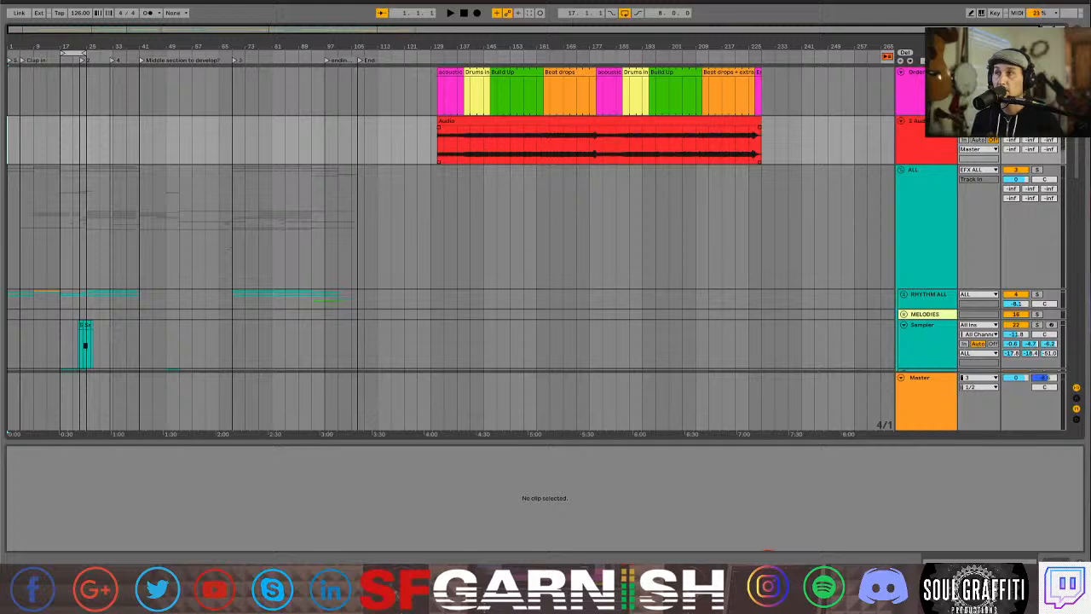
Rename the audio track holding the reference recording as "sample track".
{"action": "left_click", "coordinate": [439, 149]}
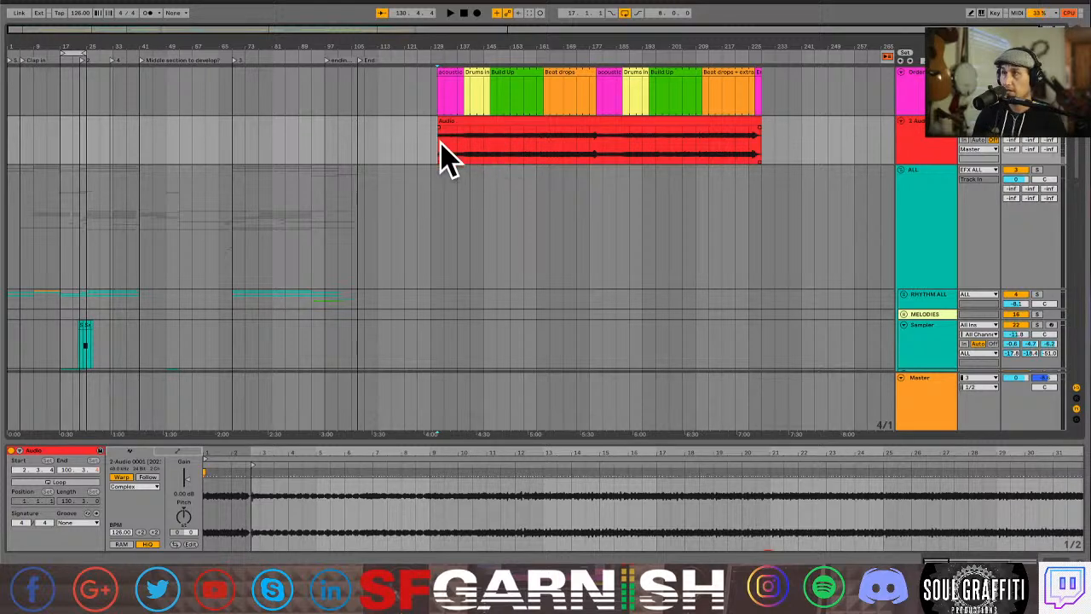
{"action": "scroll", "coordinate": [438, 158], "scroll_direction": "up", "scroll_amount": 4}
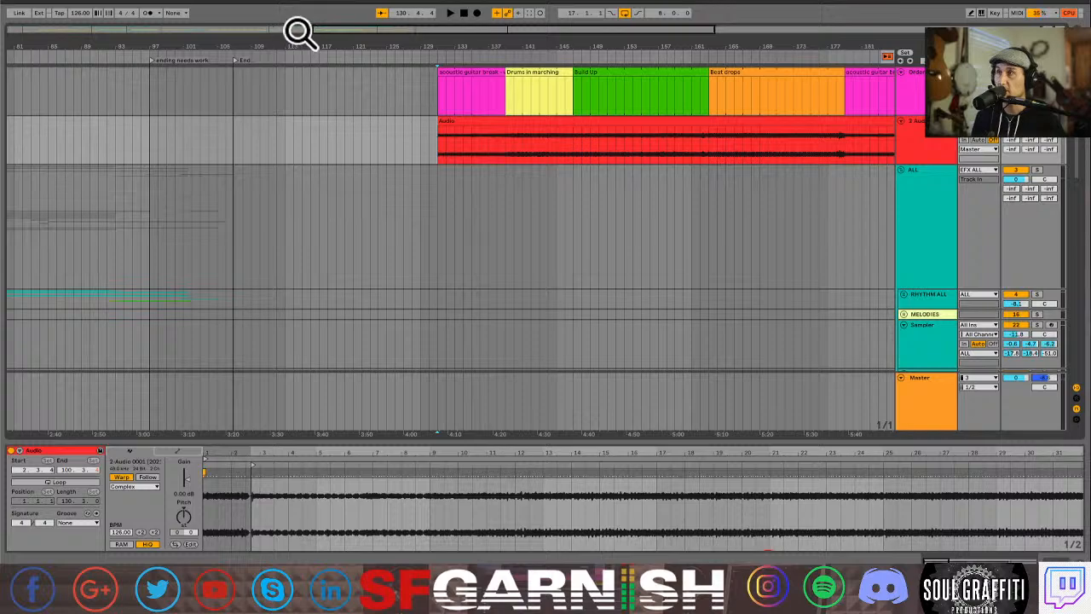
{"action": "left_click_drag", "start_coordinate": [335, 29], "coordinate": [463, 33]}
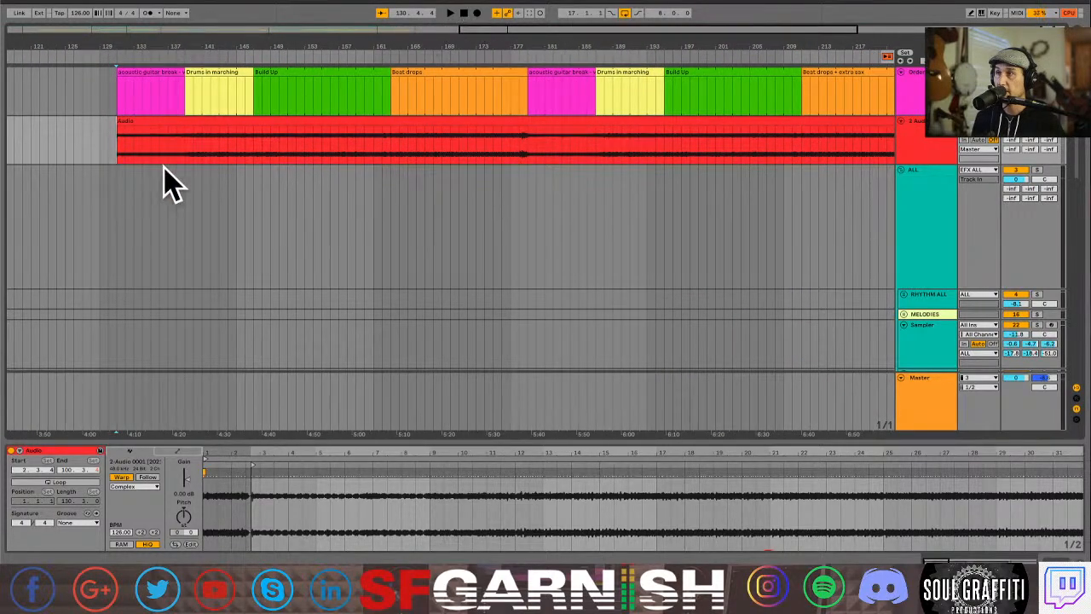
{"action": "left_click", "coordinate": [928, 134]}
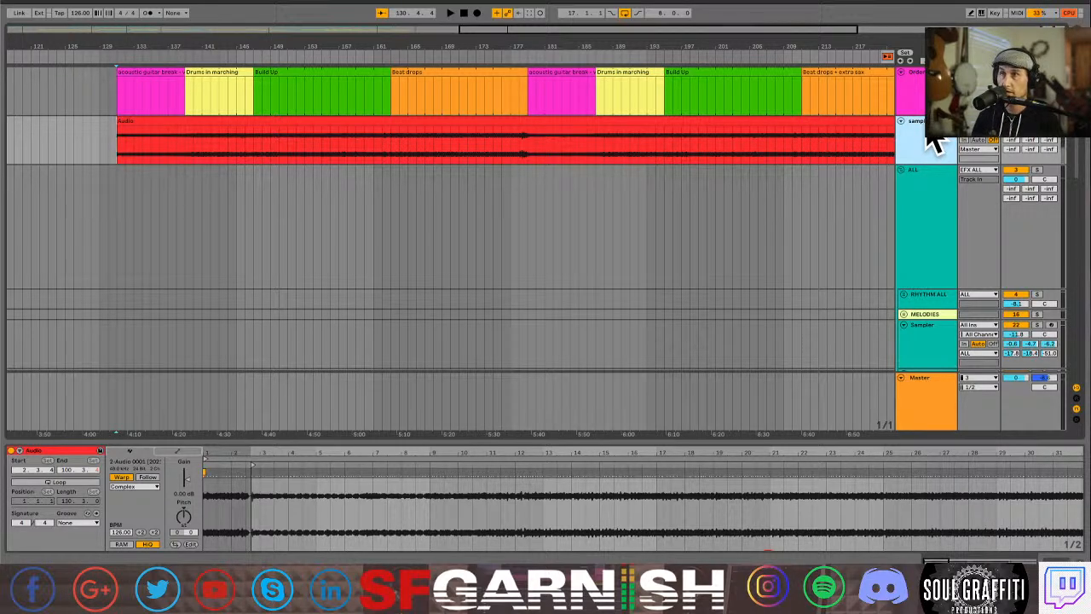
Review the section clips on the Order track, comparing the two Build Up sections with their neighbouring sections.
{"action": "left_click", "coordinate": [915, 90]}
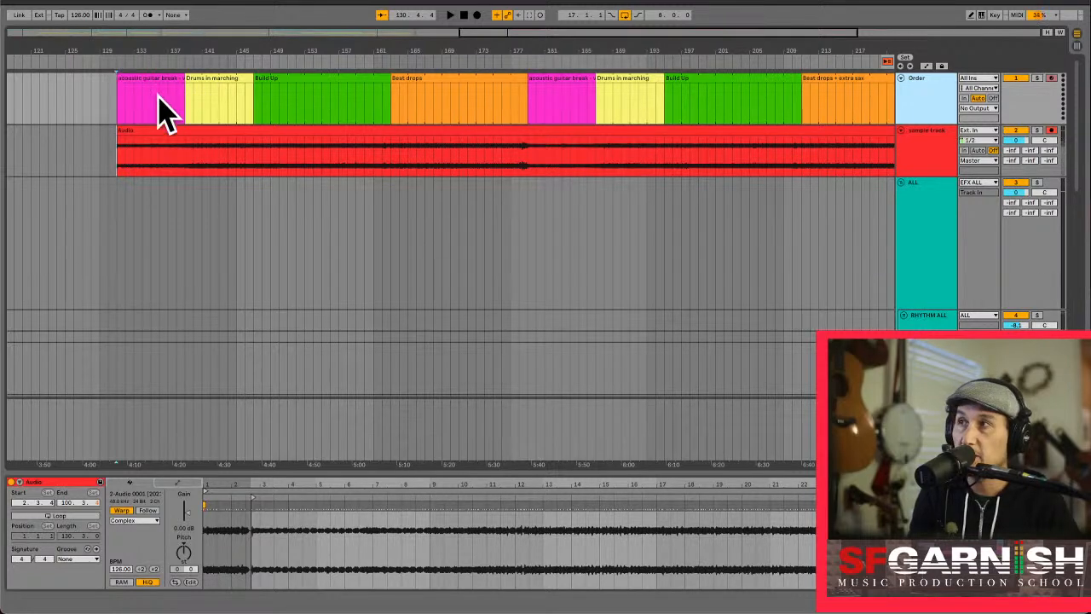
{"action": "left_click", "coordinate": [287, 78]}
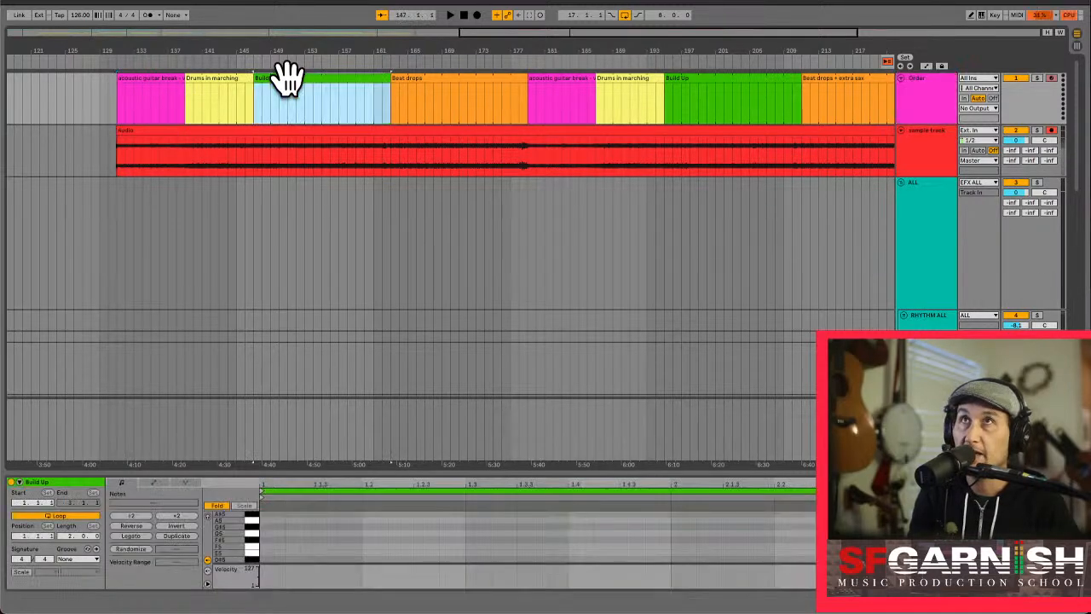
{"action": "left_click", "coordinate": [451, 79]}
{"action": "left_click", "coordinate": [576, 78]}
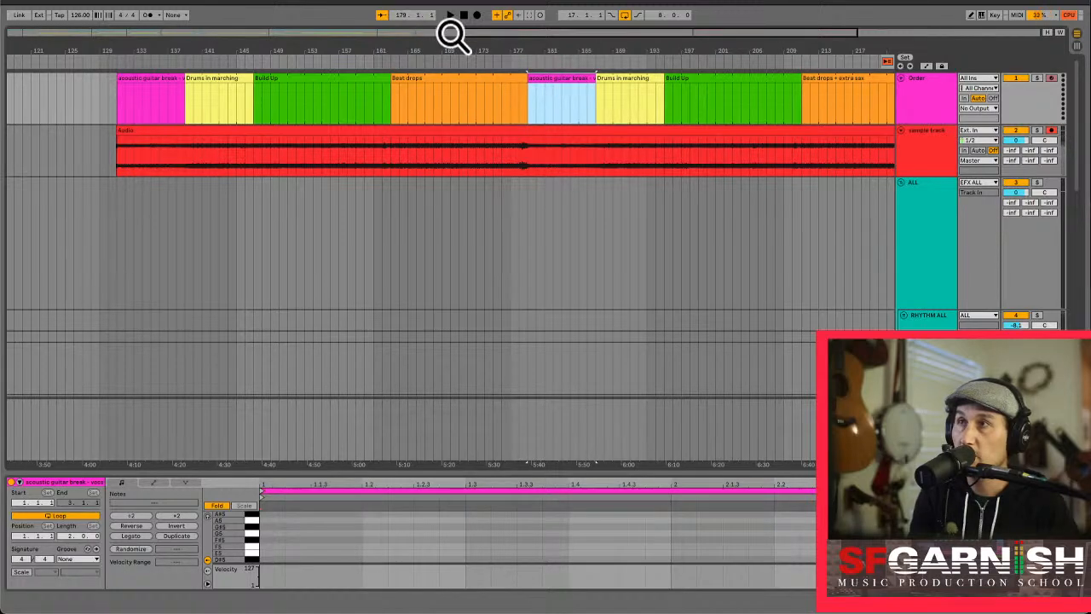
{"action": "left_click_drag", "start_coordinate": [453, 34], "coordinate": [698, 35]}
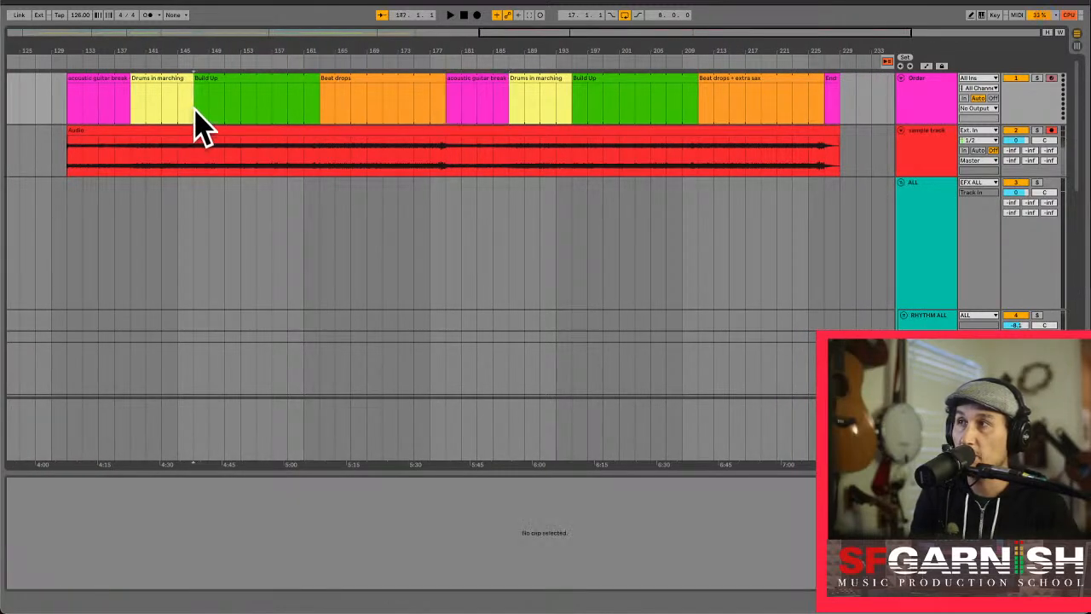
{"action": "left_click_drag", "start_coordinate": [195, 110], "coordinate": [321, 109]}
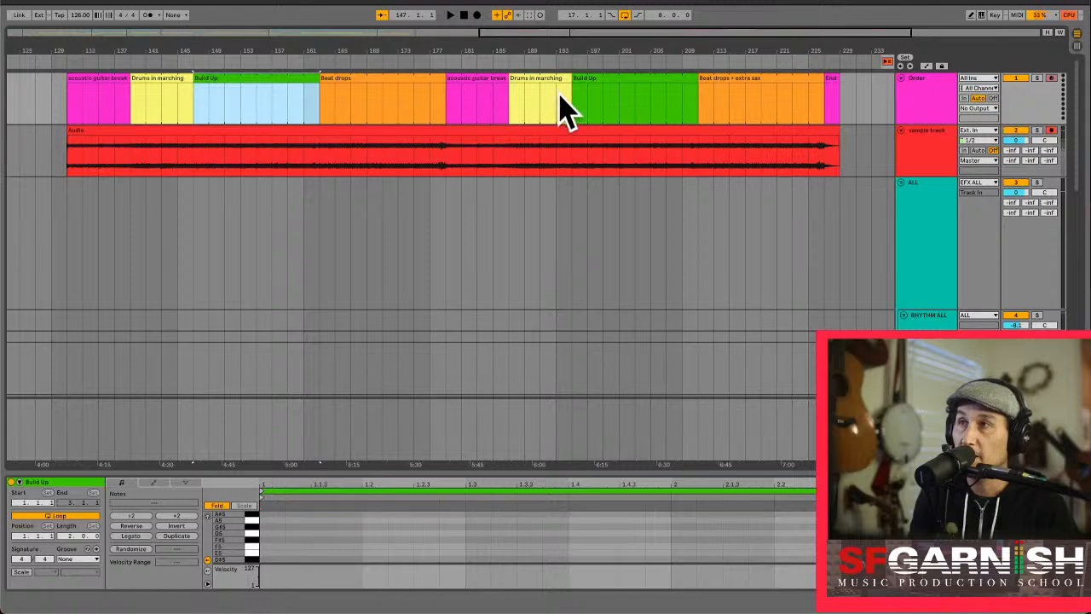
{"action": "left_click_drag", "start_coordinate": [573, 111], "coordinate": [707, 114]}
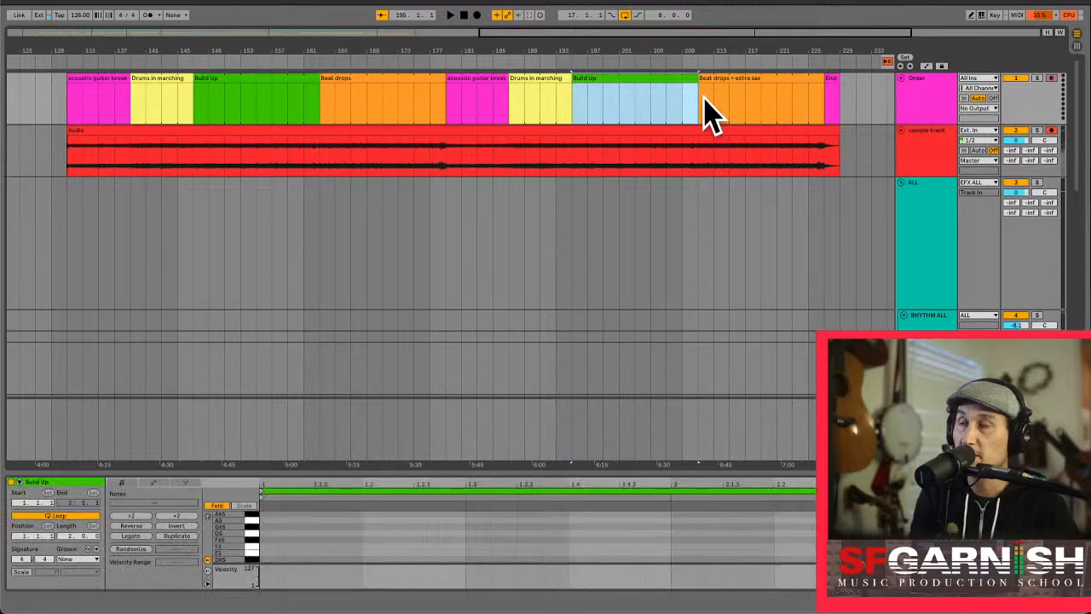
Add locators at the start and end of the reference arrangement, at bars 131 and 229.
{"action": "left_click", "coordinate": [68, 106]}
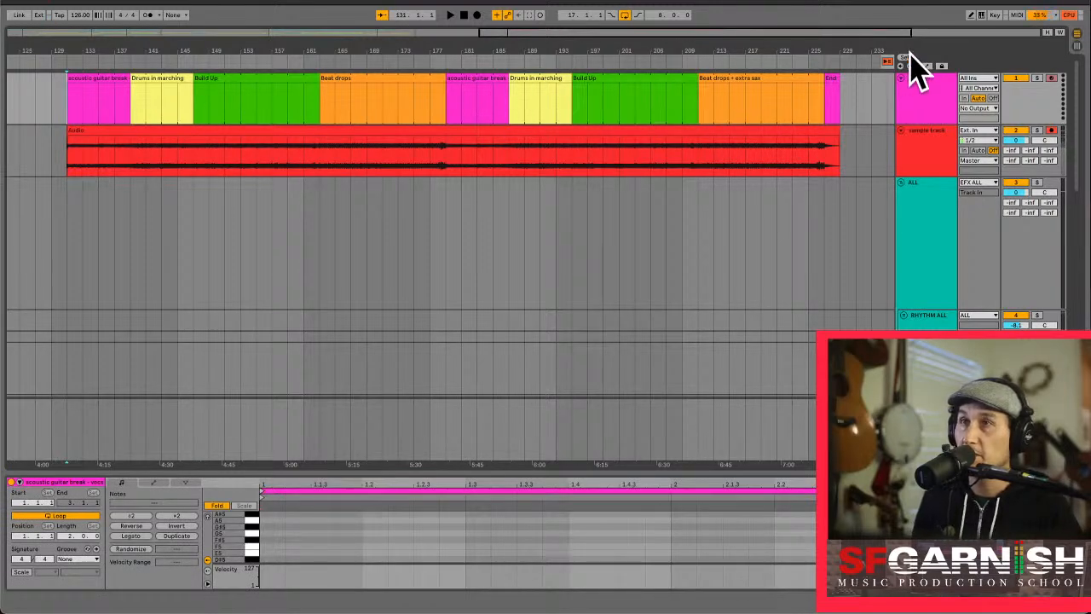
{"action": "left_click", "coordinate": [833, 102]}
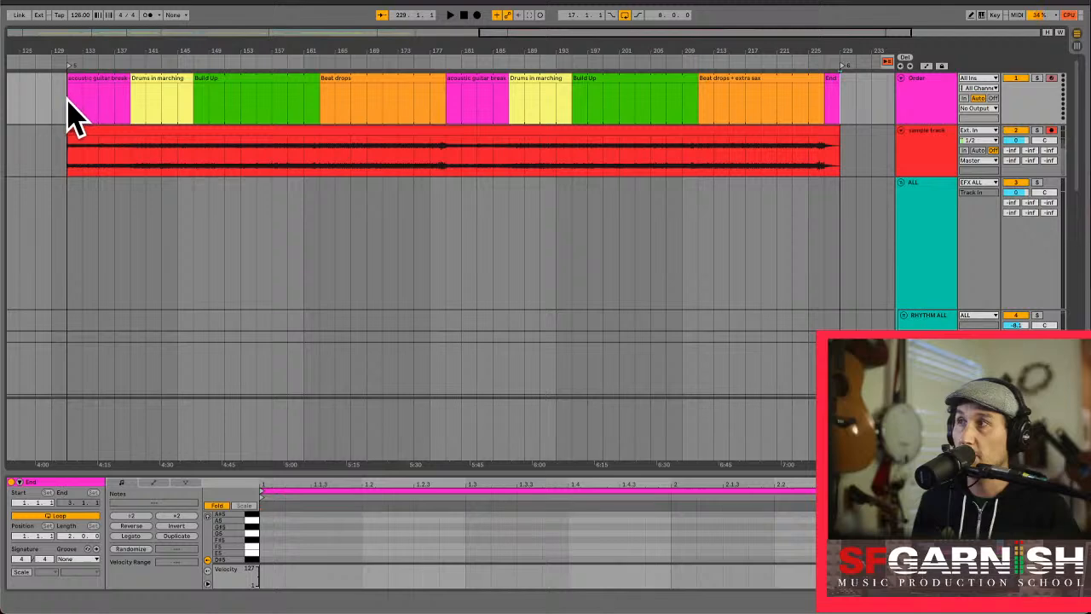
Loop the first four sections over 48 bars from bar 131, and move the loop to the second half at bar 179.
{"action": "key", "text": "plus"}
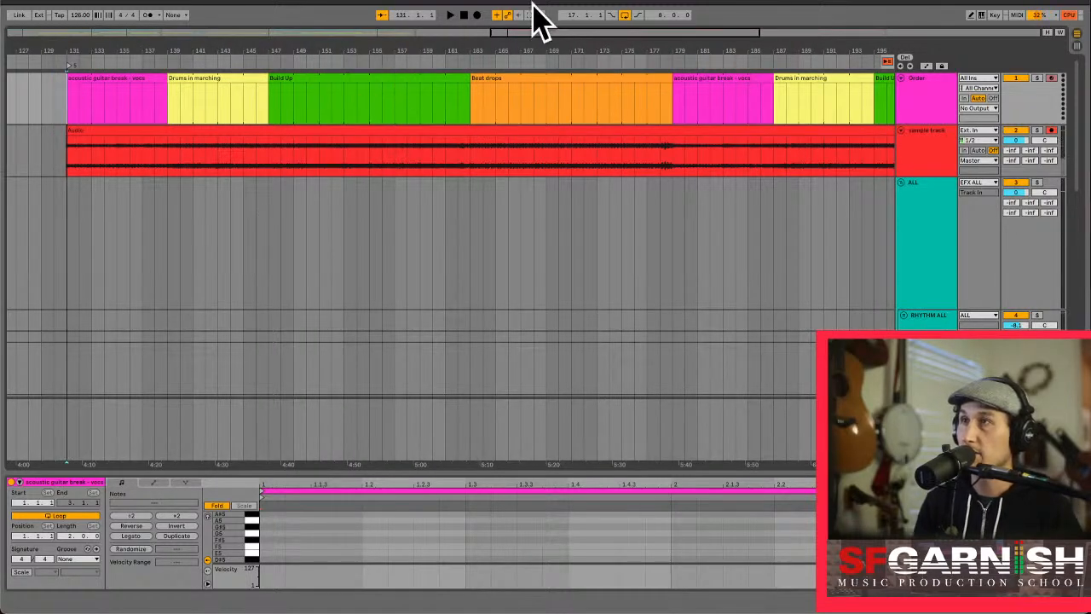
{"action": "left_click_drag", "start_coordinate": [530, 34], "coordinate": [560, 31]}
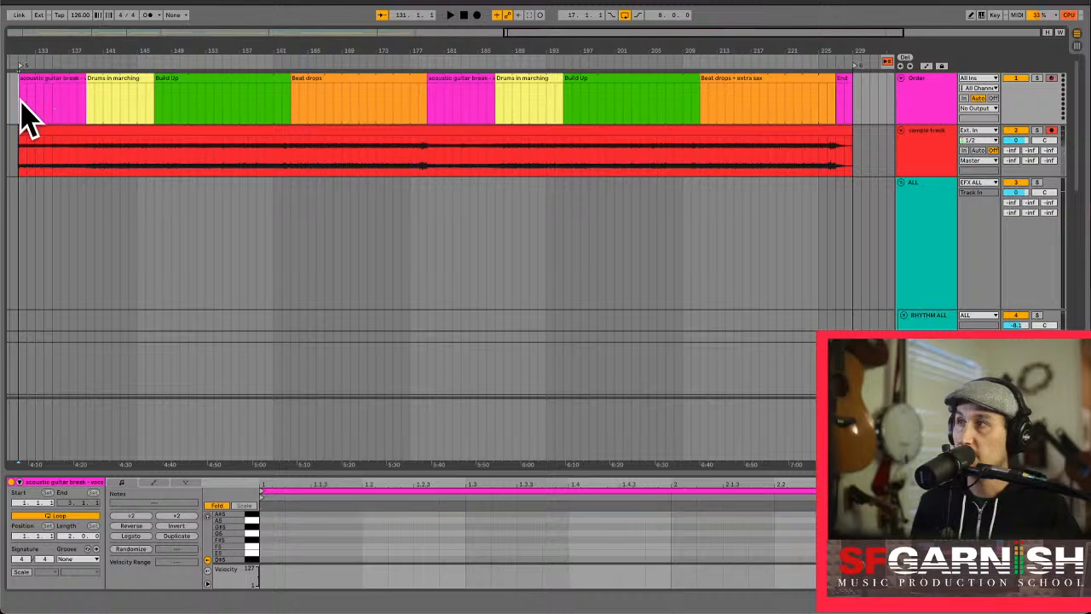
{"action": "left_click_drag", "start_coordinate": [25, 115], "coordinate": [429, 111]}
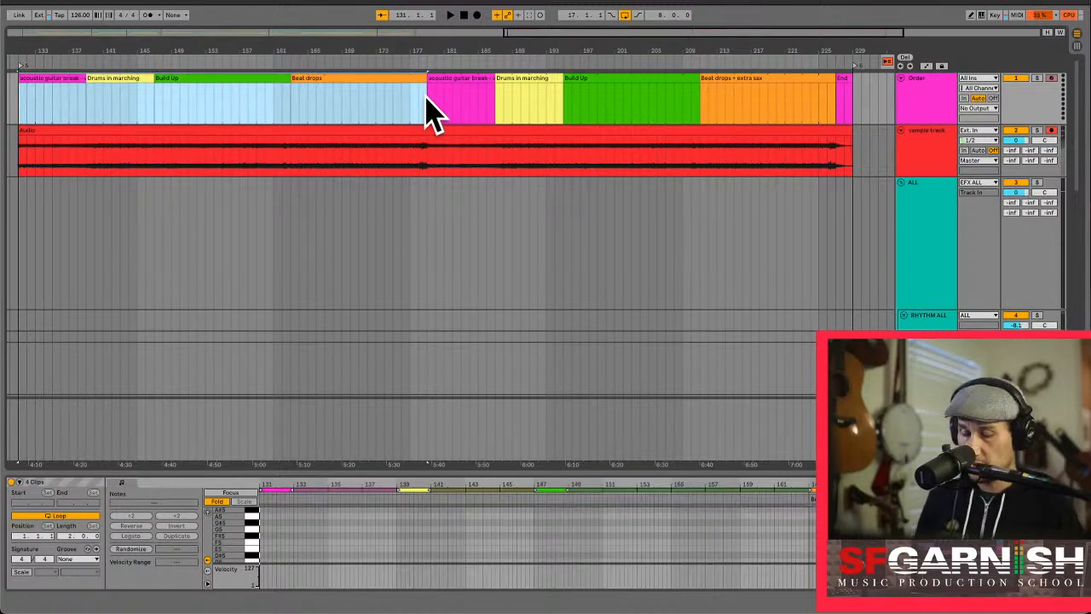
{"action": "key", "text": "ctrl+l"}
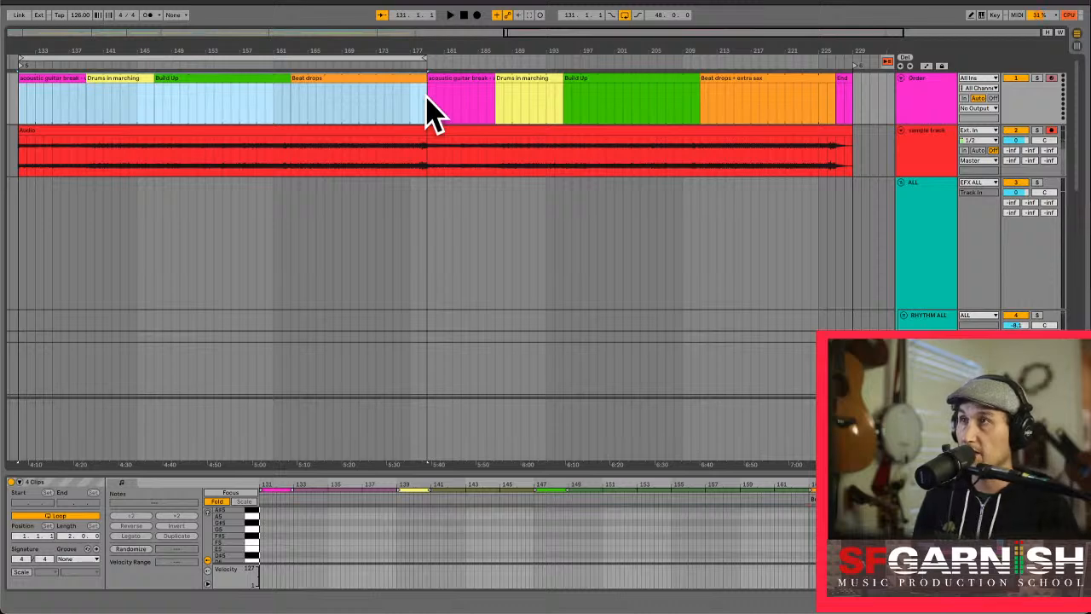
{"action": "left_click", "coordinate": [247, 57]}
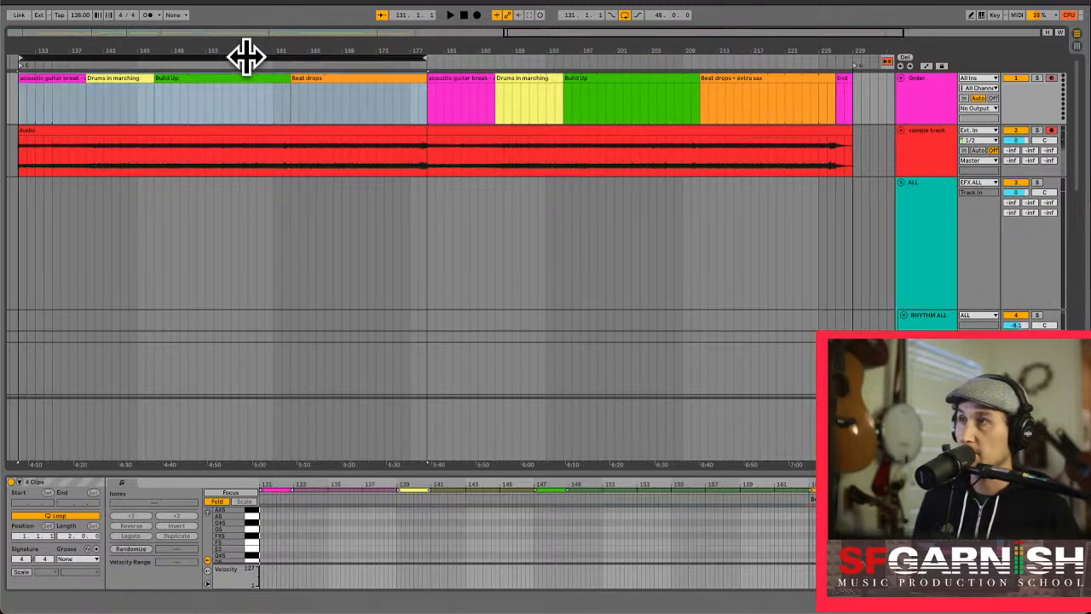
{"action": "left_click_drag", "start_coordinate": [247, 56], "coordinate": [667, 59]}
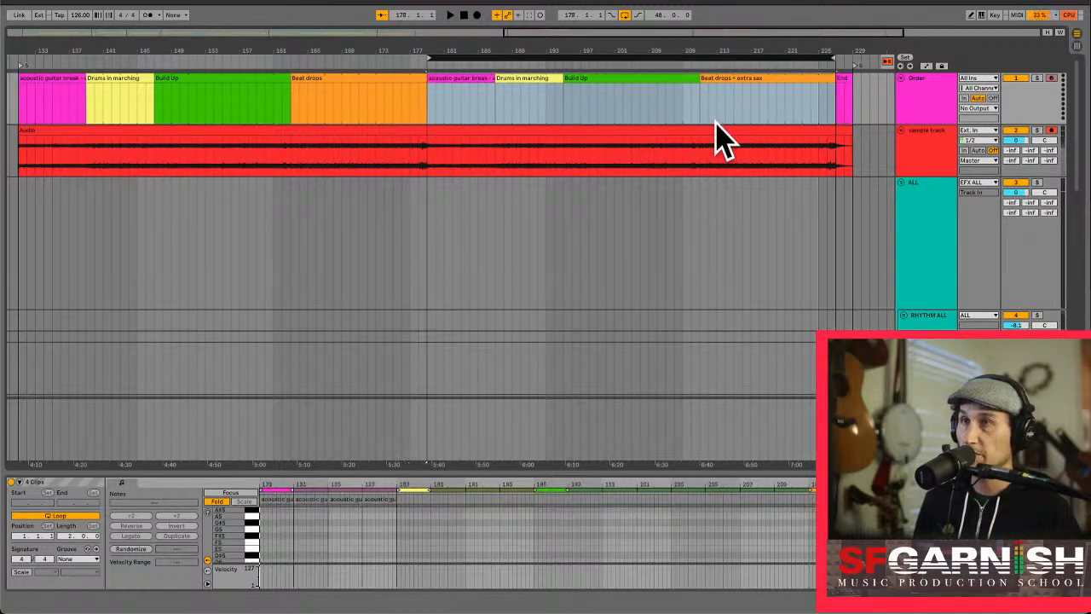
Play the reference track briefly from the End section at bar 227, and stop playback.
{"action": "left_click", "coordinate": [836, 94]}
{"action": "left_click", "coordinate": [835, 94]}
{"action": "key", "text": "space"}
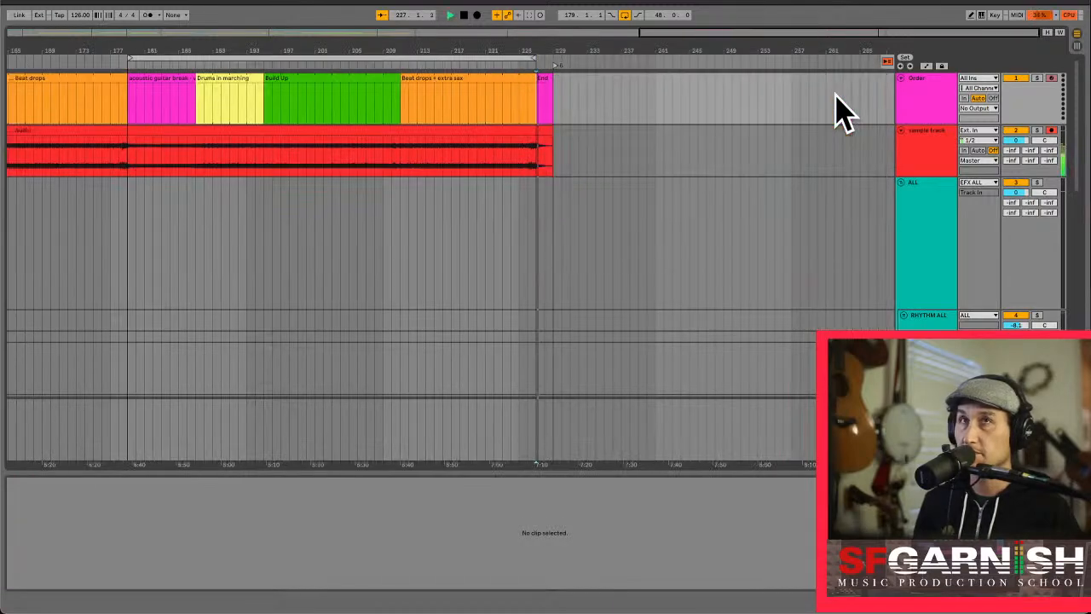
{"action": "left_click", "coordinate": [503, 105]}
{"action": "key", "text": "space"}
{"action": "key", "text": "minus"}
{"action": "key", "text": "minus"}
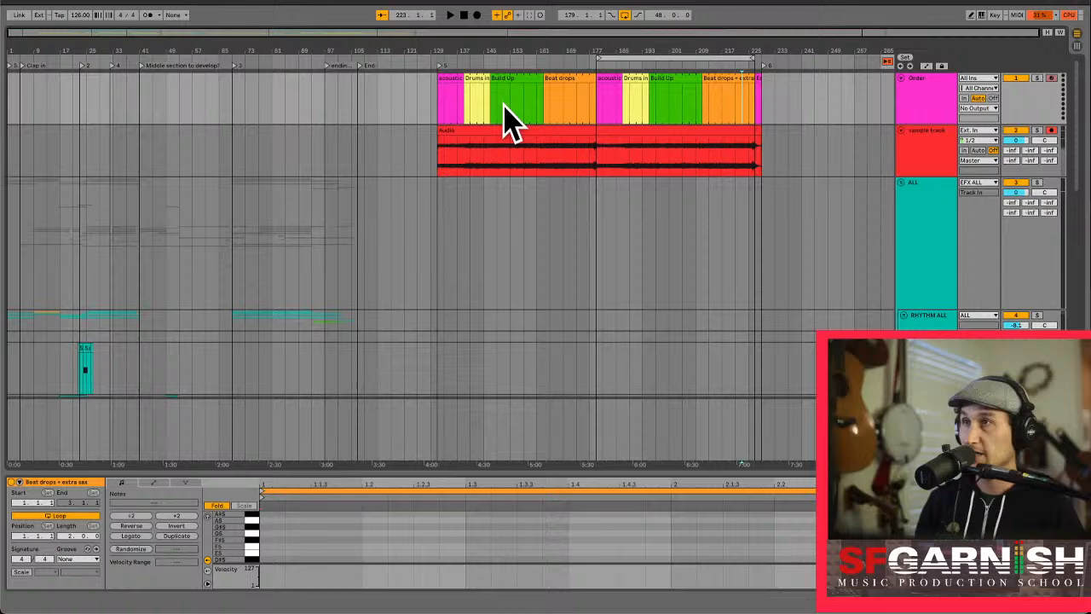
Examine the reference audio at its halfway point and at its start beside the section clips.
{"action": "left_click", "coordinate": [439, 111]}
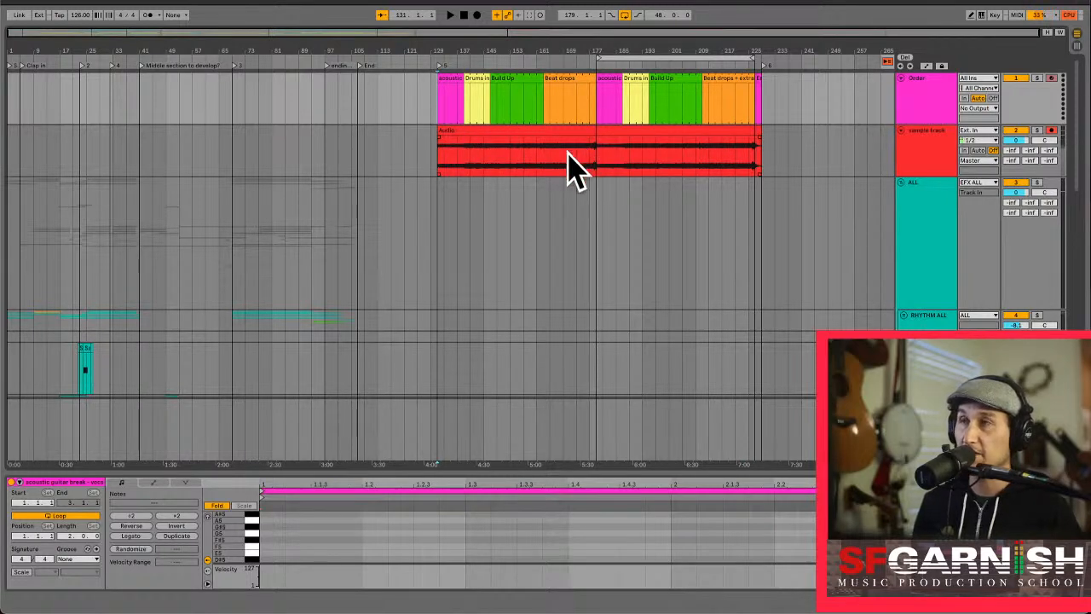
{"action": "left_click", "coordinate": [594, 155]}
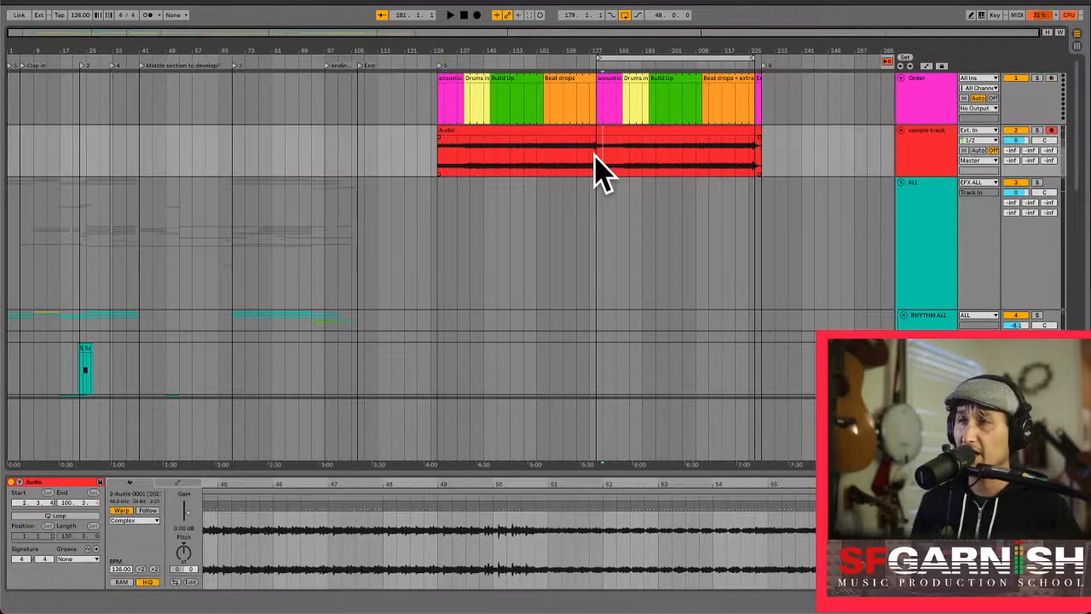
{"action": "key", "text": "plus"}
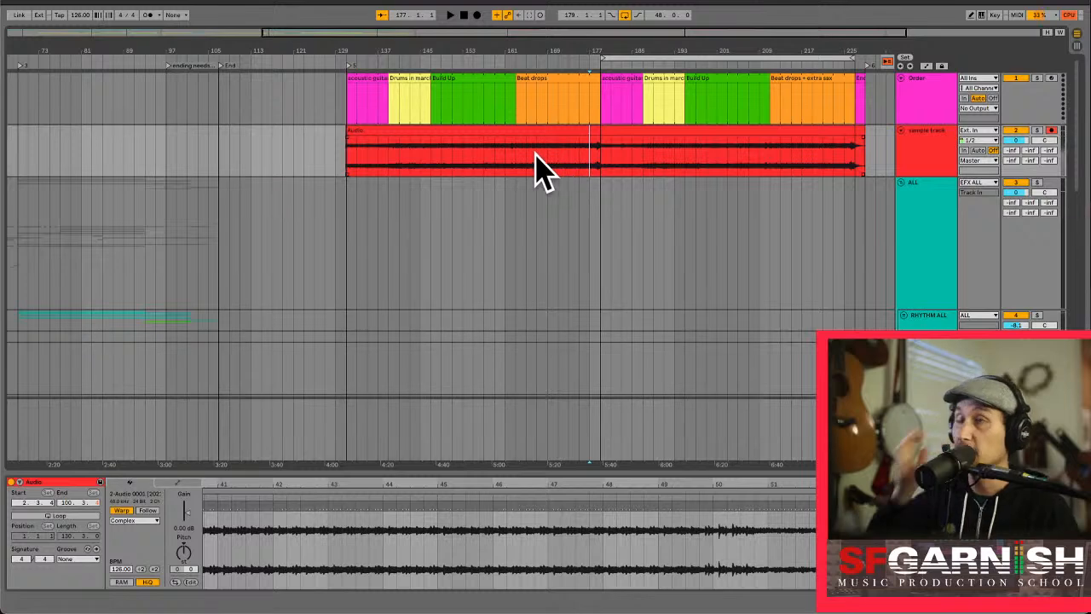
{"action": "left_click", "coordinate": [377, 150]}
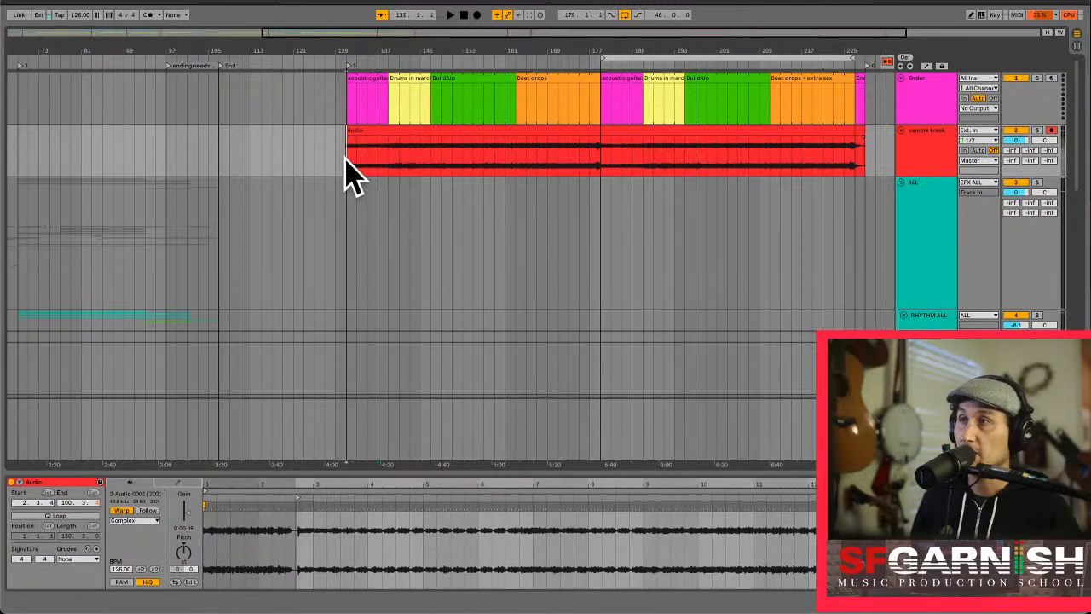
{"action": "key", "text": "plus"}
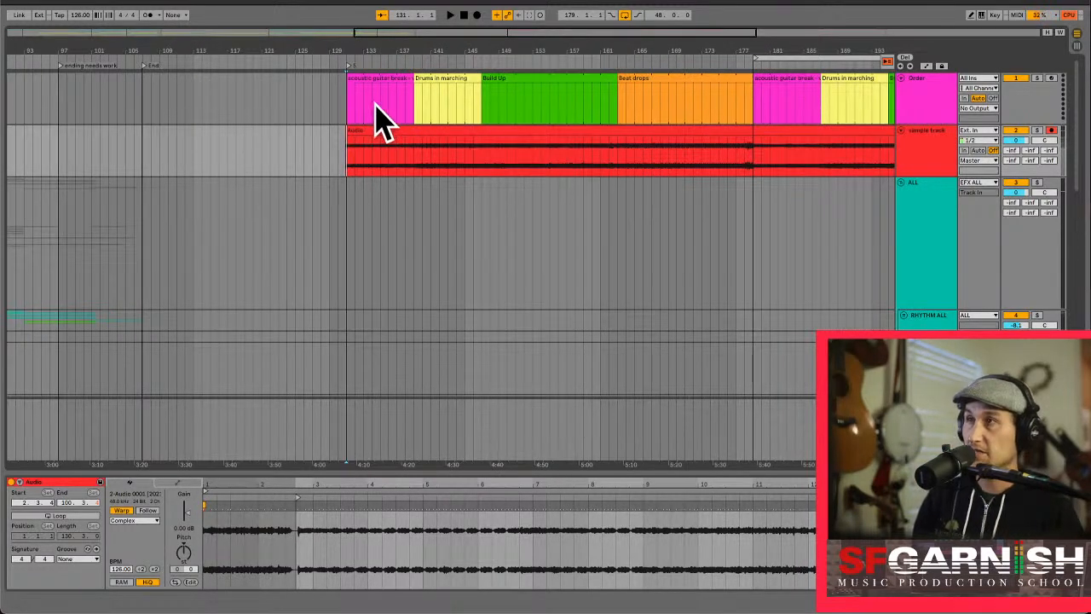
{"action": "key", "text": "plus"}
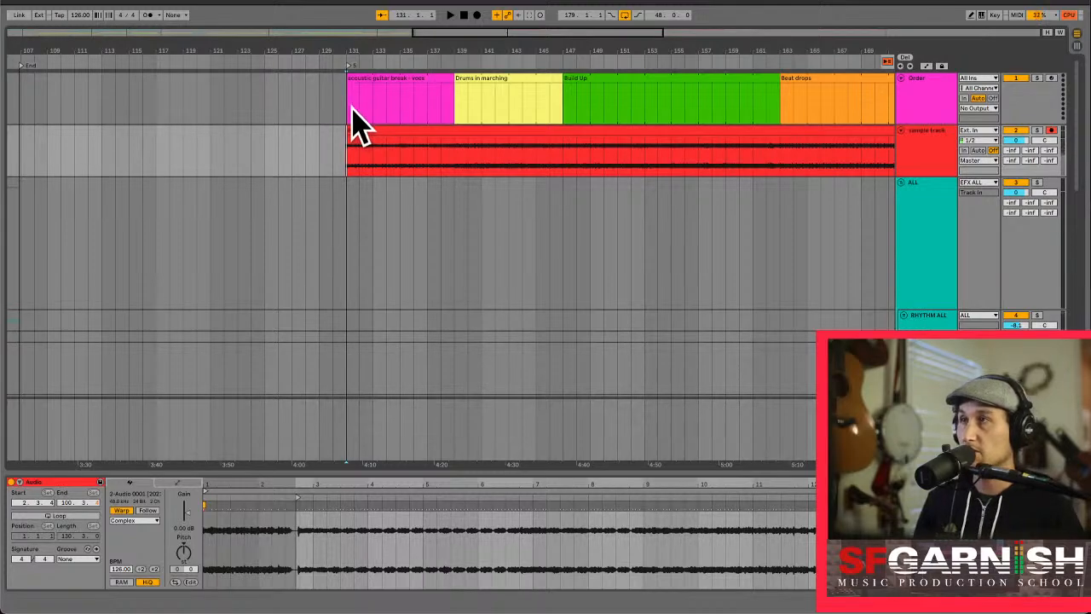
Play the opening of the first acoustic guitar break from bar 131, and stop playback.
{"action": "left_click", "coordinate": [357, 123]}
{"action": "key", "text": "space"}
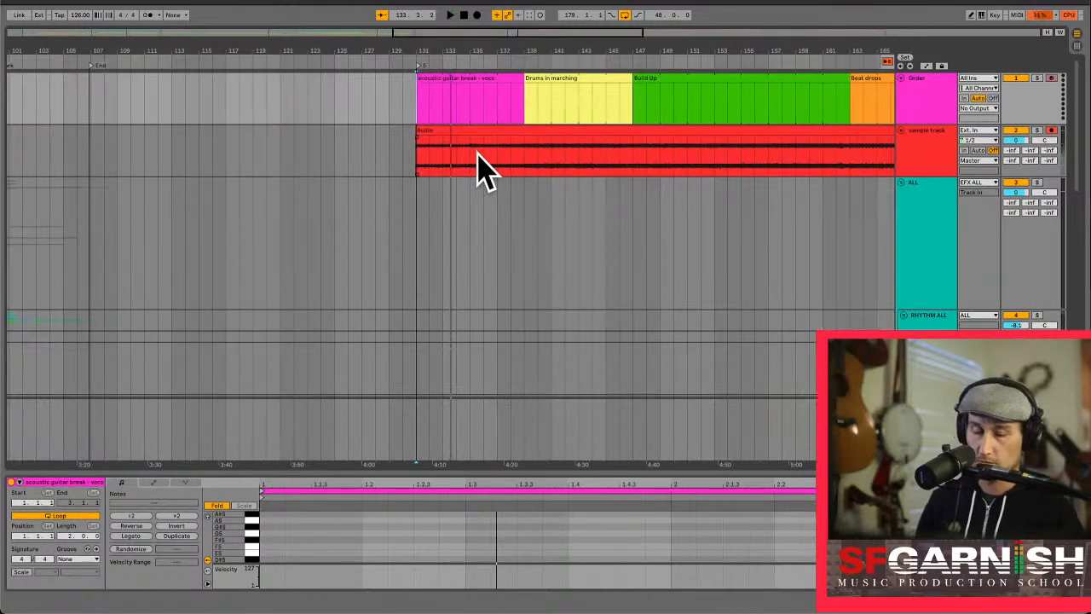
{"action": "key", "text": "minus"}
{"action": "key", "text": "minus"}
{"action": "key", "text": "minus"}
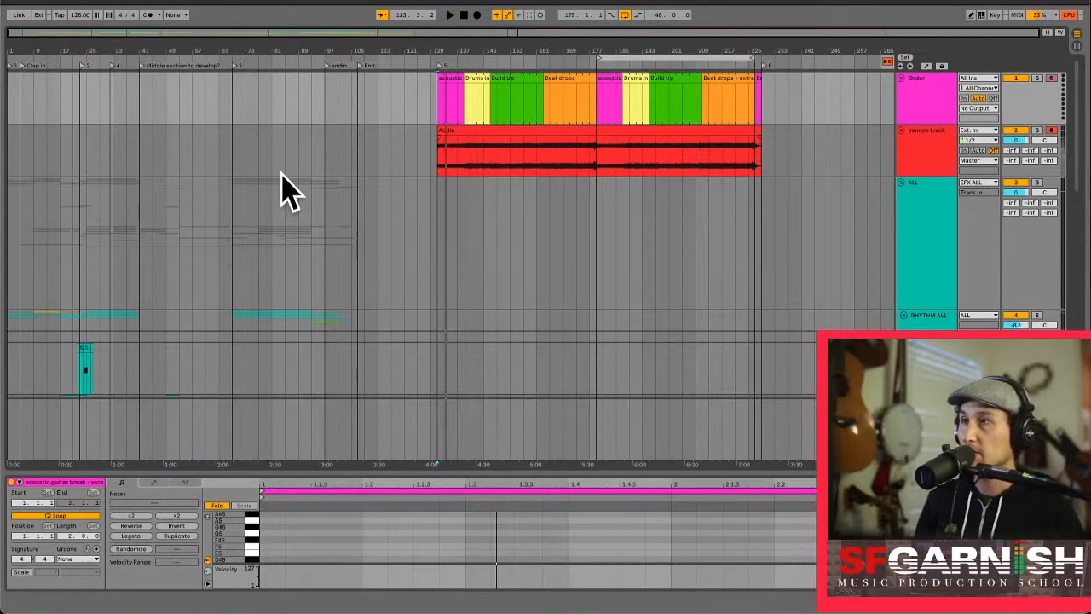
{"action": "left_click", "coordinate": [12, 143]}
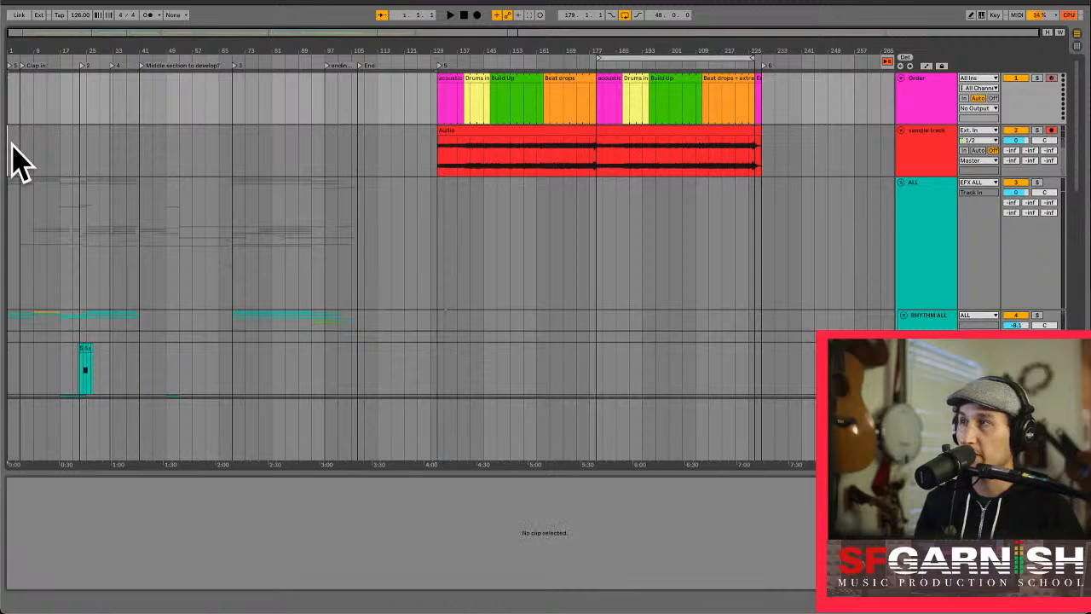
{"action": "left_click", "coordinate": [7, 99]}
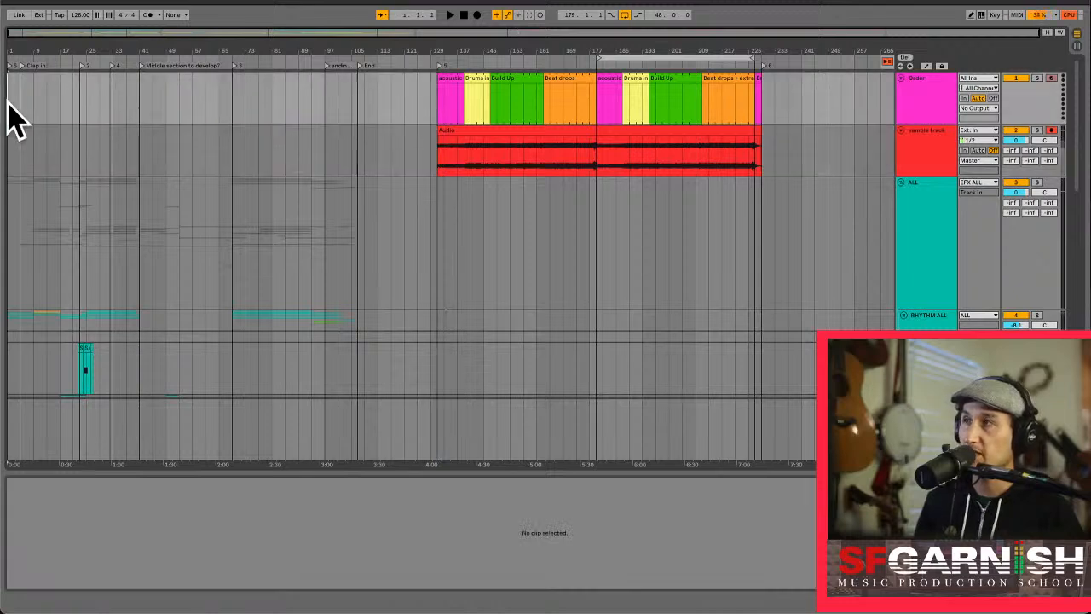
{"action": "left_click", "coordinate": [801, 101]}
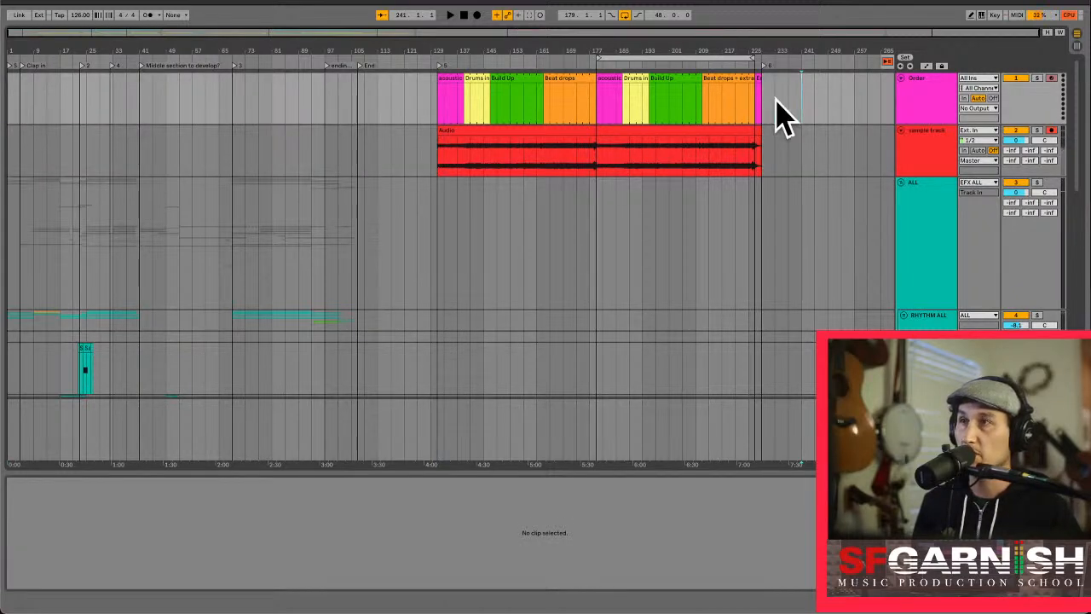
{"action": "left_click_drag", "start_coordinate": [376, 32], "coordinate": [379, 37]}
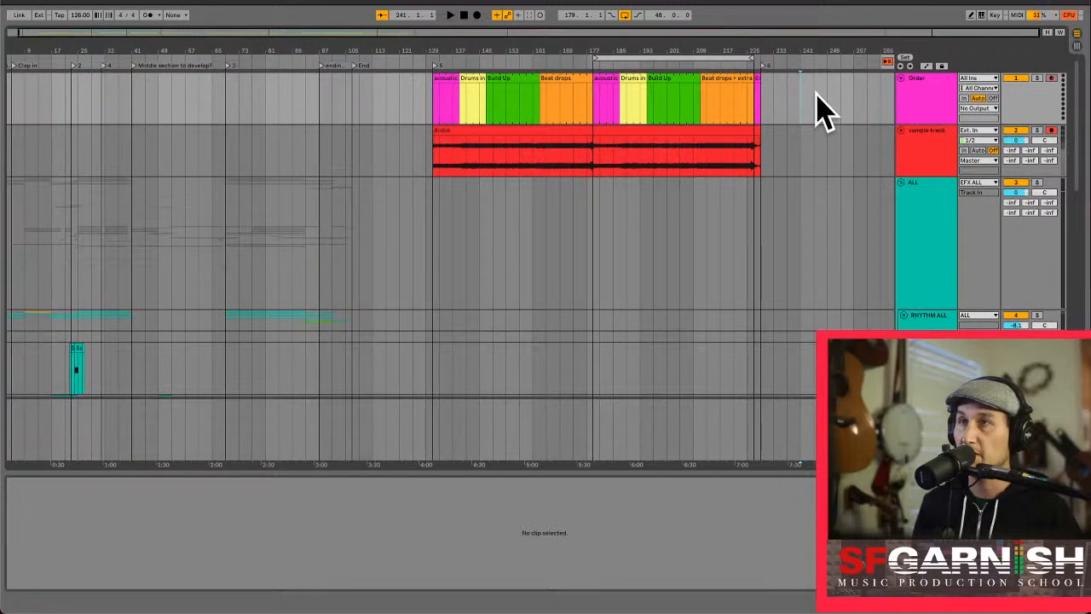
{"action": "left_click_drag", "start_coordinate": [816, 109], "coordinate": [1078, 111]}
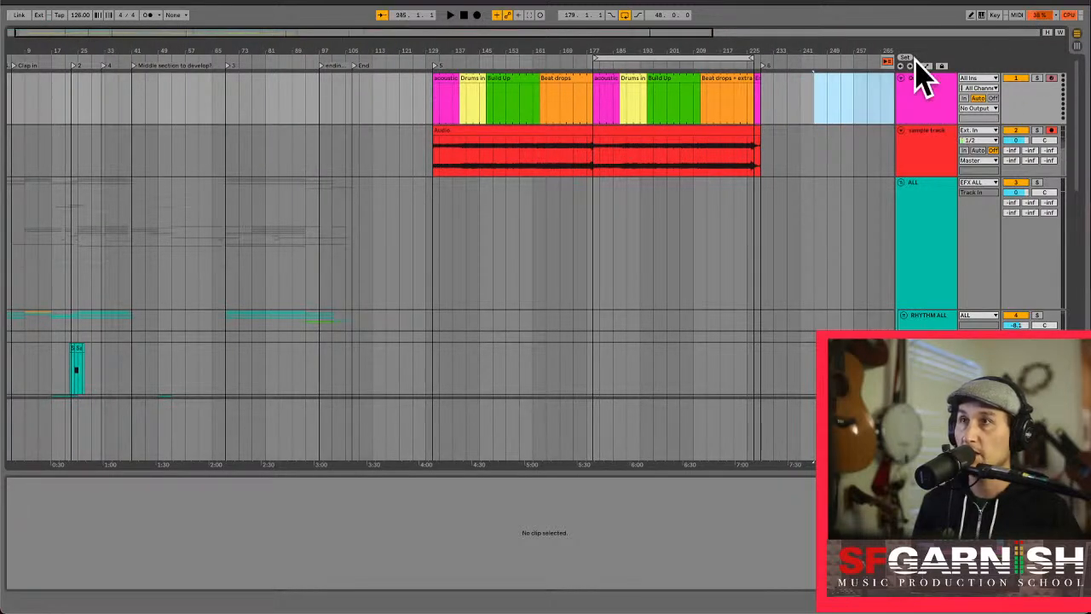
{"action": "mouse_move", "coordinate": [645, 34]}
{"action": "left_mouse_down"}
{"action": "mouse_move", "coordinate": [962, 34]}
{"action": "mouse_move", "coordinate": [920, 34]}
{"action": "left_mouse_up"}
Add a locator named Start at bar 300, in the empty timeline beyond the reference track.
{"action": "left_click", "coordinate": [622, 98]}
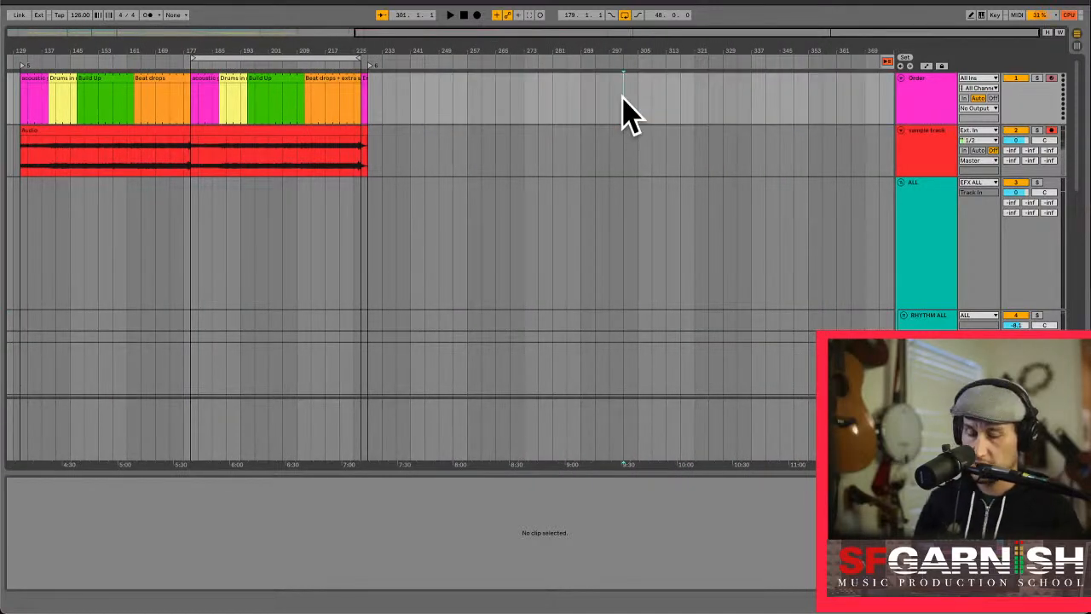
{"action": "key", "text": "plus"}
{"action": "key", "text": "plus"}
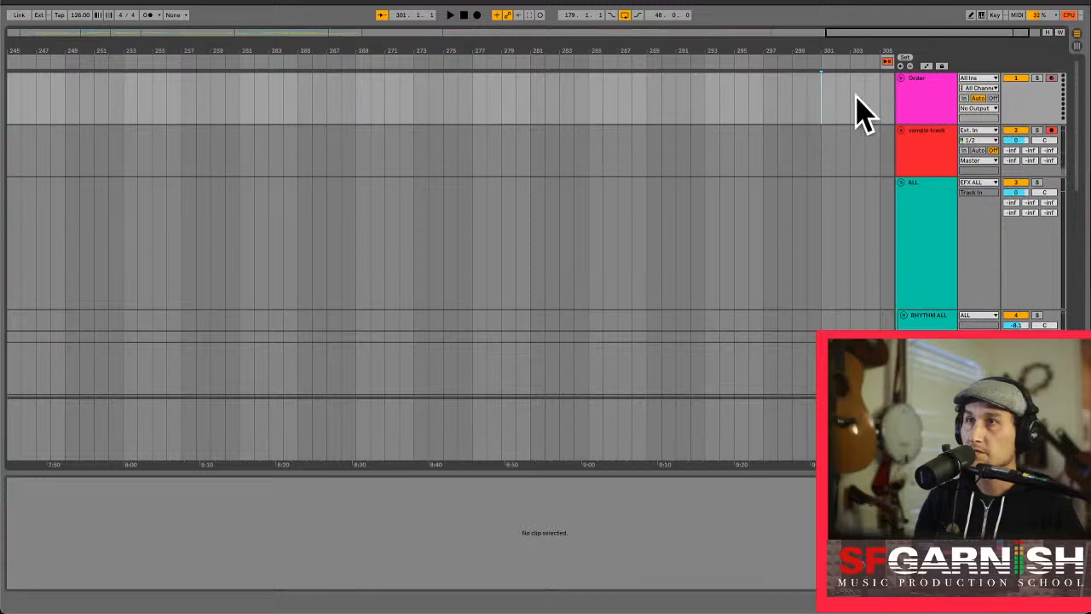
{"action": "left_click", "coordinate": [807, 106]}
{"action": "key", "text": "plus"}
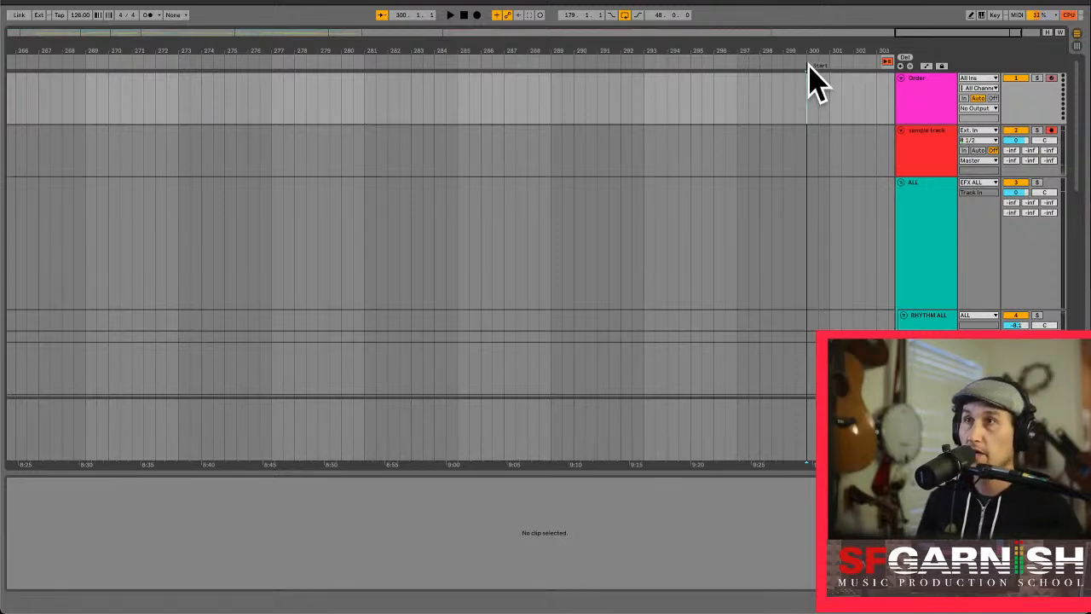
Examine the empty timeline from the Start locator at bar 300 in relation to the reference track's section clips.
{"action": "key", "text": "minus"}
{"action": "key", "text": "minus"}
{"action": "key", "text": "minus"}
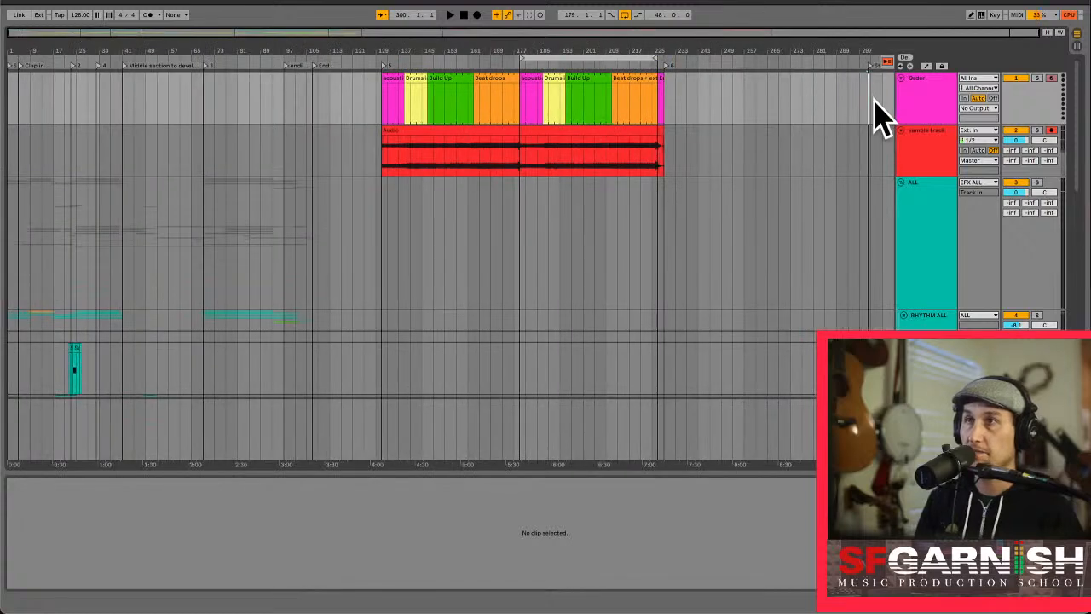
{"action": "left_click_drag", "start_coordinate": [868, 99], "coordinate": [1090, 99]}
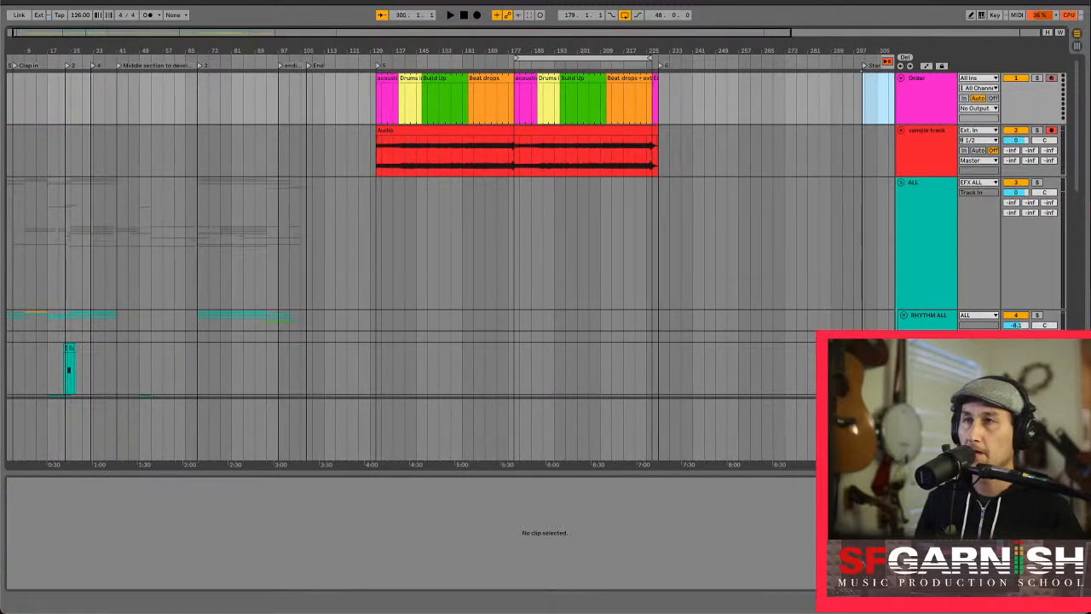
{"action": "left_click", "coordinate": [861, 111]}
{"action": "key", "text": "plus"}
{"action": "key", "text": "plus"}
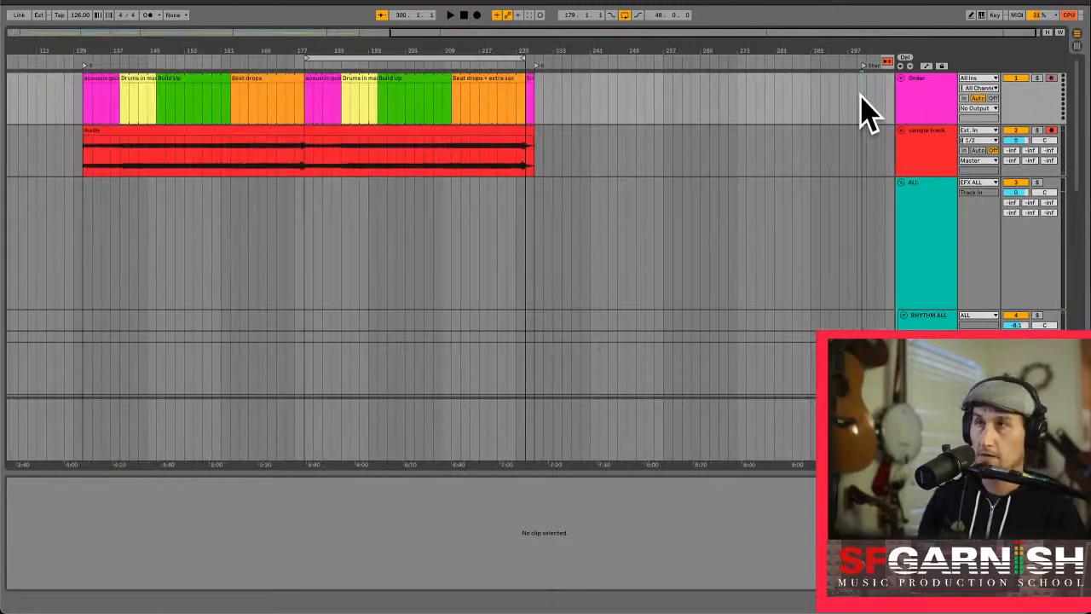
{"action": "key", "text": "minus"}
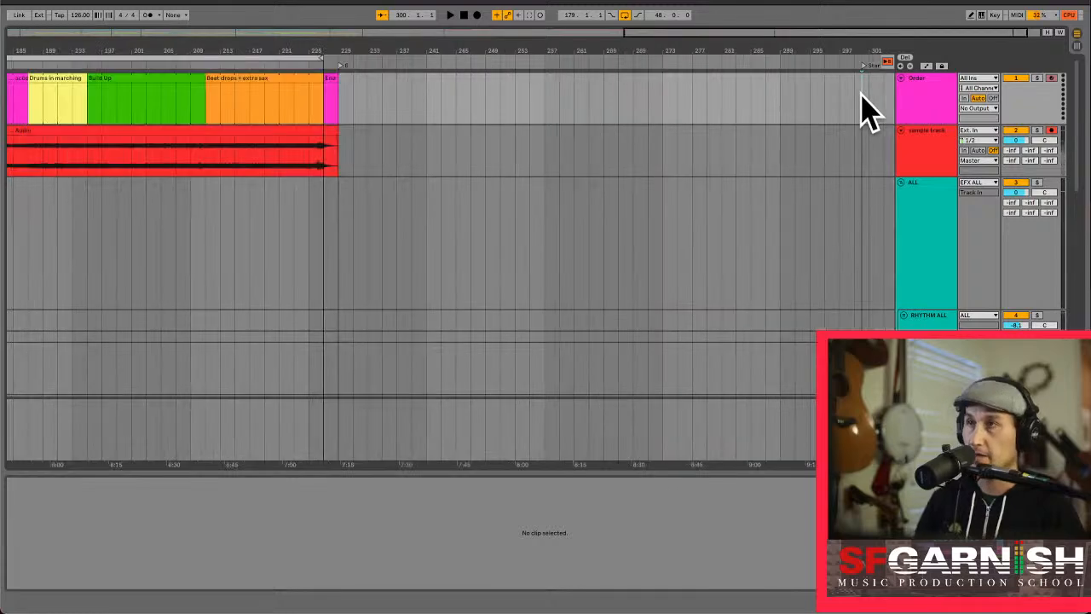
Play the song from its start while reviewing its tracks, and single out the violin phrase at bars 9 to 13.
{"action": "left_click_drag", "start_coordinate": [657, 34], "coordinate": [46, 33]}
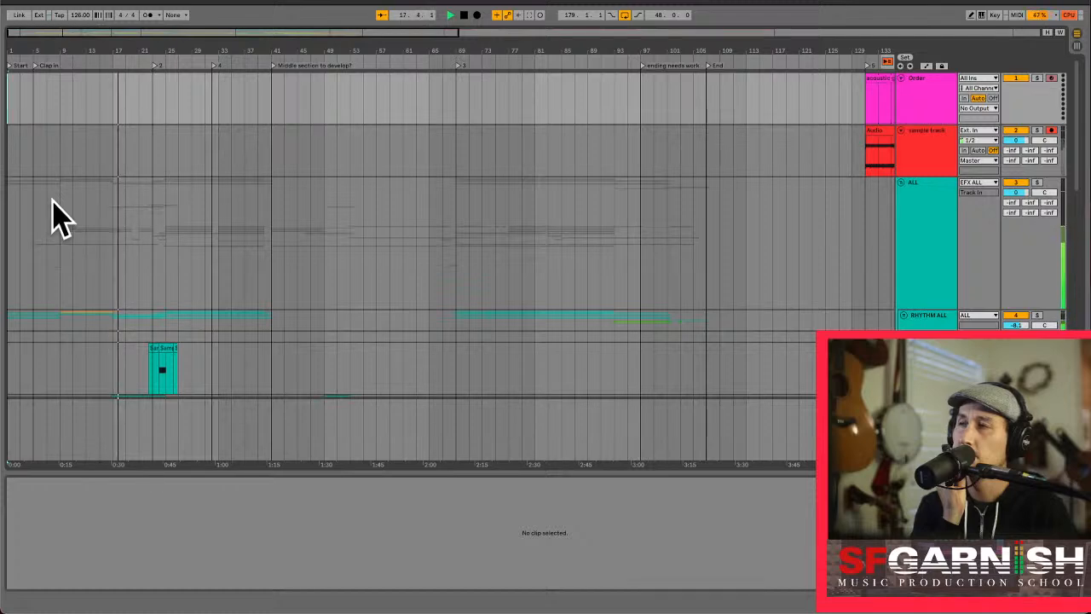
{"action": "scroll", "coordinate": [60, 217], "scroll_direction": "down", "scroll_amount": 3}
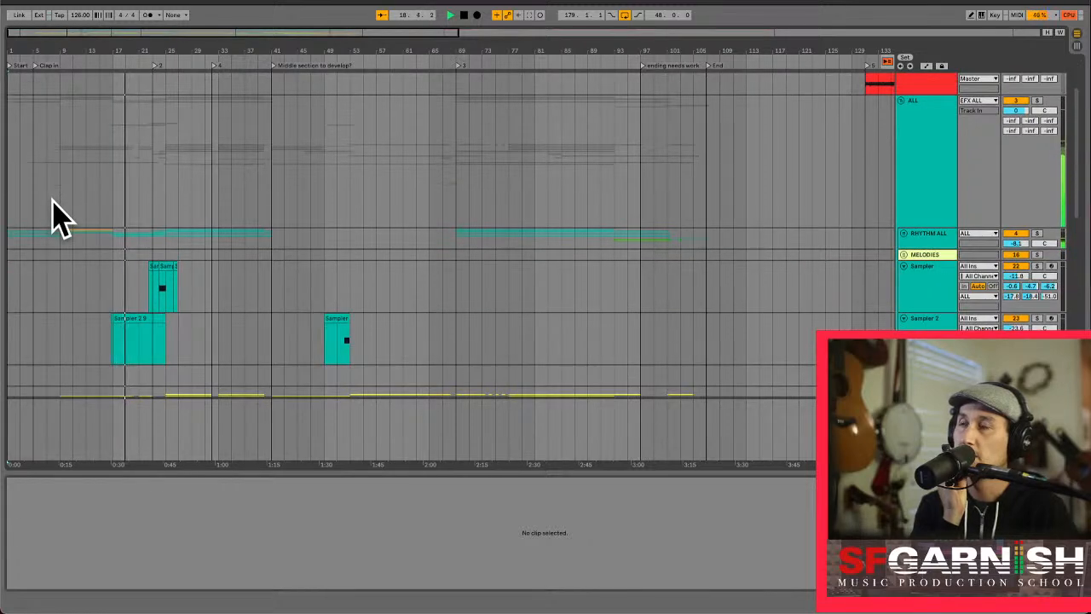
{"action": "scroll", "coordinate": [60, 217], "scroll_direction": "down", "scroll_amount": 3}
{"action": "scroll", "coordinate": [60, 217], "scroll_direction": "down", "scroll_amount": 2}
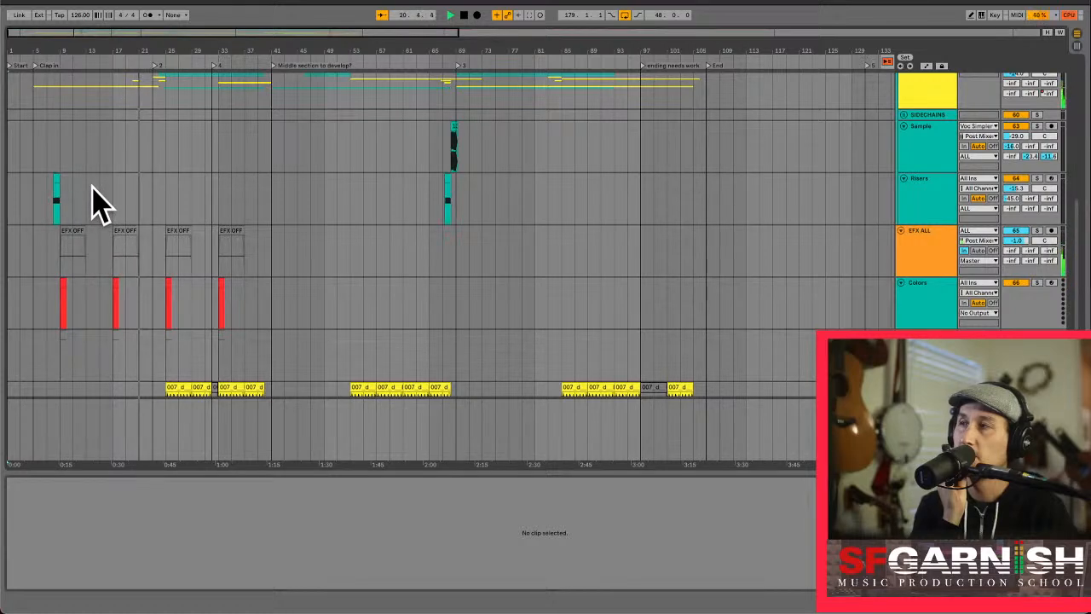
{"action": "scroll", "coordinate": [98, 204], "scroll_direction": "down", "scroll_amount": 3}
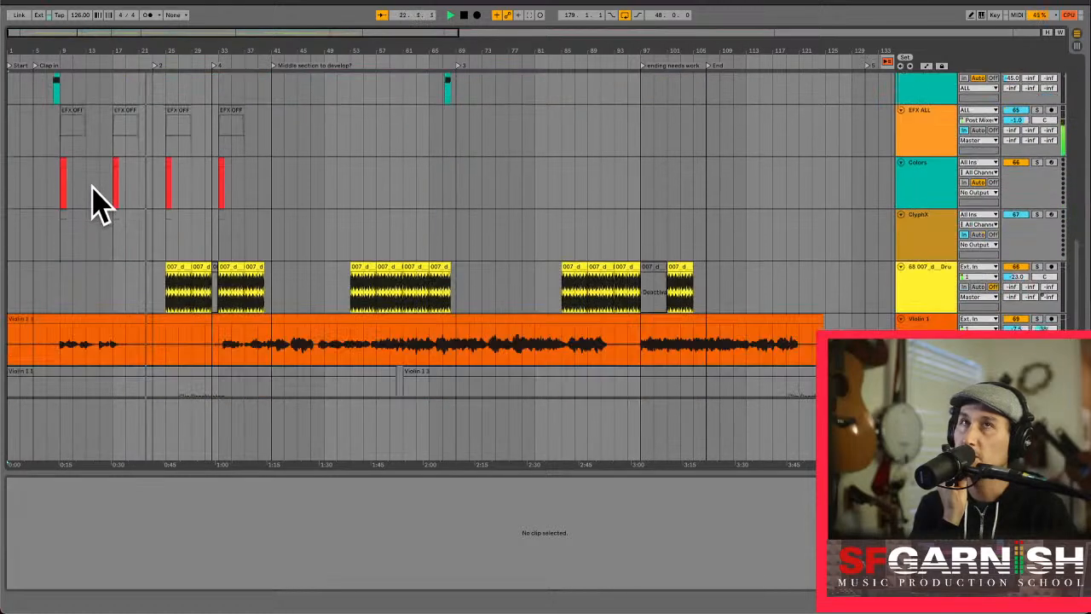
{"action": "scroll", "coordinate": [98, 205], "scroll_direction": "down", "scroll_amount": 1}
{"action": "scroll", "coordinate": [98, 204], "scroll_direction": "down", "scroll_amount": 1}
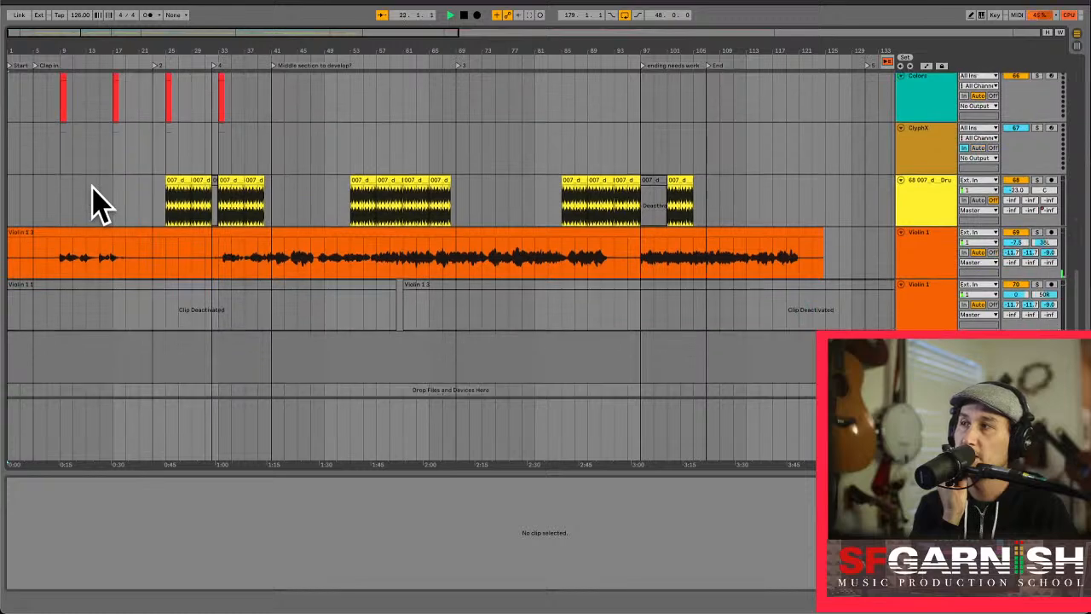
{"action": "left_click", "coordinate": [61, 266]}
{"action": "left_click_drag", "start_coordinate": [61, 265], "coordinate": [85, 266]}
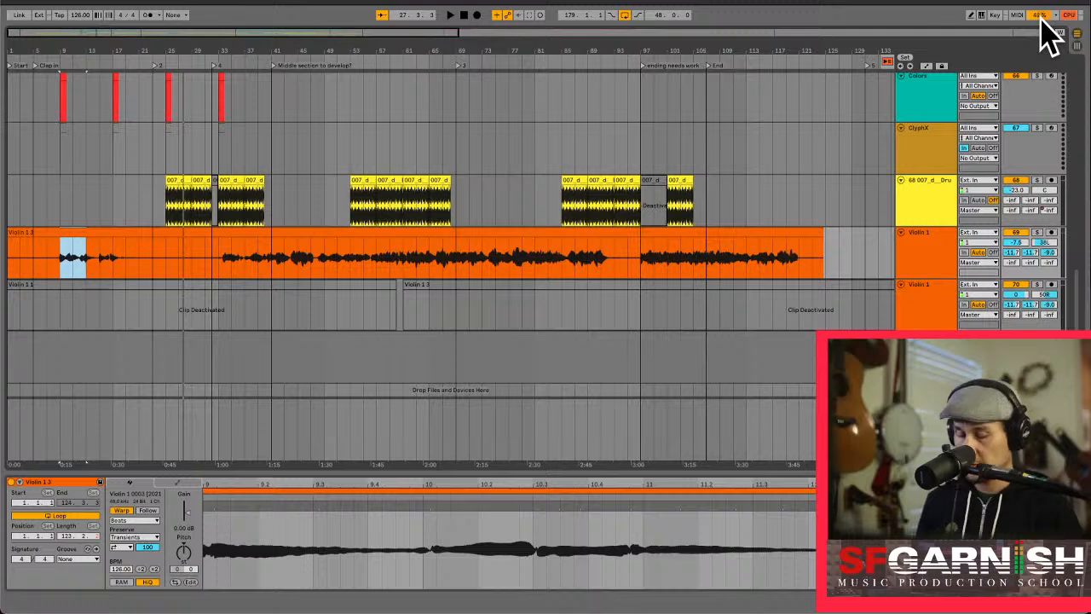
Set the audio buffer size to 1024 samples in the preferences, and close them.
{"action": "key", "text": "super+comma"}
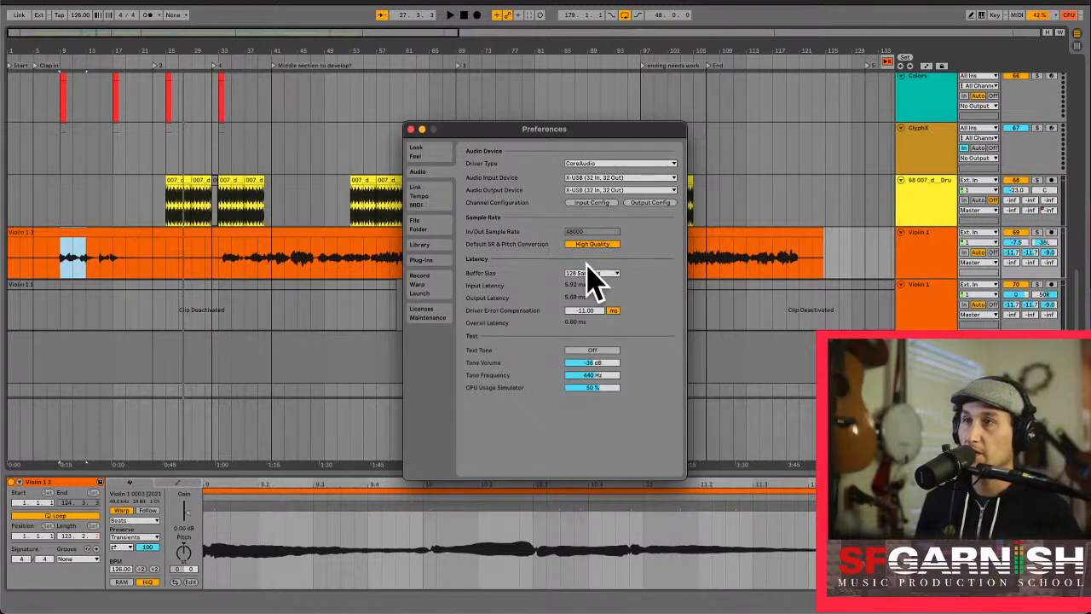
{"action": "left_click", "coordinate": [606, 273]}
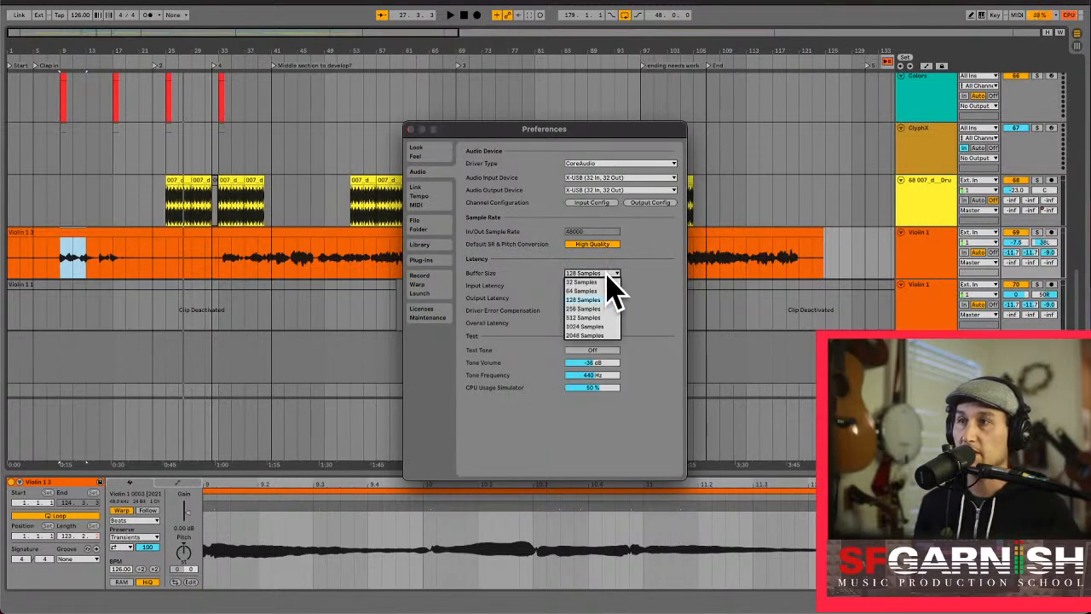
{"action": "left_click", "coordinate": [595, 329]}
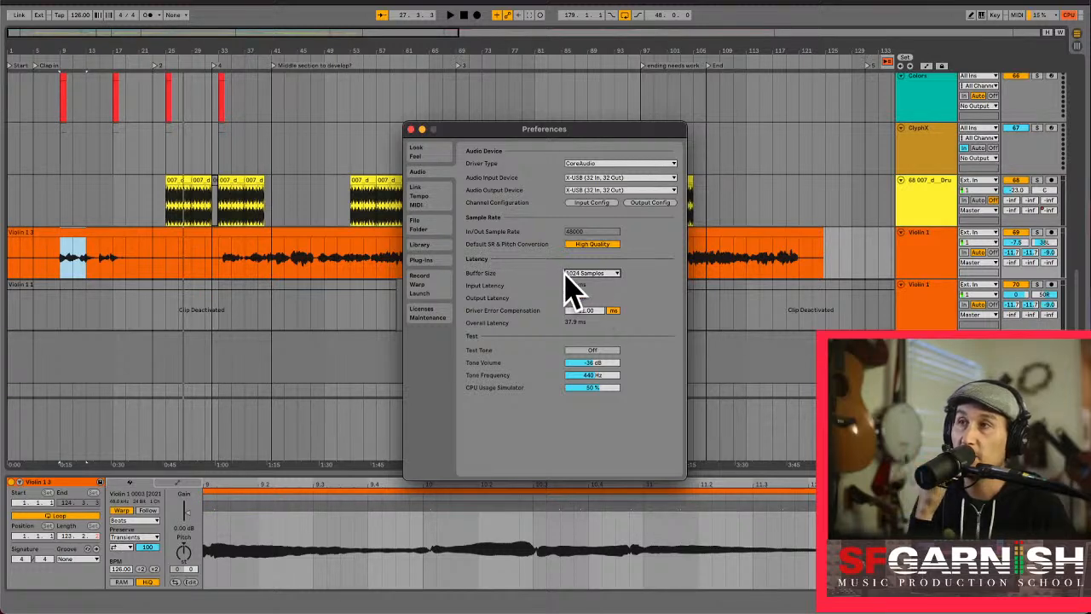
{"action": "left_click", "coordinate": [411, 130]}
Duplicate bars 9 to 13 of the first violin track directly after themselves, and play from bar 9.
{"action": "left_click", "coordinate": [61, 266]}
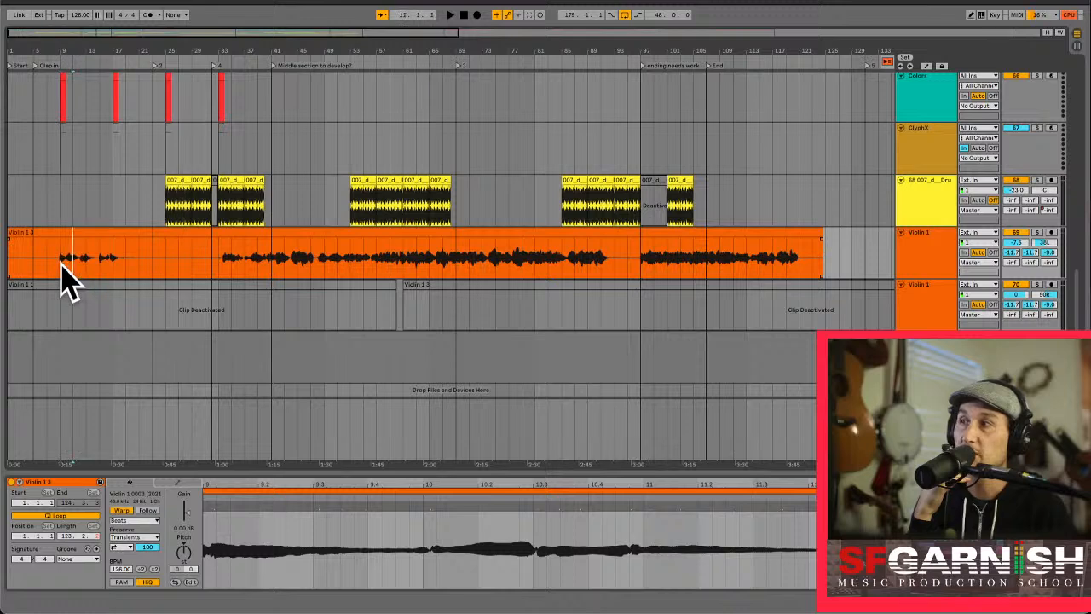
{"action": "left_click_drag", "start_coordinate": [62, 266], "coordinate": [82, 266]}
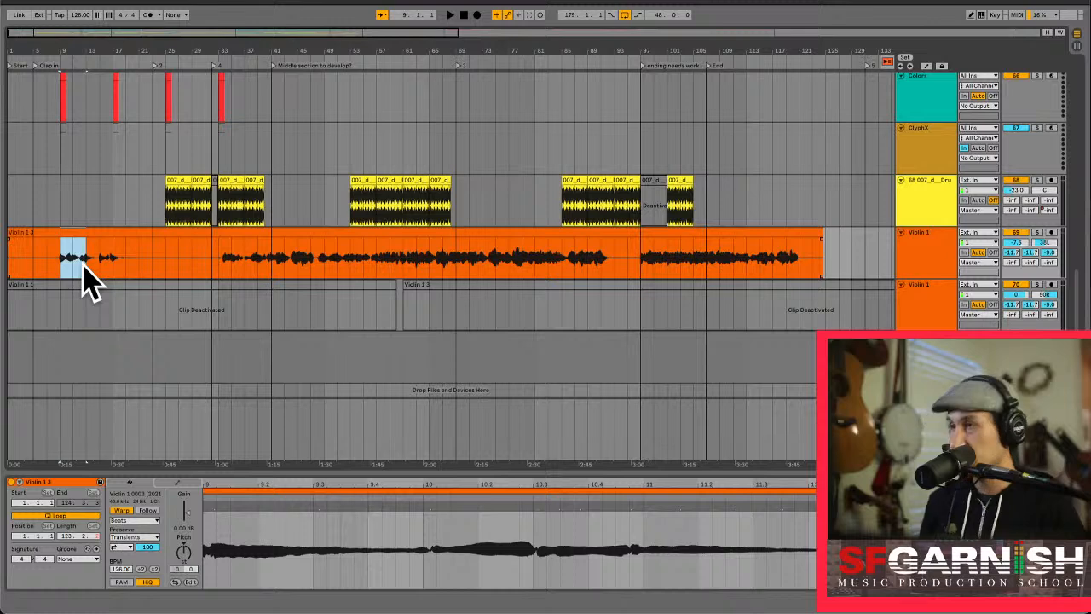
{"action": "key", "text": "super+d"}
{"action": "left_click", "coordinate": [61, 263]}
{"action": "key", "text": "space"}
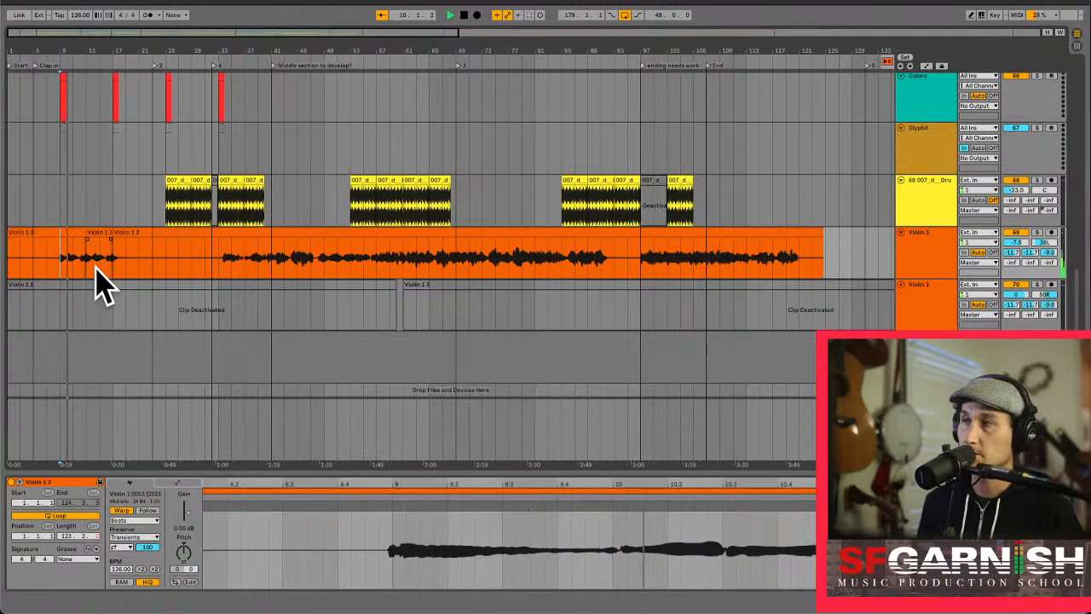
Copy bars 11 to 13 of the first violin track and paste them at bar 15.
{"action": "scroll", "coordinate": [93, 269], "scroll_direction": "down", "scroll_amount": 1}
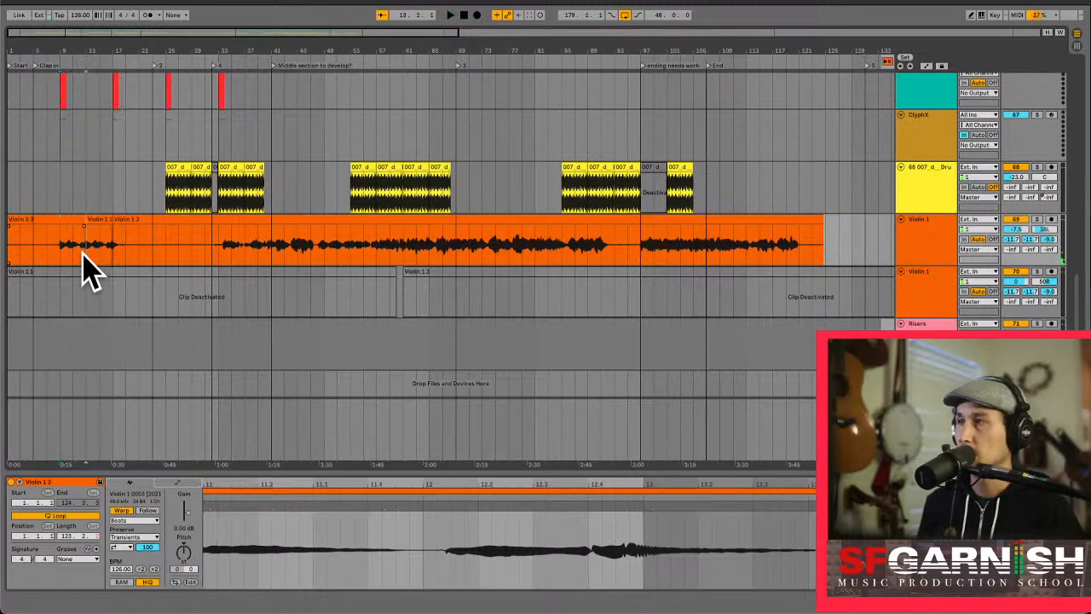
{"action": "left_click_drag", "start_coordinate": [83, 252], "coordinate": [74, 254]}
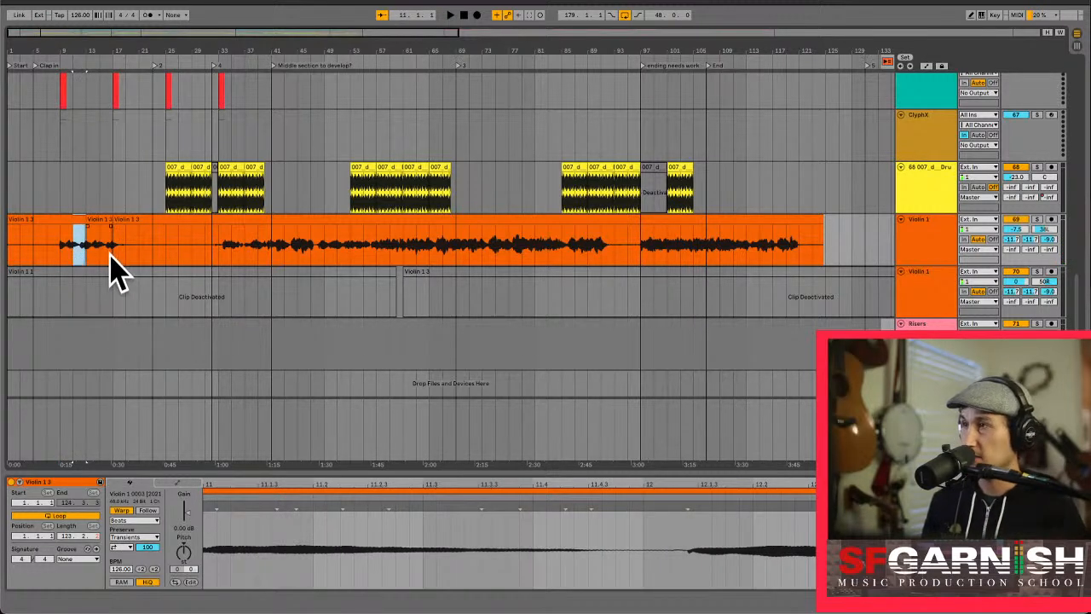
{"action": "left_click", "coordinate": [113, 257]}
{"action": "left_click", "coordinate": [101, 255]}
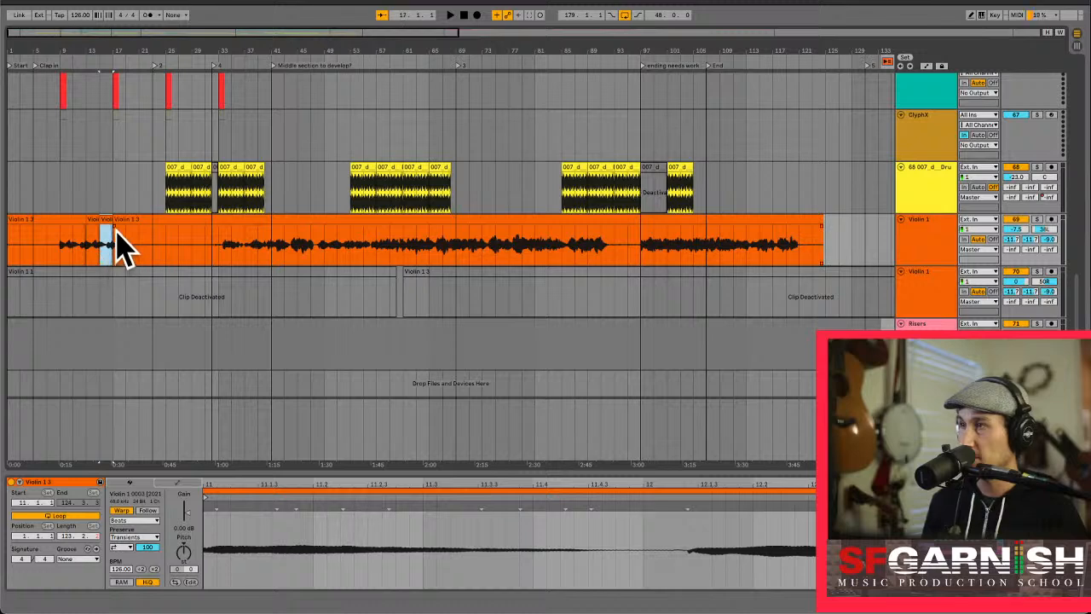
Extend the pasted violin clip's end to bar 19, and play it from bar 15.
{"action": "left_click_drag", "start_coordinate": [104, 220], "coordinate": [120, 220]}
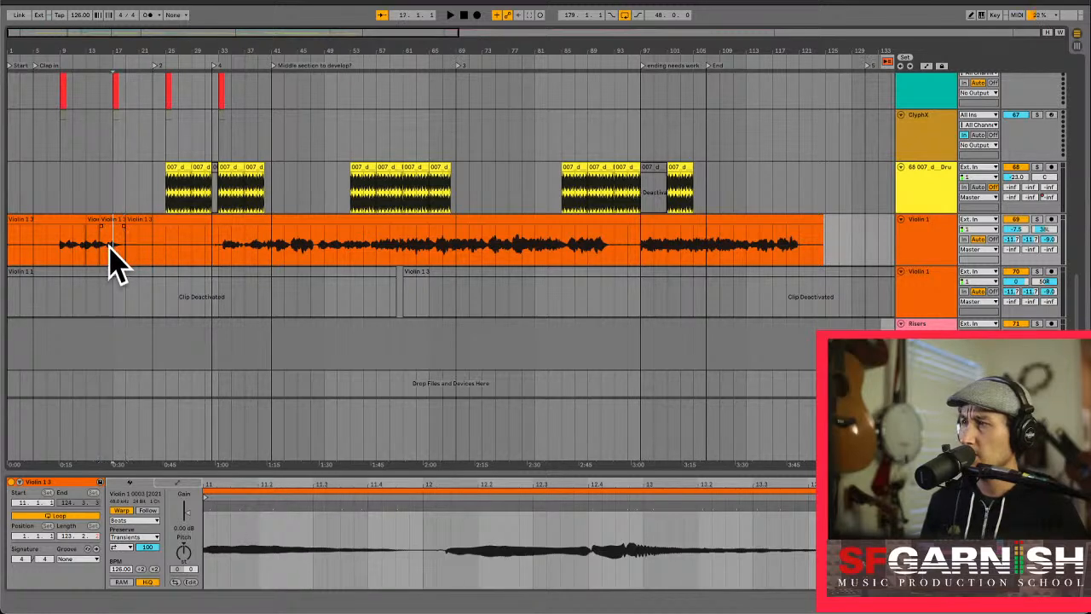
{"action": "key", "text": "space"}
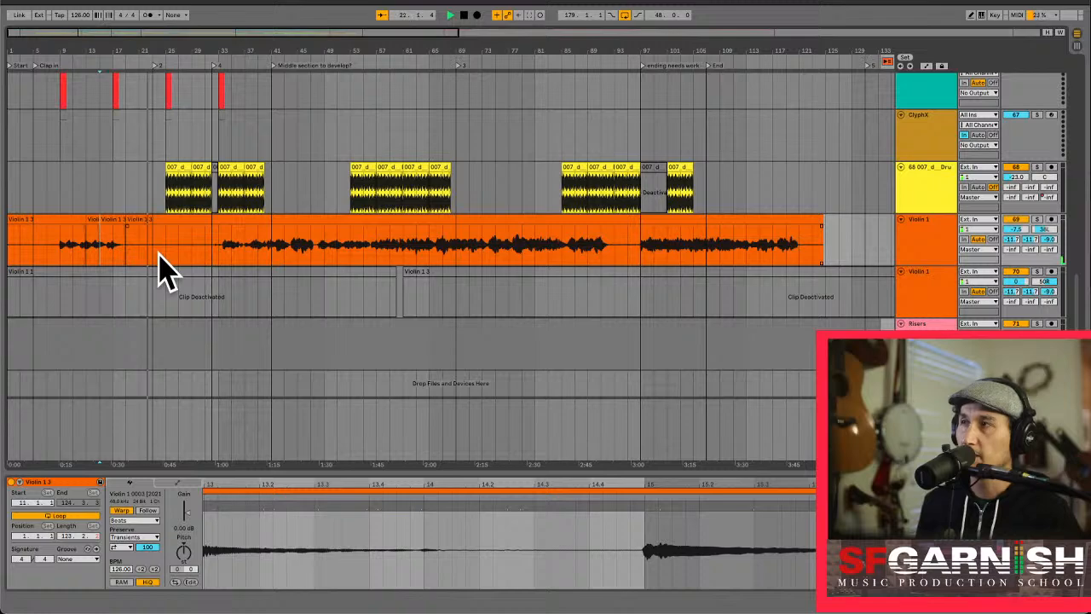
Shorten the loop from bar 179 to 16 bars, covering the second acoustic guitar and marching drums sections of the reference.
{"action": "scroll", "coordinate": [166, 272], "scroll_direction": "up", "scroll_amount": 5}
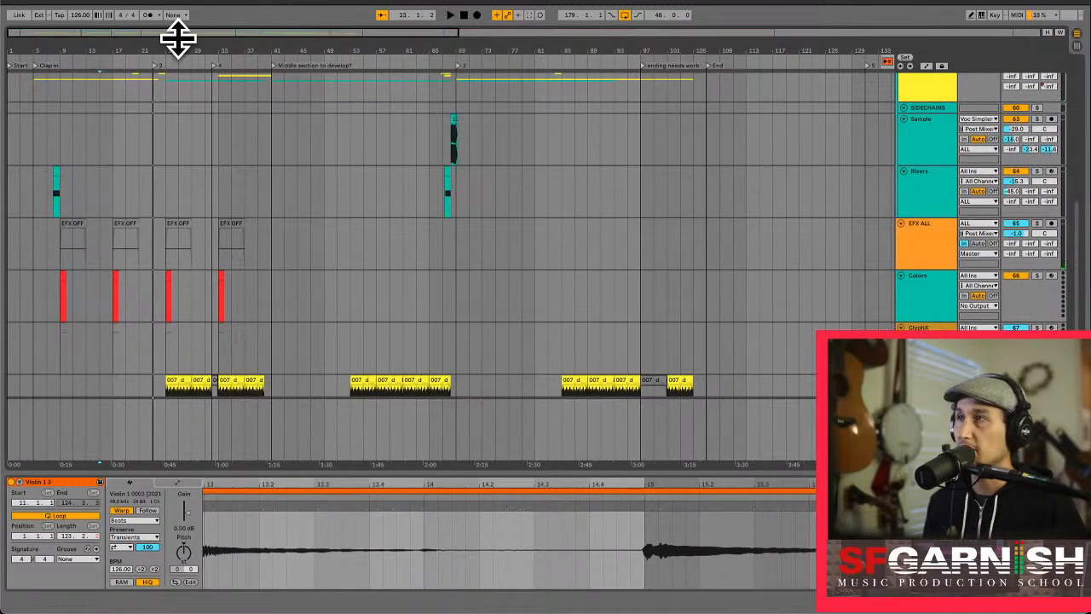
{"action": "left_click_drag", "start_coordinate": [162, 32], "coordinate": [426, 12]}
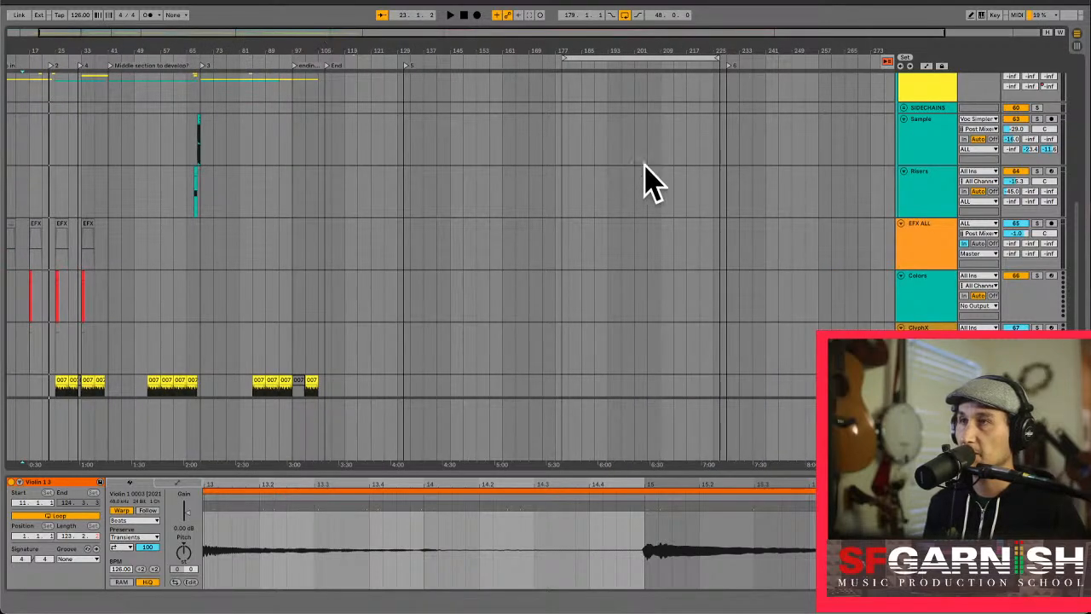
{"action": "scroll", "coordinate": [673, 191], "scroll_direction": "up", "scroll_amount": 10}
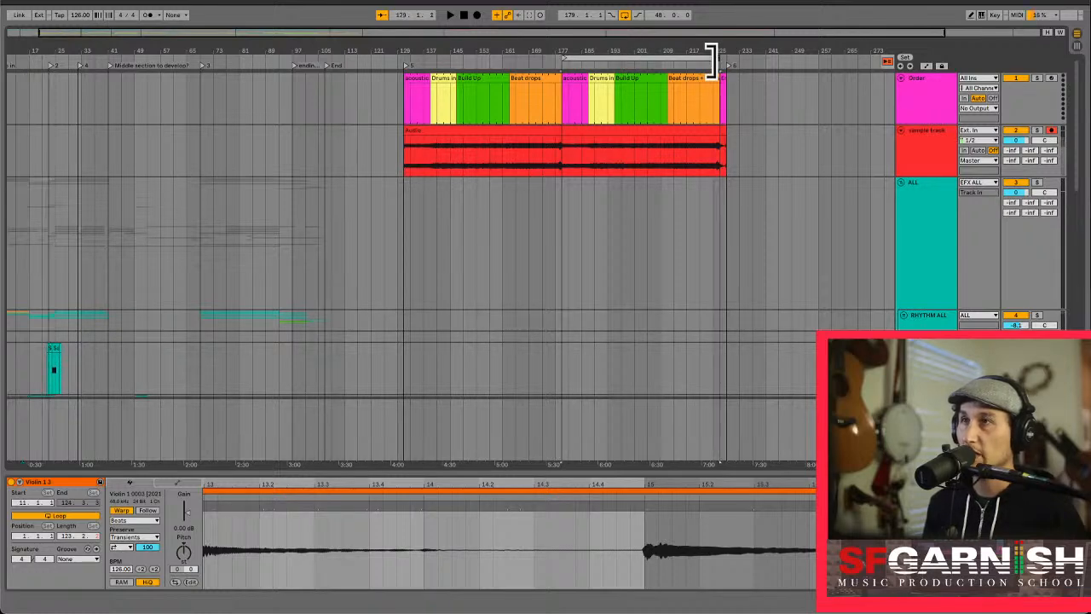
{"action": "left_click_drag", "start_coordinate": [713, 61], "coordinate": [582, 65]}
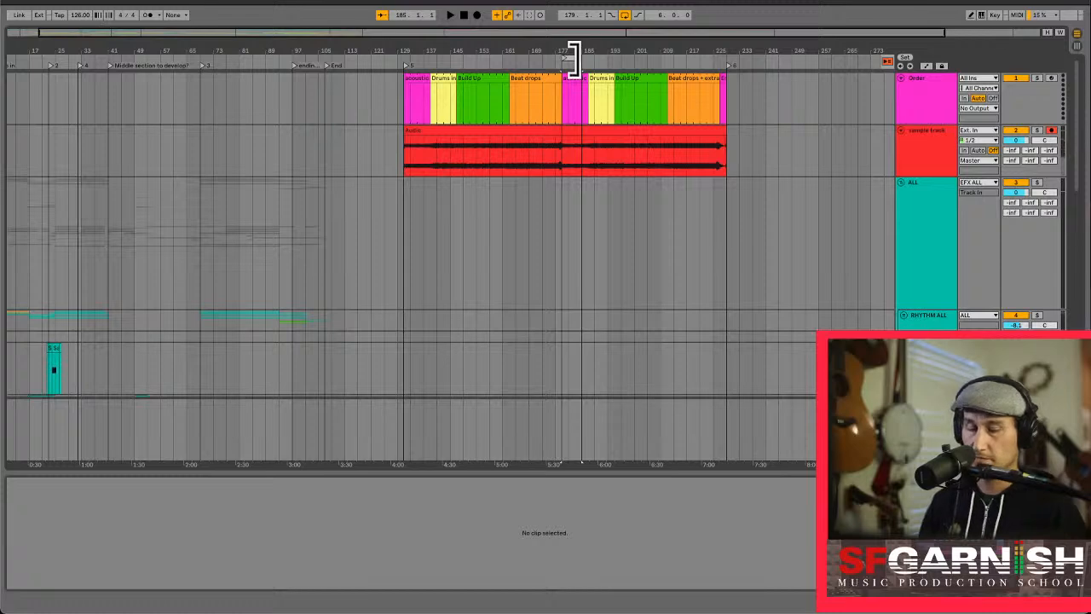
{"action": "key", "text": "plus"}
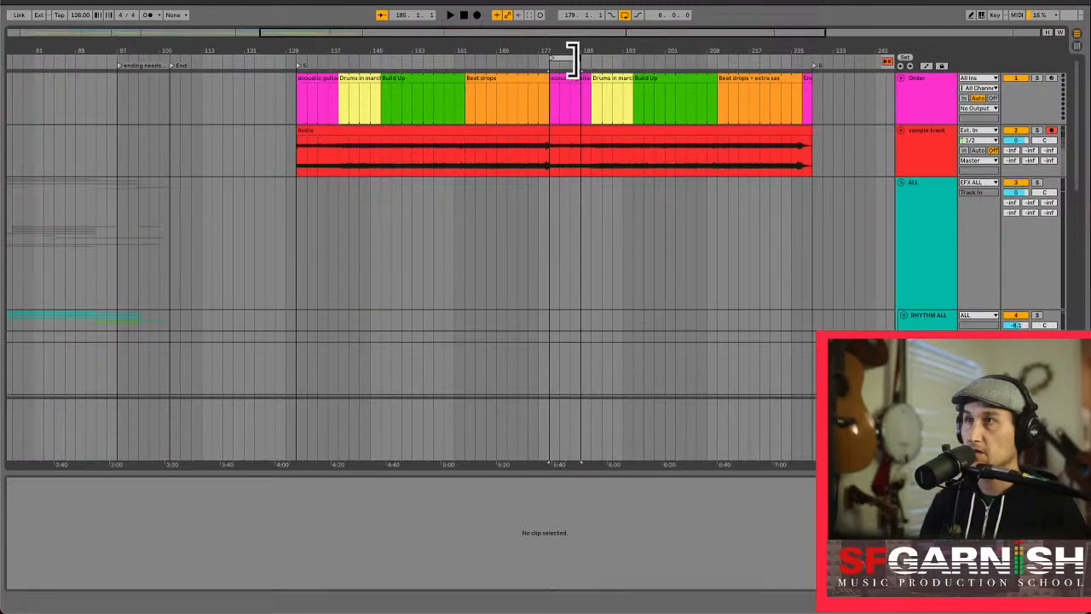
{"action": "left_click_drag", "start_coordinate": [573, 59], "coordinate": [622, 60]}
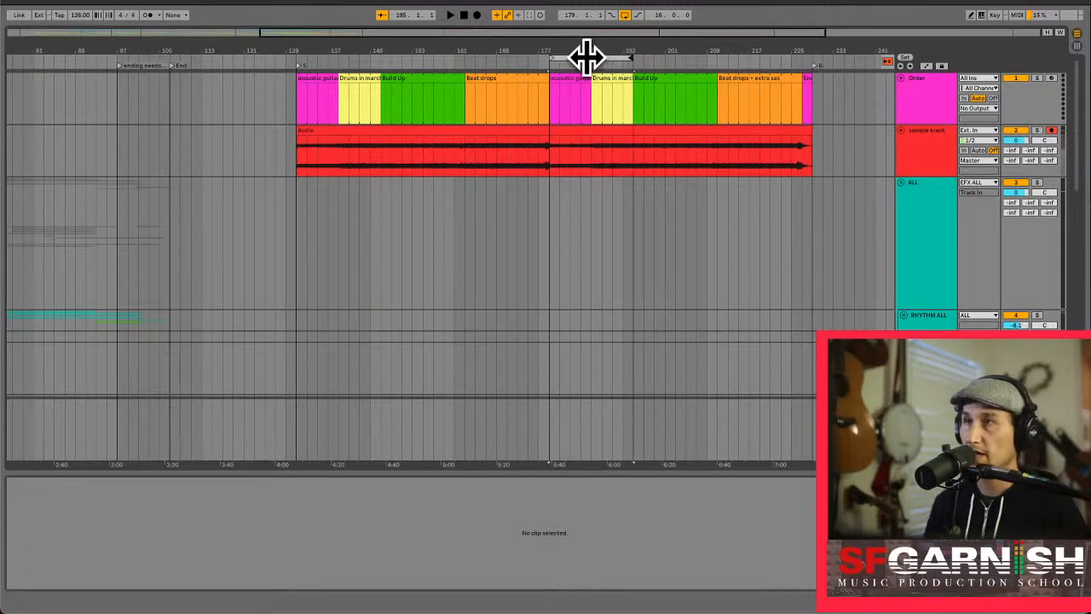
Move the 16-bar loop to the song's start at bar 1, and play the track from about bar 8.
{"action": "key", "text": "minus"}
{"action": "key", "text": "minus"}
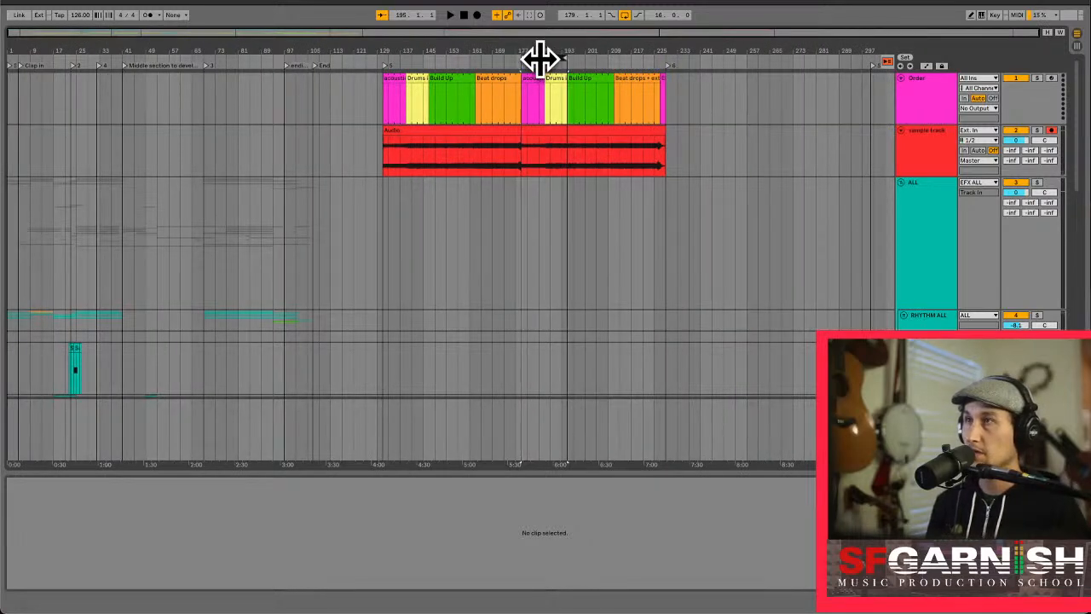
{"action": "left_click_drag", "start_coordinate": [538, 59], "coordinate": [20, 84]}
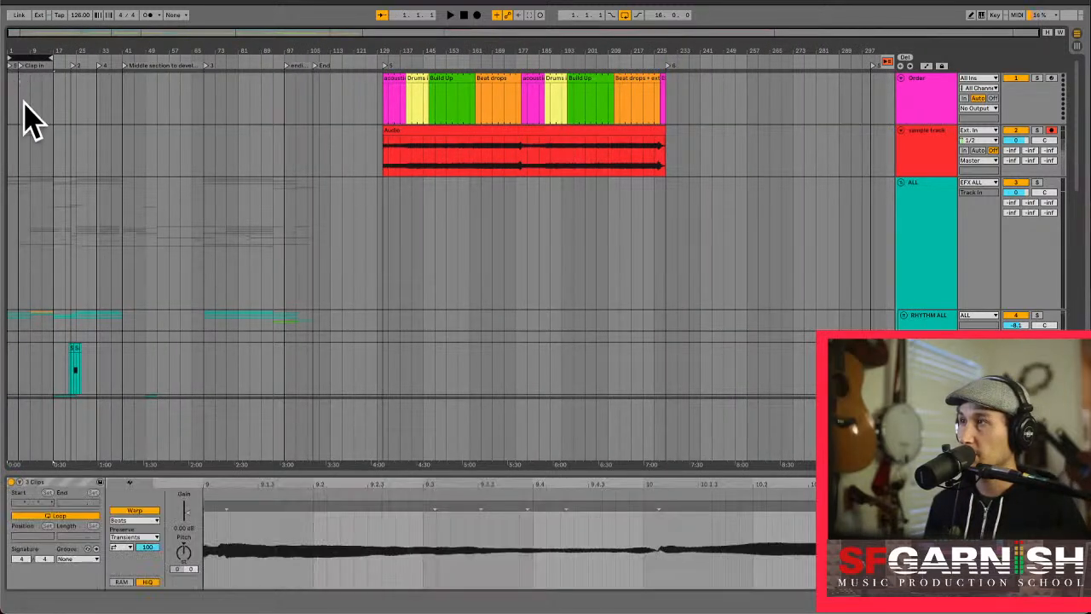
{"action": "left_click", "coordinate": [12, 103]}
{"action": "key", "text": "plus"}
{"action": "key", "text": "plus"}
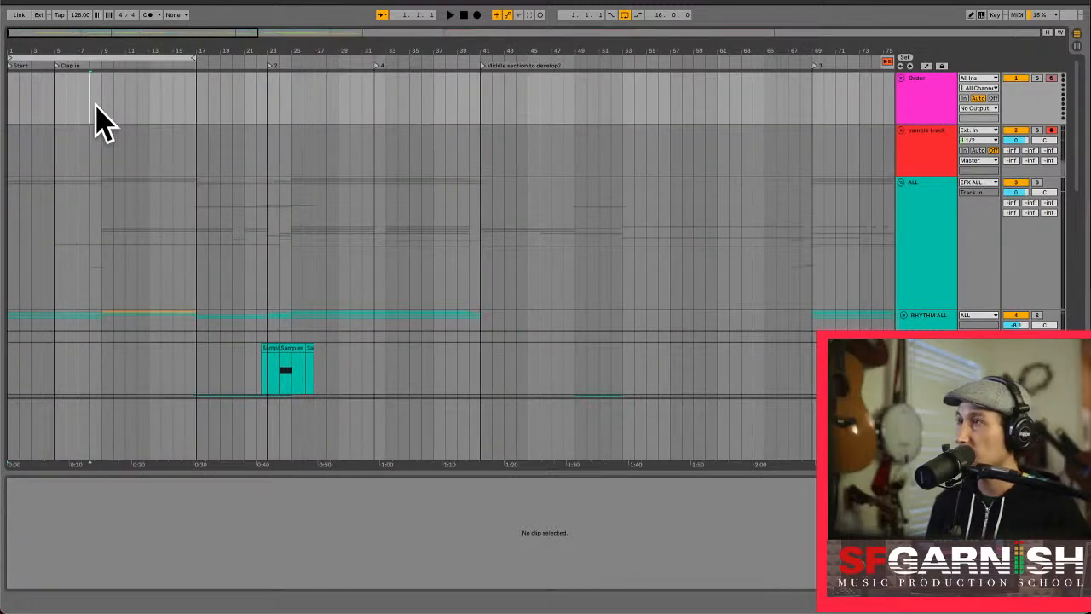
{"action": "key", "text": "space"}
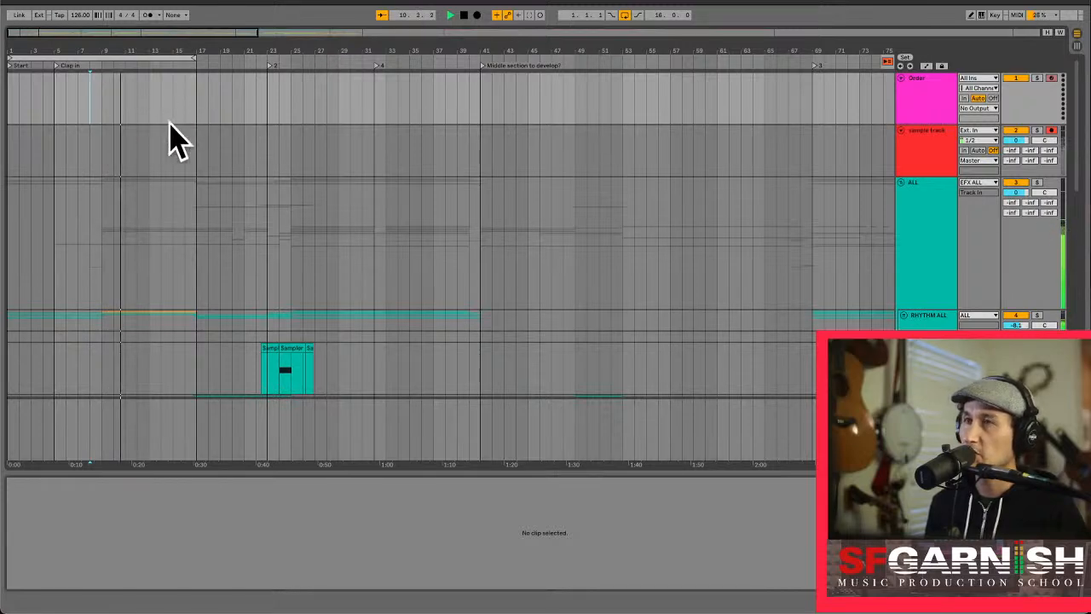
Place the 16-bar loop over the reference's first Build Up section at bar 147 to compare lengths, and return it to bar 1.
{"action": "key", "text": "minus"}
{"action": "key", "text": "minus"}
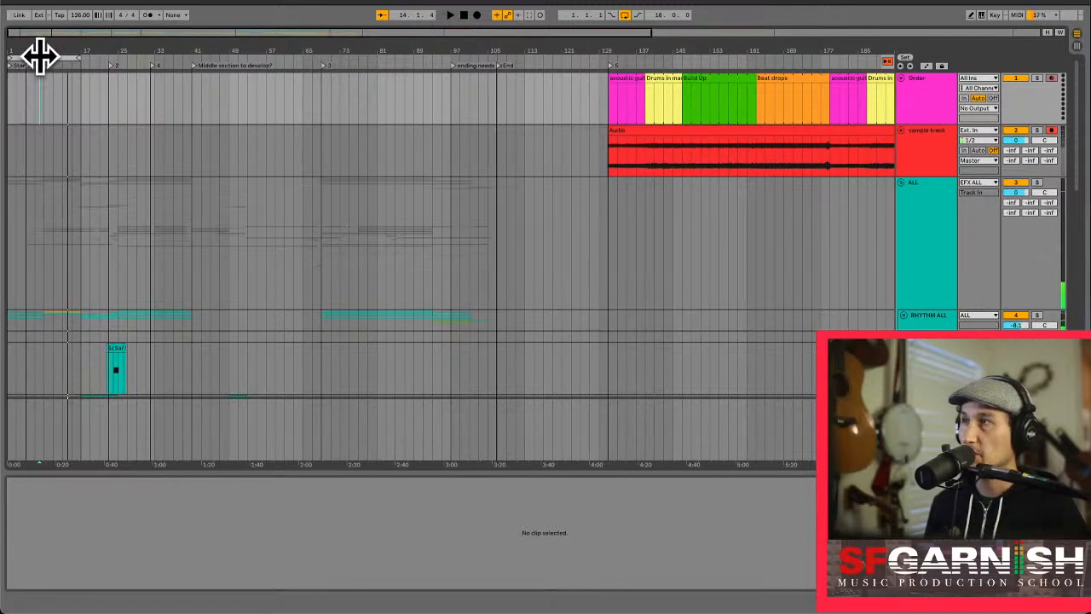
{"action": "left_click_drag", "start_coordinate": [39, 57], "coordinate": [716, 80]}
{"action": "left_click", "coordinate": [714, 77]}
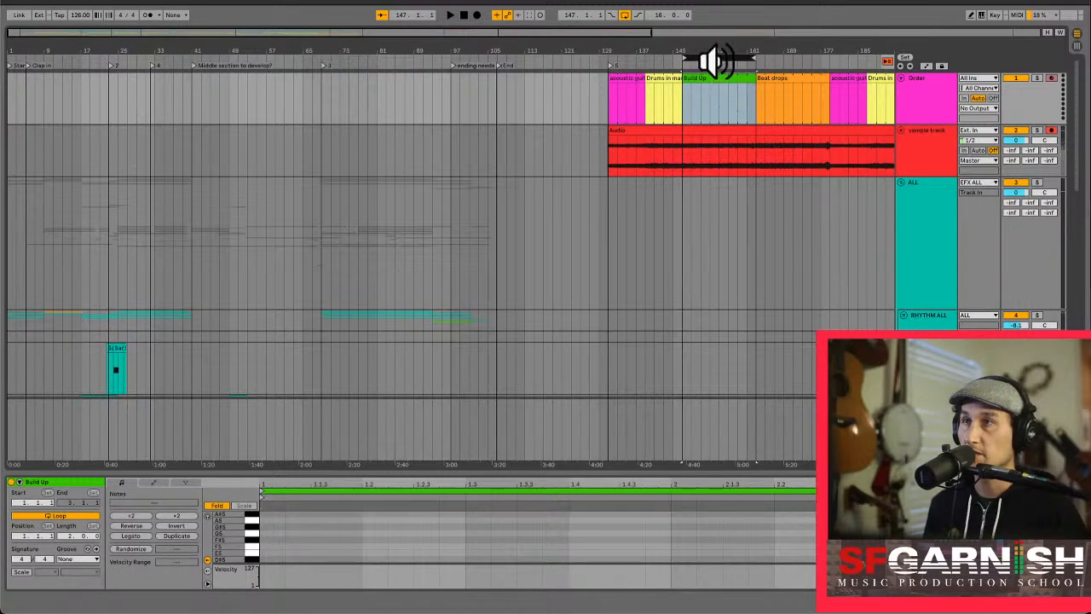
{"action": "left_click_drag", "start_coordinate": [714, 58], "coordinate": [43, 61]}
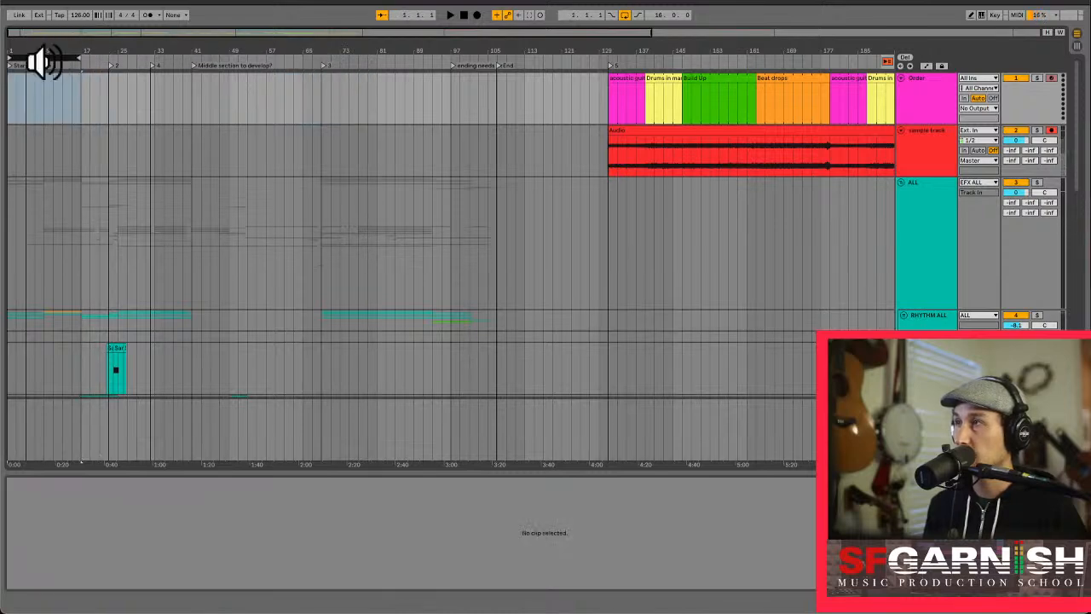
Add locators at bars 17 and 9 of the track, keeping the loop at bar 1.
{"action": "left_click", "coordinate": [86, 111]}
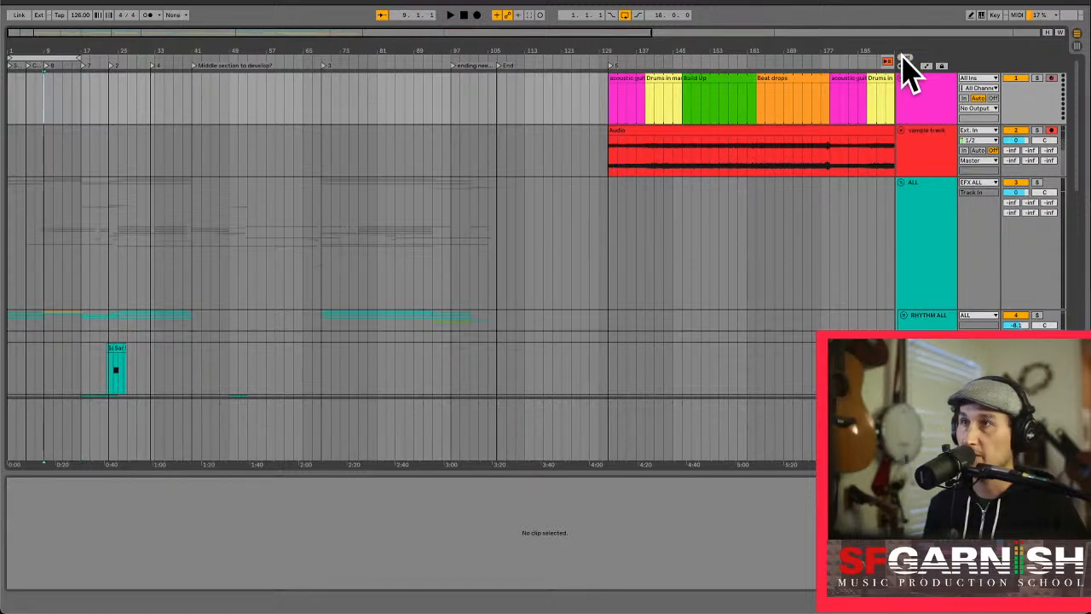
{"action": "left_click", "coordinate": [615, 75]}
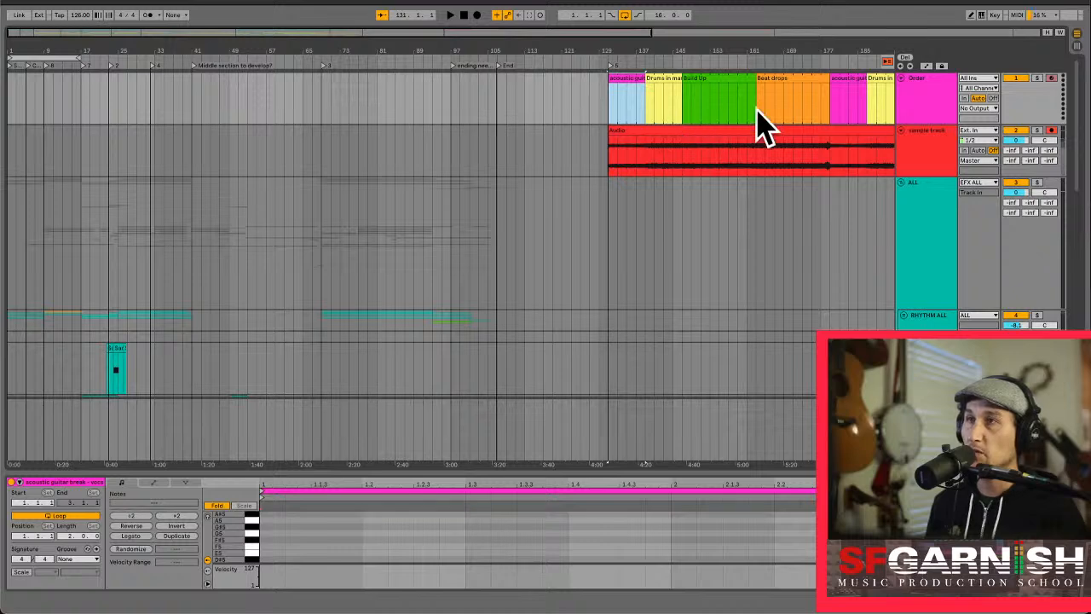
{"action": "mouse_move", "coordinate": [40, 58]}
{"action": "left_mouse_down"}
{"action": "mouse_move", "coordinate": [299, 58]}
{"action": "mouse_move", "coordinate": [32, 58]}
{"action": "left_mouse_up"}
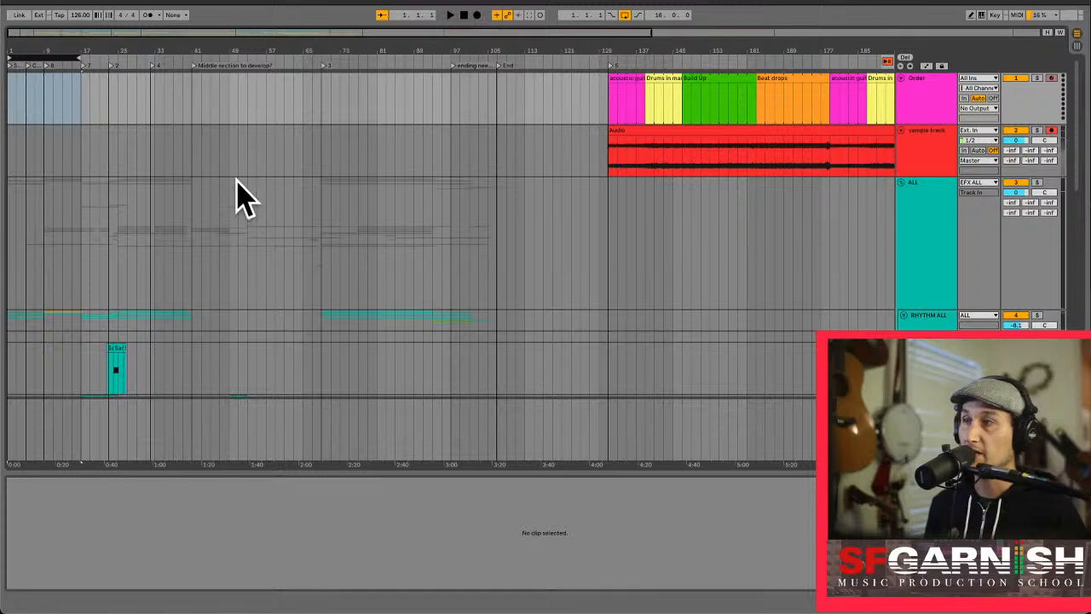
Copy all the reference's colour-coded section clips on the Order track and paste them at bar 1.
{"action": "left_click_drag", "start_coordinate": [153, 34], "coordinate": [355, 34]}
{"action": "left_click", "coordinate": [338, 111]}
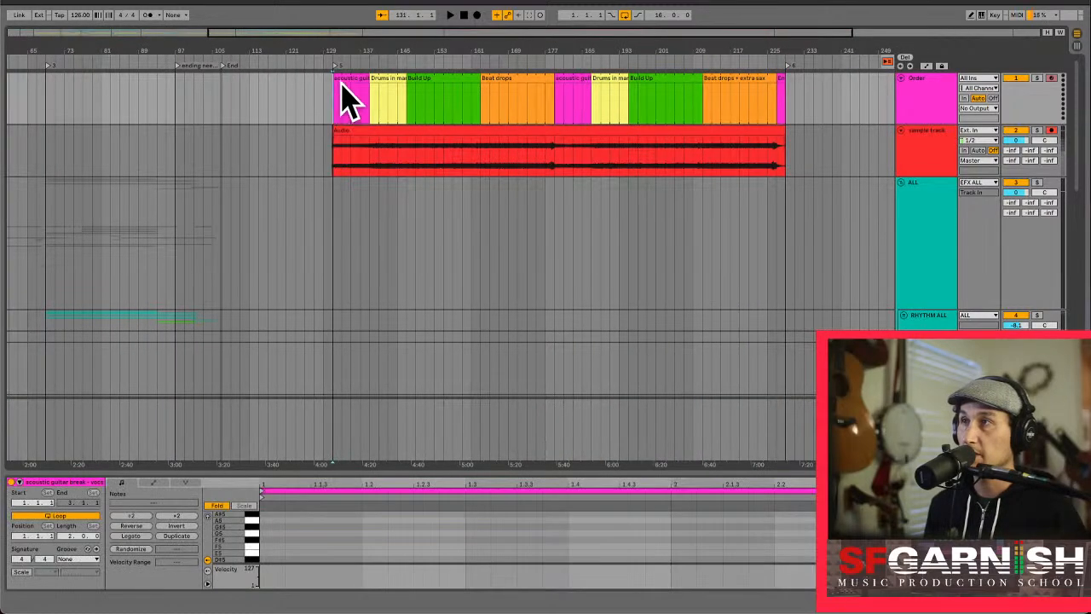
{"action": "left_click", "coordinate": [780, 77], "text": "shift"}
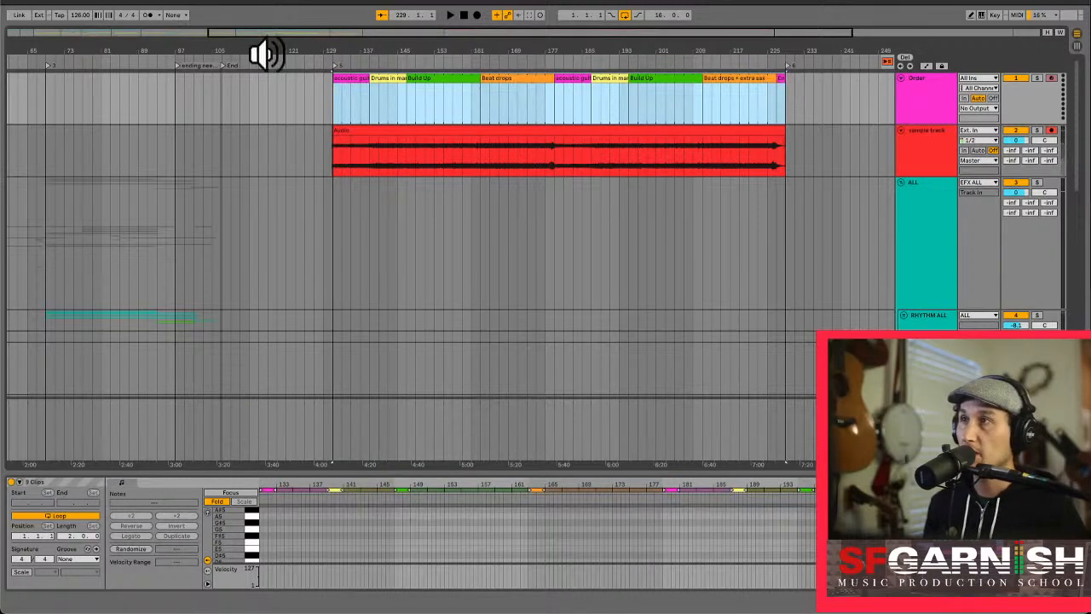
{"action": "left_click_drag", "start_coordinate": [231, 33], "coordinate": [32, 34]}
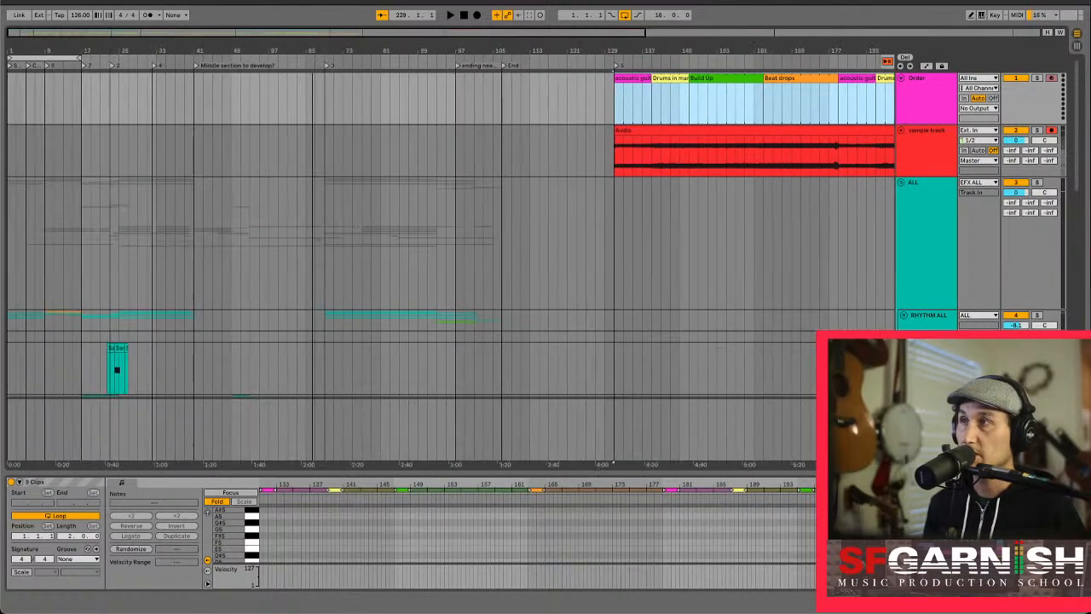
{"action": "left_click", "coordinate": [15, 120]}
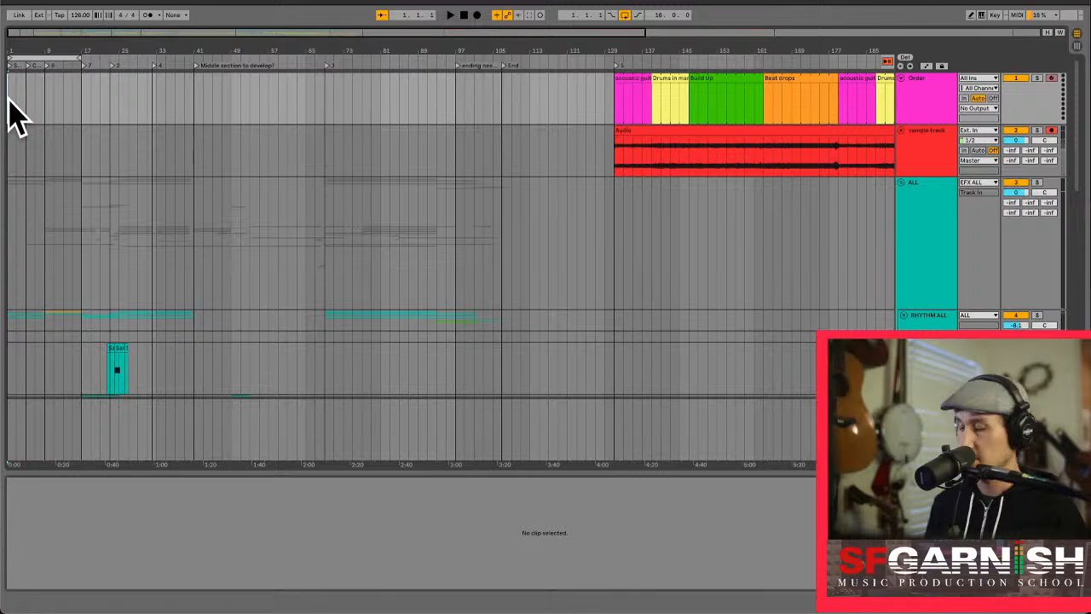
{"action": "key", "text": "ctrl+v"}
Play the track from bar 1 and from bar 97 to compare its start and ending with the pasted section map.
{"action": "left_click", "coordinate": [12, 102]}
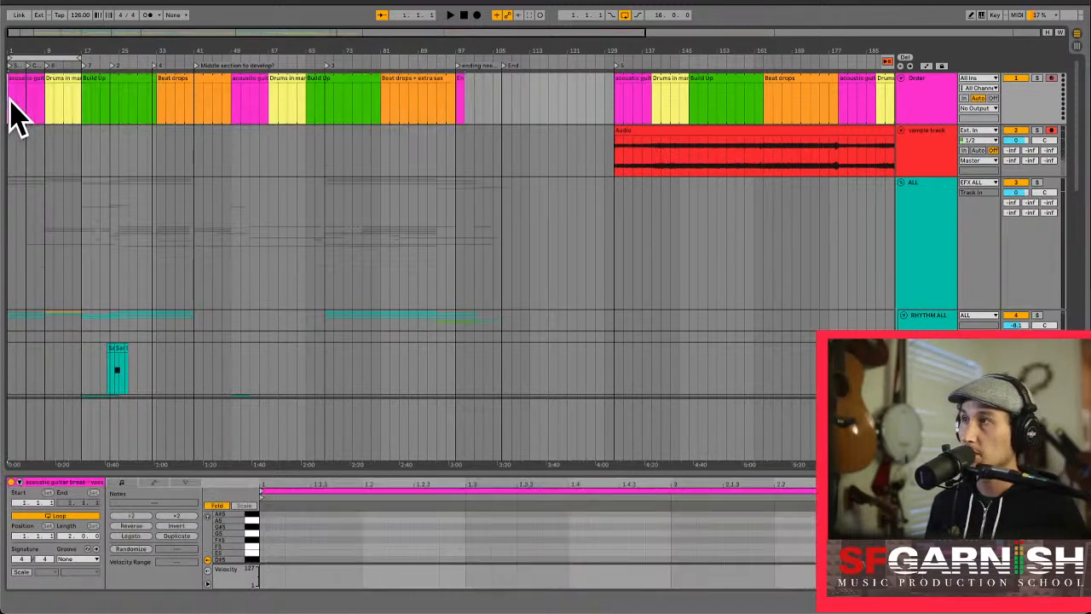
{"action": "key", "text": "space"}
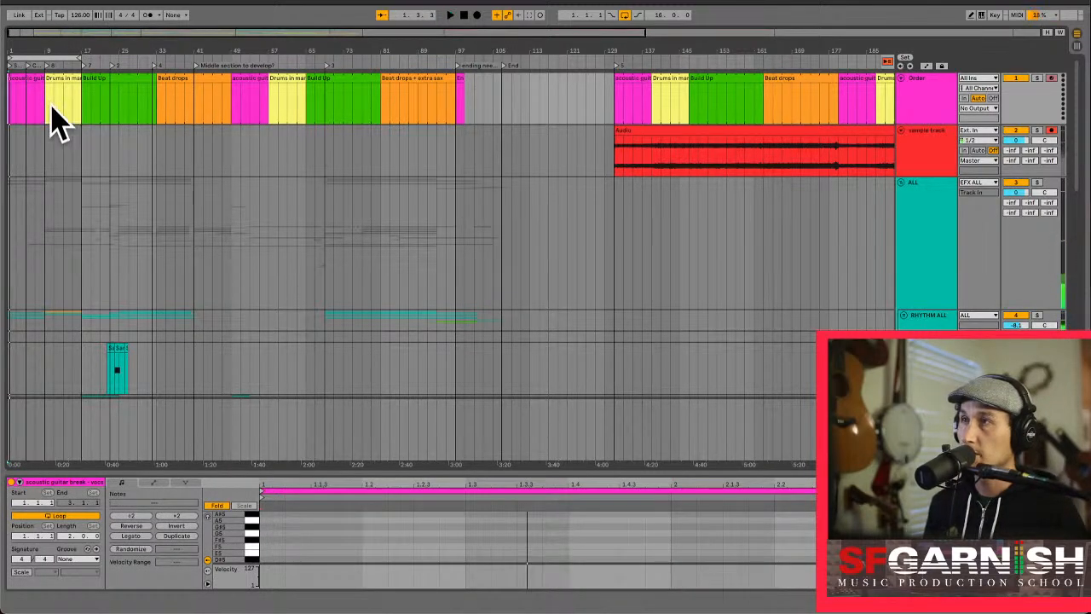
{"action": "left_click", "coordinate": [457, 104]}
{"action": "key", "text": "space"}
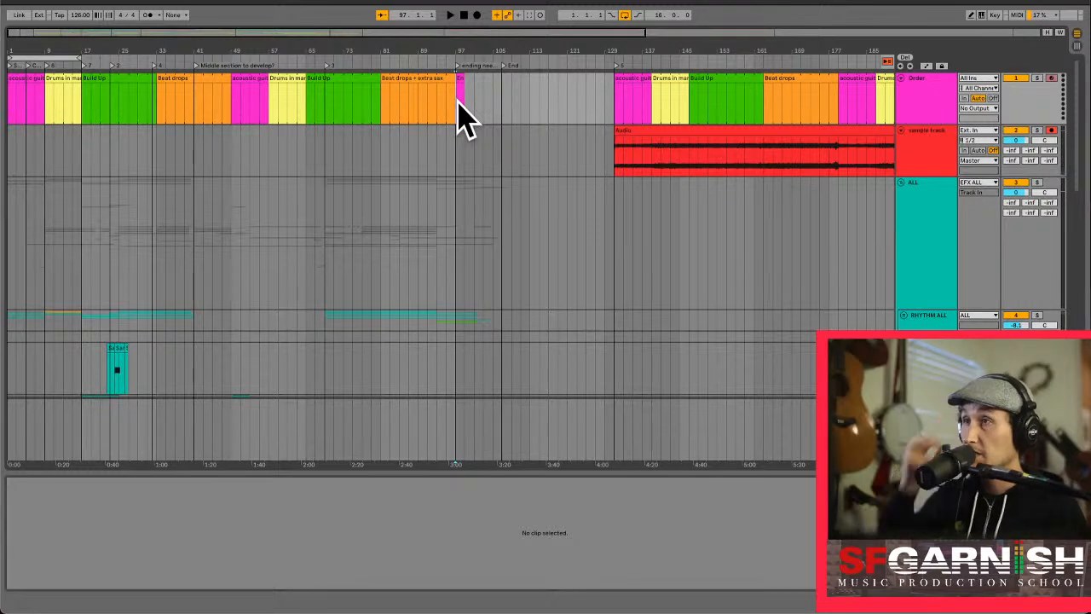
{"action": "key", "text": "space"}
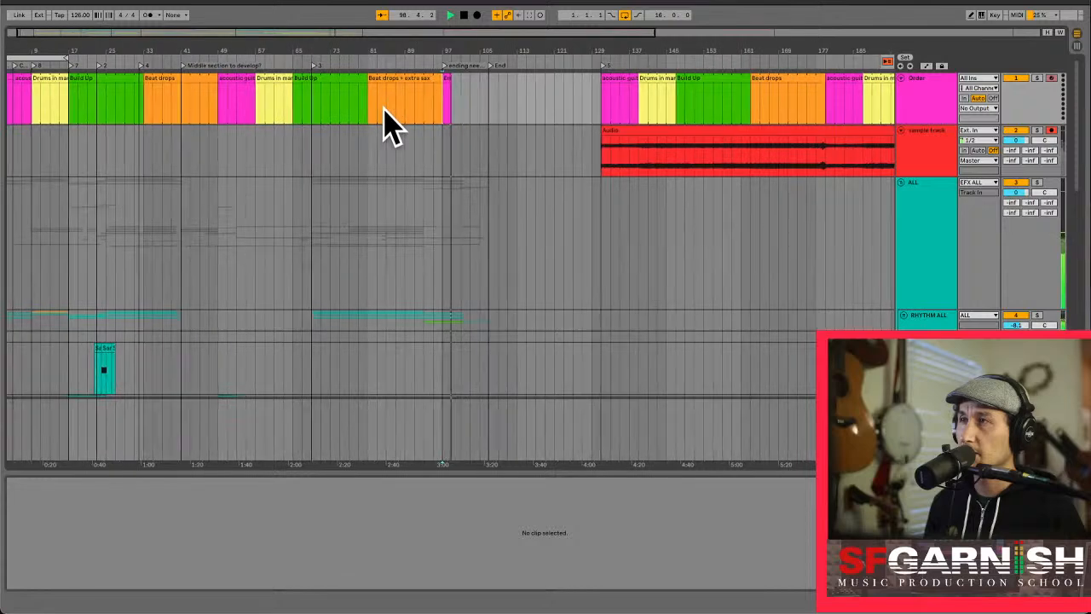
{"action": "key", "text": "space"}
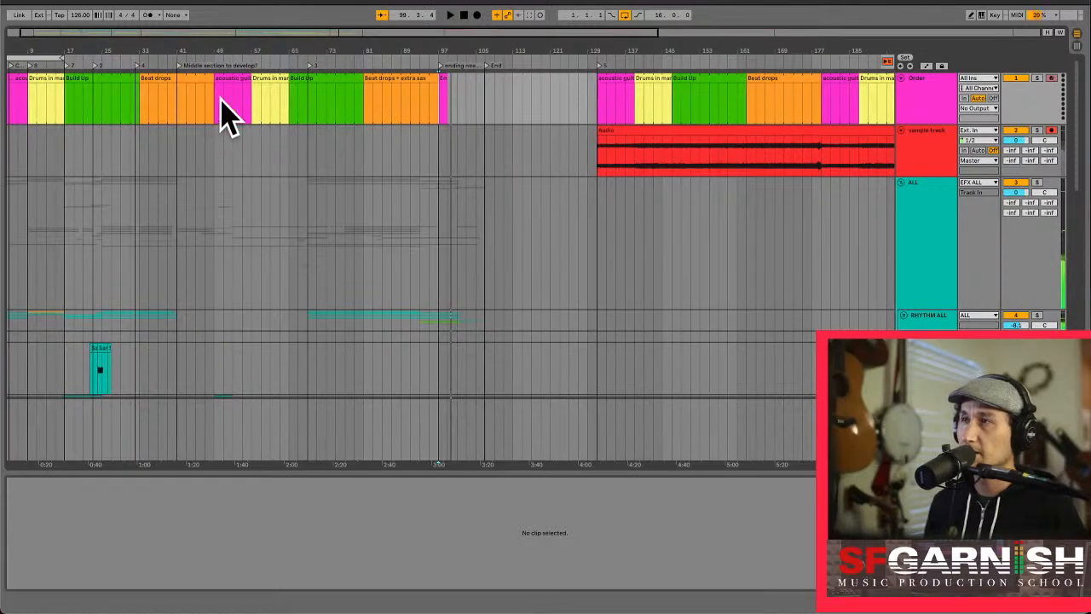
{"action": "left_click", "coordinate": [484, 117]}
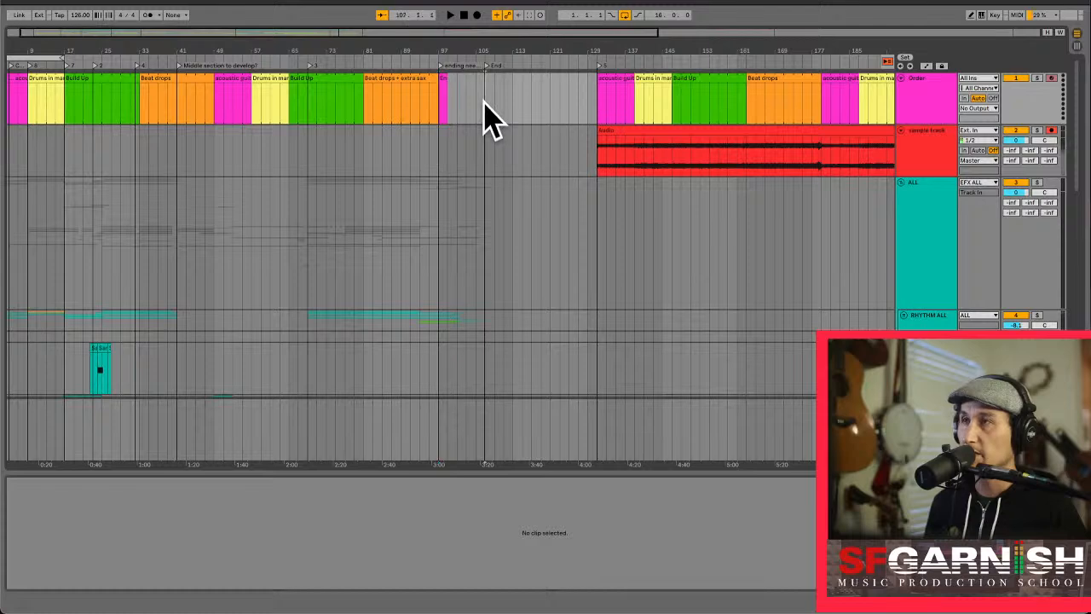
Play the transition into the marching drums section and the start of the Beat drops section at bar 33.
{"action": "left_click", "coordinate": [18, 119]}
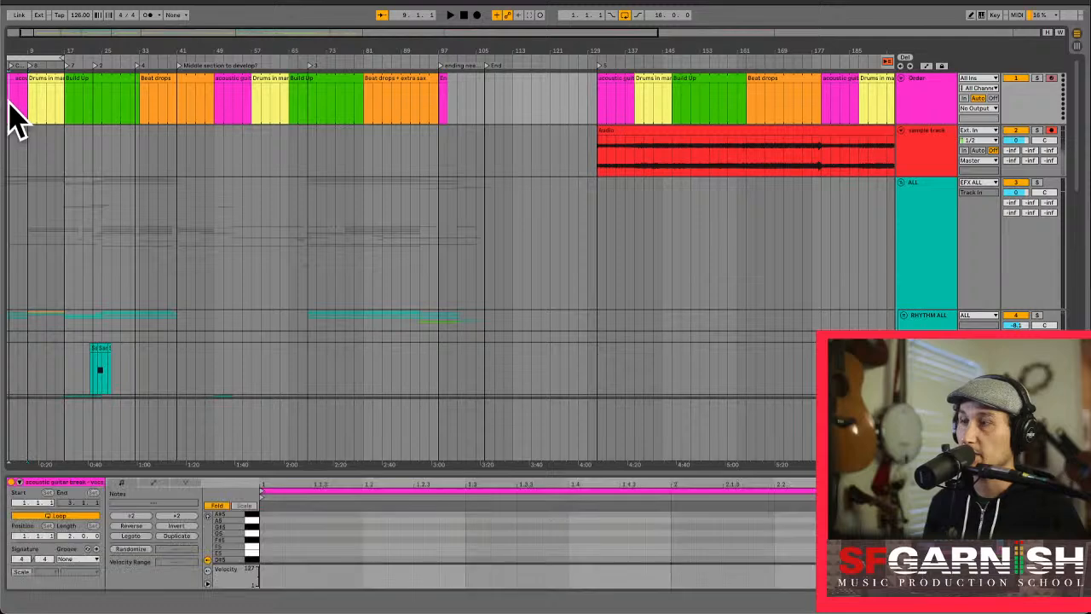
{"action": "key", "text": "space"}
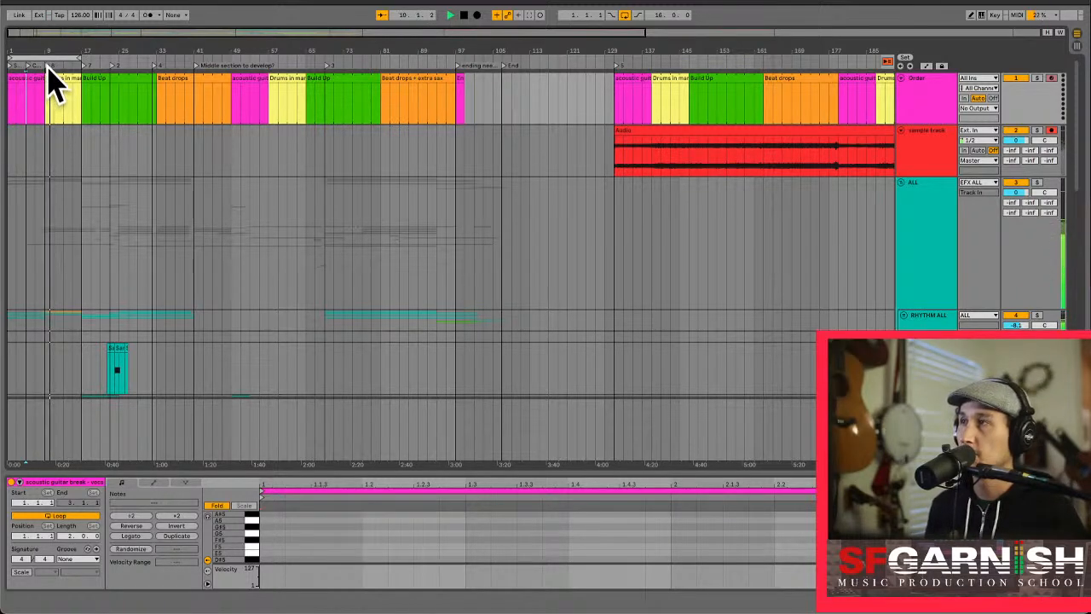
{"action": "left_click", "coordinate": [158, 105]}
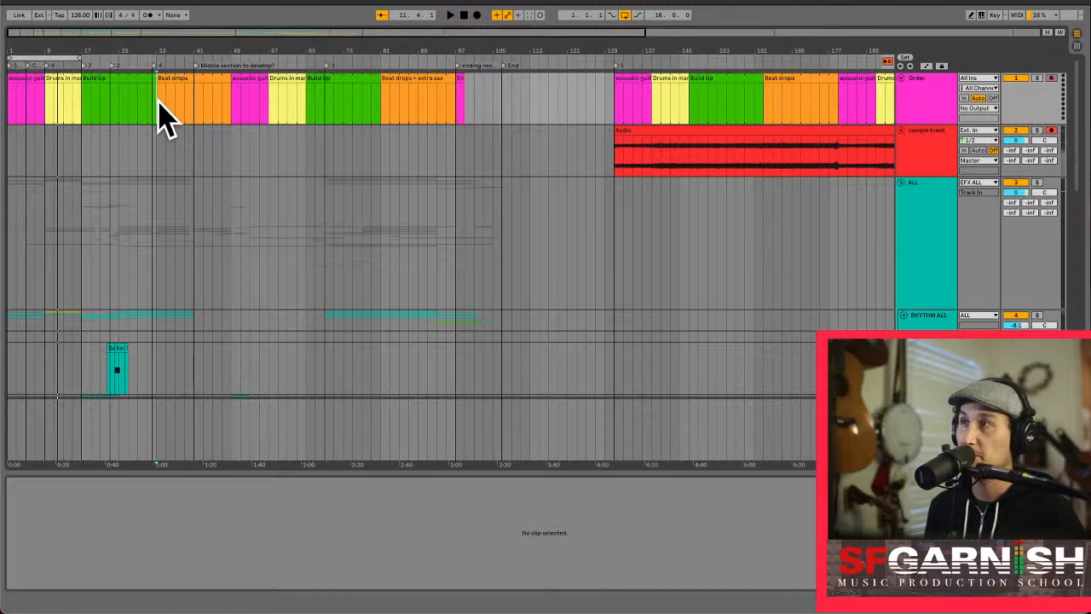
{"action": "key", "text": "space"}
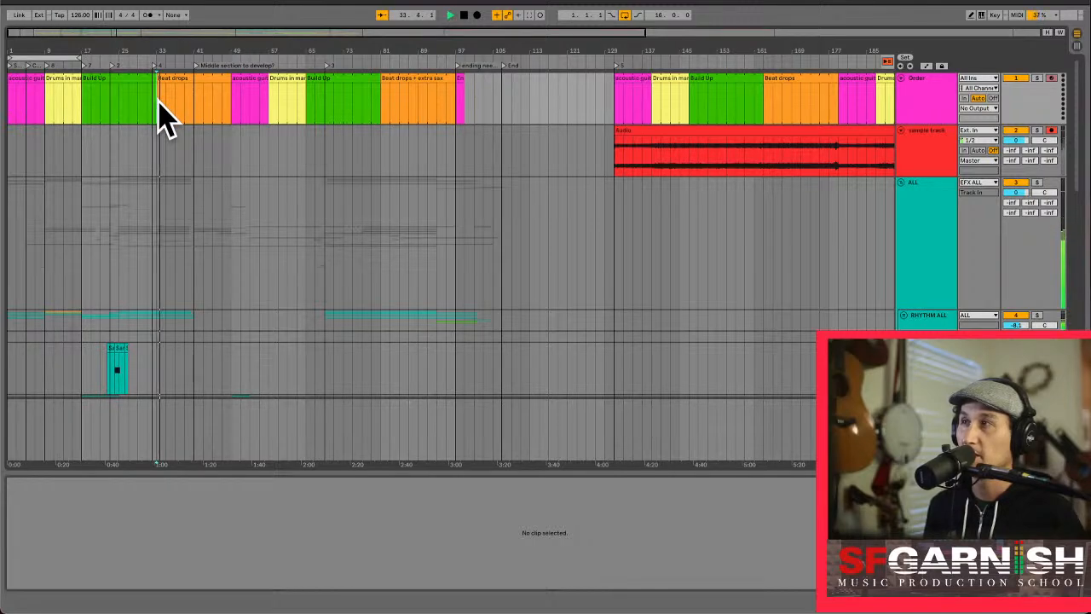
{"action": "key", "text": "space"}
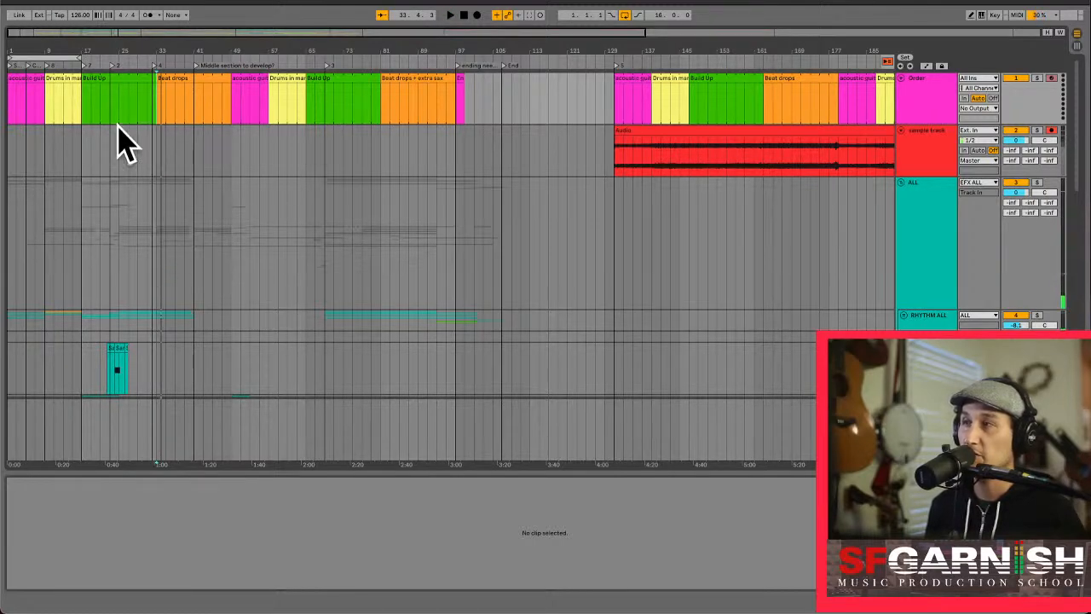
Play the Build Up section from bar 17 and examine the drum, effects and violin tracks against the section map.
{"action": "left_click", "coordinate": [81, 117]}
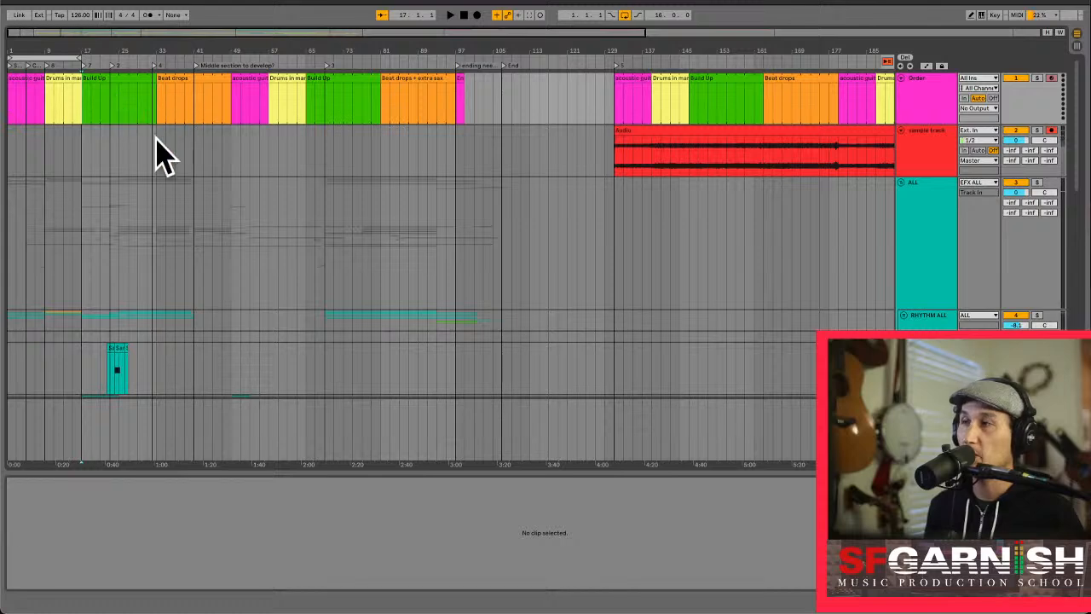
{"action": "key", "text": "space"}
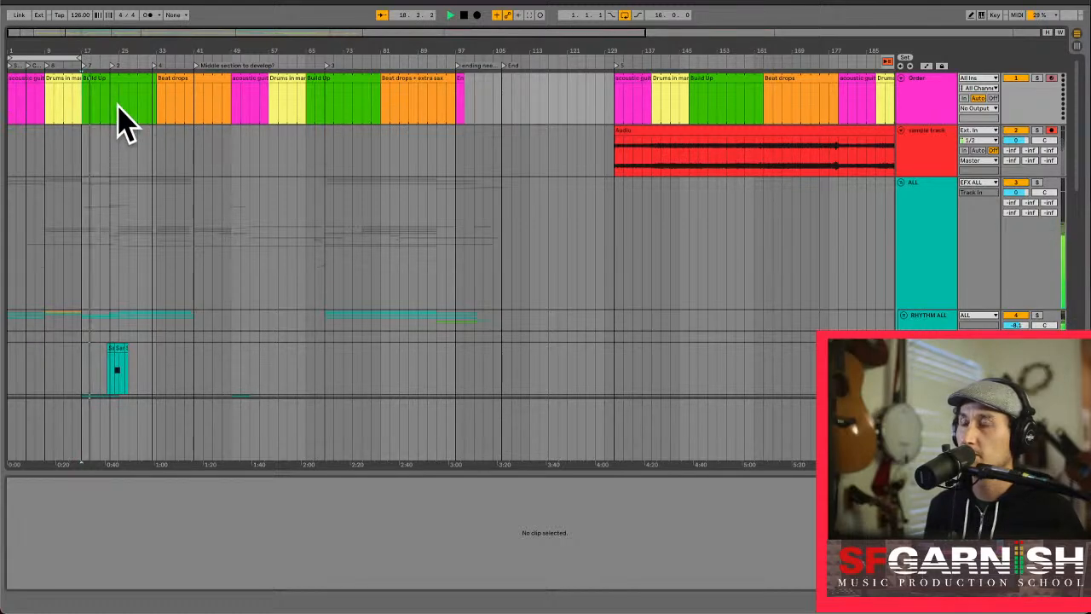
{"action": "scroll", "coordinate": [120, 124], "scroll_direction": "down", "scroll_amount": 5}
{"action": "scroll", "coordinate": [119, 124], "scroll_direction": "down", "scroll_amount": 15}
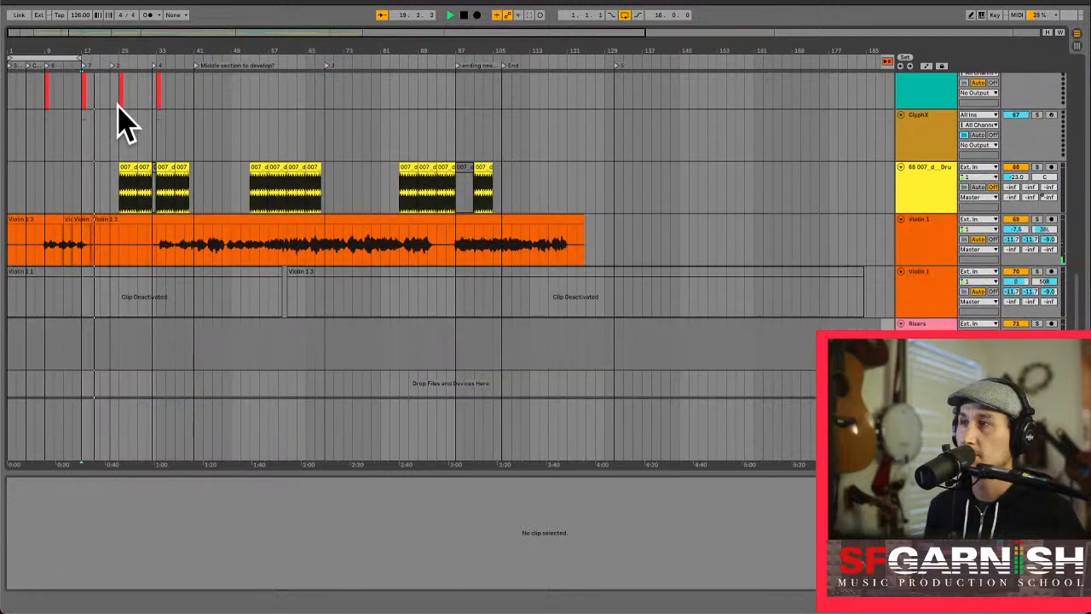
{"action": "scroll", "coordinate": [161, 202], "scroll_direction": "up", "scroll_amount": 5}
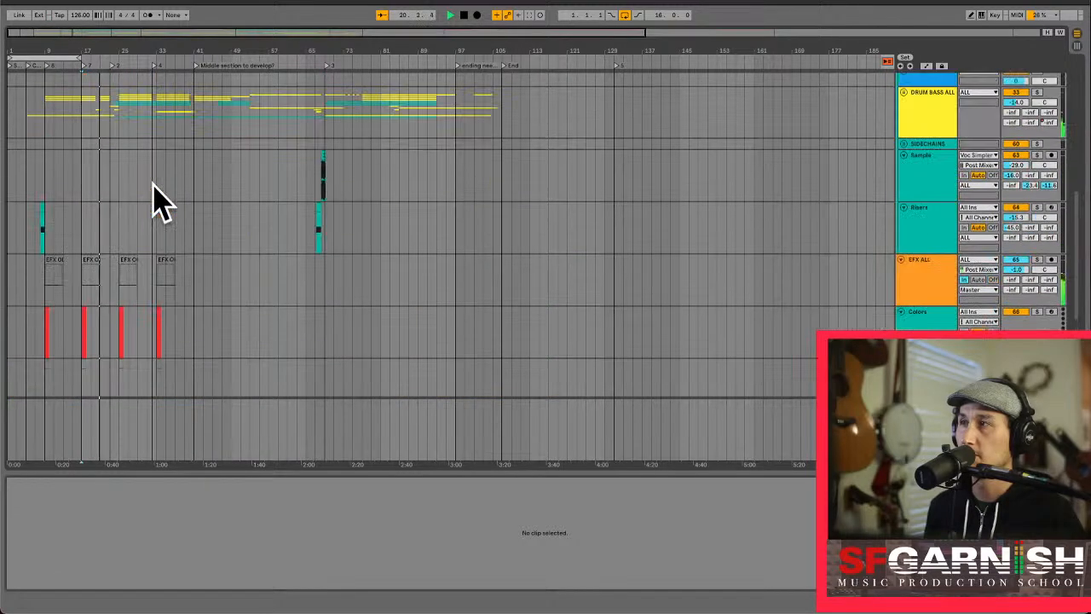
{"action": "scroll", "coordinate": [162, 202], "scroll_direction": "down", "scroll_amount": 5}
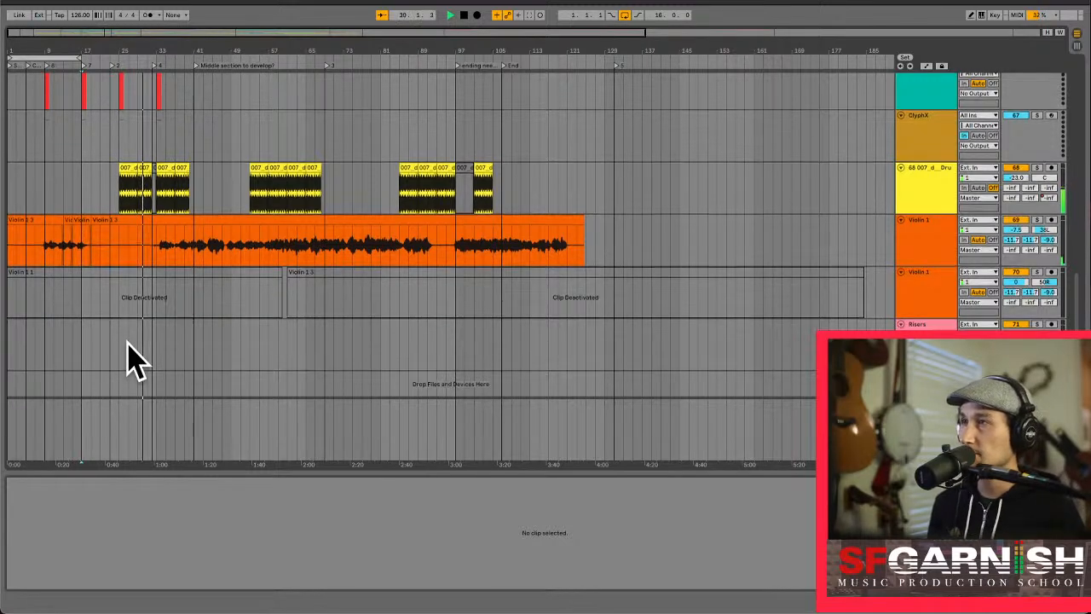
{"action": "scroll", "coordinate": [127, 343], "scroll_direction": "up", "scroll_amount": 20}
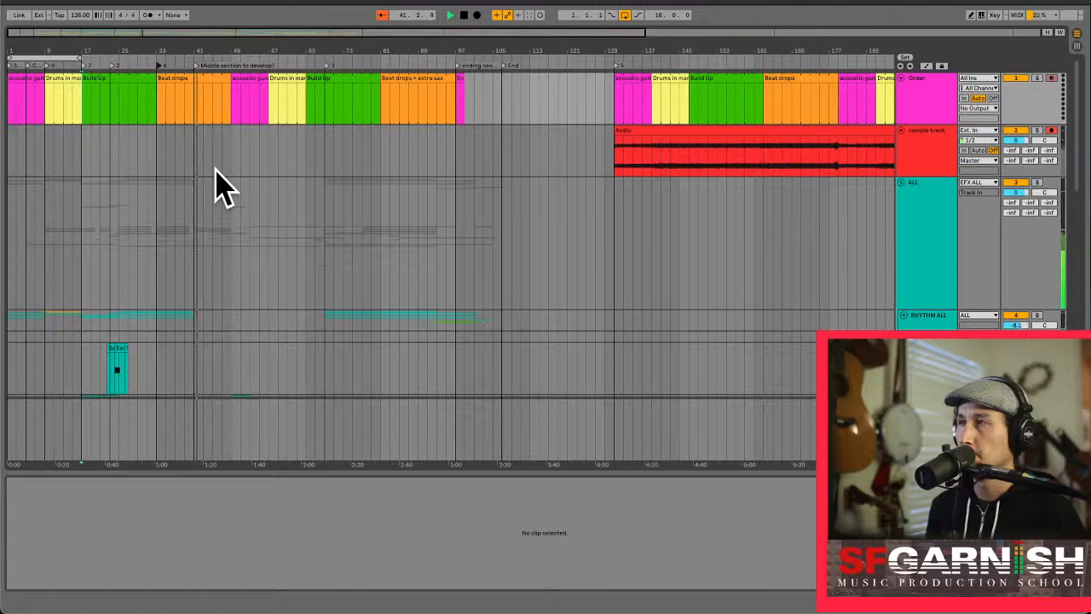
Deactivate the first violin track's audio from bar 31 to its end, and place the insert marker at bar 33.
{"action": "scroll", "coordinate": [220, 186], "scroll_direction": "down", "scroll_amount": 10}
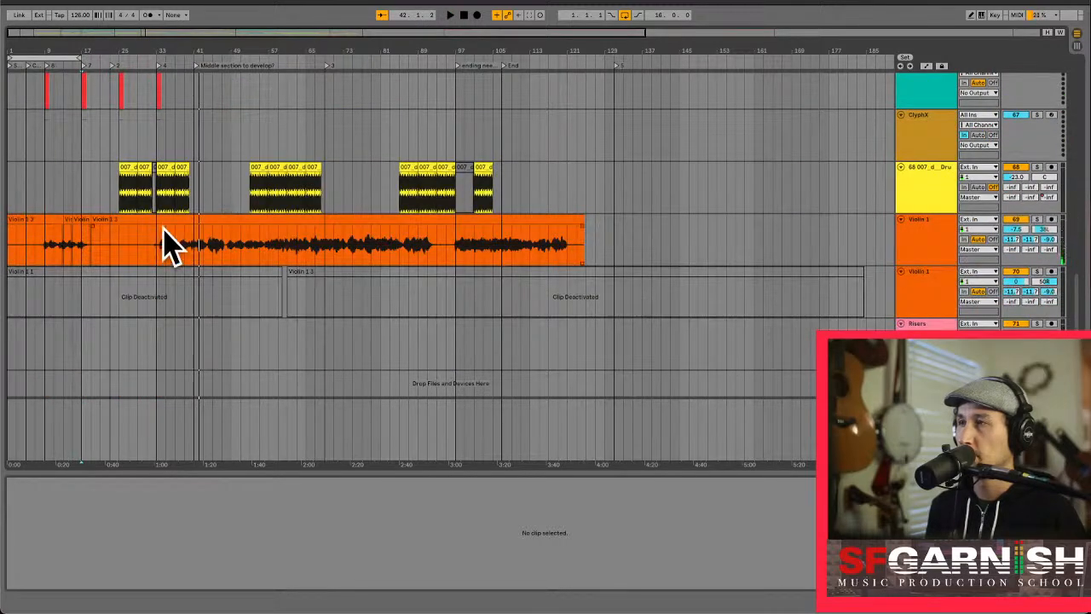
{"action": "left_click_drag", "start_coordinate": [147, 245], "coordinate": [603, 250]}
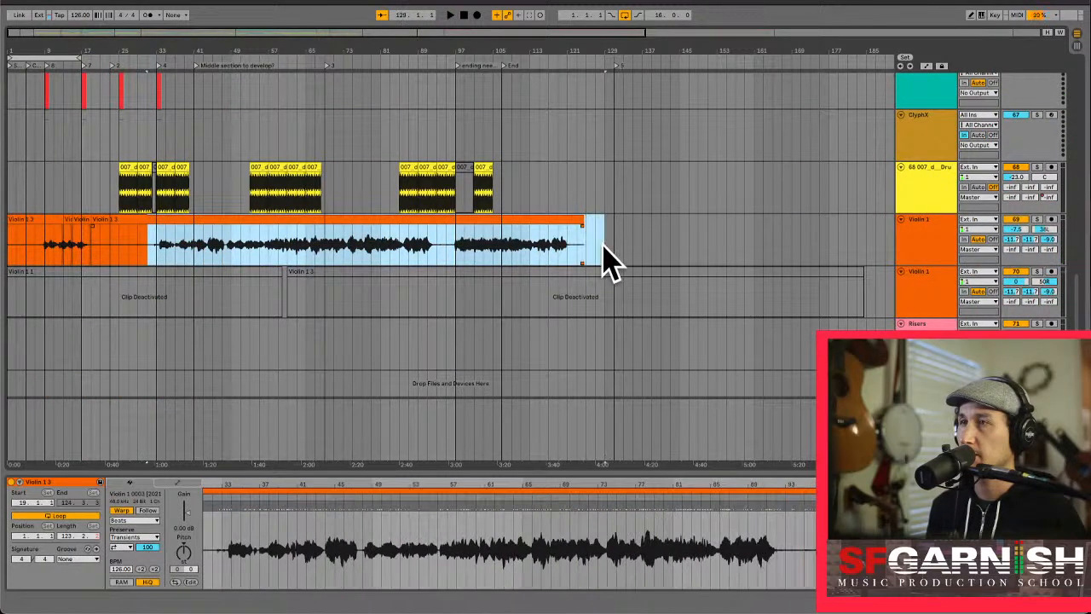
{"action": "key", "text": "0"}
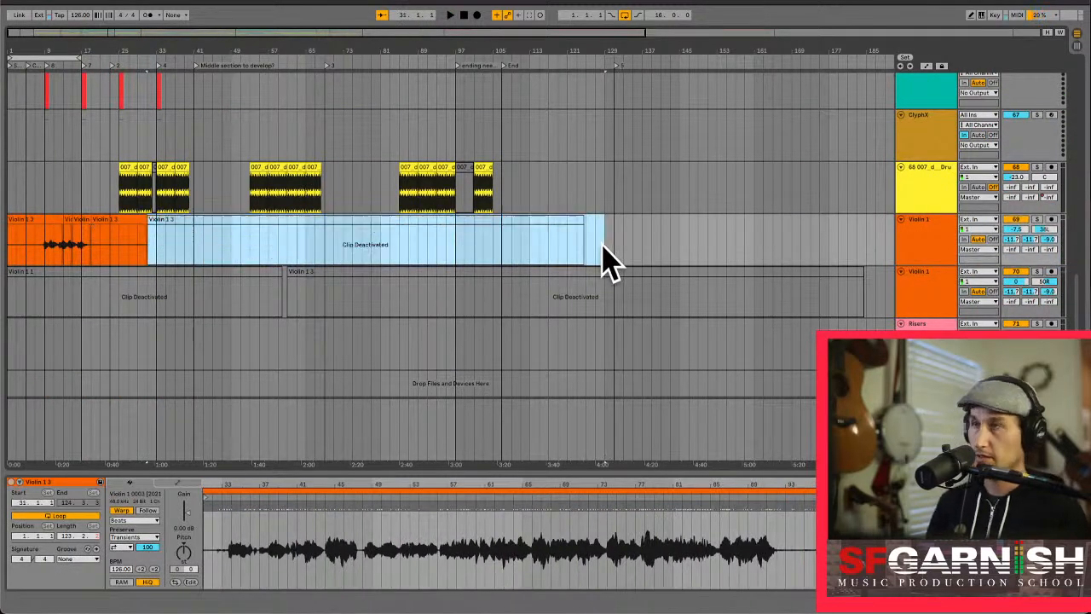
{"action": "left_click", "coordinate": [154, 240]}
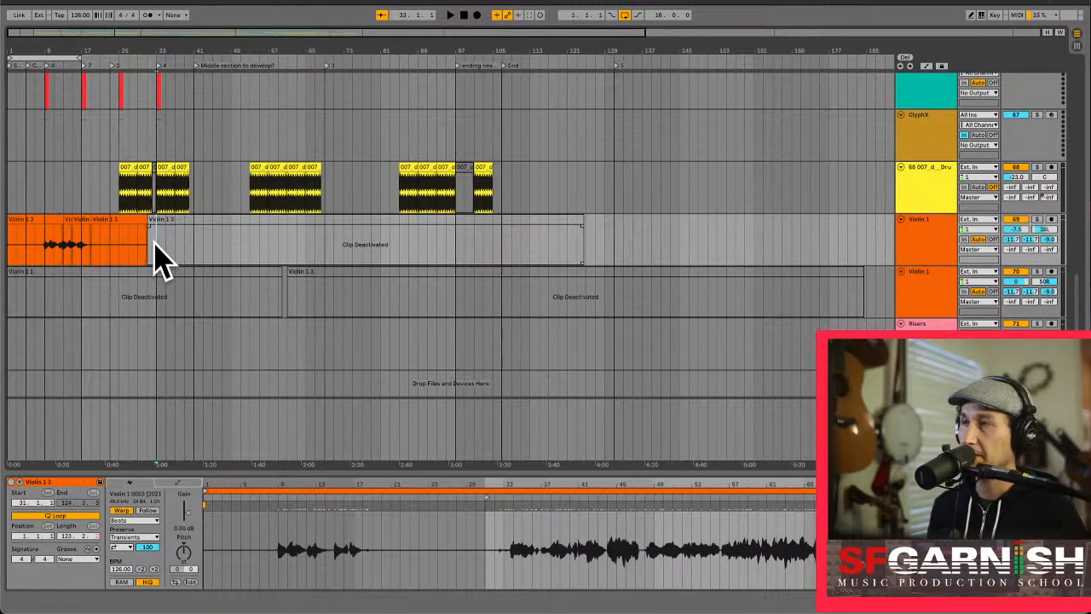
Play the second acoustic guitar section from bar 49 and compare it with the drum, effects and violin tracks.
{"action": "scroll", "coordinate": [162, 257], "scroll_direction": "up", "scroll_amount": 15}
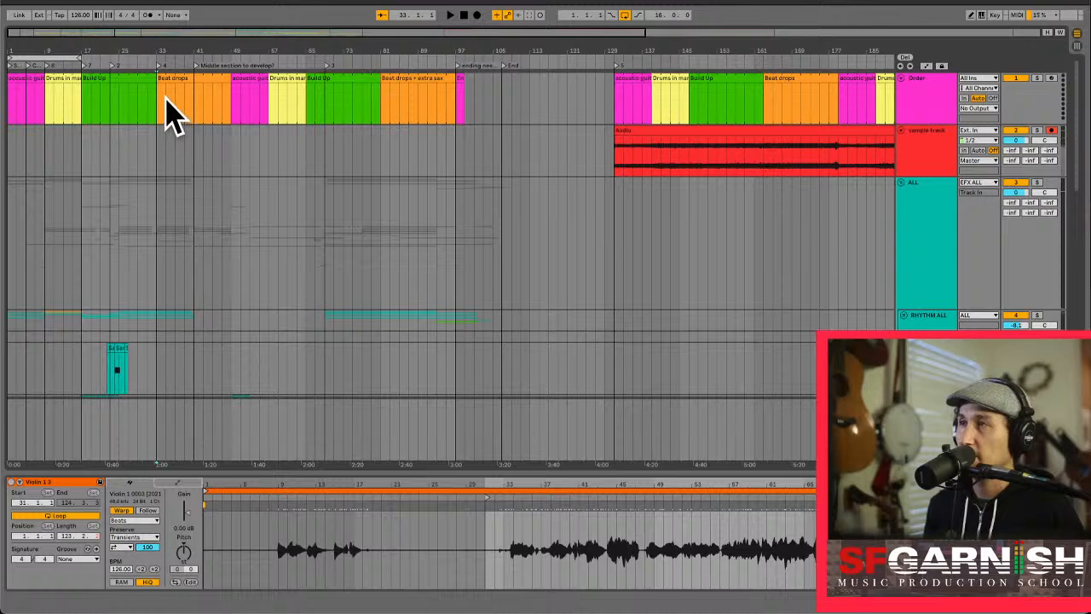
{"action": "left_click", "coordinate": [213, 119]}
{"action": "left_click", "coordinate": [239, 126]}
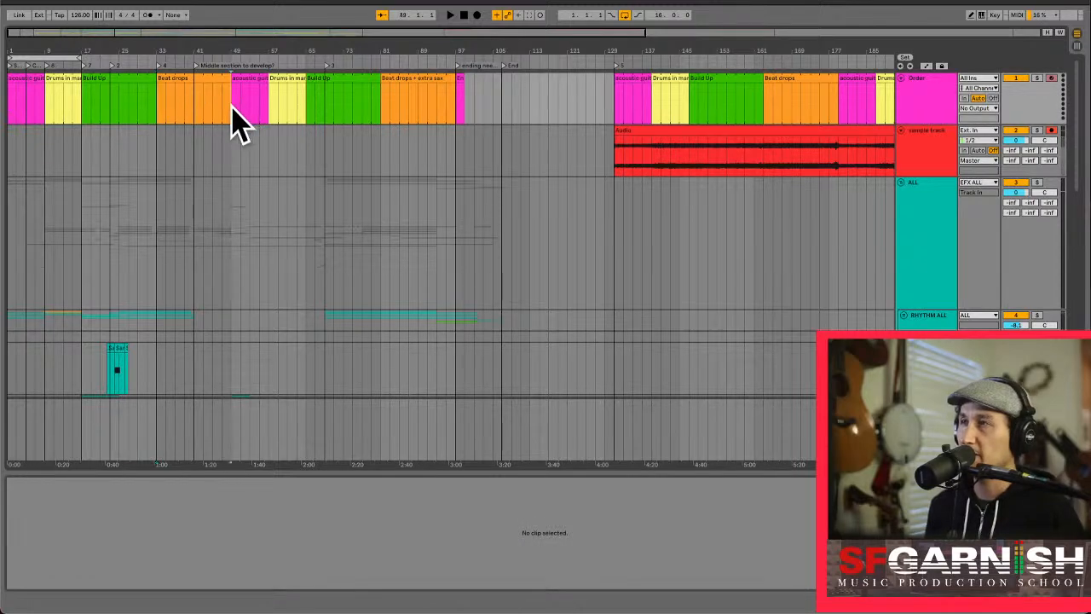
{"action": "key", "text": "space"}
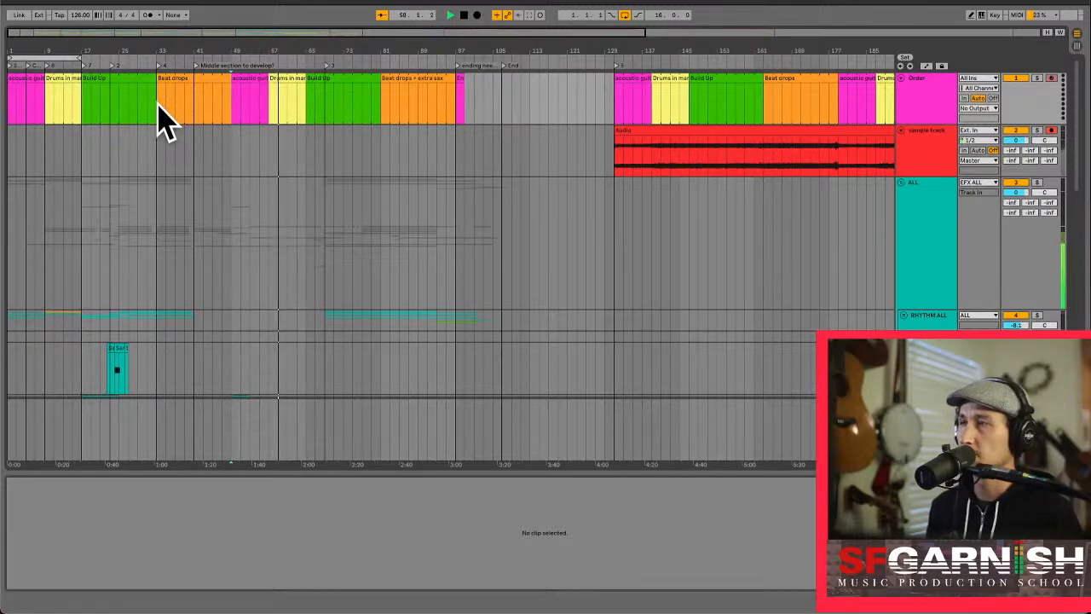
{"action": "scroll", "coordinate": [153, 119], "scroll_direction": "down", "scroll_amount": 15}
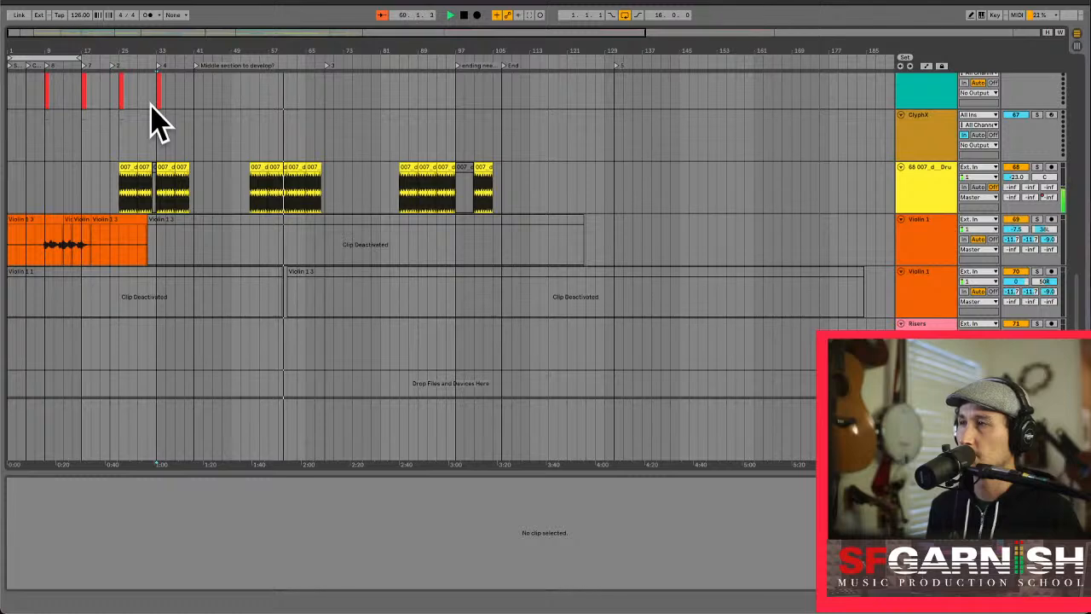
{"action": "left_click", "coordinate": [127, 158]}
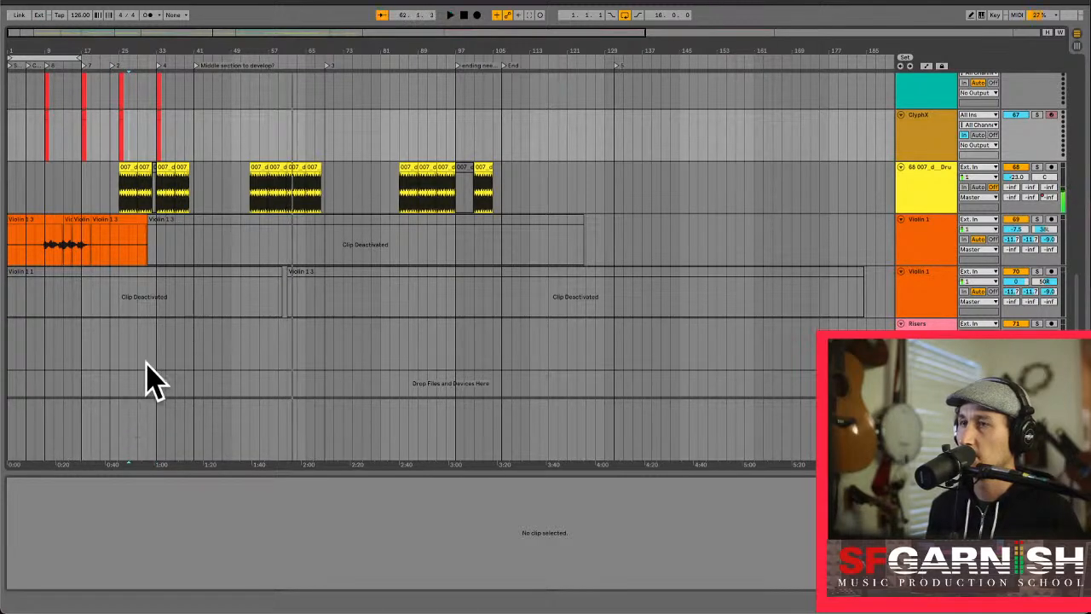
{"action": "key", "text": "space"}
Copy the four riser clips from the Session View into the Risers track of the arrangement, starting at bar 25.
{"action": "left_click", "coordinate": [123, 363]}
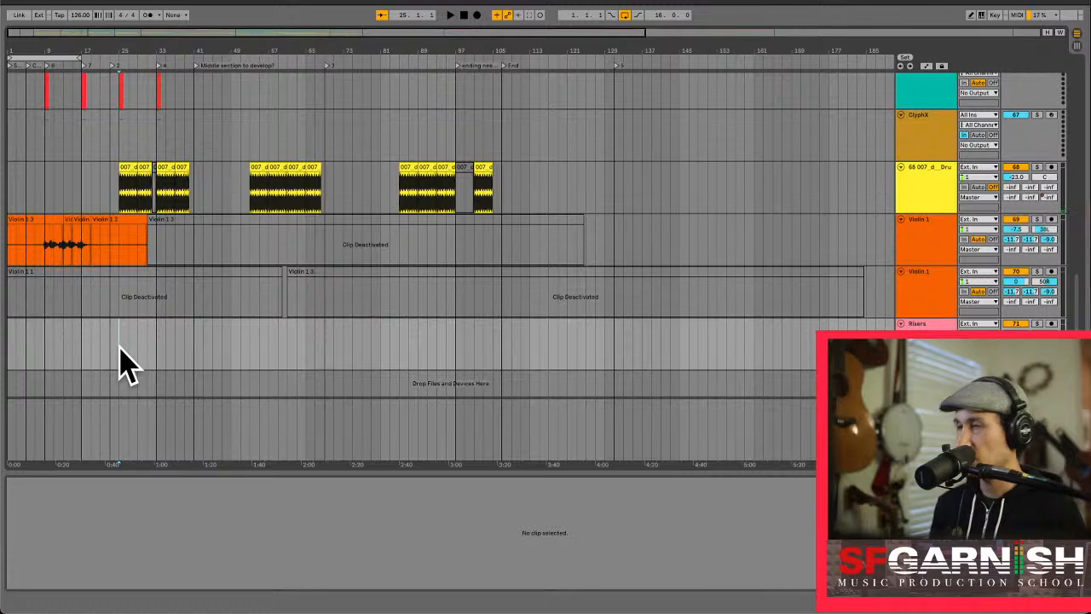
{"action": "key", "text": "Tab"}
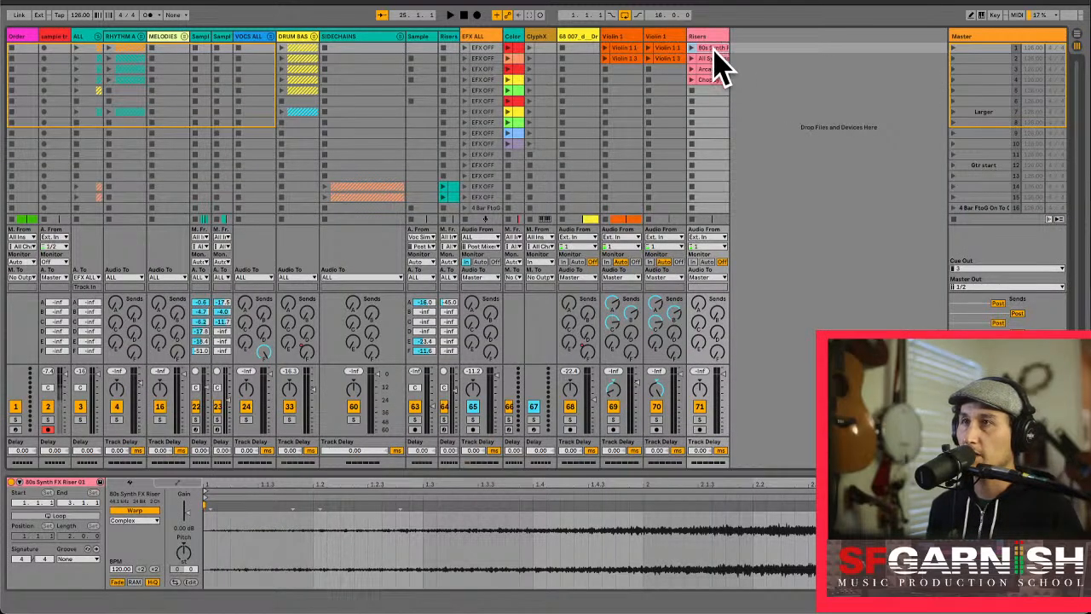
{"action": "left_click", "coordinate": [713, 80], "text": "shift"}
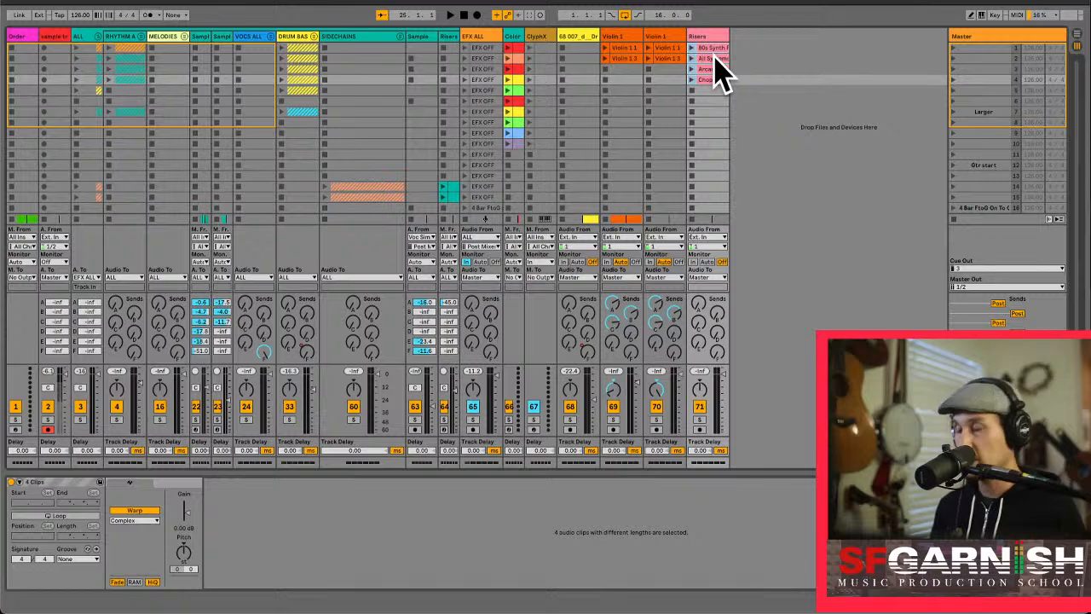
{"action": "key", "text": "Tab"}
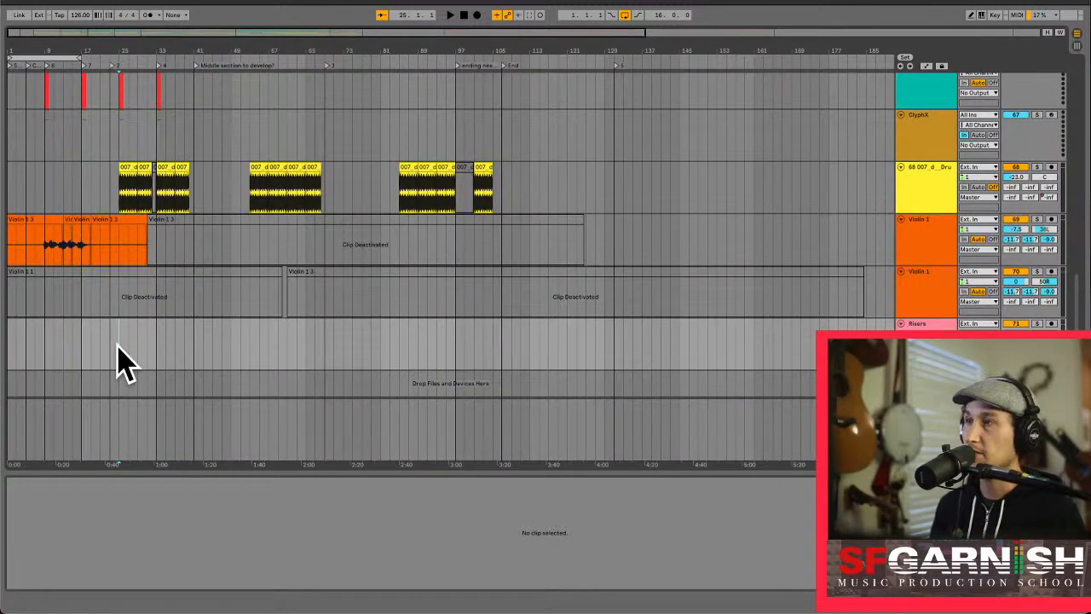
{"action": "key", "text": "ctrl+v"}
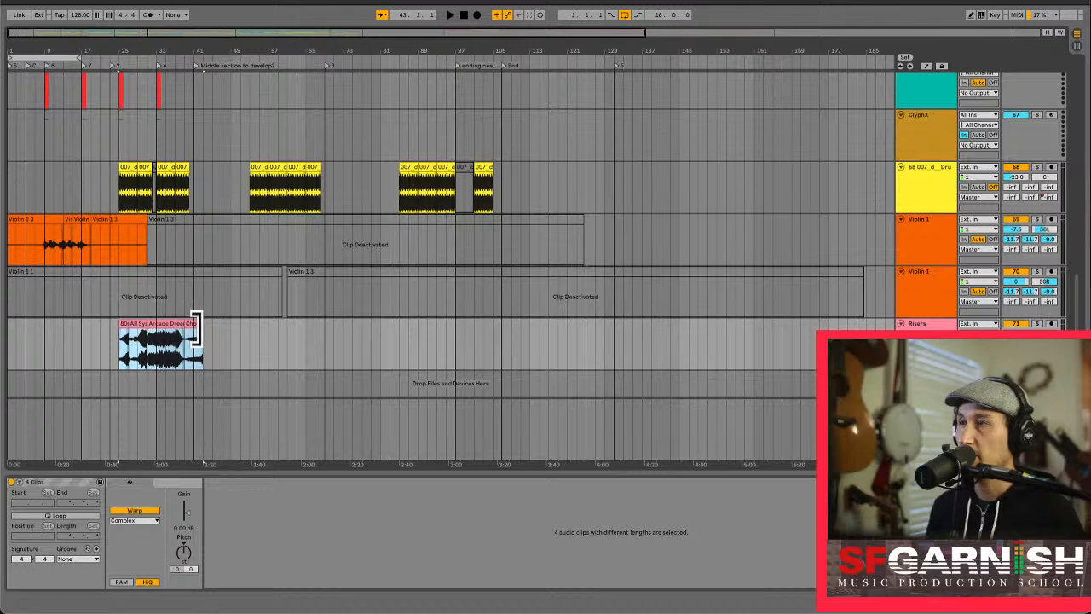
Duplicate the Risers track with its clips three times to get four Risers tracks.
{"action": "left_click", "coordinate": [928, 327]}
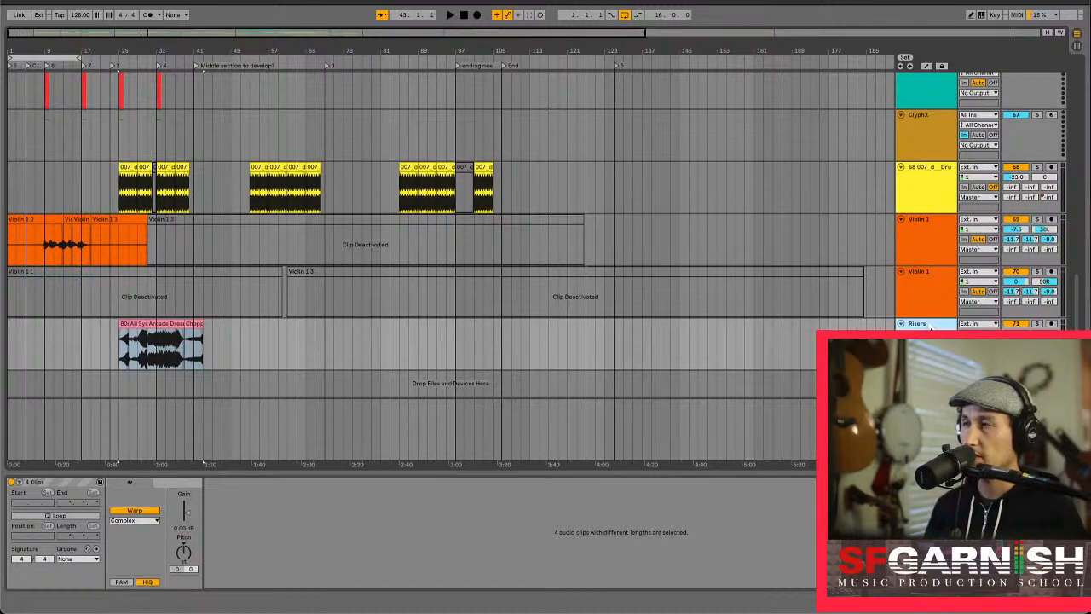
{"action": "key", "text": "ctrl+d"}
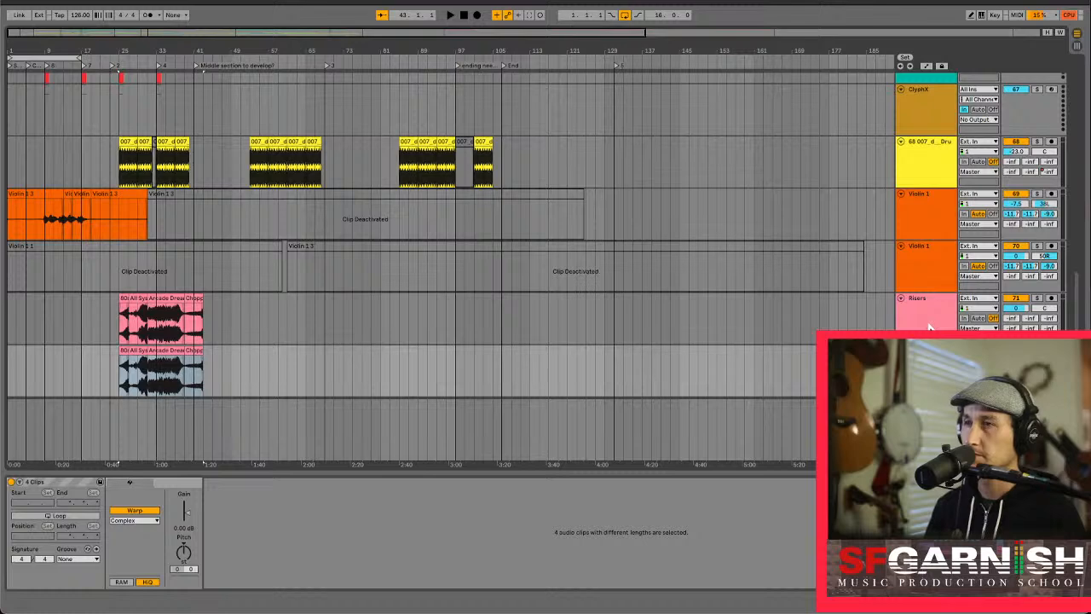
{"action": "key", "text": "ctrl+d"}
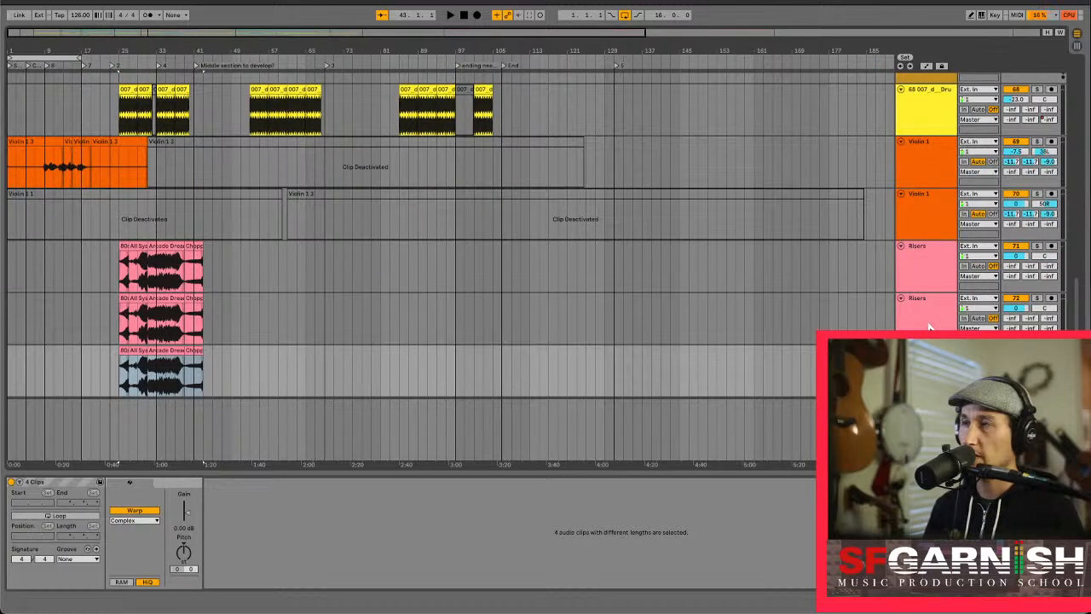
{"action": "key", "text": "ctrl+d"}
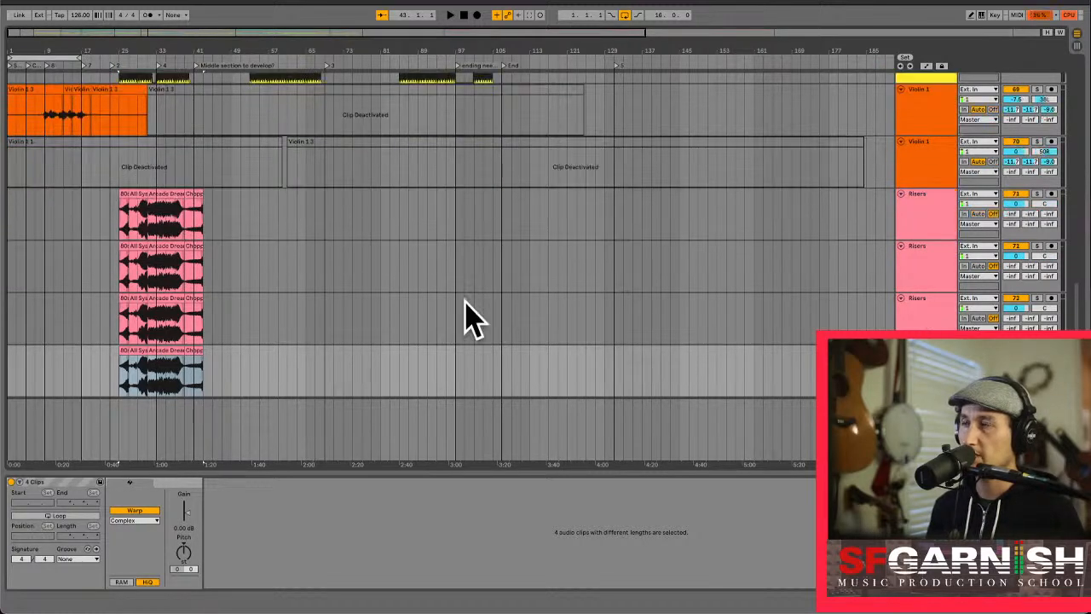
Move the All Systems Go, Arcade Dreams and Choppy Blast riser clips on all four Risers tracks out to bar 79.
{"action": "left_click", "coordinate": [199, 287]}
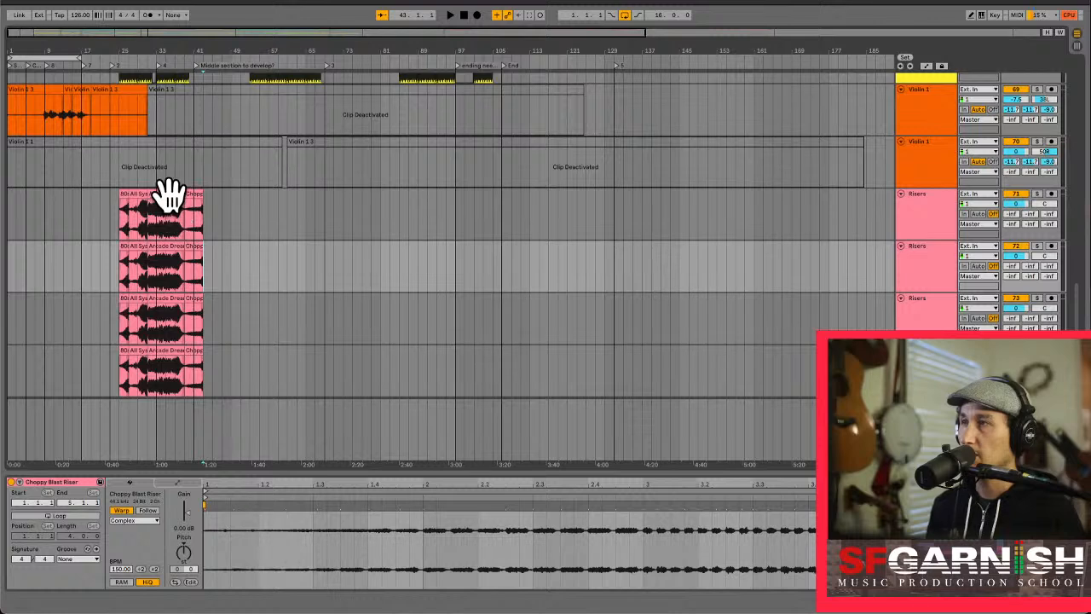
{"action": "left_click", "coordinate": [135, 220]}
{"action": "left_click_drag", "start_coordinate": [139, 194], "coordinate": [185, 349]}
{"action": "key", "text": "ctrl+d"}
{"action": "left_click_drag", "start_coordinate": [285, 367], "coordinate": [438, 372]}
Delete the 80s Synth FX Riser copies from the second to fourth Risers tracks, and move the remaining one to bar 31.
{"action": "left_click", "coordinate": [125, 256]}
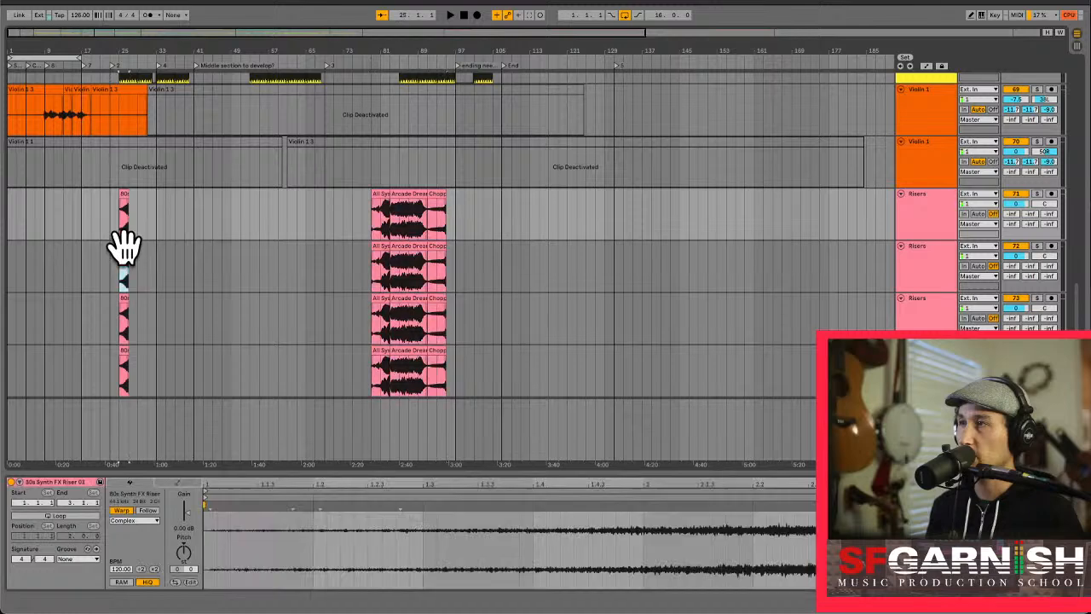
{"action": "left_click", "coordinate": [122, 350], "text": "shift"}
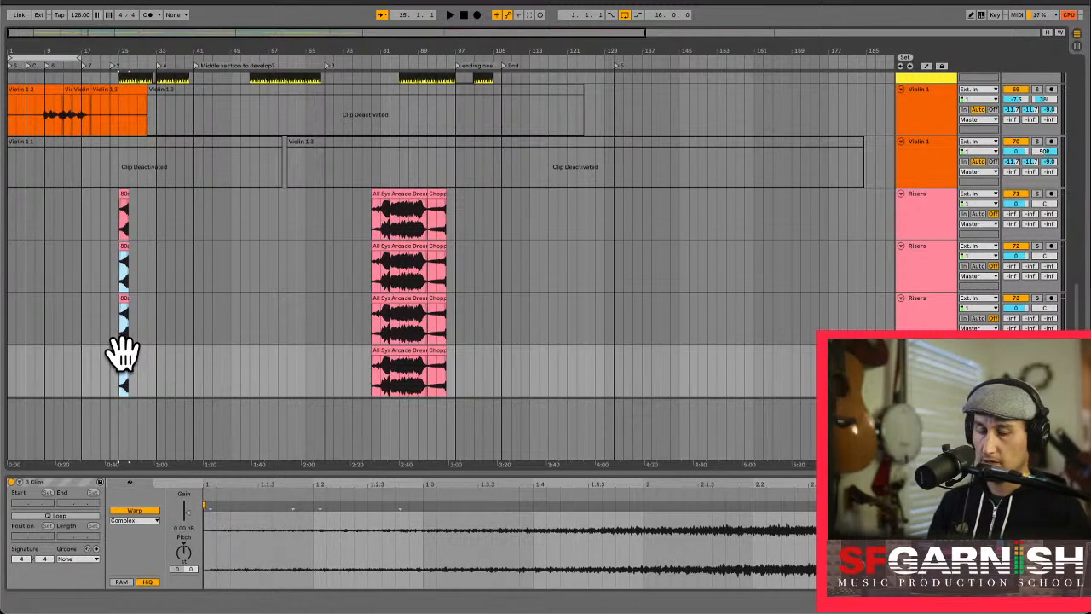
{"action": "key", "text": "Delete"}
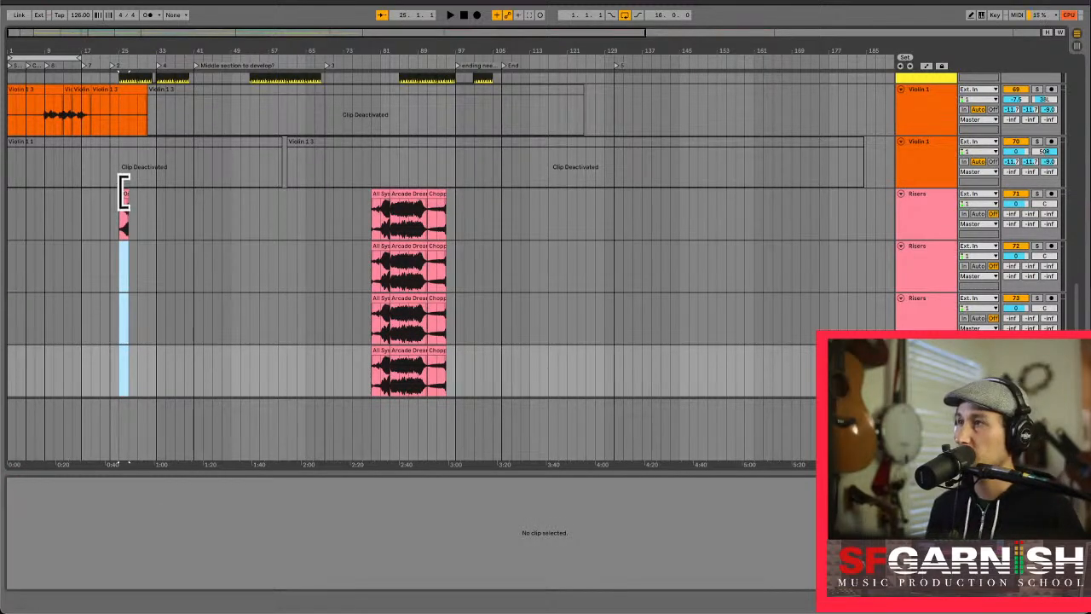
{"action": "left_click_drag", "start_coordinate": [122, 195], "coordinate": [148, 218]}
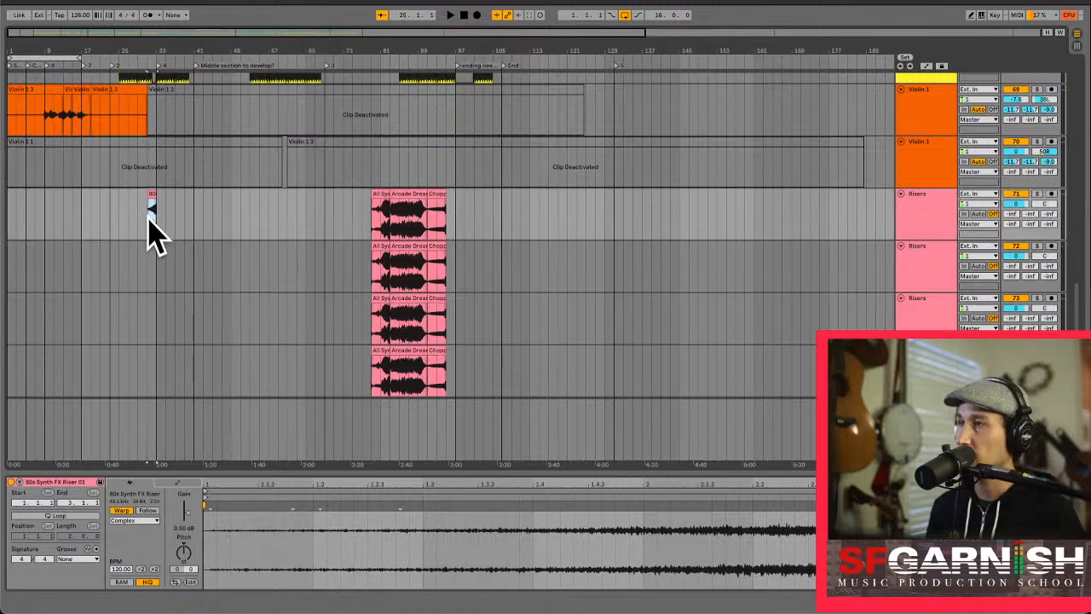
Play the 80s Synth FX Riser into bar 33 and lower the first Risers track's volume to -19.0 dB.
{"action": "key", "text": "space"}
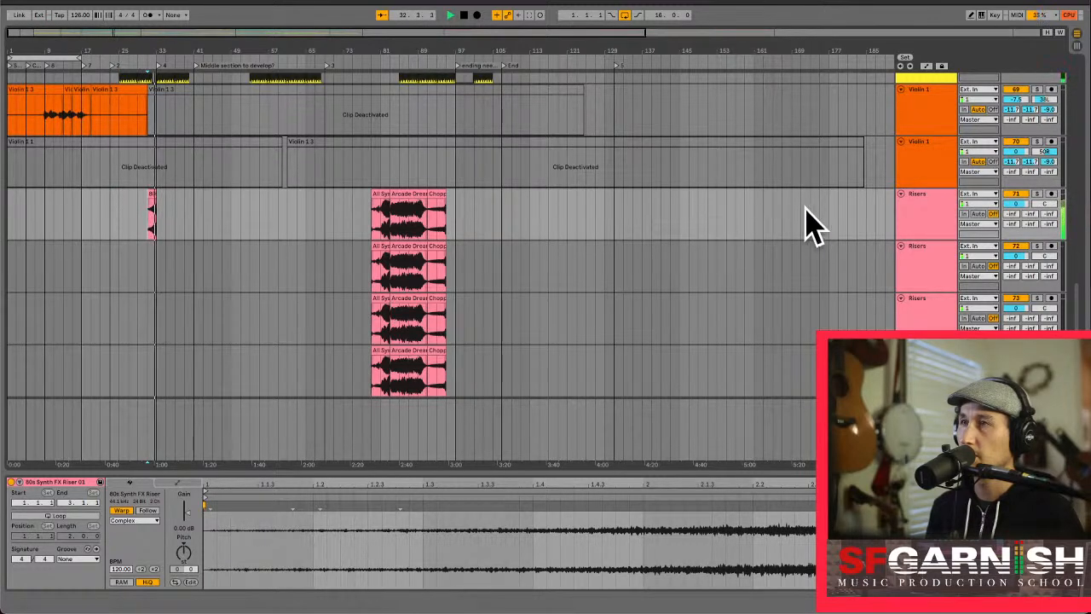
{"action": "key", "text": "space"}
{"action": "left_click", "coordinate": [1021, 204]}
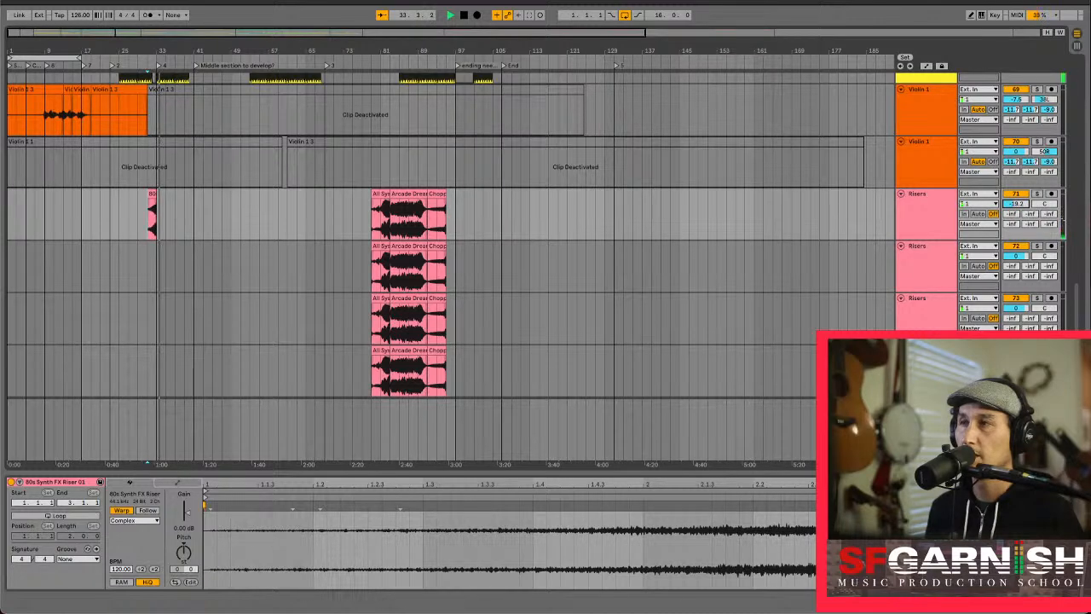
Move the All Systems Go Riser to bar 29 on the second Risers track, and set that track's volume to -17.8 dB.
{"action": "left_click", "coordinate": [384, 194]}
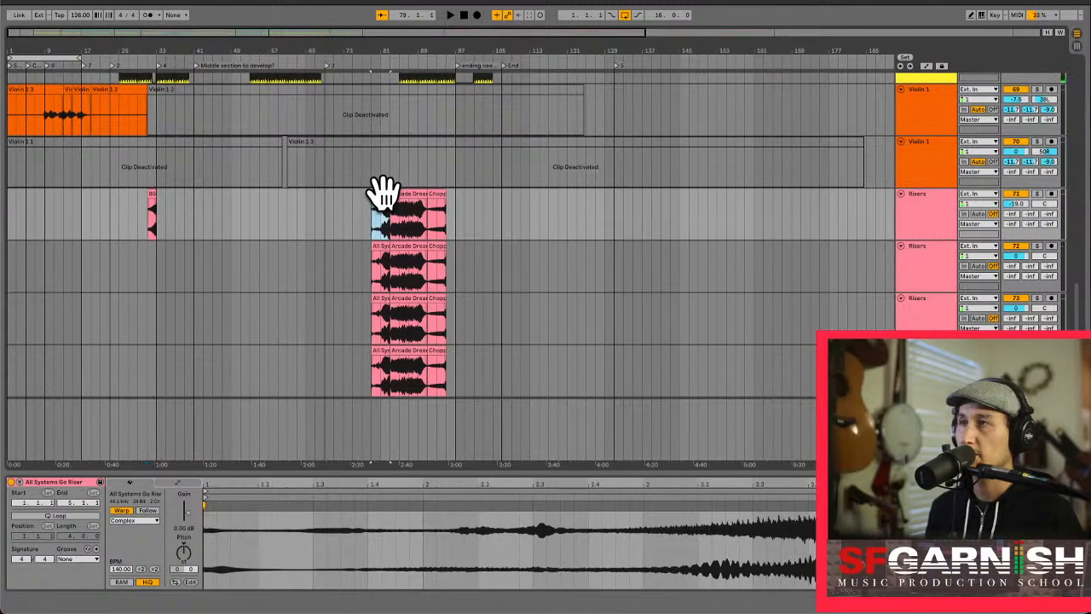
{"action": "left_click_drag", "start_coordinate": [383, 194], "coordinate": [150, 259]}
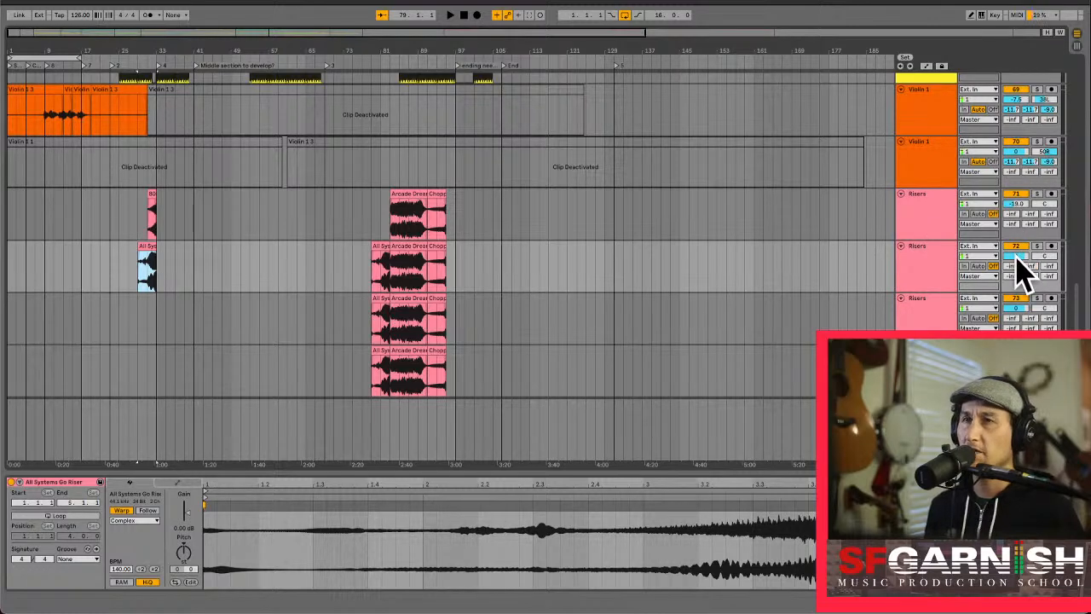
{"action": "left_click_drag", "start_coordinate": [1015, 256], "coordinate": [1015, 258]}
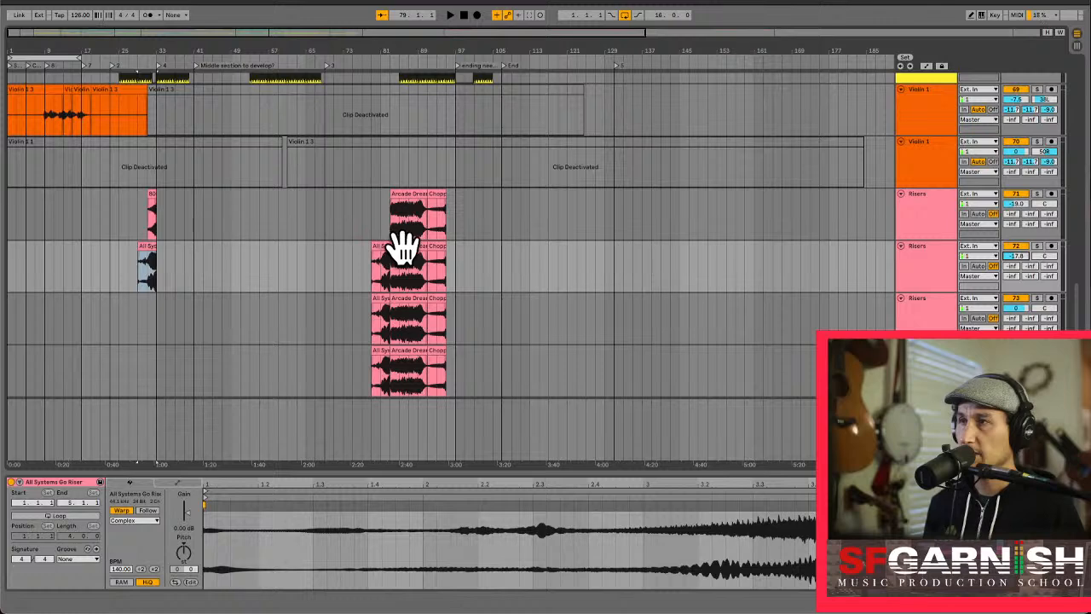
Place the Arcade Dreams and Choppy Blast risers on the third and fourth Risers tracks, ending at bar 33, and deactivate the leftover clips from bar 79.
{"action": "left_click_drag", "start_coordinate": [397, 244], "coordinate": [138, 334]}
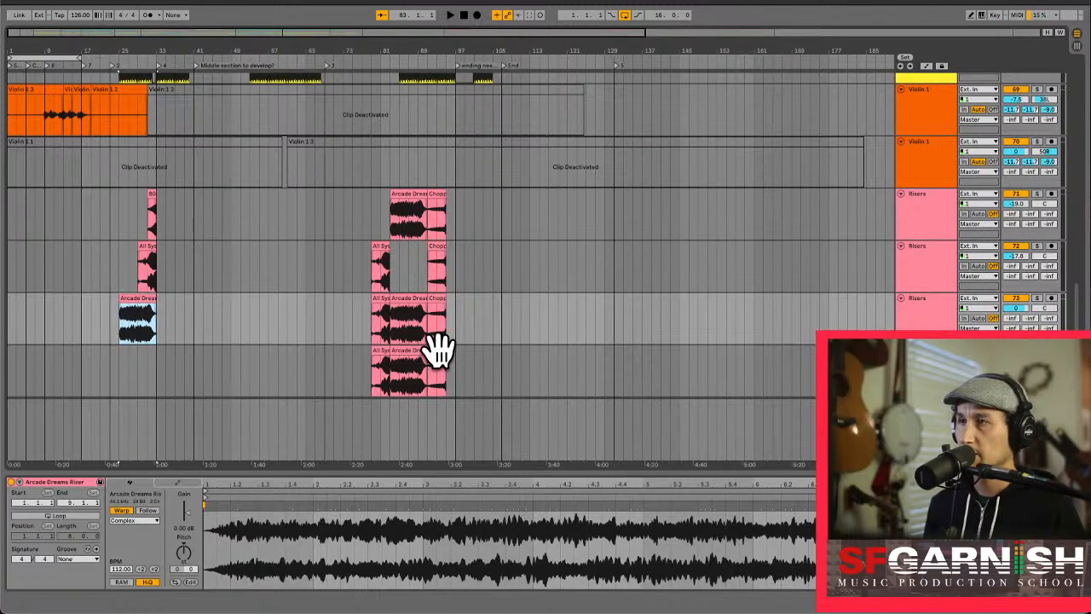
{"action": "left_click_drag", "start_coordinate": [438, 346], "coordinate": [147, 371]}
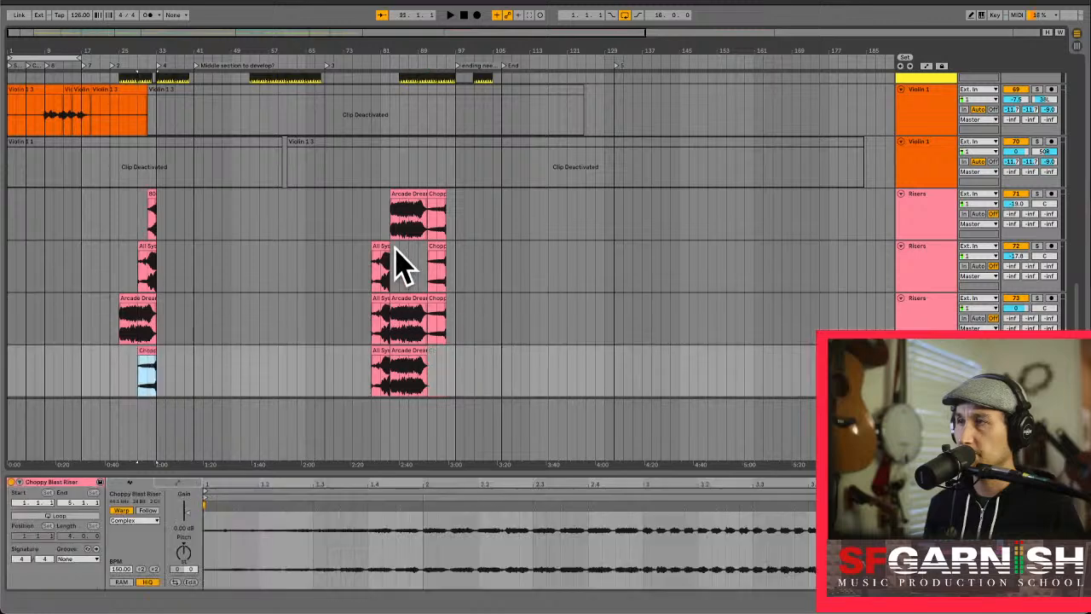
{"action": "left_click_drag", "start_coordinate": [378, 231], "coordinate": [465, 349]}
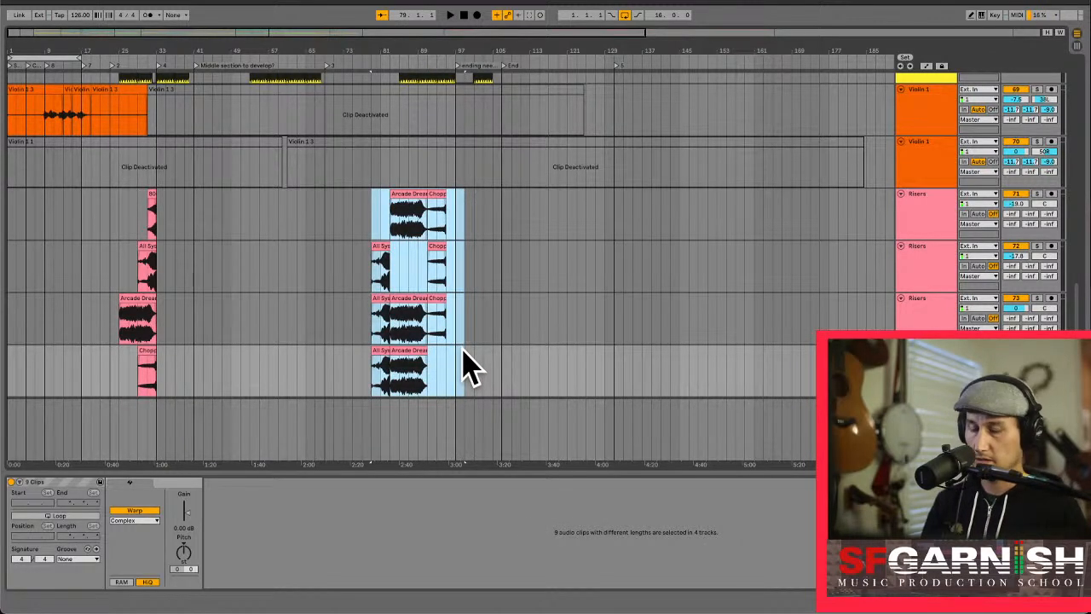
{"action": "key", "text": "0"}
Play the Arcade Dreams Riser from bar 25 into bar 33 with its track soloed.
{"action": "left_click", "coordinate": [123, 334]}
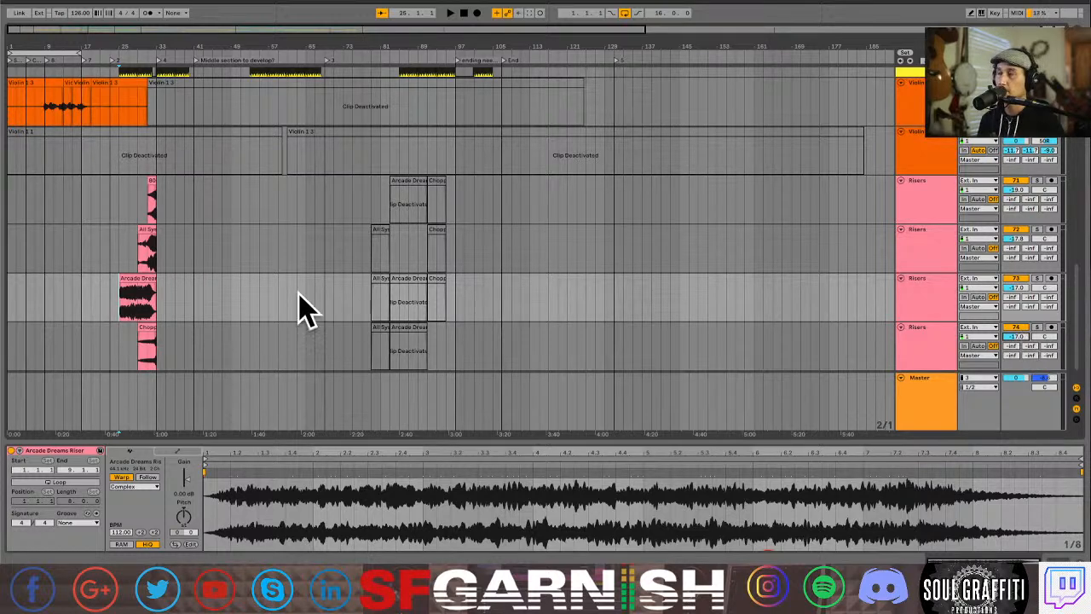
{"action": "left_click", "coordinate": [1038, 280]}
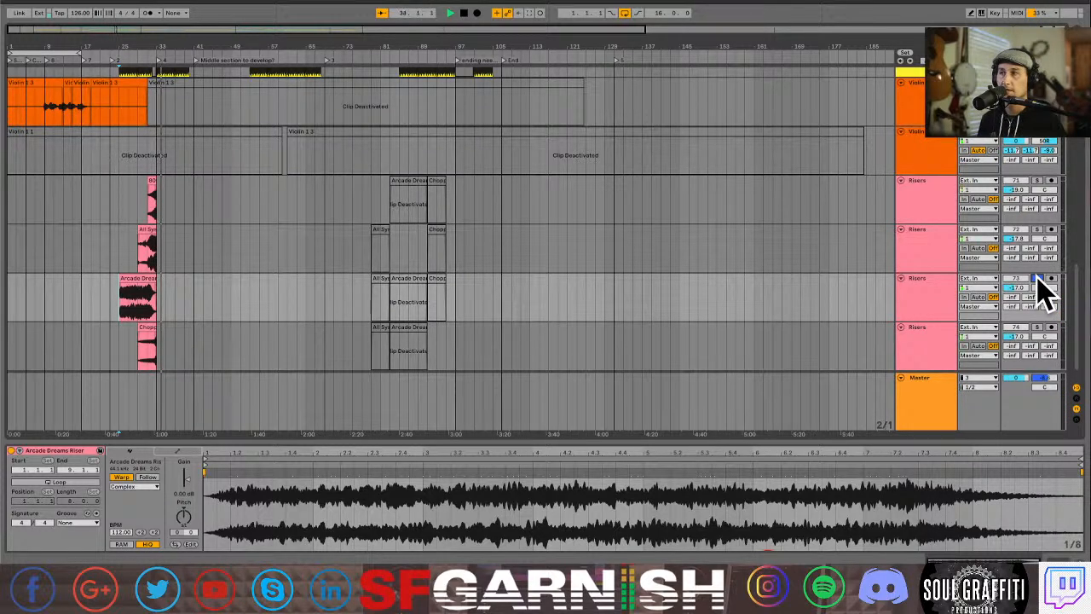
{"action": "left_click", "coordinate": [149, 294]}
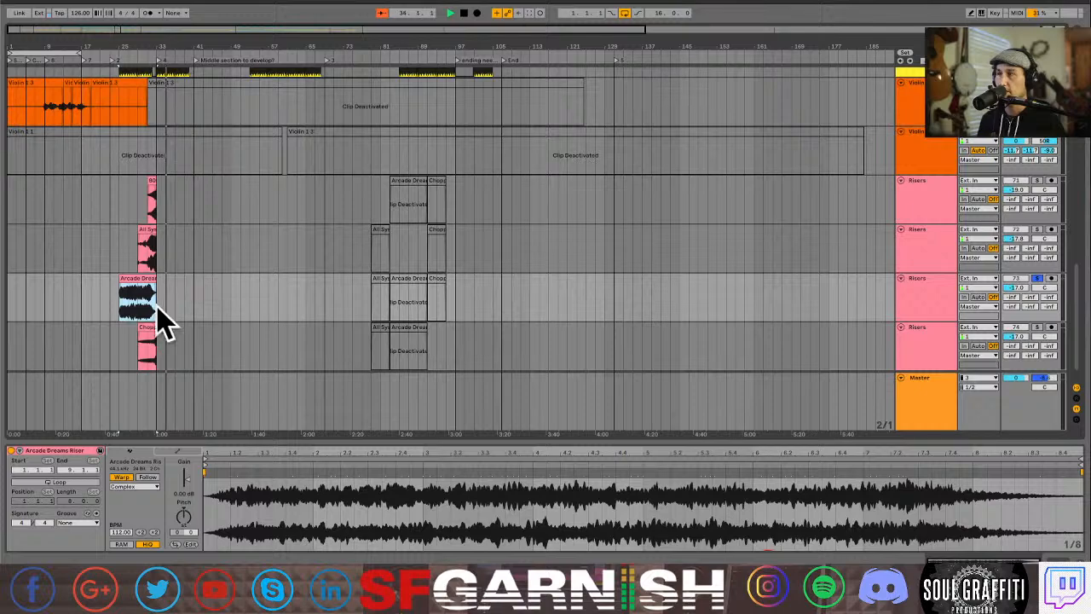
{"action": "left_click", "coordinate": [156, 305]}
{"action": "left_click", "coordinate": [1038, 278]}
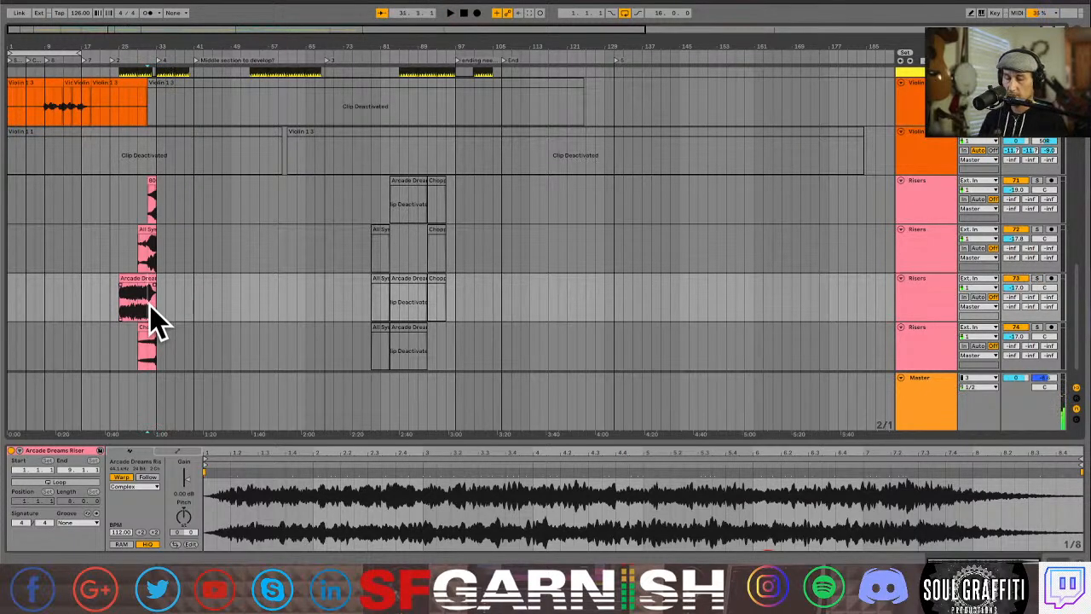
Trim the fading end of the Arcade Dreams Riser back to about the middle of bar 31.
{"action": "scroll", "coordinate": [149, 324], "scroll_direction": "up", "scroll_amount": 5}
{"action": "left_click", "coordinate": [239, 280]}
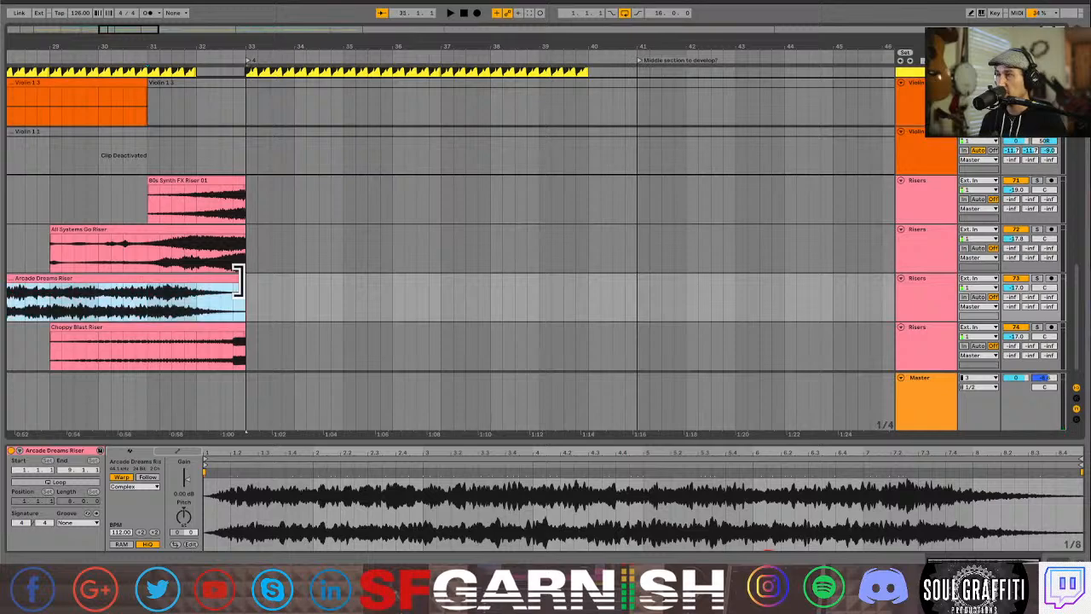
{"action": "left_click_drag", "start_coordinate": [238, 280], "coordinate": [170, 285]}
{"action": "left_click", "coordinate": [126, 307]}
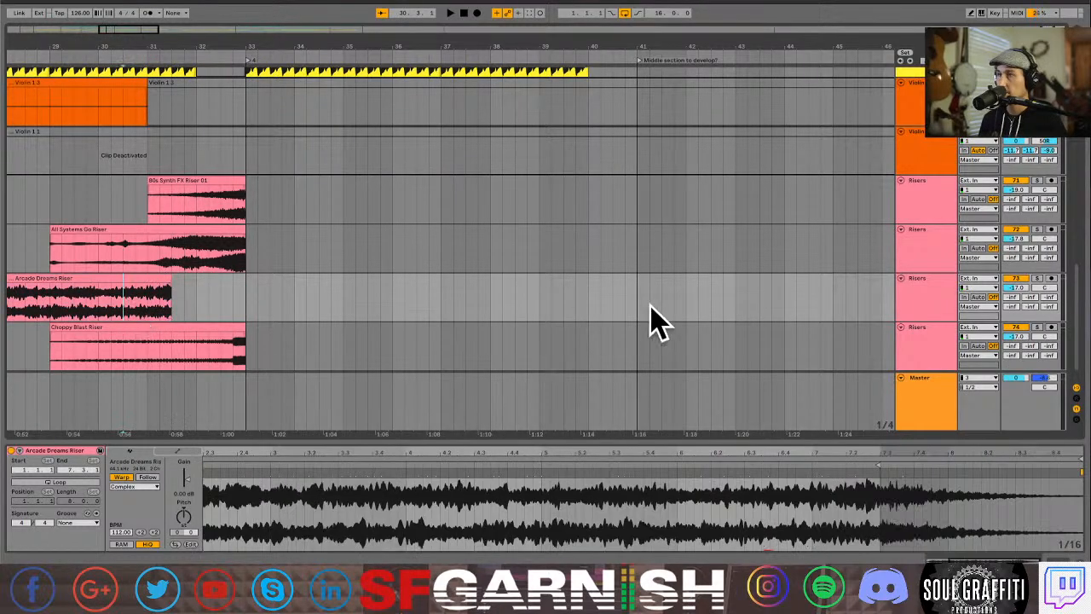
Play the trimmed ending of the Arcade Dreams Riser, and move the clip so that it ends at bar 33.
{"action": "key", "text": "space"}
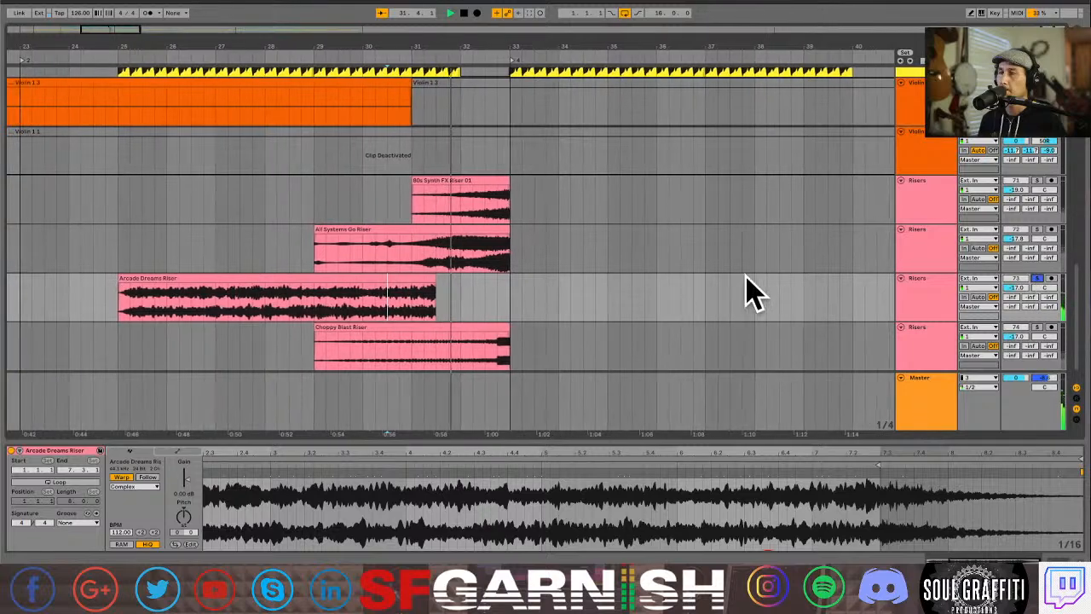
{"action": "key", "text": "space"}
{"action": "left_click_drag", "start_coordinate": [389, 280], "coordinate": [463, 281]}
{"action": "scroll", "coordinate": [443, 213], "scroll_direction": "up", "scroll_amount": 1}
{"action": "scroll", "coordinate": [443, 213], "scroll_direction": "up", "scroll_amount": 5}
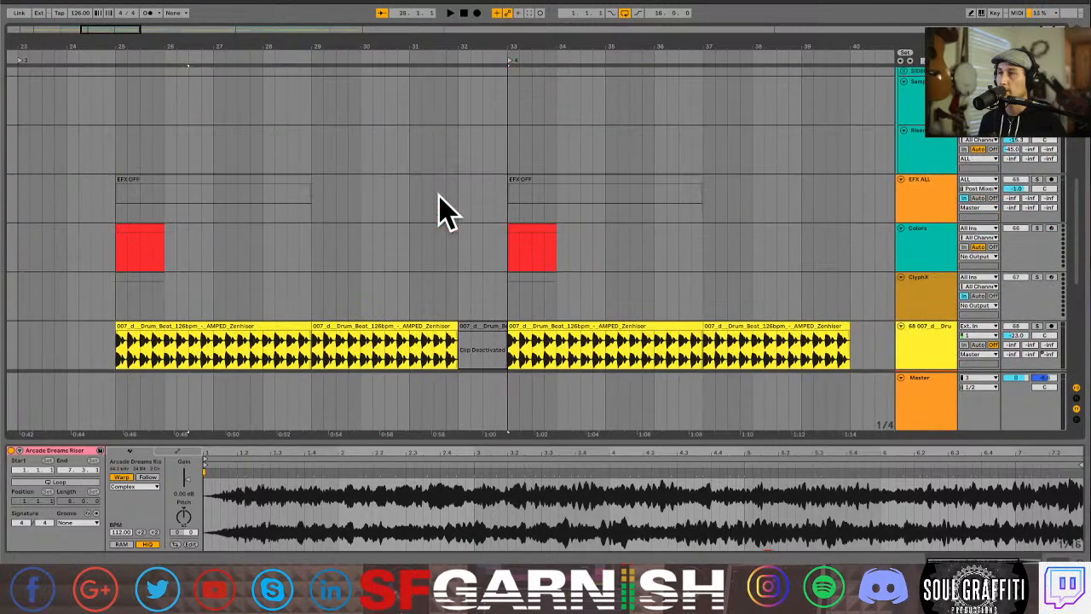
Add a locator at bar 32, one bar before the beat drop.
{"action": "scroll", "coordinate": [458, 275], "scroll_direction": "down", "scroll_amount": 3}
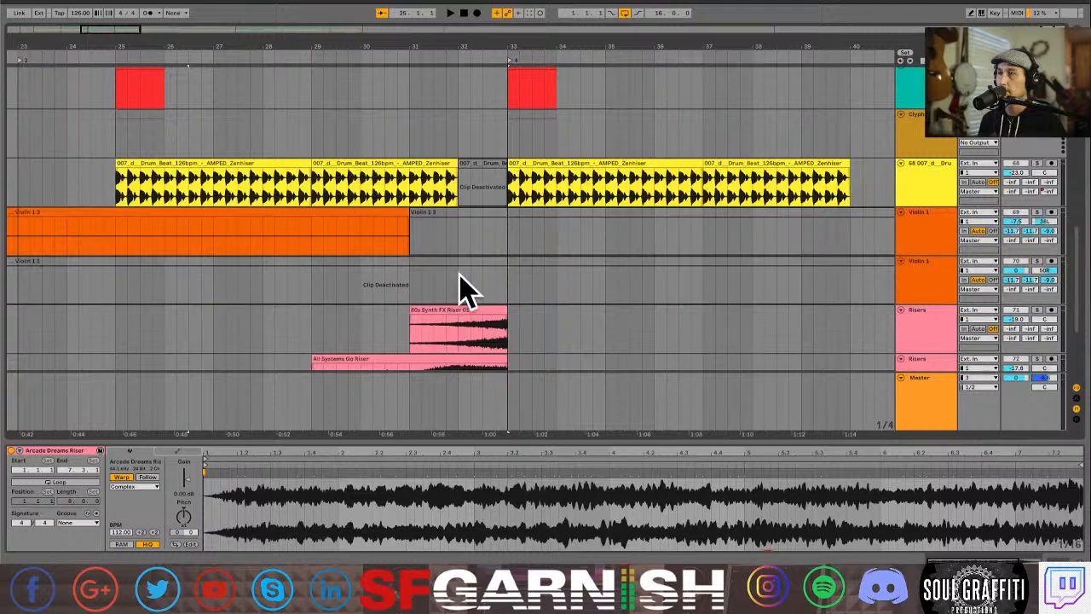
{"action": "scroll", "coordinate": [458, 274], "scroll_direction": "up", "scroll_amount": 10}
{"action": "scroll", "coordinate": [458, 274], "scroll_direction": "down", "scroll_amount": 10}
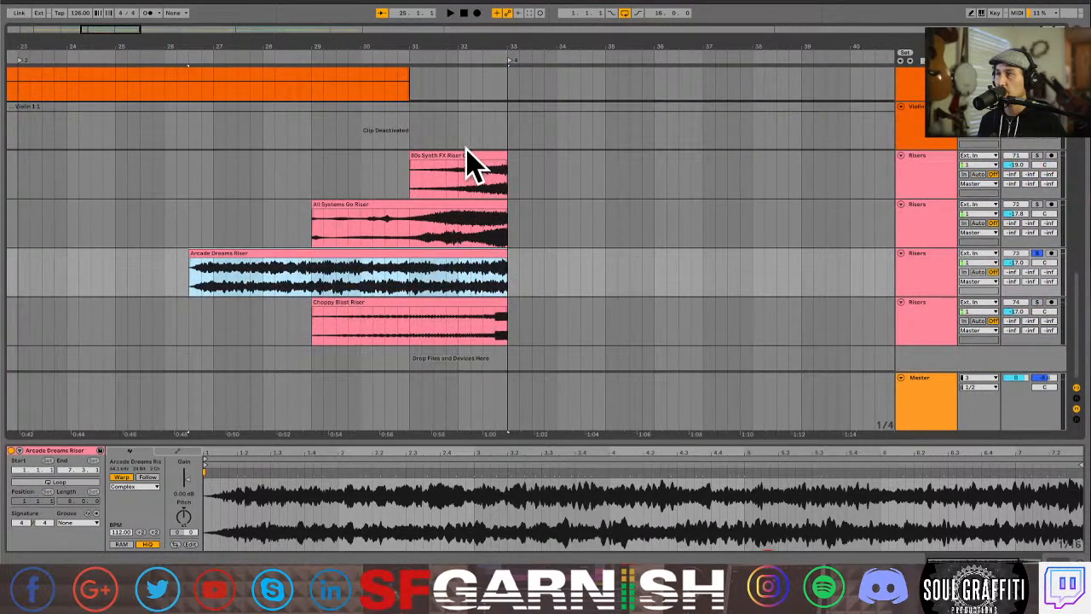
{"action": "left_click", "coordinate": [458, 97]}
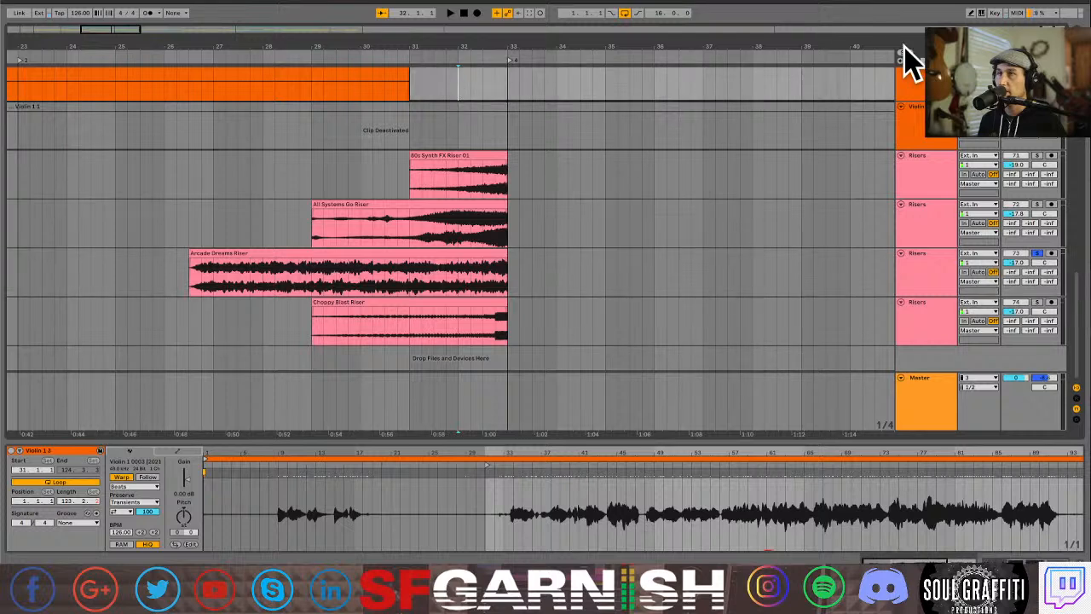
Select the clips on all four Risers tracks and move them one bar earlier so that they end at bar 32.
{"action": "left_click", "coordinate": [463, 156]}
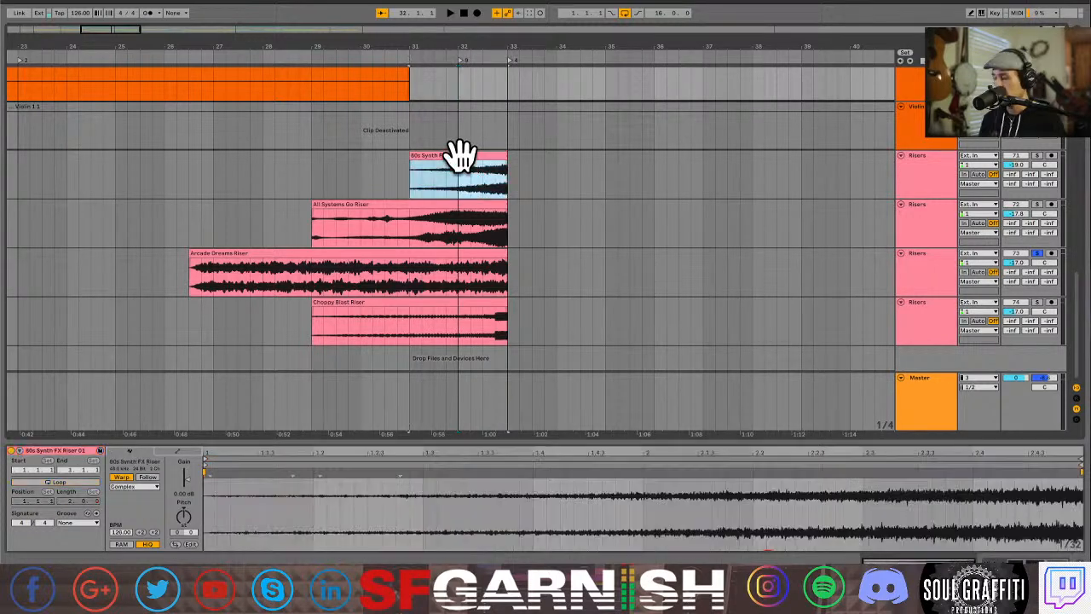
{"action": "left_click", "coordinate": [458, 302], "text": "shift"}
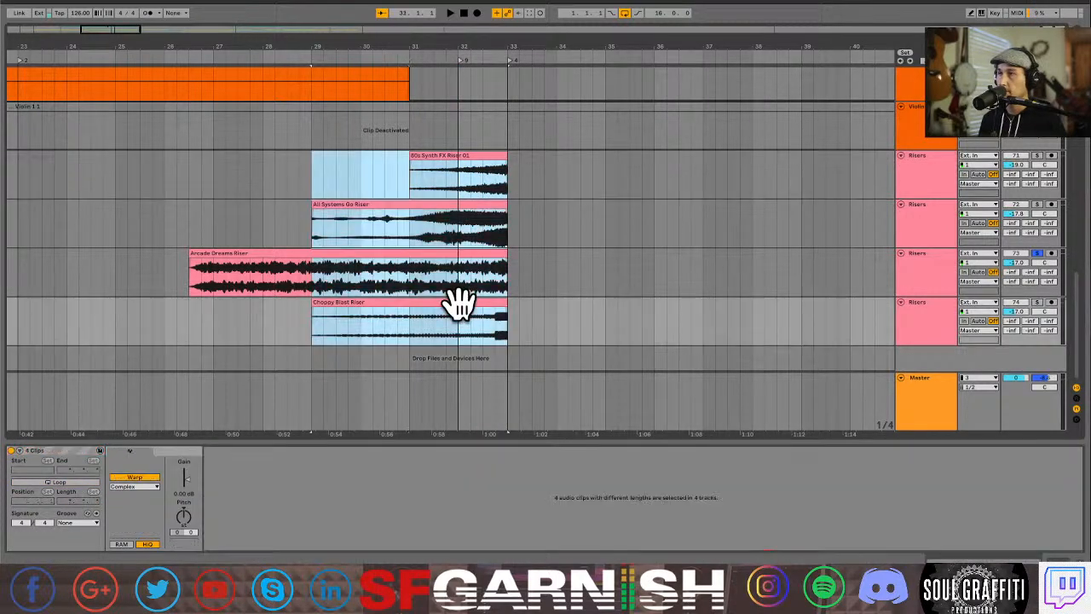
{"action": "left_click", "coordinate": [189, 198], "text": "shift"}
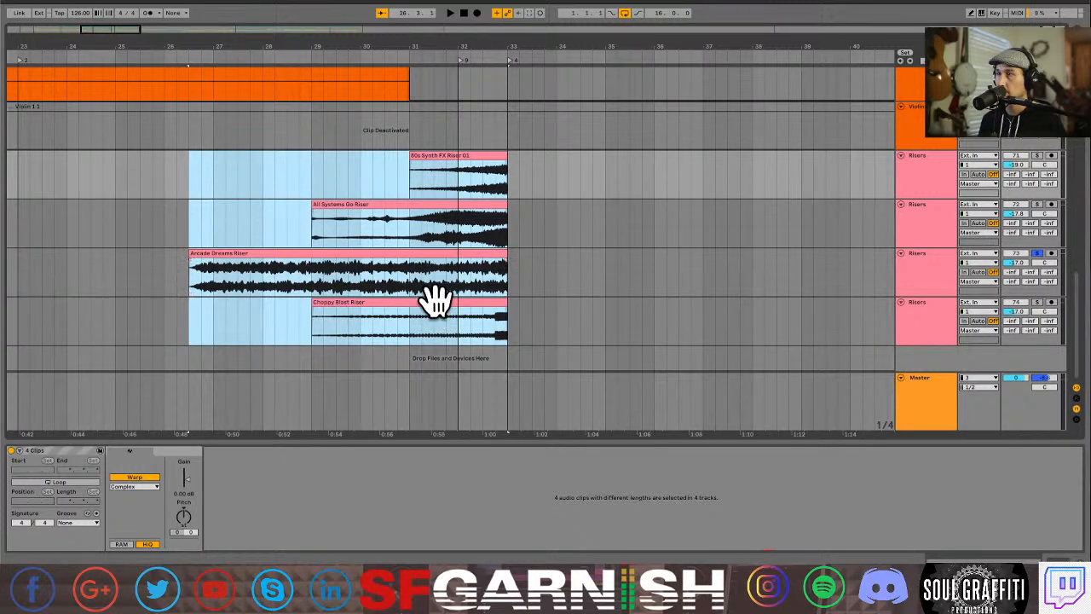
{"action": "left_click_drag", "start_coordinate": [435, 300], "coordinate": [388, 302]}
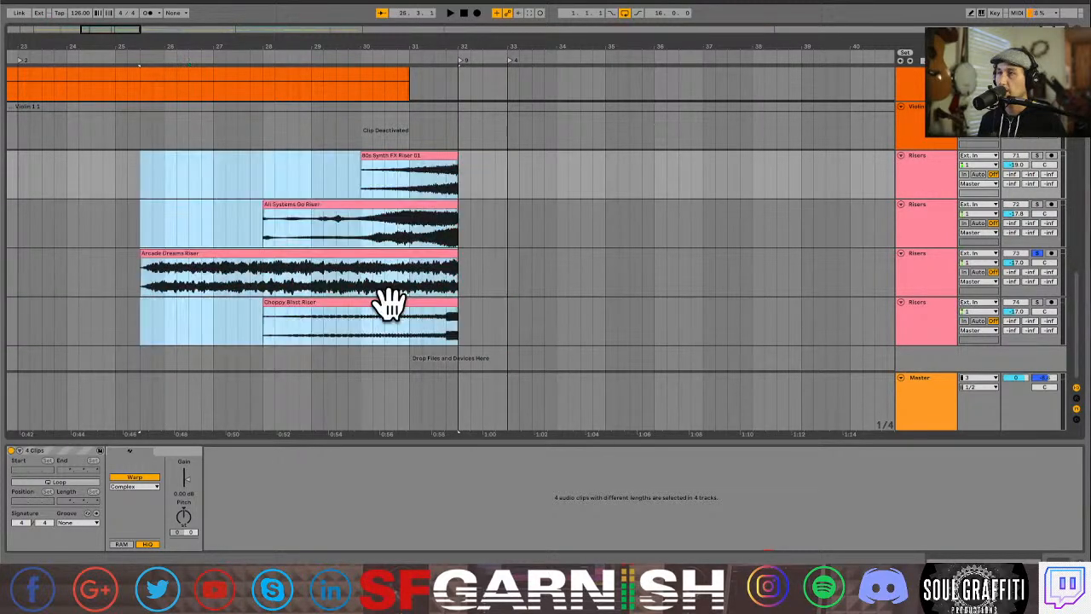
Unsolo the Arcade Dreams Riser's track and lower its volume to -38.2 dB while playing the risers in the full mix.
{"action": "left_click", "coordinate": [139, 174]}
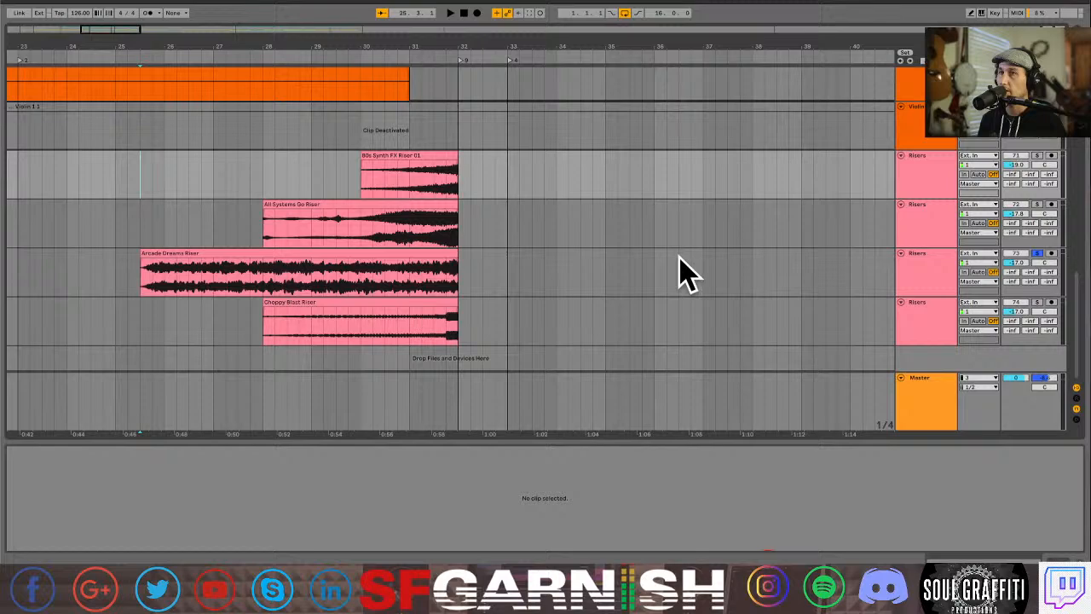
{"action": "left_click", "coordinate": [1036, 254]}
{"action": "key", "text": "space"}
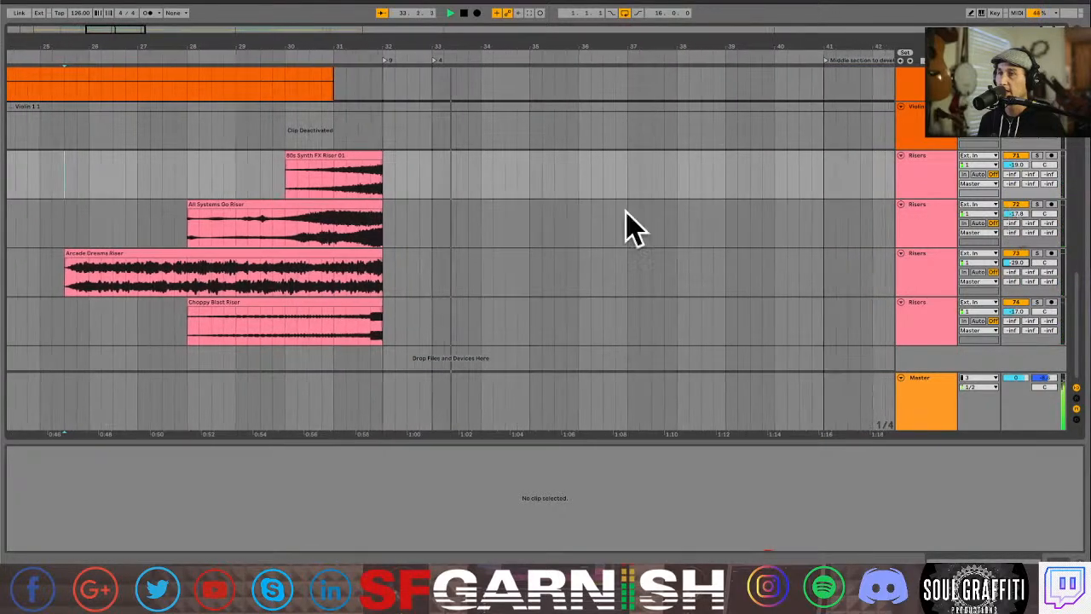
{"action": "left_click", "coordinate": [40, 220]}
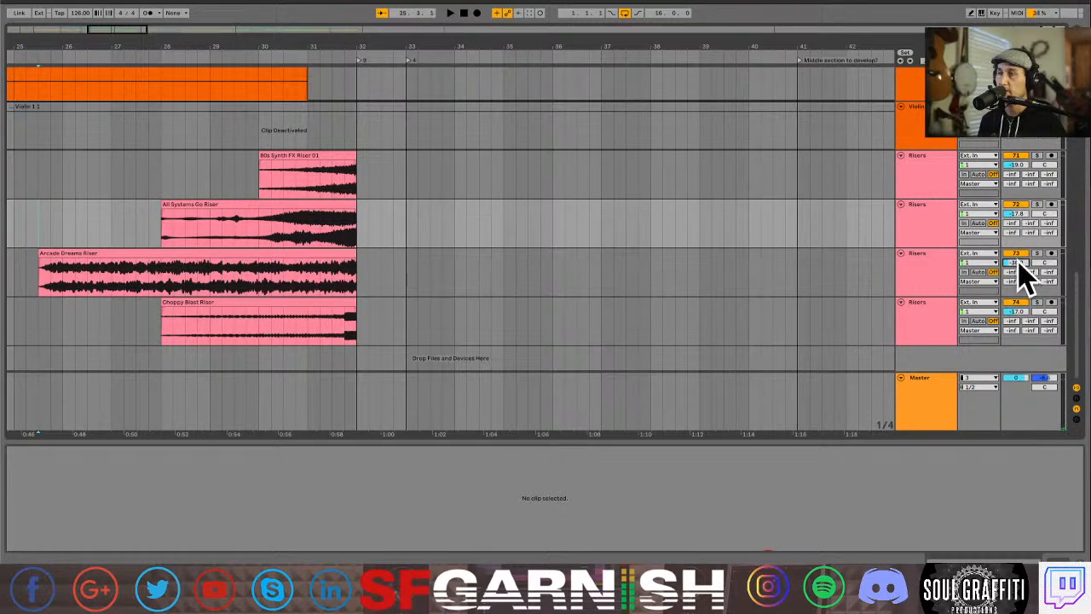
{"action": "left_click", "coordinate": [41, 174]}
{"action": "key", "text": "space"}
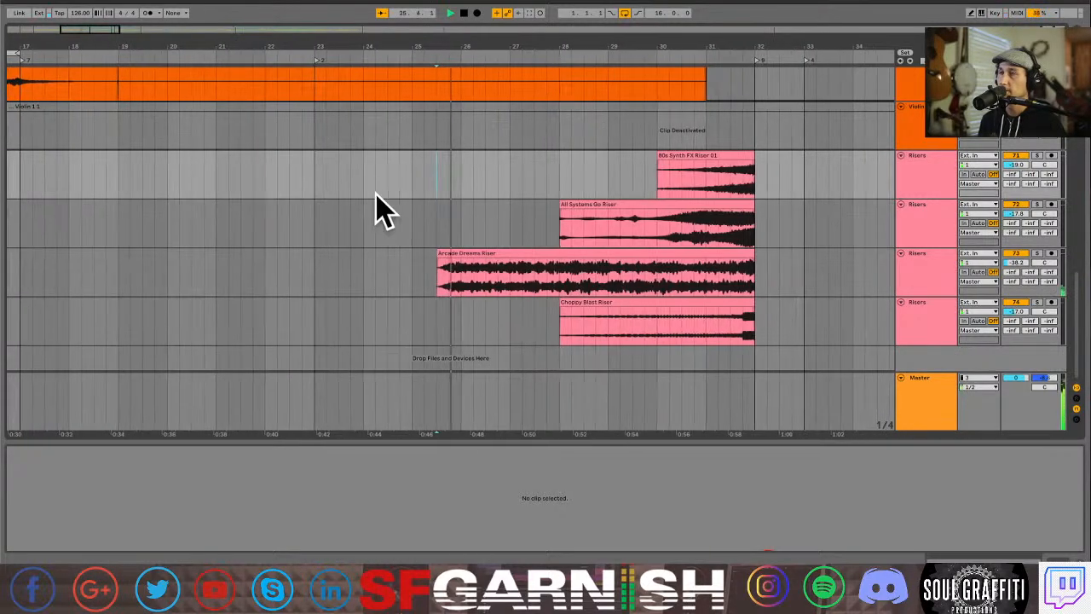
{"action": "scroll", "coordinate": [377, 207], "scroll_direction": "up", "scroll_amount": 8}
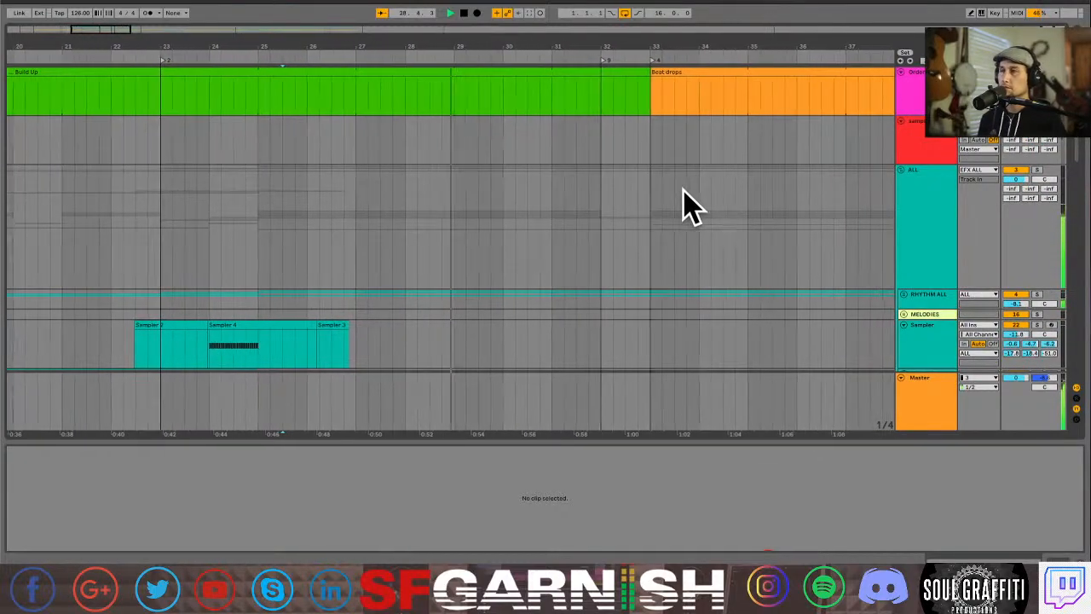
{"action": "scroll", "coordinate": [690, 209], "scroll_direction": "down", "scroll_amount": 5}
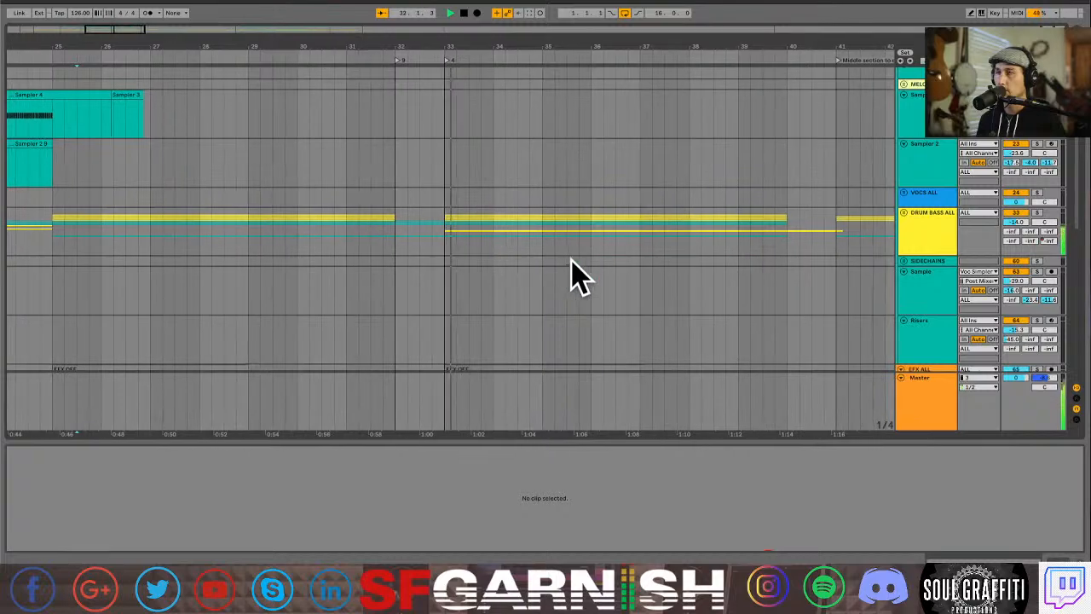
Play the reference song from late in its Build Up section into the Beat drops section.
{"action": "left_click", "coordinate": [381, 227]}
{"action": "key", "text": "minus"}
{"action": "key", "text": "minus"}
{"action": "key", "text": "minus"}
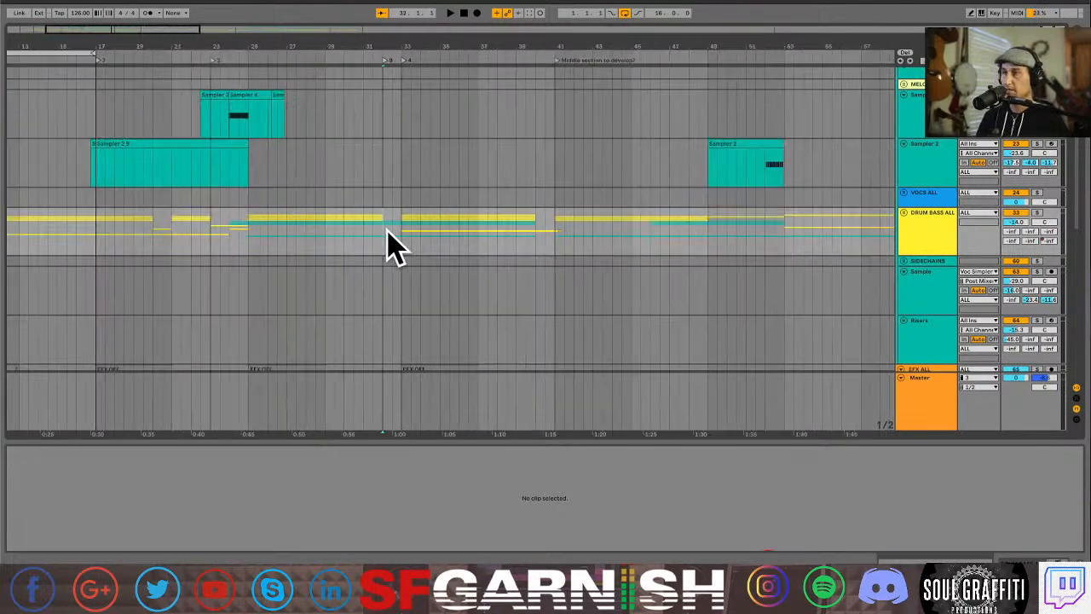
{"action": "scroll", "coordinate": [669, 192], "scroll_direction": "up", "scroll_amount": 5}
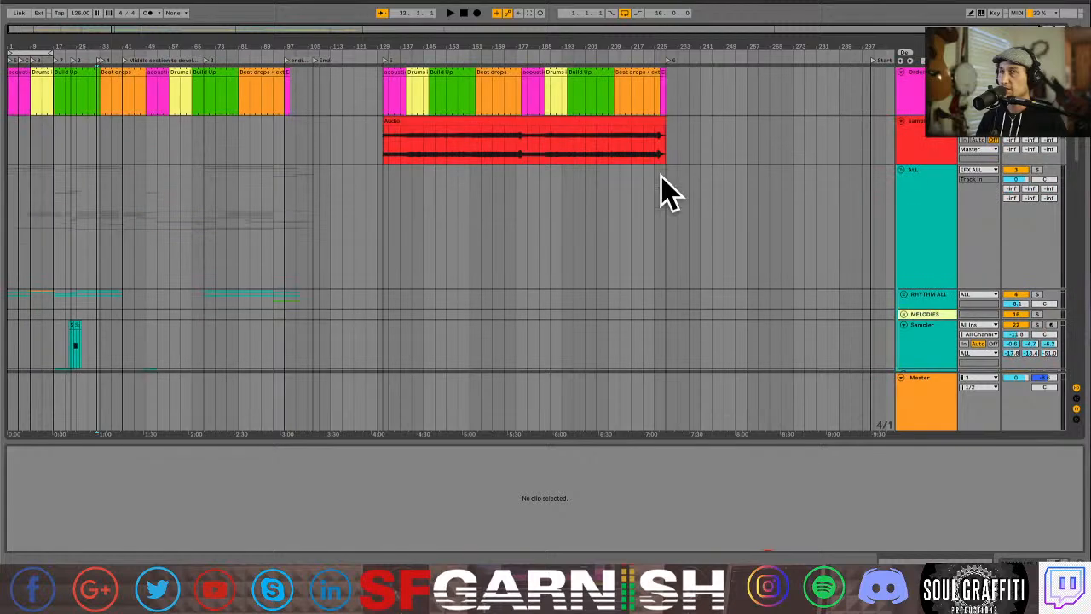
{"action": "left_click", "coordinate": [460, 152]}
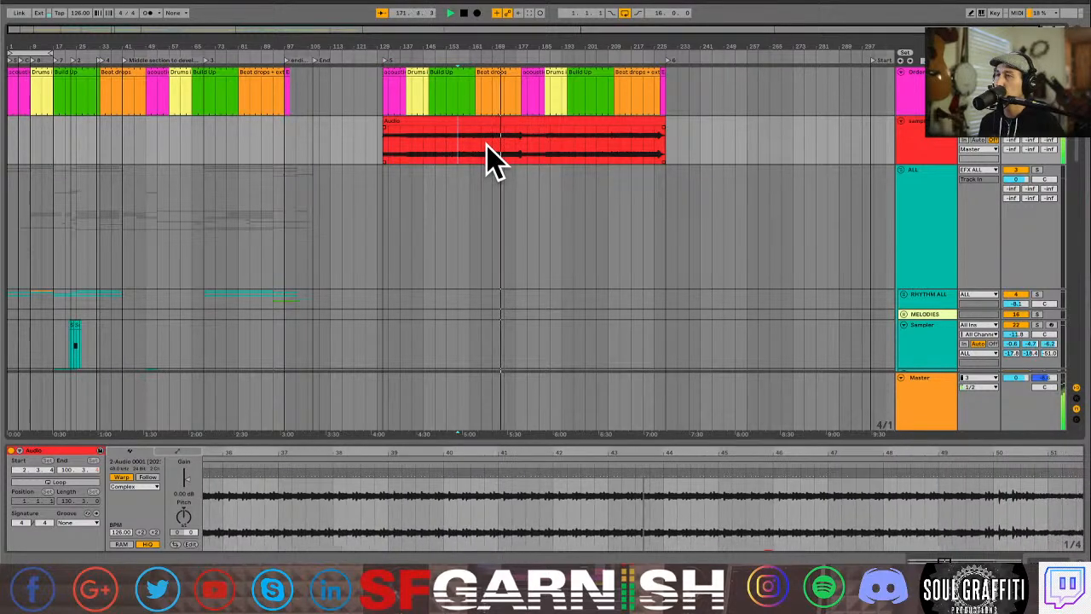
{"action": "key", "text": "space"}
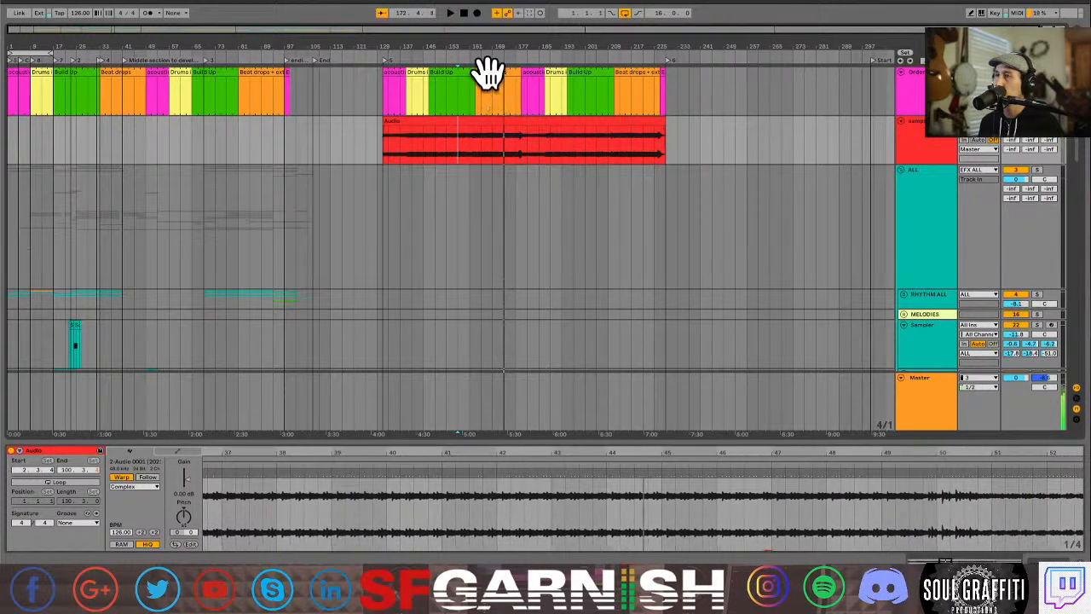
Rename the first Beat drops clip to "Beat drops BIG" in both the track's and the reference song's section maps.
{"action": "left_click", "coordinate": [489, 72]}
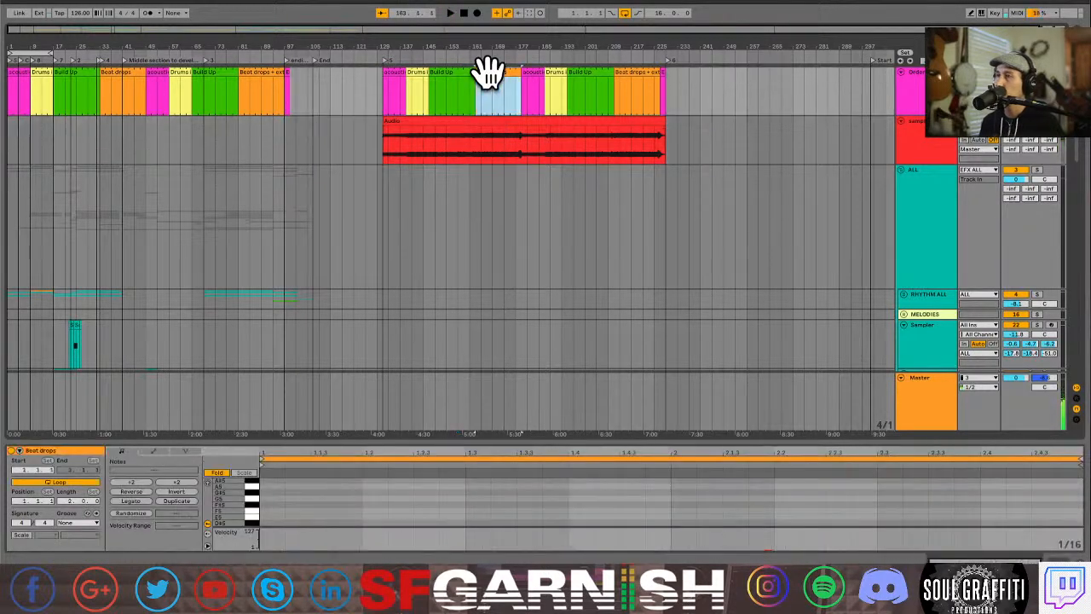
{"action": "left_click", "coordinate": [123, 73]}
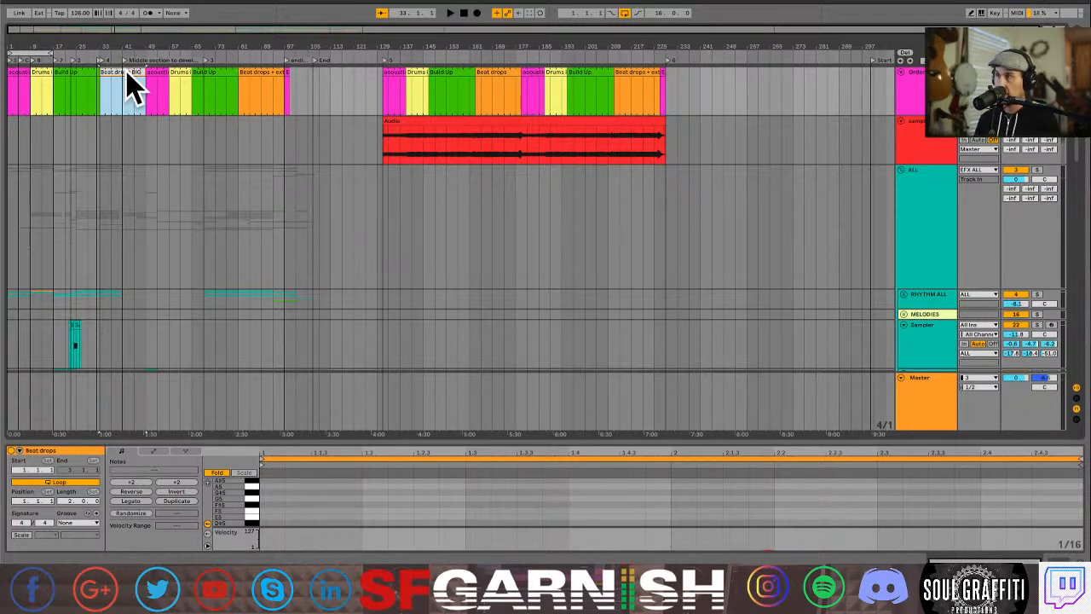
{"action": "left_click", "coordinate": [497, 70]}
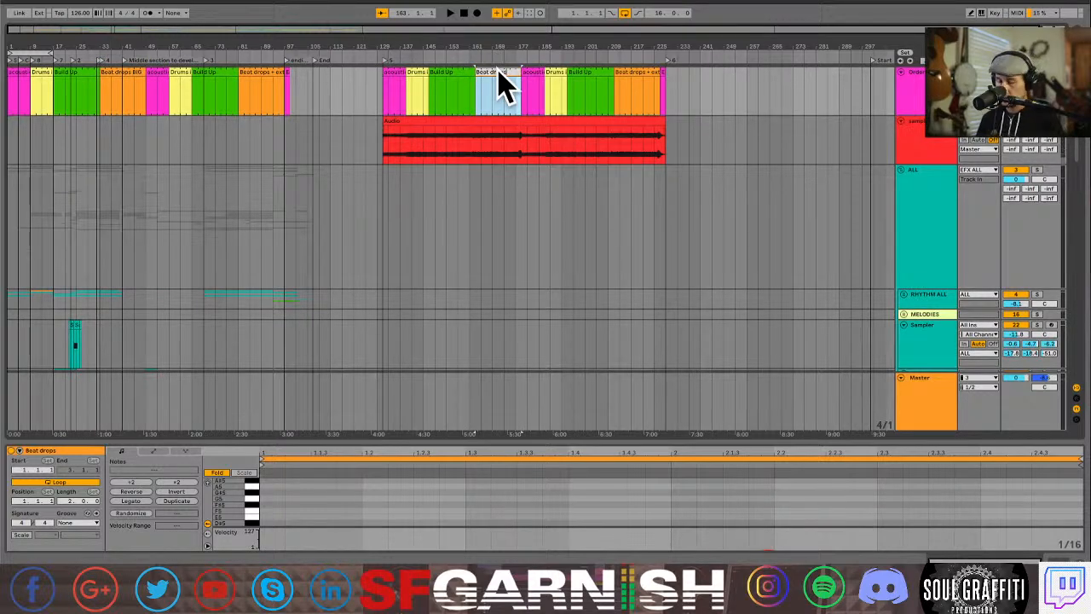
{"action": "left_click", "coordinate": [500, 72]}
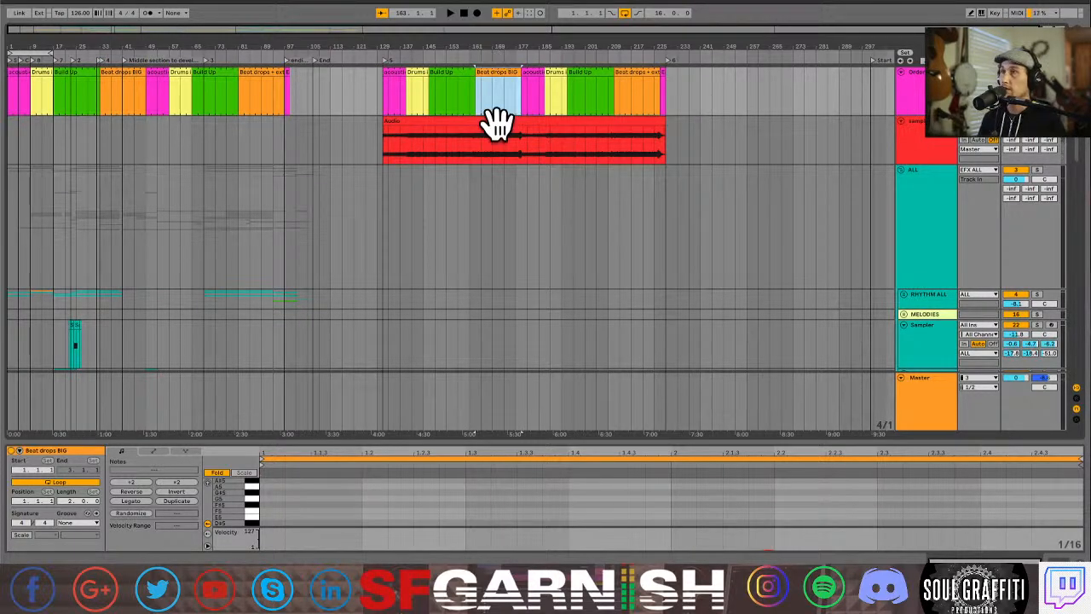
Play the arrangement from the second acoustic section at bar 49 while checking which tracks contain clips there.
{"action": "left_click", "coordinate": [145, 109]}
{"action": "key", "text": "space"}
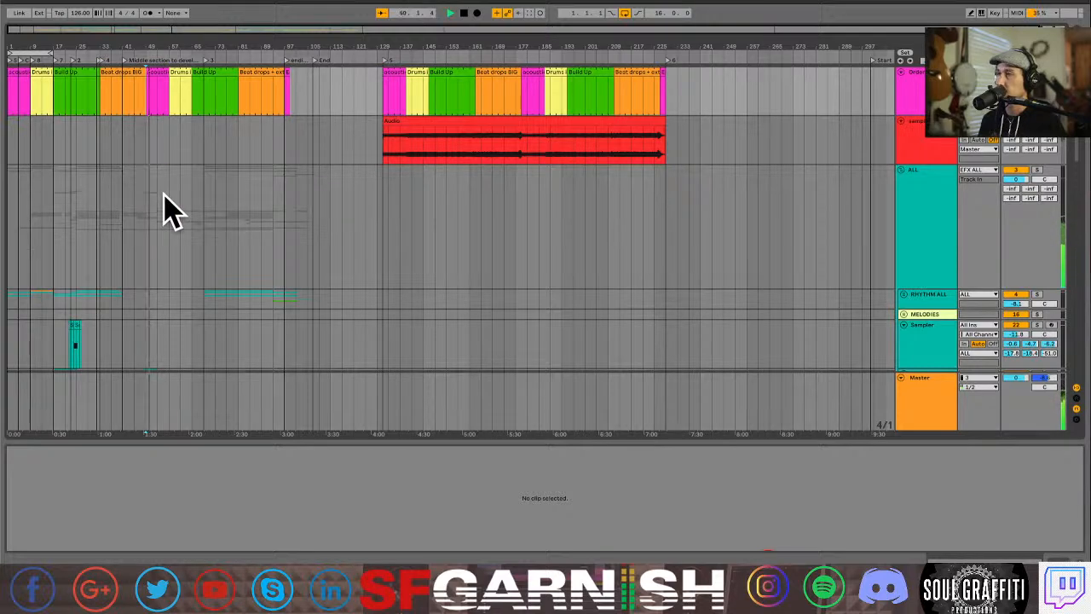
{"action": "scroll", "coordinate": [170, 209], "scroll_direction": "down", "scroll_amount": 5}
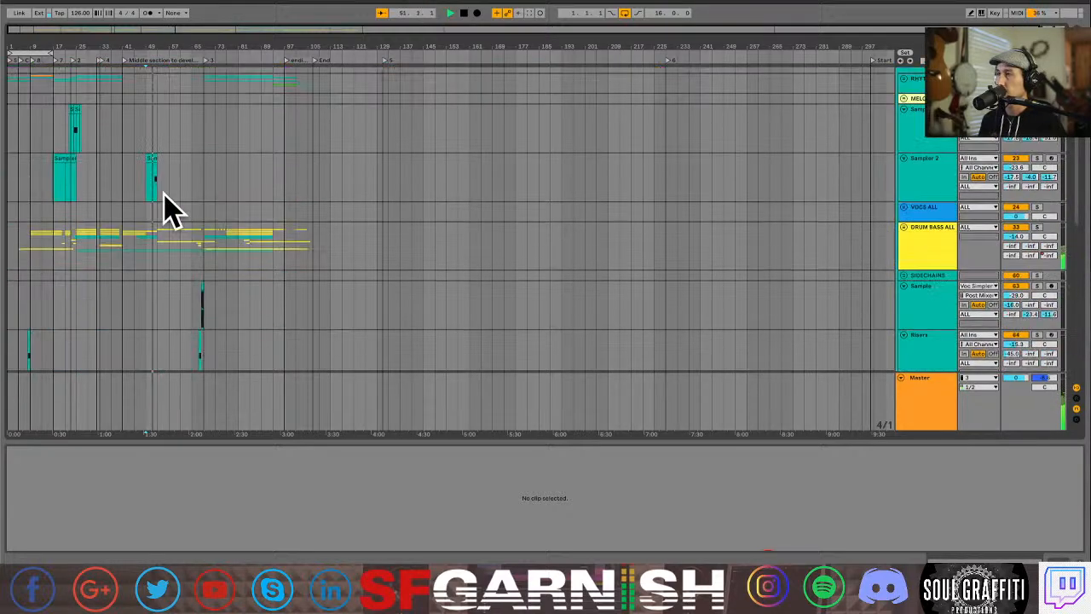
{"action": "scroll", "coordinate": [170, 209], "scroll_direction": "down", "scroll_amount": 3}
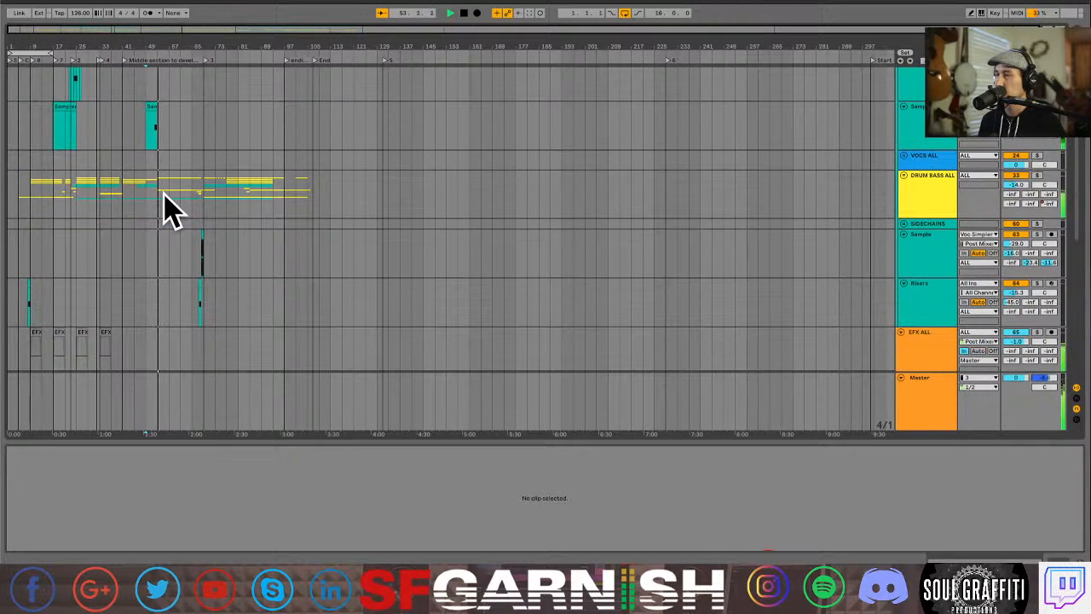
Expand the DRUM BASS ALL group and deactivate the Big House Bass clips on track 45 from bar 53 to bar 61.
{"action": "left_click", "coordinate": [158, 198]}
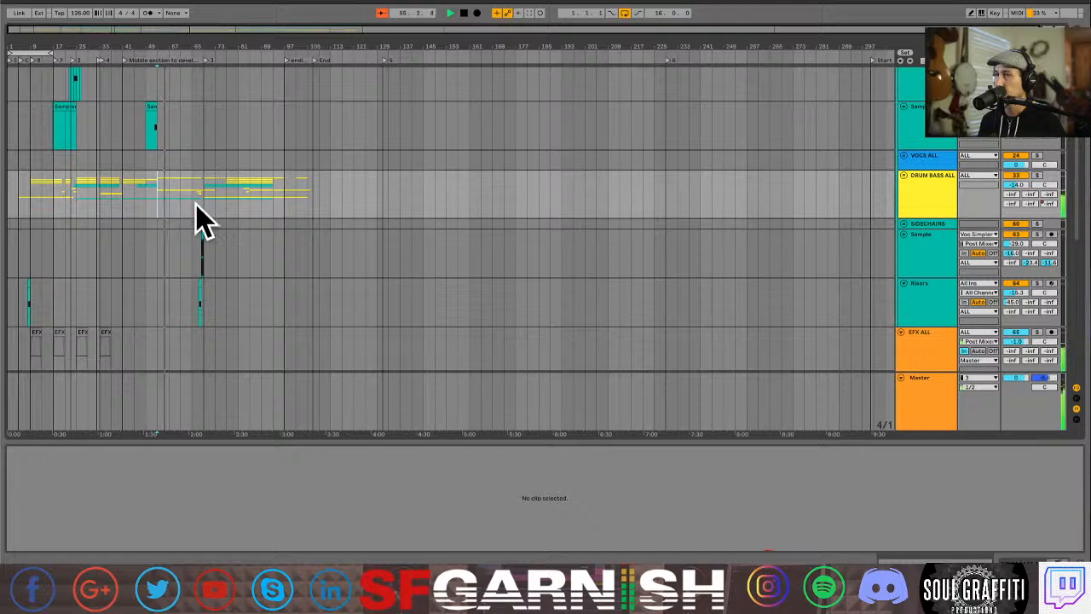
{"action": "left_click", "coordinate": [905, 175]}
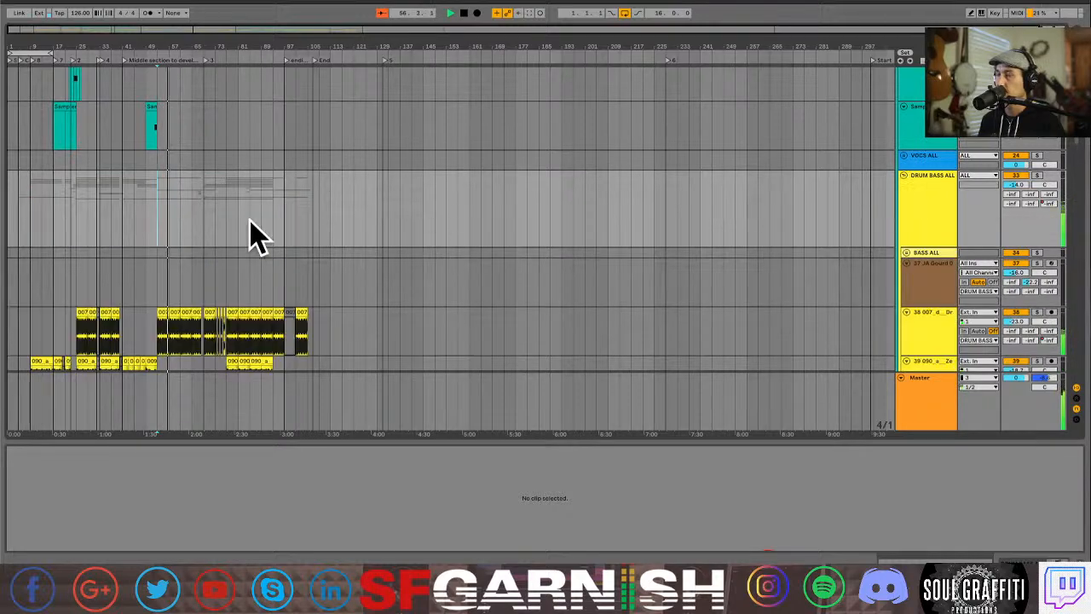
{"action": "scroll", "coordinate": [180, 213], "scroll_direction": "down", "scroll_amount": 3}
{"action": "scroll", "coordinate": [172, 213], "scroll_direction": "down", "scroll_amount": 6}
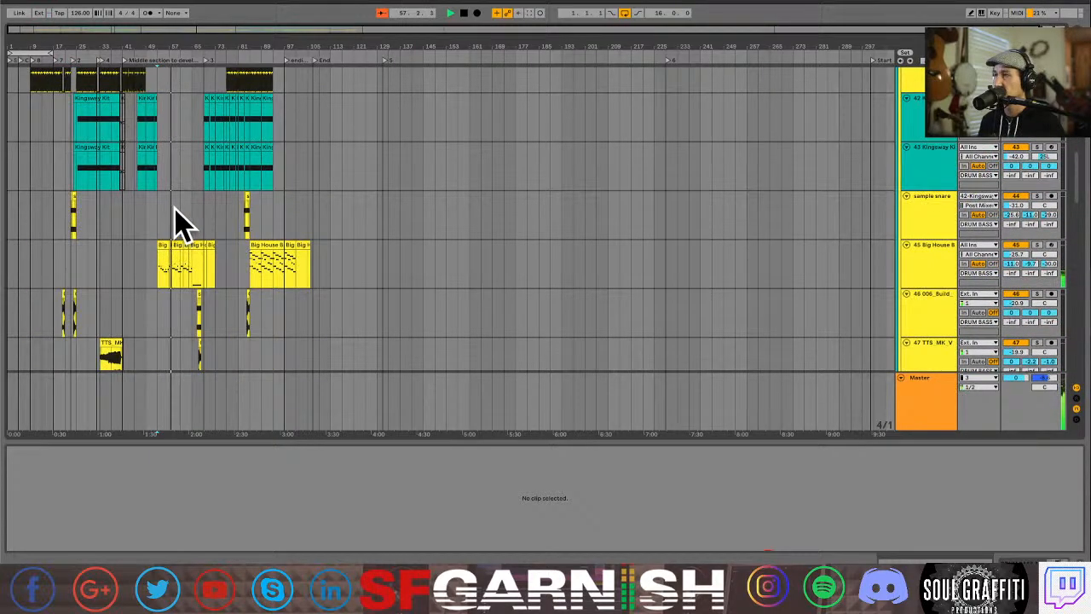
{"action": "scroll", "coordinate": [178, 221], "scroll_direction": "up", "scroll_amount": 2}
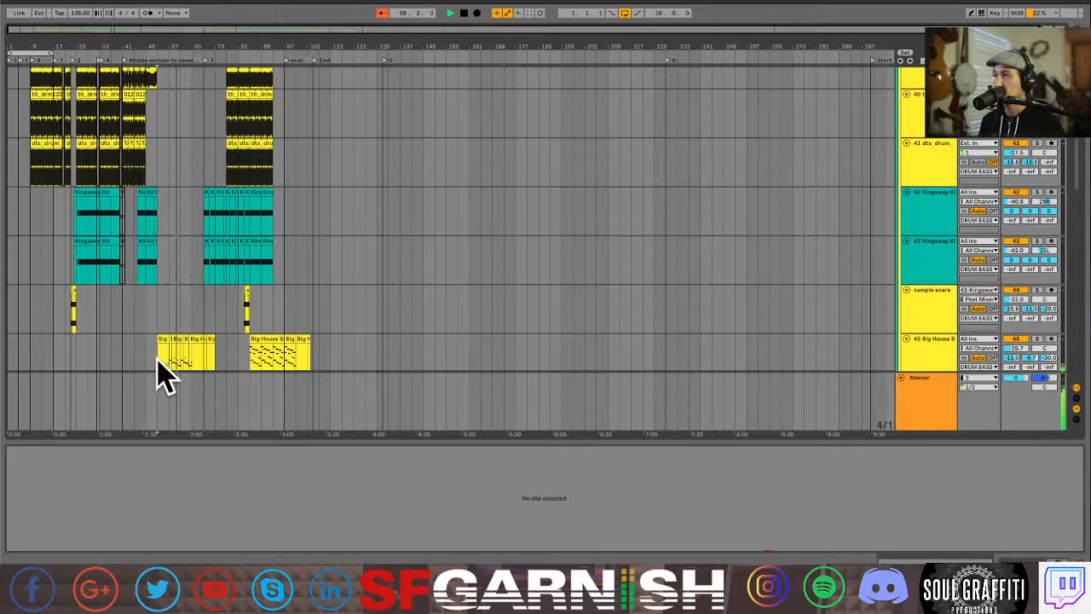
{"action": "left_click_drag", "start_coordinate": [158, 360], "coordinate": [180, 319]}
{"action": "key", "text": "space"}
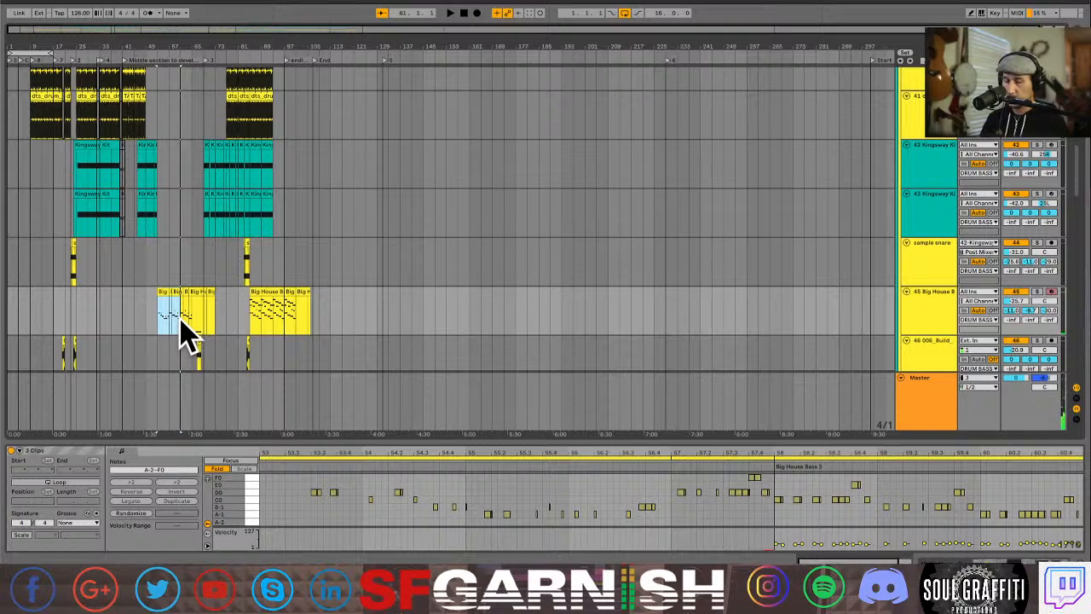
{"action": "scroll", "coordinate": [188, 337], "scroll_direction": "up", "scroll_amount": 5}
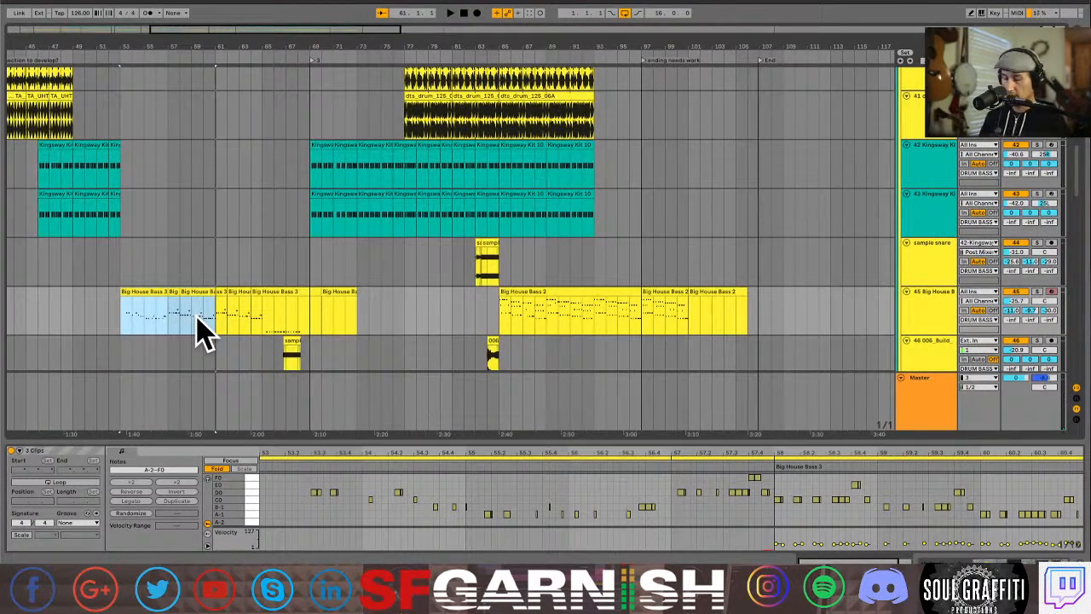
Deactivate the two 007 drum beat clips on track 38 from bar 53 to bar 61.
{"action": "scroll", "coordinate": [200, 329], "scroll_direction": "up", "scroll_amount": 5}
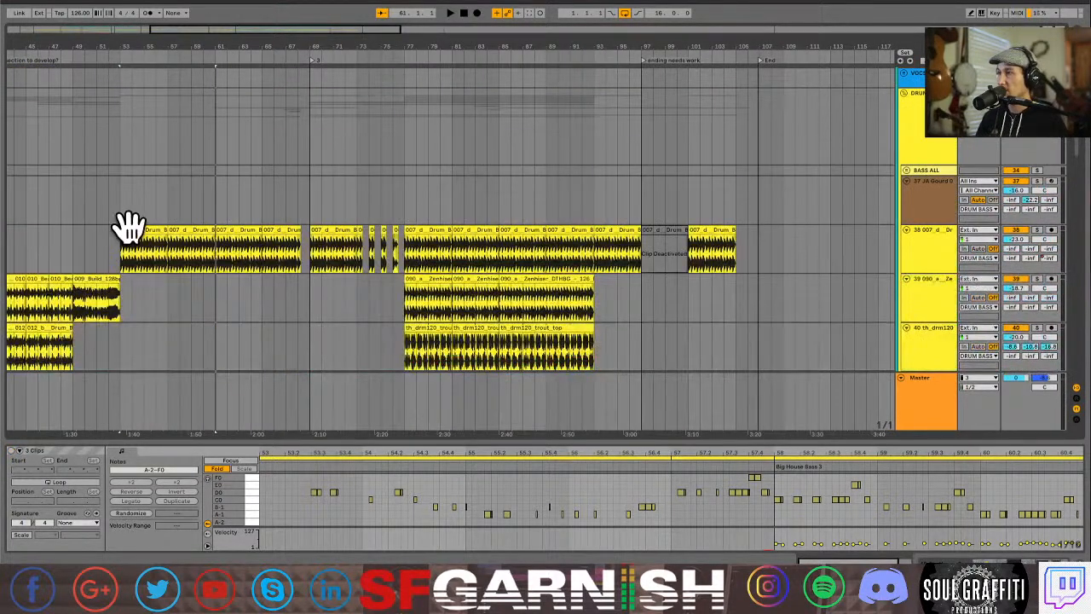
{"action": "left_click", "coordinate": [130, 226]}
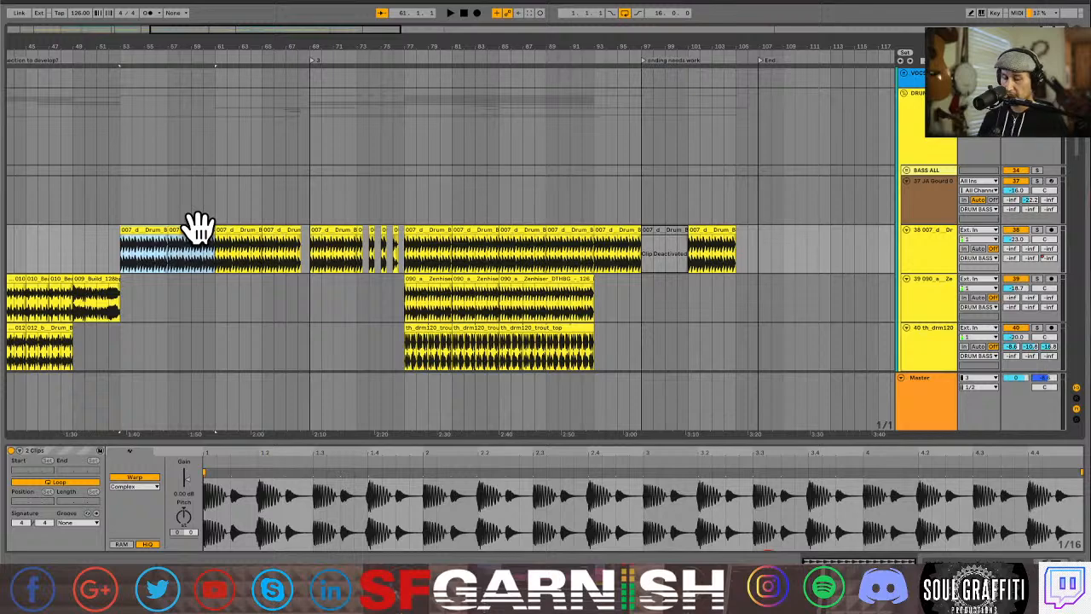
{"action": "key", "text": "0"}
Play the arrangement from bar 53 and check the remaining drum tracks down to Congas for parts that still sound.
{"action": "left_click", "coordinate": [124, 207]}
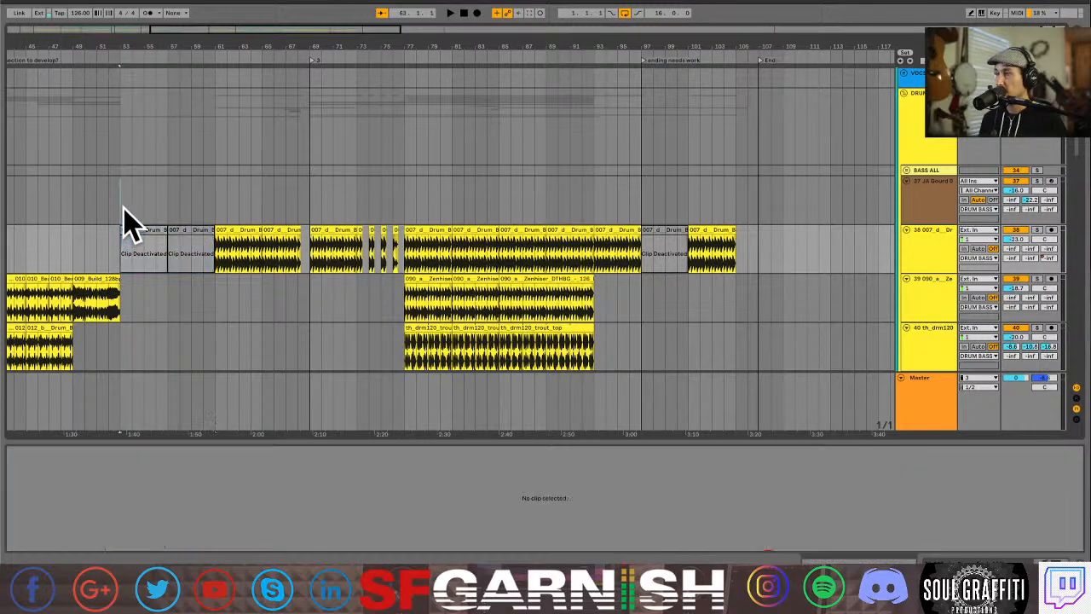
{"action": "scroll", "coordinate": [122, 225], "scroll_direction": "left", "scroll_amount": 6}
{"action": "scroll", "coordinate": [531, 324], "scroll_direction": "down", "scroll_amount": 5}
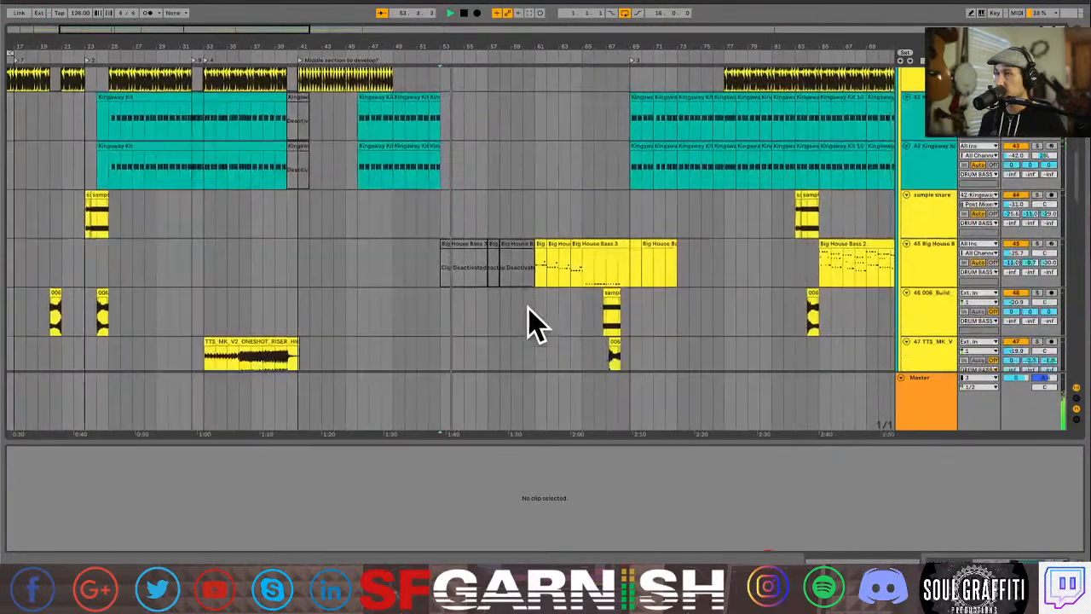
{"action": "scroll", "coordinate": [528, 324], "scroll_direction": "down", "scroll_amount": 6}
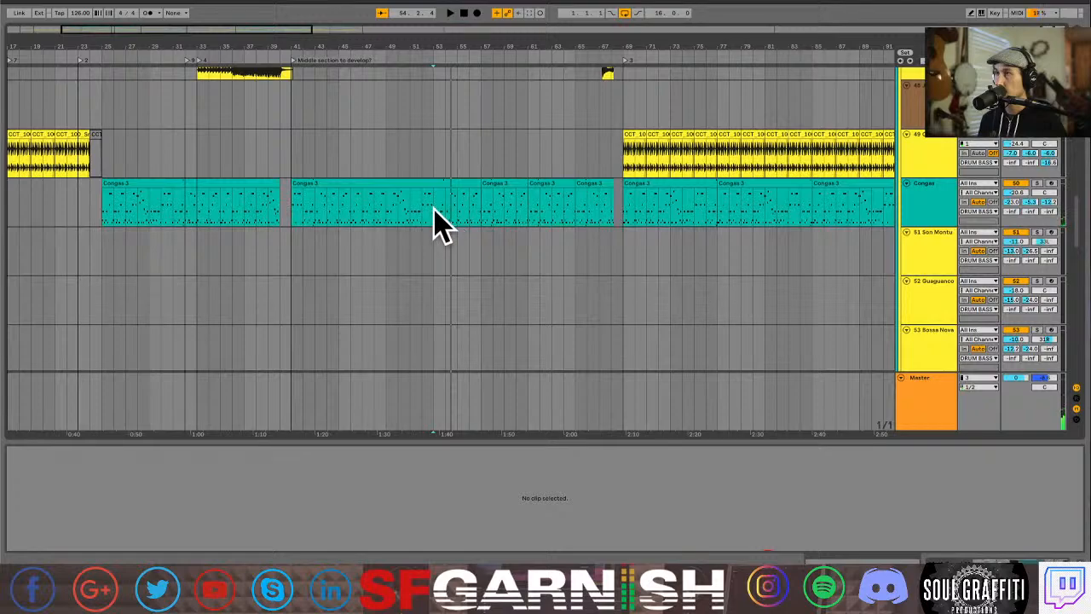
Deactivate the Congas clips from bar 53 to bar 61 and play the arrangement from bar 53.
{"action": "left_click_drag", "start_coordinate": [434, 209], "coordinate": [529, 212]}
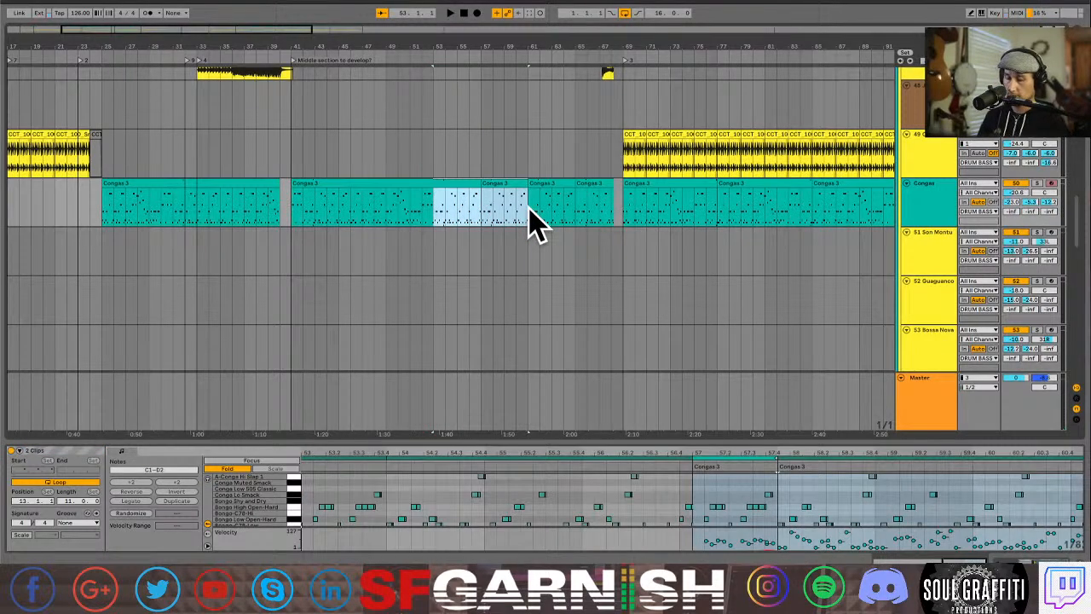
{"action": "key", "text": "0"}
{"action": "scroll", "coordinate": [528, 206], "scroll_direction": "left", "scroll_amount": 1}
{"action": "key", "text": "space"}
Deactivate the two 007 drum clips on track 68 from bar 53 to bar 61.
{"action": "scroll", "coordinate": [469, 219], "scroll_direction": "down", "scroll_amount": 10}
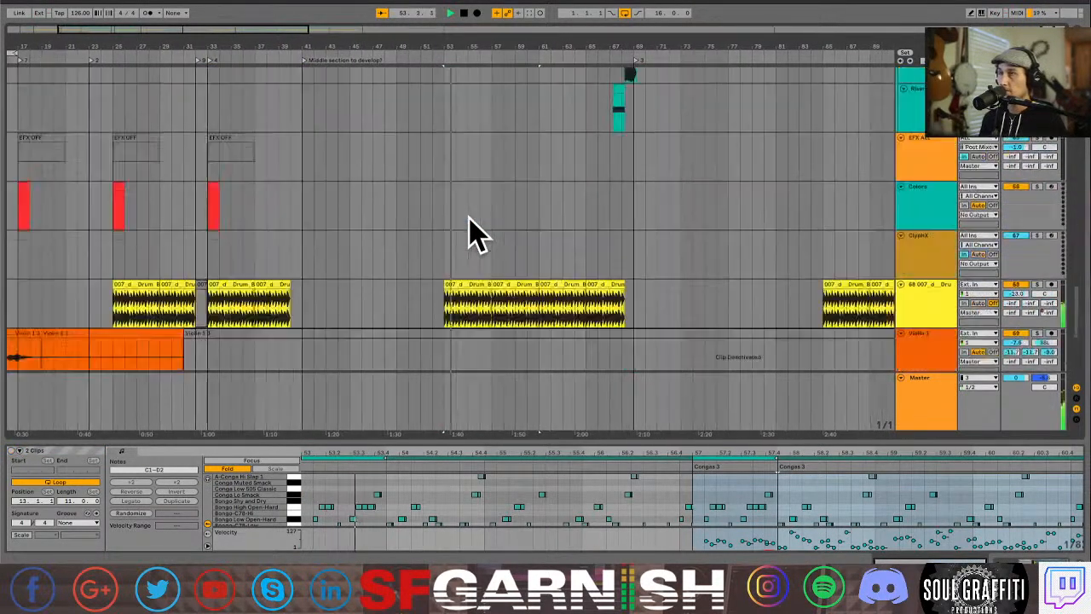
{"action": "scroll", "coordinate": [467, 219], "scroll_direction": "down", "scroll_amount": 3}
{"action": "left_click", "coordinate": [467, 187]}
{"action": "left_click", "coordinate": [506, 185], "text": "shift"}
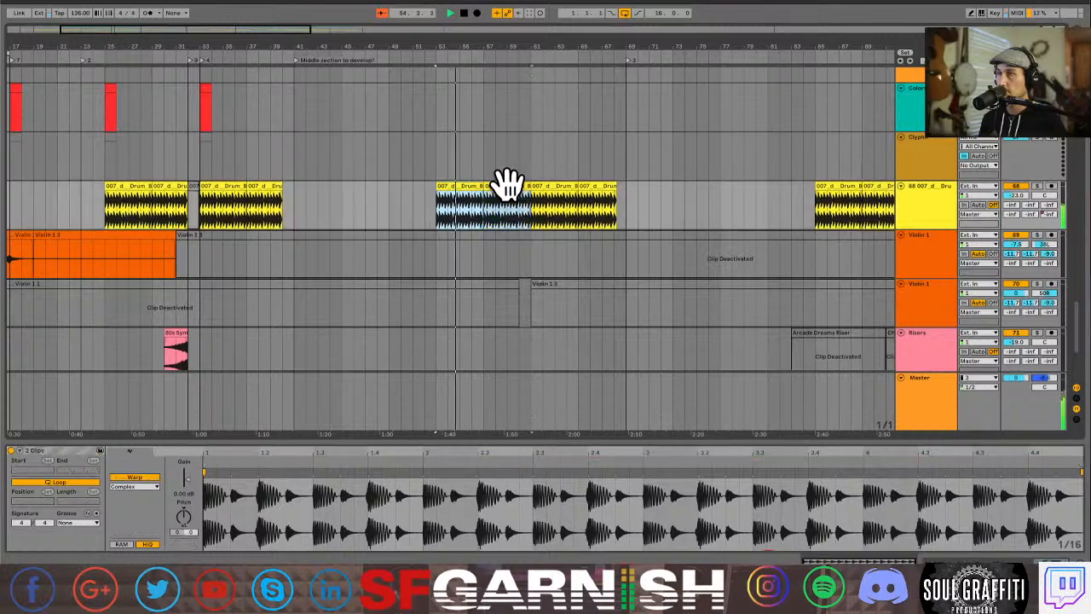
{"action": "key", "text": "0"}
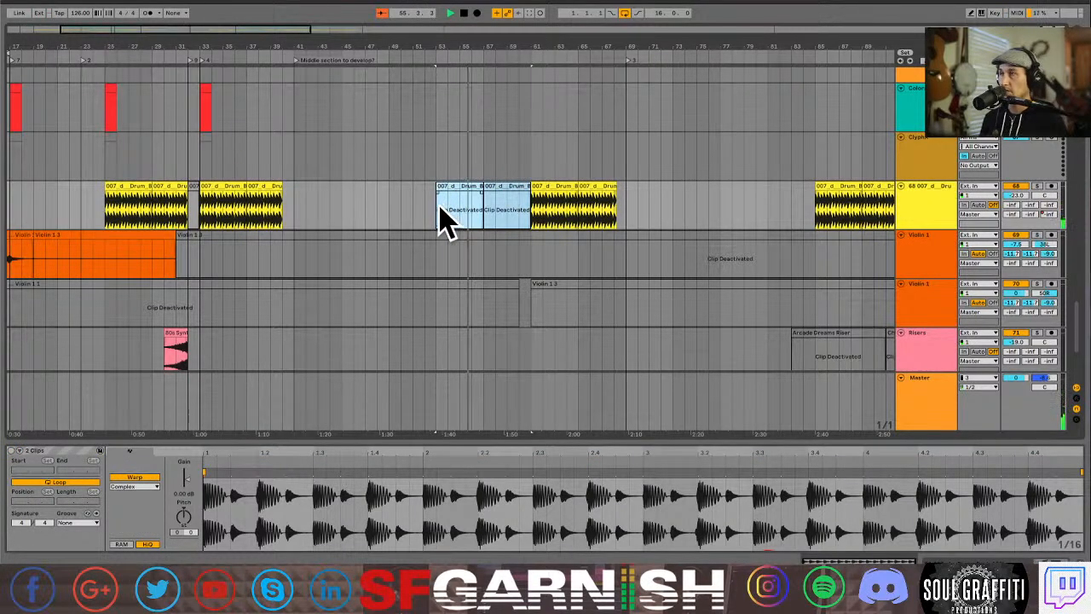
Stop playback and add locators at bar 53 and bar 61 to mark the second acoustic section.
{"action": "scroll", "coordinate": [438, 204], "scroll_direction": "up", "scroll_amount": 13}
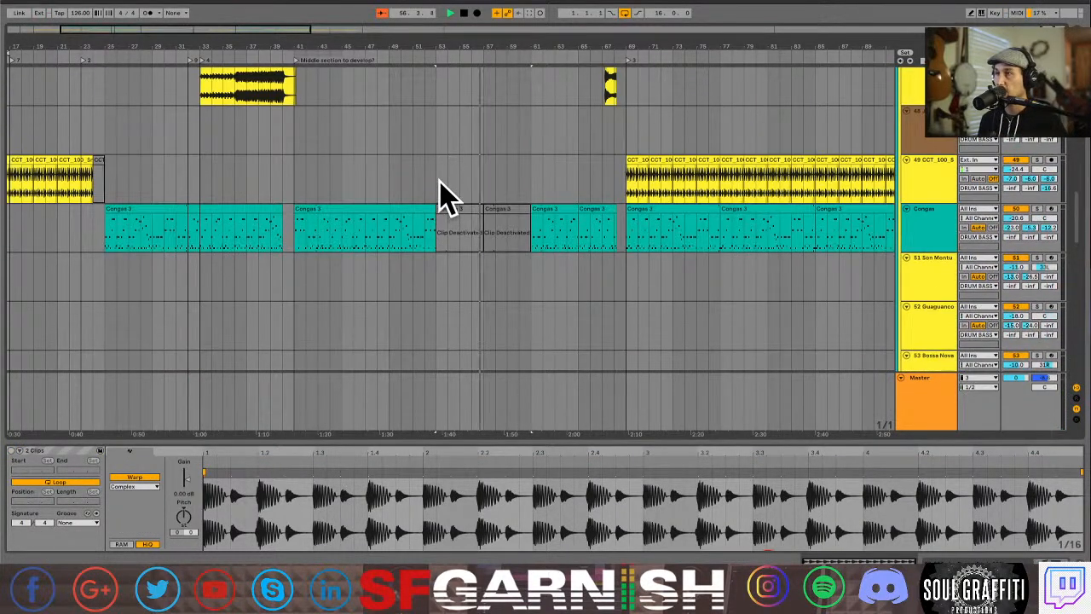
{"action": "left_click_drag", "start_coordinate": [438, 192], "coordinate": [529, 195]}
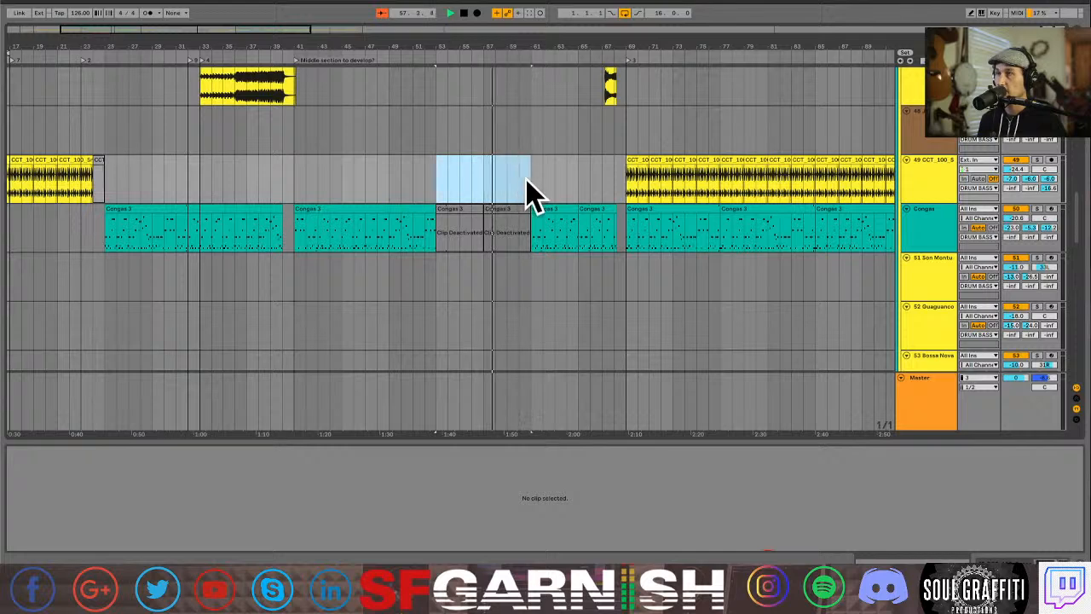
{"action": "left_click", "coordinate": [439, 182]}
{"action": "key", "text": "space"}
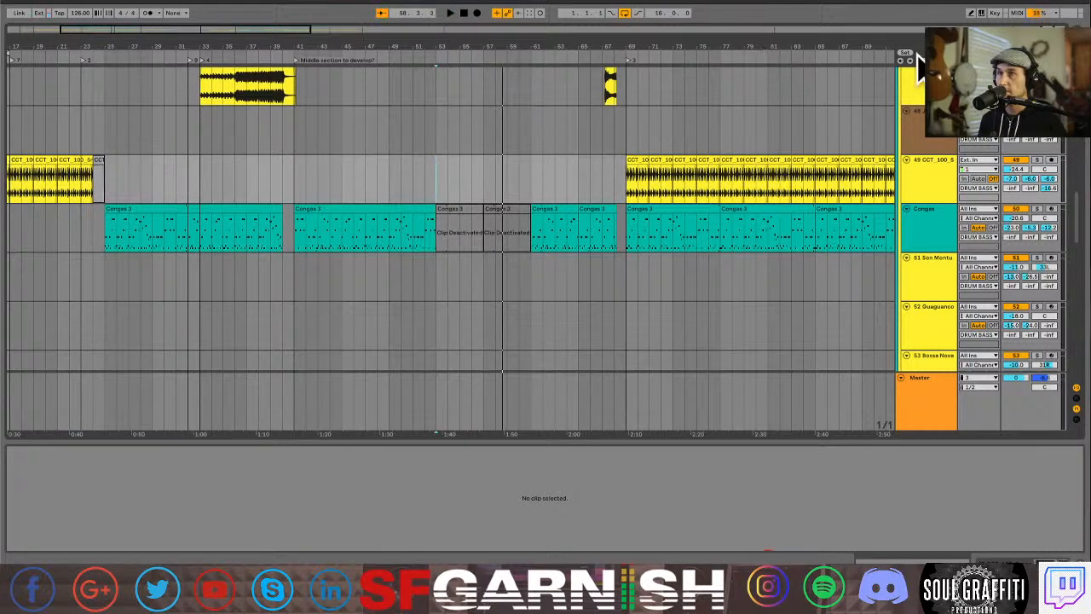
{"action": "left_click", "coordinate": [910, 55]}
{"action": "left_click", "coordinate": [532, 184]}
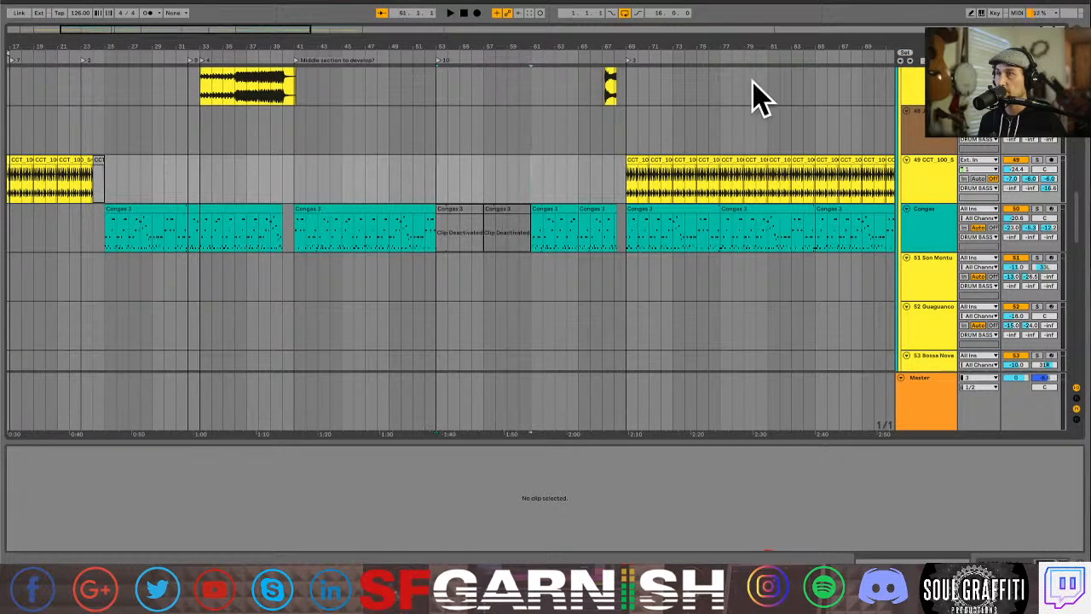
{"action": "left_click", "coordinate": [903, 52]}
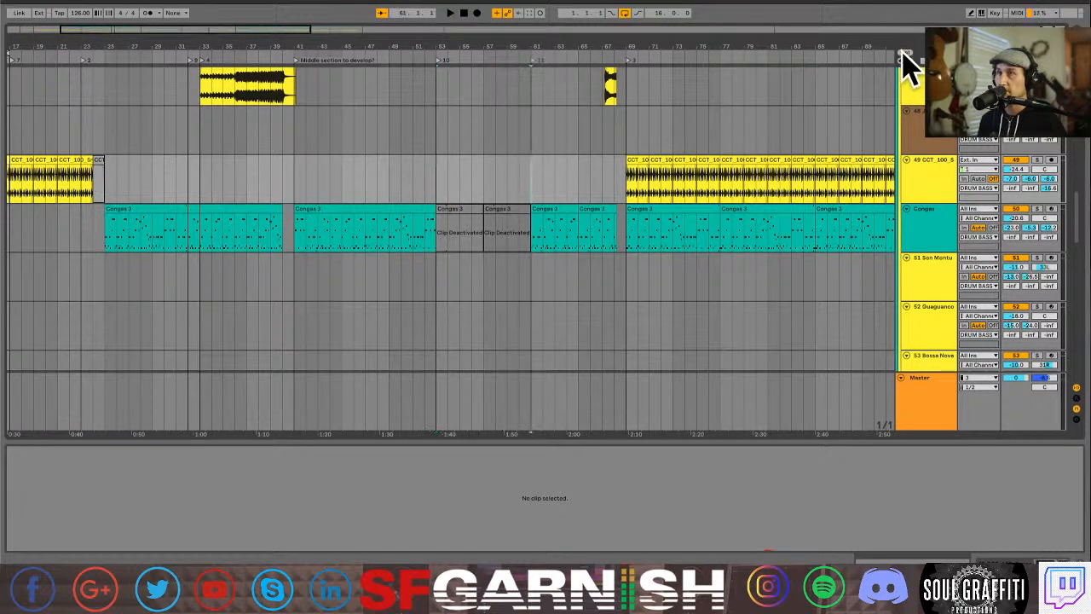
Play the arrangement from bar 1 and examine which rhythm and drum tracks make up the first acoustic section.
{"action": "left_click", "coordinate": [436, 184]}
{"action": "key", "text": "minus"}
{"action": "key", "text": "minus"}
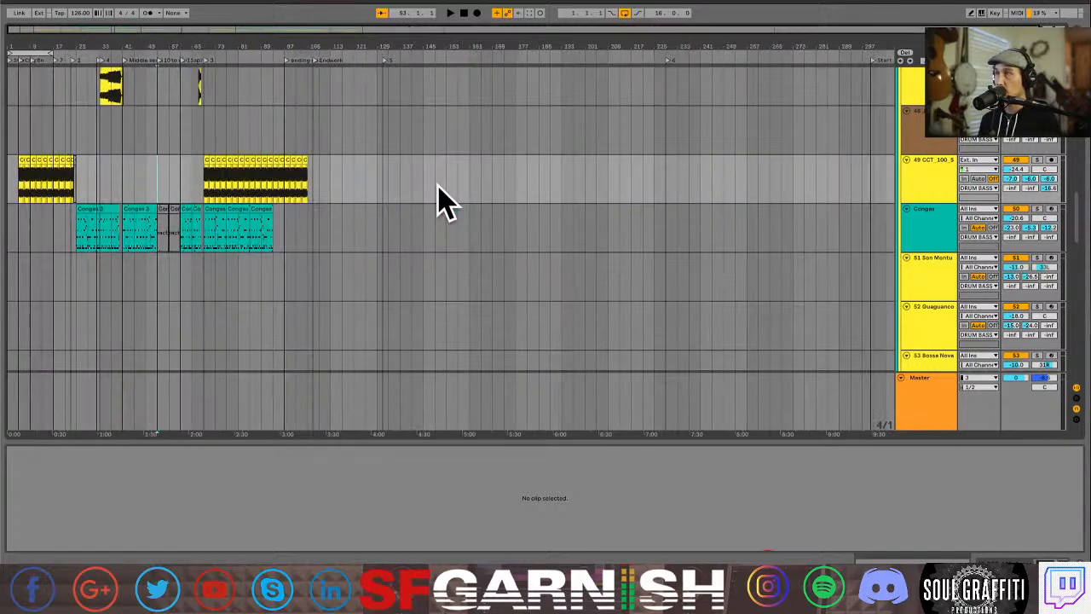
{"action": "scroll", "coordinate": [98, 200], "scroll_direction": "up", "scroll_amount": 10}
{"action": "scroll", "coordinate": [98, 200], "scroll_direction": "up", "scroll_amount": 15}
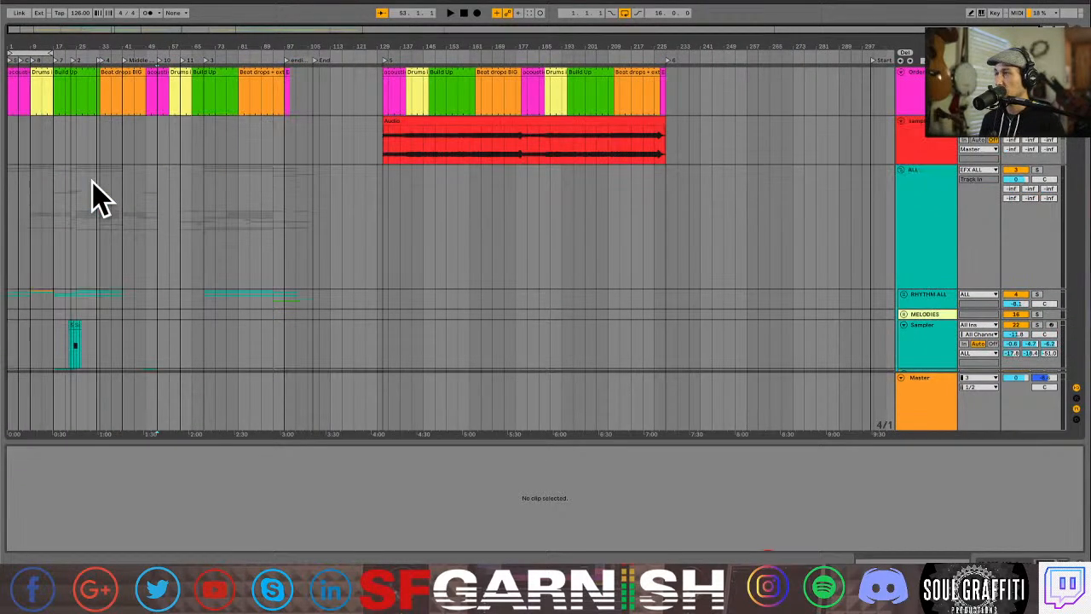
{"action": "left_click", "coordinate": [7, 137]}
{"action": "key", "text": "space"}
{"action": "scroll", "coordinate": [7, 136], "scroll_direction": "down", "scroll_amount": 10}
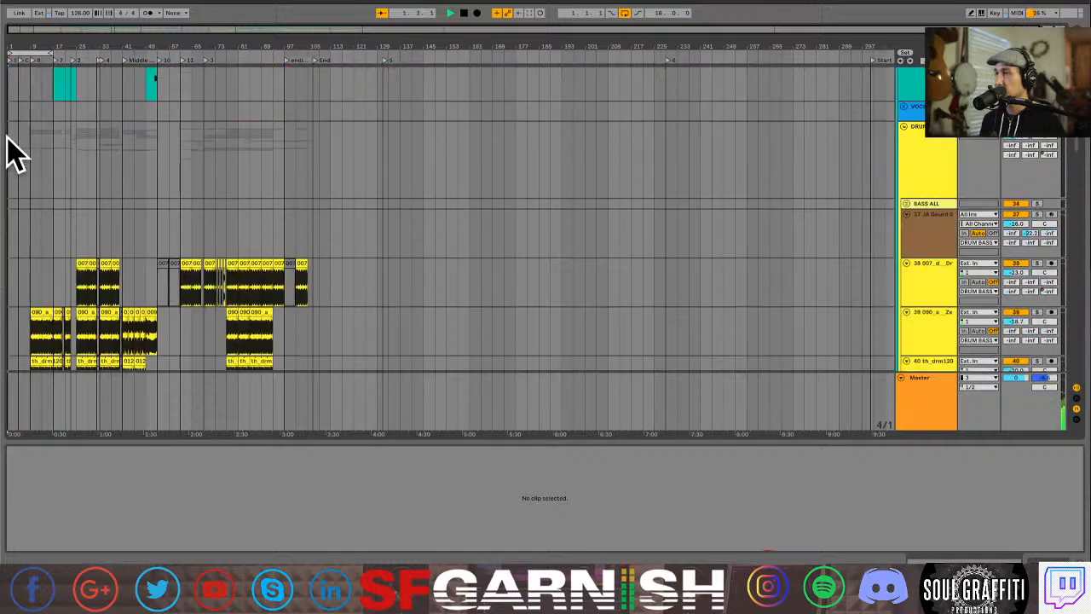
{"action": "left_click", "coordinate": [30, 146]}
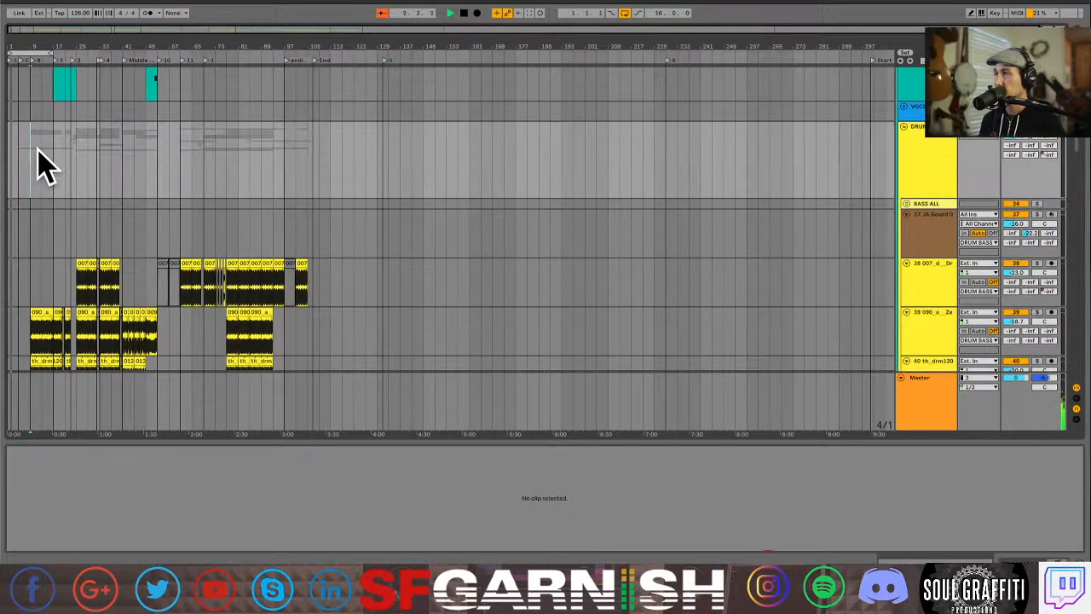
{"action": "scroll", "coordinate": [44, 166], "scroll_direction": "down", "scroll_amount": 10}
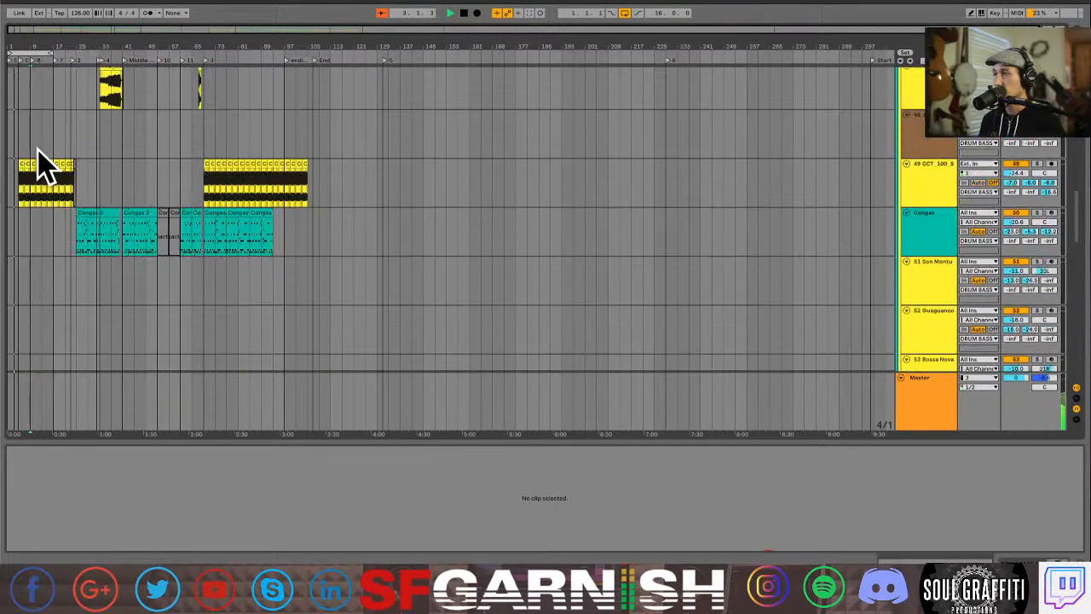
{"action": "scroll", "coordinate": [44, 166], "scroll_direction": "up", "scroll_amount": 8}
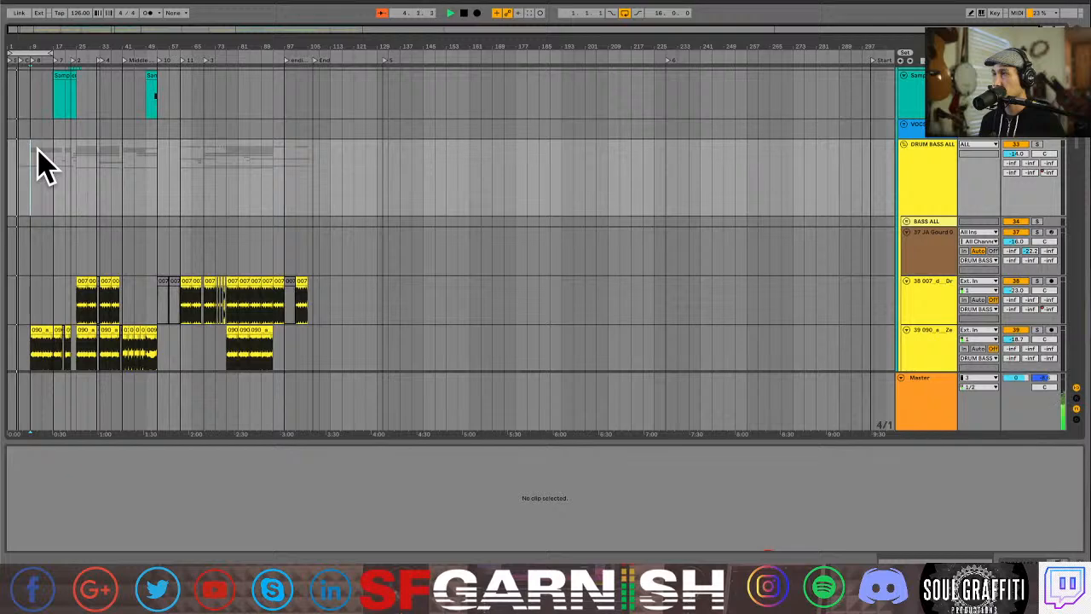
{"action": "scroll", "coordinate": [38, 171], "scroll_direction": "up", "scroll_amount": 4}
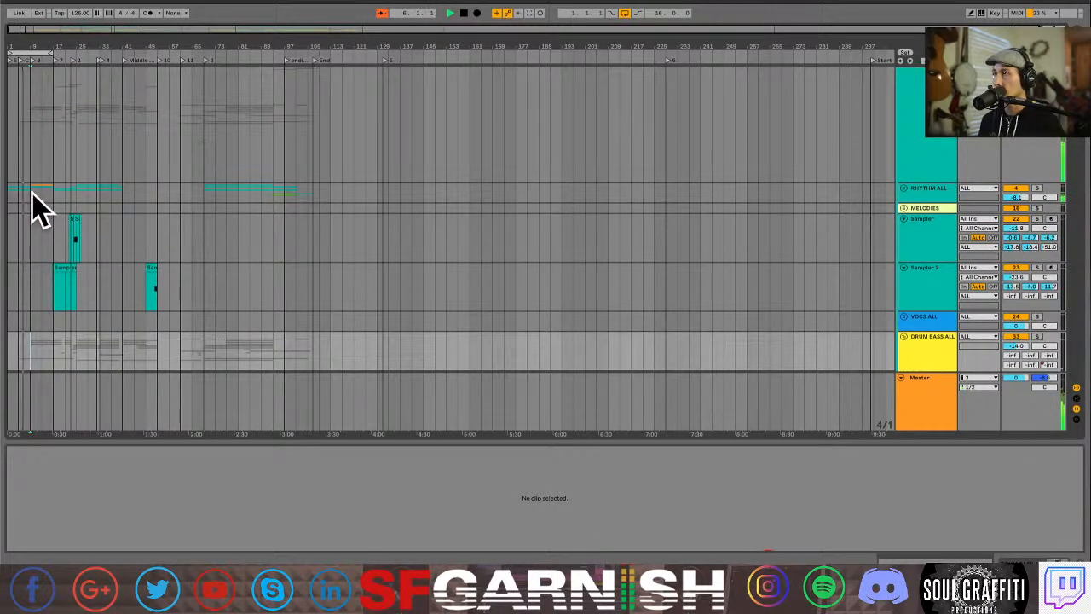
Copy the RHYTHM ALL guitar clips from bars 1 to 9 into the second acoustic section at bar 53.
{"action": "left_click_drag", "start_coordinate": [31, 193], "coordinate": [8, 194]}
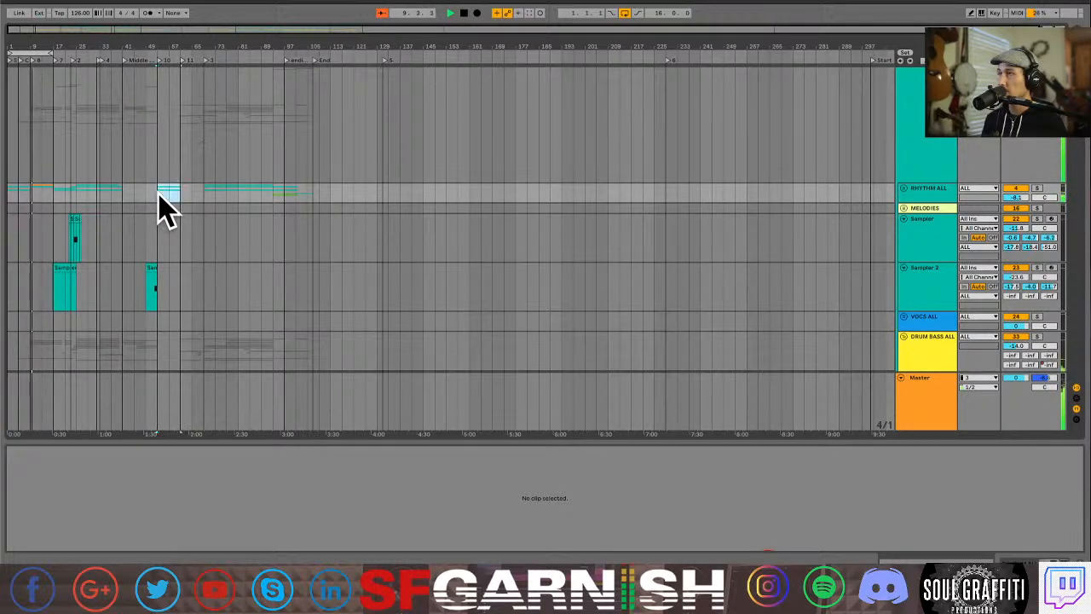
{"action": "left_click", "coordinate": [905, 189]}
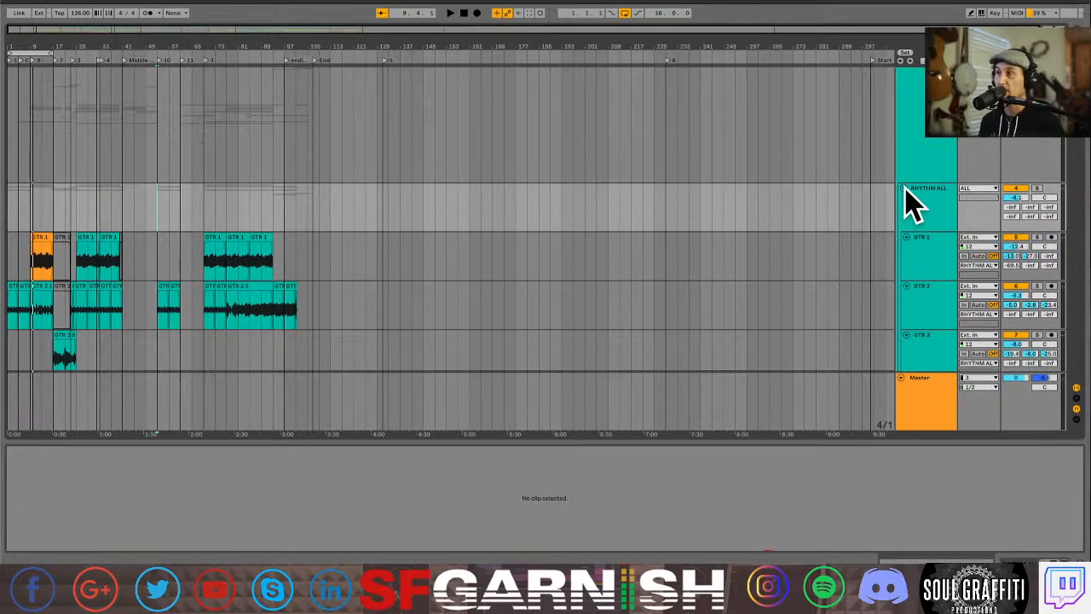
{"action": "left_click", "coordinate": [904, 188]}
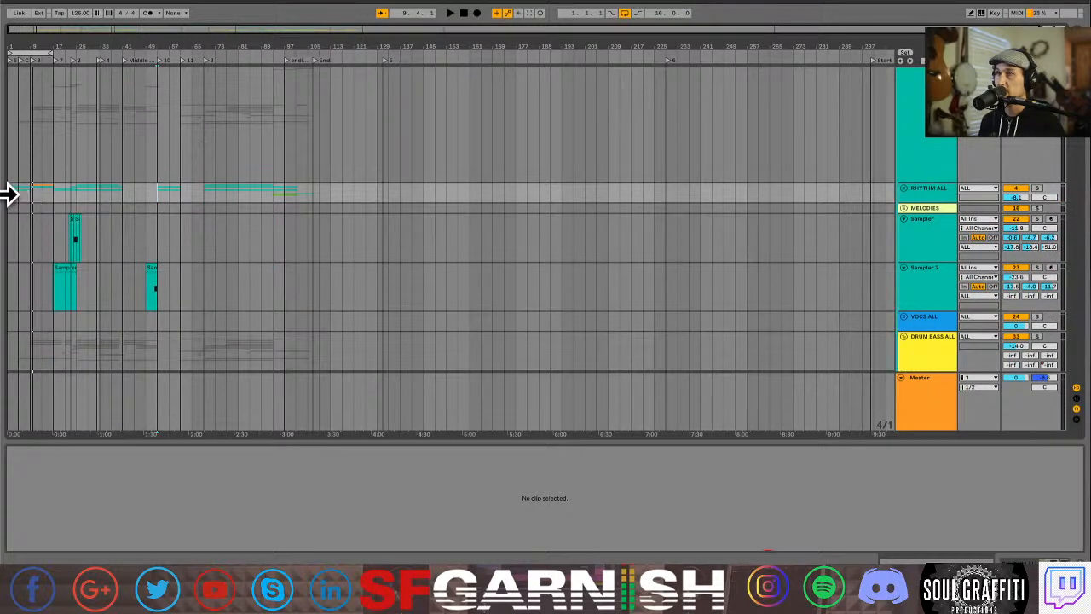
Play the arrangement from bar 49 into the second acoustic section and check the drum and melody tracks for parts to add.
{"action": "left_click", "coordinate": [155, 192]}
{"action": "left_click", "coordinate": [146, 193]}
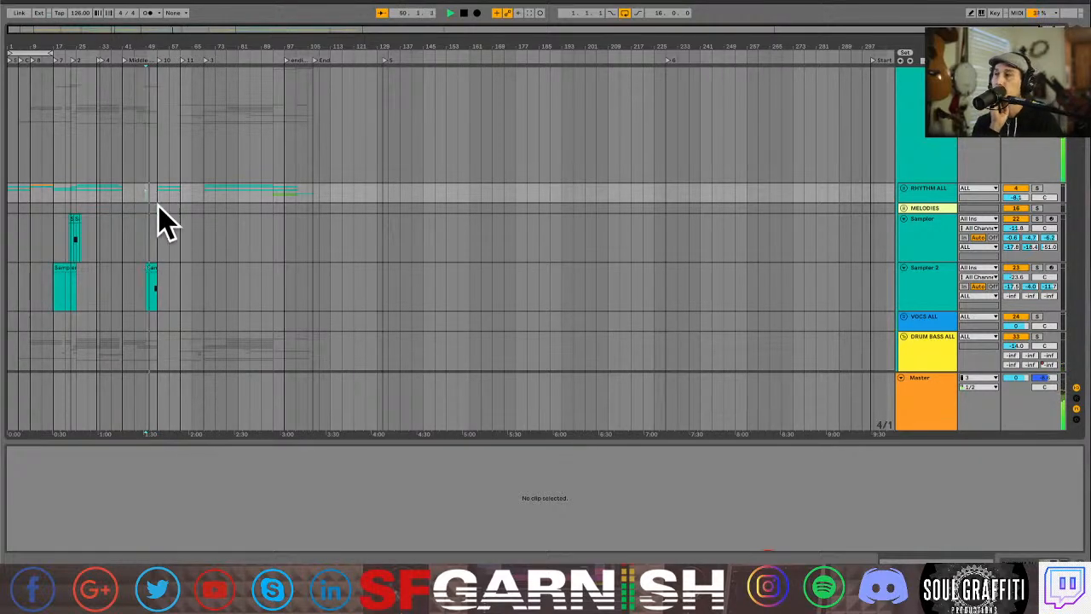
{"action": "scroll", "coordinate": [199, 292], "scroll_direction": "down", "scroll_amount": 5}
{"action": "scroll", "coordinate": [199, 293], "scroll_direction": "down", "scroll_amount": 5}
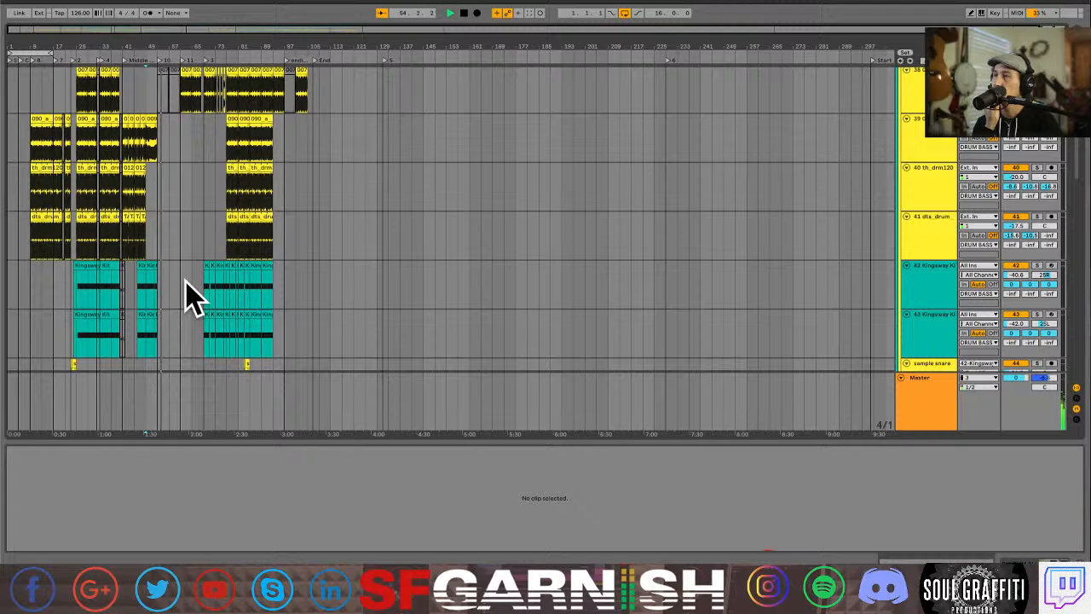
{"action": "scroll", "coordinate": [190, 294], "scroll_direction": "down", "scroll_amount": 5}
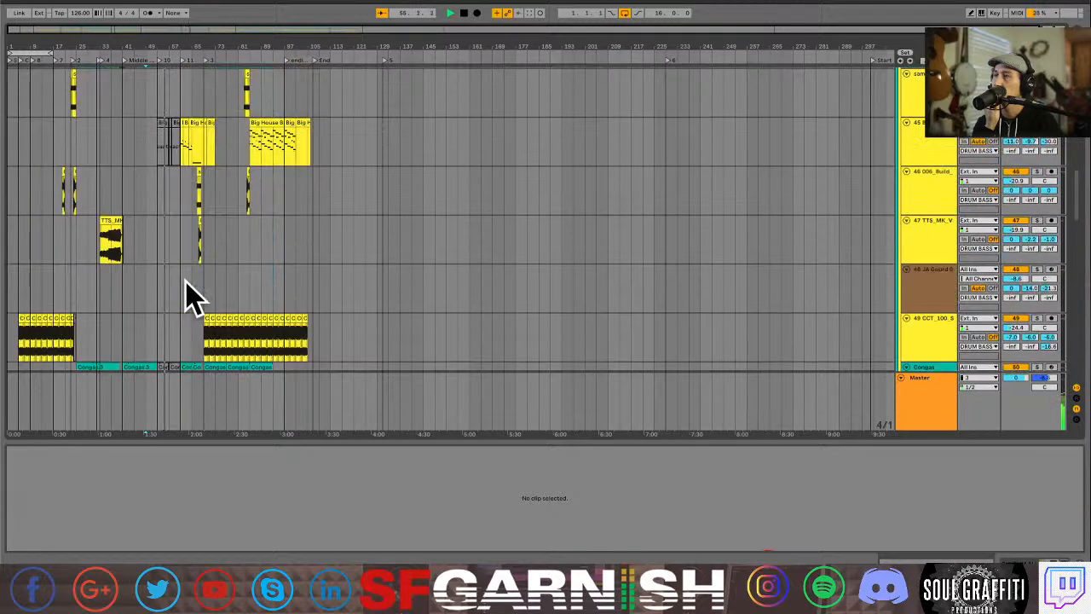
{"action": "scroll", "coordinate": [189, 294], "scroll_direction": "up", "scroll_amount": 8}
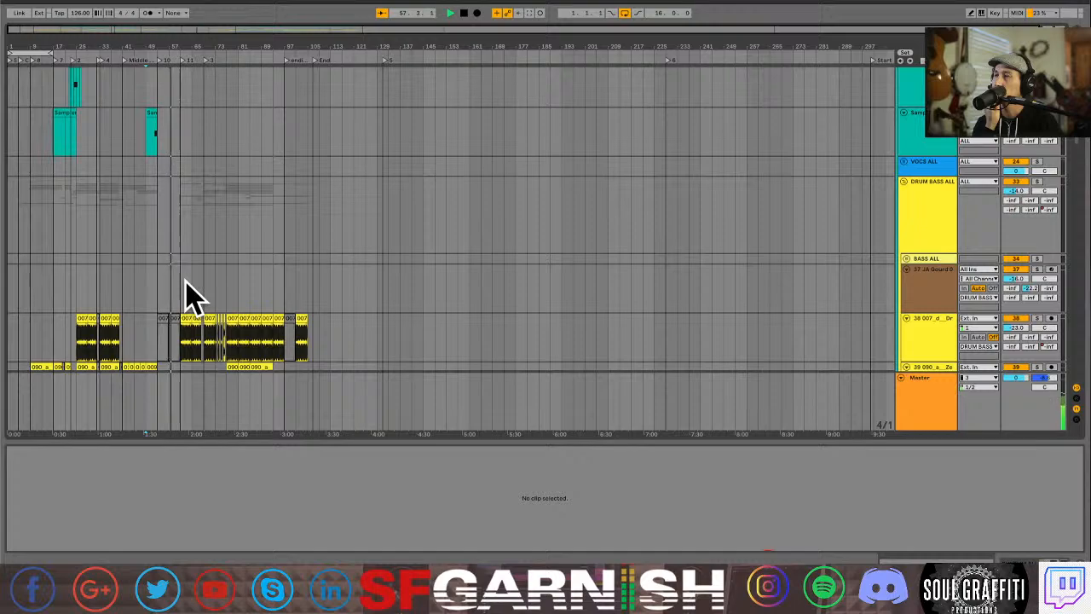
{"action": "scroll", "coordinate": [192, 294], "scroll_direction": "up", "scroll_amount": 1}
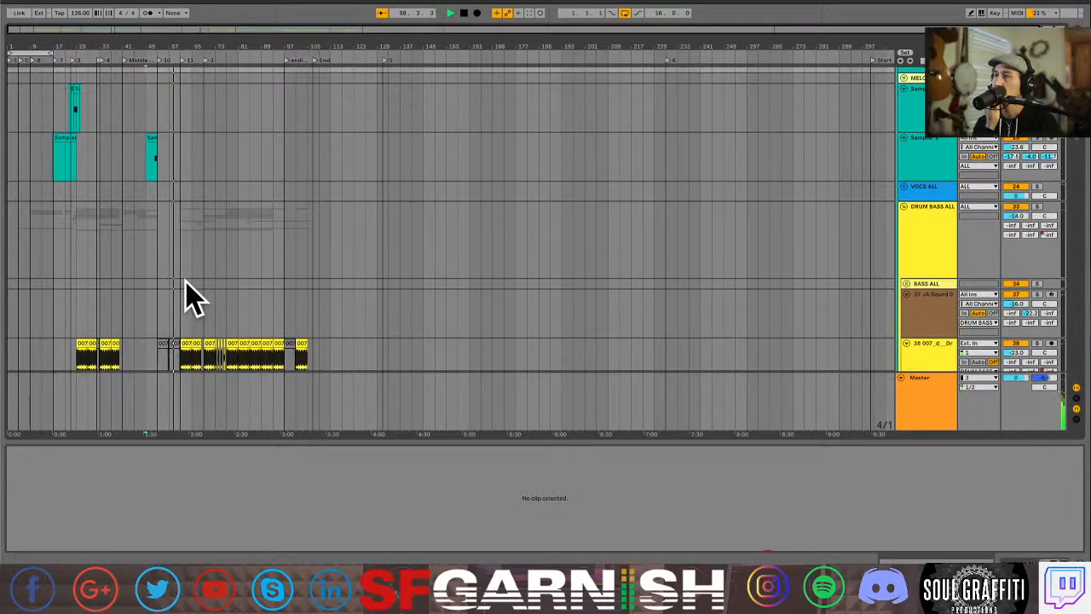
{"action": "scroll", "coordinate": [186, 281], "scroll_direction": "up", "scroll_amount": 7}
{"action": "scroll", "coordinate": [186, 281], "scroll_direction": "down", "scroll_amount": 14}
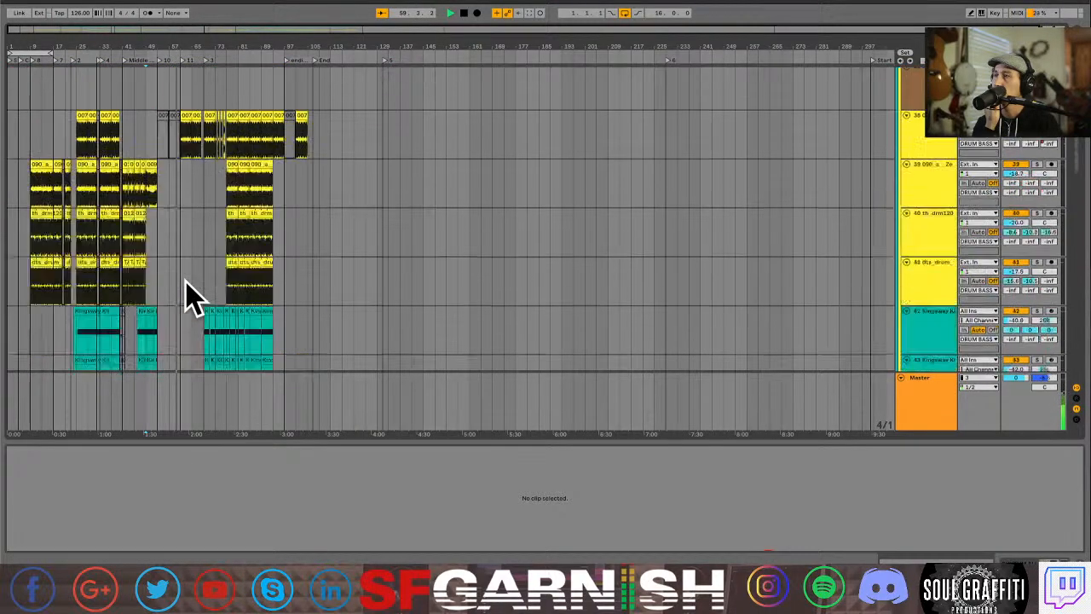
{"action": "scroll", "coordinate": [192, 294], "scroll_direction": "down", "scroll_amount": 12}
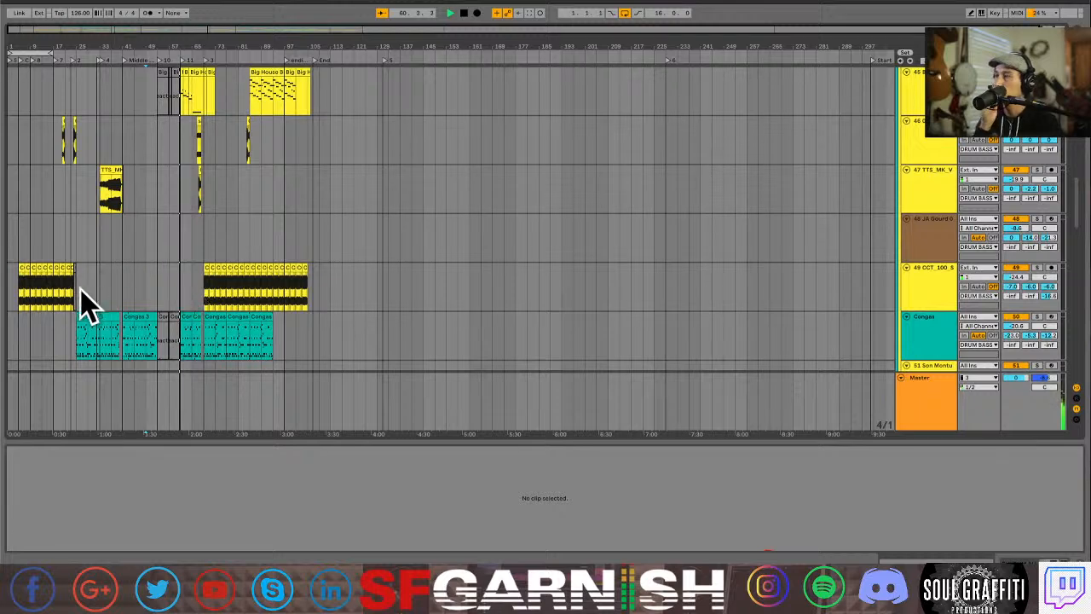
Copy the first two CCT_100_Snaps clips on track 49 and paste them to fill bars 53 to 61.
{"action": "left_click", "coordinate": [26, 298]}
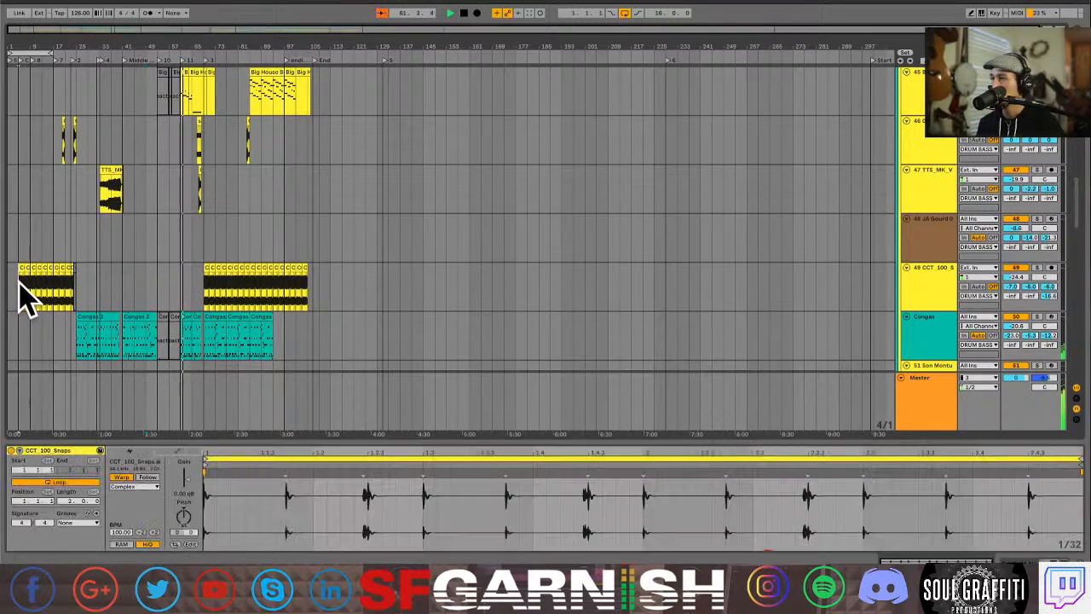
{"action": "left_click", "coordinate": [26, 268], "text": "shift"}
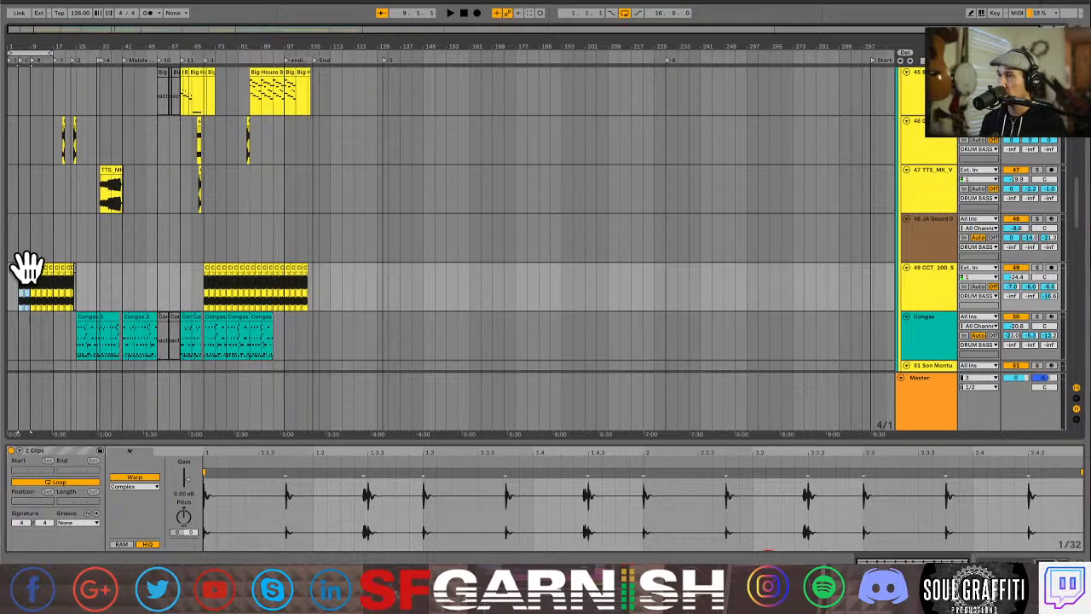
{"action": "left_click", "coordinate": [180, 300]}
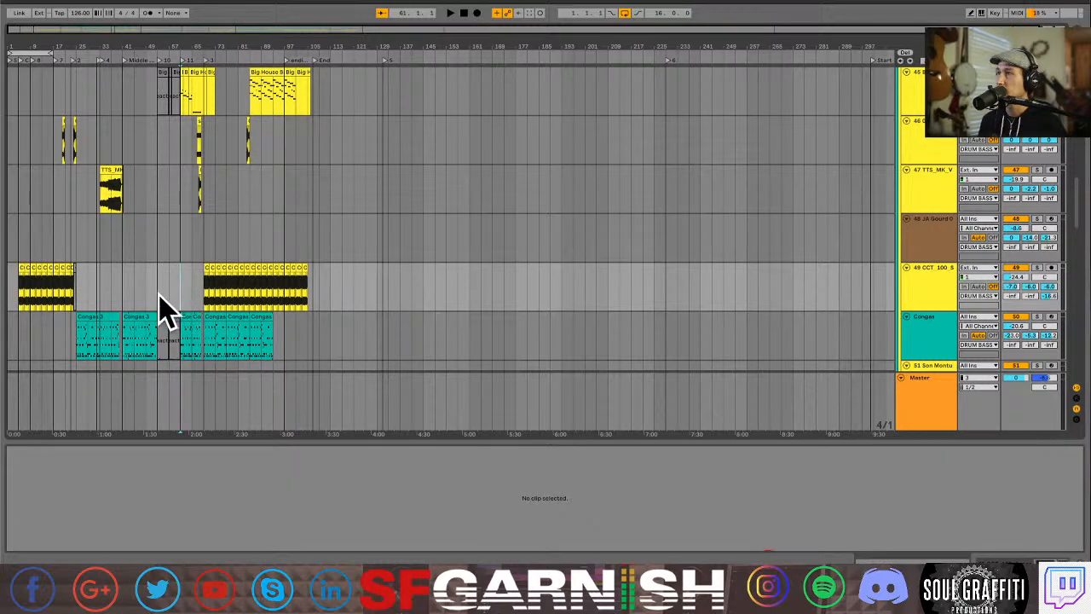
{"action": "key", "text": "ctrl+v"}
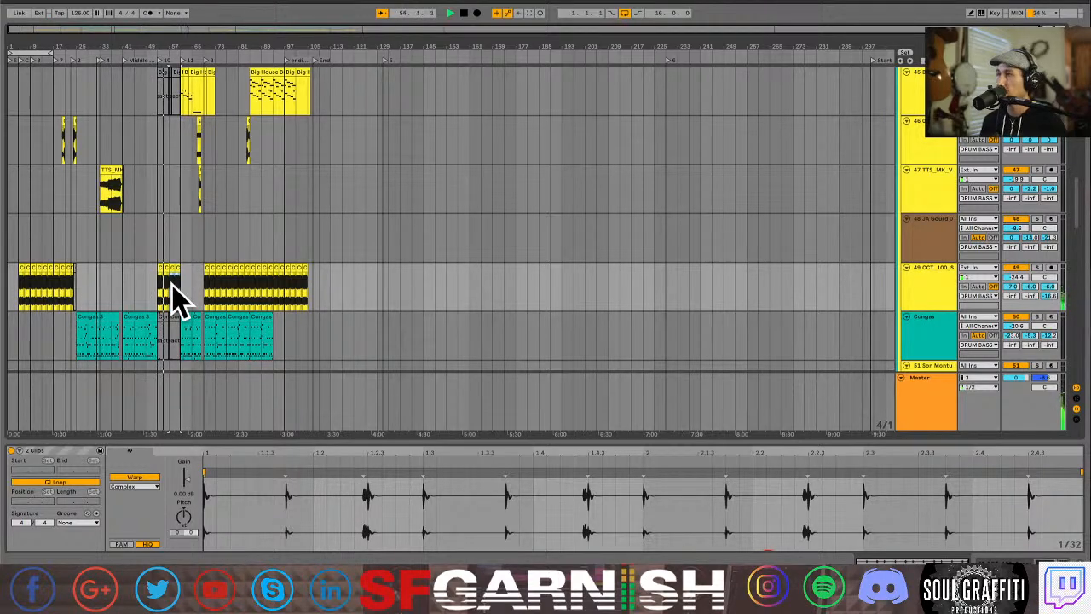
Reactivate the Congas clip from bar 57 to bar 61.
{"action": "scroll", "coordinate": [172, 285], "scroll_direction": "down", "scroll_amount": 3}
{"action": "left_click", "coordinate": [172, 239]}
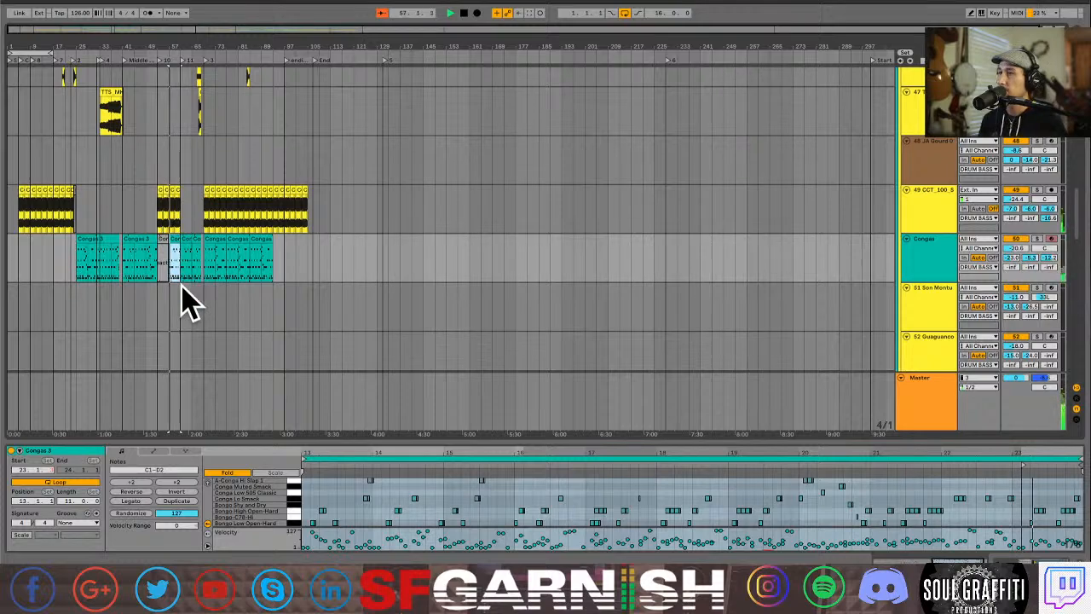
{"action": "scroll", "coordinate": [184, 303], "scroll_direction": "down", "scroll_amount": 4}
Duplicate the four snaps clips on track 49 from bars 53 to 61 so they continue through bar 69.
{"action": "scroll", "coordinate": [183, 298], "scroll_direction": "up", "scroll_amount": 7}
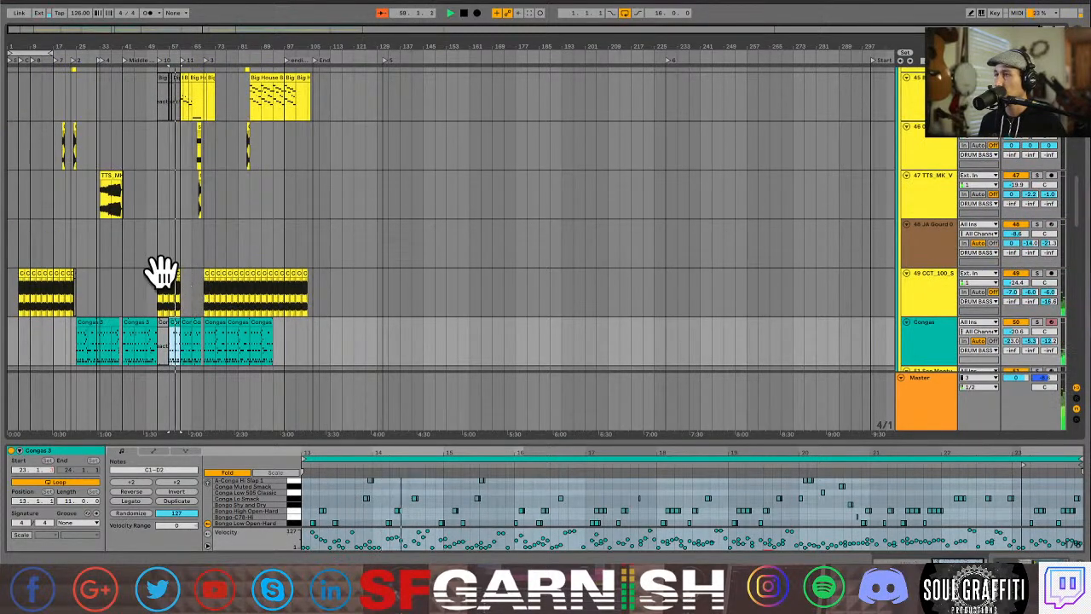
{"action": "left_click", "coordinate": [162, 274]}
{"action": "left_click", "coordinate": [176, 274], "text": "shift"}
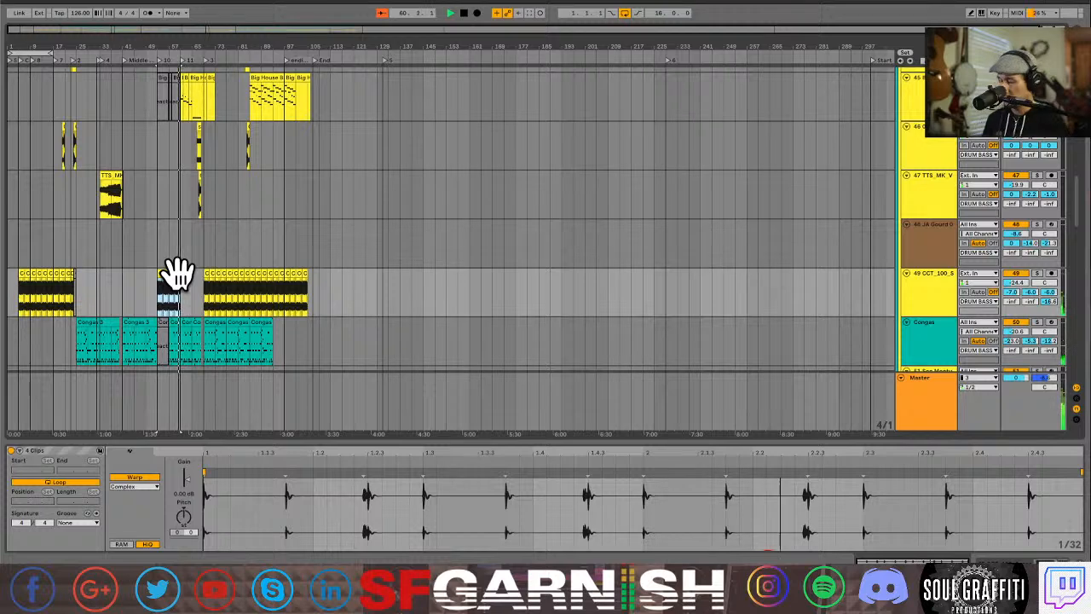
{"action": "key", "text": "ctrl+d"}
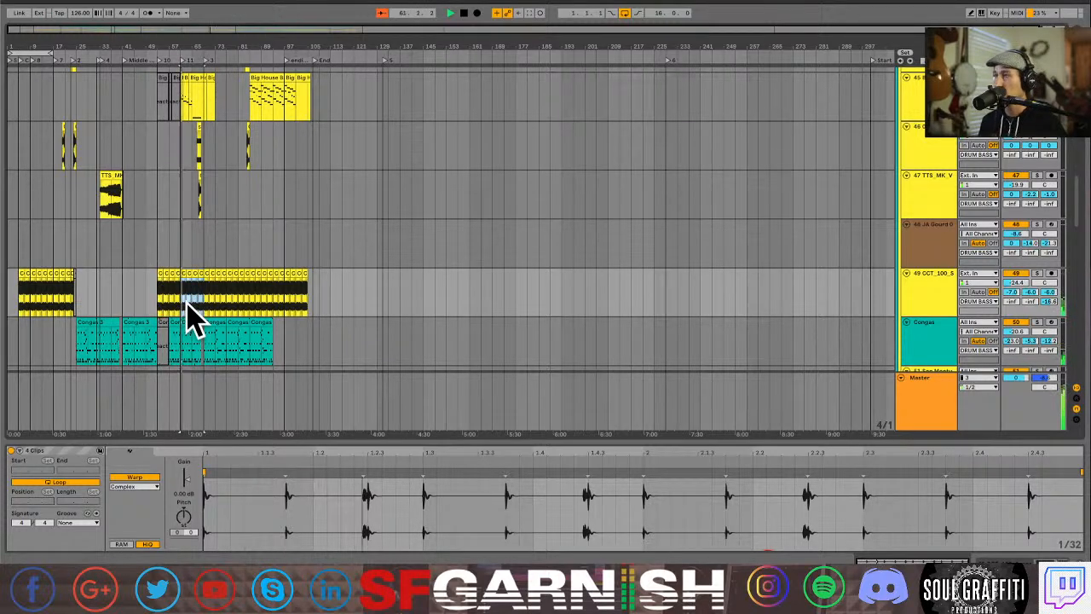
{"action": "scroll", "coordinate": [194, 317], "scroll_direction": "up", "scroll_amount": 3}
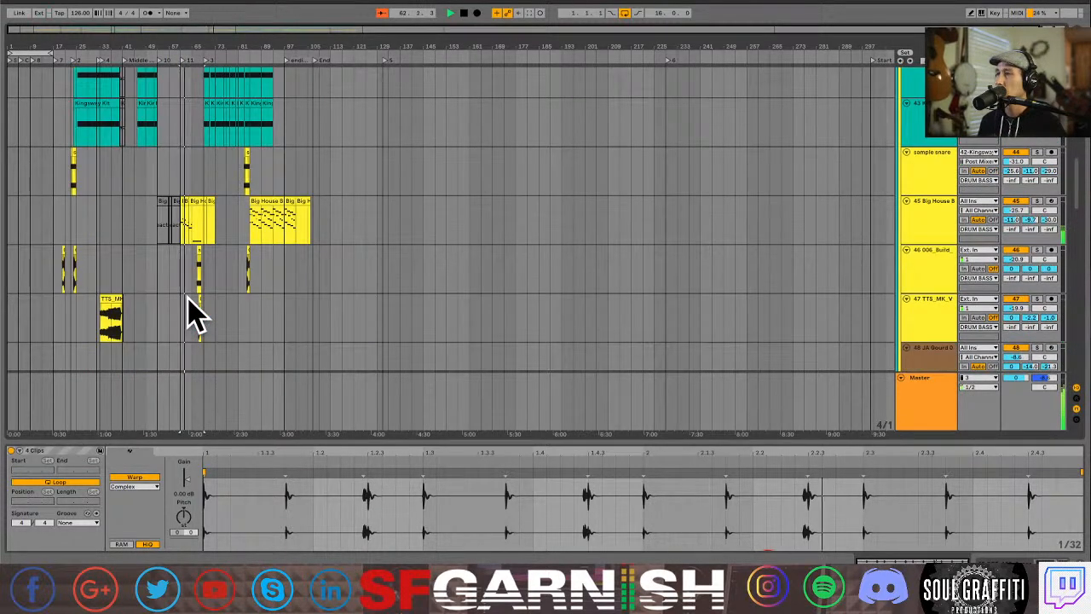
Play on through the second build-up and drop, checking the drum, percussion and riser tracks for parts to add or change.
{"action": "scroll", "coordinate": [194, 317], "scroll_direction": "up", "scroll_amount": 4}
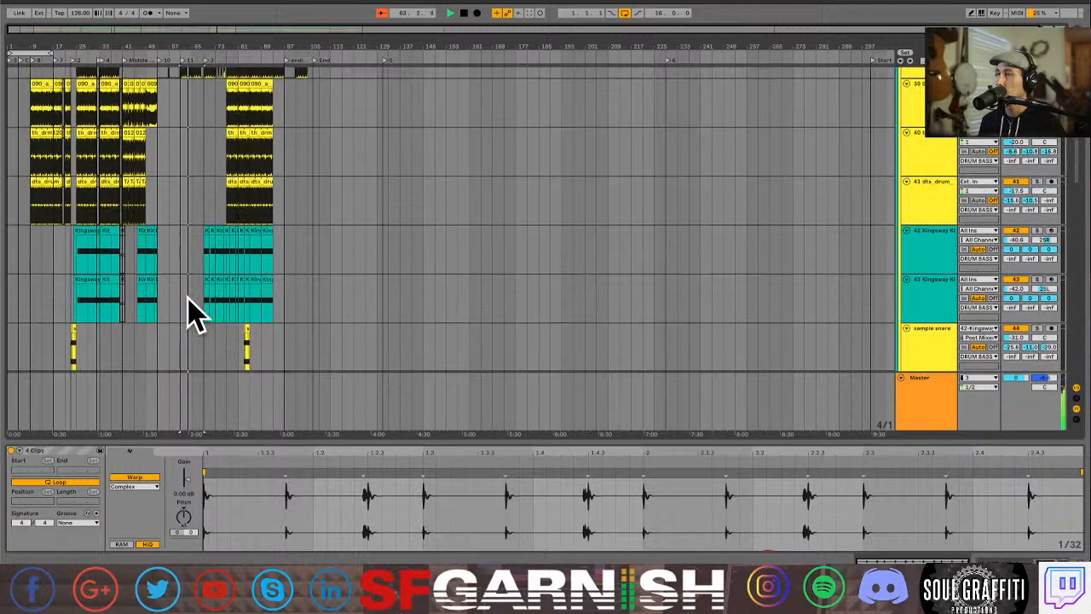
{"action": "scroll", "coordinate": [194, 317], "scroll_direction": "up", "scroll_amount": 3}
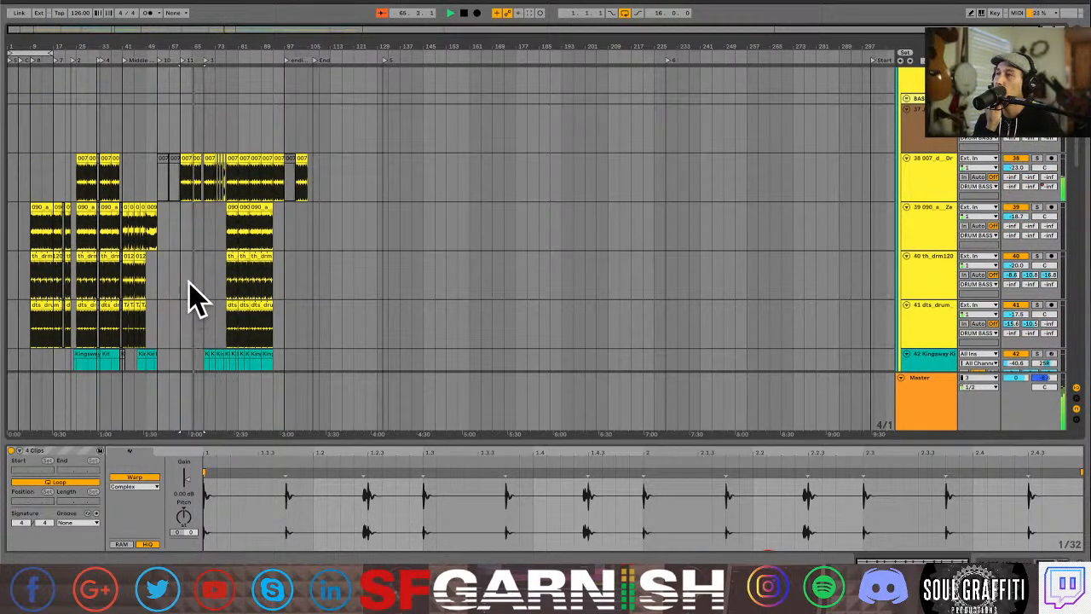
{"action": "scroll", "coordinate": [194, 298], "scroll_direction": "up", "scroll_amount": 10}
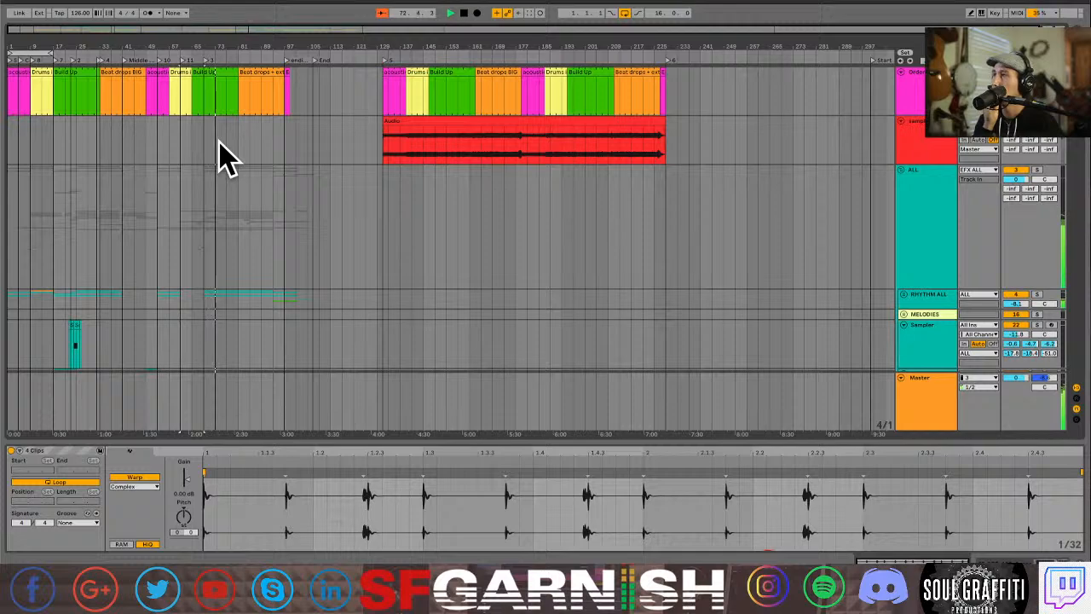
{"action": "scroll", "coordinate": [219, 157], "scroll_direction": "down", "scroll_amount": 15}
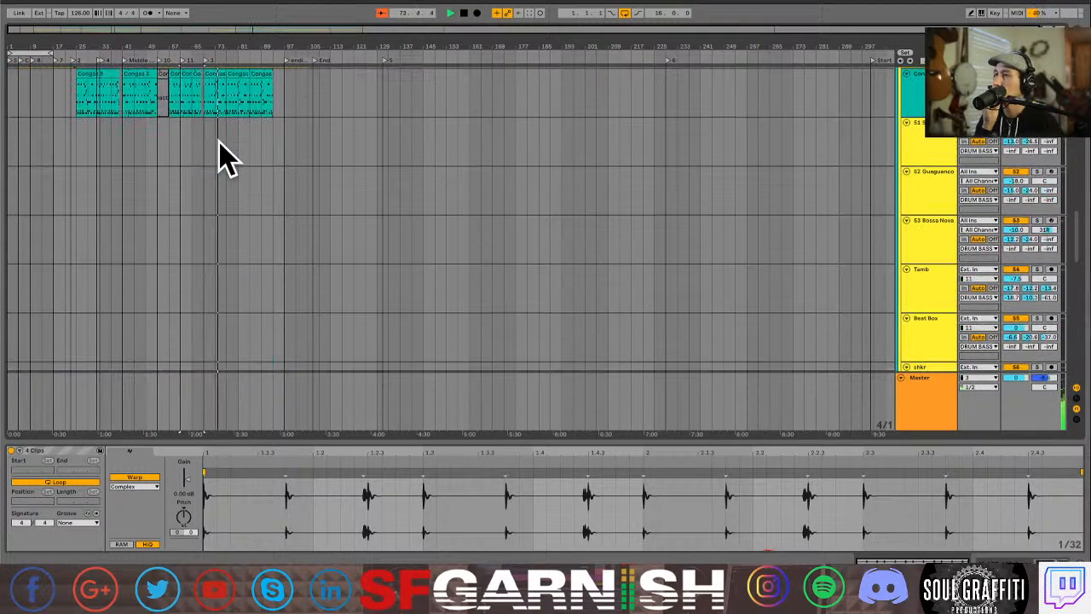
{"action": "scroll", "coordinate": [220, 158], "scroll_direction": "up", "scroll_amount": 5}
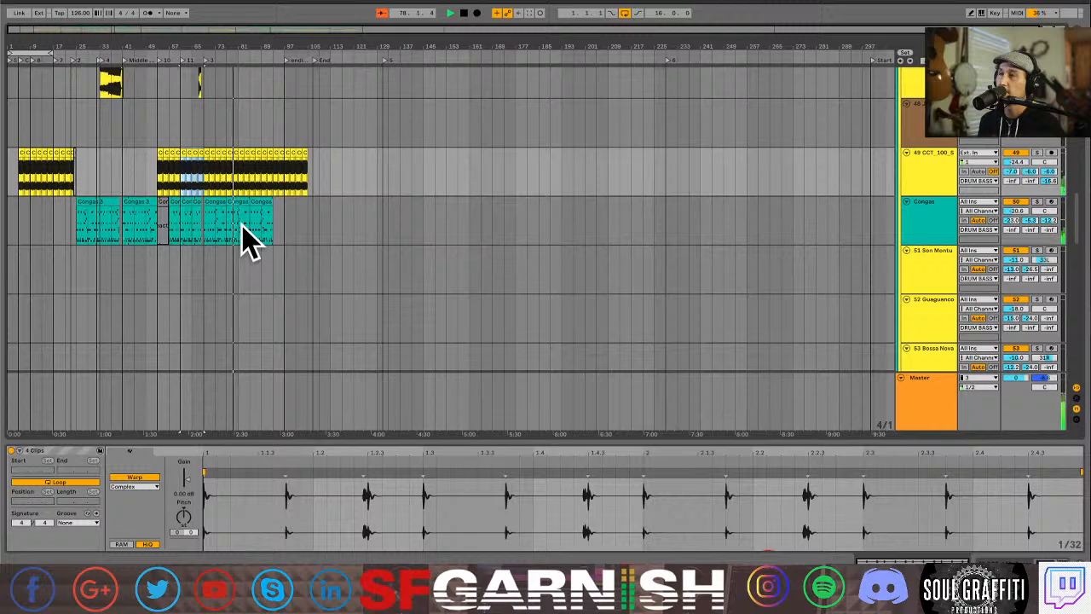
{"action": "scroll", "coordinate": [248, 238], "scroll_direction": "up", "scroll_amount": 8}
{"action": "scroll", "coordinate": [248, 238], "scroll_direction": "up", "scroll_amount": 3}
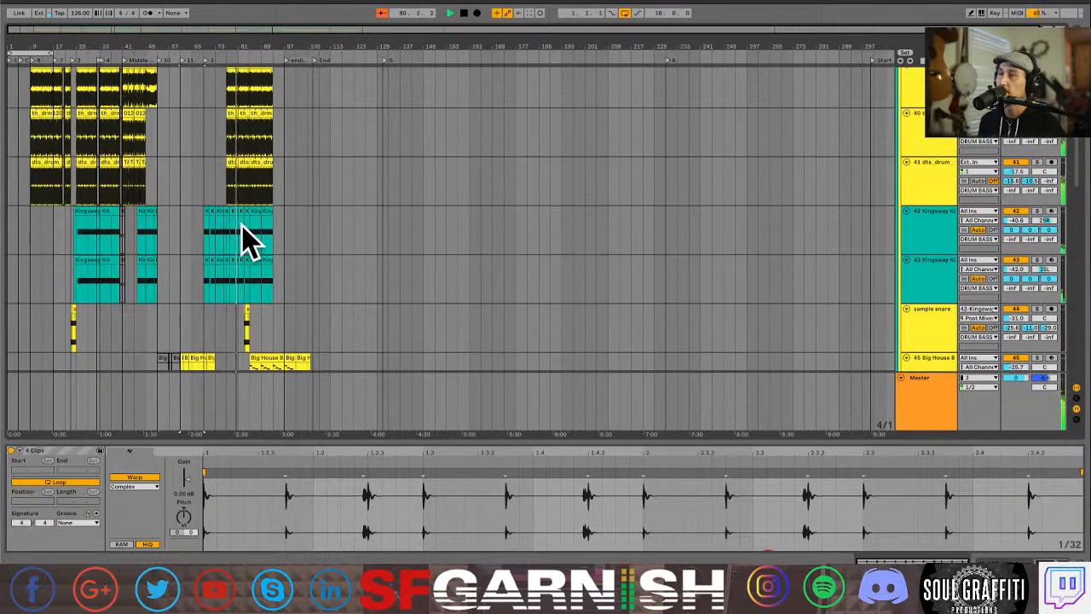
{"action": "scroll", "coordinate": [247, 238], "scroll_direction": "up", "scroll_amount": 5}
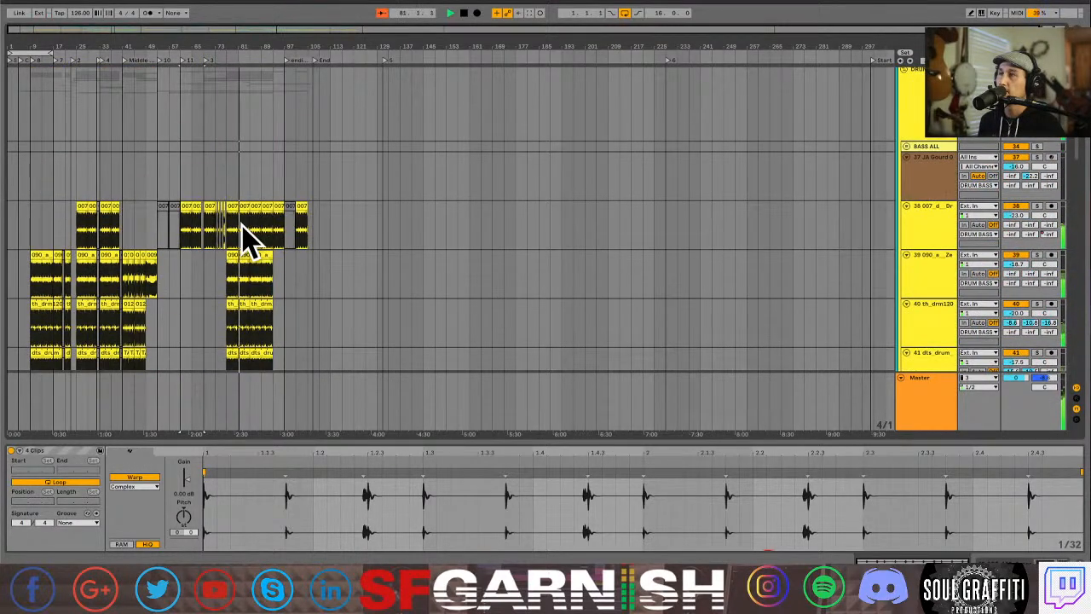
{"action": "scroll", "coordinate": [242, 235], "scroll_direction": "down", "scroll_amount": 15}
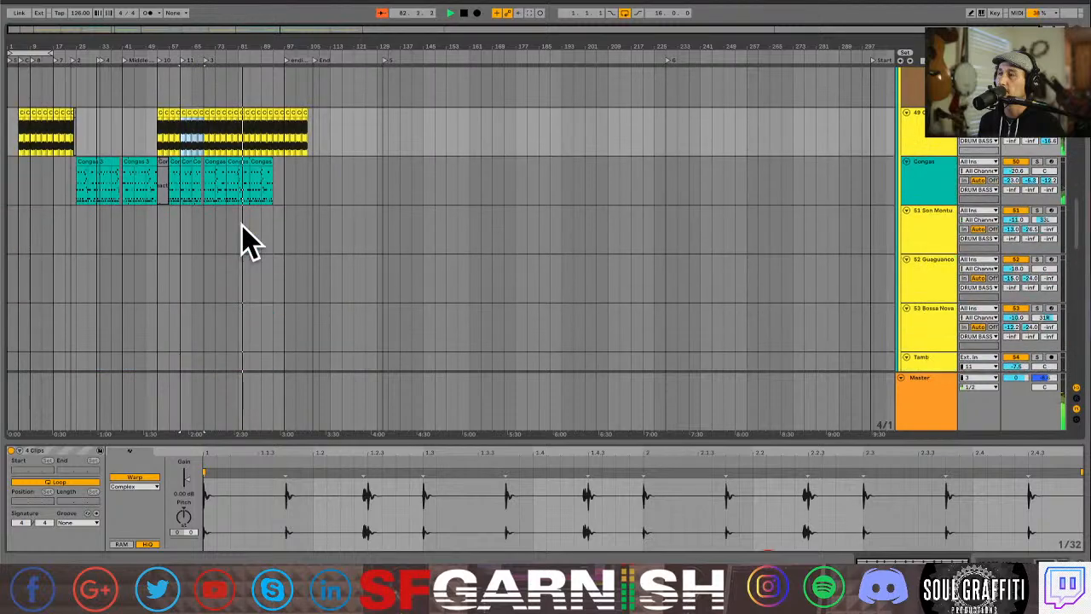
{"action": "scroll", "coordinate": [189, 231], "scroll_direction": "down", "scroll_amount": 15}
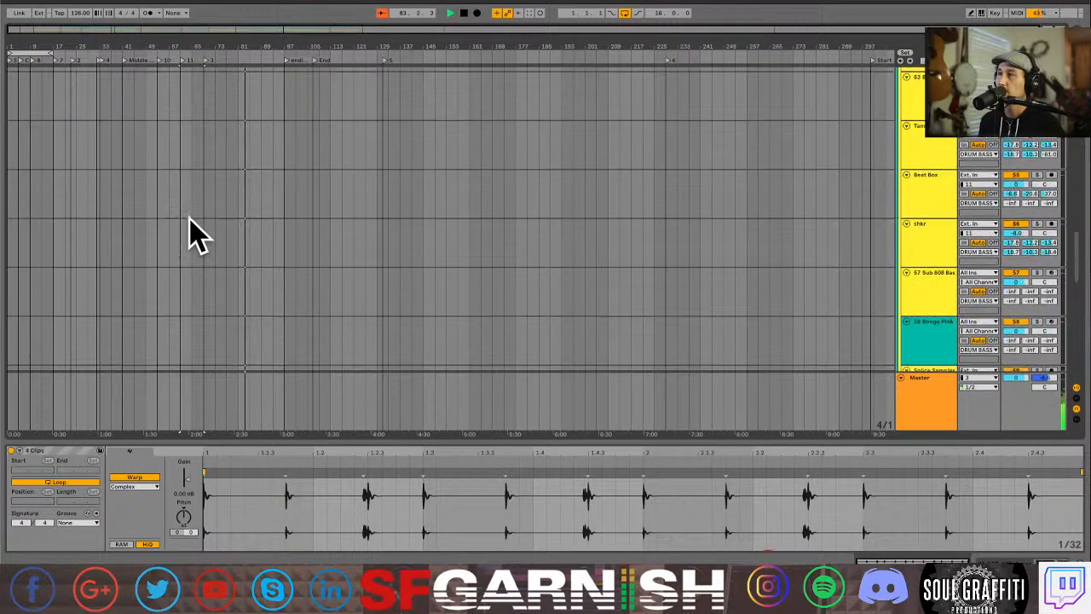
{"action": "scroll", "coordinate": [189, 231], "scroll_direction": "down", "scroll_amount": 5}
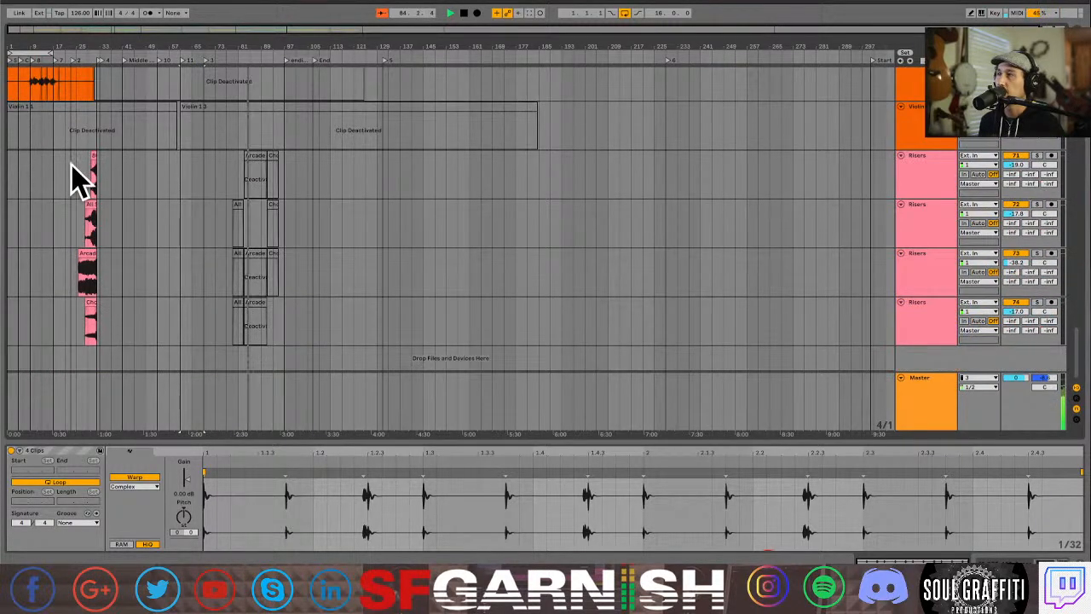
Copy the four riser clips before bar 33 on tracks 71 to 74, and add a locator at bar 85 for the second drop.
{"action": "left_click_drag", "start_coordinate": [76, 176], "coordinate": [98, 328]}
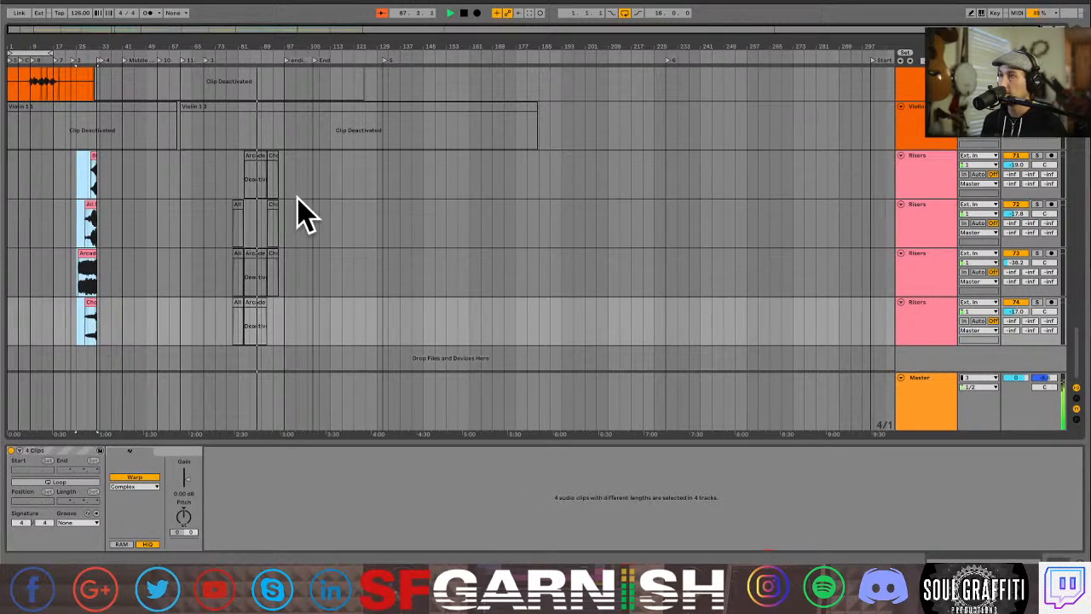
{"action": "key", "text": "plus"}
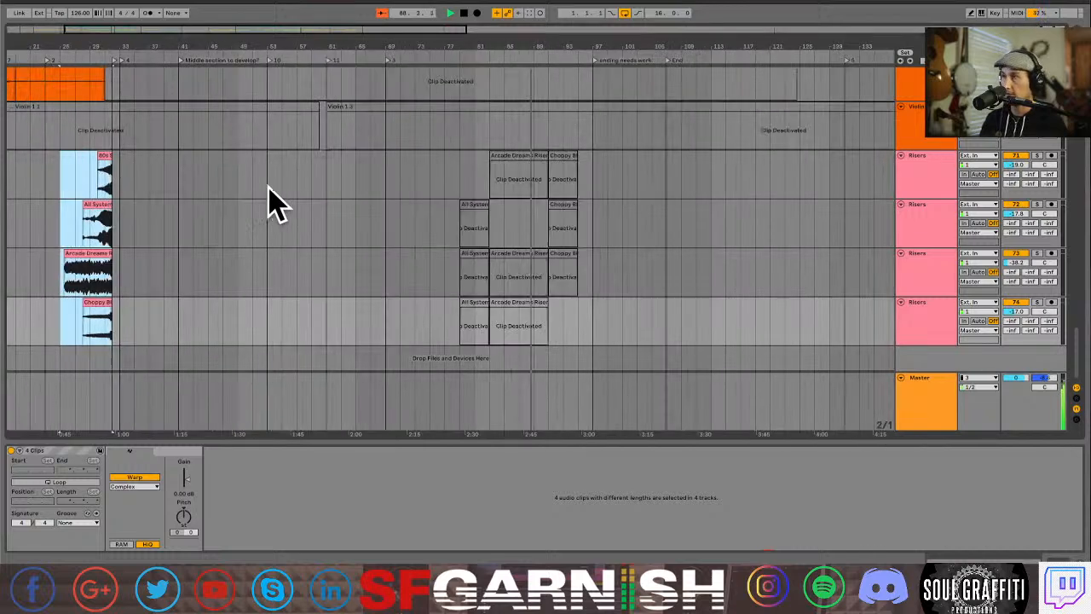
{"action": "left_click", "coordinate": [535, 183]}
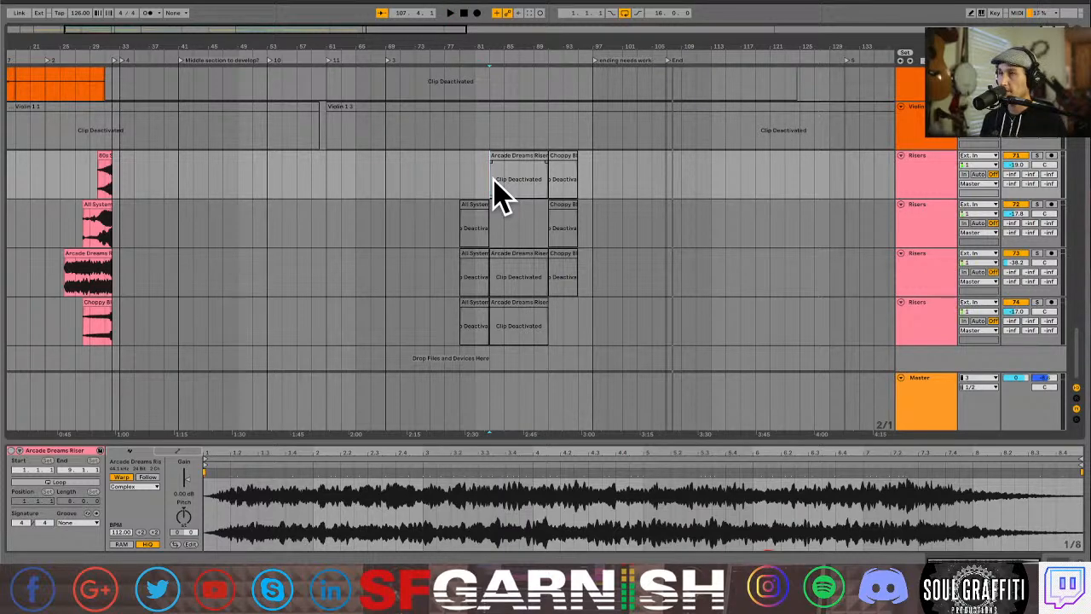
{"action": "left_click", "coordinate": [467, 190]}
{"action": "key", "text": "space"}
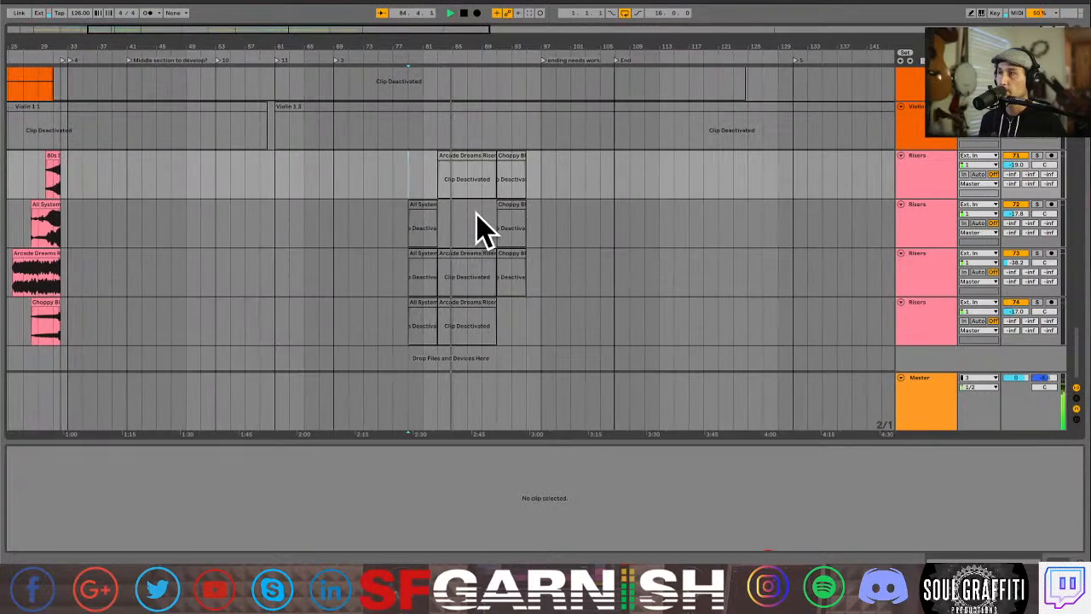
{"action": "left_click", "coordinate": [450, 184]}
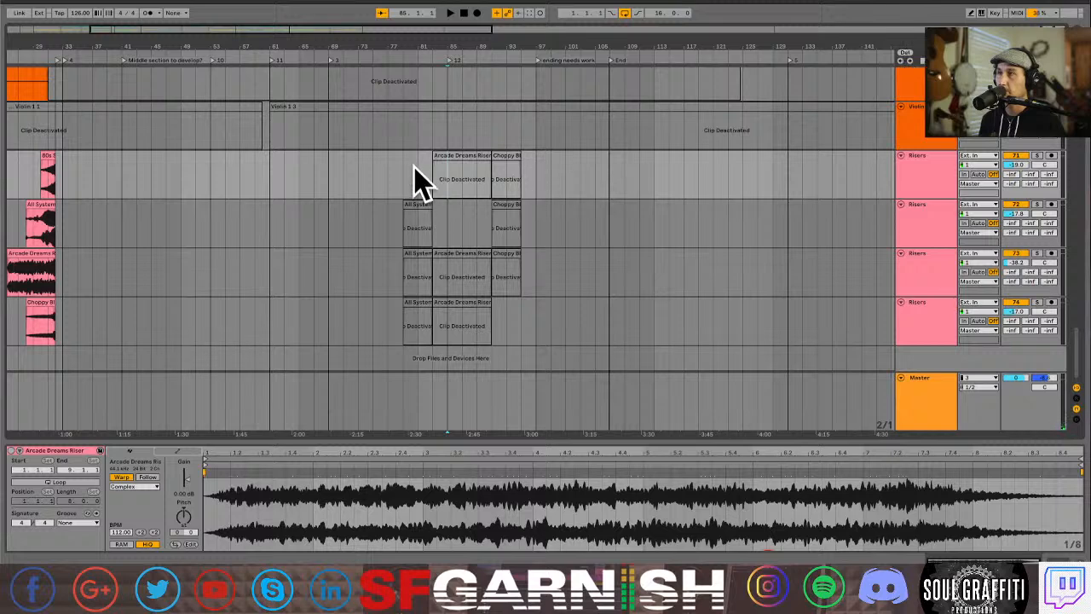
Paste the copied risers so they end at bar 85, and lower the volume of riser track 72 to -26.1 dB.
{"action": "left_click", "coordinate": [391, 186]}
{"action": "key", "text": "ctrl+v"}
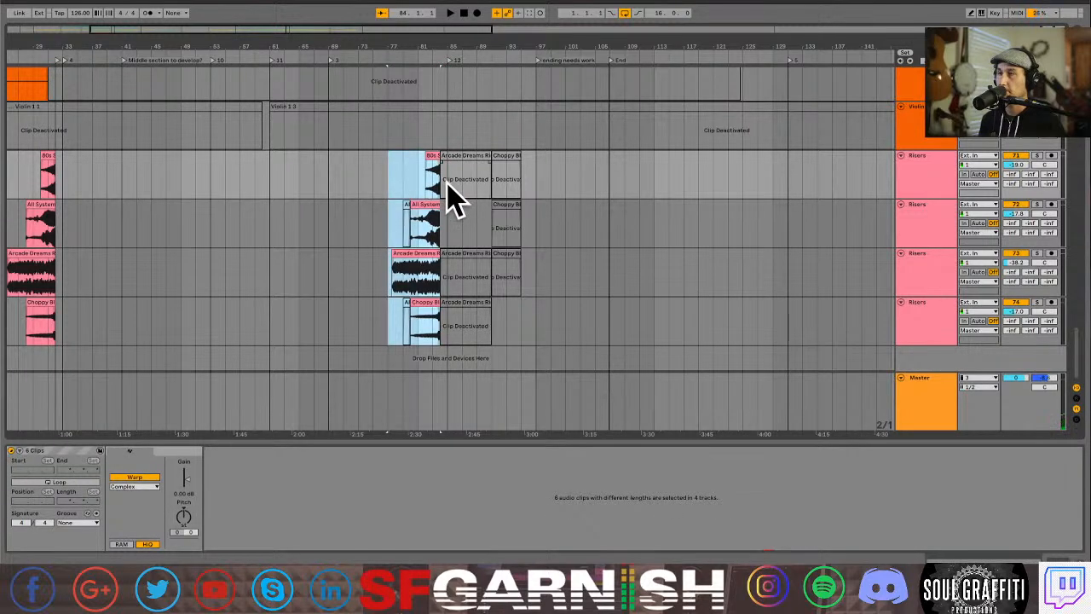
{"action": "key", "text": "plus"}
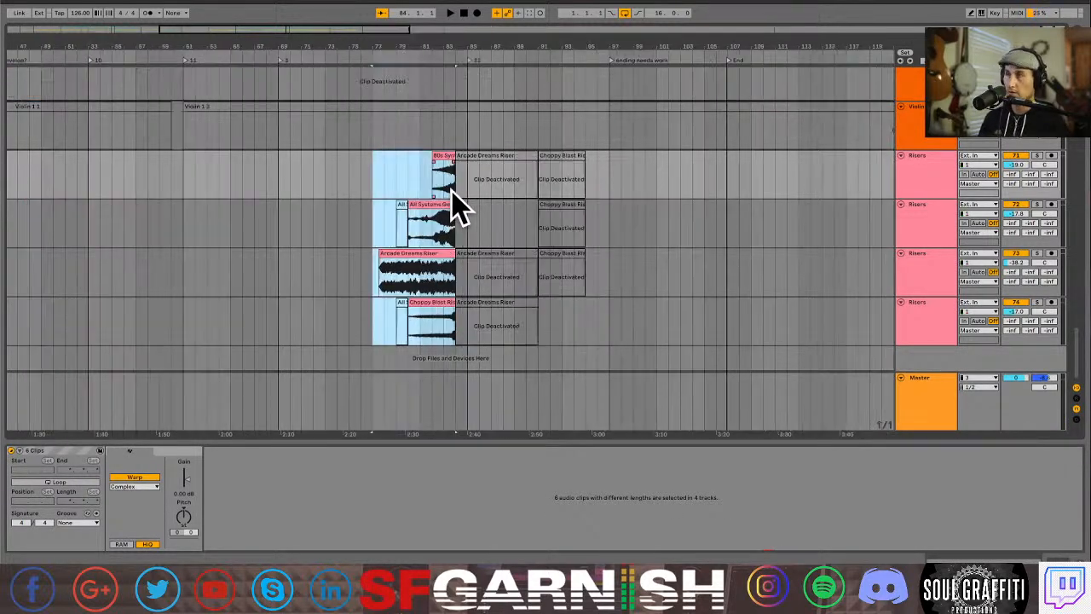
{"action": "left_click_drag", "start_coordinate": [443, 154], "coordinate": [451, 150]}
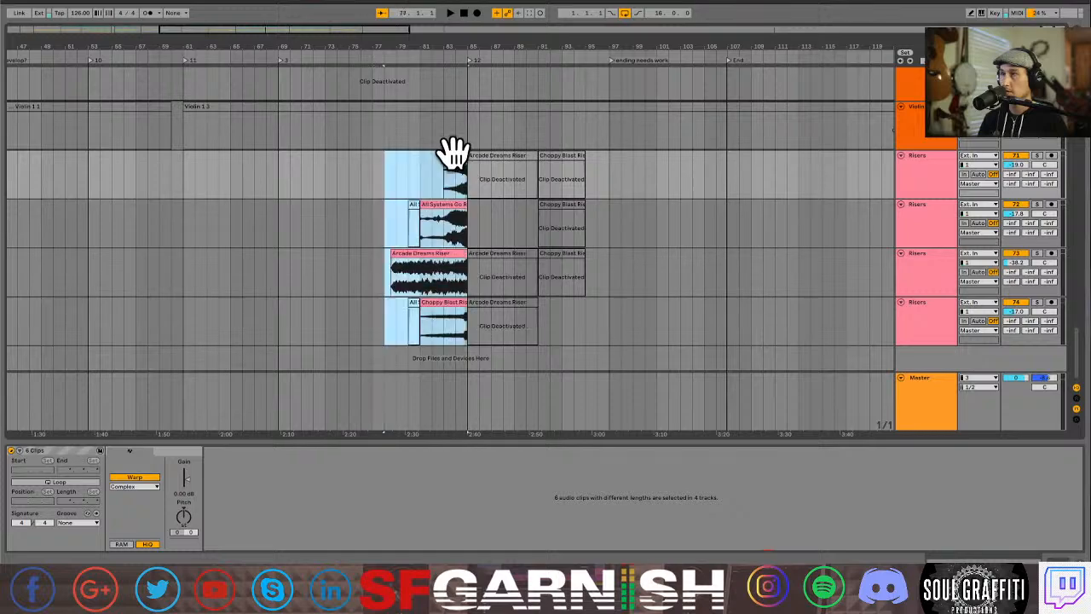
{"action": "left_click", "coordinate": [389, 195]}
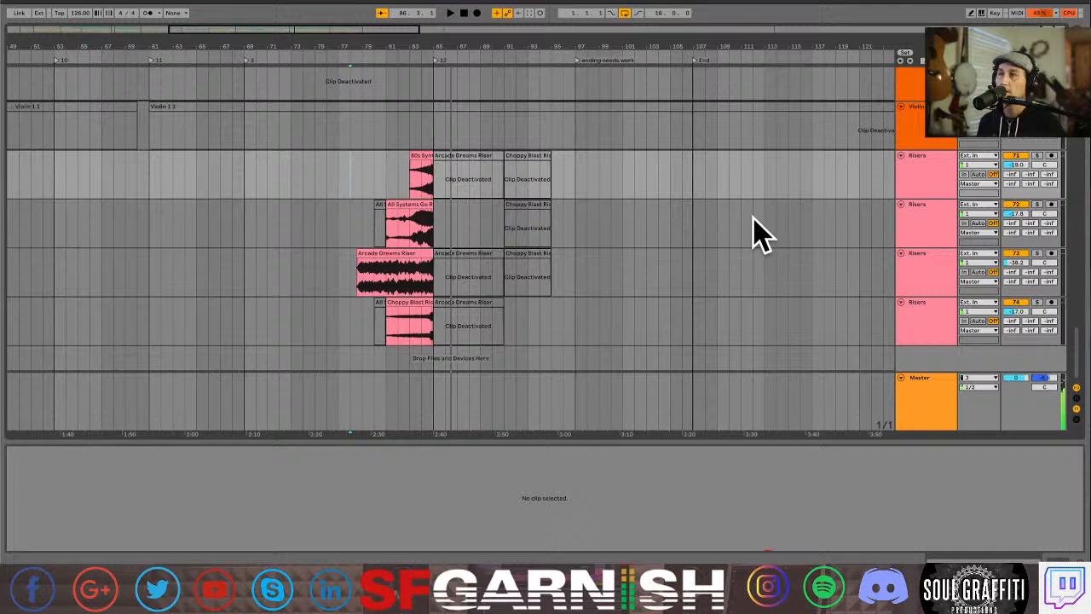
{"action": "left_click", "coordinate": [424, 237]}
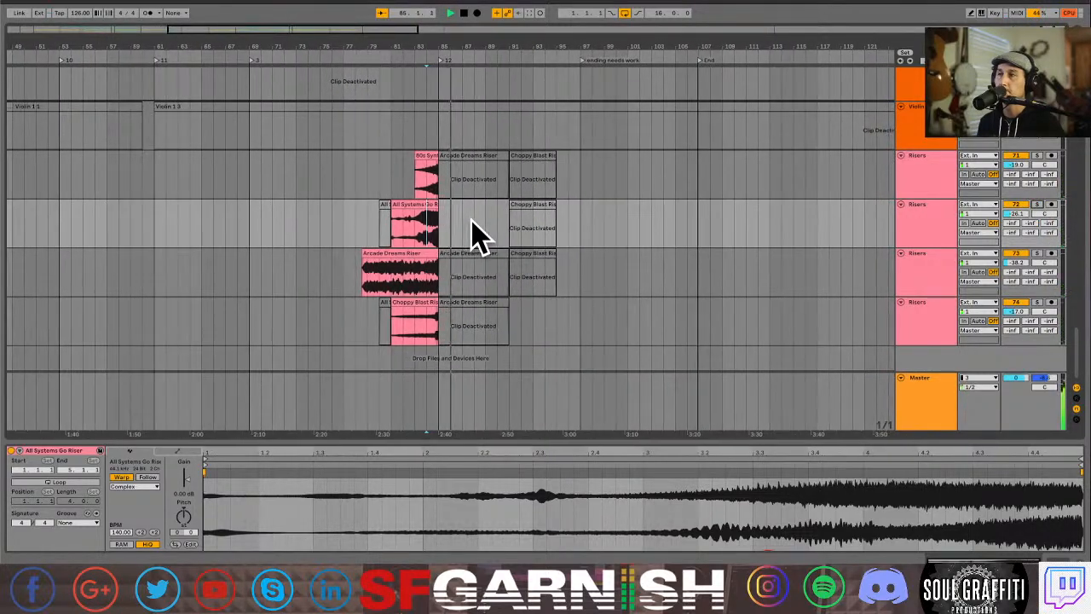
Play the second drop through to the ending and review the drum, percussion and effects tracks against the section map.
{"action": "scroll", "coordinate": [482, 235], "scroll_direction": "down", "scroll_amount": 5}
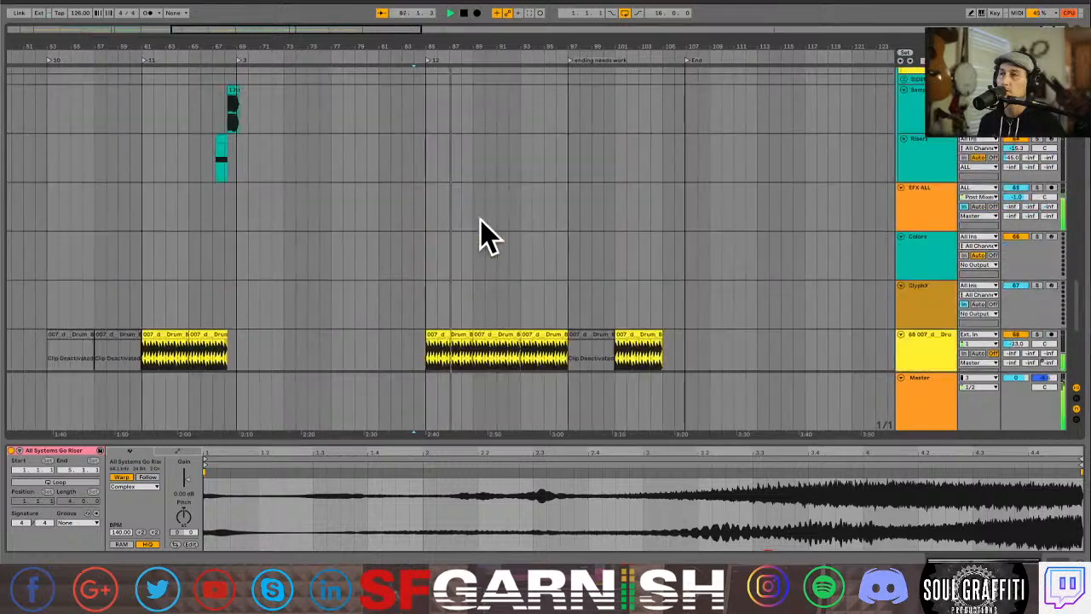
{"action": "scroll", "coordinate": [482, 236], "scroll_direction": "up", "scroll_amount": 10}
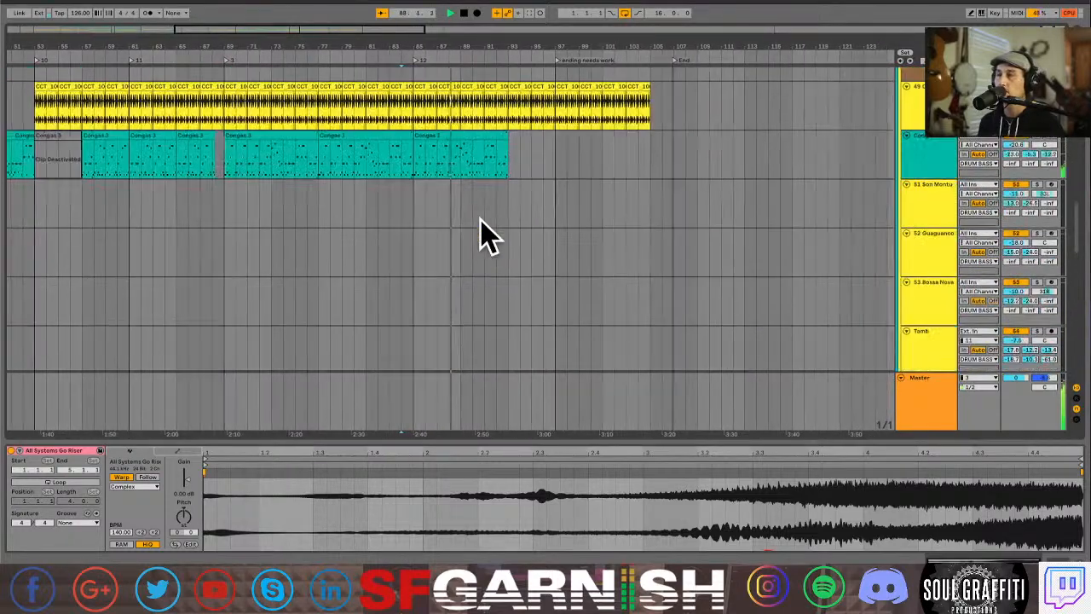
{"action": "scroll", "coordinate": [482, 235], "scroll_direction": "up", "scroll_amount": 5}
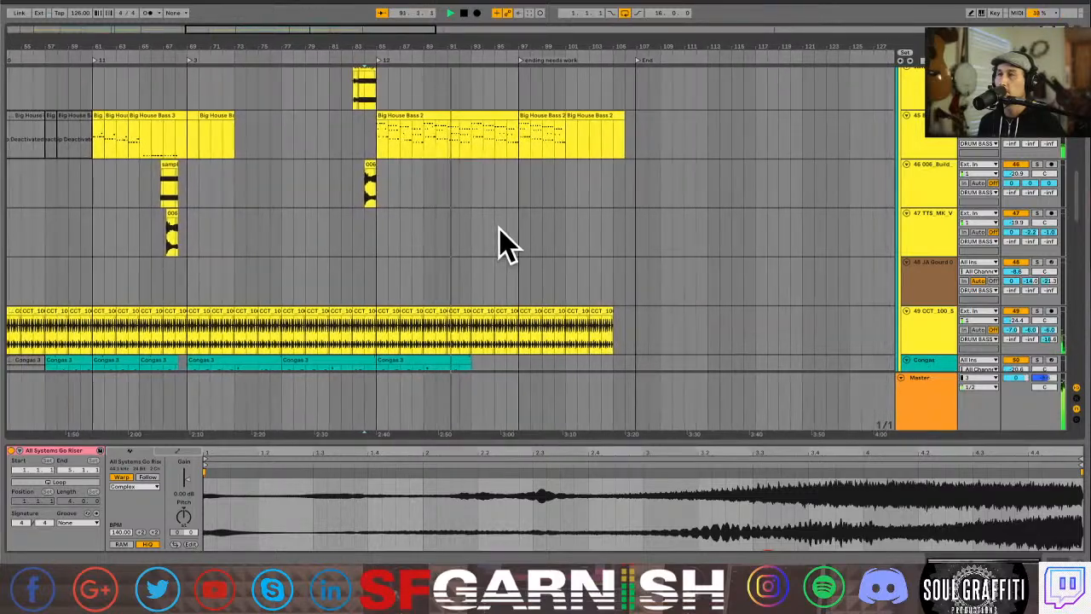
{"action": "scroll", "coordinate": [499, 244], "scroll_direction": "down", "scroll_amount": 5}
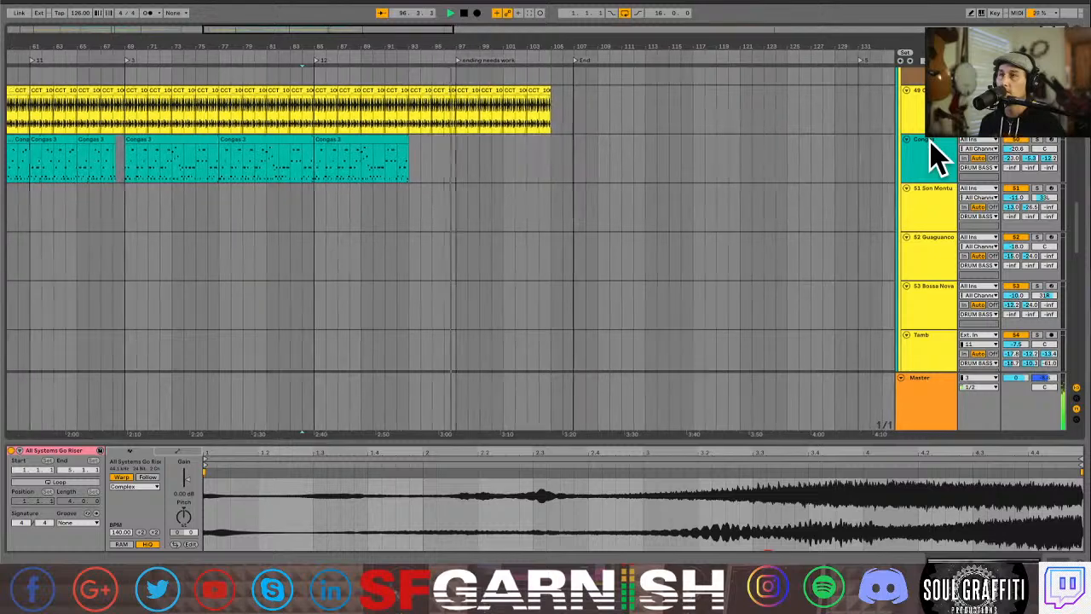
{"action": "scroll", "coordinate": [938, 158], "scroll_direction": "down", "scroll_amount": 10}
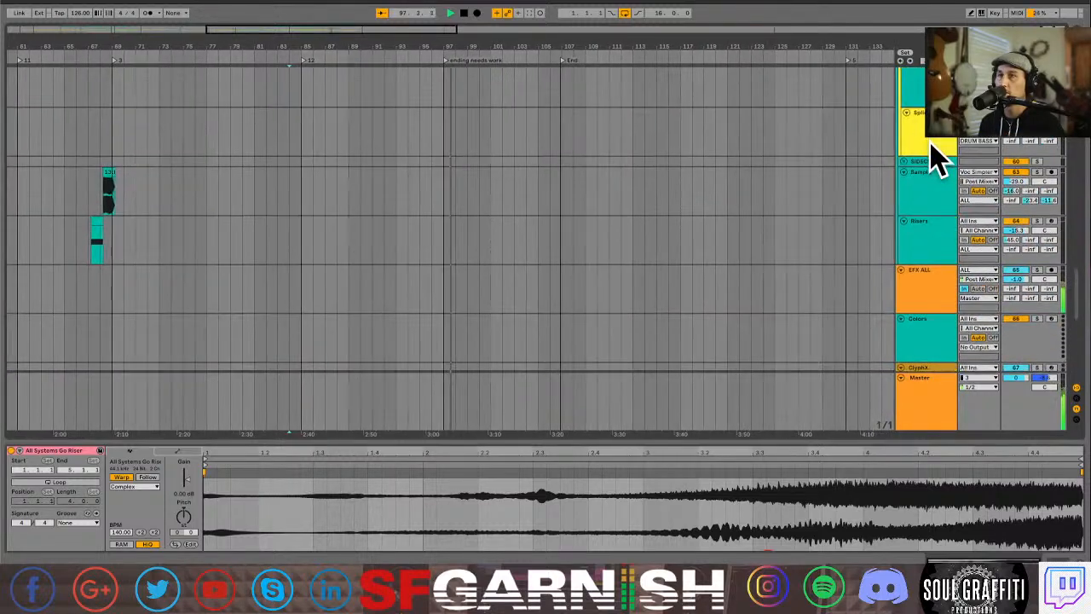
{"action": "scroll", "coordinate": [937, 153], "scroll_direction": "up", "scroll_amount": 3}
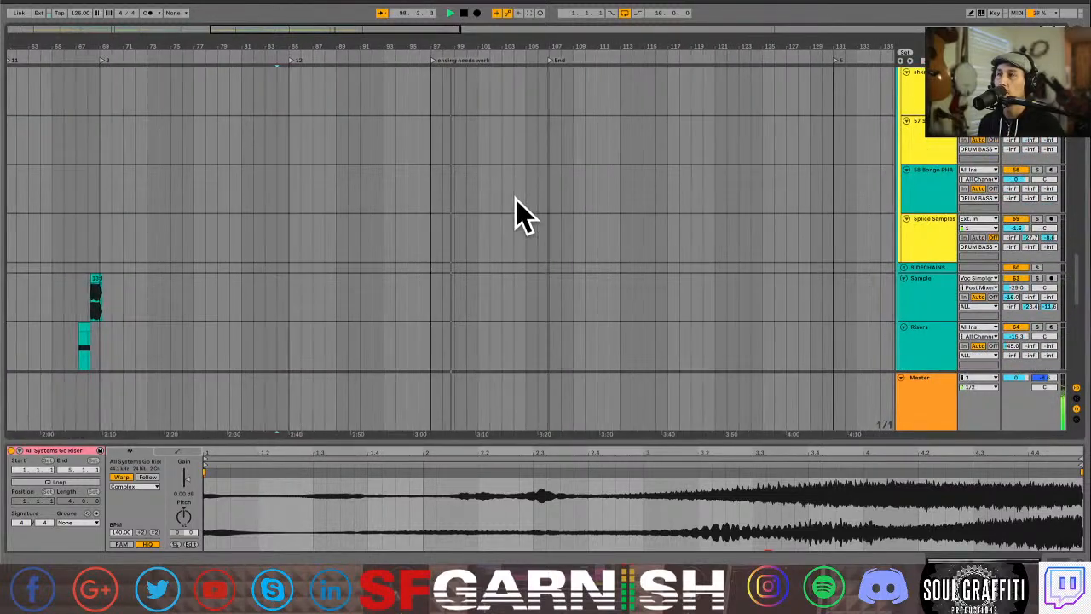
{"action": "scroll", "coordinate": [501, 218], "scroll_direction": "up", "scroll_amount": 10}
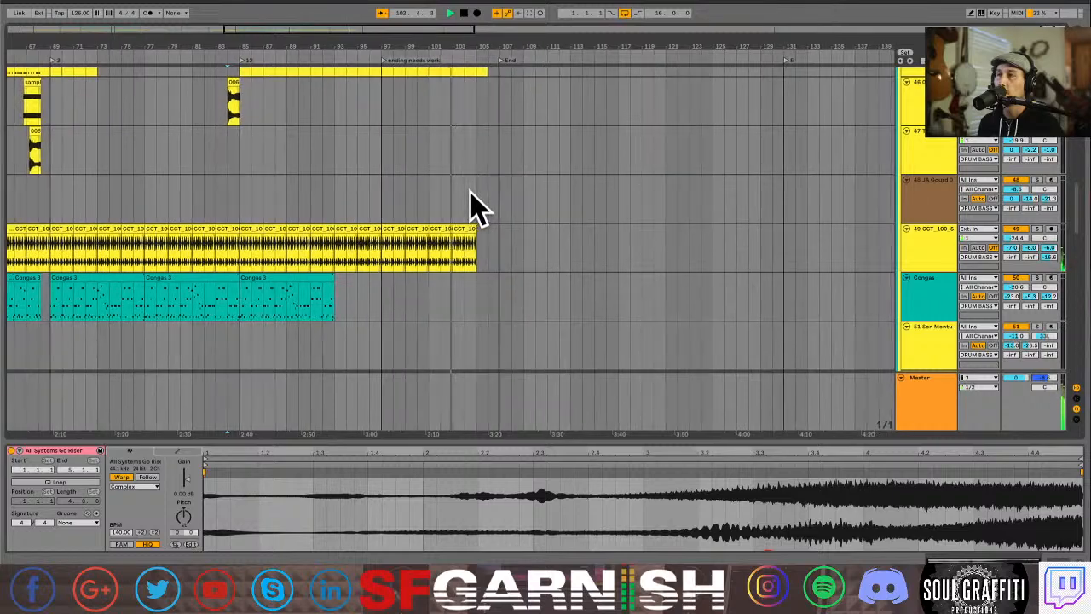
{"action": "left_click", "coordinate": [351, 196]}
{"action": "scroll", "coordinate": [351, 196], "scroll_direction": "down", "scroll_amount": 3}
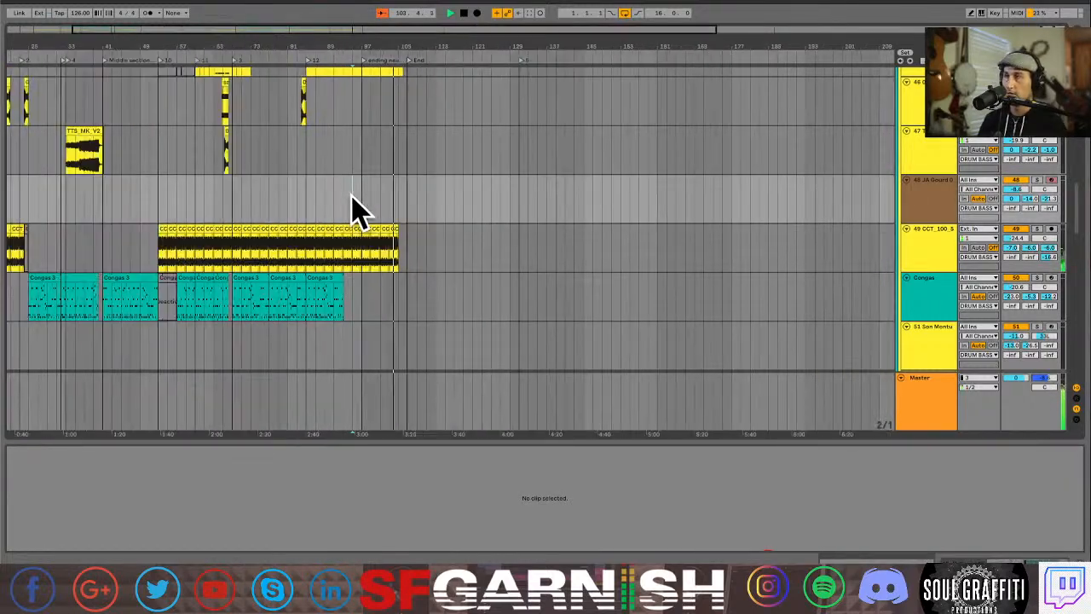
{"action": "scroll", "coordinate": [351, 209], "scroll_direction": "down", "scroll_amount": 2}
{"action": "scroll", "coordinate": [351, 209], "scroll_direction": "up", "scroll_amount": 10}
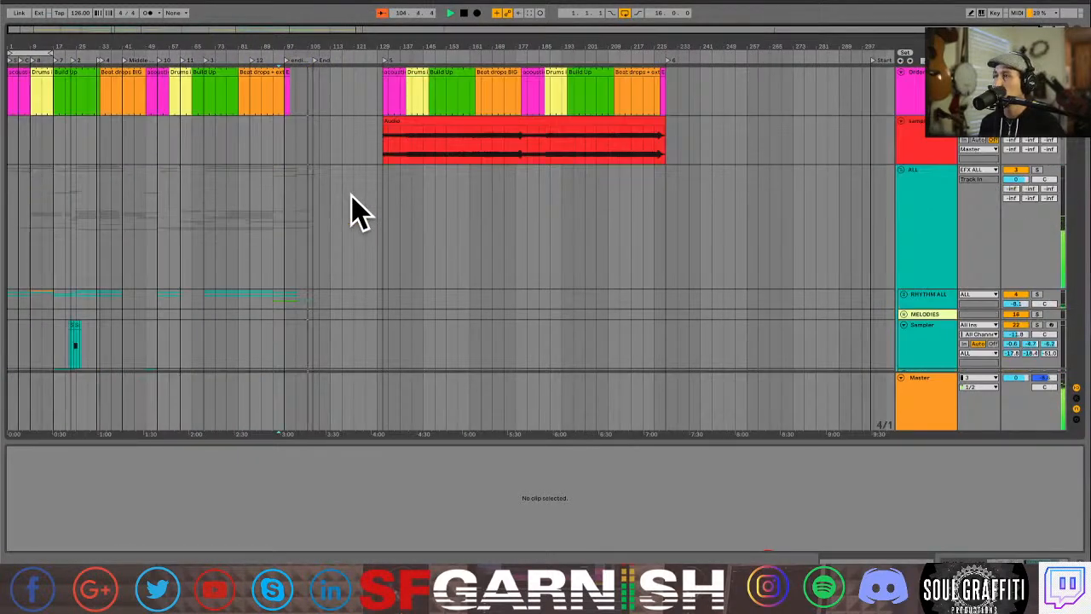
{"action": "key", "text": "space"}
Duplicate the Order section-map track and rename the copy so its name starts with "Our".
{"action": "left_click", "coordinate": [21, 152]}
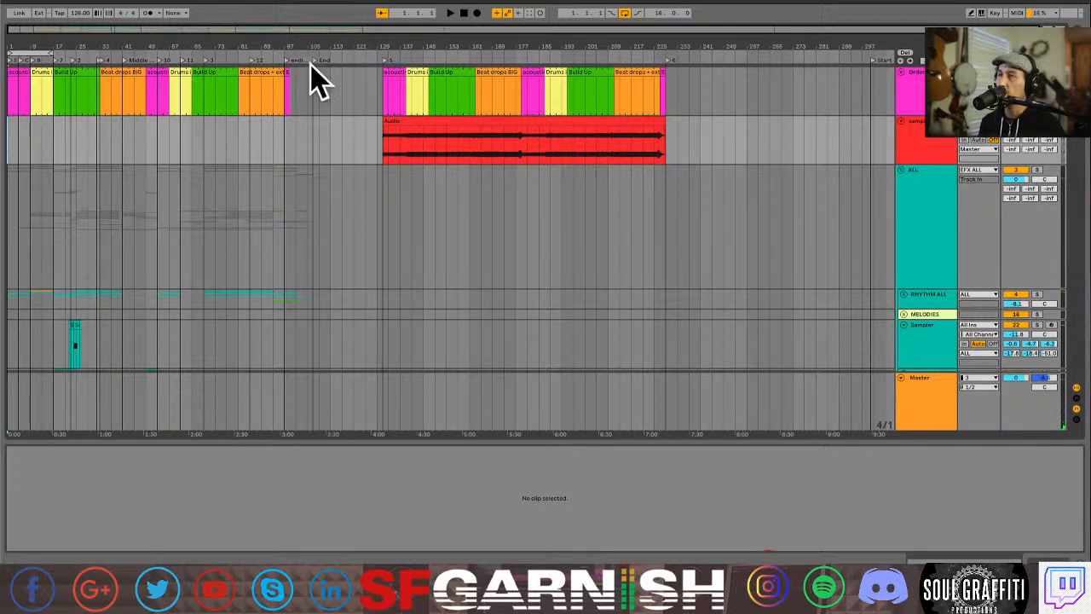
{"action": "left_click", "coordinate": [922, 94]}
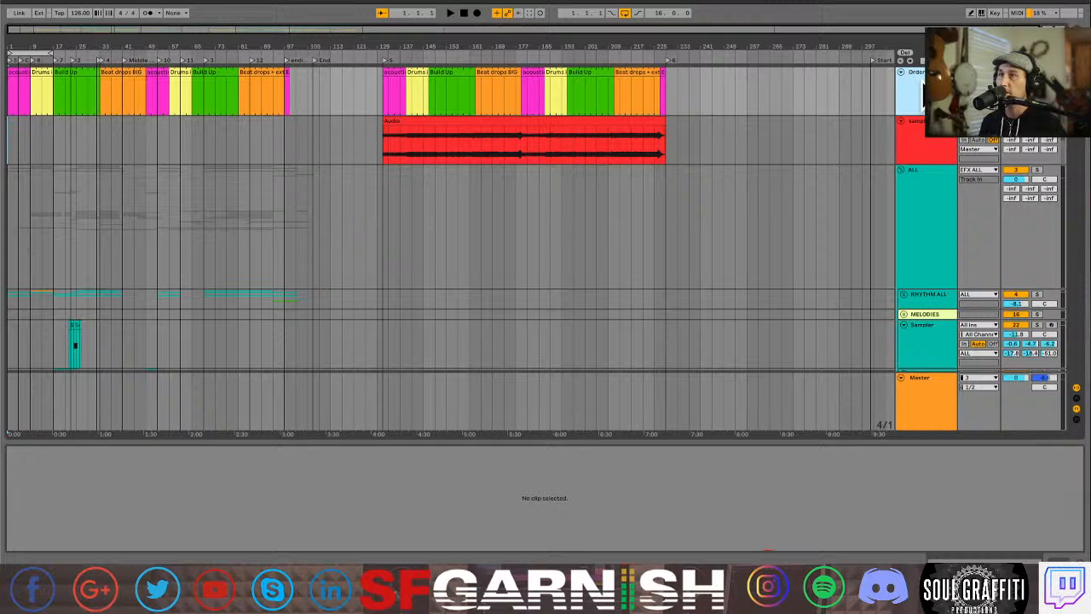
{"action": "key", "text": "ctrl+d"}
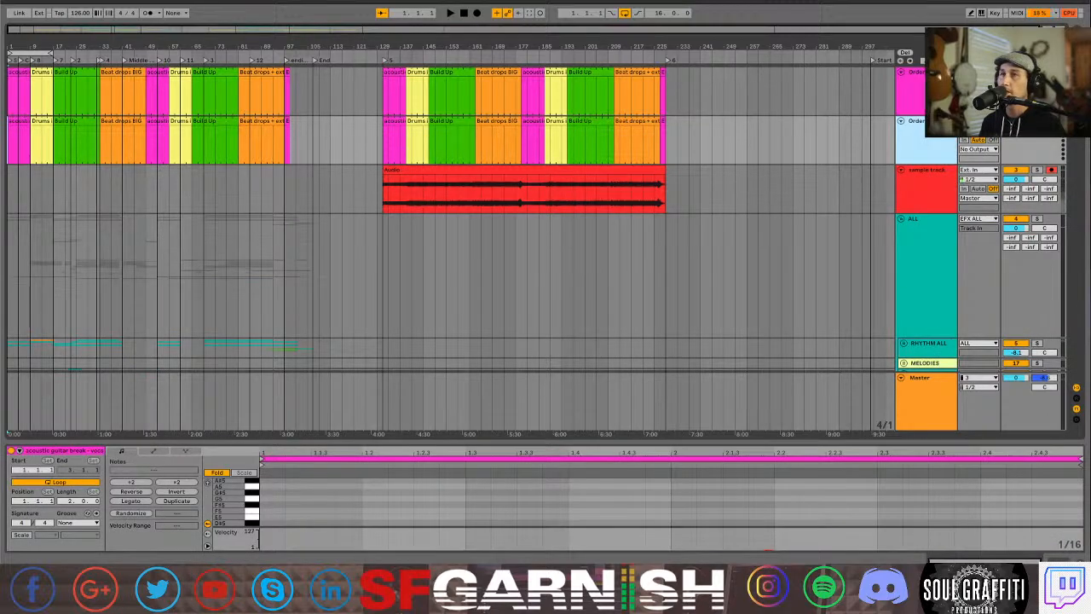
{"action": "left_click", "coordinate": [922, 94]}
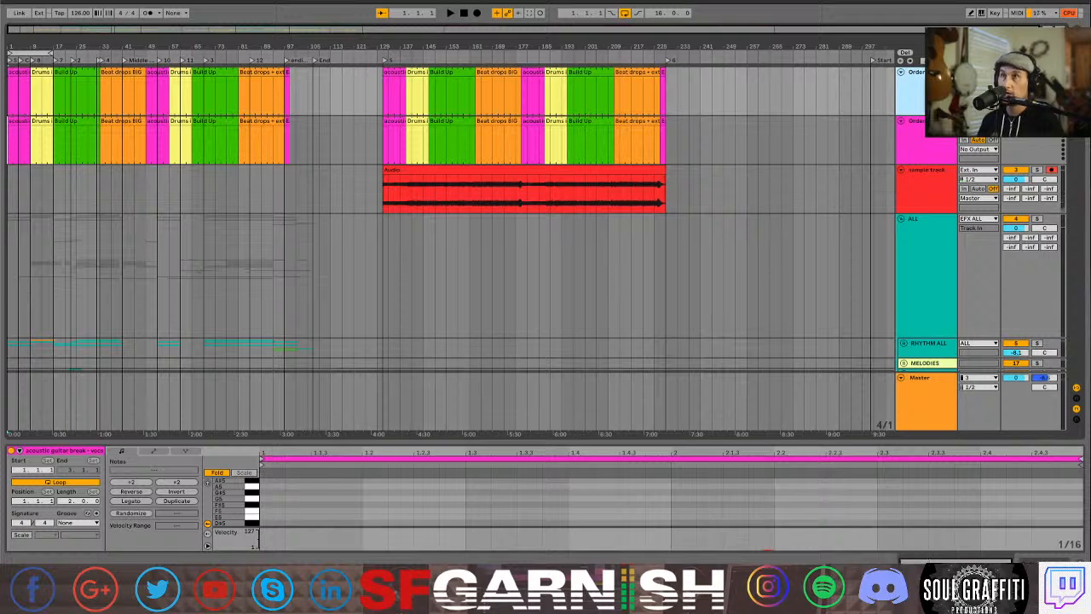
{"action": "left_click", "coordinate": [942, 143]}
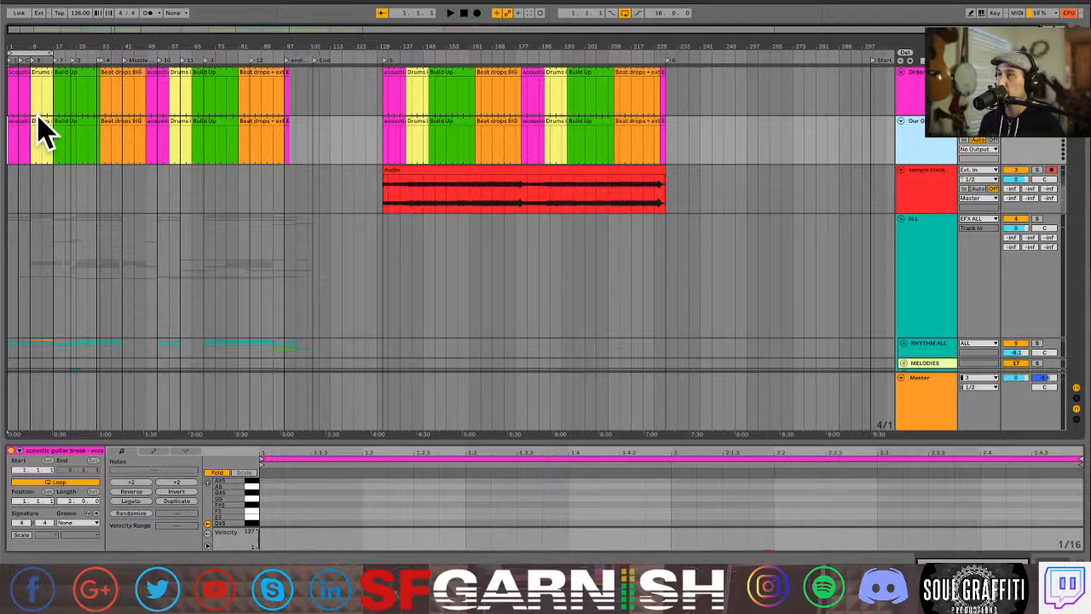
Start playback in the Our section map and rename its first Build Up clip at bar 17 to Lead Jam.
{"action": "left_click", "coordinate": [34, 153]}
{"action": "left_click", "coordinate": [51, 146]}
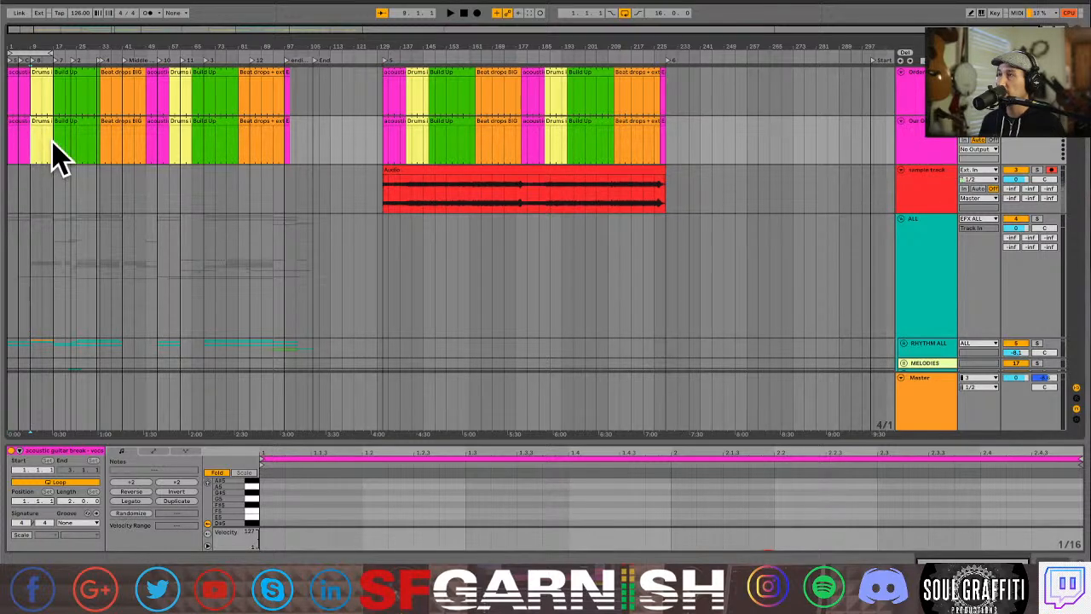
{"action": "key", "text": "space"}
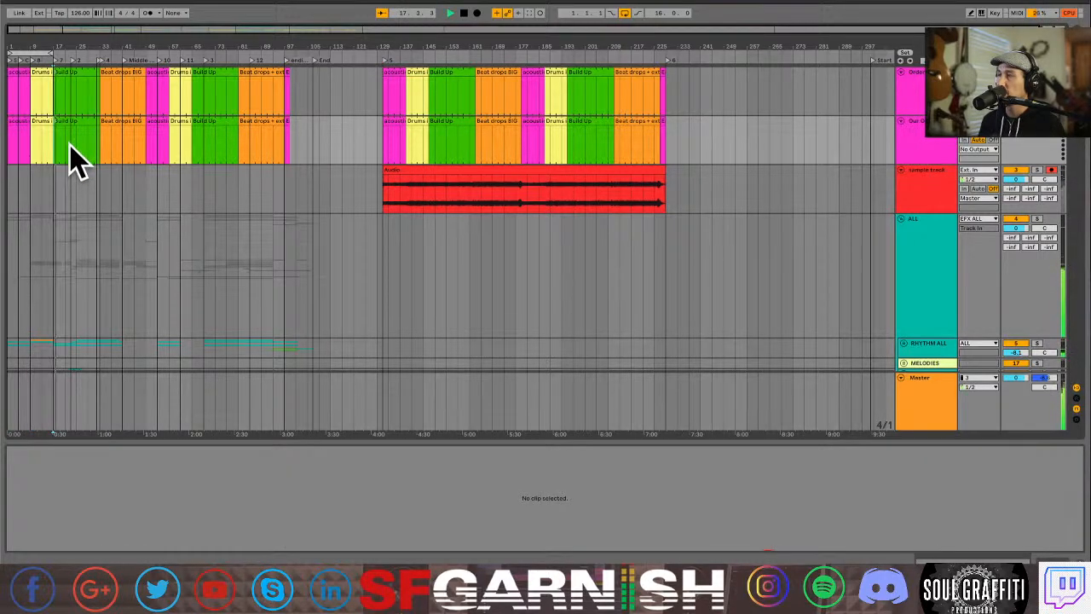
{"action": "scroll", "coordinate": [70, 144], "scroll_direction": "down", "scroll_amount": 2}
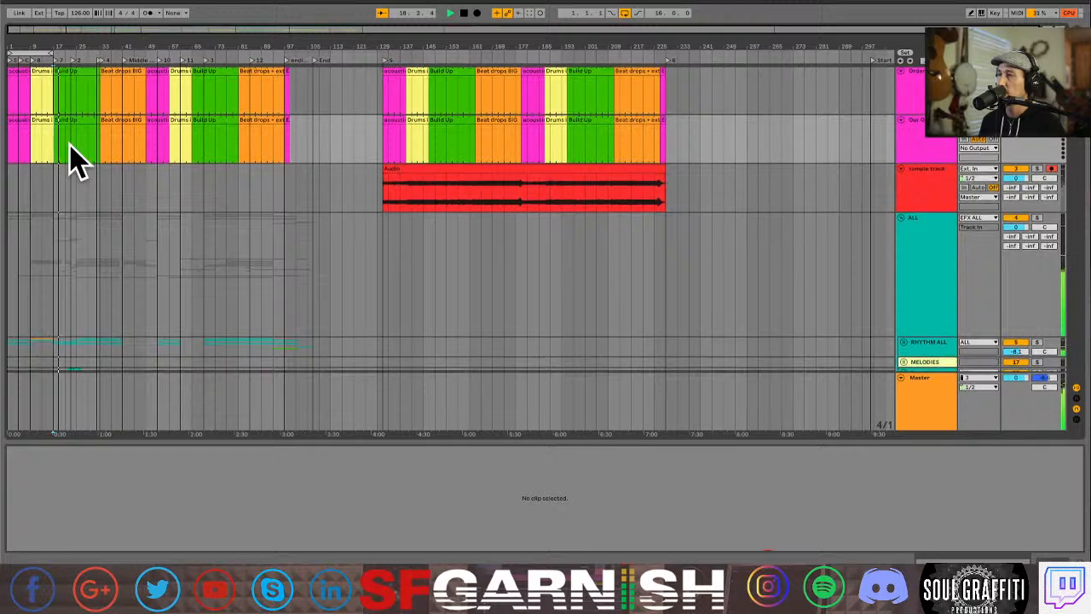
{"action": "left_click", "coordinate": [71, 97]}
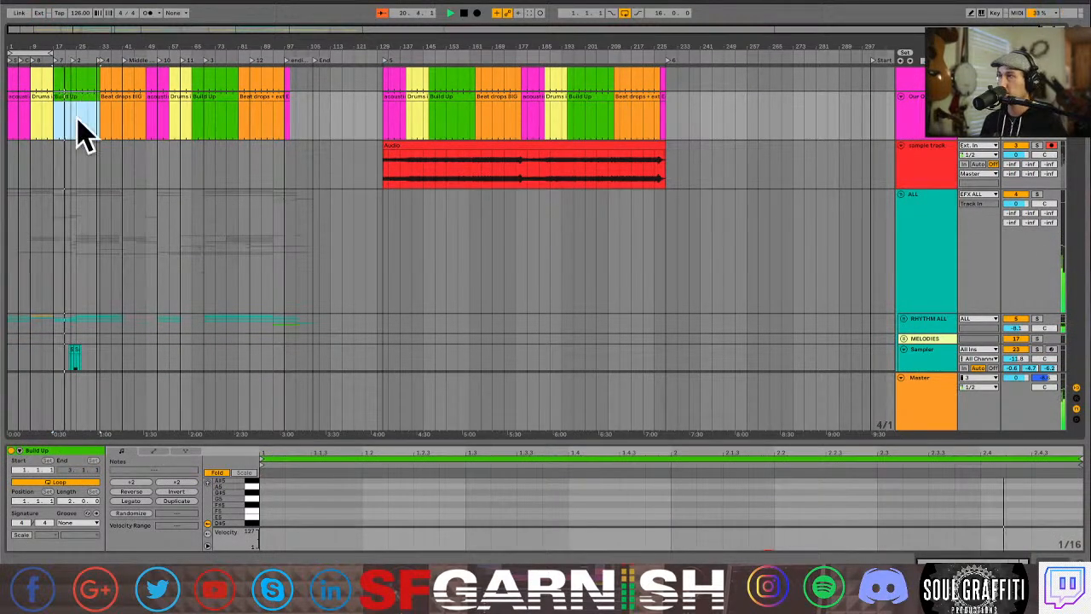
Split the first Beat drops BIG clip of the Our section map at bar 41 and color its first half yellow.
{"action": "scroll", "coordinate": [90, 167], "scroll_direction": "up", "scroll_amount": 2}
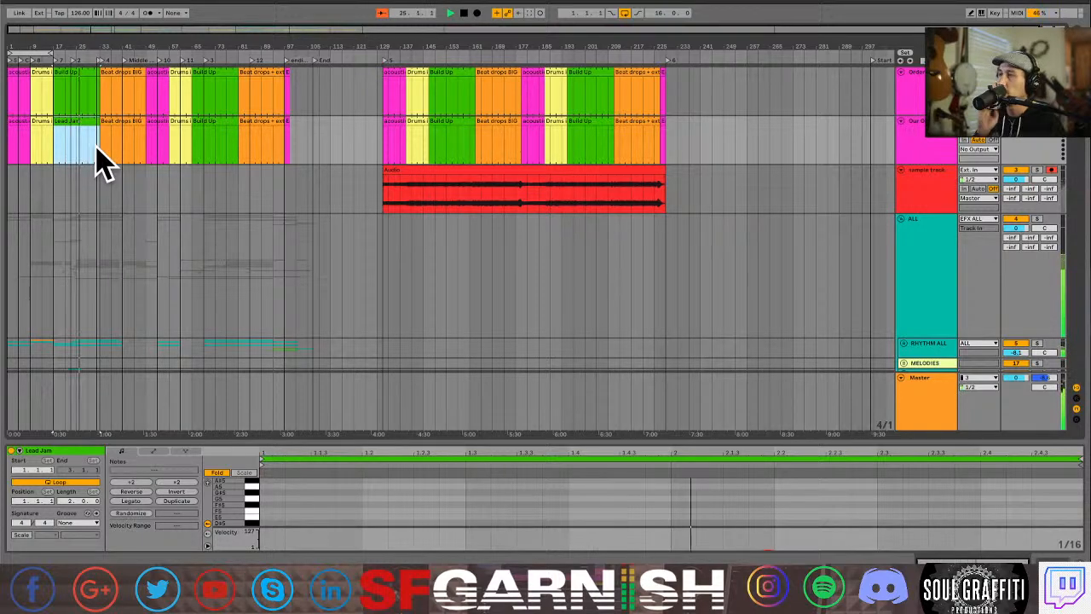
{"action": "scroll", "coordinate": [98, 162], "scroll_direction": "down", "scroll_amount": 15}
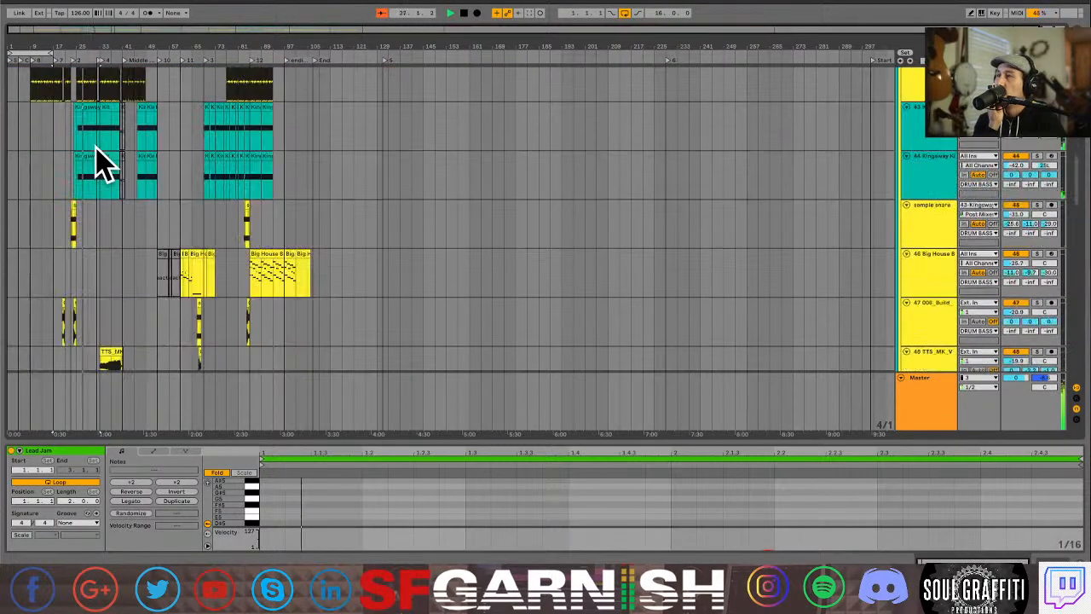
{"action": "scroll", "coordinate": [98, 162], "scroll_direction": "up", "scroll_amount": 15}
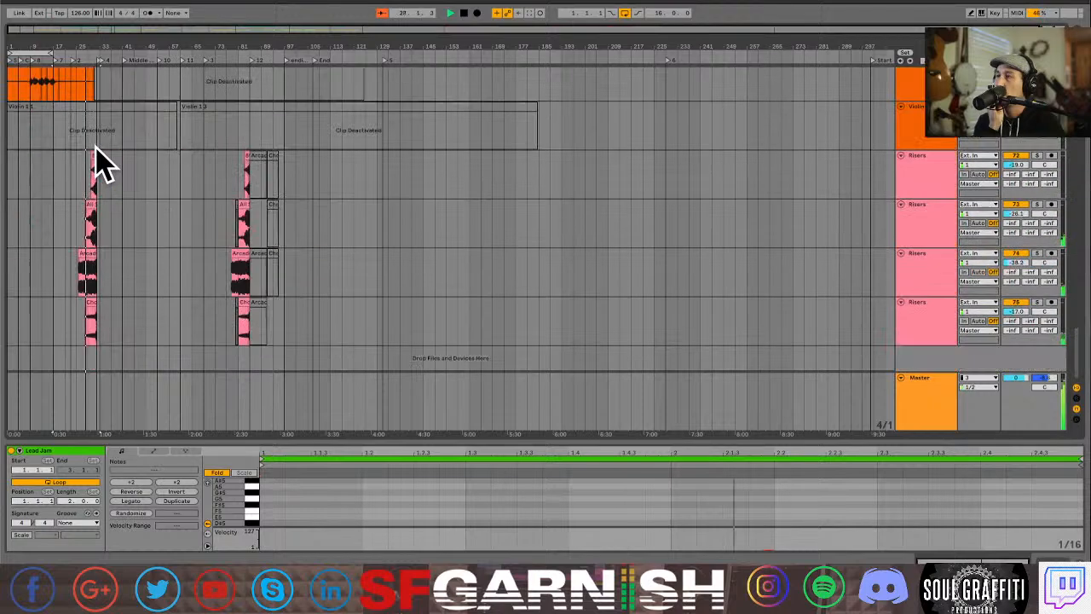
{"action": "scroll", "coordinate": [98, 162], "scroll_direction": "up", "scroll_amount": 15}
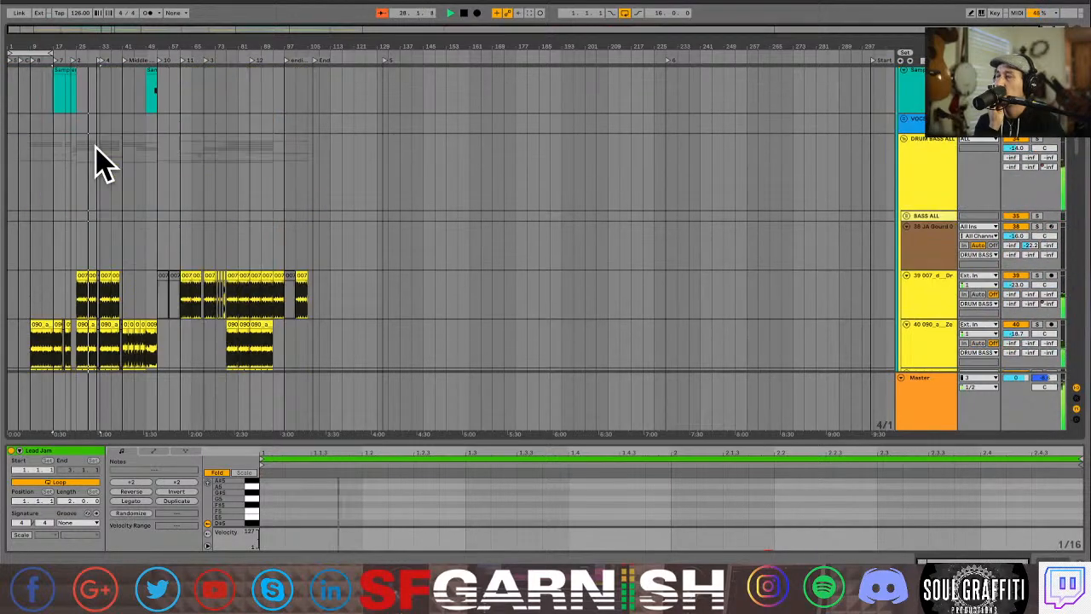
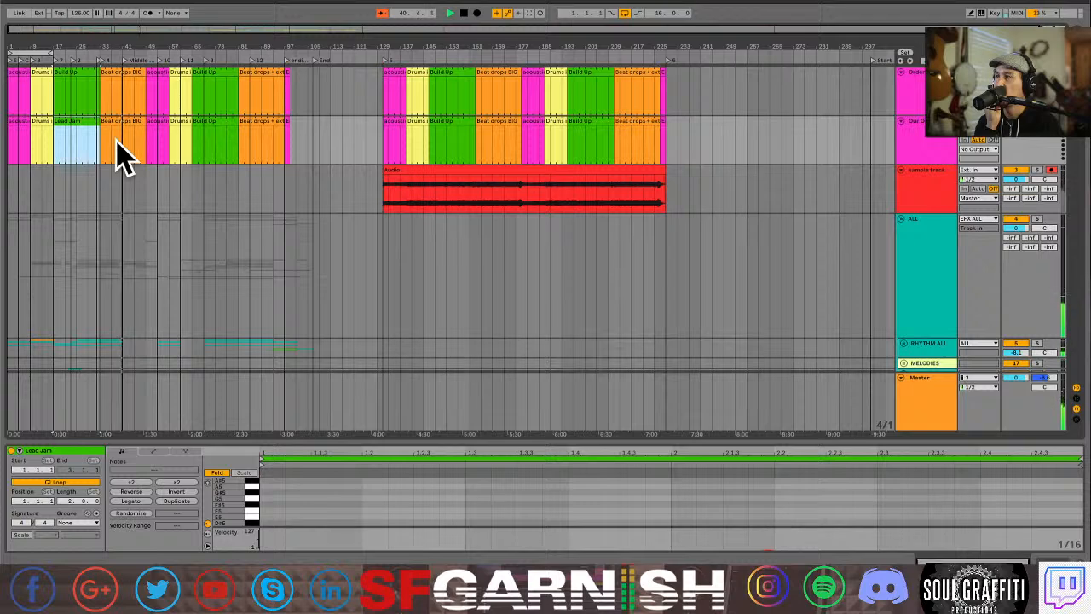
{"action": "left_click", "coordinate": [122, 158]}
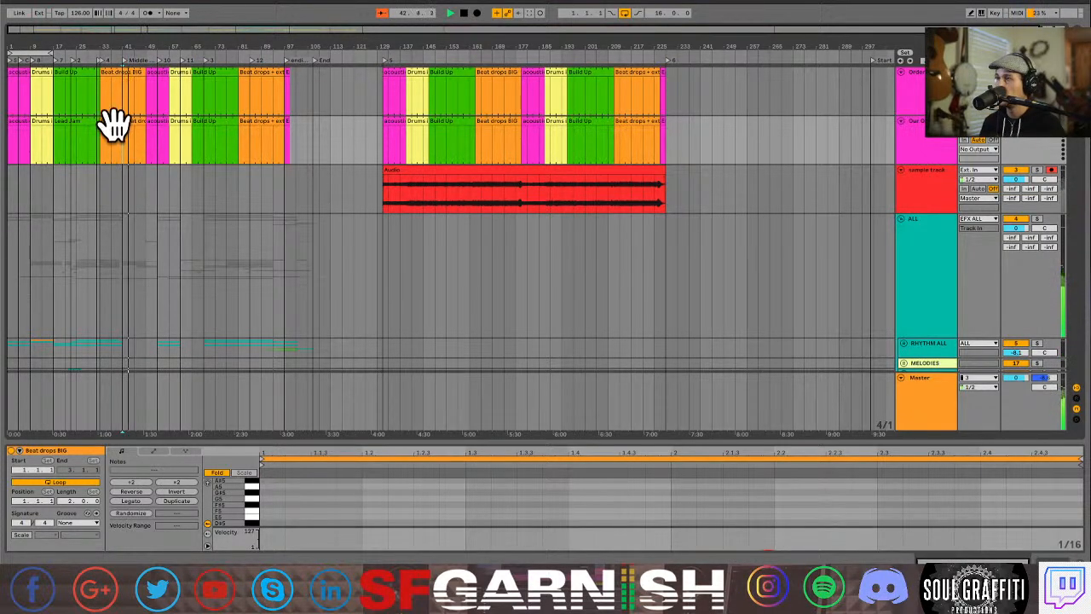
{"action": "left_click", "coordinate": [112, 124]}
{"action": "right_click", "coordinate": [109, 120]}
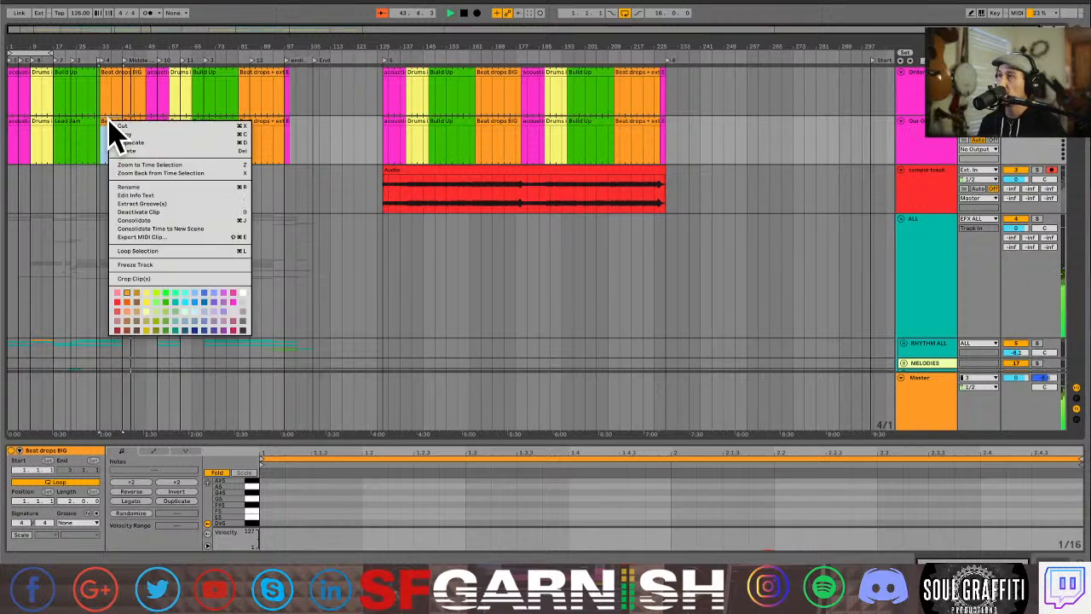
{"action": "left_click", "coordinate": [153, 312]}
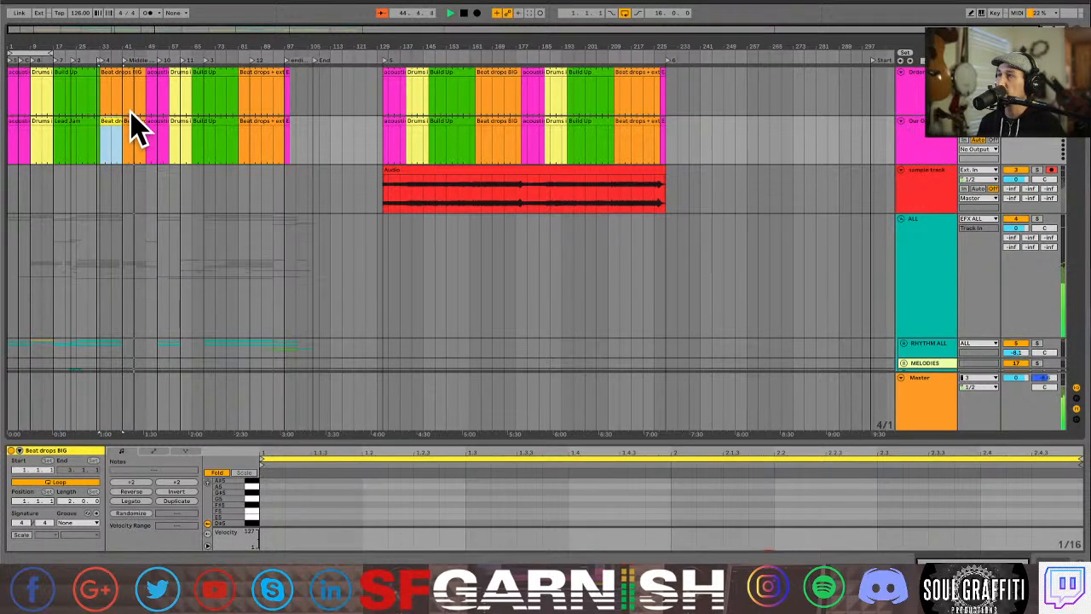
Rename the second half of the split Beat drops BIG clip, starting at bar 41, to Breakdown.
{"action": "left_click", "coordinate": [132, 120]}
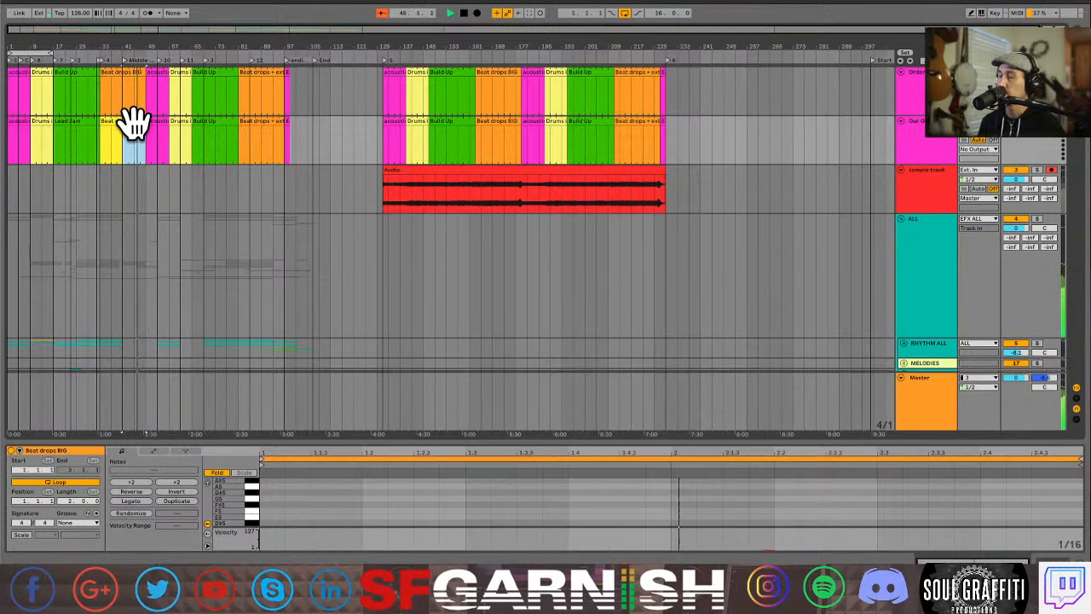
{"action": "left_click", "coordinate": [135, 132]}
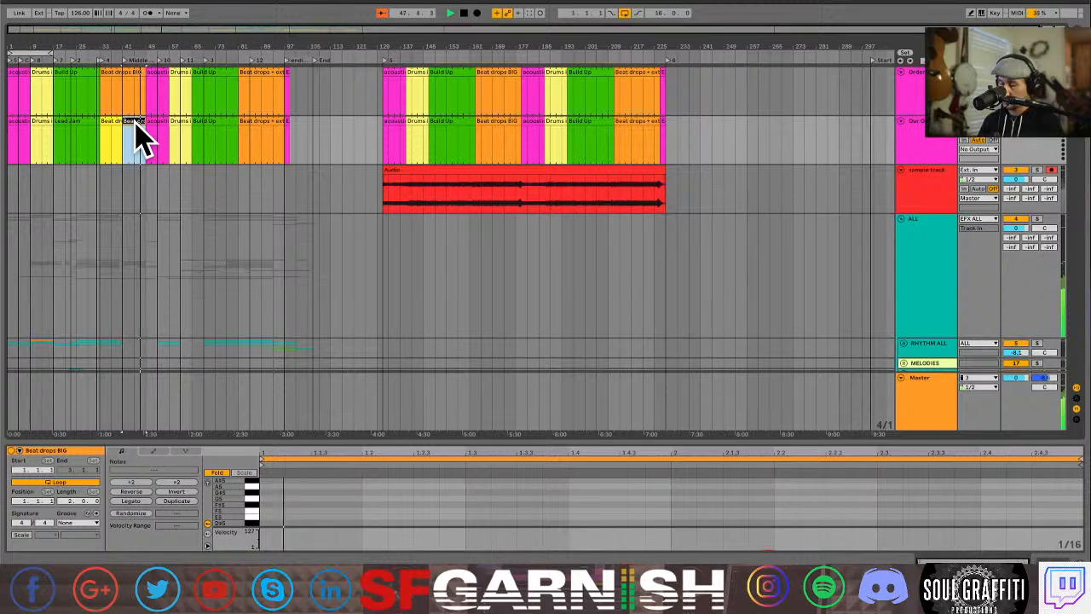
{"action": "left_click", "coordinate": [133, 121]}
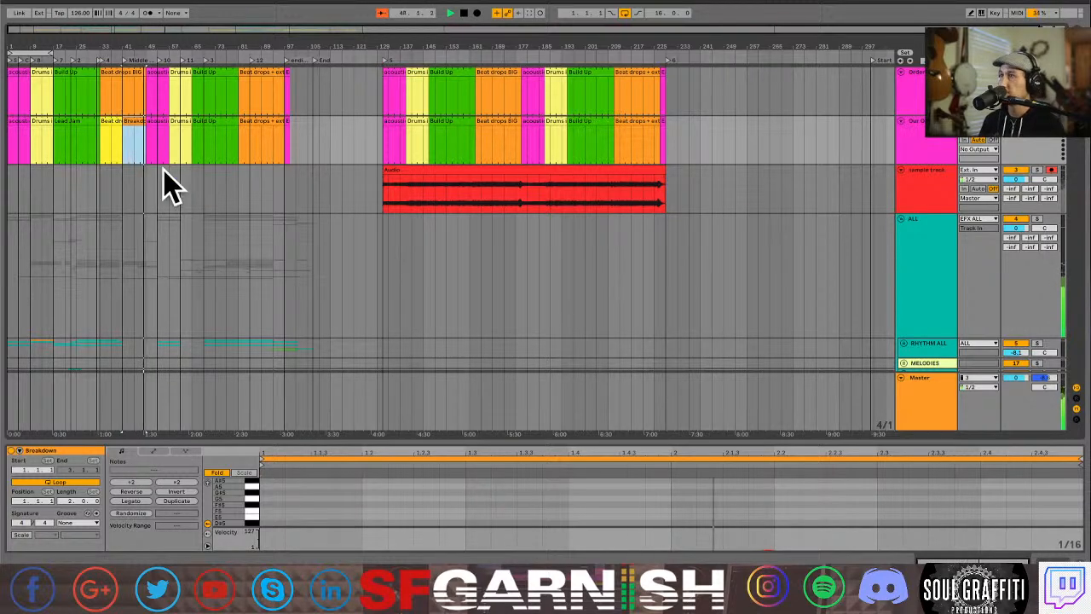
Turn the section at bar 49 into a Build up clip ending at bar 61, and fill the gap behind it with a copy of Breakdown.
{"action": "left_click", "coordinate": [157, 122]}
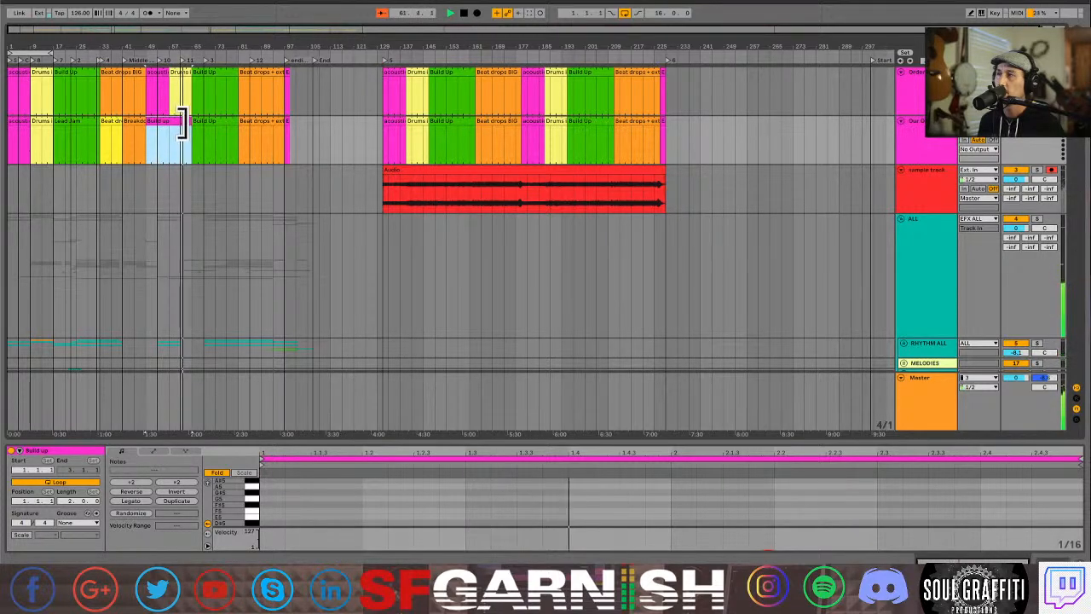
{"action": "left_click_drag", "start_coordinate": [181, 123], "coordinate": [178, 123]}
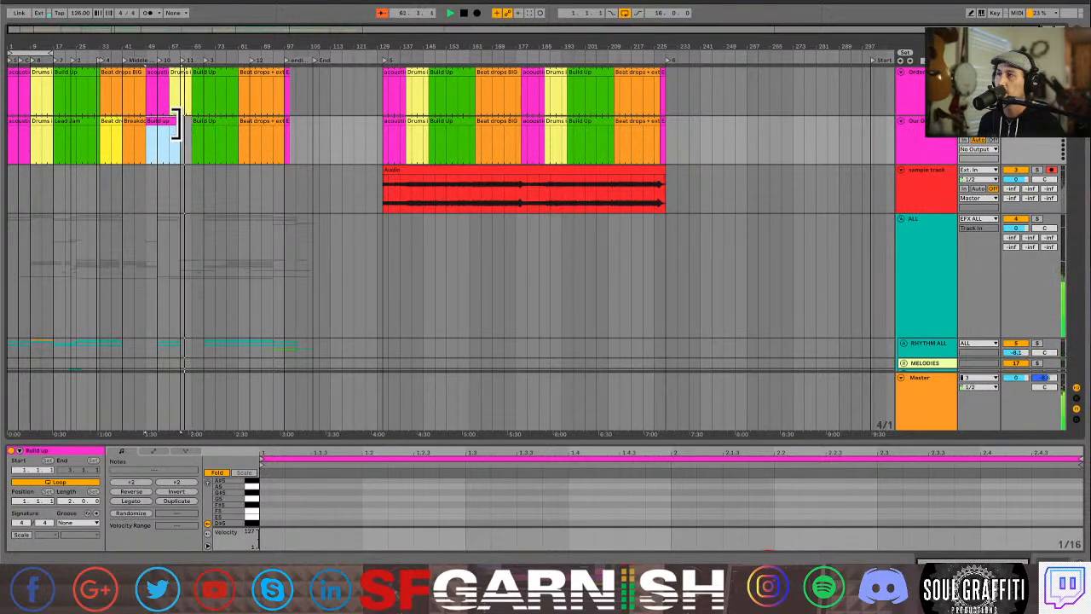
{"action": "left_click", "coordinate": [128, 154]}
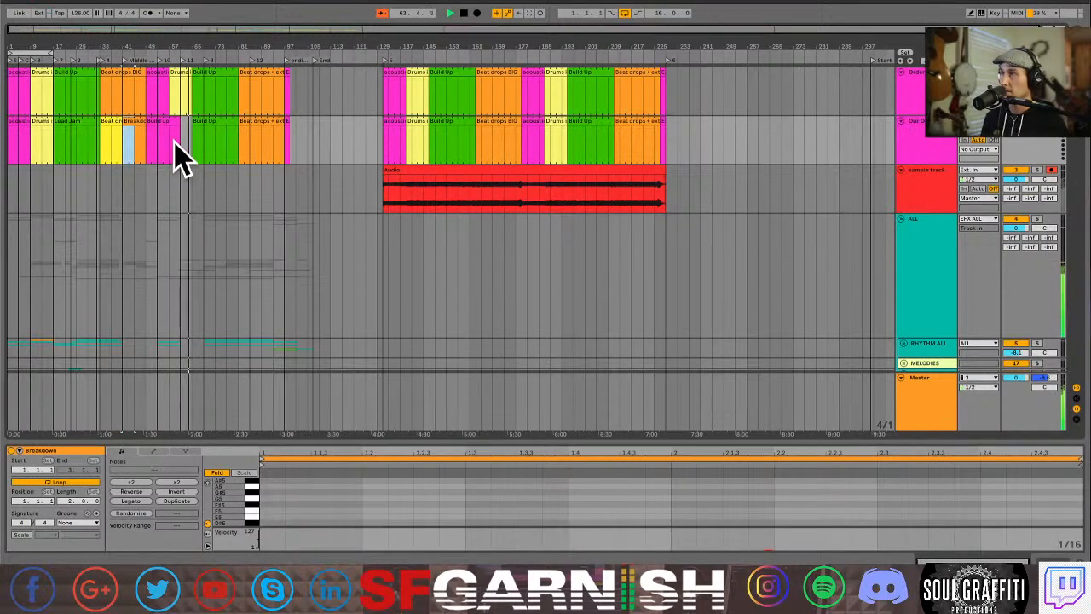
{"action": "left_click", "coordinate": [182, 158]}
{"action": "key", "text": "ctrl+v"}
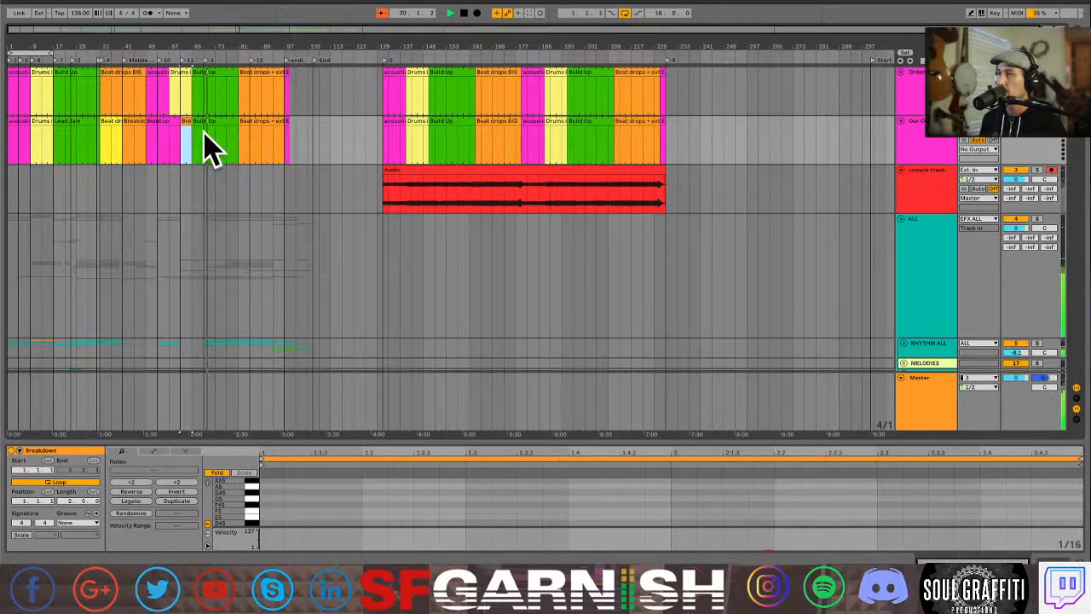
Copy the opening acoustic guitar break clip of the Our section map to bar 69, over the Build Up section.
{"action": "left_click", "coordinate": [22, 119]}
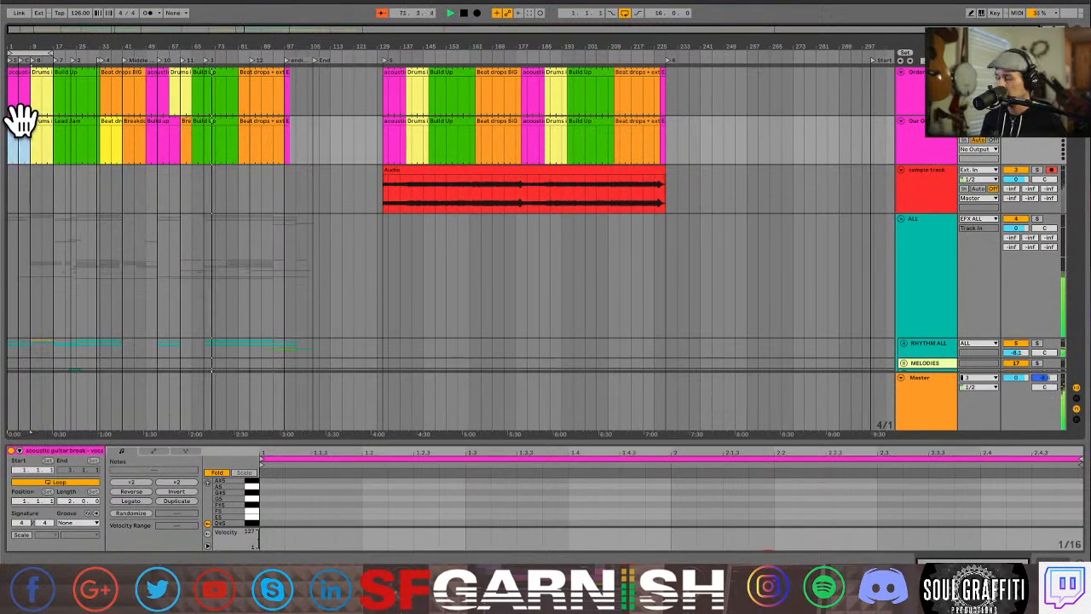
{"action": "left_click", "coordinate": [207, 144]}
{"action": "key", "text": "super+v"}
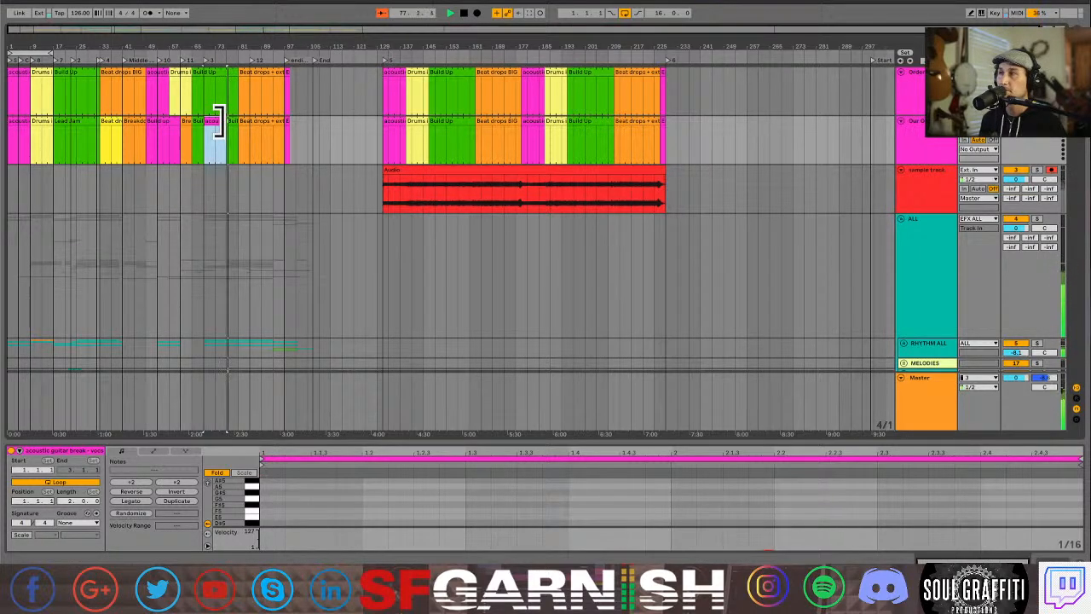
Copy part of the Lead Jam clip to bar 77 and extend the copy to bar 85.
{"action": "left_click", "coordinate": [58, 146]}
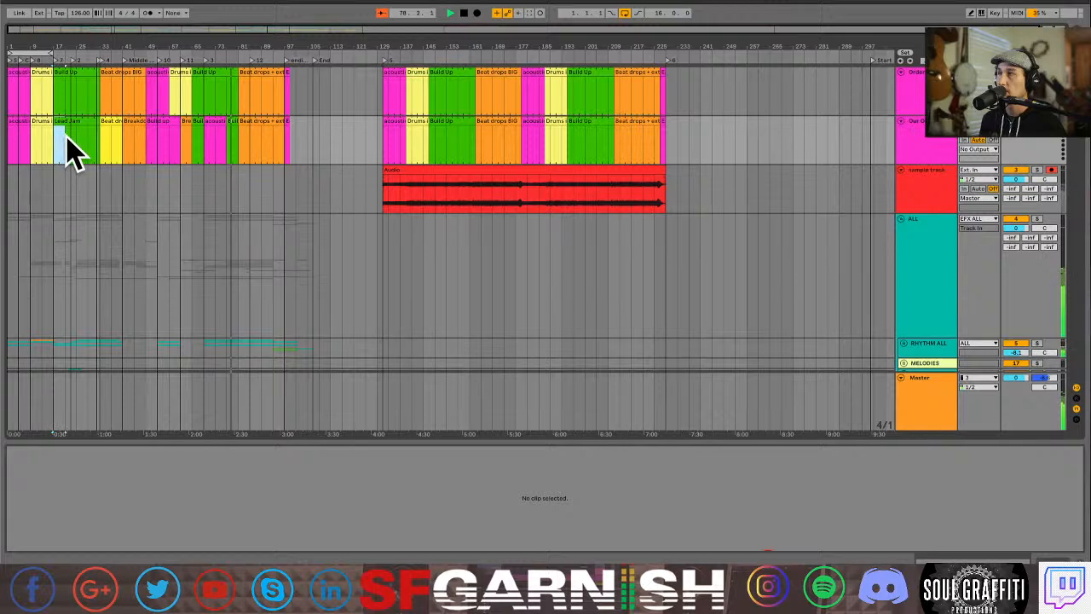
{"action": "left_click", "coordinate": [67, 141]}
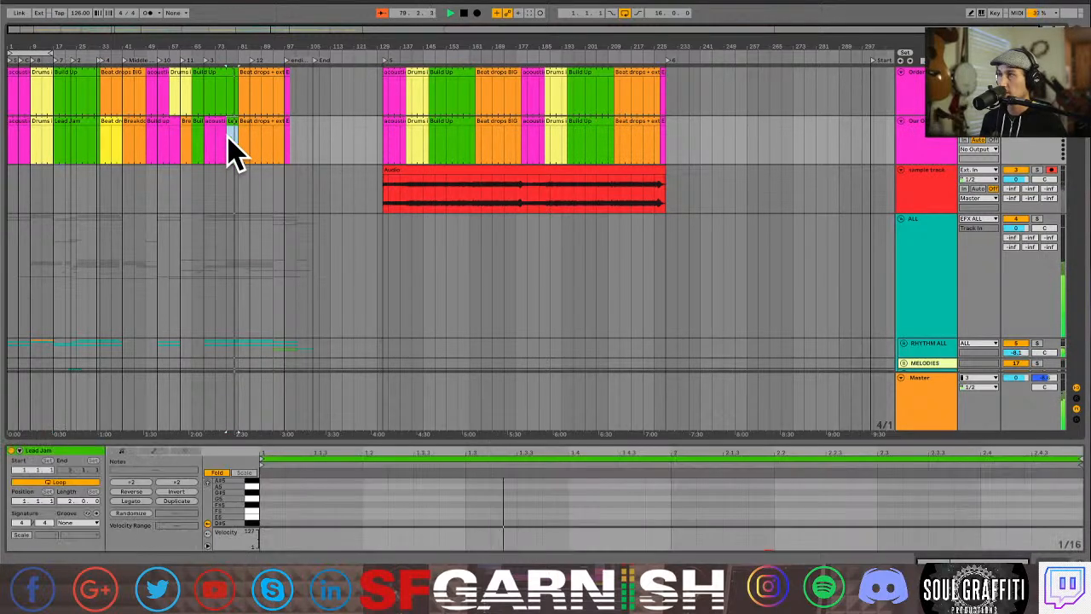
{"action": "left_click", "coordinate": [237, 143]}
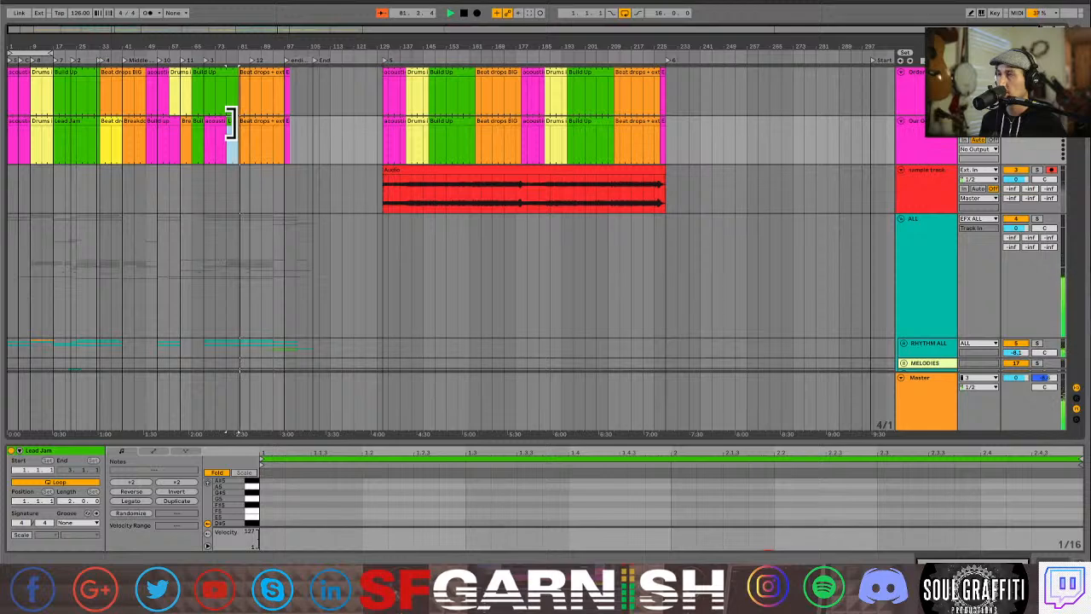
{"action": "left_click_drag", "start_coordinate": [230, 123], "coordinate": [241, 124]}
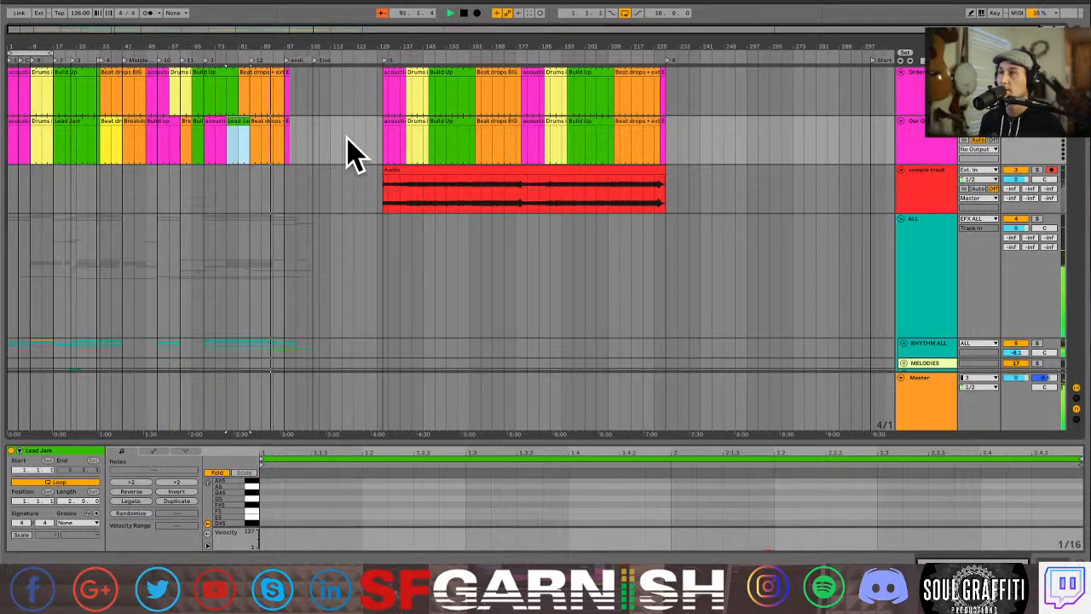
Extend the closing End clip of the Our section map to the End locator.
{"action": "left_click", "coordinate": [406, 171]}
{"action": "key", "text": "super+r"}
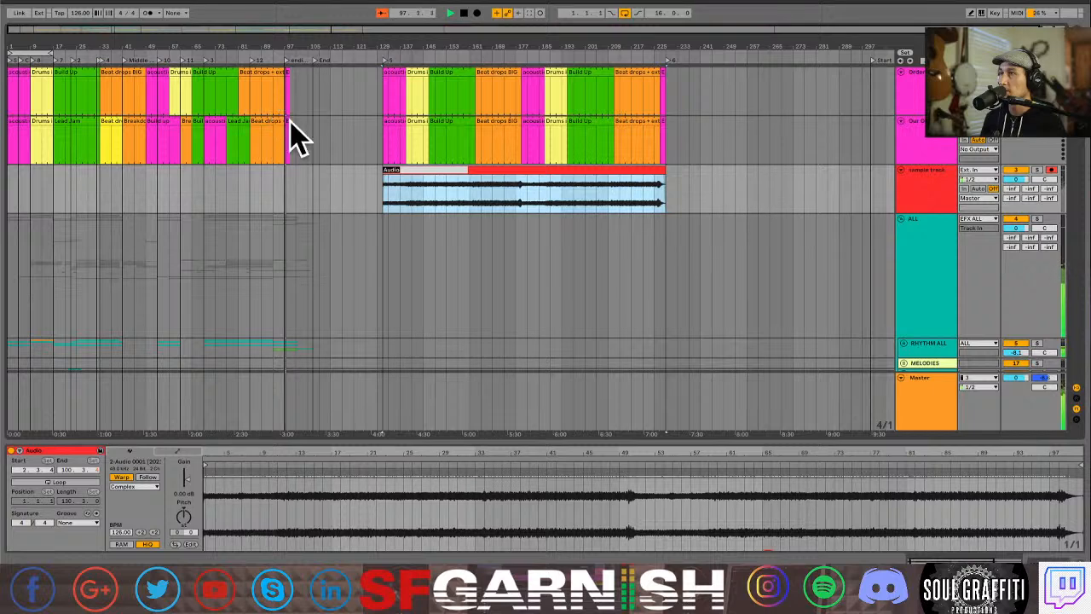
{"action": "left_click_drag", "start_coordinate": [284, 122], "coordinate": [312, 136]}
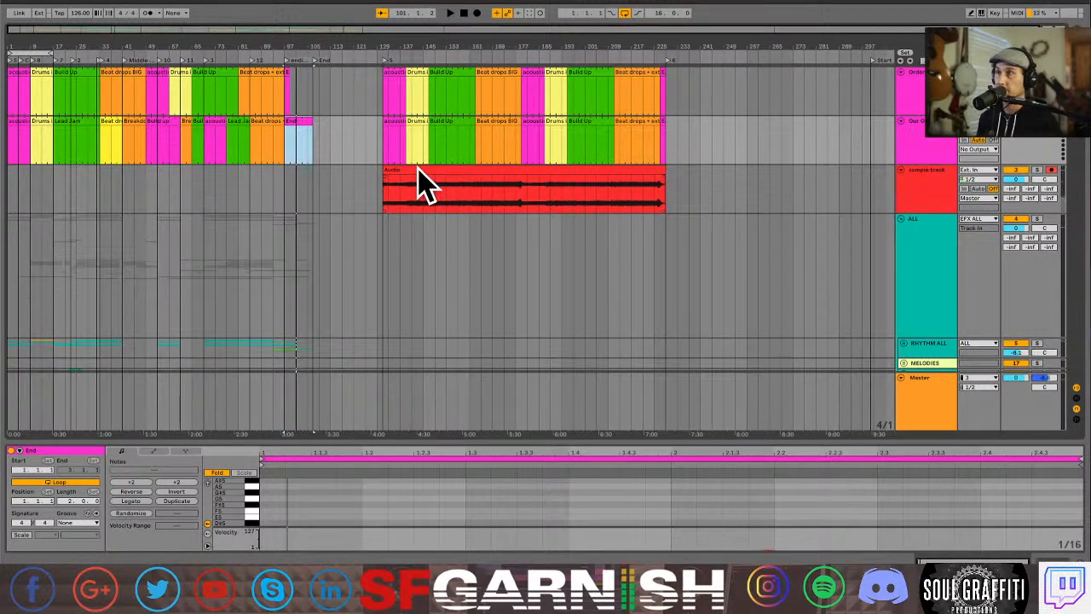
Rename the reference audio clip on the sample track to Antonio - Mariana BO.
{"action": "left_click", "coordinate": [417, 168]}
{"action": "key", "text": "super+r"}
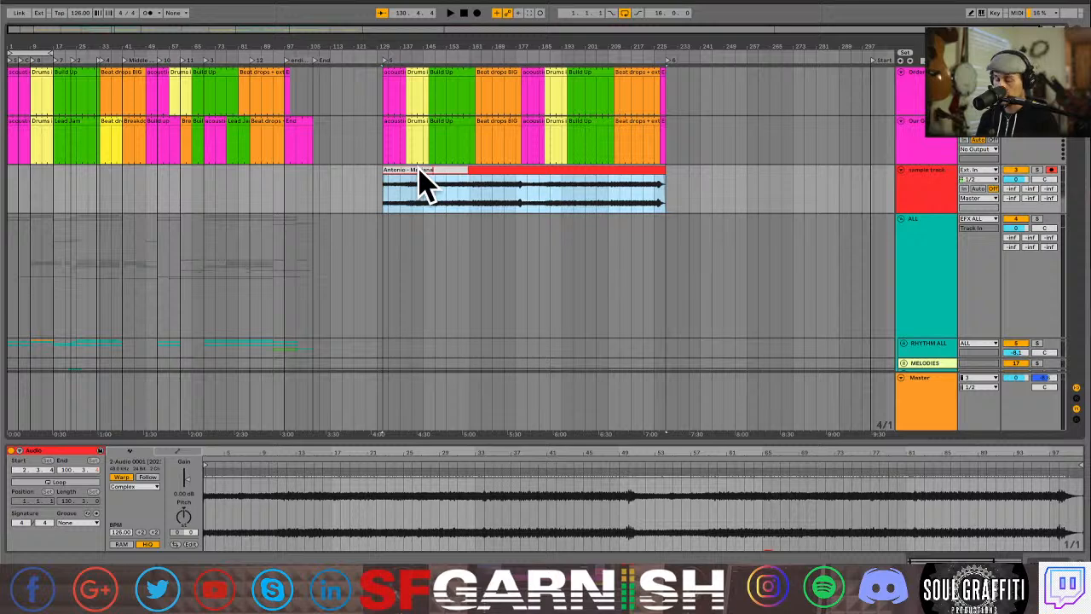
{"action": "key", "text": "Return"}
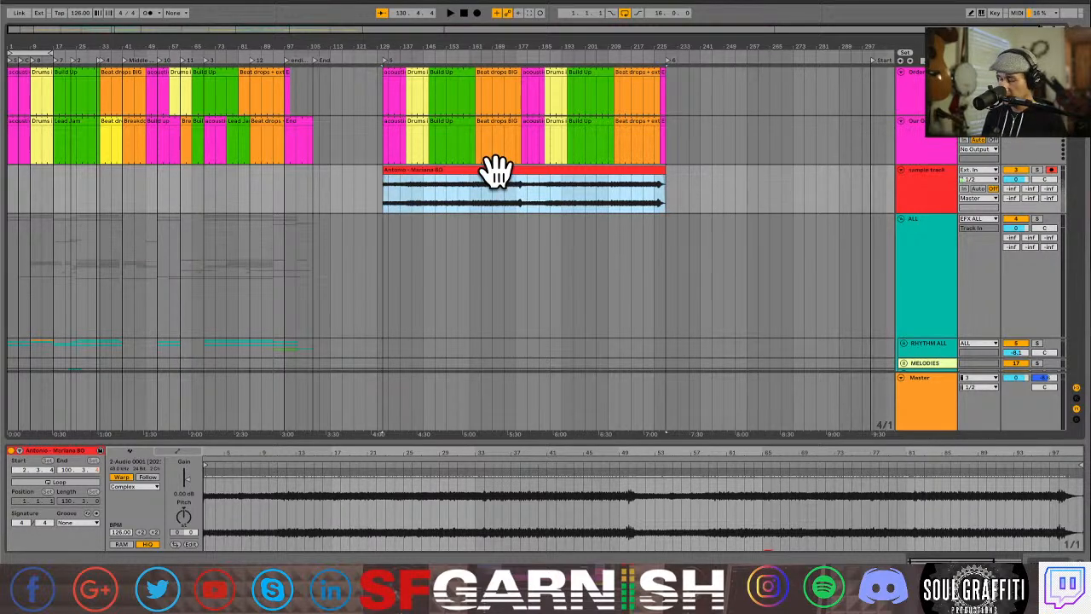
Paste a copy of the reference audio clip at bar 1 of the sample track and deactivate it.
{"action": "left_click", "coordinate": [11, 193]}
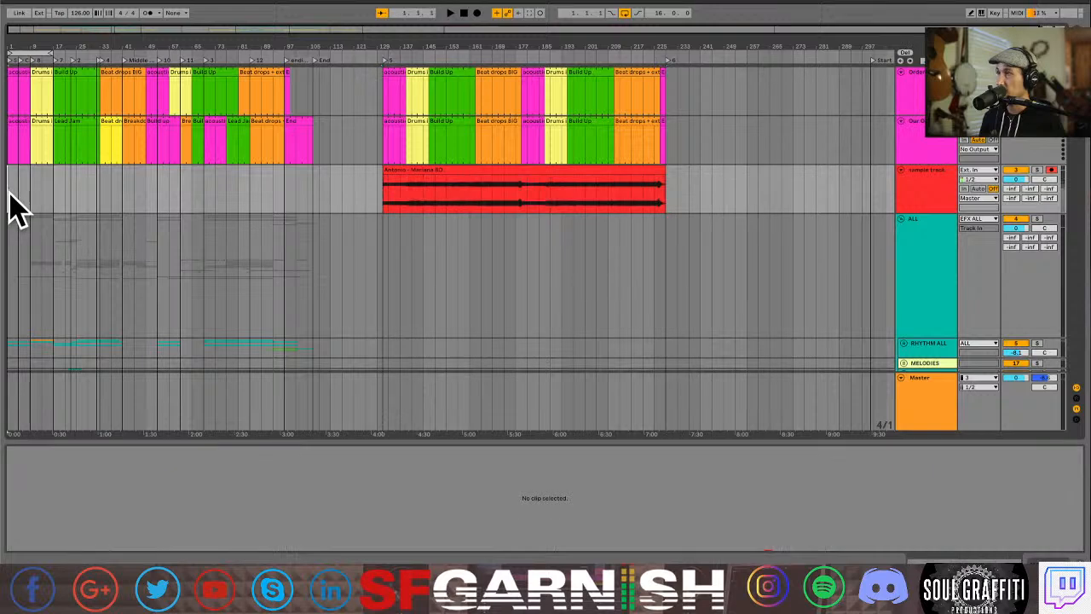
{"action": "key", "text": "ctrl+v"}
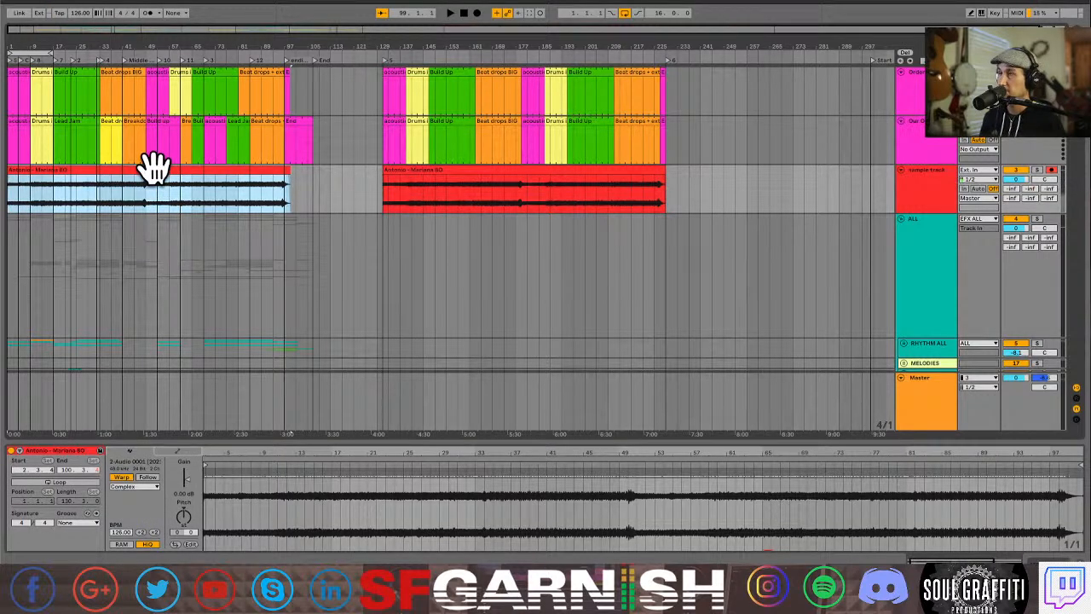
{"action": "key", "text": "0"}
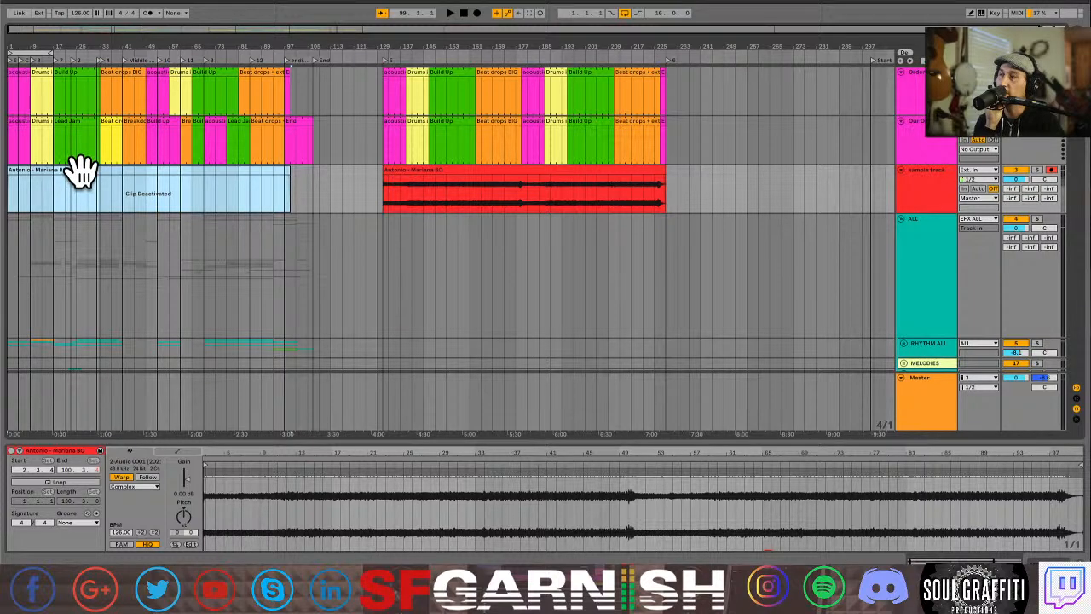
Review the arrangement down to the riser tracks and inspect the Arcade Dreams Riser clip leading into the second drop.
{"action": "scroll", "coordinate": [77, 219], "scroll_direction": "down", "scroll_amount": 6}
{"action": "scroll", "coordinate": [85, 224], "scroll_direction": "up", "scroll_amount": 6}
{"action": "scroll", "coordinate": [85, 223], "scroll_direction": "down", "scroll_amount": 15}
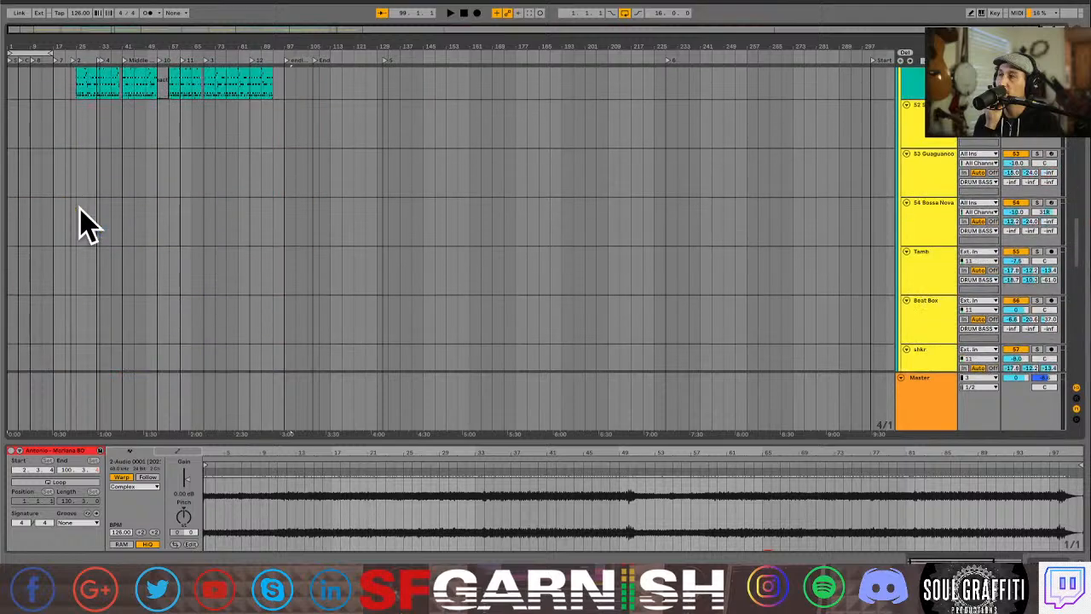
{"action": "scroll", "coordinate": [81, 224], "scroll_direction": "down", "scroll_amount": 10}
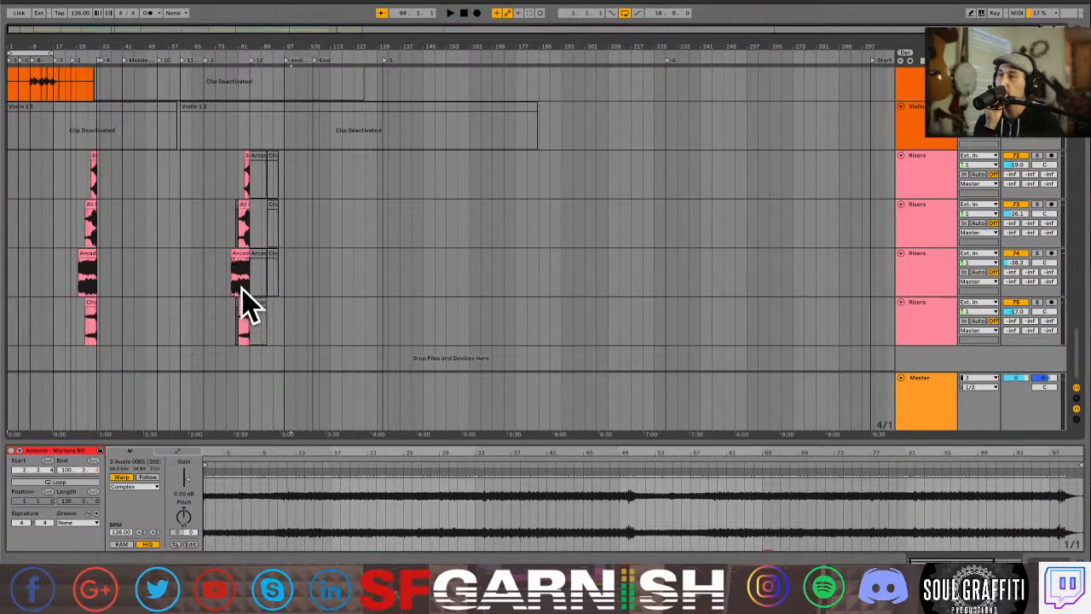
{"action": "left_click", "coordinate": [239, 286]}
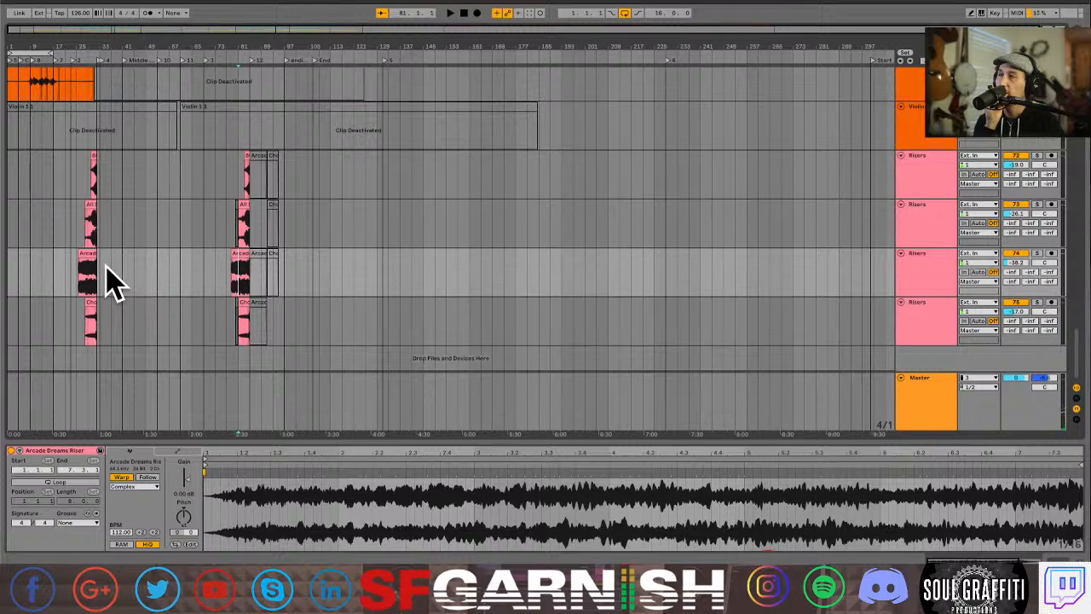
Compare the reference and Our section maps across the first 105 bars and inspect the deactivated reference audio clip beneath them.
{"action": "scroll", "coordinate": [193, 285], "scroll_direction": "up", "scroll_amount": 15}
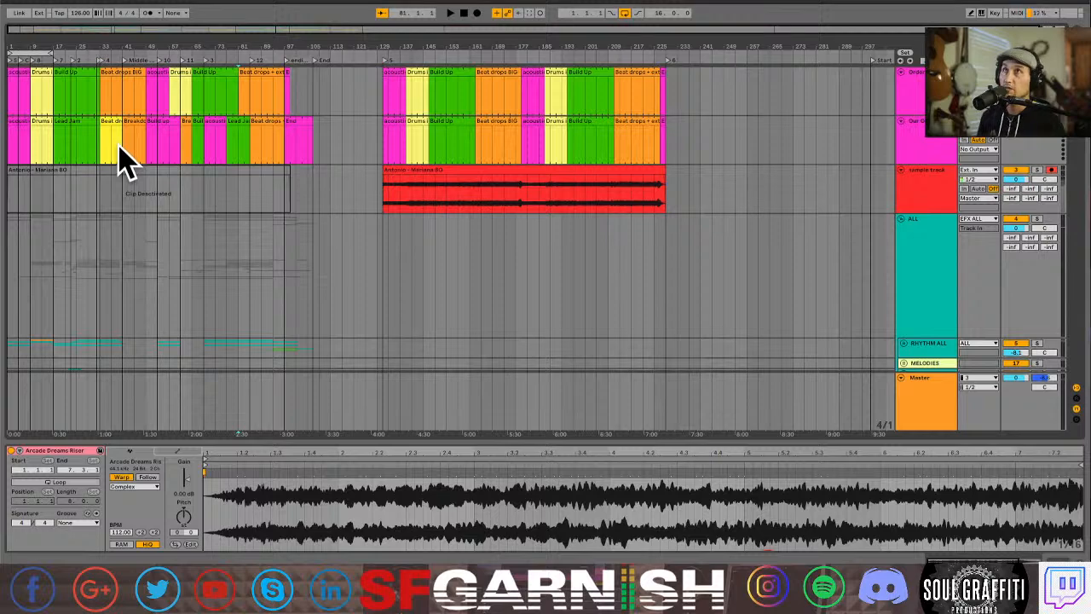
{"action": "key", "text": "plus"}
{"action": "key", "text": "plus"}
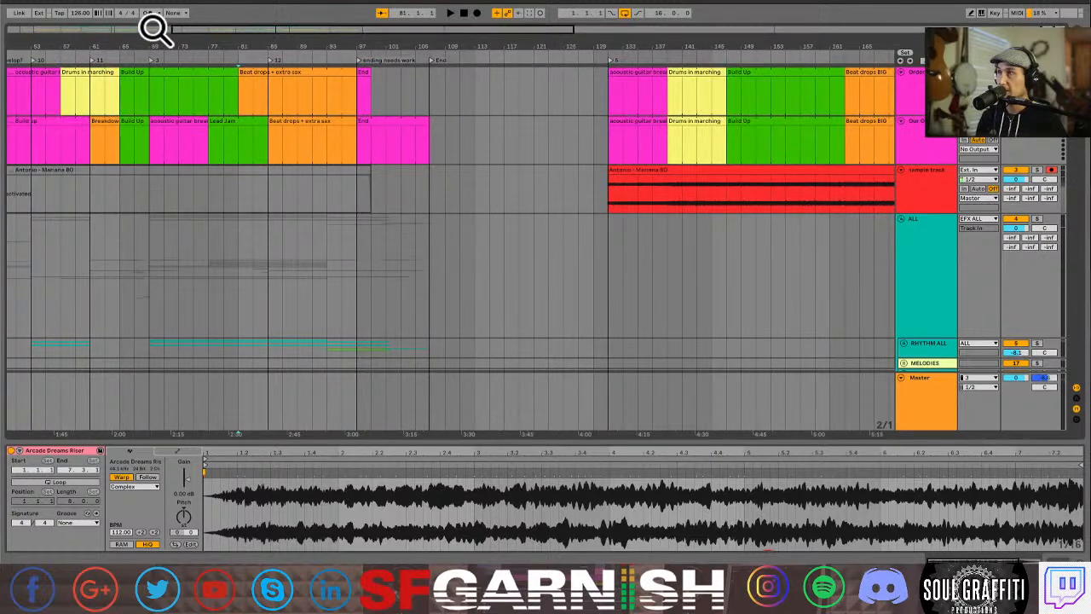
{"action": "left_click", "coordinate": [156, 30]}
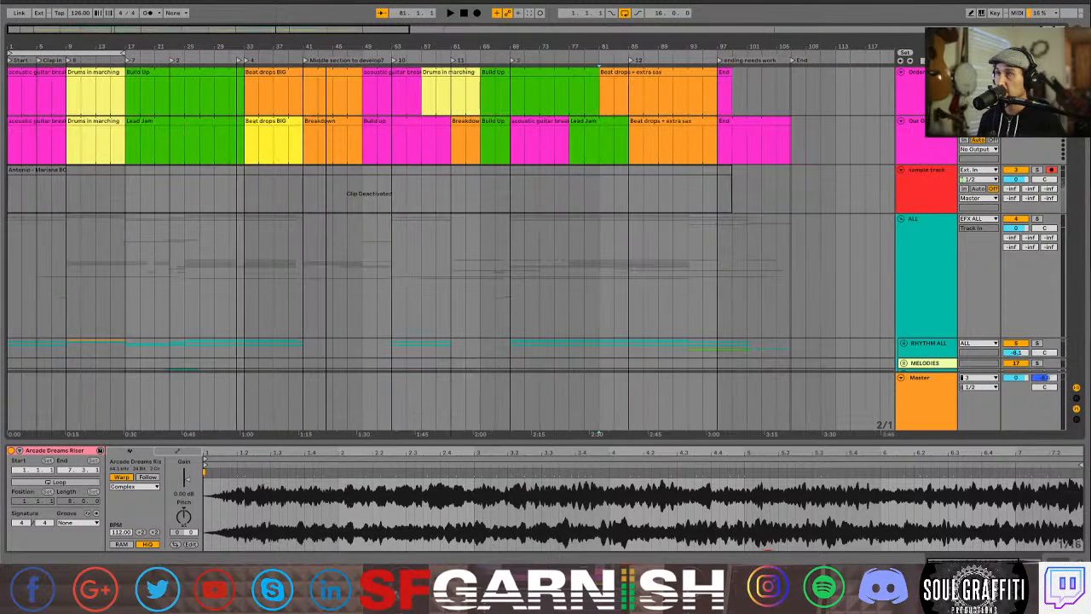
{"action": "left_click", "coordinate": [320, 209]}
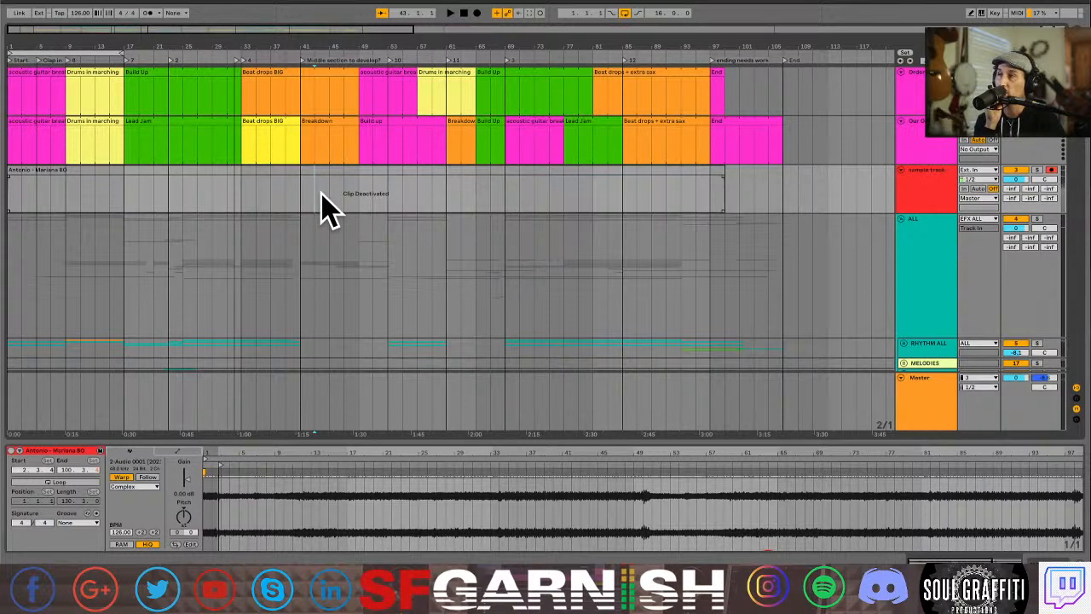
Audition the TTS_MK_V2 one-shot riser clip on track 48 from bar 33, briefly soloing its track.
{"action": "scroll", "coordinate": [328, 209], "scroll_direction": "down", "scroll_amount": 15}
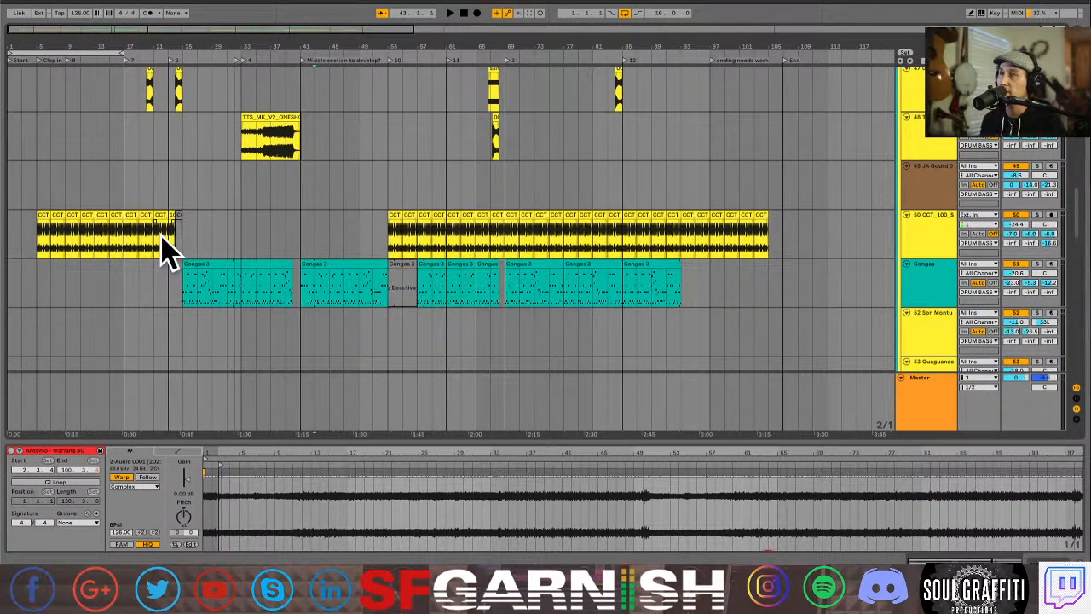
{"action": "scroll", "coordinate": [162, 214], "scroll_direction": "up", "scroll_amount": 1}
{"action": "left_click", "coordinate": [273, 175]}
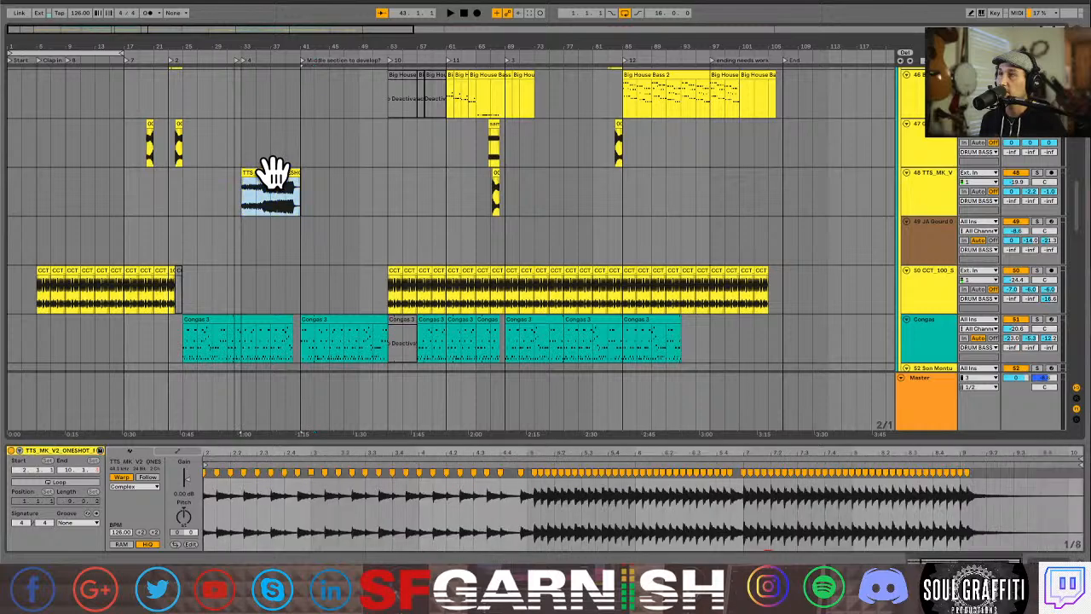
{"action": "left_click", "coordinate": [239, 214]}
{"action": "key", "text": "space"}
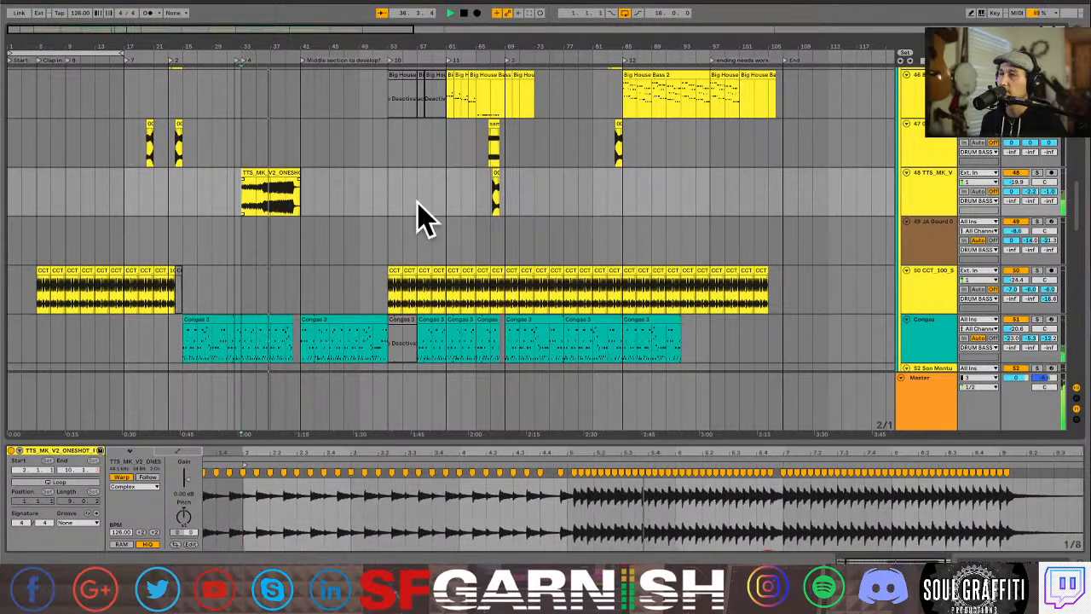
{"action": "left_click", "coordinate": [1037, 172]}
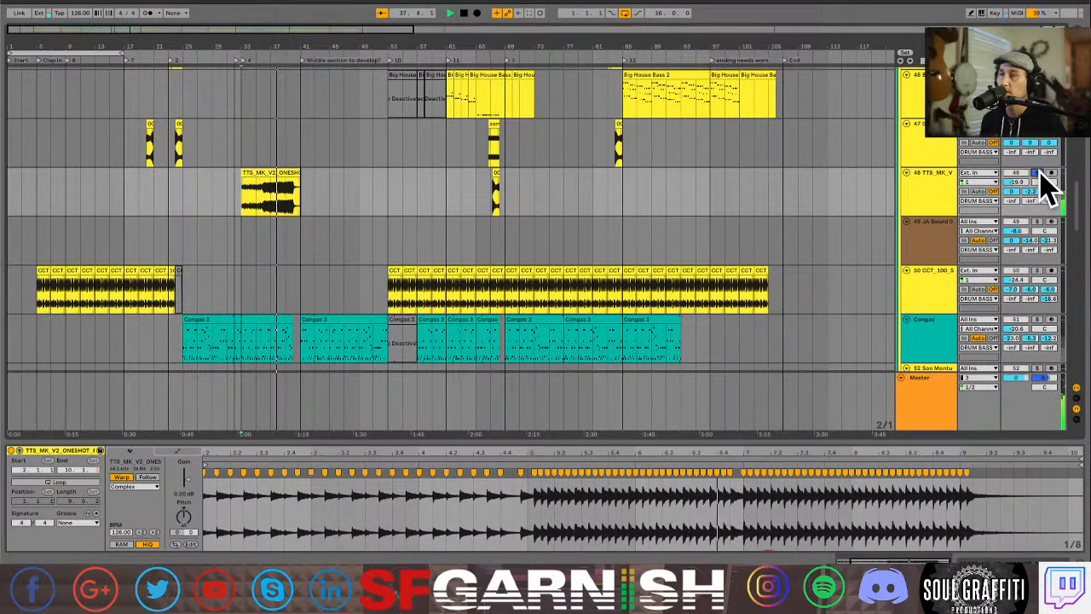
{"action": "left_click", "coordinate": [1038, 172]}
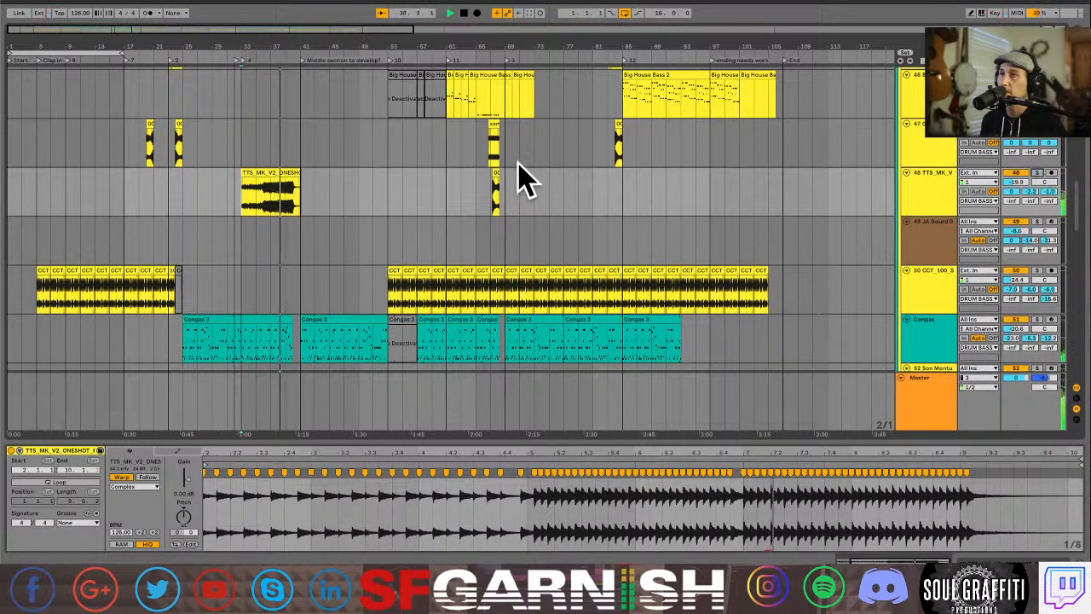
{"action": "left_click", "coordinate": [274, 171]}
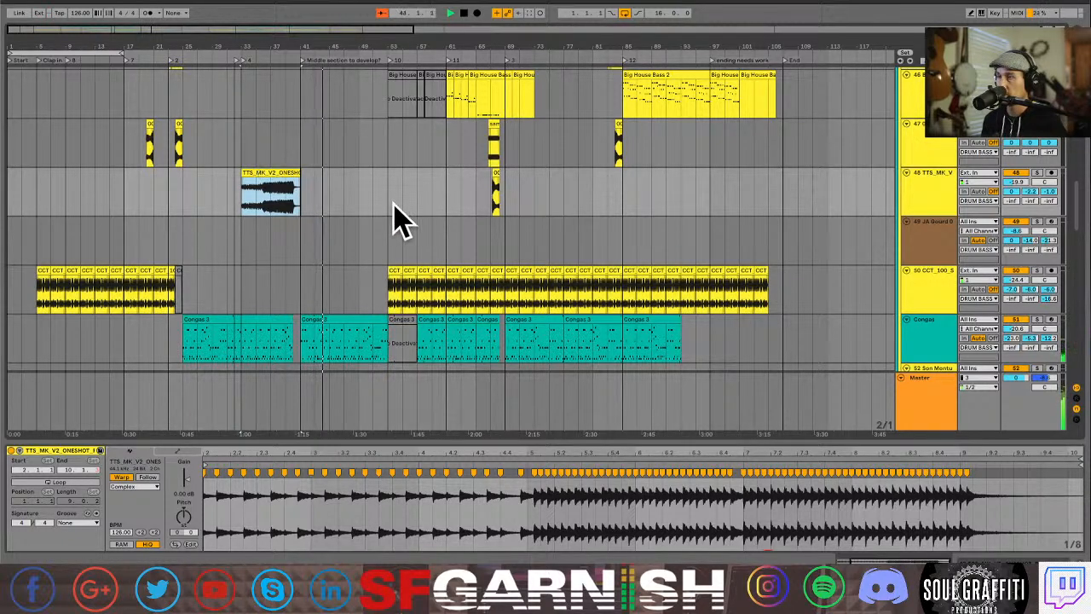
Reactivate the Antonio - Mariana BO clip at bar 1 and solo the sample track.
{"action": "scroll", "coordinate": [328, 220], "scroll_direction": "up", "scroll_amount": 5}
{"action": "scroll", "coordinate": [328, 220], "scroll_direction": "up", "scroll_amount": 5}
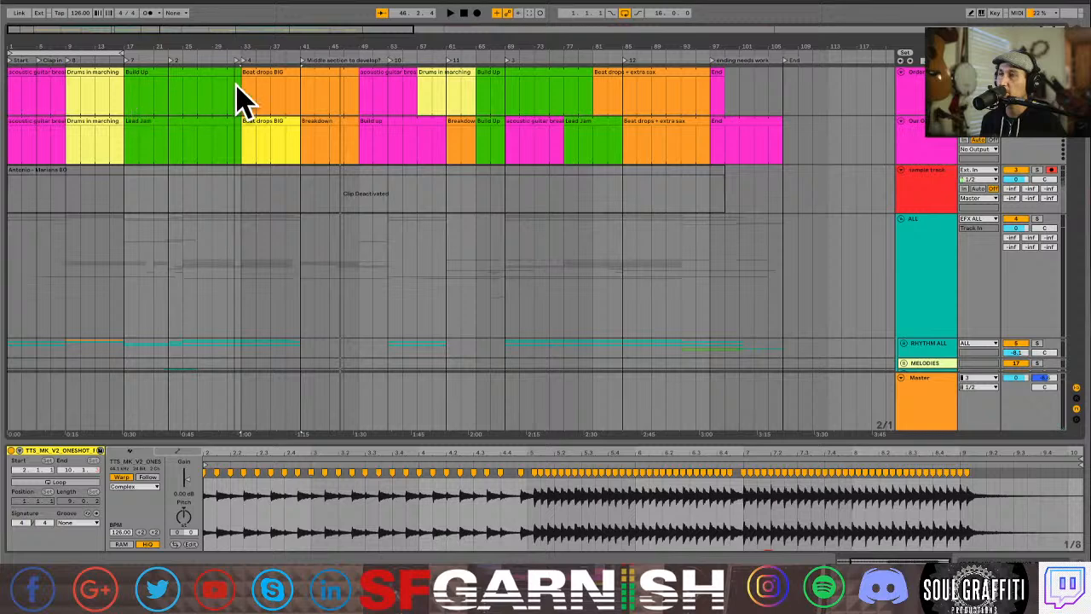
{"action": "left_click", "coordinate": [246, 106]}
{"action": "left_click", "coordinate": [312, 170]}
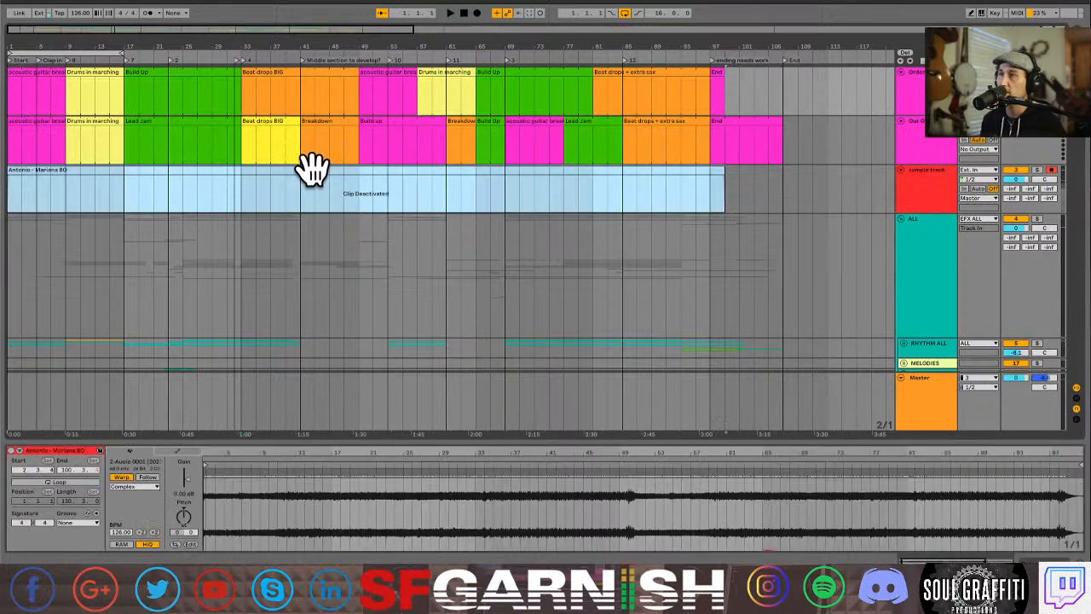
{"action": "key", "text": "0"}
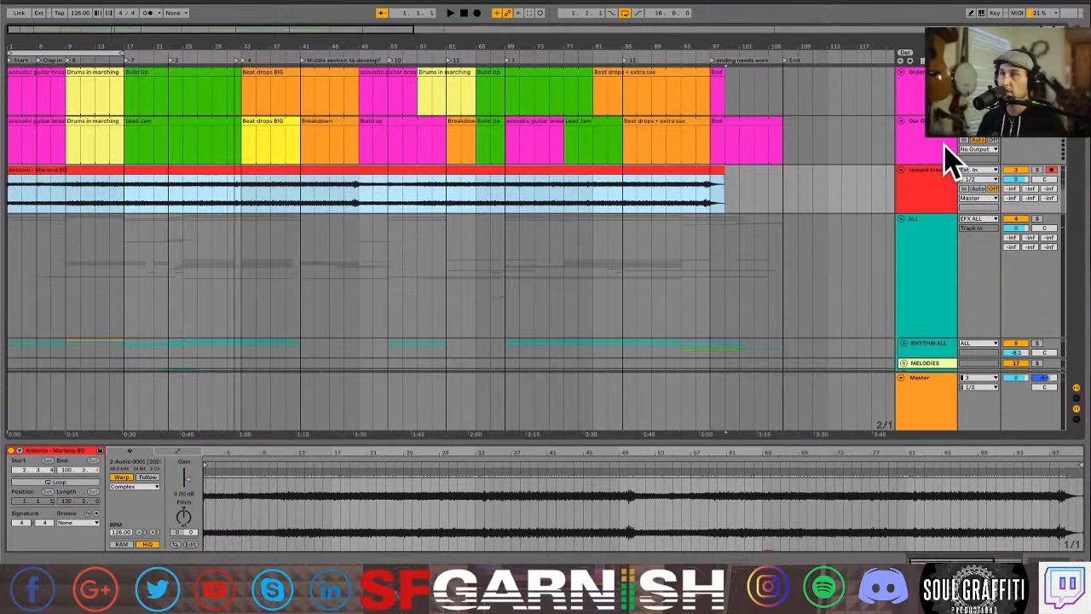
{"action": "left_click", "coordinate": [1037, 170]}
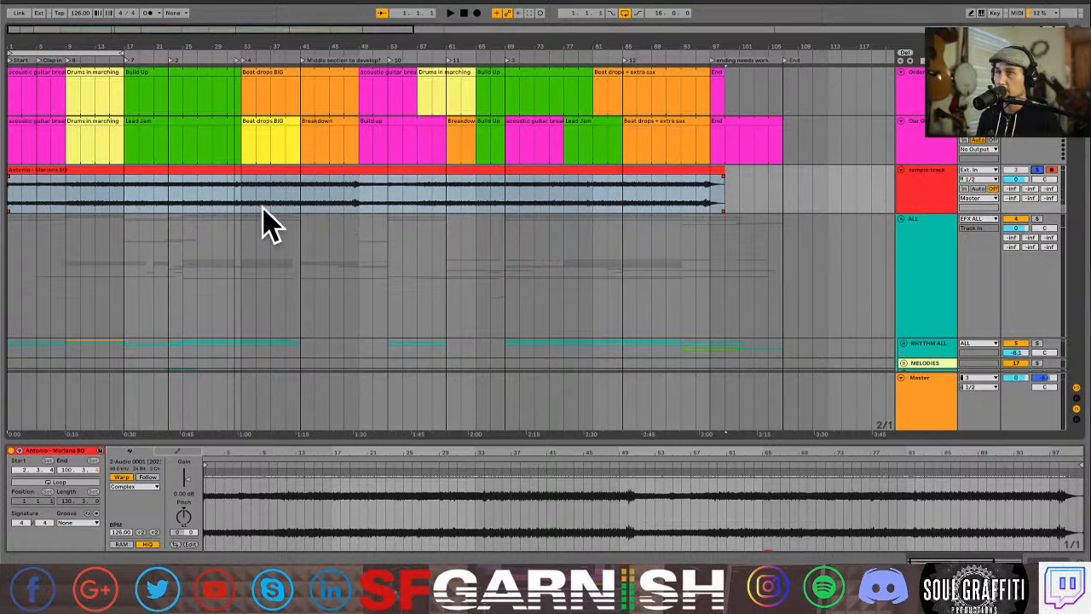
Listen to the reference clip from the first beat drop at bar 33 and the second beat drop at bar 81.
{"action": "left_click", "coordinate": [244, 197]}
{"action": "key", "text": "space"}
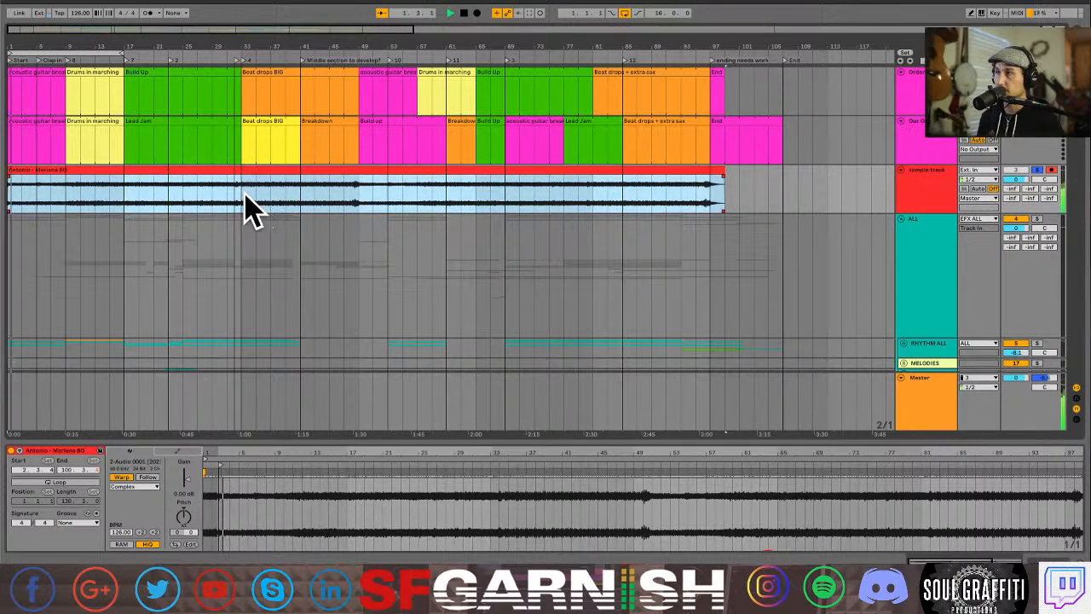
{"action": "left_click", "coordinate": [242, 193]}
{"action": "key", "text": "space"}
{"action": "key", "text": "space"}
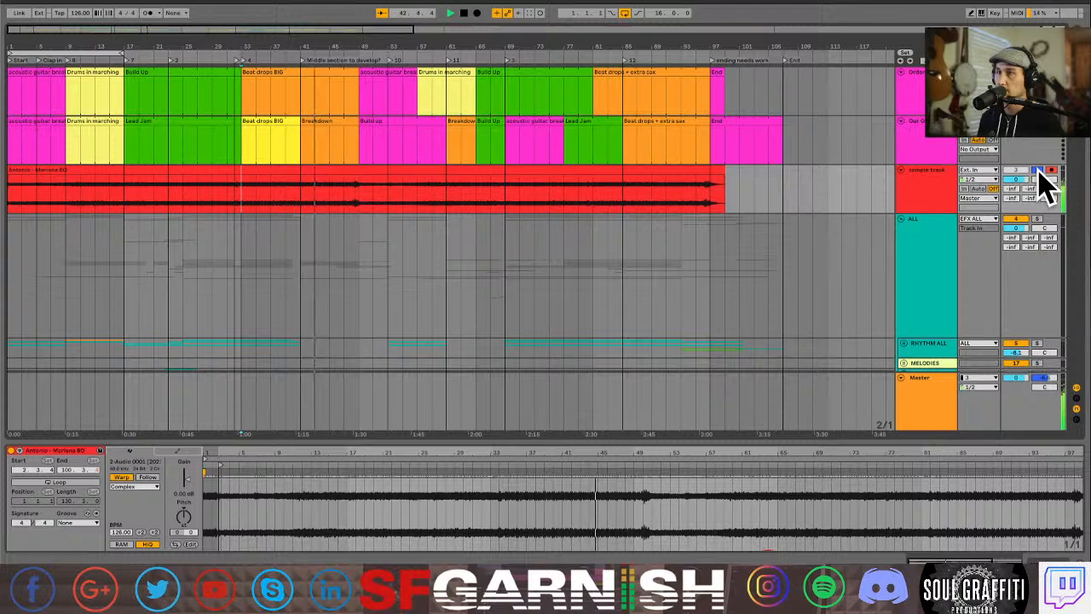
{"action": "left_click", "coordinate": [594, 196]}
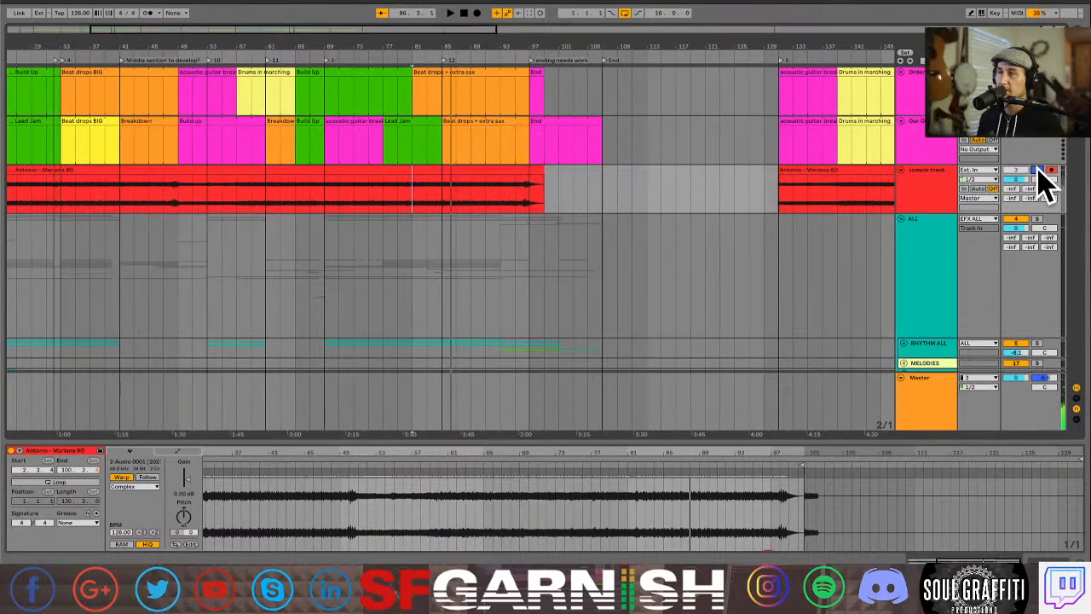
Deactivate the reference clip at bar 1 again and turn off the sample track's solo.
{"action": "left_click", "coordinate": [375, 170]}
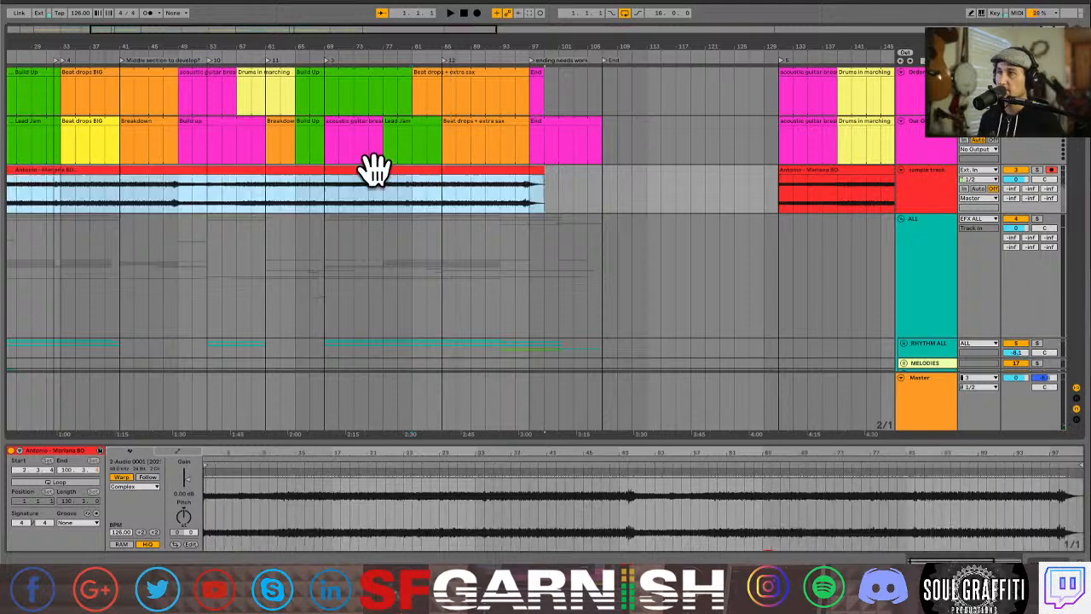
{"action": "key", "text": "0"}
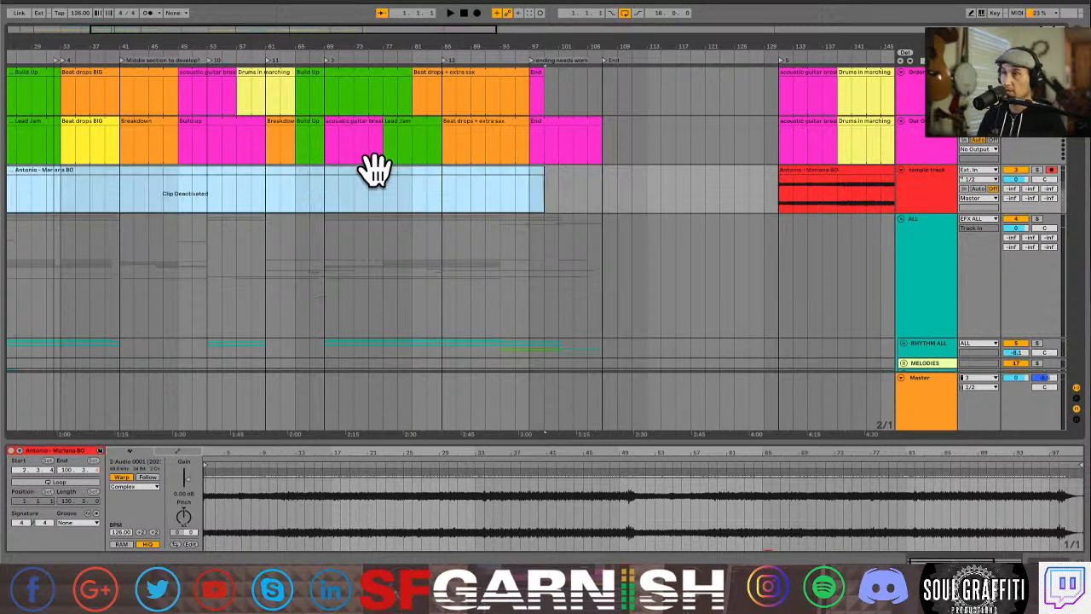
Play the own arrangement from bar 37 into the middle section while examining its sampler, drum and percussion tracks.
{"action": "left_click", "coordinate": [90, 189]}
{"action": "key", "text": "space"}
{"action": "scroll", "coordinate": [89, 189], "scroll_direction": "down", "scroll_amount": 5}
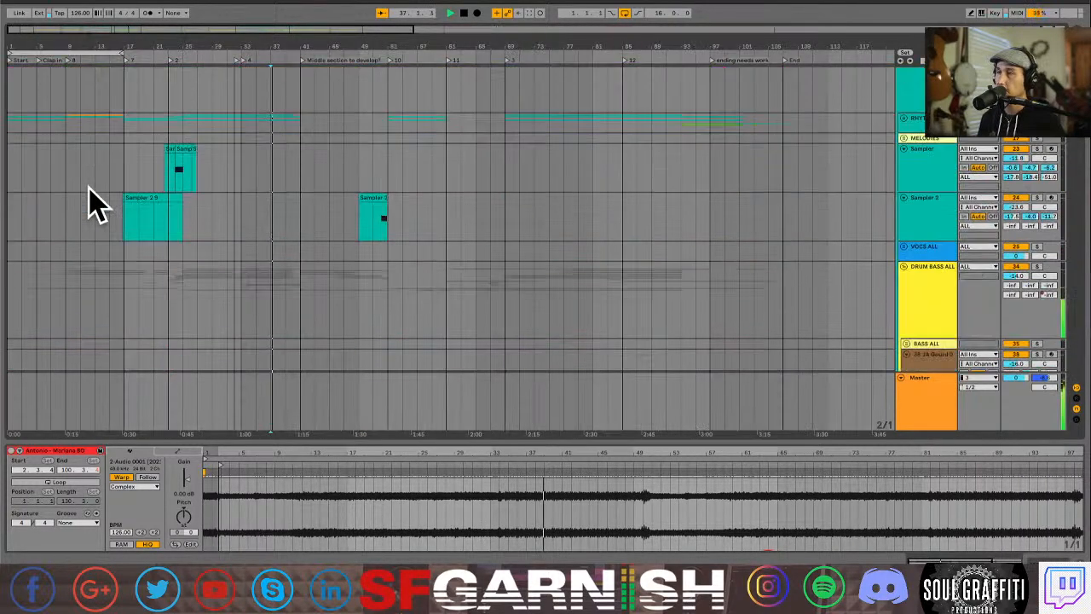
{"action": "scroll", "coordinate": [264, 224], "scroll_direction": "down", "scroll_amount": 5}
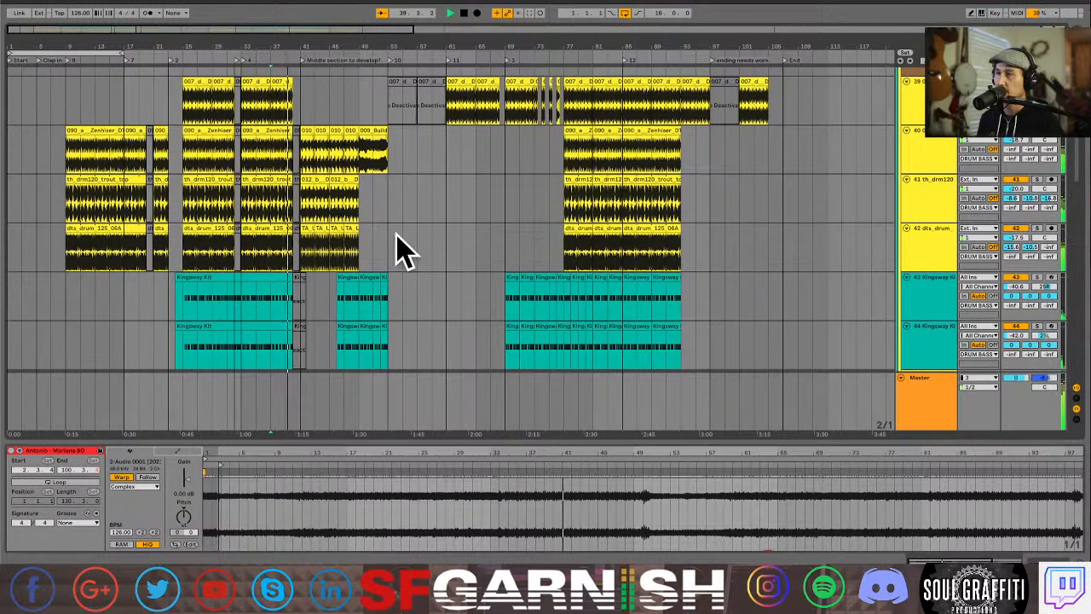
{"action": "scroll", "coordinate": [400, 247], "scroll_direction": "down", "scroll_amount": 7}
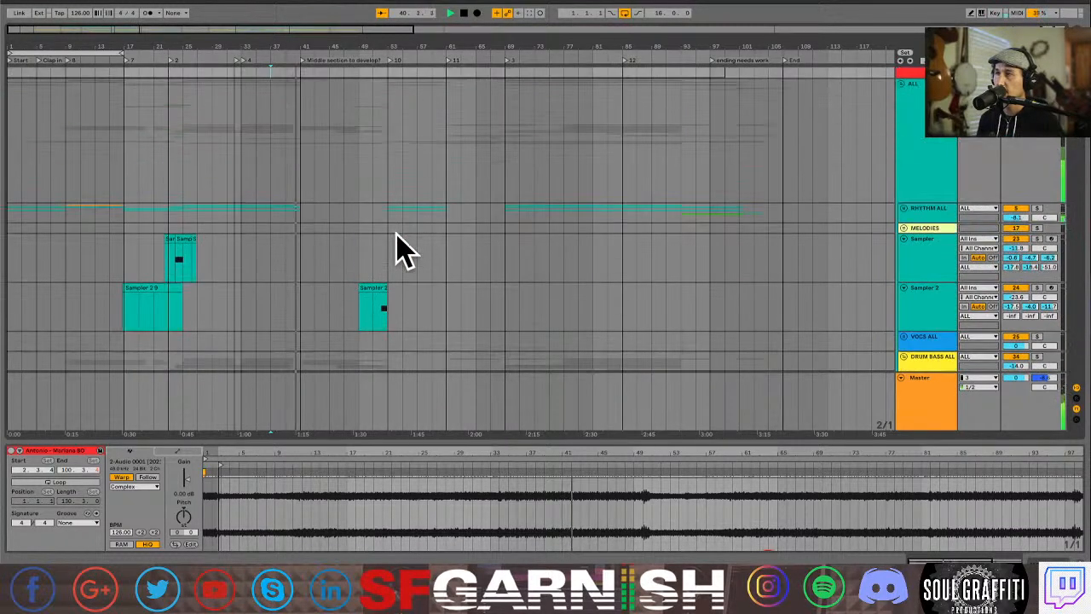
{"action": "scroll", "coordinate": [400, 247], "scroll_direction": "down", "scroll_amount": 6}
{"action": "scroll", "coordinate": [398, 246], "scroll_direction": "up", "scroll_amount": 8}
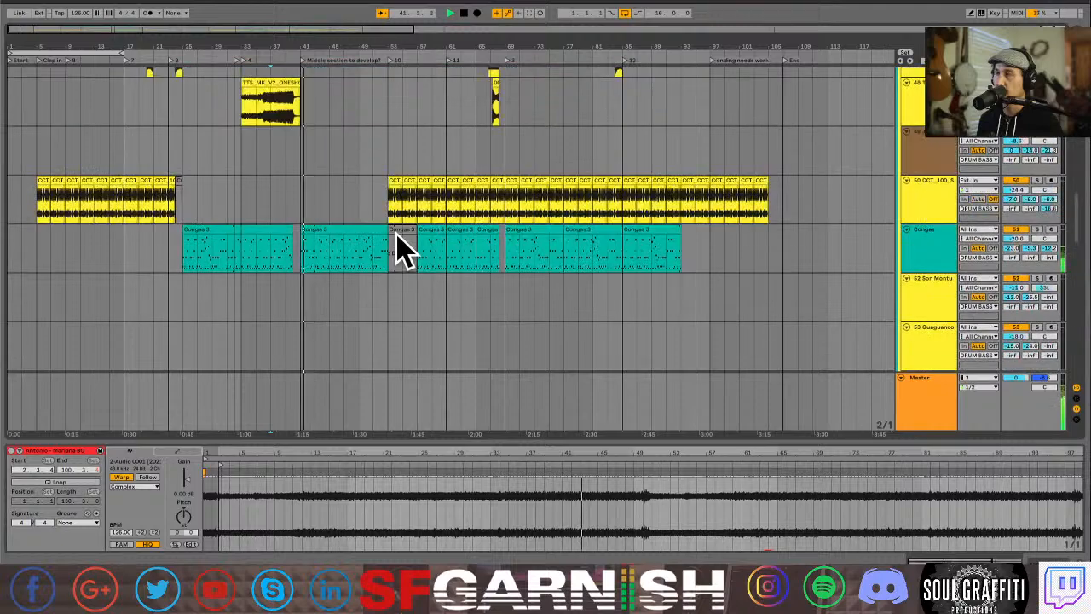
Compare the TTS_MK_V2 riser's placement with the riser tracks and inspect the 80s Synth FX Riser 01 clip before the first drop.
{"action": "left_click", "coordinate": [271, 219]}
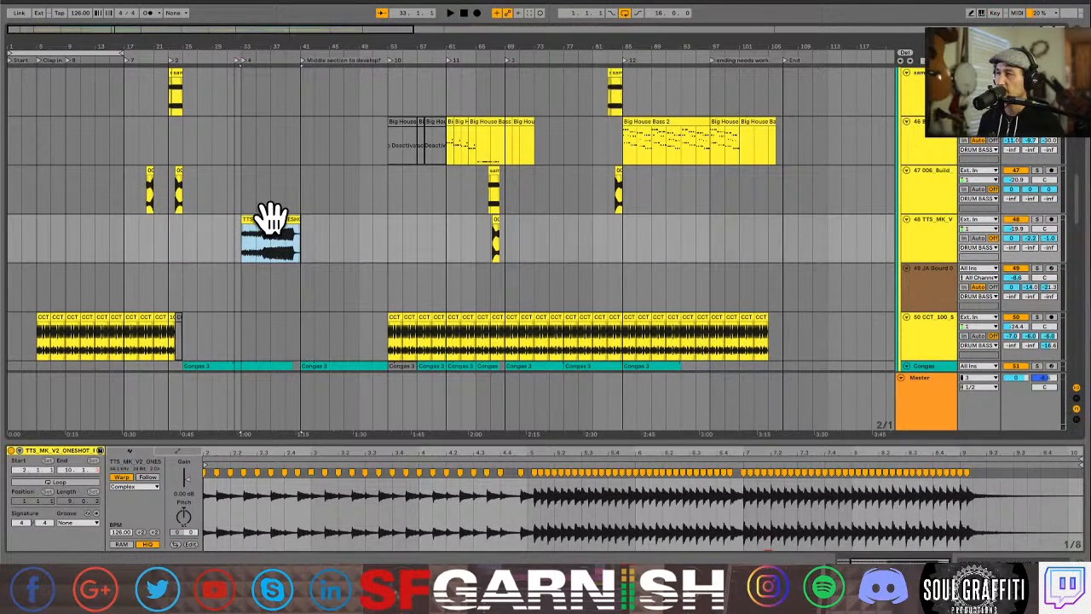
{"action": "scroll", "coordinate": [271, 220], "scroll_direction": "down", "scroll_amount": 15}
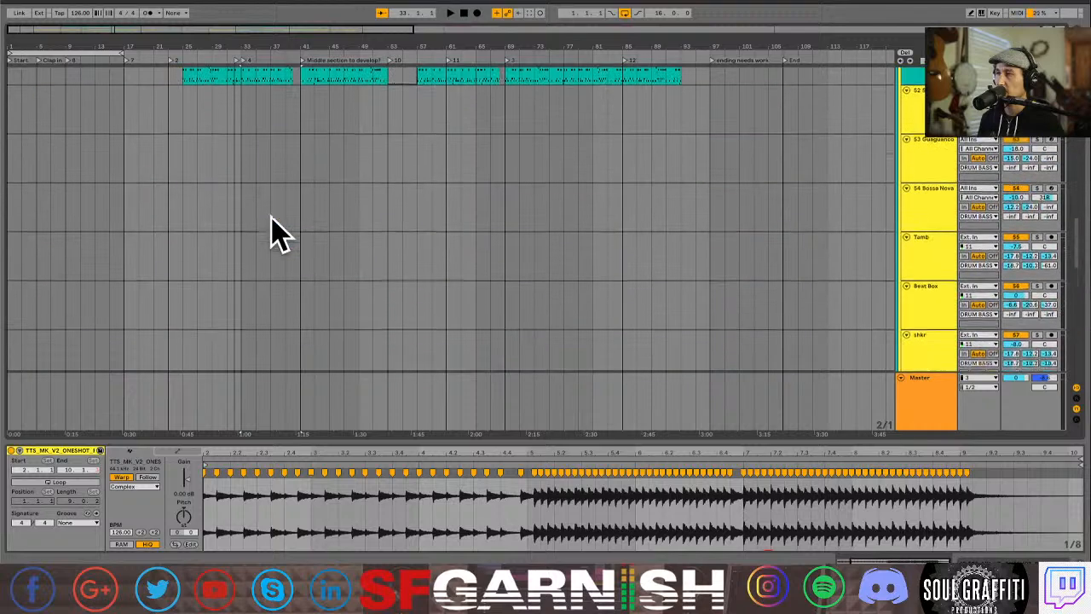
{"action": "scroll", "coordinate": [274, 226], "scroll_direction": "down", "scroll_amount": 5}
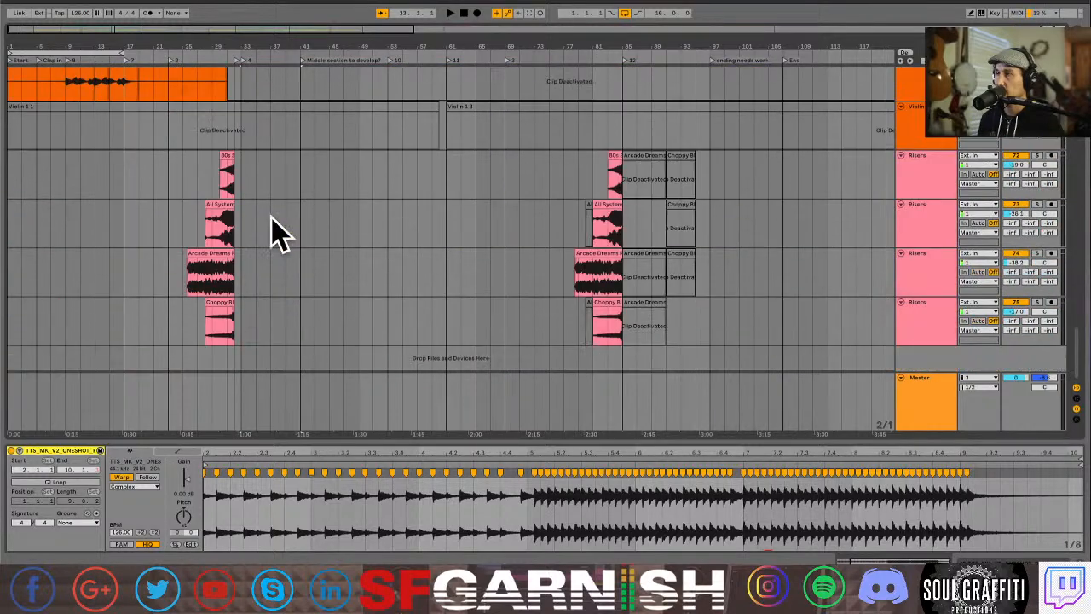
{"action": "left_click", "coordinate": [233, 175]}
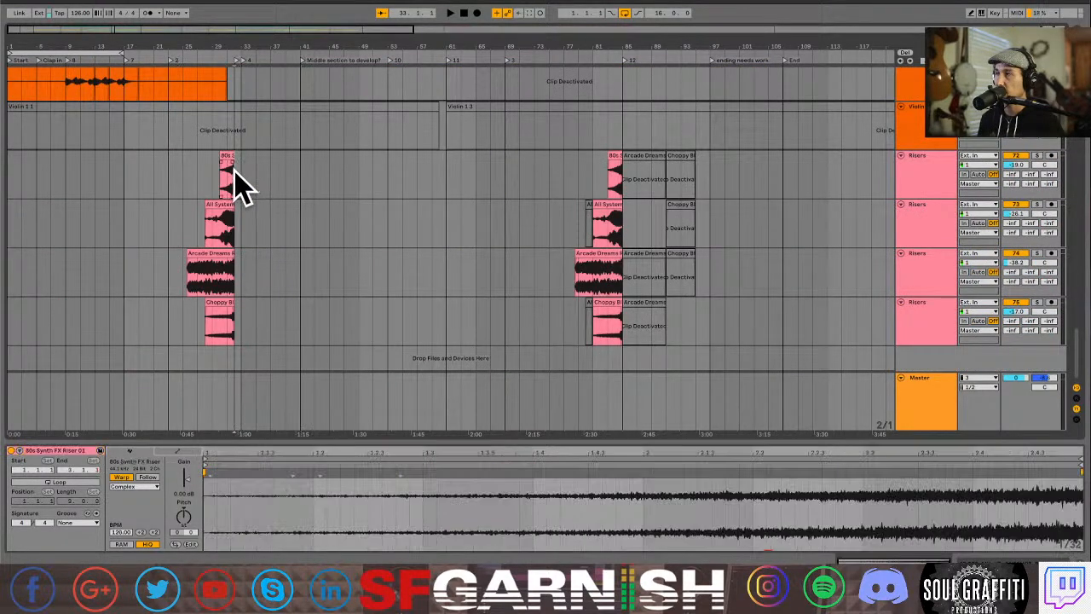
{"action": "scroll", "coordinate": [234, 175], "scroll_direction": "up", "scroll_amount": 8}
{"action": "scroll", "coordinate": [238, 181], "scroll_direction": "up", "scroll_amount": 12}
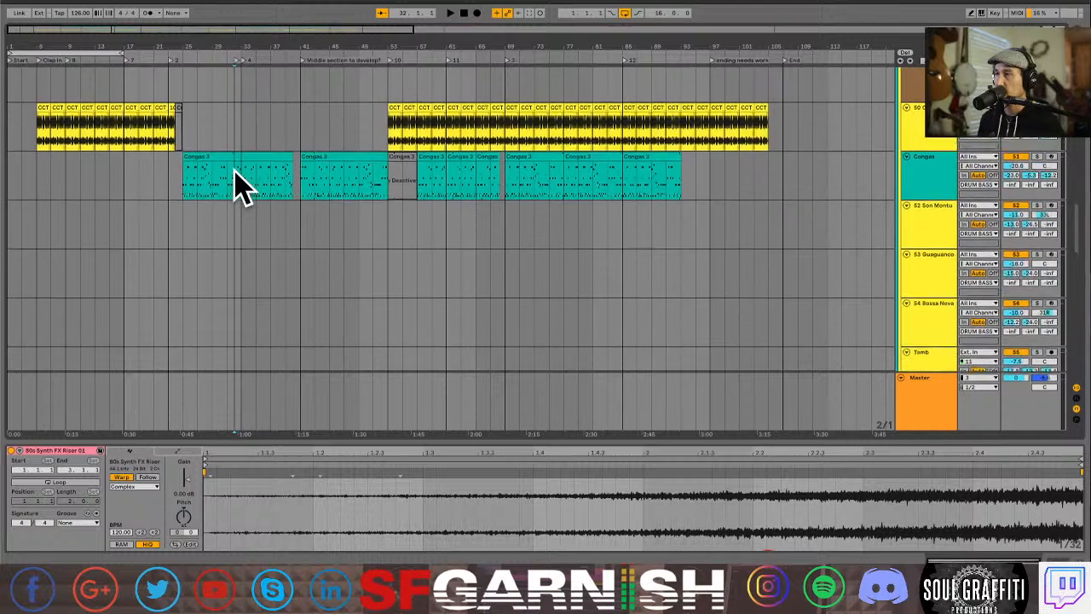
Move the TTS_MK_V2 riser clip on track 48 to start at bar 25 and play it in the mix.
{"action": "left_click_drag", "start_coordinate": [270, 156], "coordinate": [217, 175]}
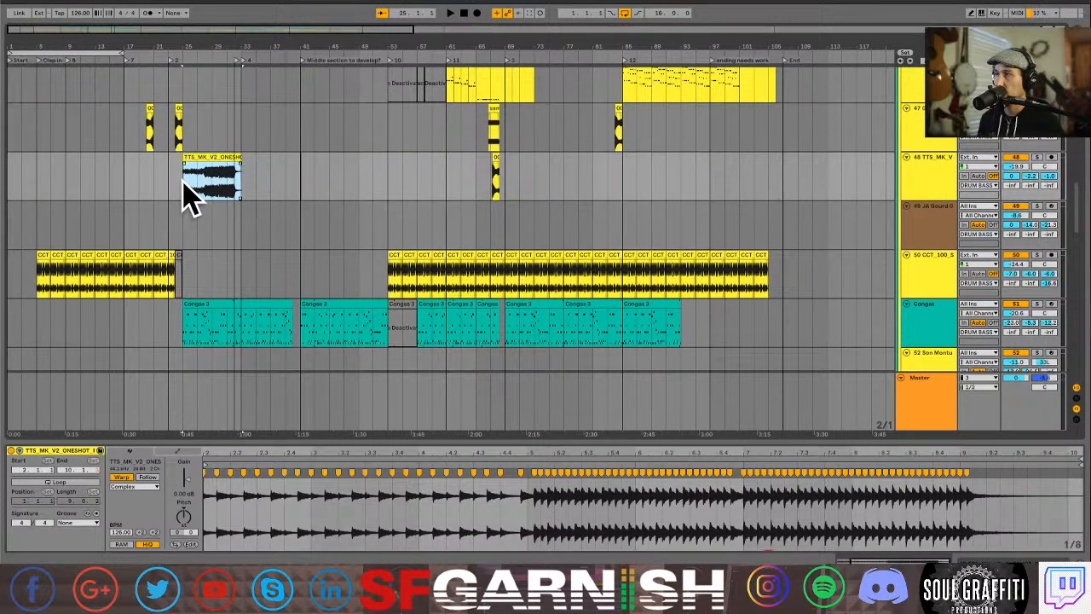
{"action": "left_click", "coordinate": [185, 183]}
{"action": "key", "text": "space"}
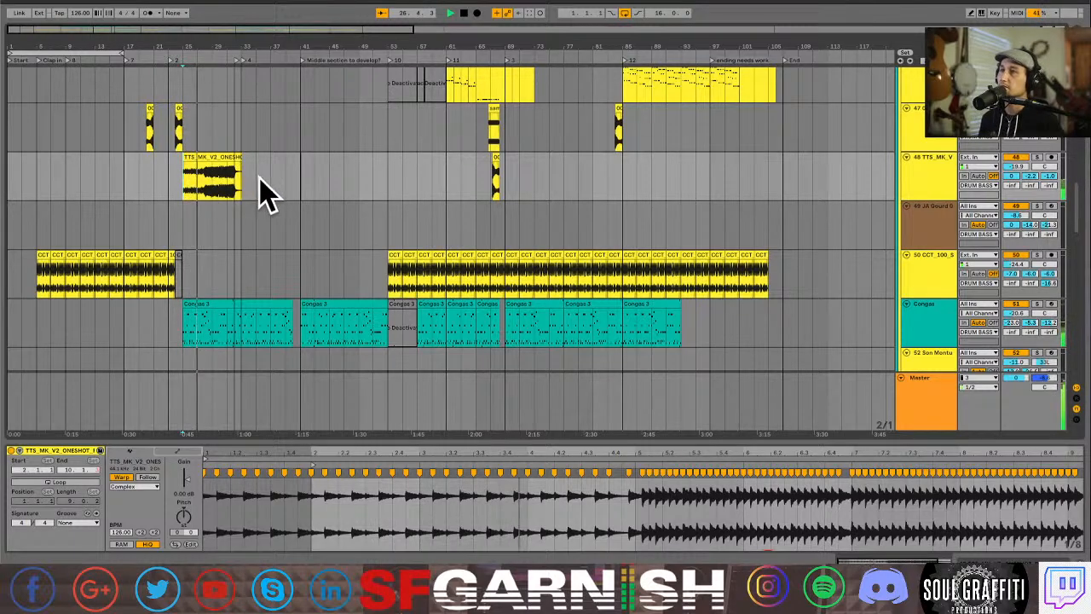
{"action": "left_click", "coordinate": [218, 156]}
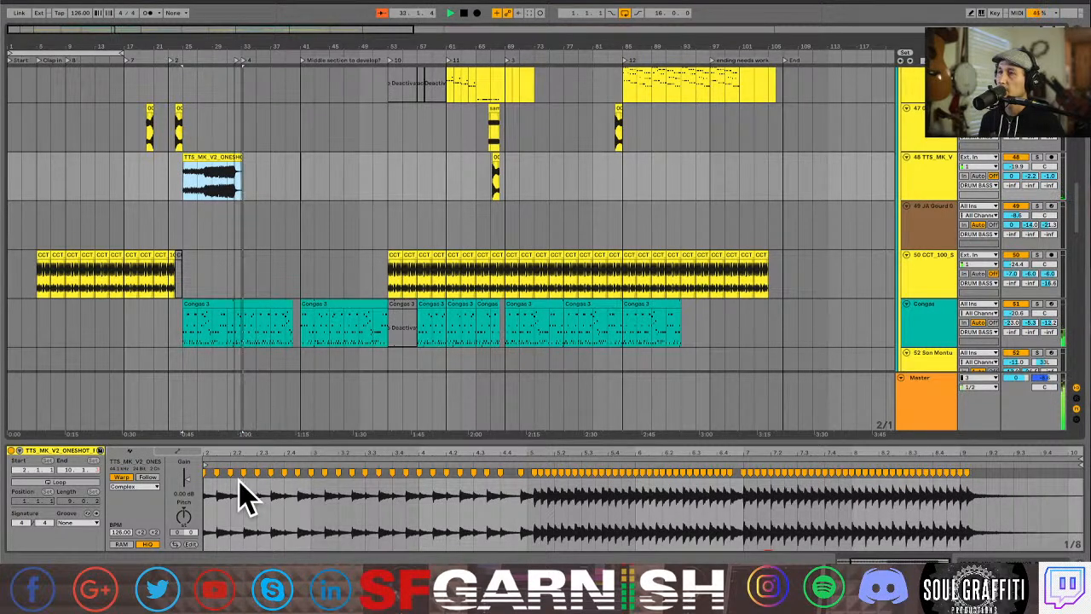
Solo track 48 and copy the one-bar section from 25.3 to 26.3 of the TTS_MK_V2 riser clip.
{"action": "left_click", "coordinate": [184, 190]}
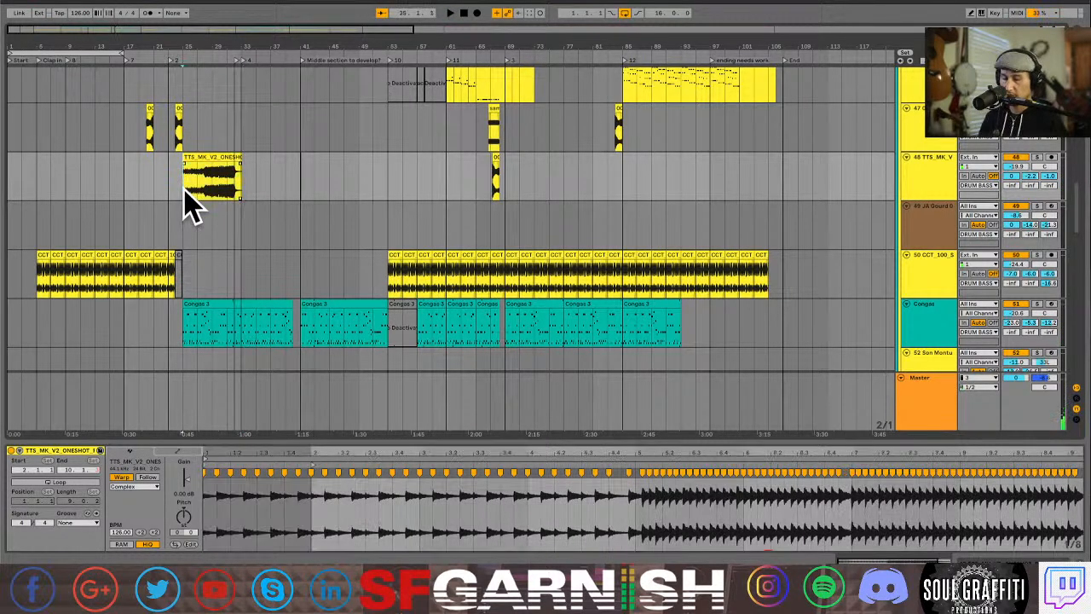
{"action": "key", "text": "plus"}
{"action": "key", "text": "plus"}
{"action": "key", "text": "plus"}
{"action": "key", "text": "plus"}
{"action": "key", "text": "plus"}
{"action": "key", "text": "plus"}
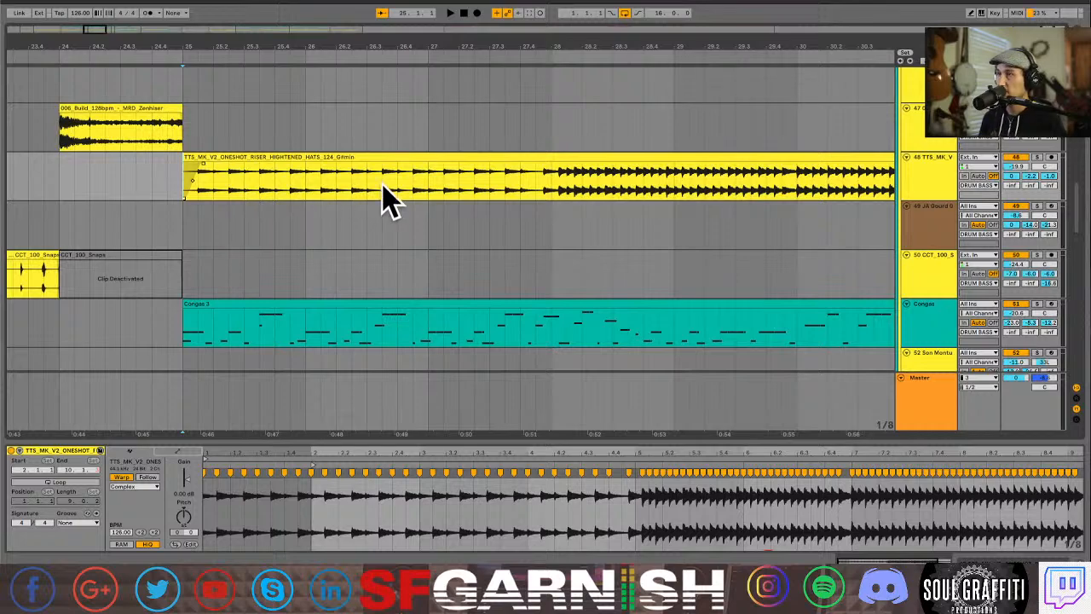
{"action": "left_click", "coordinate": [306, 186]}
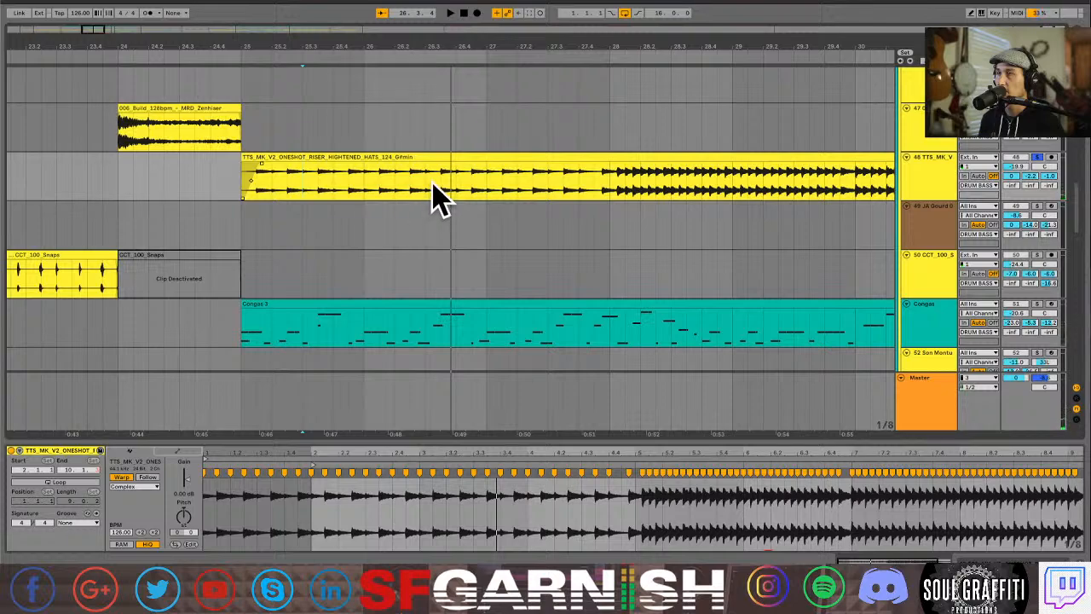
{"action": "left_click_drag", "start_coordinate": [426, 195], "coordinate": [315, 209]}
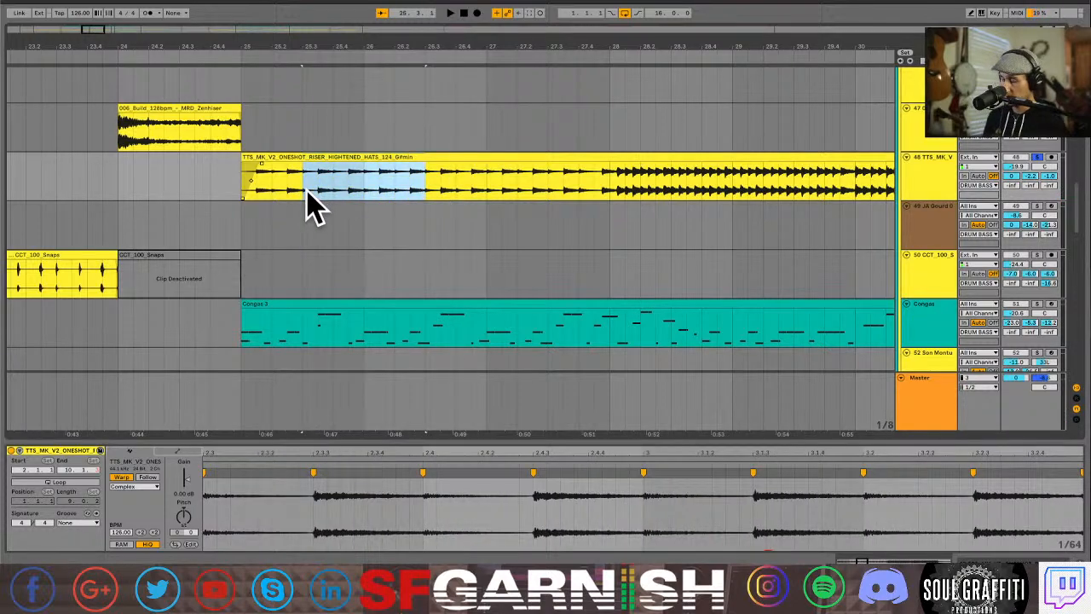
Audition the riser's tail from bar 32 and paste the copied one-bar section at 32.3 on track 48.
{"action": "key", "text": "minus"}
{"action": "key", "text": "minus"}
{"action": "key", "text": "minus"}
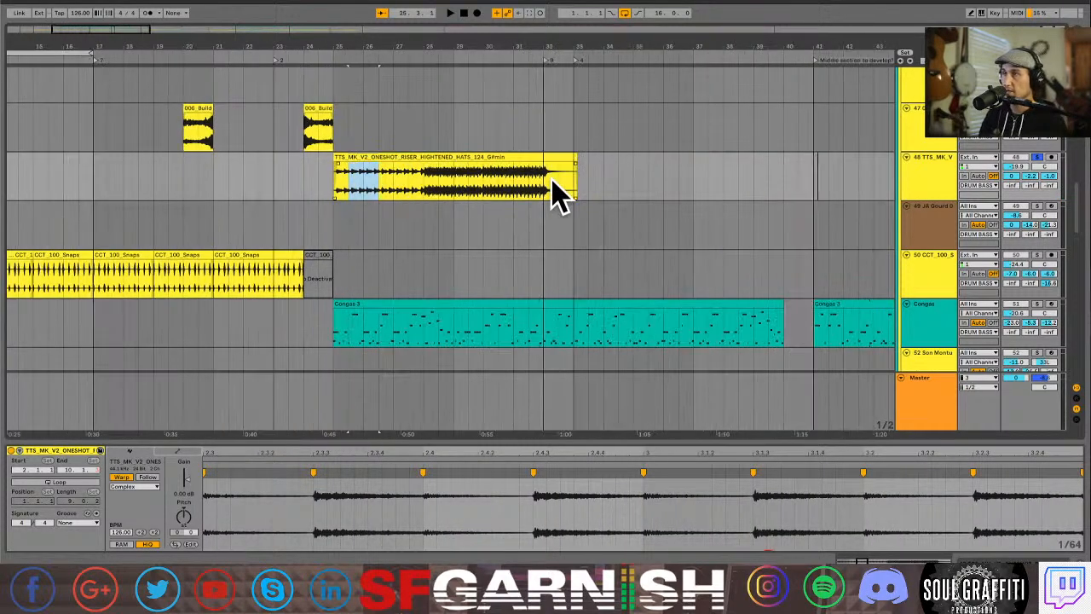
{"action": "left_click", "coordinate": [547, 183]}
{"action": "key", "text": "plus"}
{"action": "key", "text": "plus"}
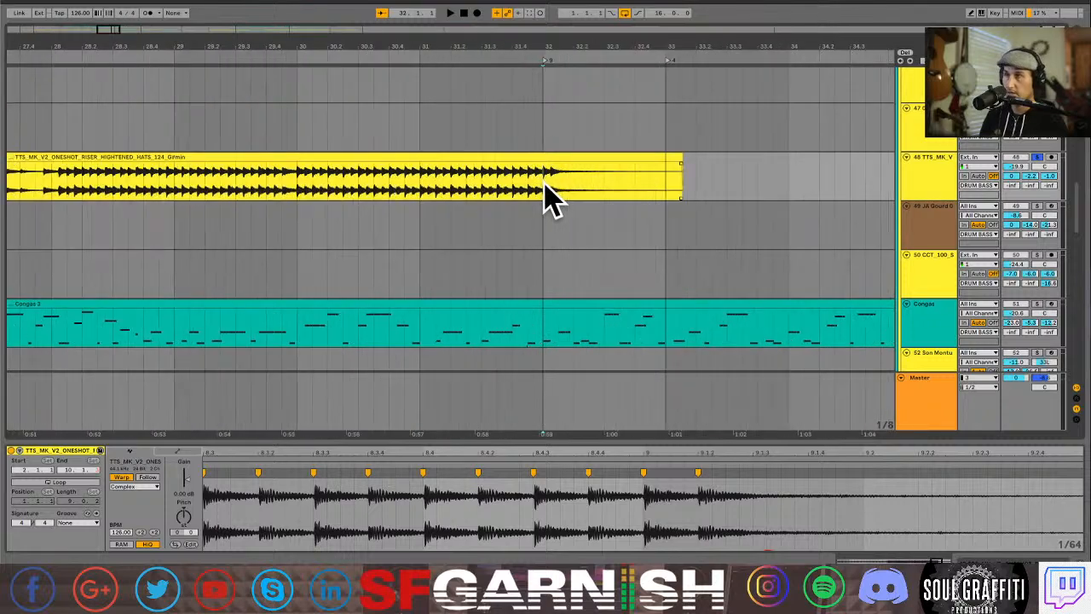
{"action": "key", "text": "space"}
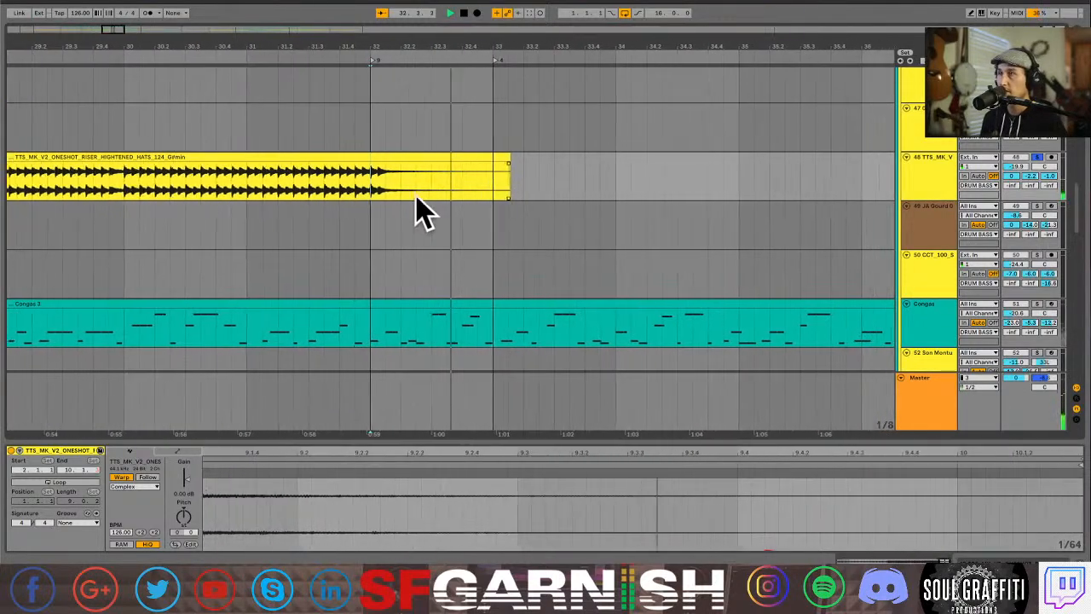
{"action": "key", "text": "space"}
{"action": "left_click", "coordinate": [462, 189]}
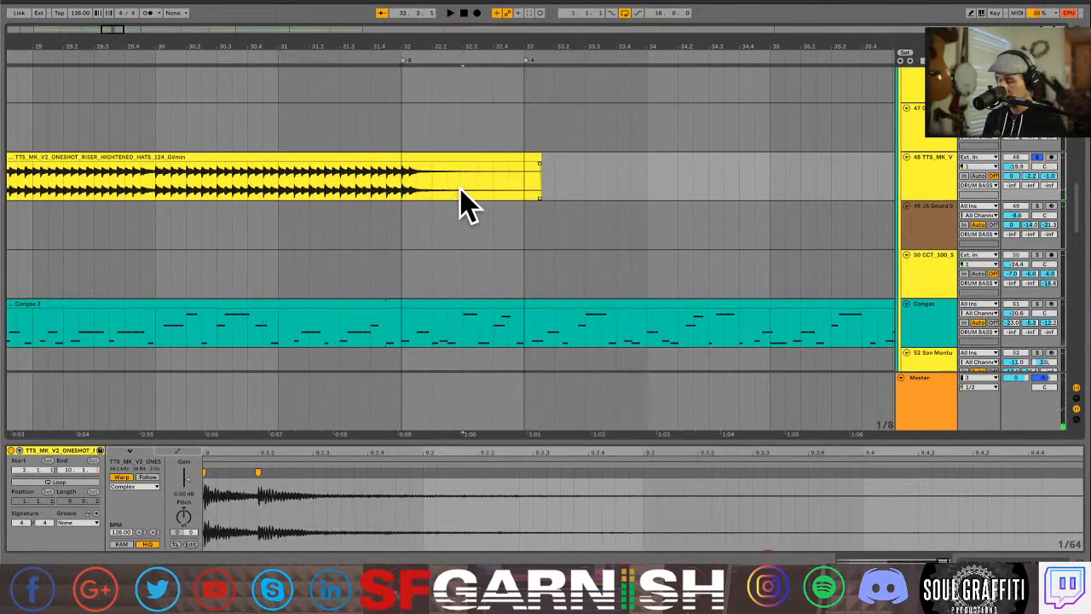
{"action": "key", "text": "ctrl+e"}
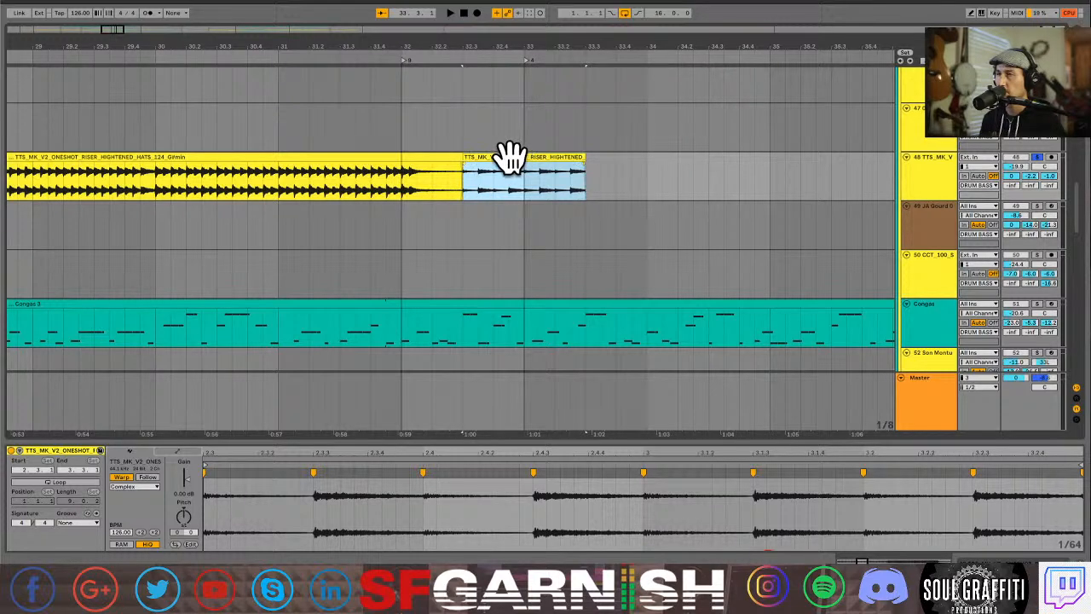
Duplicate track 48, deactivate the long riser clip on the copy and move its one-bar clip to start at bar 32.
{"action": "left_click", "coordinate": [926, 174]}
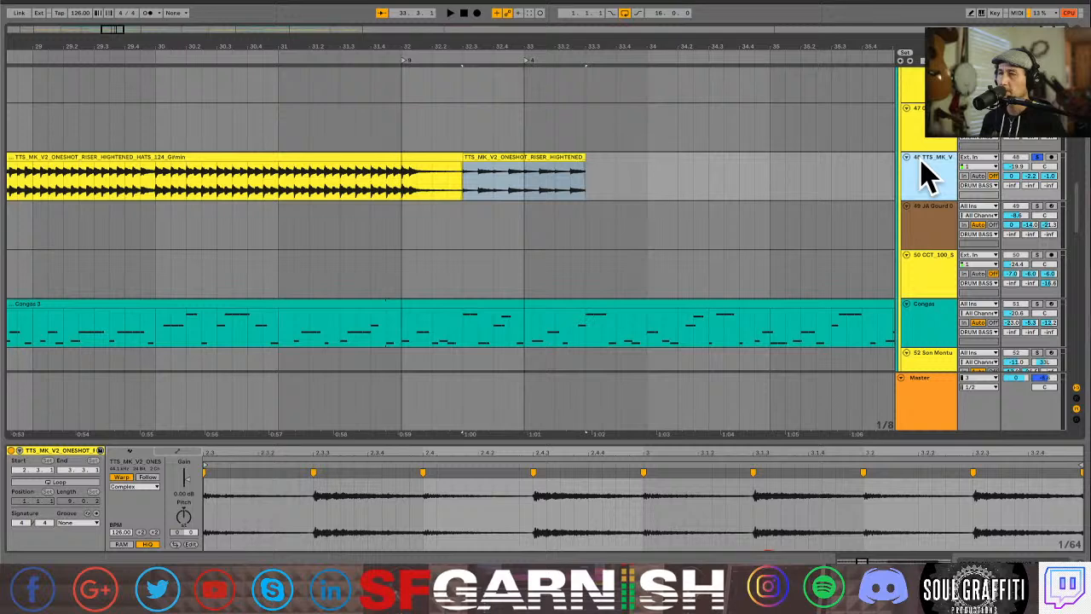
{"action": "key", "text": "ctrl+d"}
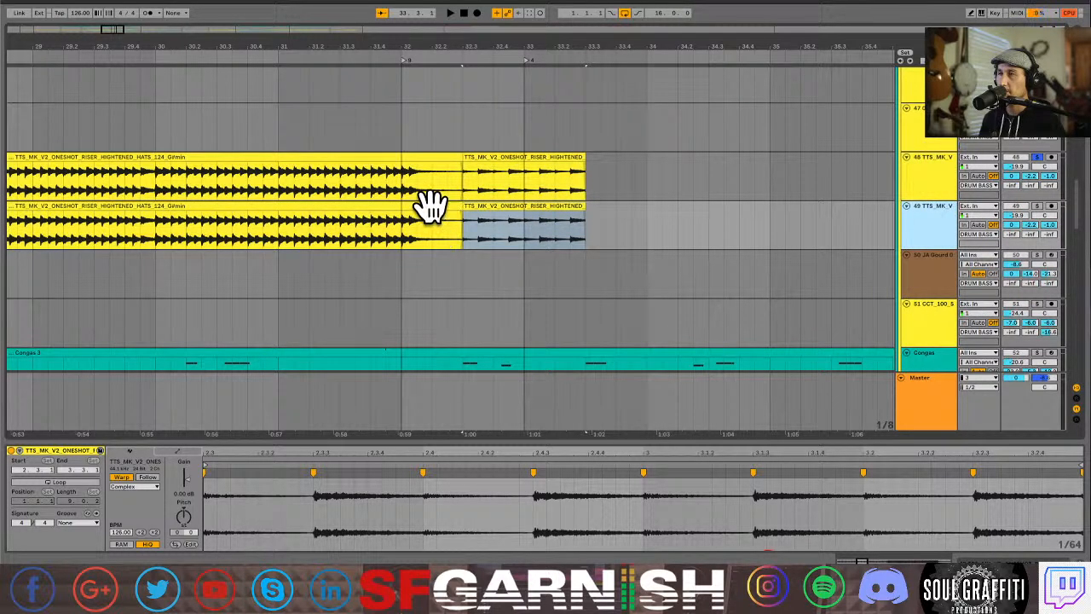
{"action": "left_click", "coordinate": [429, 204]}
{"action": "key", "text": "0"}
{"action": "left_click_drag", "start_coordinate": [533, 207], "coordinate": [413, 215]}
Extend the riser clip on track 48 over the pasted section to just past bar 33 and delete the leftover piece.
{"action": "left_click", "coordinate": [523, 162]}
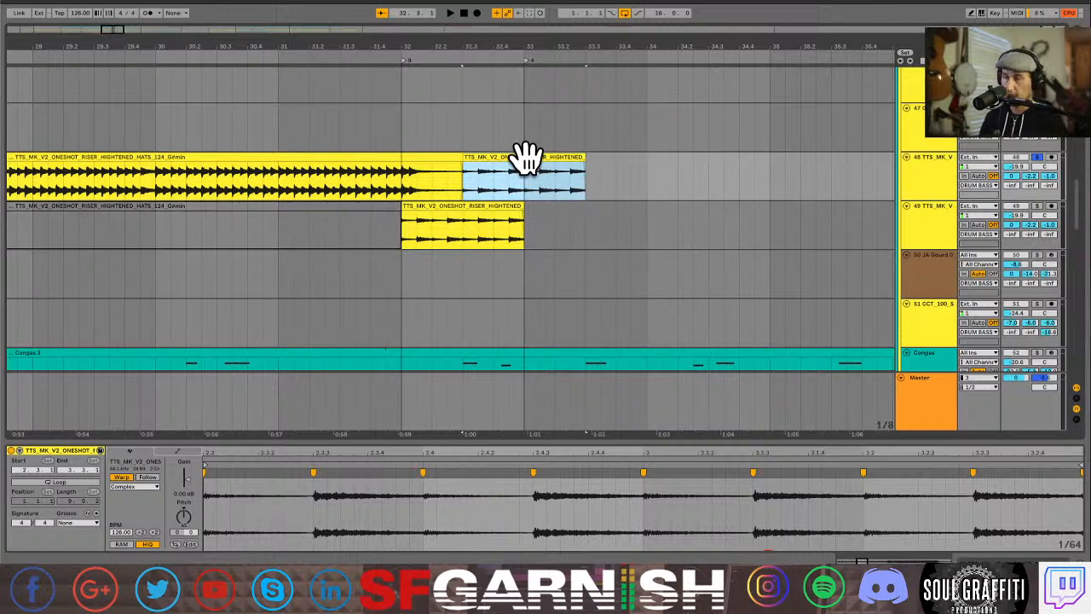
{"action": "left_click_drag", "start_coordinate": [452, 158], "coordinate": [577, 157]}
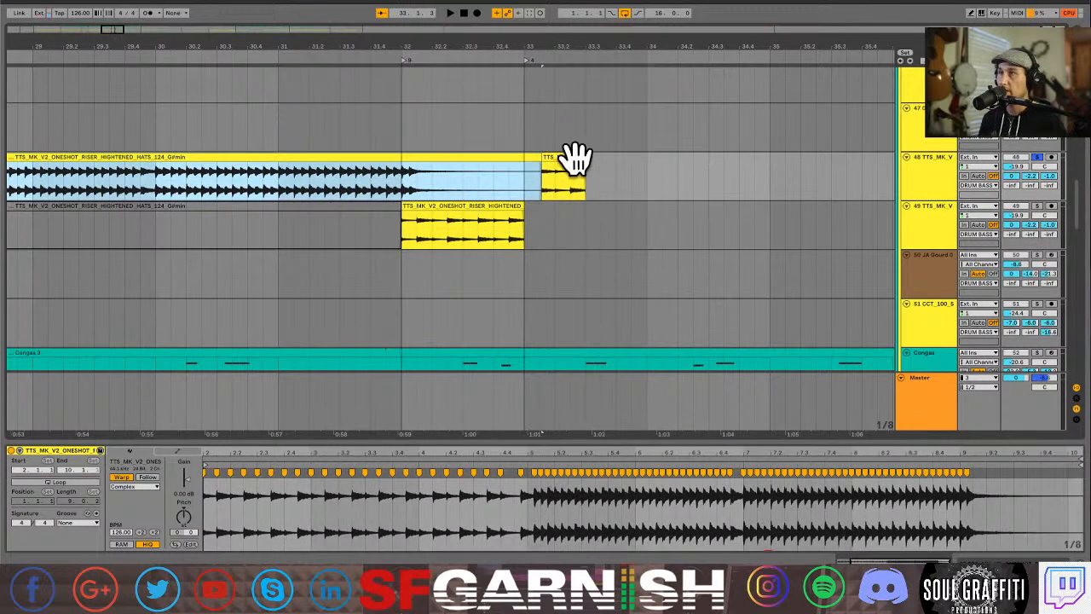
{"action": "left_click", "coordinate": [572, 161]}
{"action": "key", "text": "Delete"}
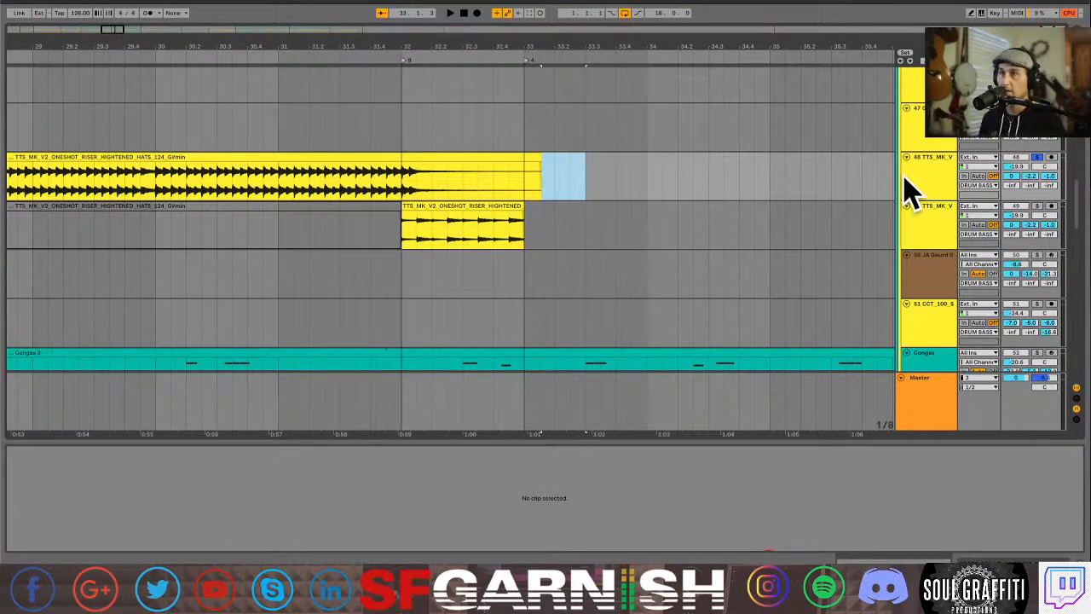
Play the one-bar clip on track 49 together with the riser's tail from bar 32, both tracks soloed.
{"action": "left_click", "coordinate": [458, 238]}
{"action": "key", "text": "space"}
{"action": "scroll", "coordinate": [401, 239], "scroll_direction": "down", "scroll_amount": 10}
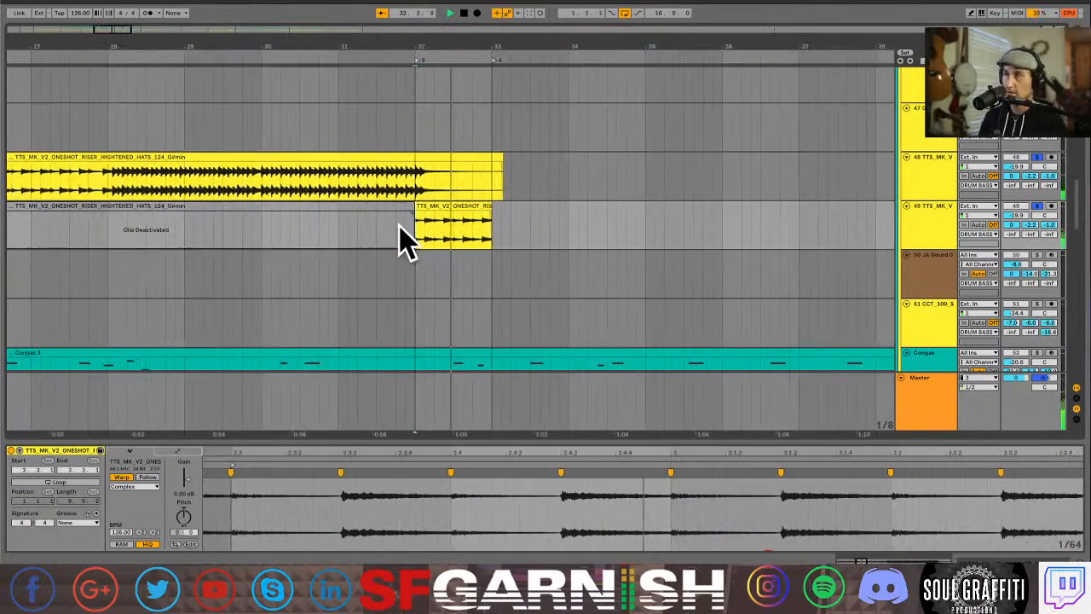
{"action": "left_click_drag", "start_coordinate": [477, 224], "coordinate": [521, 225]}
{"action": "key", "text": "space"}
Show the clip transposition envelope of the one-bar riser clip at bar 32 on track 49.
{"action": "left_click", "coordinate": [235, 226]}
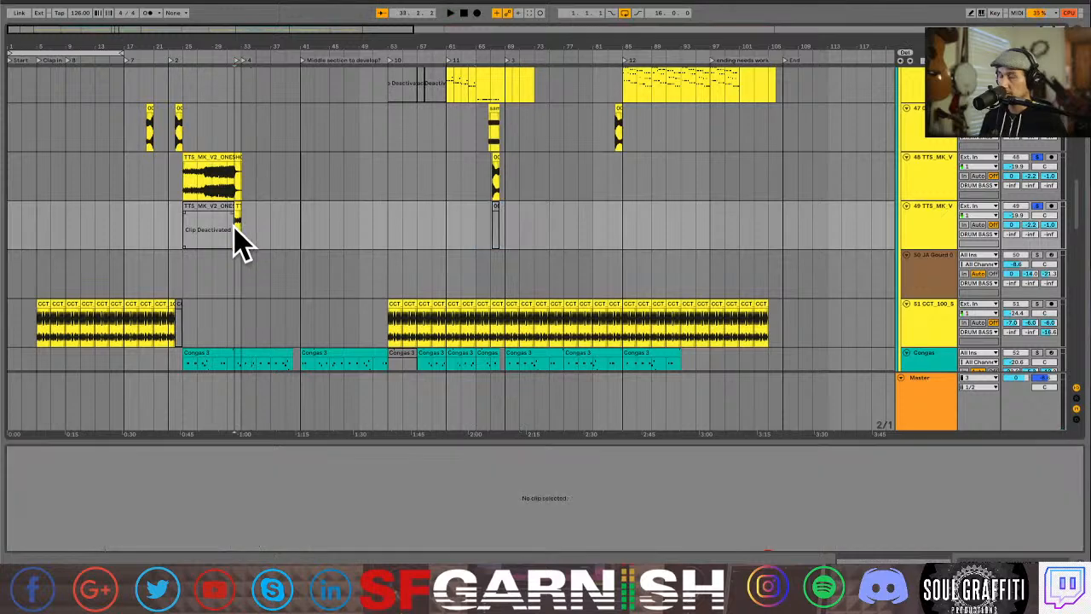
{"action": "scroll", "coordinate": [234, 226], "scroll_direction": "up", "scroll_amount": 8}
{"action": "scroll", "coordinate": [237, 228], "scroll_direction": "up", "scroll_amount": 5}
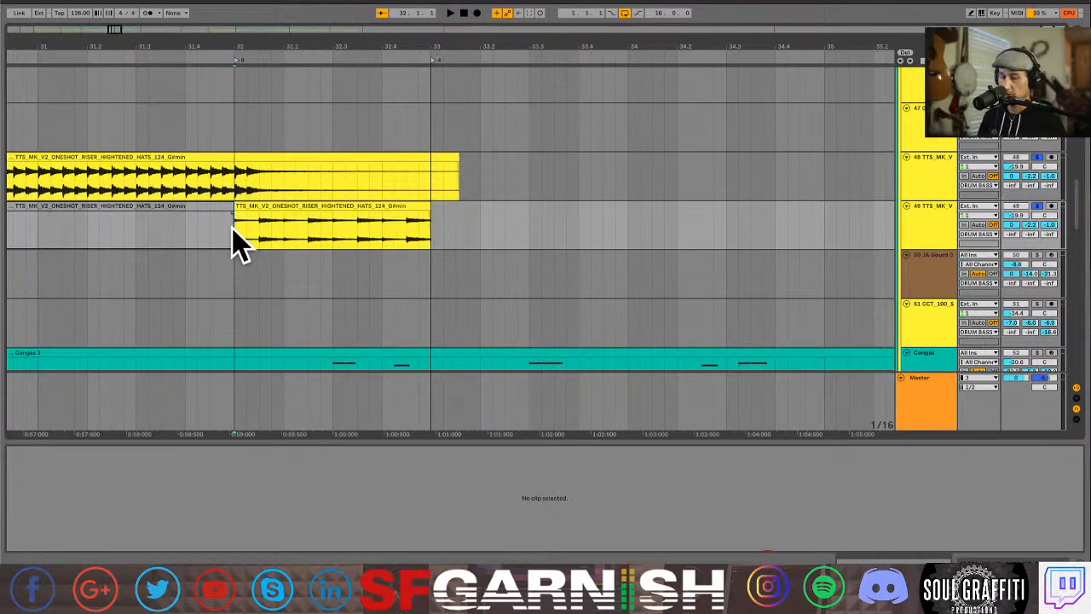
{"action": "scroll", "coordinate": [241, 243], "scroll_direction": "up", "scroll_amount": 5}
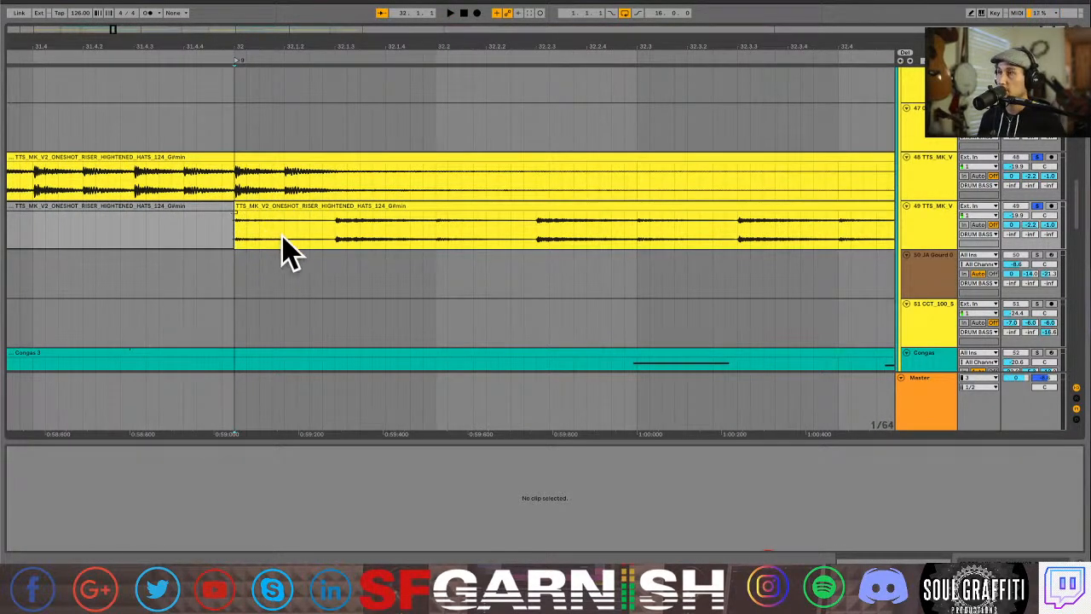
{"action": "left_click", "coordinate": [281, 204]}
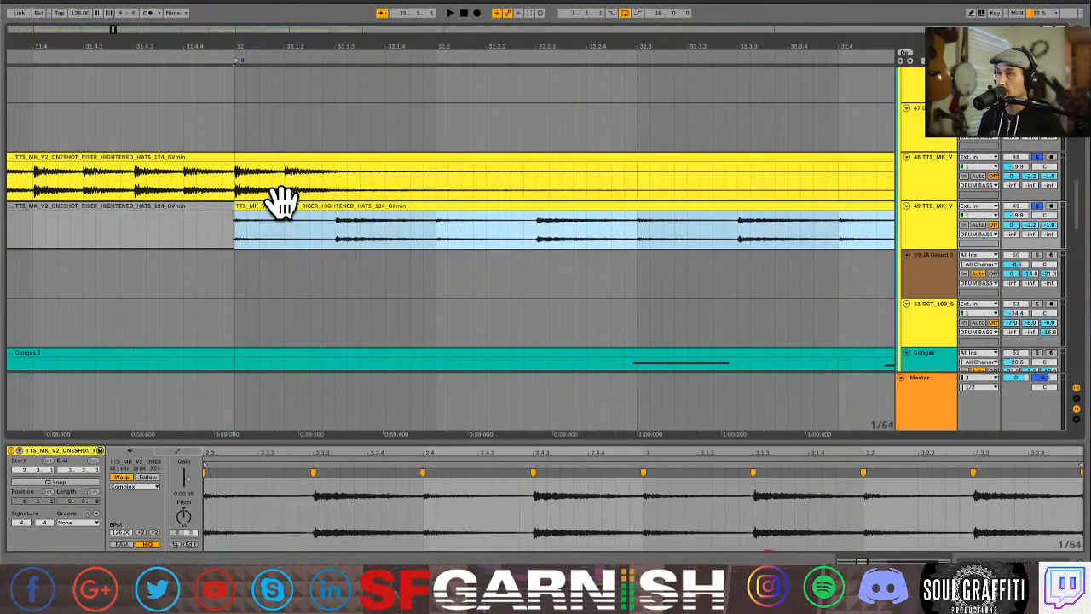
{"action": "left_click", "coordinate": [177, 452]}
{"action": "left_click", "coordinate": [142, 472]}
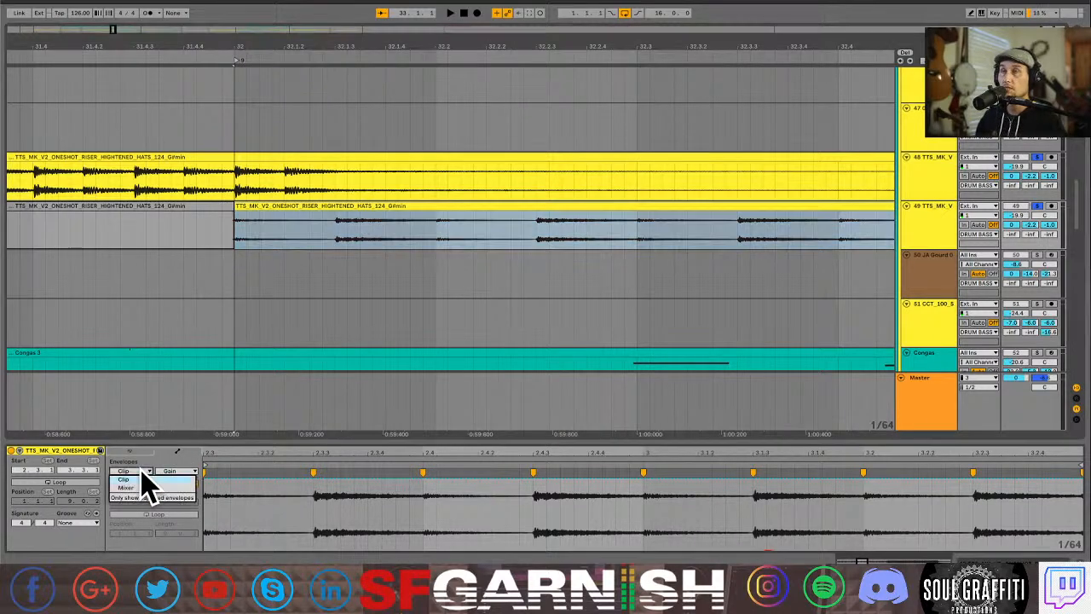
{"action": "left_click", "coordinate": [151, 480]}
{"action": "left_click", "coordinate": [179, 471]}
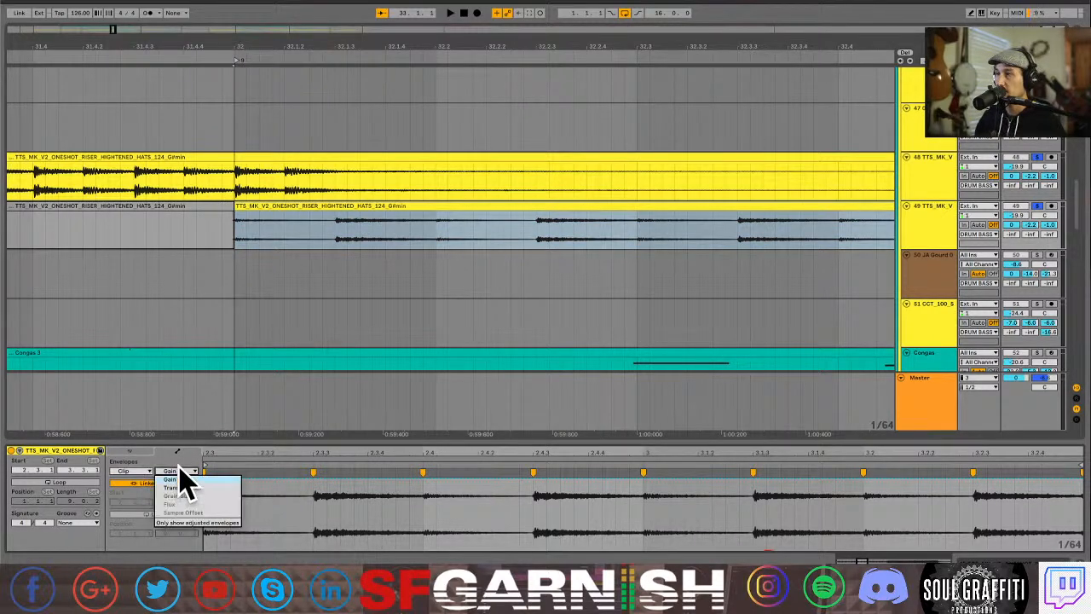
{"action": "left_click", "coordinate": [180, 488]}
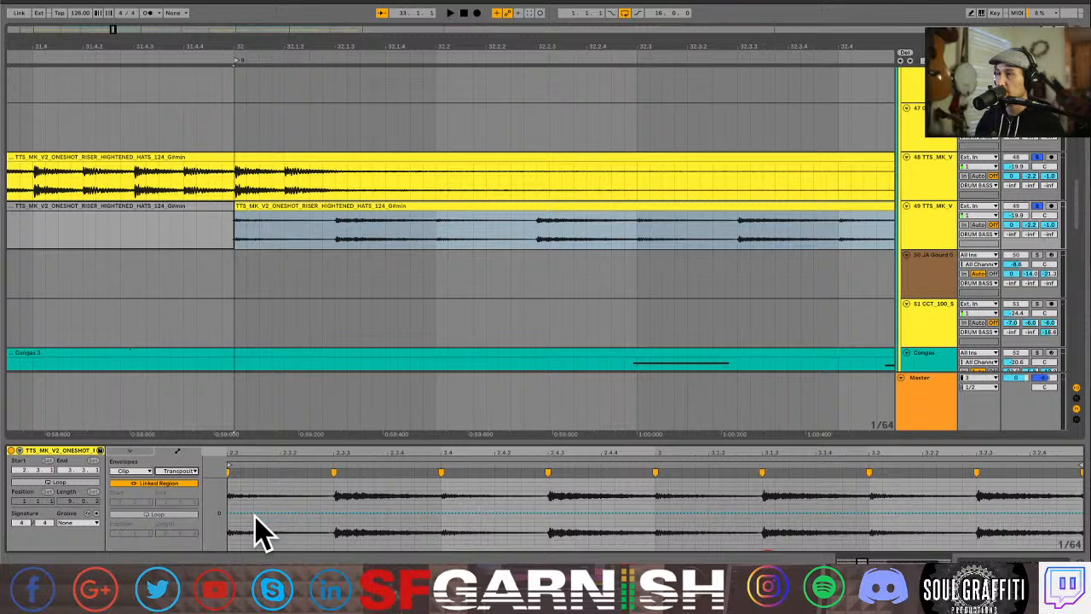
Ramp the one-bar clip's transposition envelope from 0 st at its start to -3 st at its end and audition it unsoloed.
{"action": "left_click", "coordinate": [231, 513]}
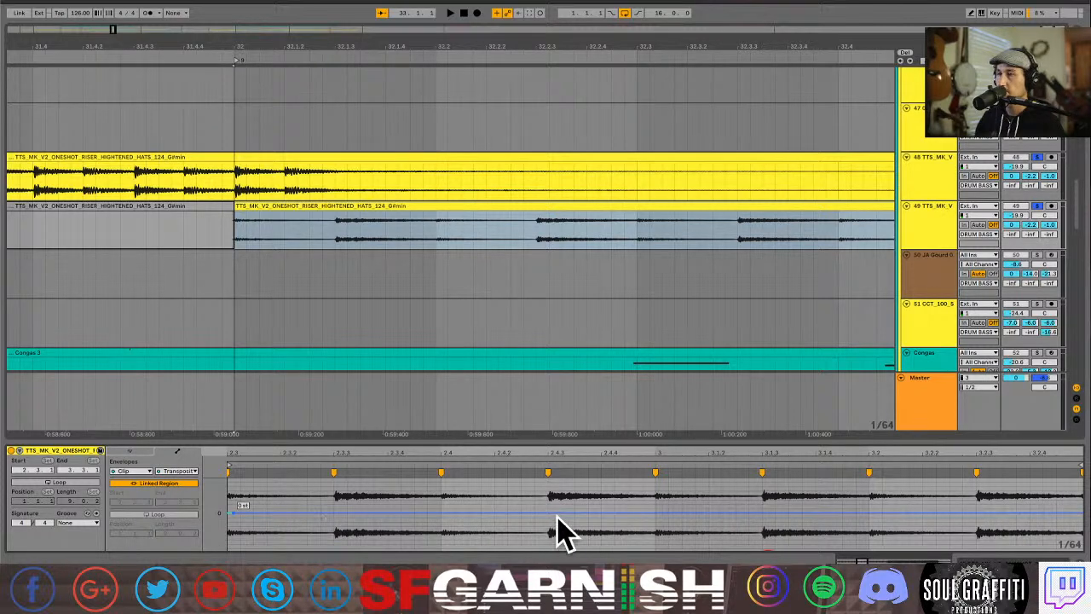
{"action": "left_click_drag", "start_coordinate": [558, 512], "coordinate": [1075, 521]}
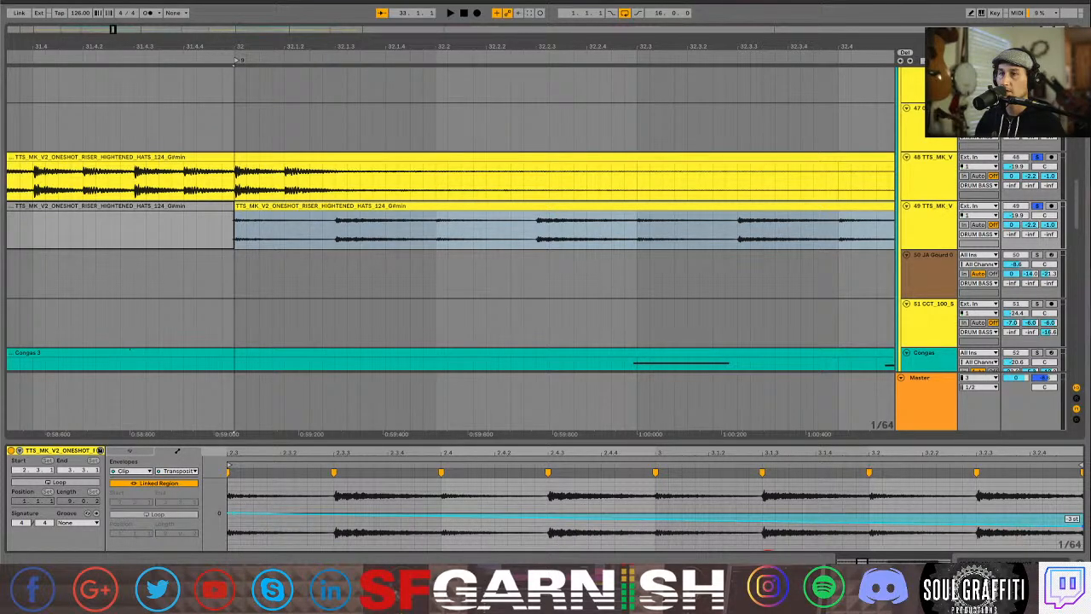
{"action": "key", "text": "space"}
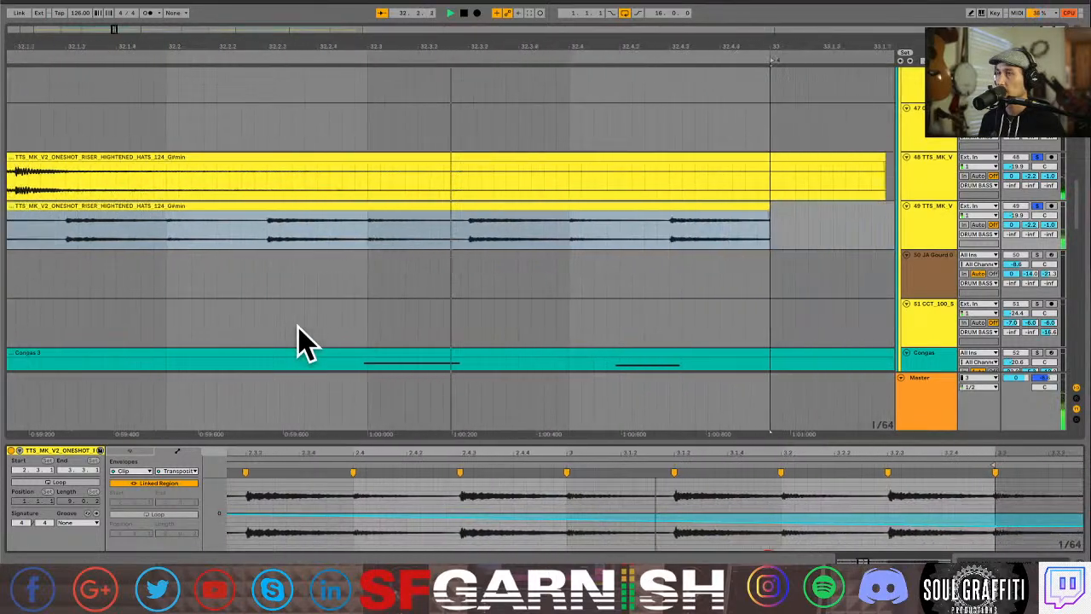
{"action": "left_click", "coordinate": [1037, 158]}
{"action": "key", "text": "space"}
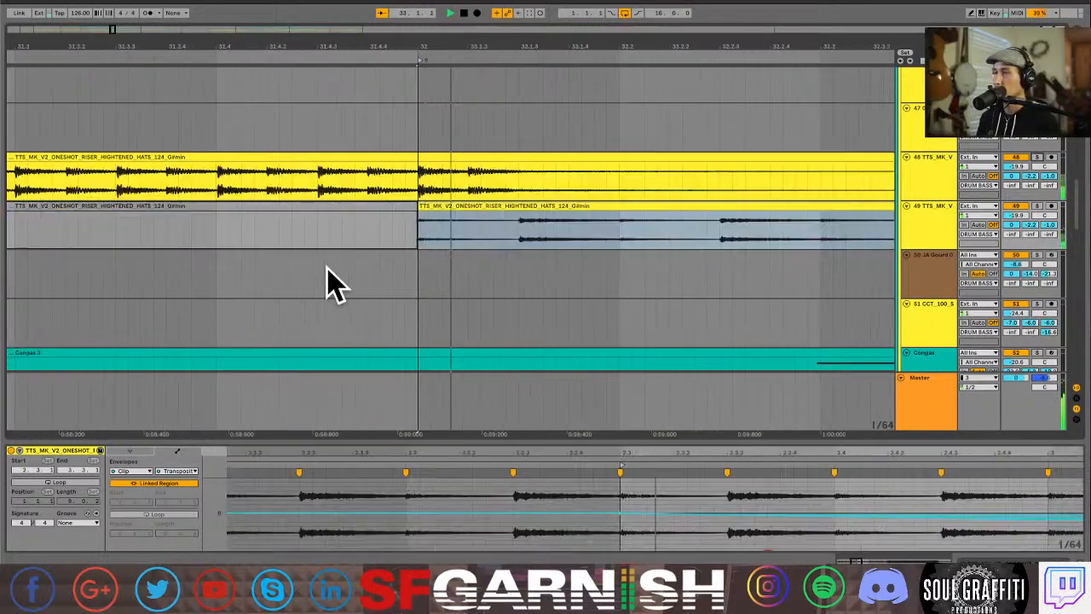
Split the one-bar clip at 32.1.3, move the remaining part to start at bar 32 and extend its end to bar 33.
{"action": "left_click", "coordinate": [389, 240]}
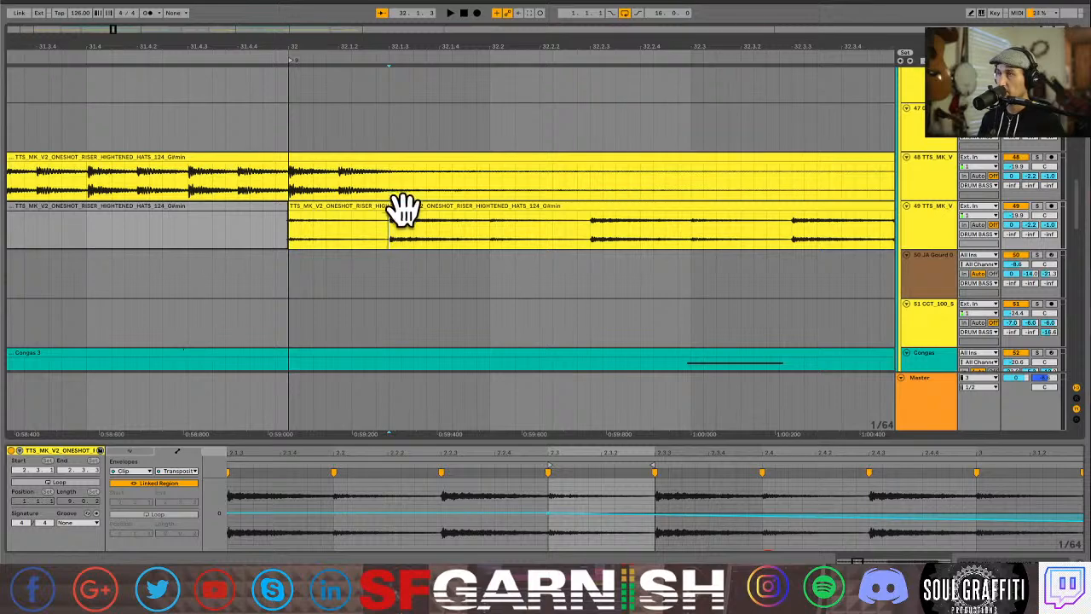
{"action": "left_click_drag", "start_coordinate": [405, 206], "coordinate": [312, 237]}
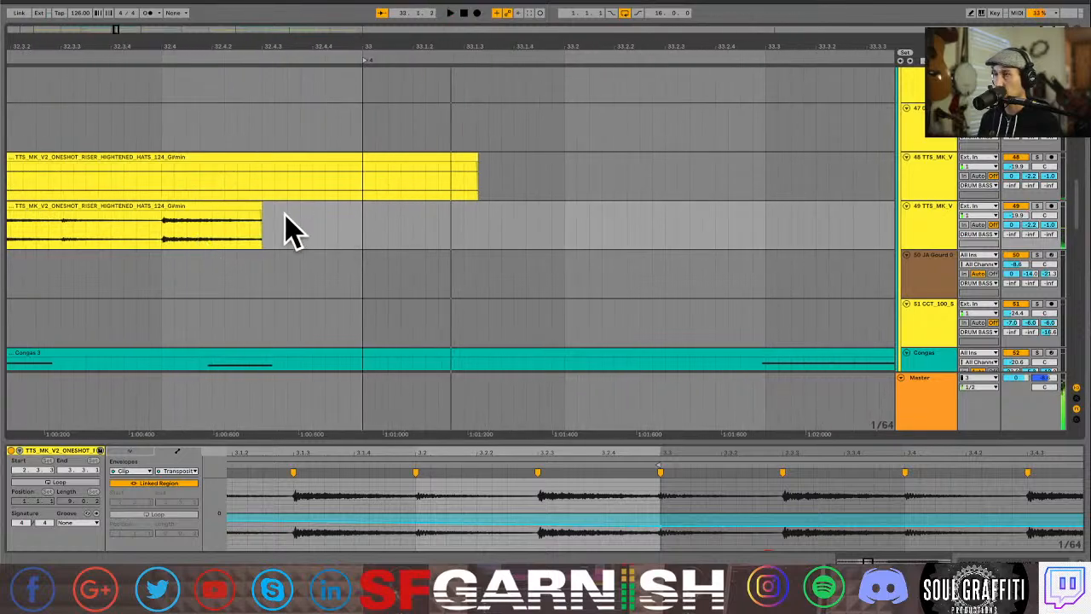
{"action": "left_click_drag", "start_coordinate": [254, 207], "coordinate": [361, 208]}
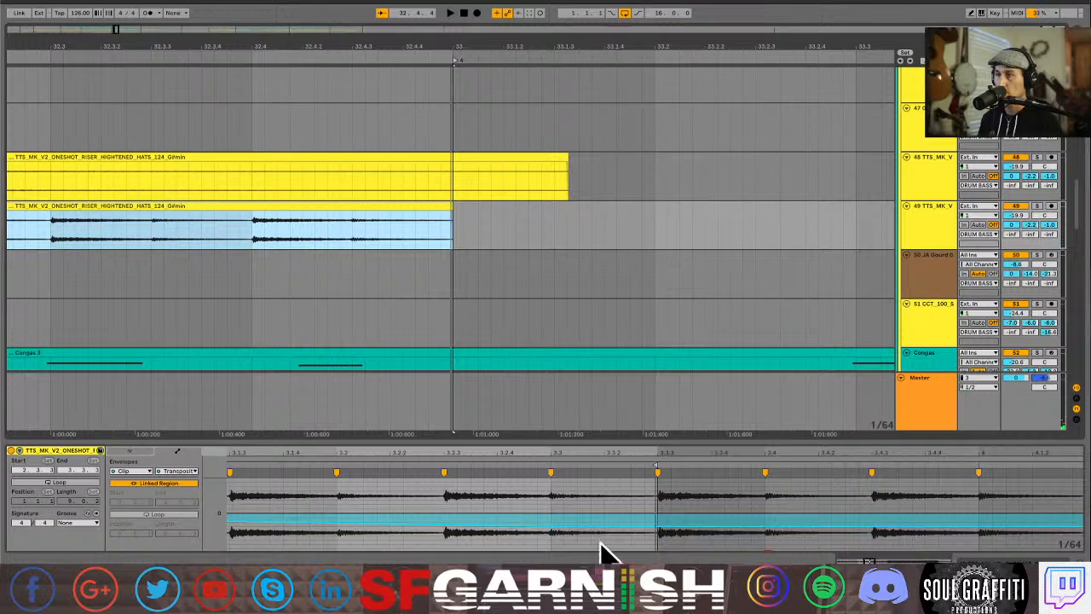
Deepen the clip's downward transposition ramp, lowering the envelope to -5 st just before its end, and play the result.
{"action": "left_click_drag", "start_coordinate": [656, 525], "coordinate": [657, 533]}
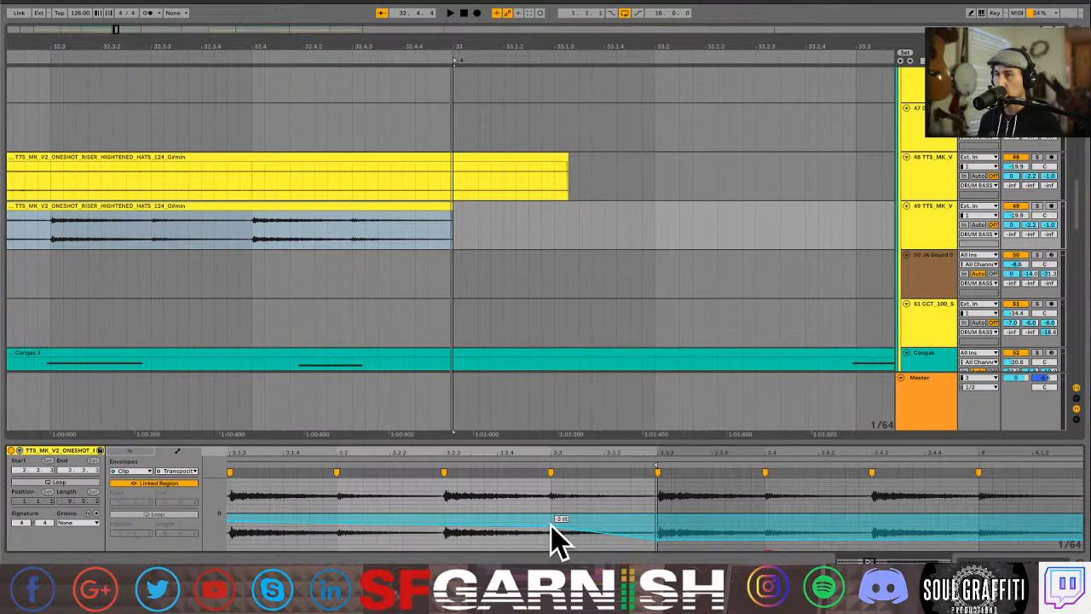
{"action": "left_click_drag", "start_coordinate": [551, 525], "coordinate": [550, 536]}
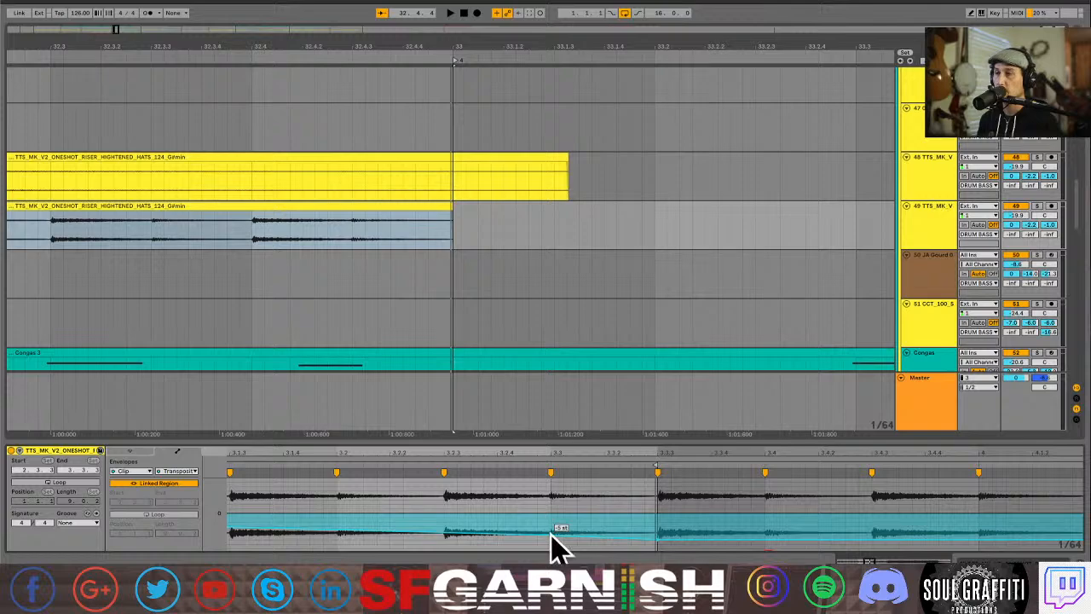
{"action": "key", "text": "space"}
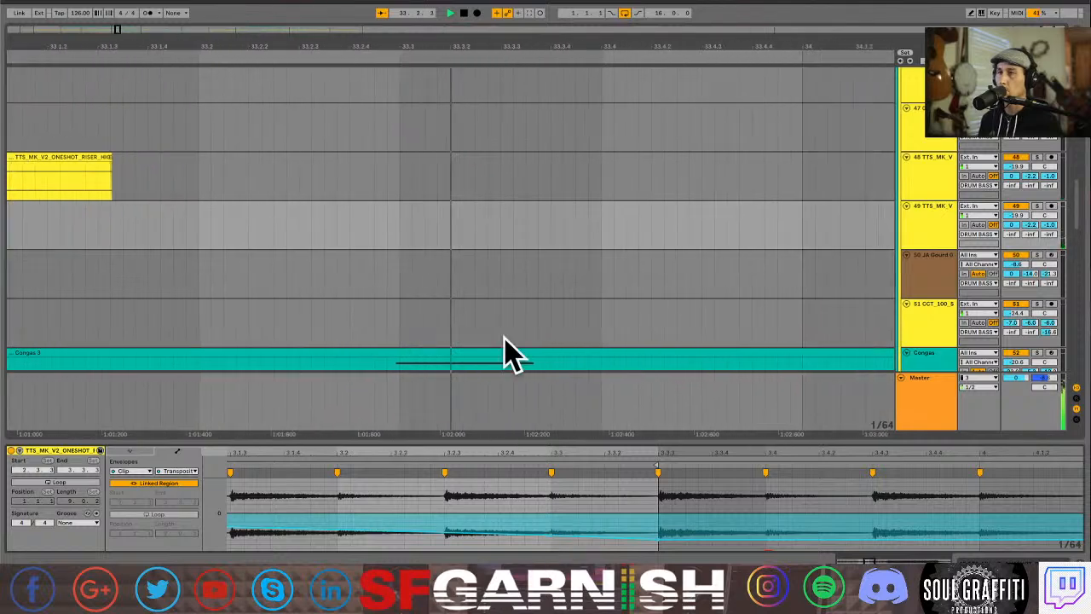
{"action": "key", "text": "space"}
Raise track 49's C-Reverb send to 0 and turn up its F-Delay send while playing the clip.
{"action": "left_click_drag", "start_coordinate": [1048, 225], "coordinate": [1048, 220]}
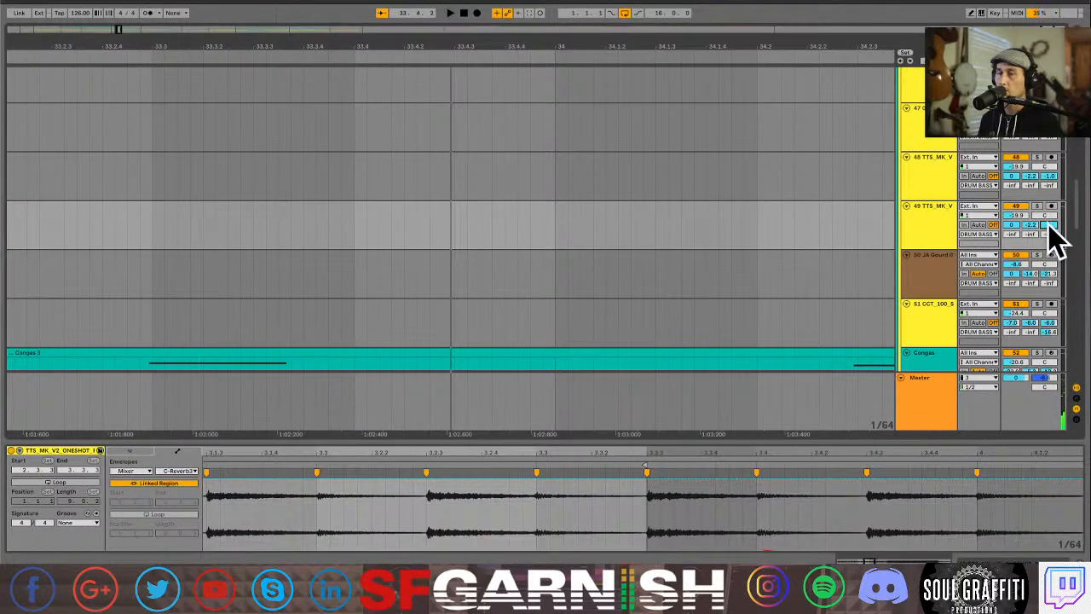
{"action": "key", "text": "space"}
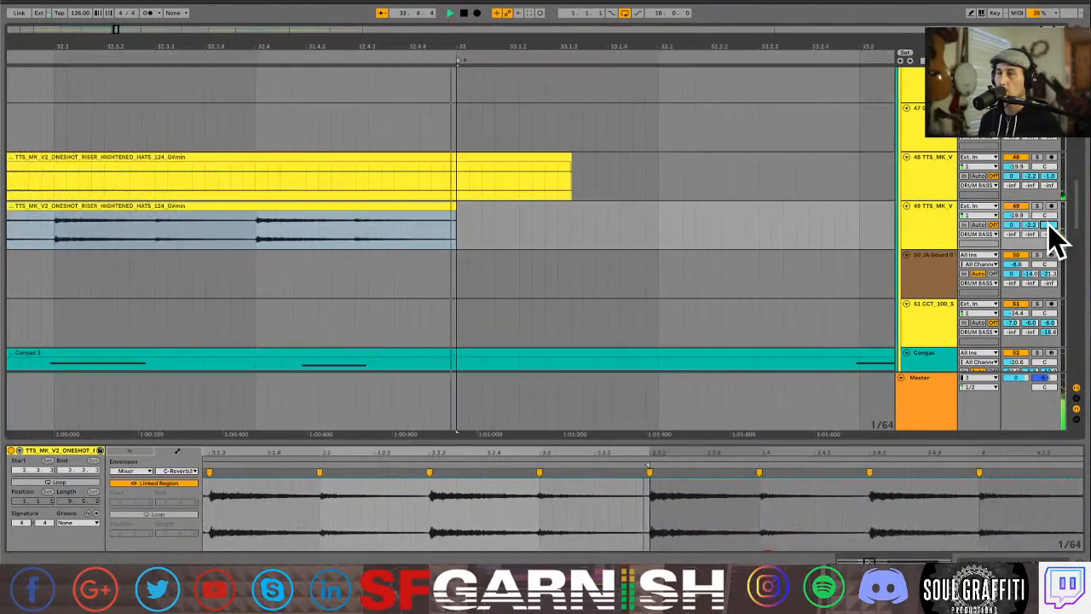
{"action": "left_click", "coordinate": [1049, 234]}
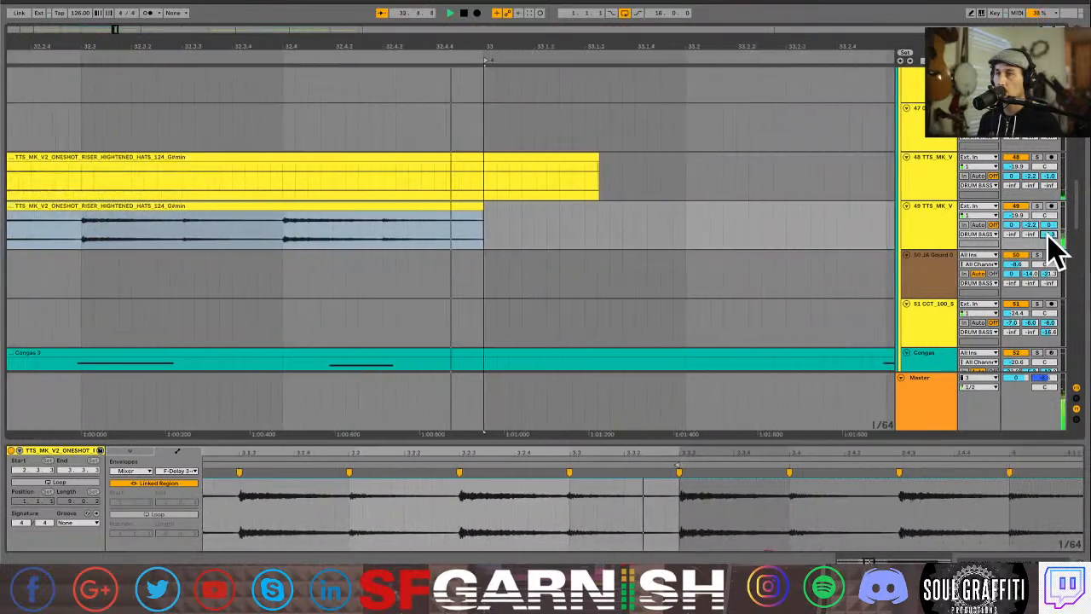
Solo track 49 while setting its D, E and F sends to -24.0, -14.7 and -5.3, and play the clip unsoloed in the mix.
{"action": "key", "text": "space"}
{"action": "left_click", "coordinate": [1037, 205]}
{"action": "key", "text": "space"}
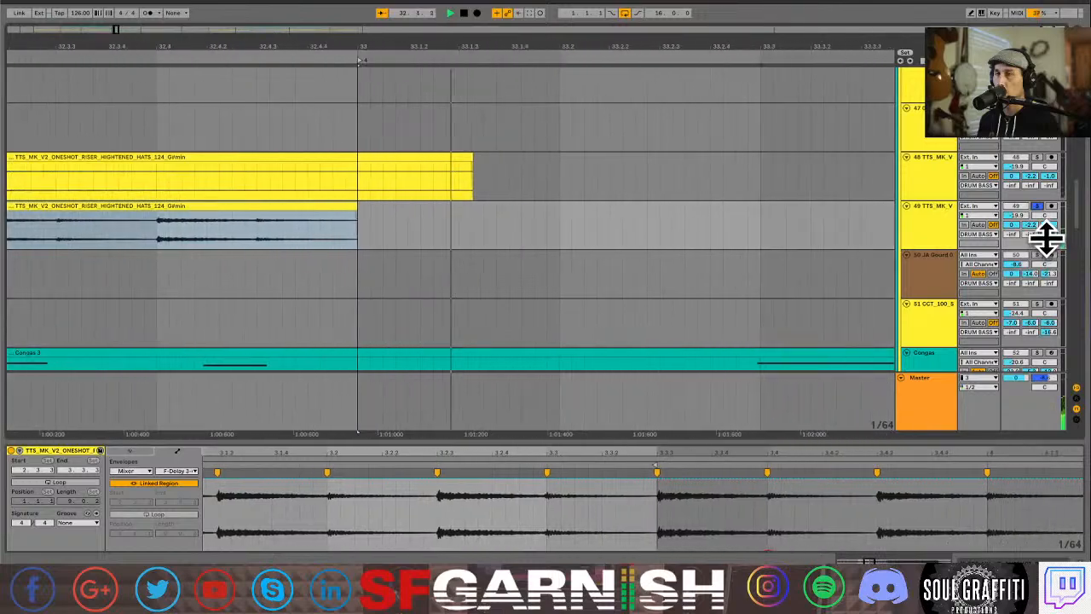
{"action": "left_click_drag", "start_coordinate": [1049, 236], "coordinate": [1034, 203]}
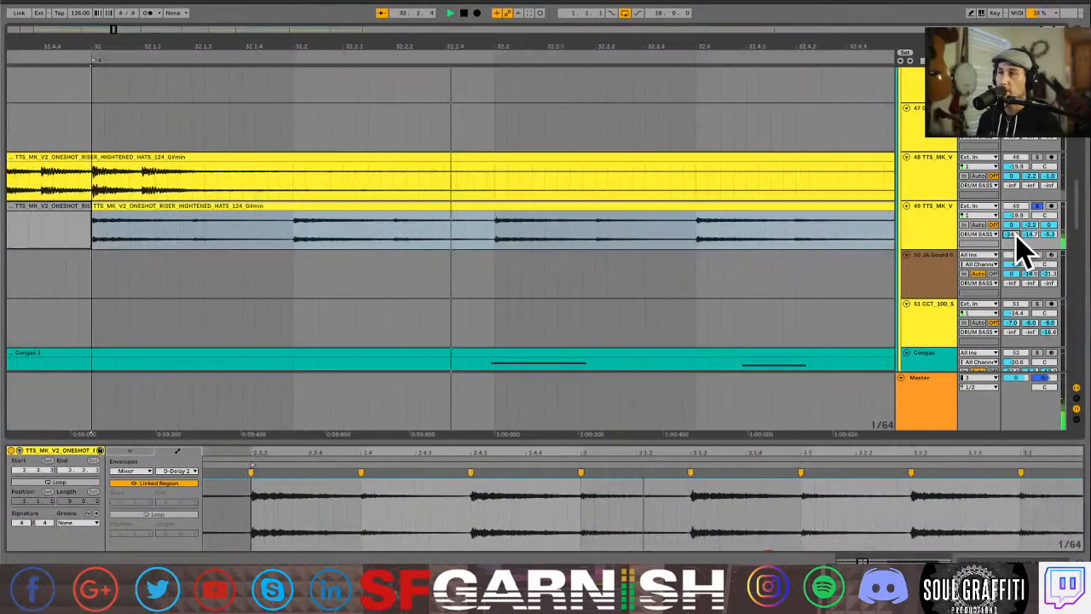
{"action": "left_click", "coordinate": [288, 213]}
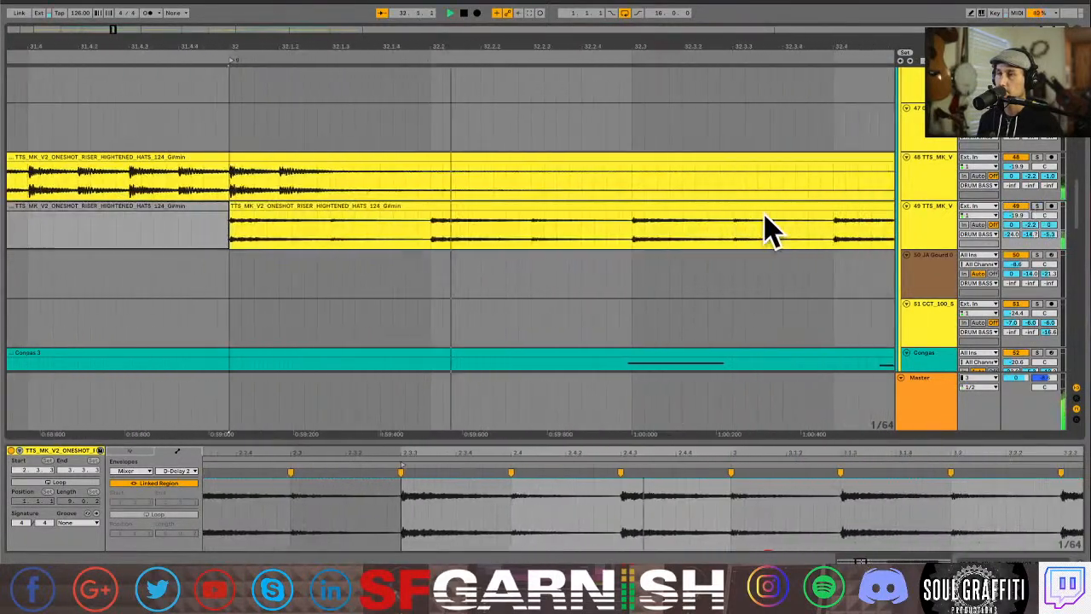
{"action": "left_click", "coordinate": [696, 222]}
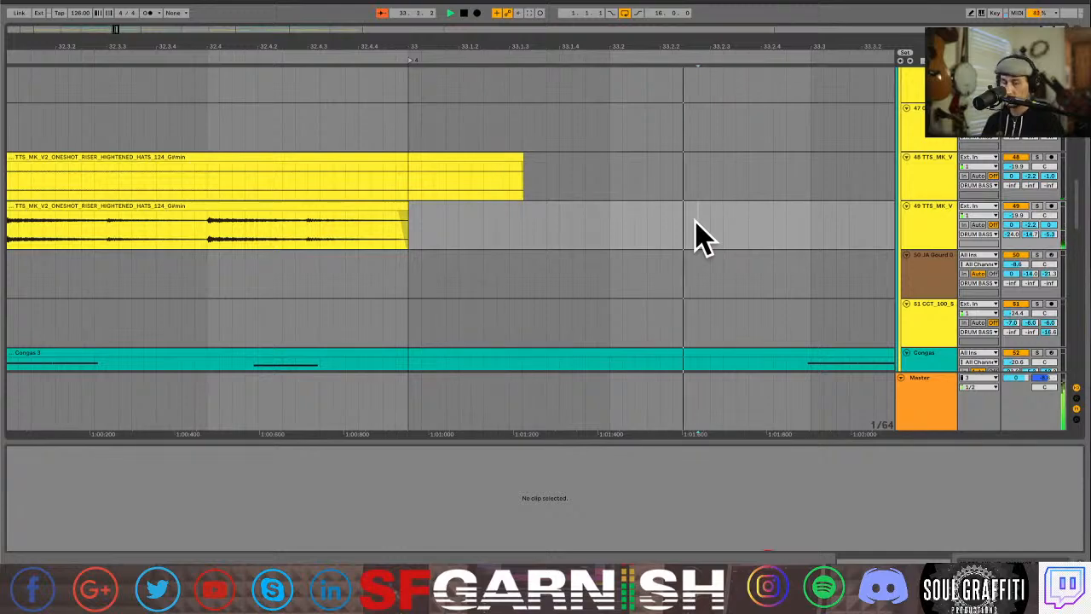
Unfold the BASS ALL group, arm the Sub 808 Bass track and set its volume to -3.3 dB.
{"action": "key", "text": "minus"}
{"action": "key", "text": "minus"}
{"action": "key", "text": "minus"}
{"action": "key", "text": "minus"}
{"action": "key", "text": "minus"}
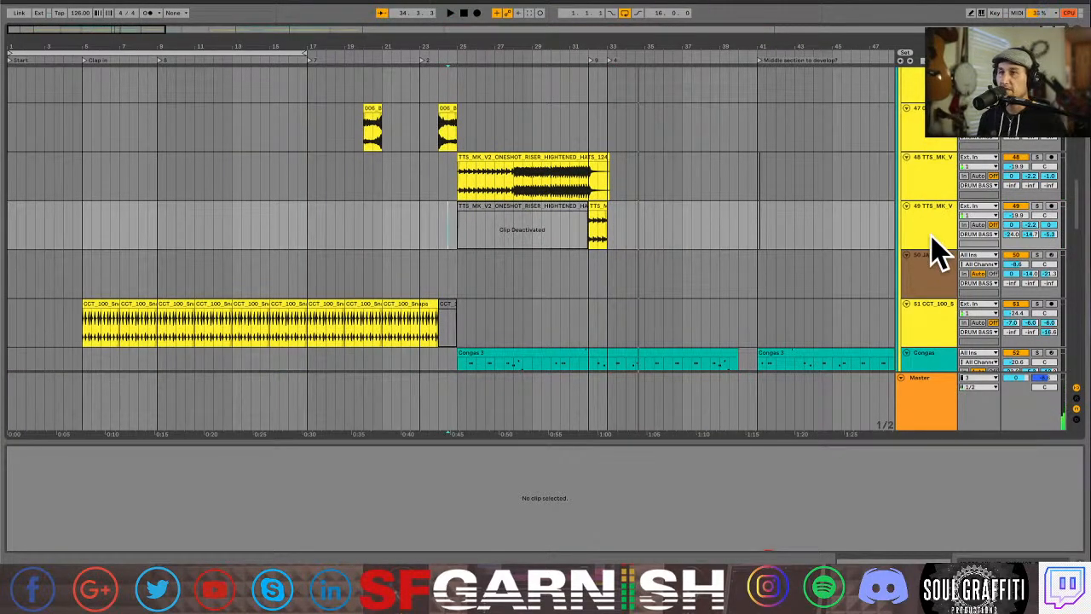
{"action": "scroll", "coordinate": [937, 247], "scroll_direction": "down", "scroll_amount": 5}
{"action": "scroll", "coordinate": [937, 248], "scroll_direction": "up", "scroll_amount": 4}
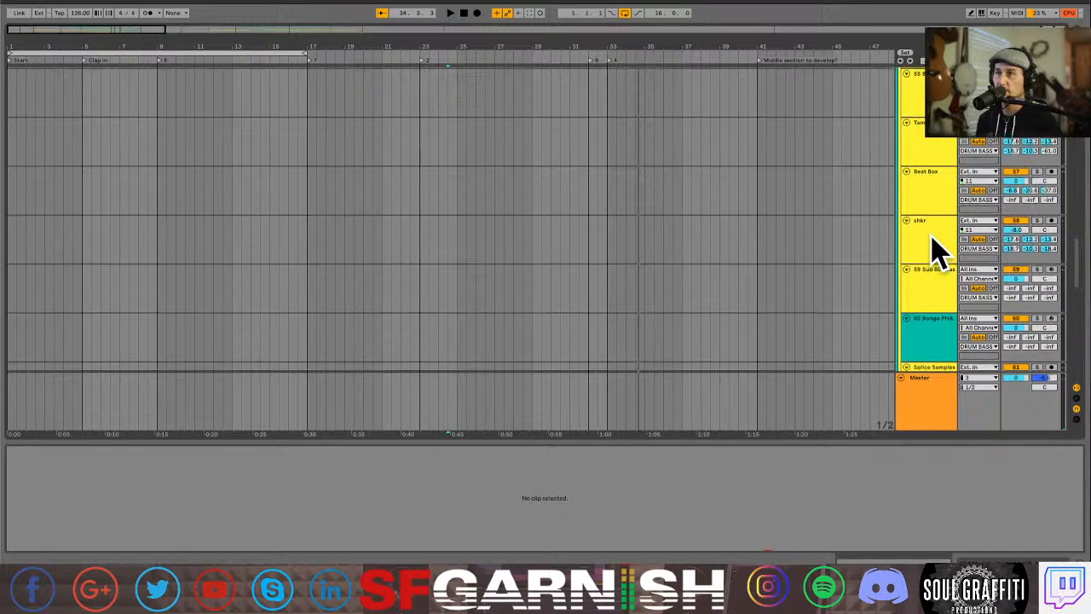
{"action": "scroll", "coordinate": [933, 243], "scroll_direction": "up", "scroll_amount": 1}
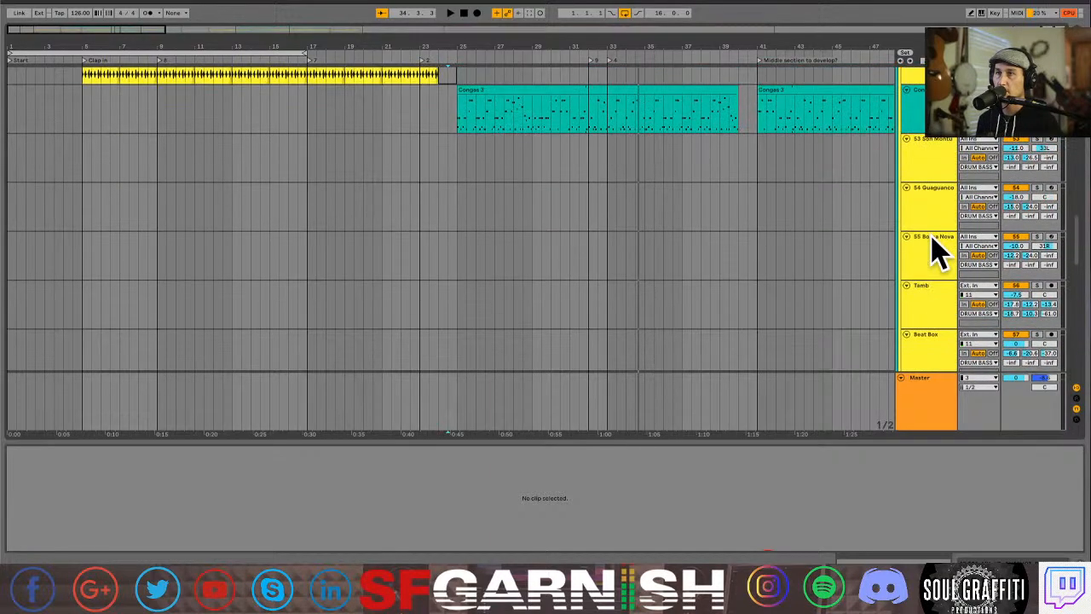
{"action": "scroll", "coordinate": [937, 251], "scroll_direction": "up", "scroll_amount": 10}
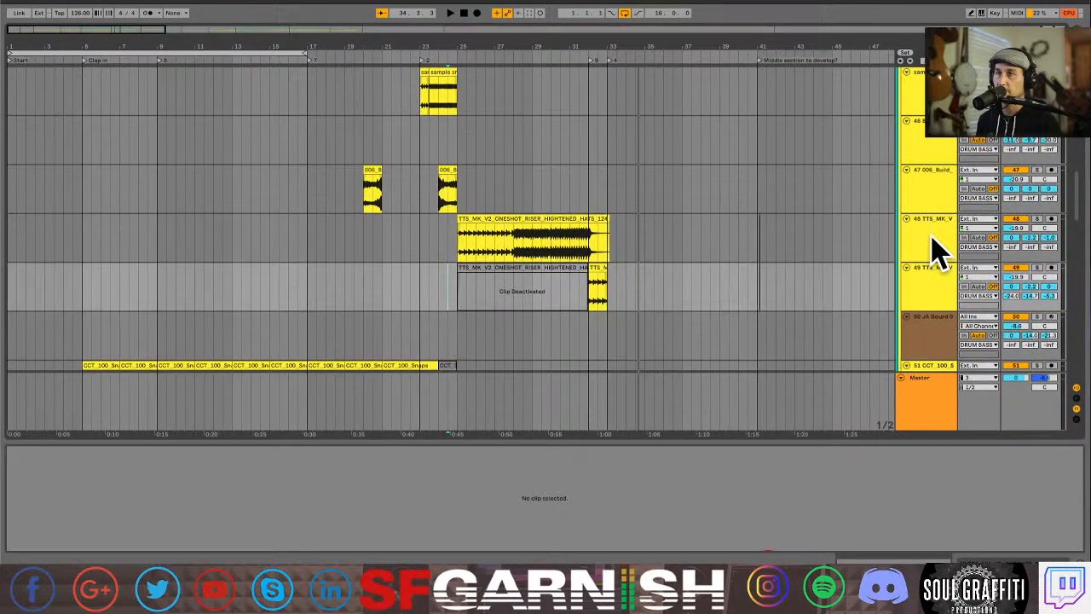
{"action": "scroll", "coordinate": [938, 252], "scroll_direction": "up", "scroll_amount": 6}
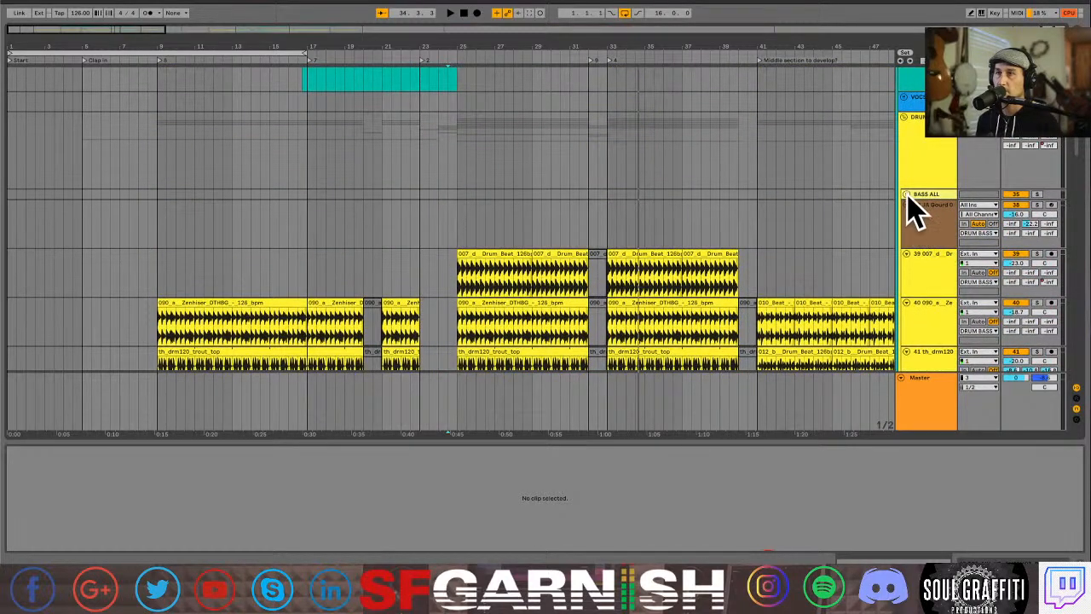
{"action": "scroll", "coordinate": [912, 209], "scroll_direction": "up", "scroll_amount": 3}
{"action": "left_click", "coordinate": [940, 311]}
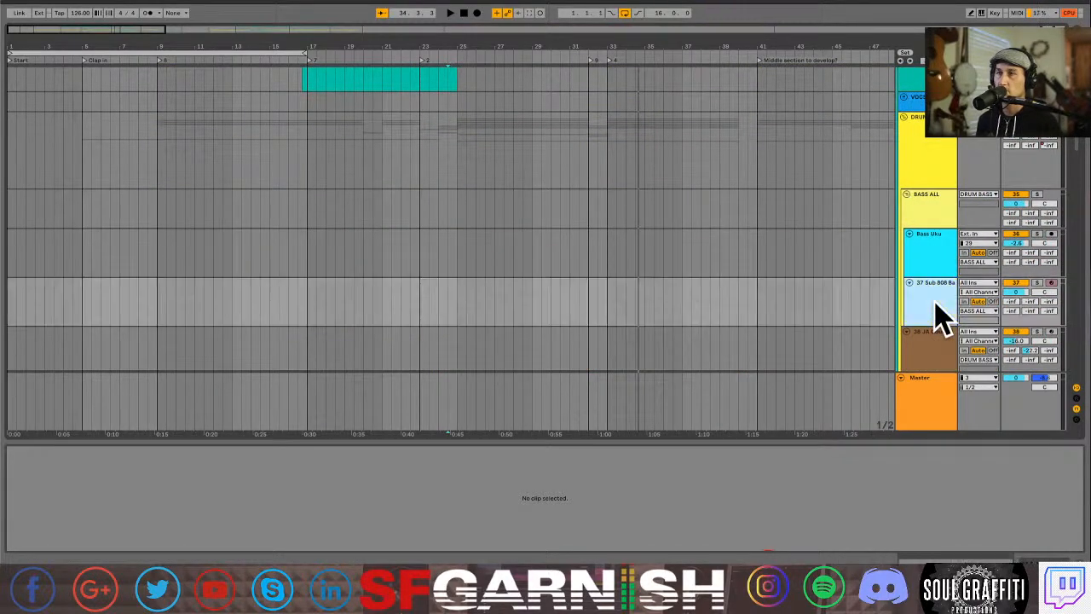
{"action": "left_click", "coordinate": [1051, 284]}
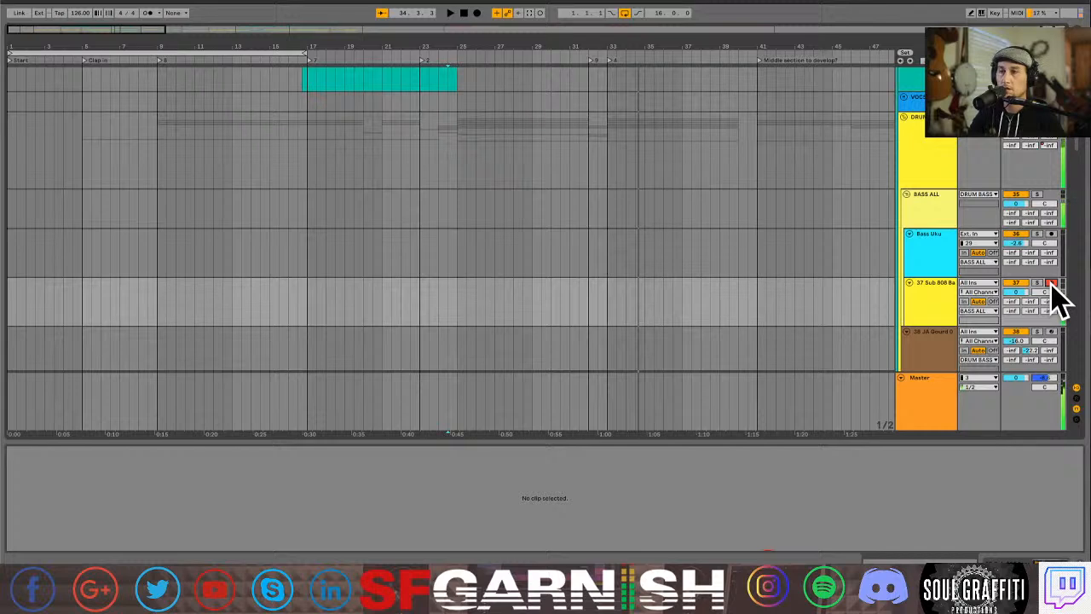
{"action": "left_click_drag", "start_coordinate": [1021, 292], "coordinate": [1021, 295]}
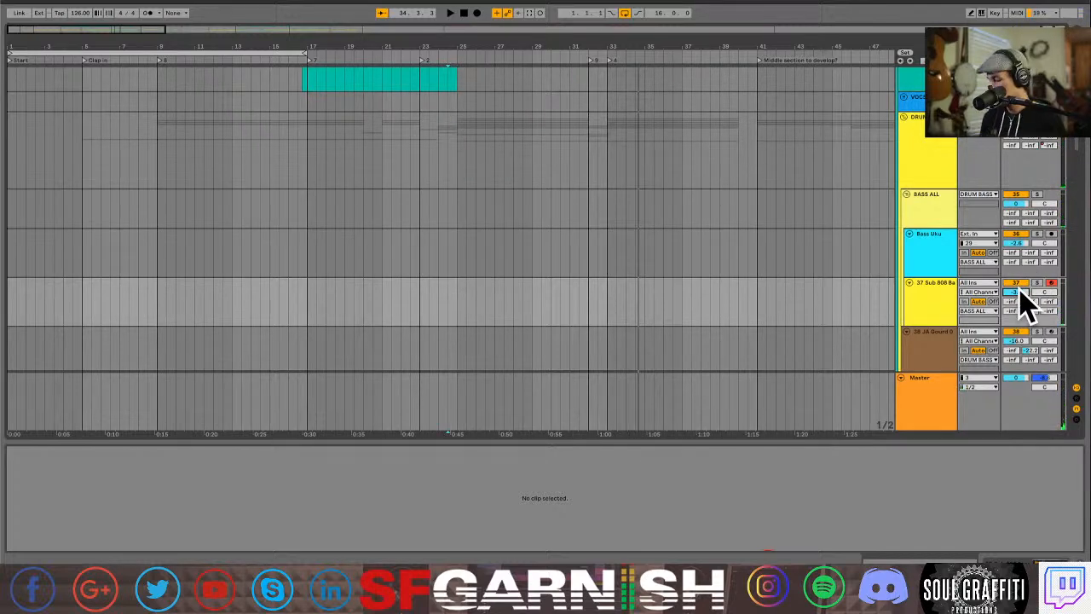
Shape the Sub 808 Bass envelope with 36.8 ms attack, 640 ms decay, -inf dB sustain and a much shorter release.
{"action": "key", "text": "shift+Tab"}
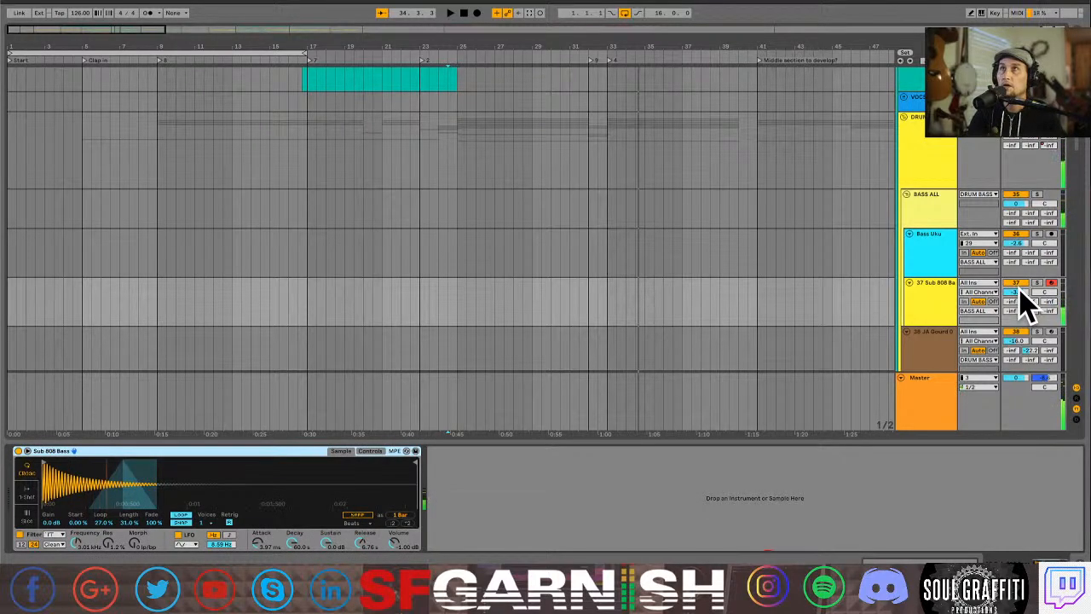
{"action": "left_click_drag", "start_coordinate": [328, 535], "coordinate": [322, 580]}
{"action": "left_click_drag", "start_coordinate": [290, 542], "coordinate": [290, 588]}
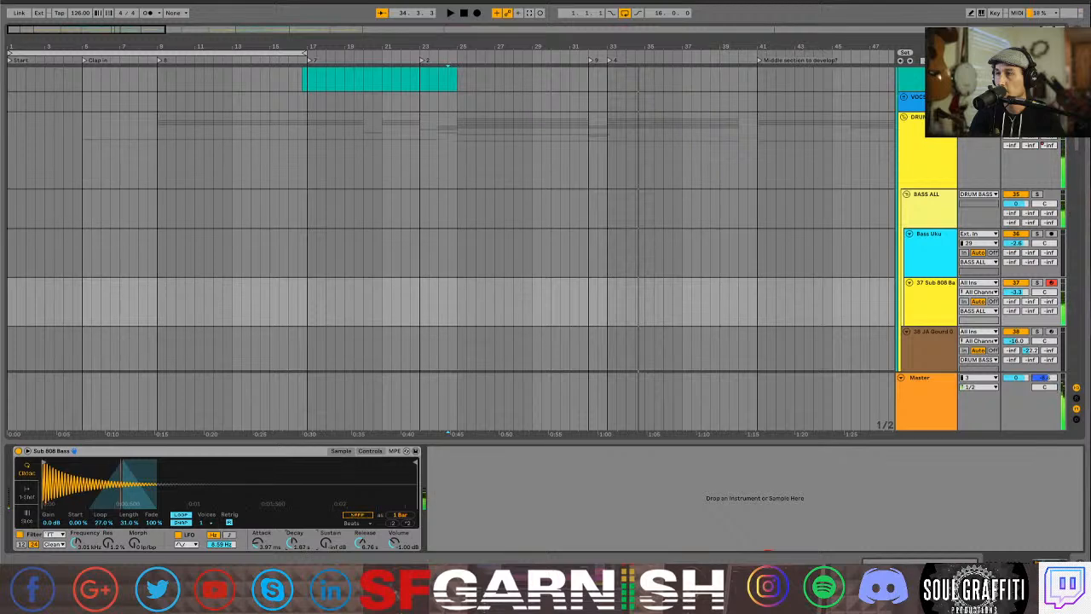
{"action": "left_click_drag", "start_coordinate": [290, 542], "coordinate": [254, 533]}
{"action": "mouse_move", "coordinate": [360, 546]}
{"action": "left_mouse_down"}
{"action": "mouse_move", "coordinate": [360, 567]}
{"action": "mouse_move", "coordinate": [357, 546]}
{"action": "left_mouse_up"}
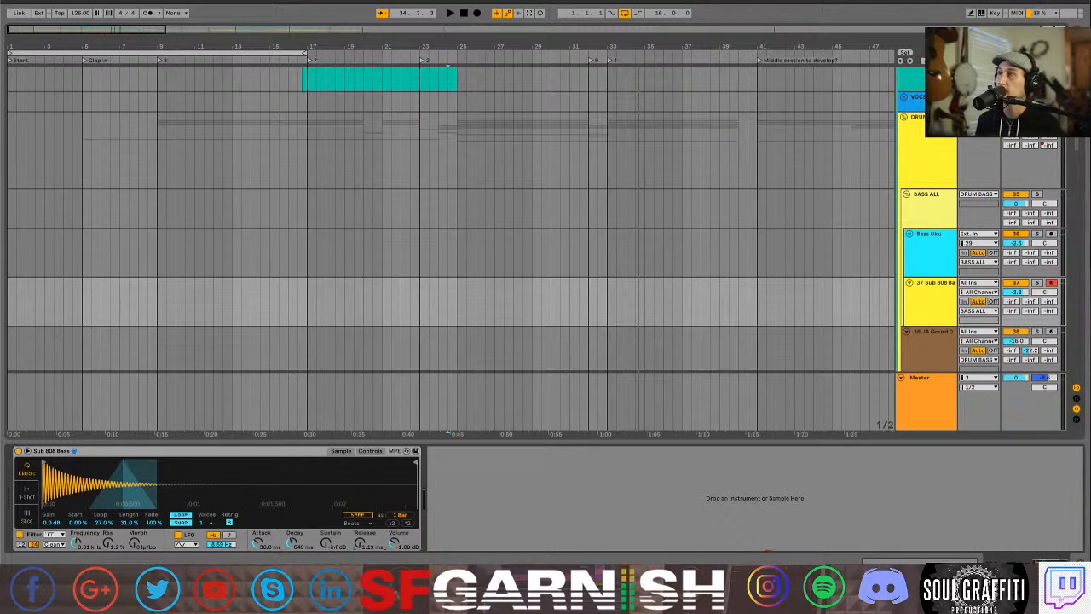
Replace track 37's 808 instrument with the Sub Hip Hop JA 01 rack from the browser's Bass collection and display its devices.
{"action": "left_click_drag", "start_coordinate": [334, 2], "coordinate": [300, 0]}
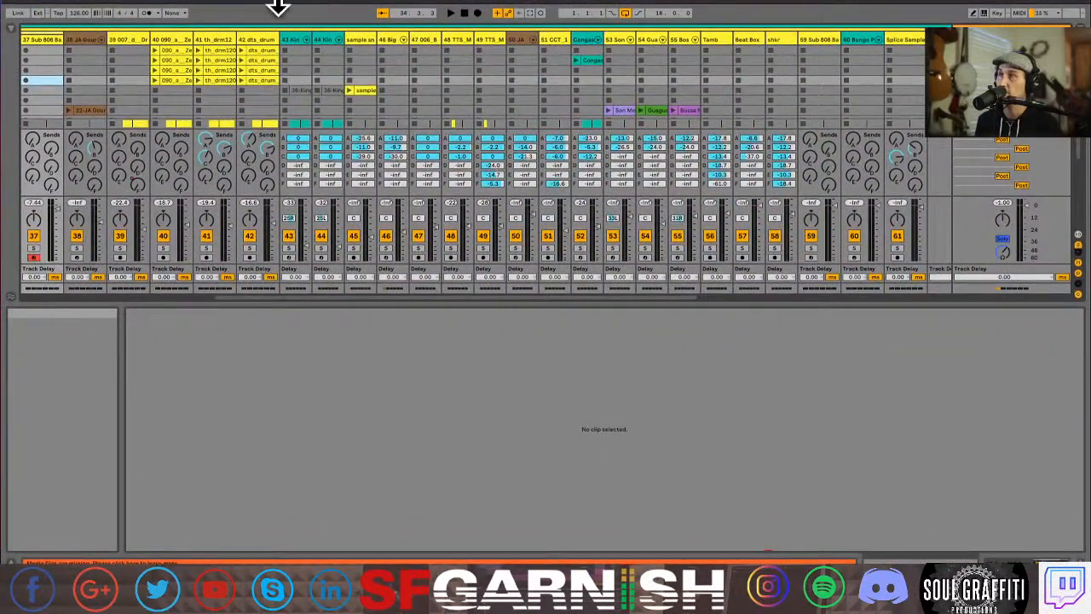
{"action": "left_click", "coordinate": [12, 32]}
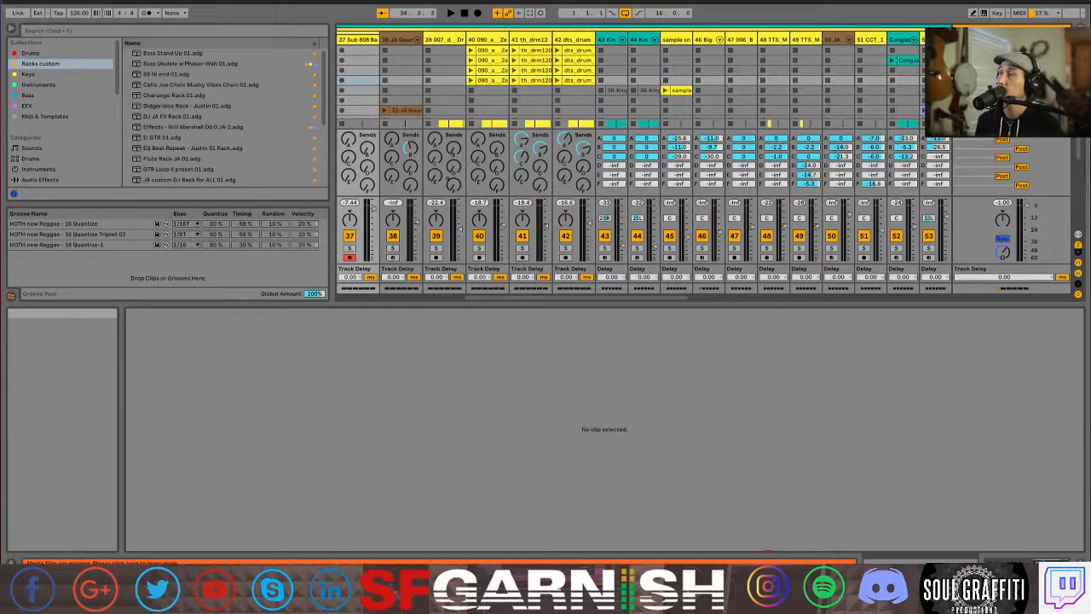
{"action": "left_click", "coordinate": [12, 31]}
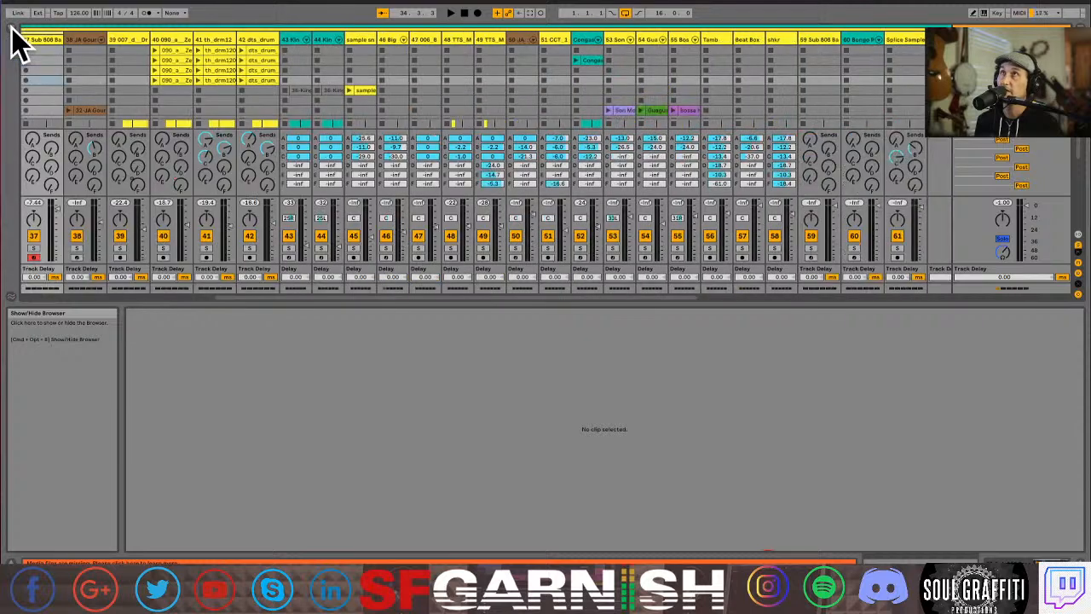
{"action": "left_click", "coordinate": [12, 31]}
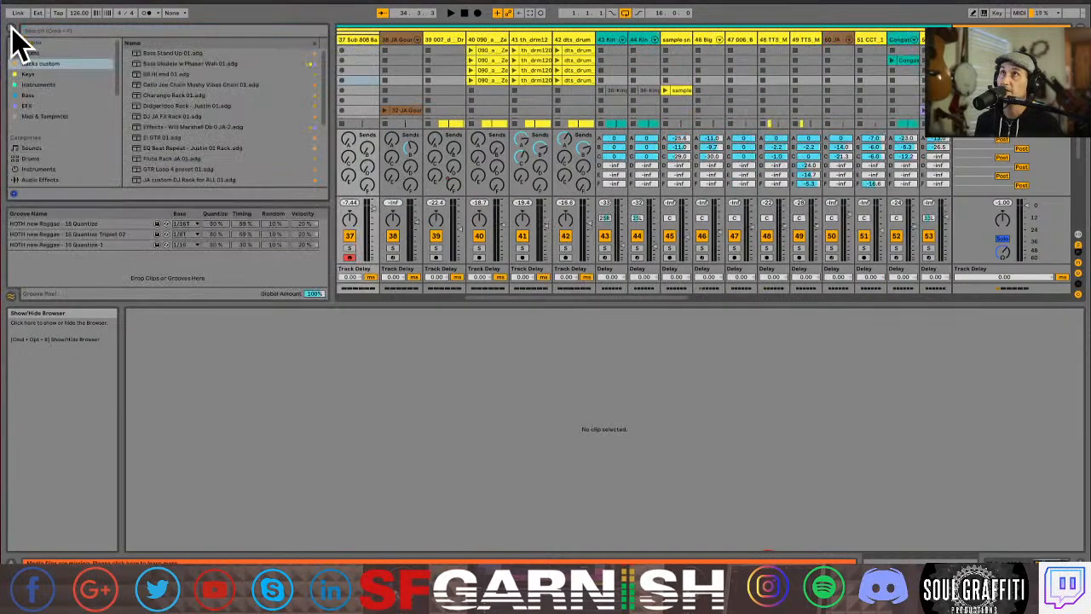
{"action": "left_click", "coordinate": [43, 96]}
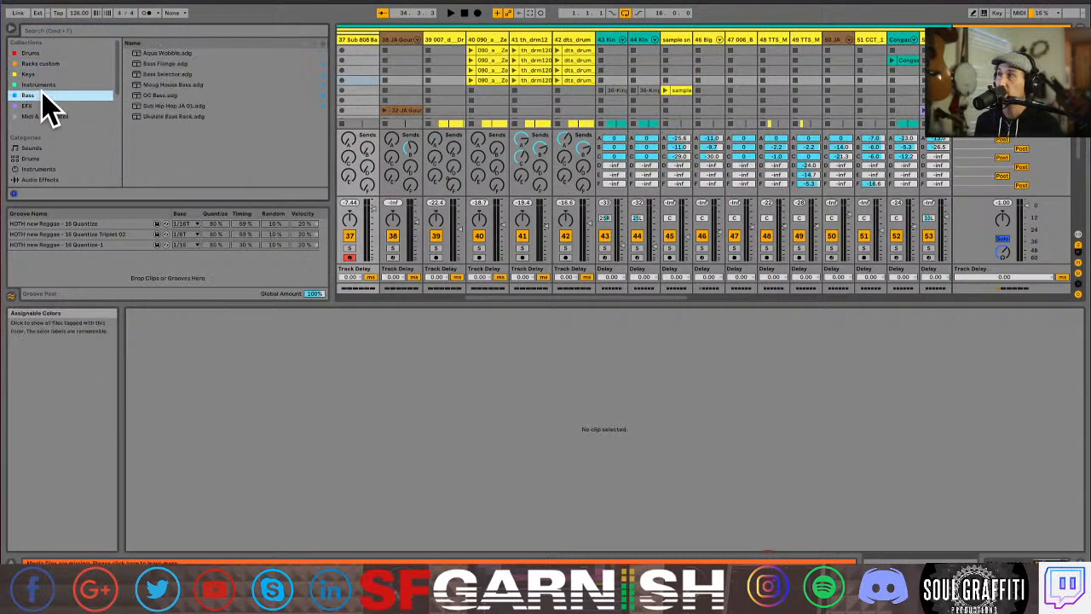
{"action": "left_click", "coordinate": [180, 109]}
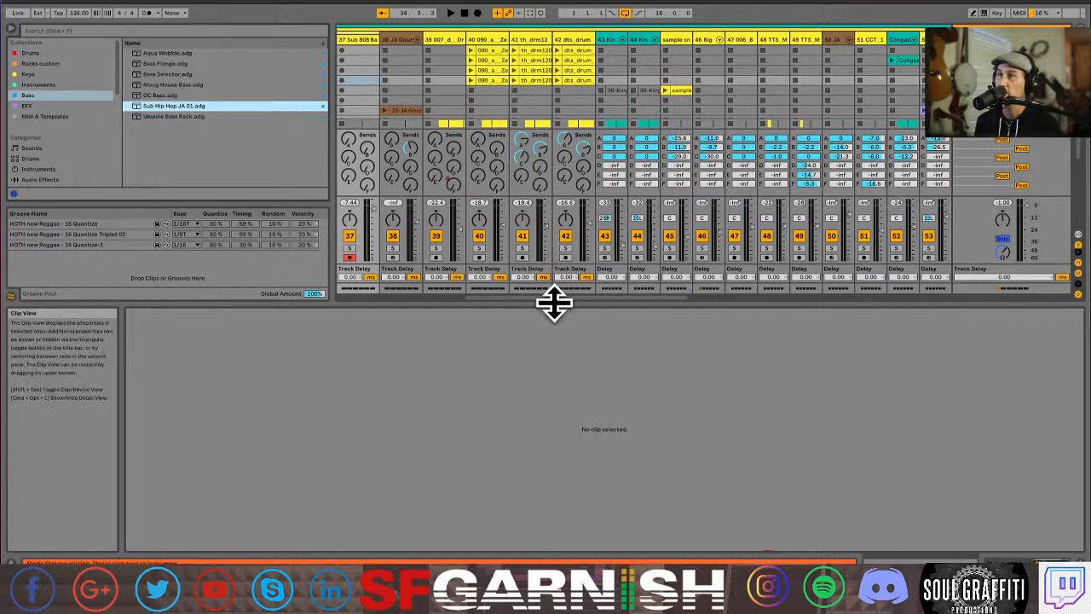
{"action": "left_click_drag", "start_coordinate": [554, 301], "coordinate": [526, 401]}
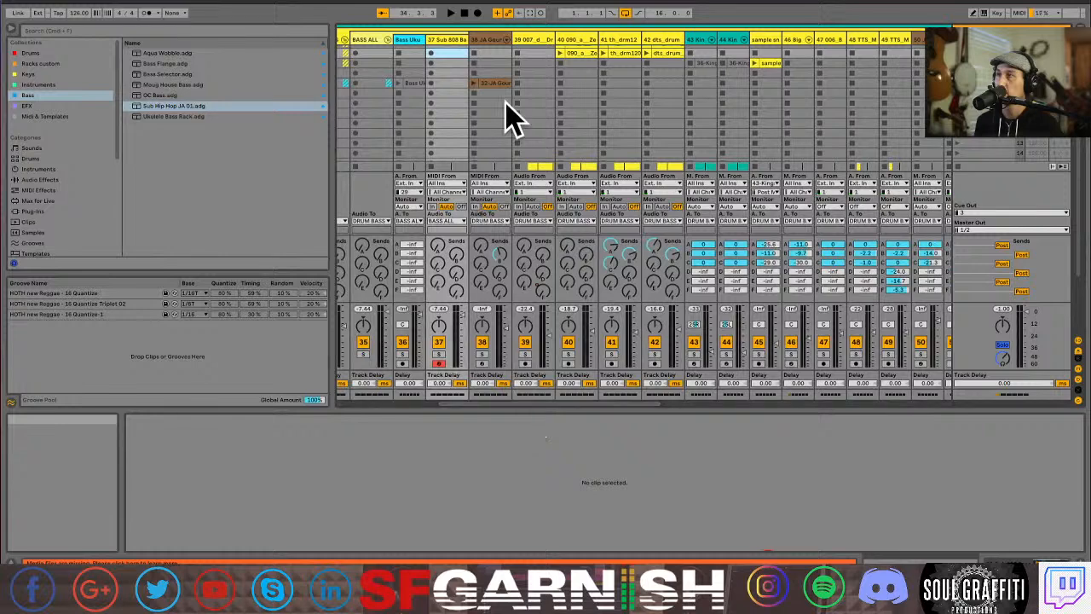
{"action": "left_click_drag", "start_coordinate": [464, 39], "coordinate": [507, 44]}
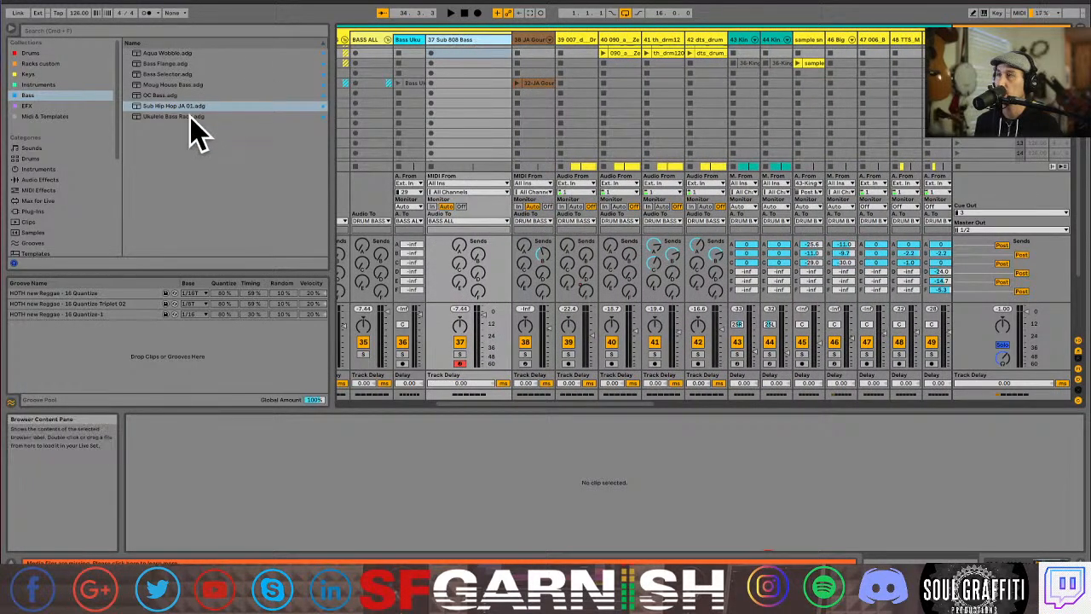
{"action": "left_click_drag", "start_coordinate": [179, 106], "coordinate": [447, 58]}
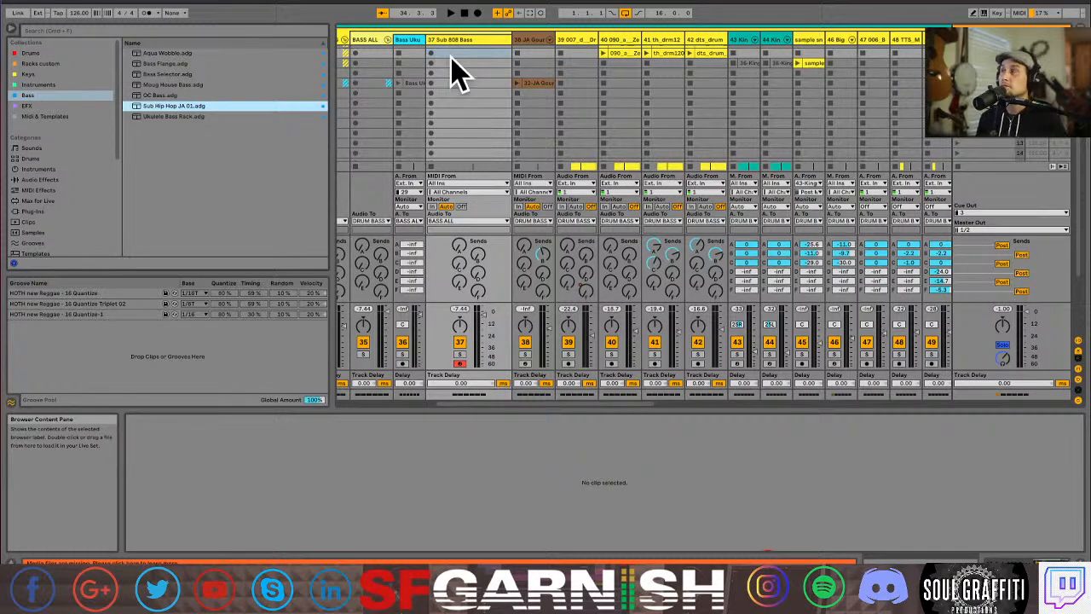
{"action": "key", "text": "shift+Tab"}
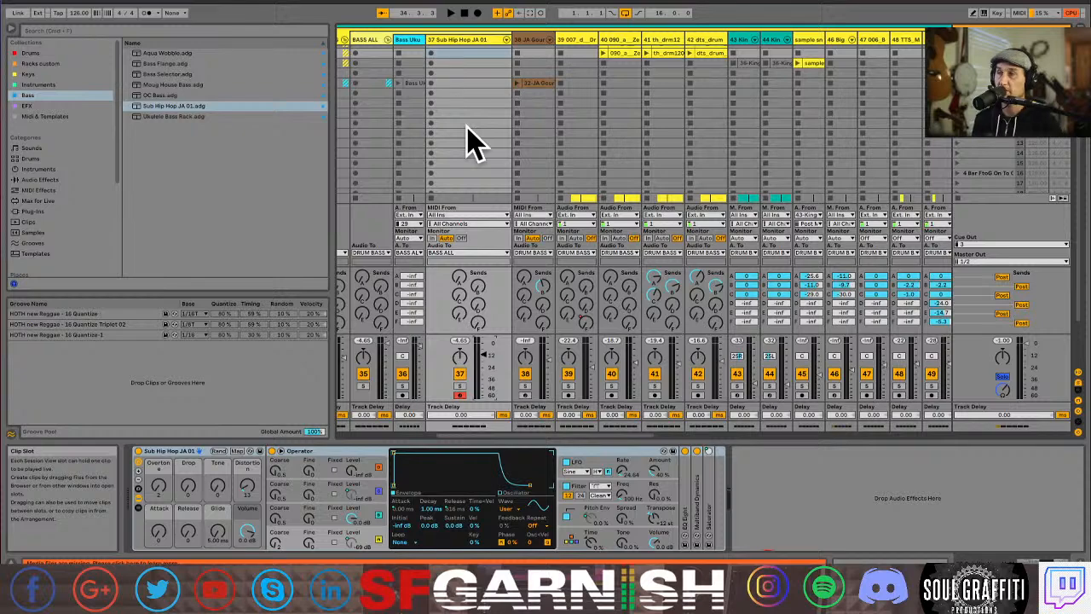
Return to the arrangement, select the RHYTHM ALL group from bar 1 to 41 and try extending the selection to the tracks below.
{"action": "key", "text": "Tab"}
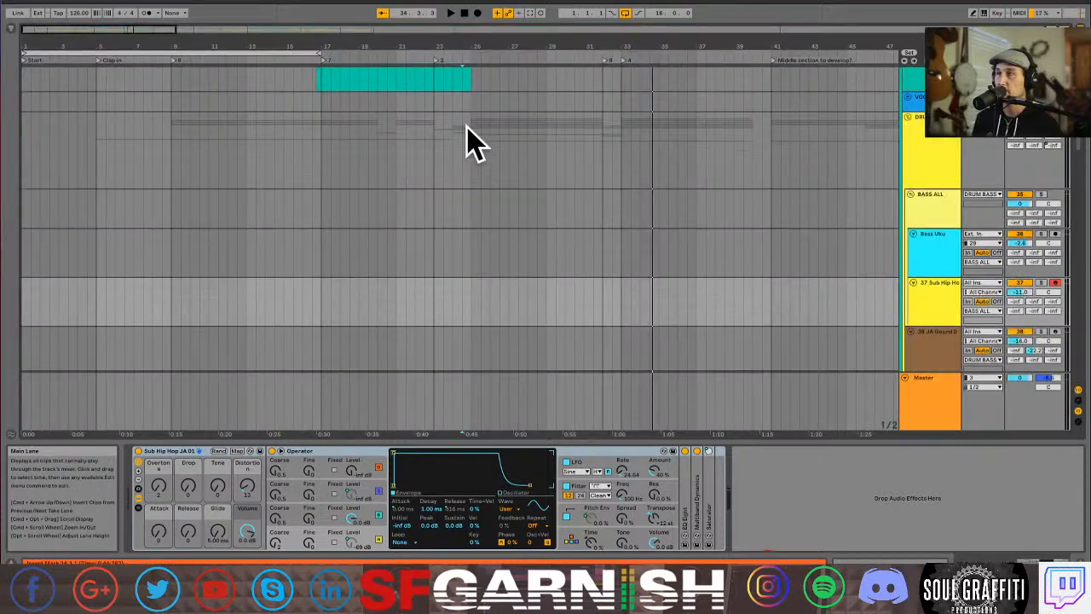
{"action": "left_click", "coordinate": [139, 182]}
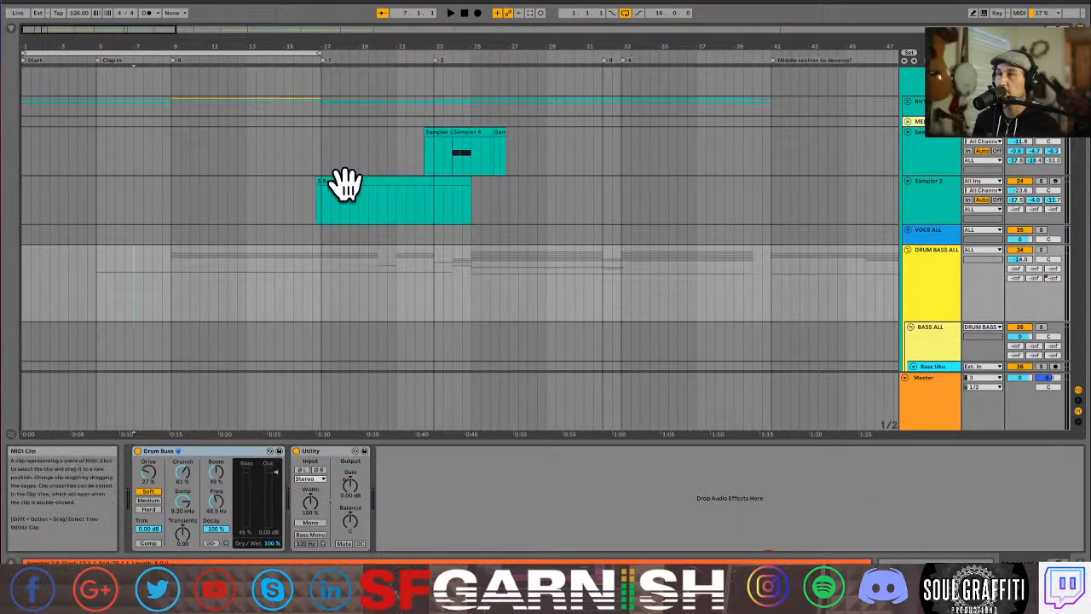
{"action": "scroll", "coordinate": [345, 189], "scroll_direction": "up", "scroll_amount": 4}
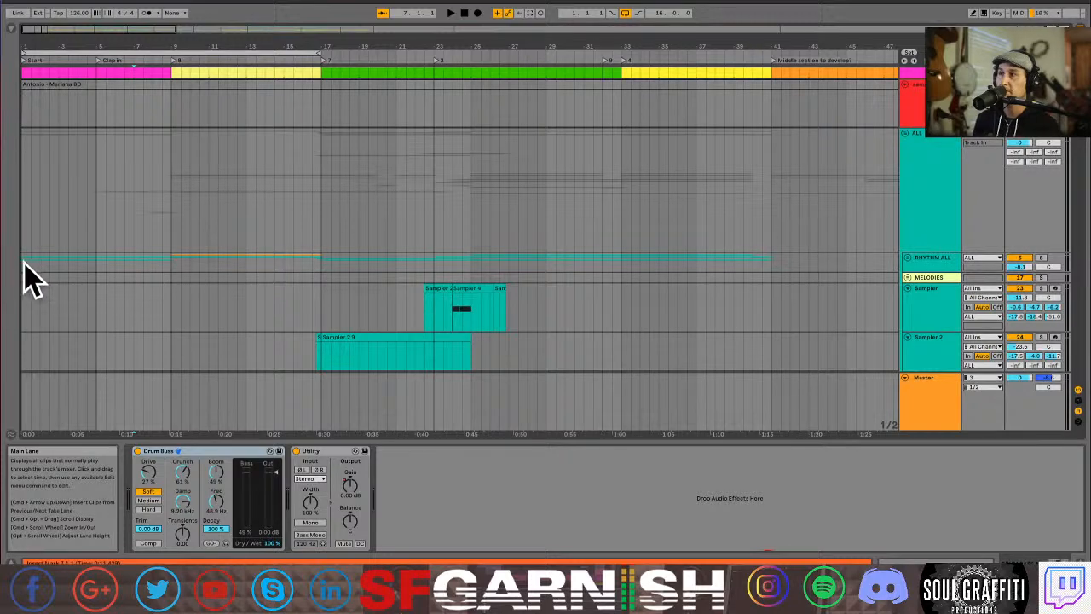
{"action": "left_click_drag", "start_coordinate": [24, 275], "coordinate": [773, 273]}
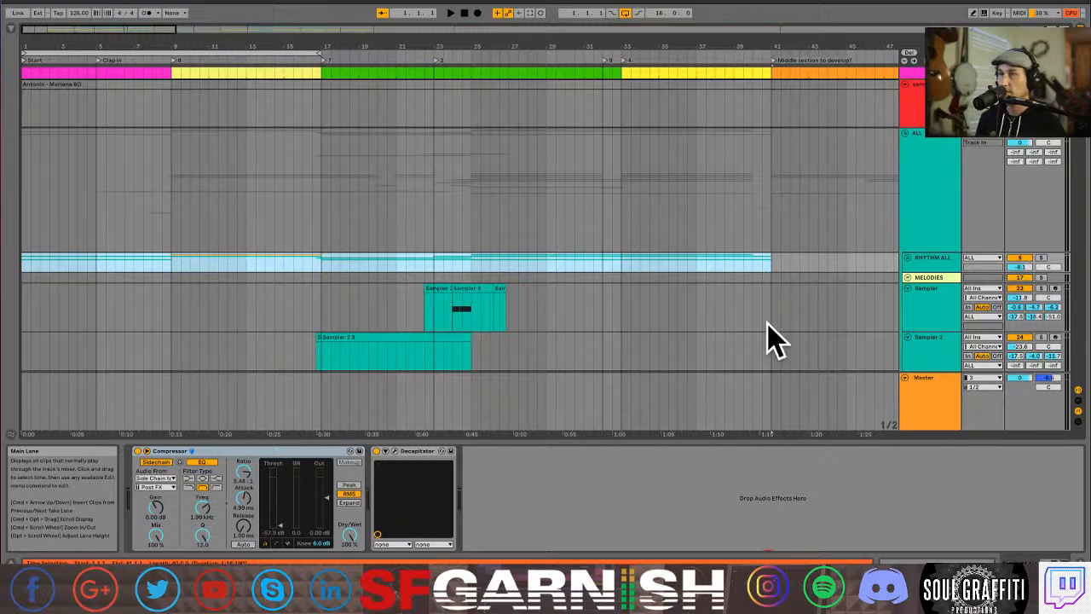
{"action": "scroll", "coordinate": [767, 336], "scroll_direction": "down", "scroll_amount": 3}
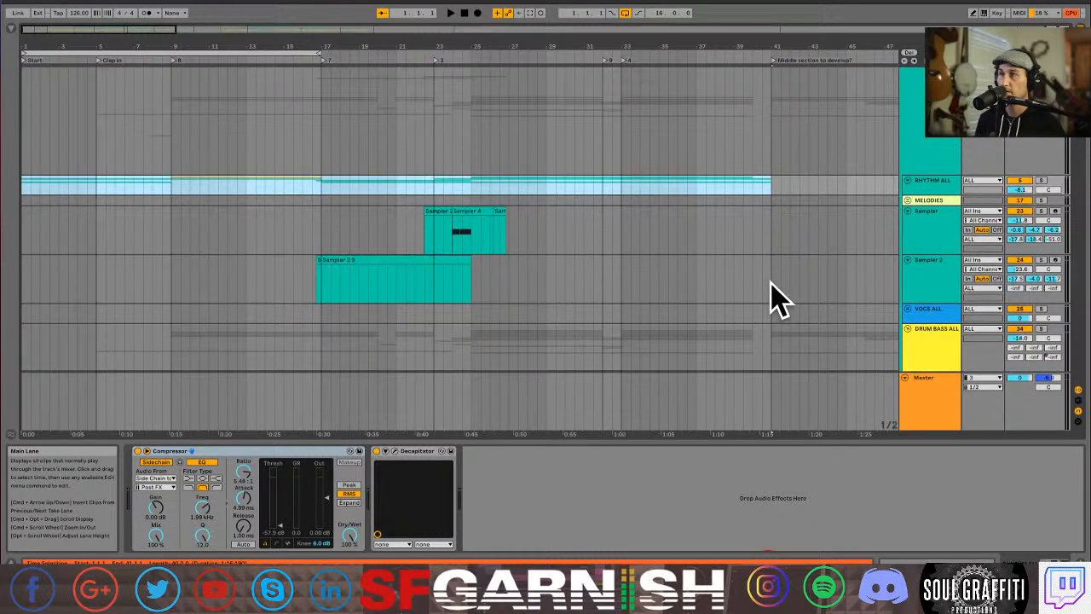
{"action": "left_click", "coordinate": [771, 219], "text": "shift"}
{"action": "key", "text": "alt+u"}
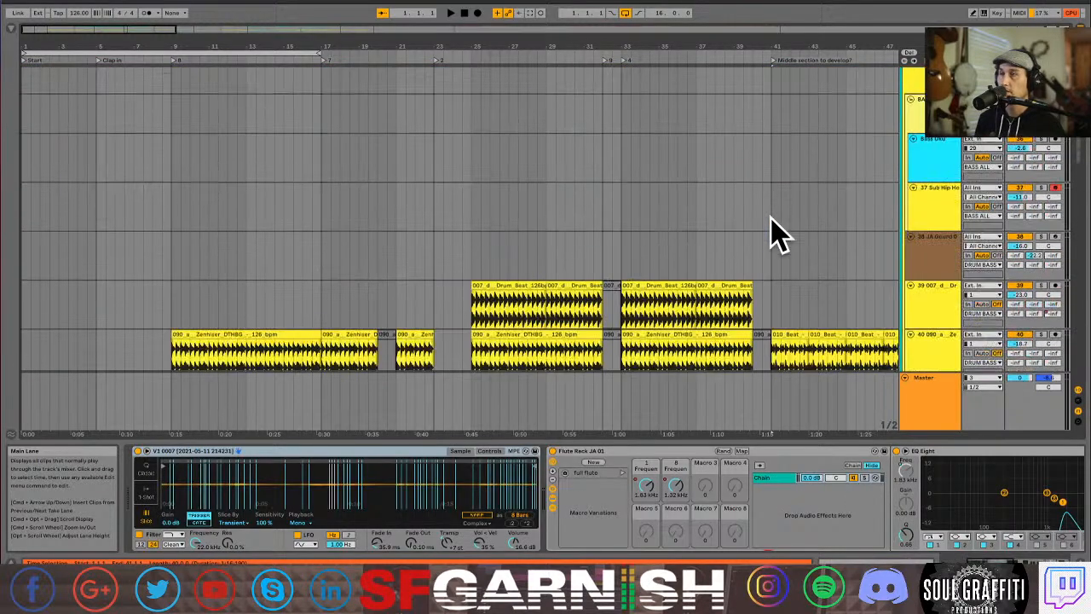
Place the selection at bar 1 on track 39 and examine the drum and percussion clips' layout across the whole song.
{"action": "scroll", "coordinate": [778, 235], "scroll_direction": "down", "scroll_amount": 1}
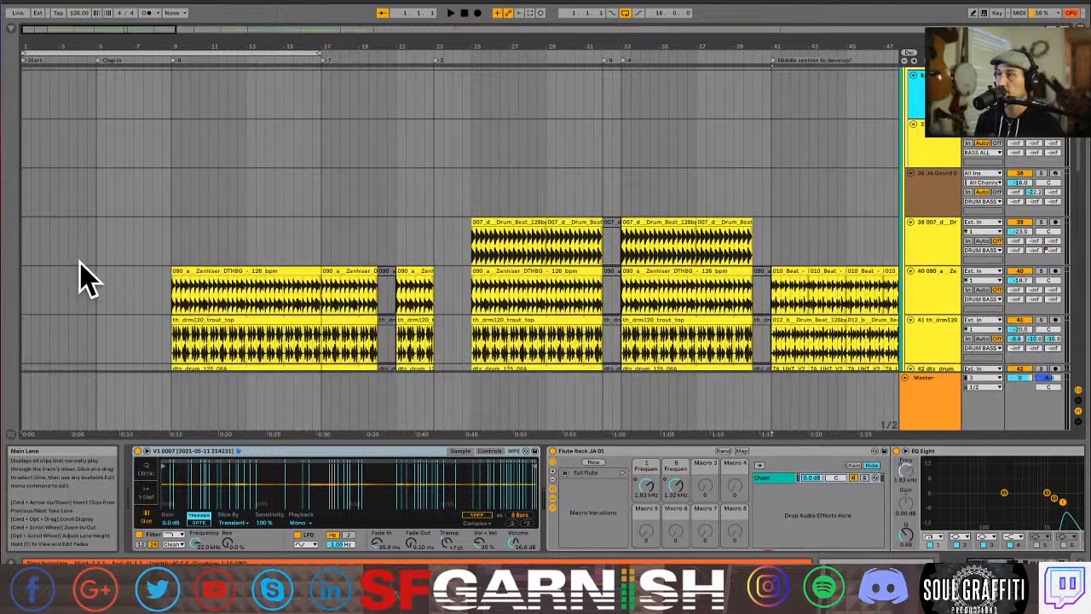
{"action": "left_click", "coordinate": [24, 242], "text": "shift"}
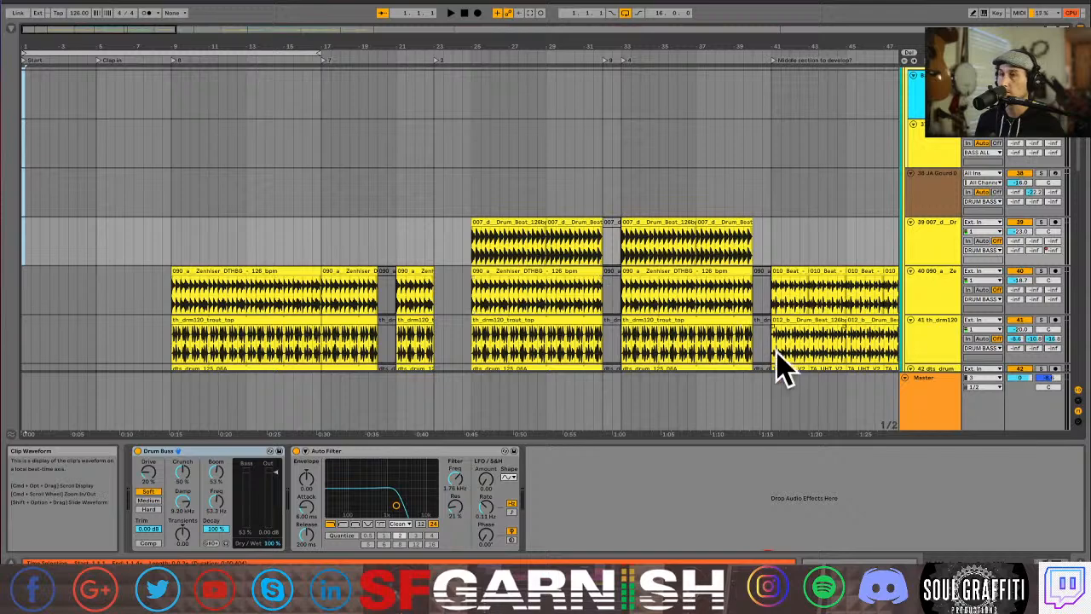
{"action": "scroll", "coordinate": [776, 362], "scroll_direction": "down", "scroll_amount": 6}
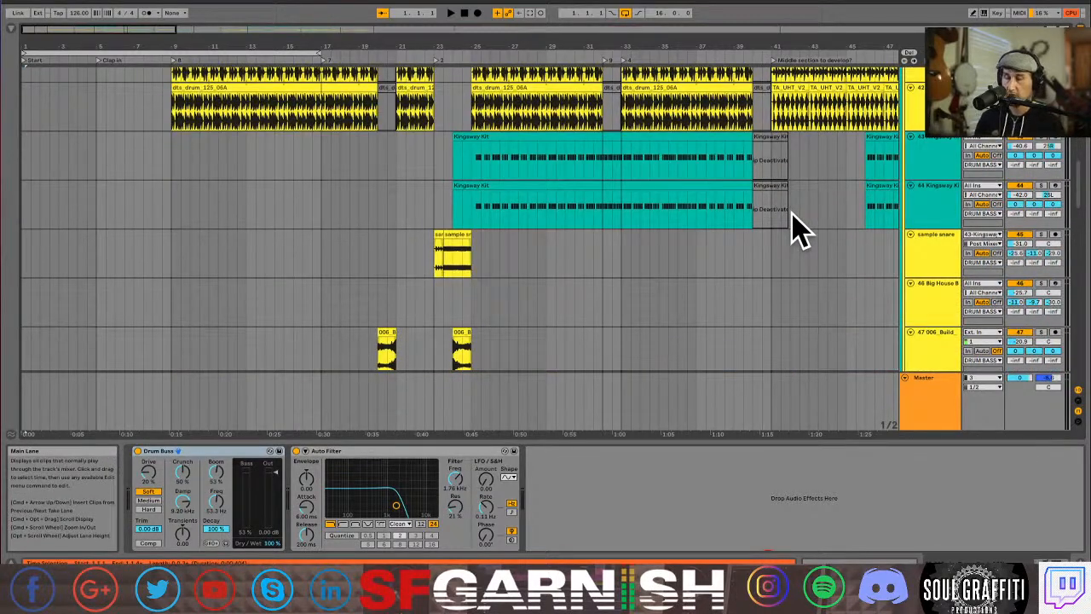
{"action": "scroll", "coordinate": [793, 230], "scroll_direction": "down", "scroll_amount": 5}
{"action": "scroll", "coordinate": [792, 230], "scroll_direction": "up", "scroll_amount": 3}
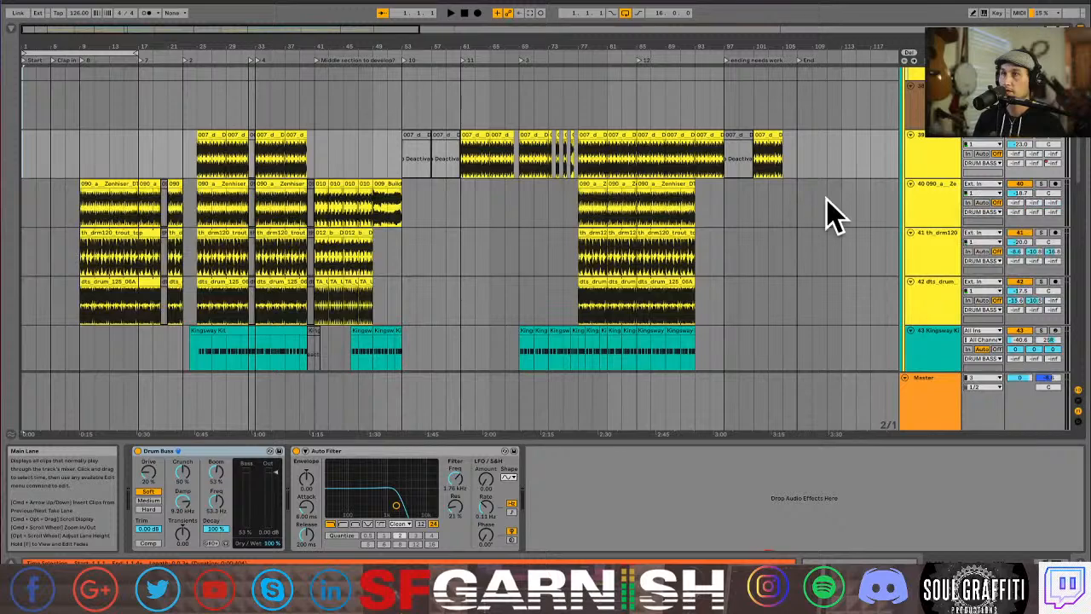
Move the Sub Hip Hop JA 01 track out of the BASS ALL group to directly above the DRUM BASS ALL group.
{"action": "scroll", "coordinate": [831, 213], "scroll_direction": "up", "scroll_amount": 4}
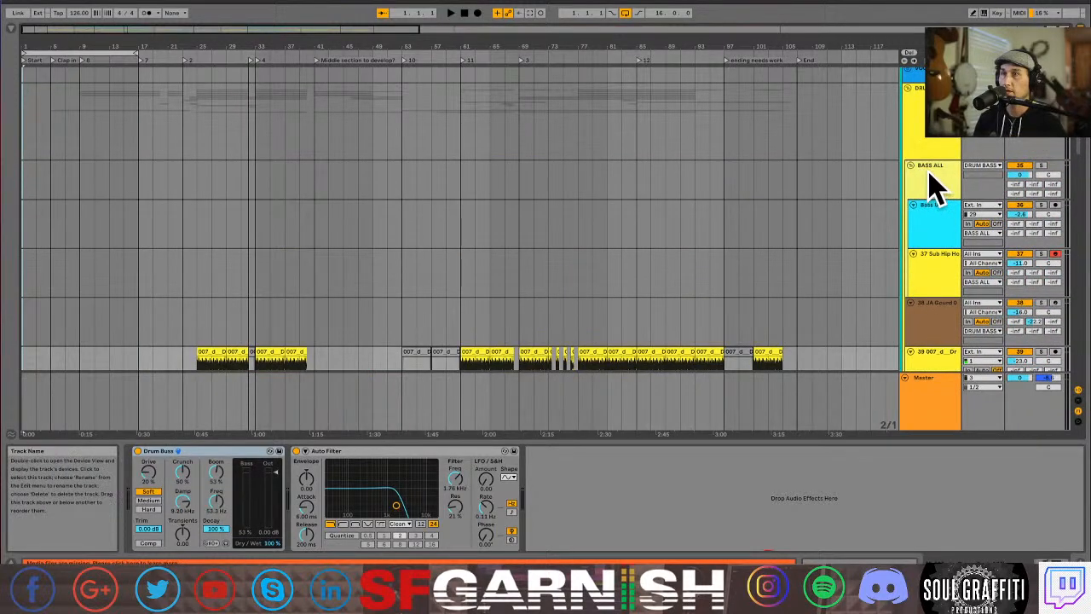
{"action": "left_click", "coordinate": [937, 273]}
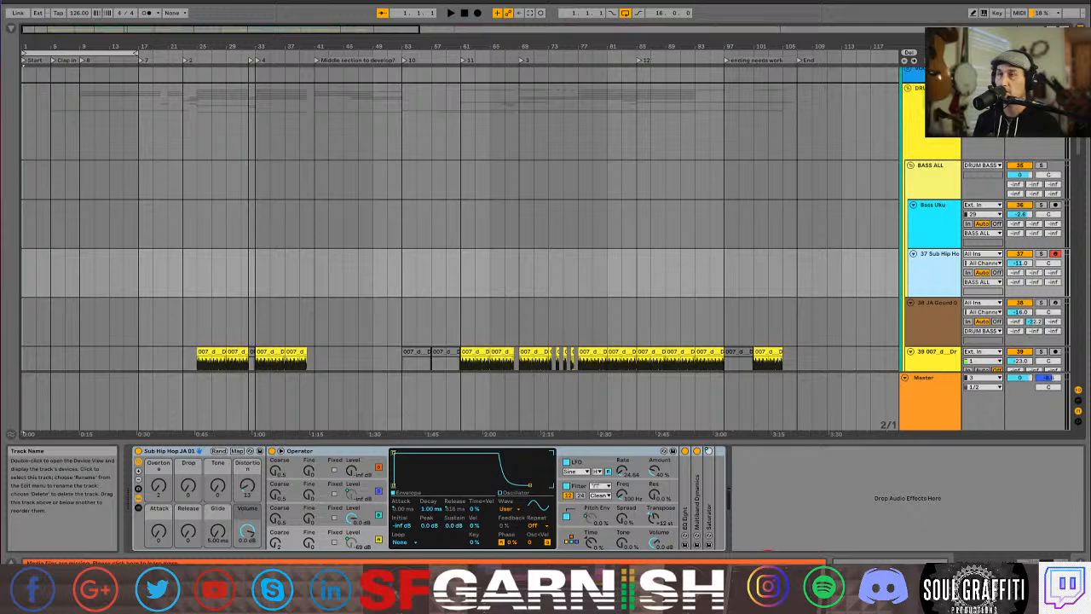
{"action": "scroll", "coordinate": [937, 111], "scroll_direction": "up", "scroll_amount": 2}
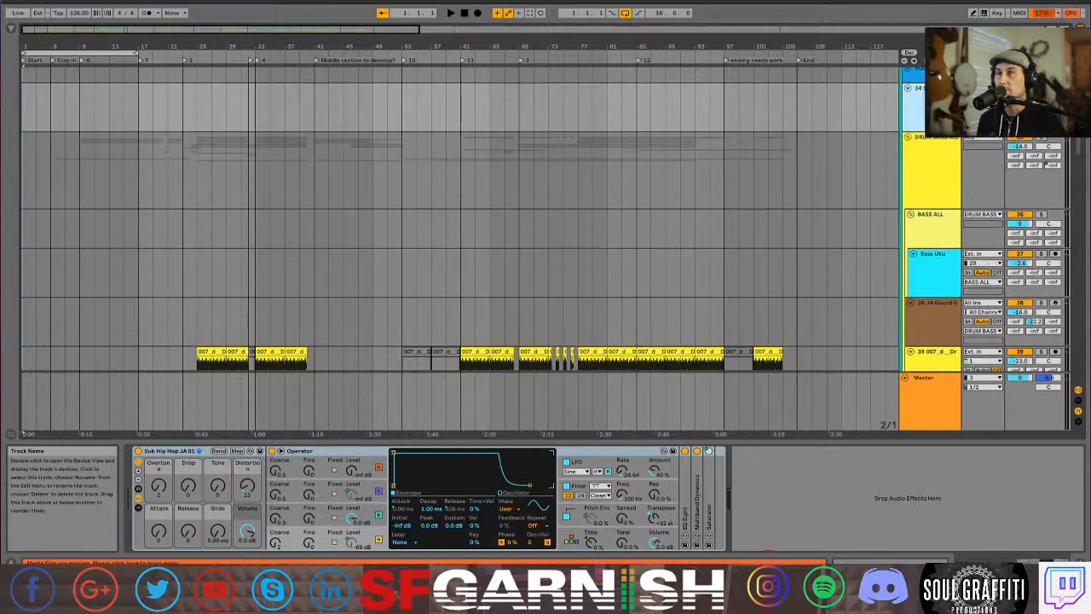
Select the DRUM BASS ALL group's contents from bar 1 to 107 and freeze all of its tracks.
{"action": "left_click", "coordinate": [908, 140]}
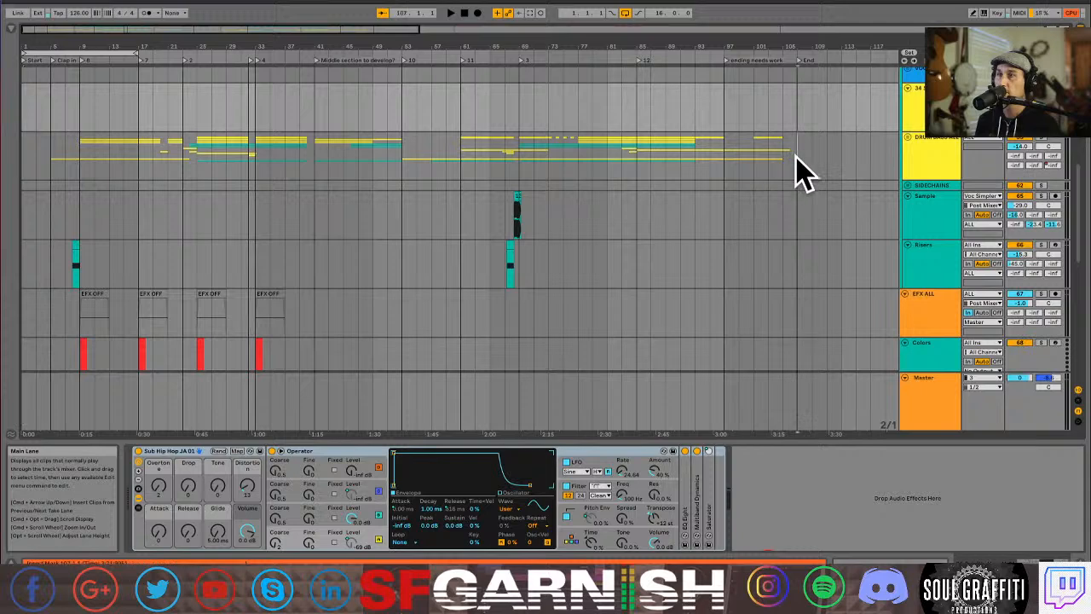
{"action": "mouse_move", "coordinate": [793, 166]}
{"action": "left_mouse_down"}
{"action": "mouse_move", "coordinate": [461, 182]}
{"action": "mouse_move", "coordinate": [19, 171]}
{"action": "left_mouse_up"}
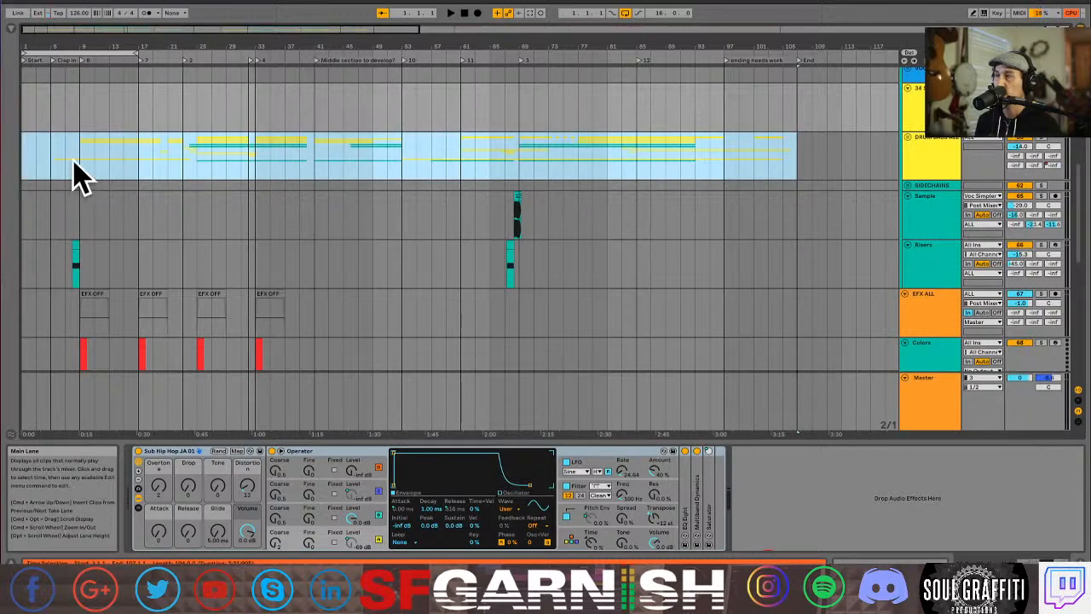
{"action": "right_click", "coordinate": [178, 161]}
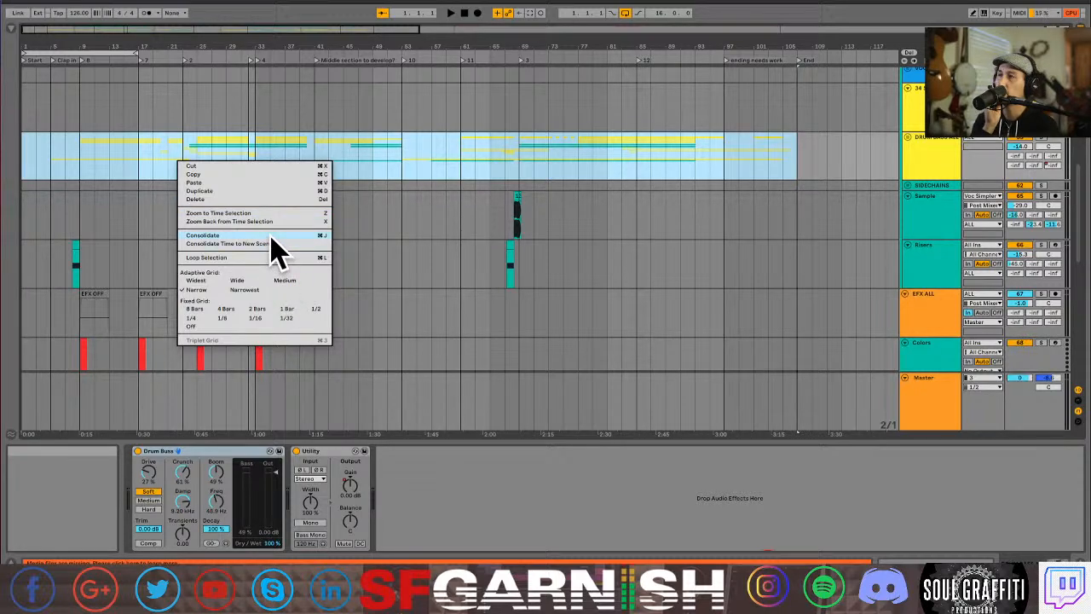
{"action": "left_click", "coordinate": [924, 156]}
{"action": "left_click", "coordinate": [908, 138]}
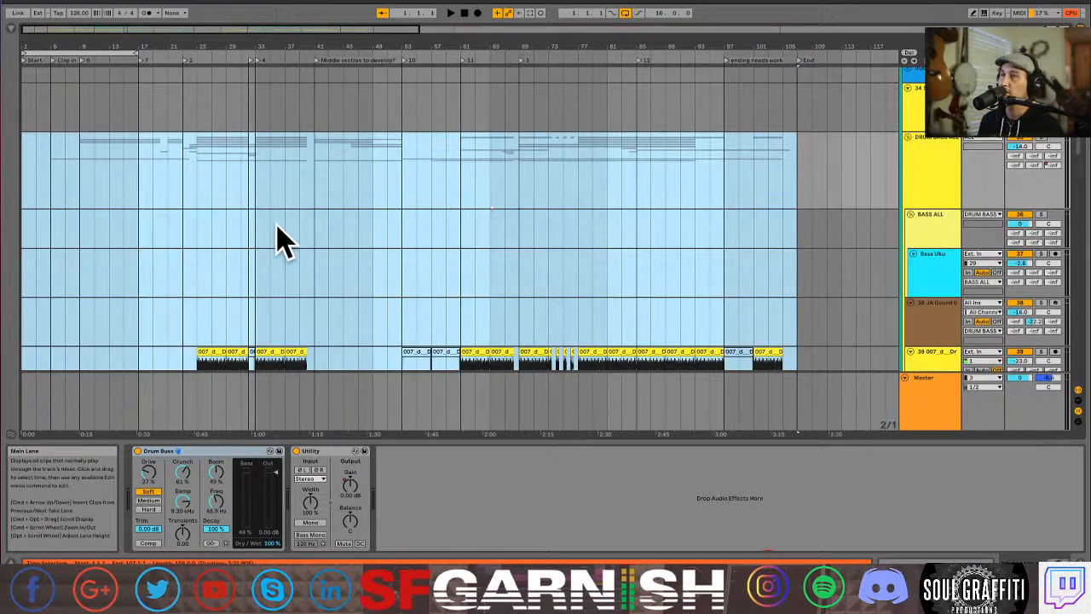
{"action": "scroll", "coordinate": [191, 285], "scroll_direction": "down", "scroll_amount": 2}
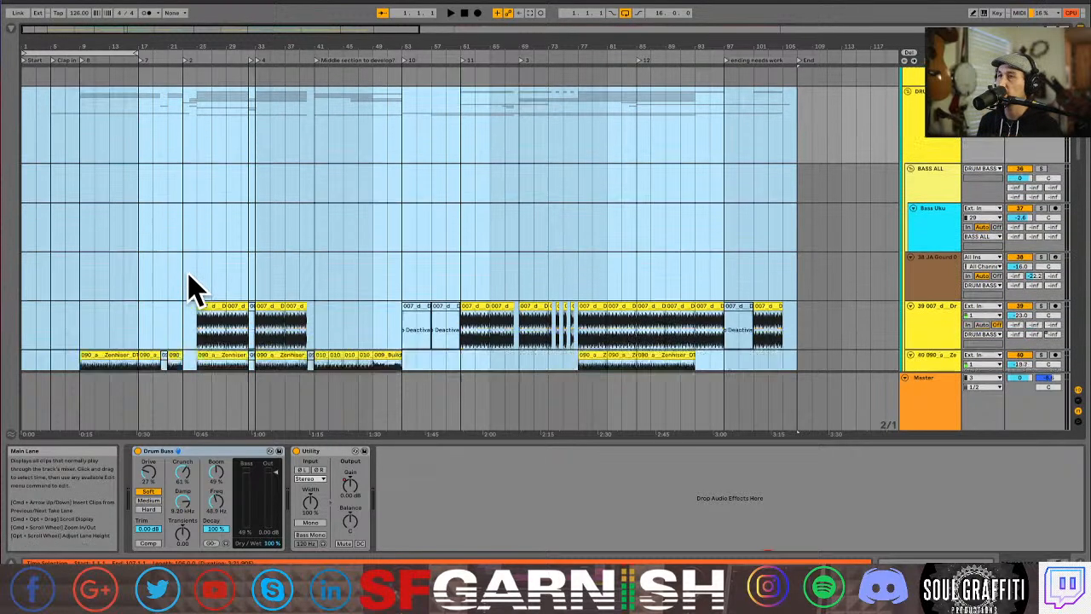
{"action": "right_click", "coordinate": [223, 331]}
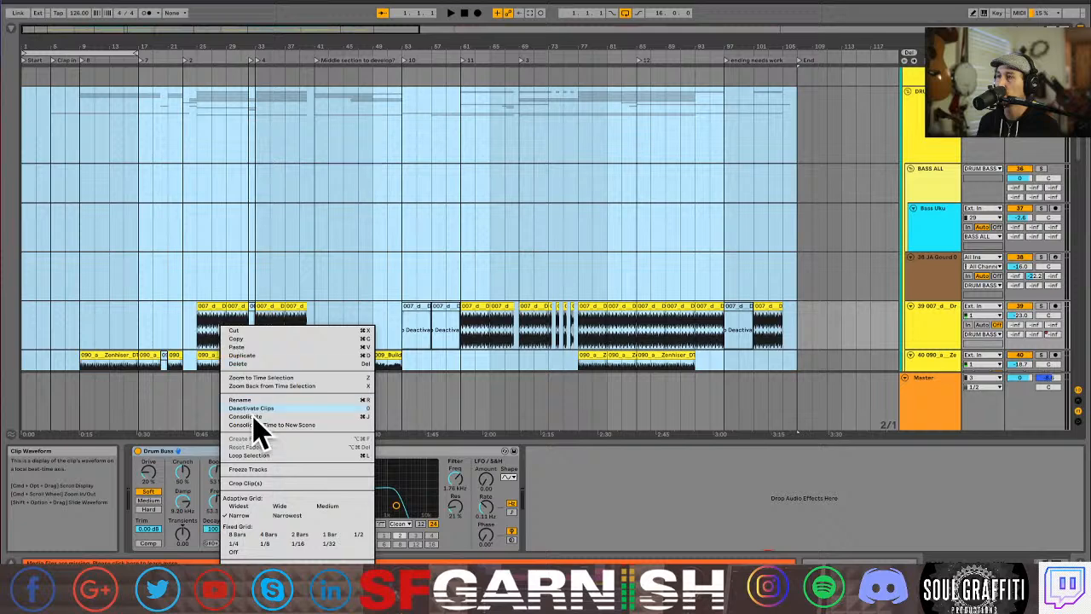
{"action": "left_click", "coordinate": [264, 469]}
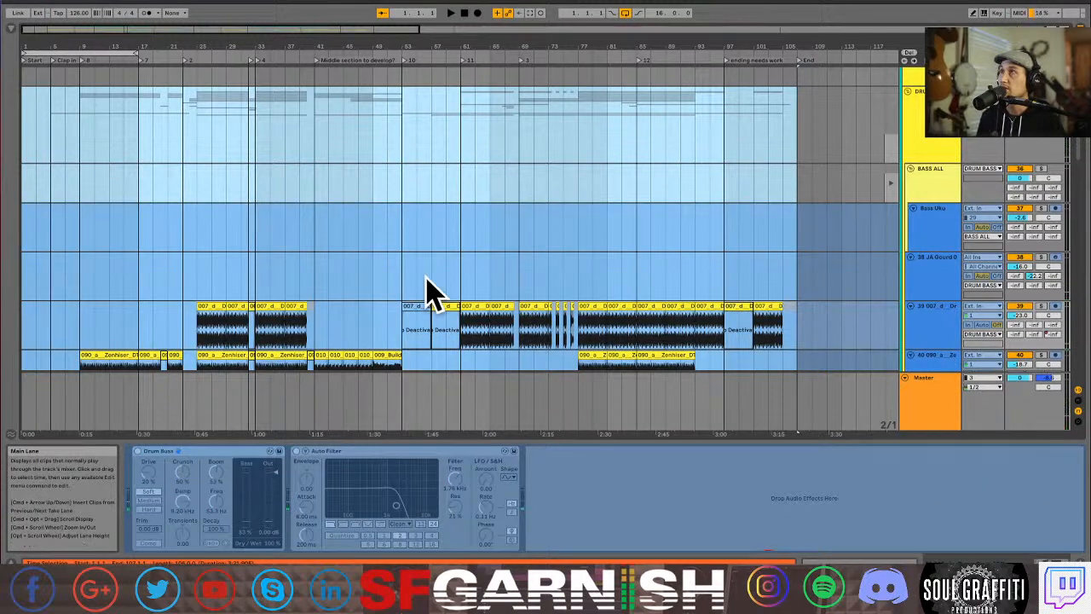
Show the Session View and look across the mixer channels to check the frozen drum and bass tracks.
{"action": "key", "text": "Tab"}
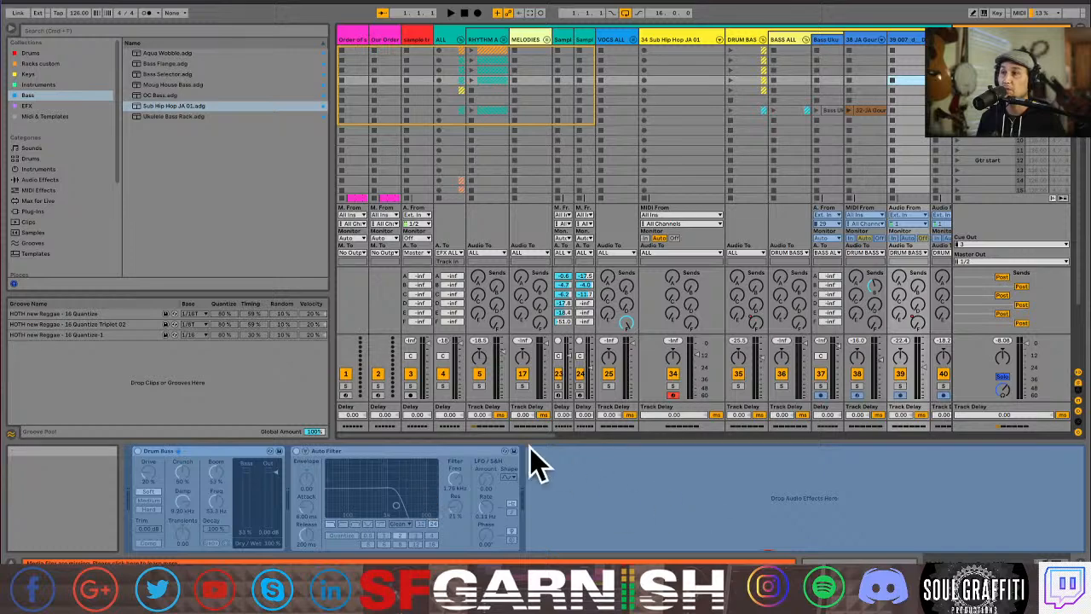
{"action": "left_click_drag", "start_coordinate": [515, 434], "coordinate": [704, 436]}
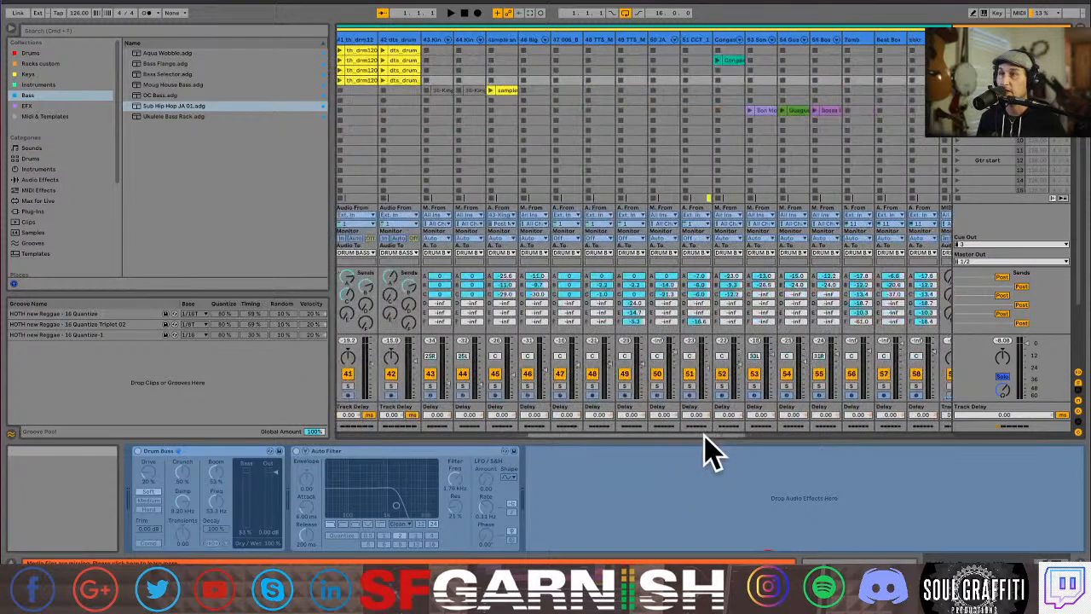
{"action": "left_click_drag", "start_coordinate": [569, 436], "coordinate": [375, 443]}
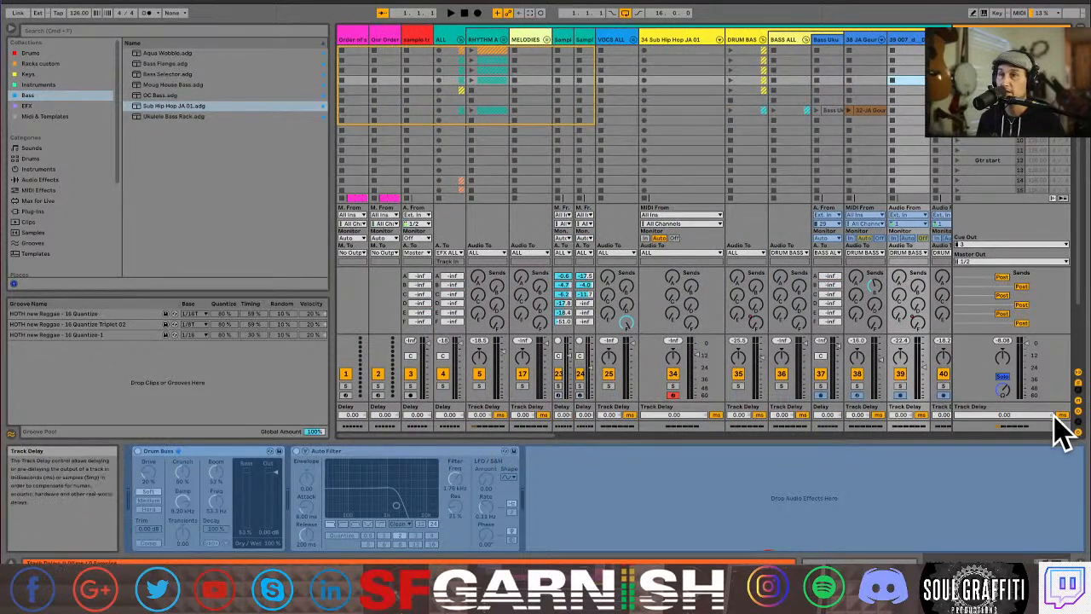
Play the set and examine the CPU load meters of the tracks across the Session mixer.
{"action": "left_click", "coordinate": [1078, 432]}
{"action": "left_click", "coordinate": [1078, 432]}
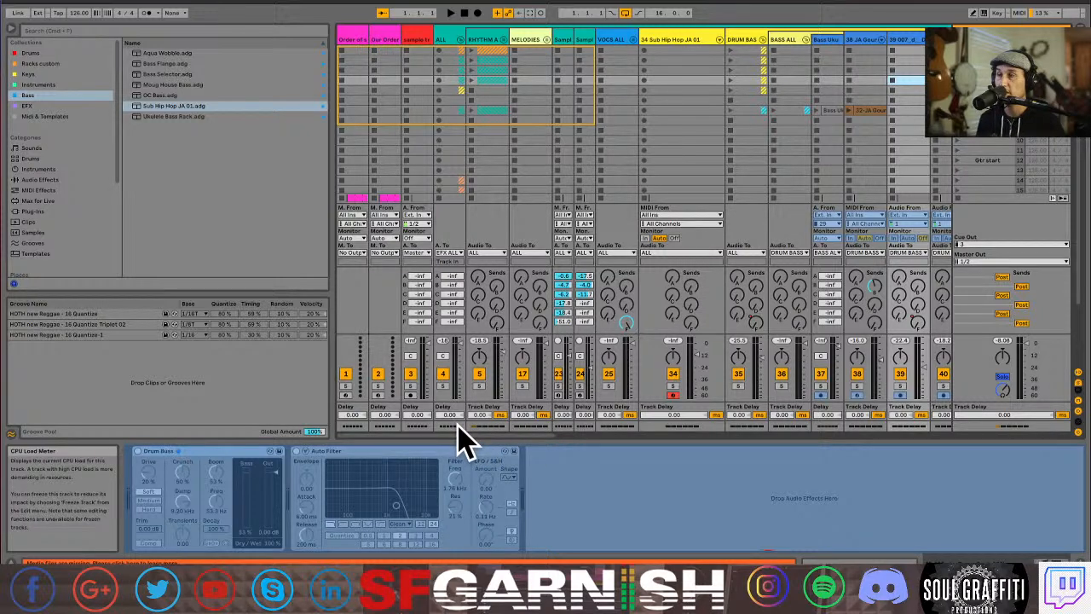
{"action": "key", "text": "space"}
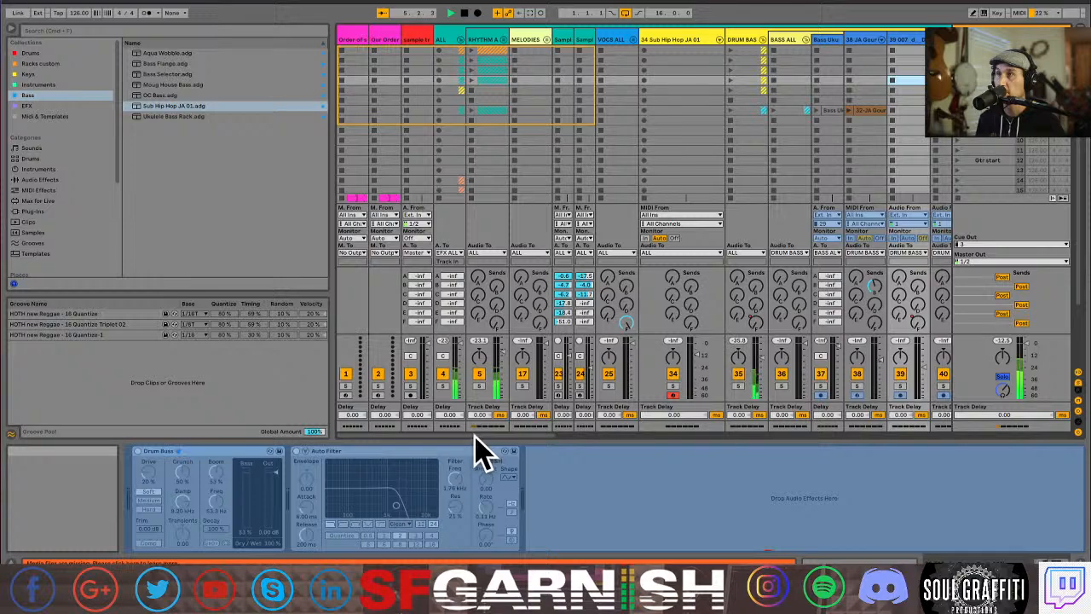
{"action": "left_click_drag", "start_coordinate": [507, 440], "coordinate": [952, 448]}
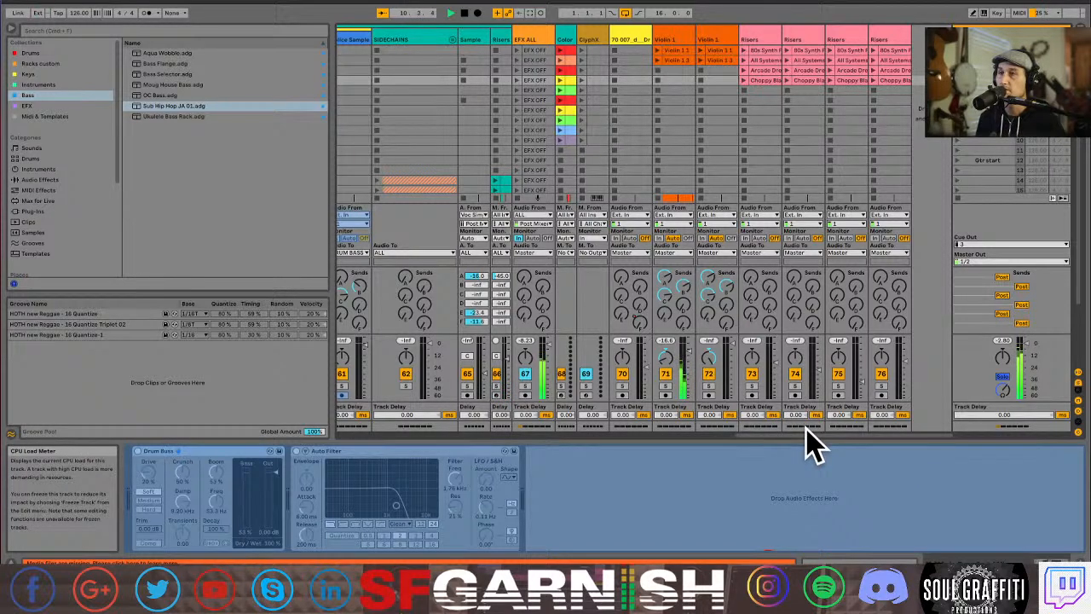
Freeze the two Violin 1 tracks and the four neighbouring Risers tracks together.
{"action": "left_click", "coordinate": [670, 39]}
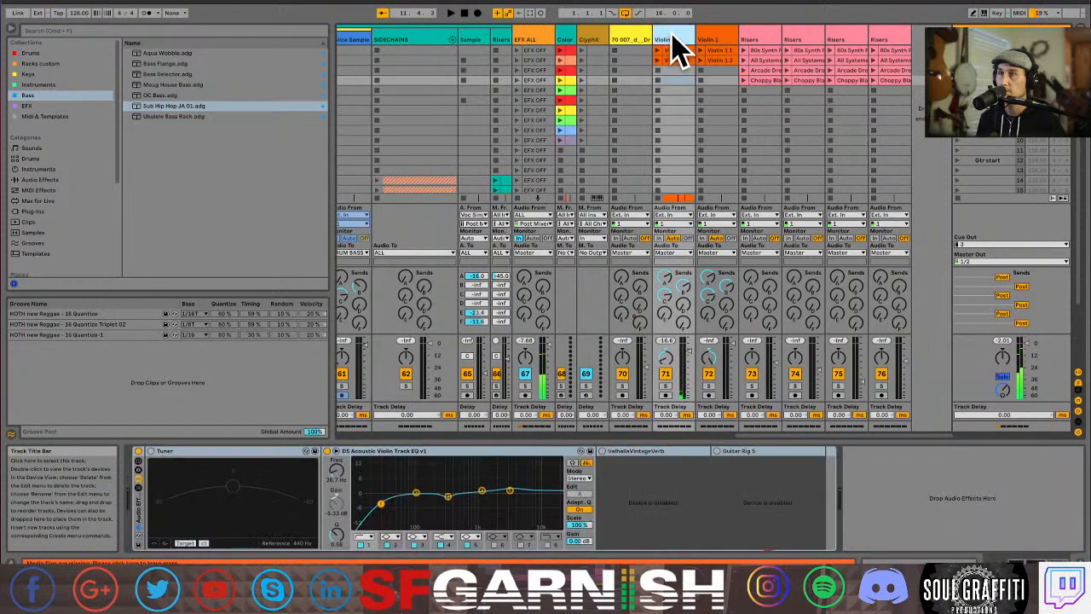
{"action": "left_click", "coordinate": [881, 40]}
{"action": "right_click", "coordinate": [804, 39]}
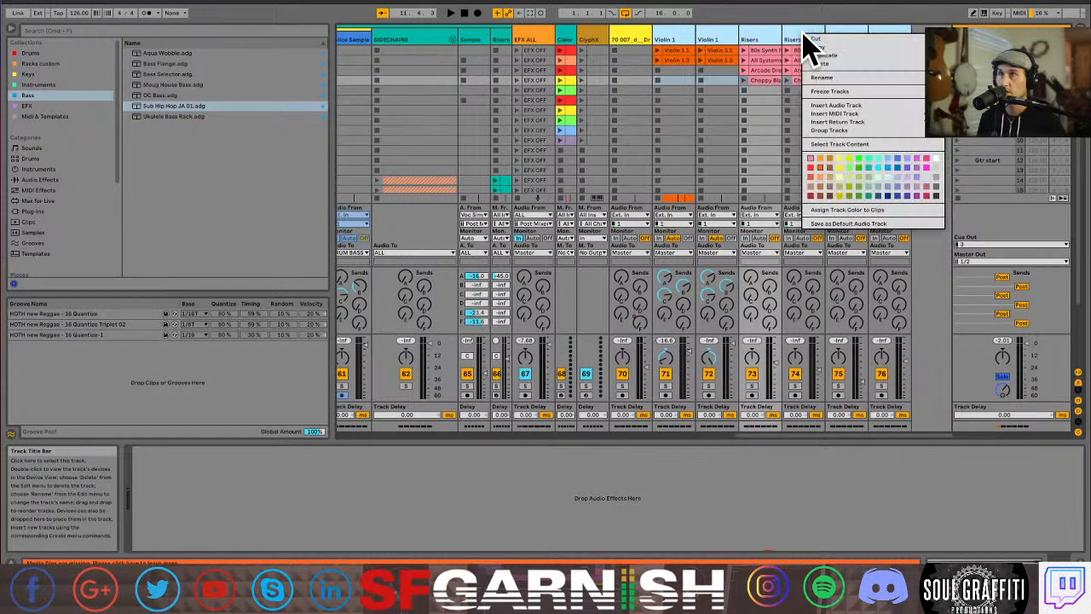
{"action": "left_click", "coordinate": [861, 92]}
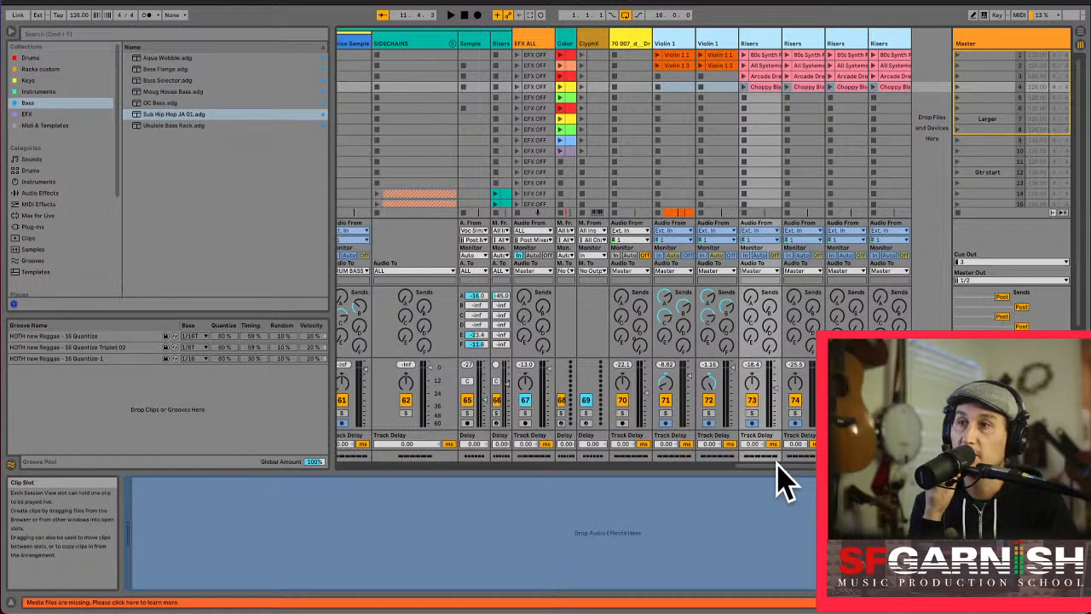
Play the set briefly from the first tracks to recheck the CPU load, and stop playback.
{"action": "left_click_drag", "start_coordinate": [779, 467], "coordinate": [364, 470]}
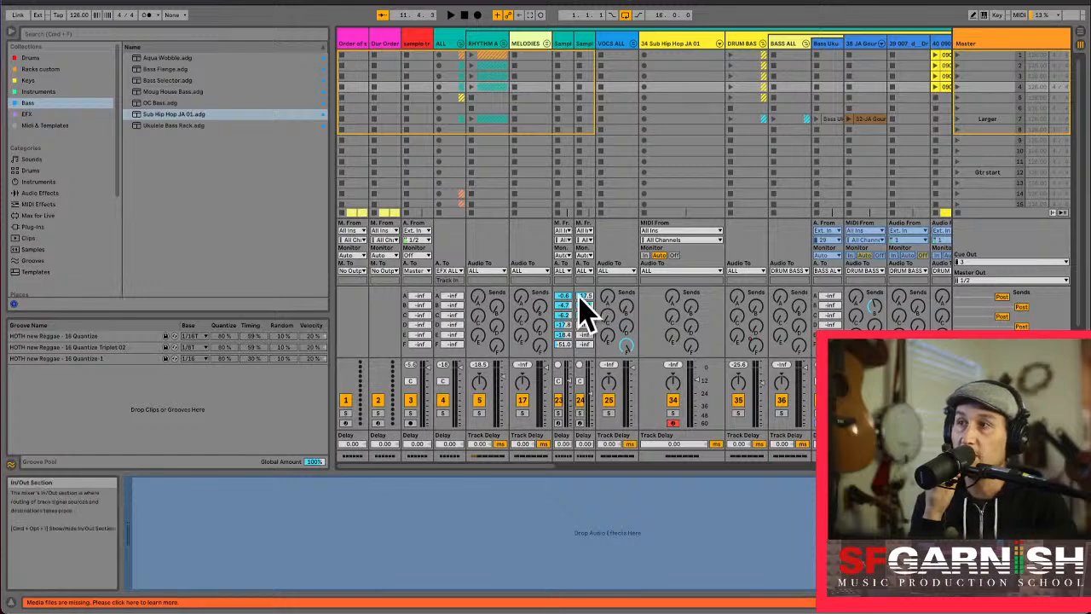
{"action": "key", "text": "space"}
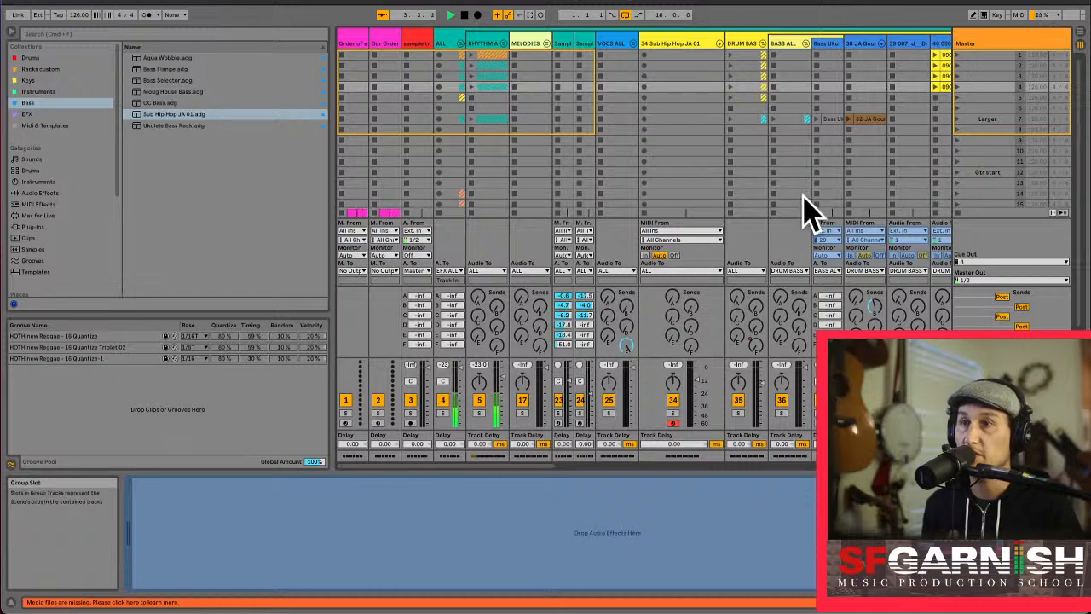
{"action": "key", "text": "space"}
Show the Master track's device chain and deactivate its Limiter, effect racks and both Auto Filters.
{"action": "scroll", "coordinate": [1005, 64], "scroll_direction": "right", "scroll_amount": 10}
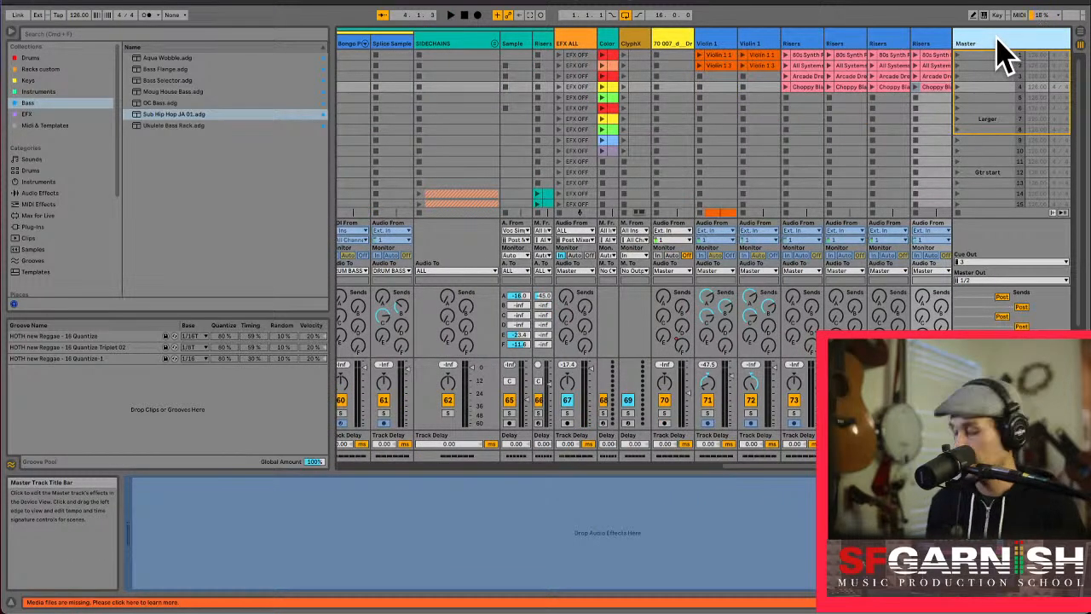
{"action": "key", "text": "shift+Tab"}
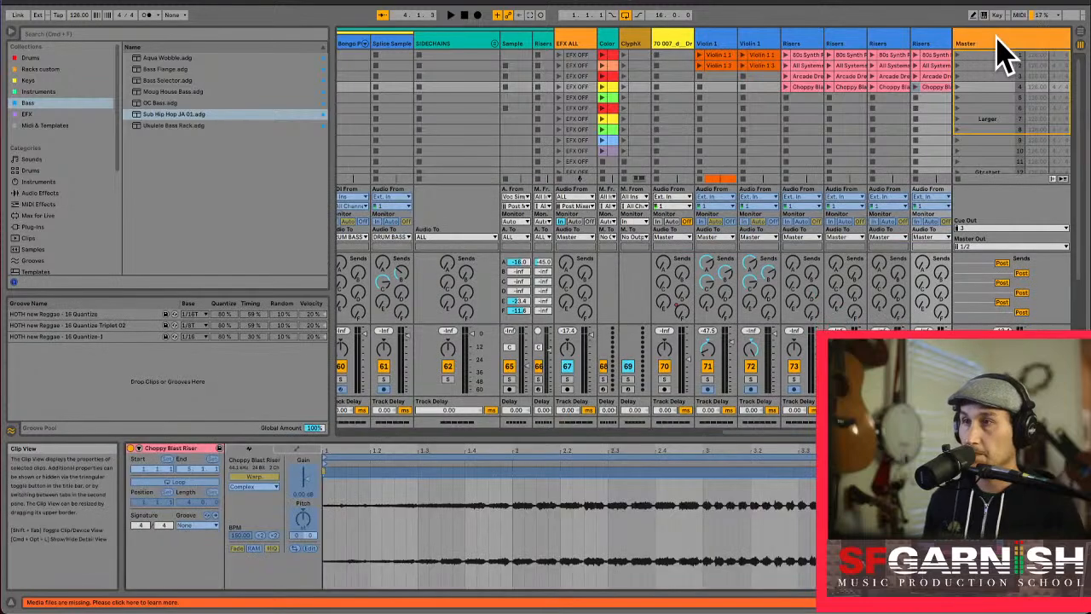
{"action": "left_click", "coordinate": [1001, 51]}
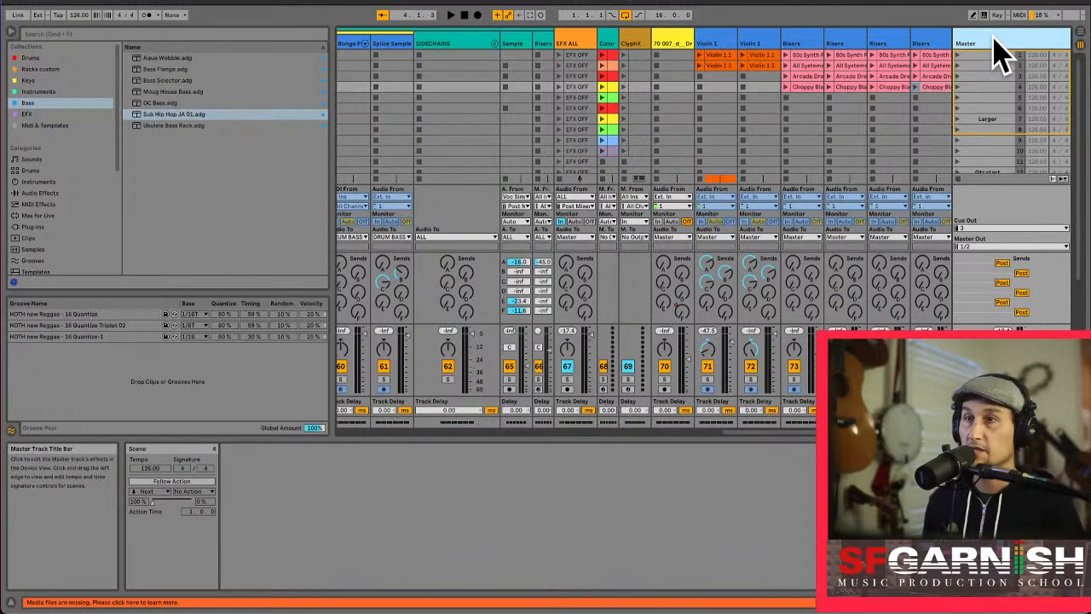
{"action": "key", "text": "shift+Tab"}
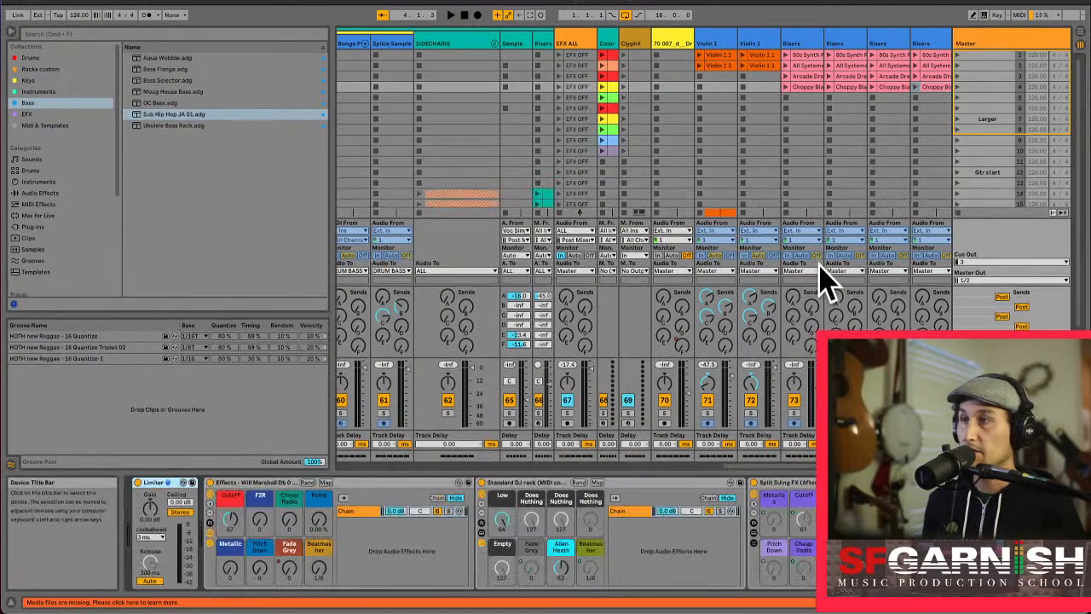
{"action": "left_click", "coordinate": [137, 482]}
{"action": "left_click", "coordinate": [210, 484], "text": "alt"}
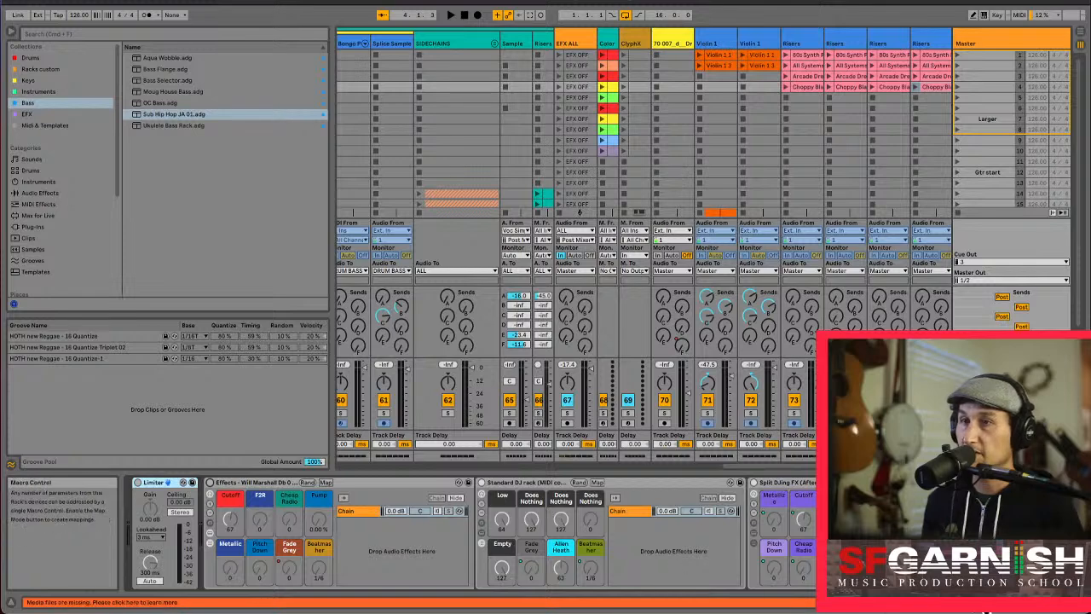
{"action": "left_click_drag", "start_coordinate": [984, 601], "coordinate": [1012, 611]}
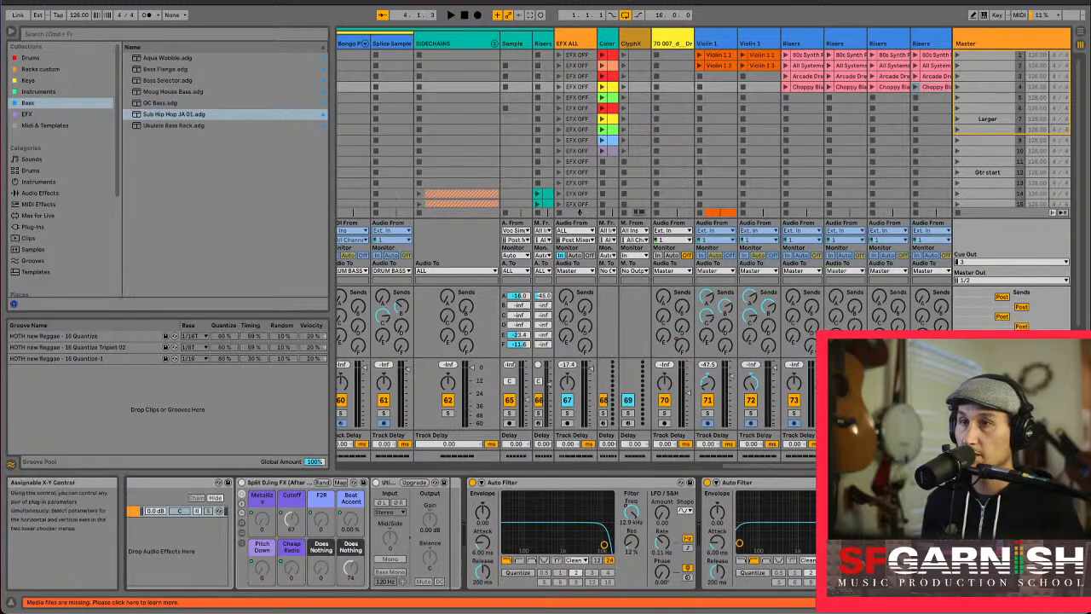
{"action": "left_click", "coordinate": [709, 486]}
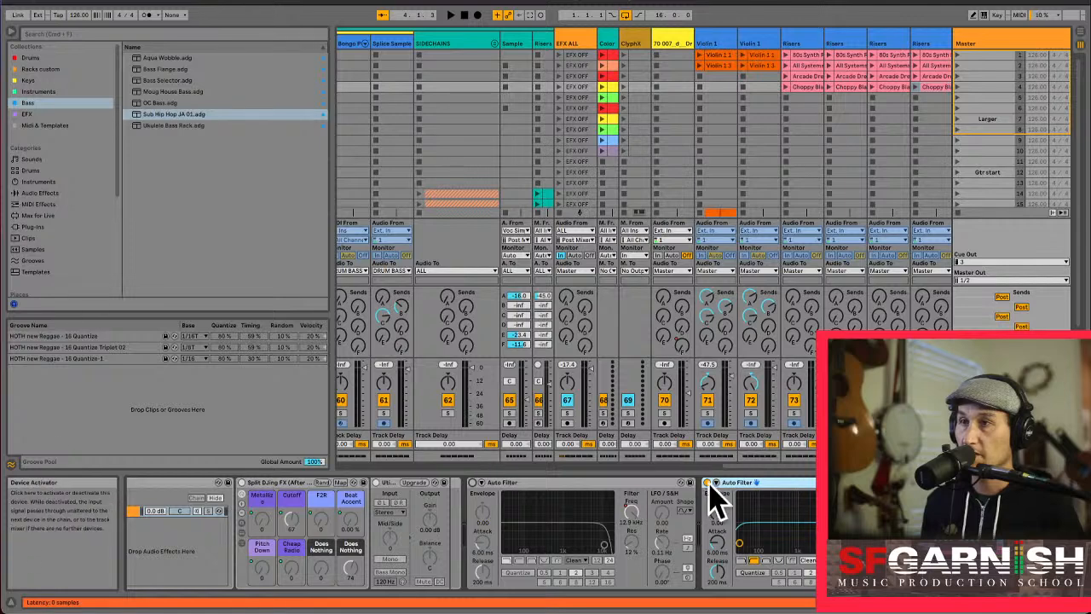
Play the set and unfold the RHYTHM ALL group to examine the CPU load of its individual tracks.
{"action": "key", "text": "space"}
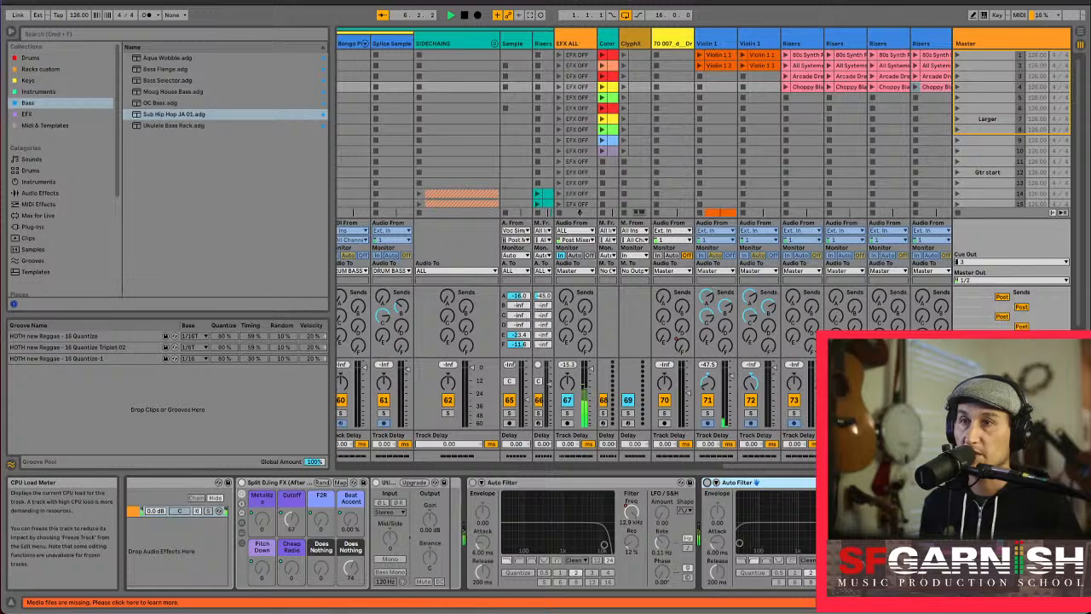
{"action": "left_click_drag", "start_coordinate": [856, 466], "coordinate": [445, 478]}
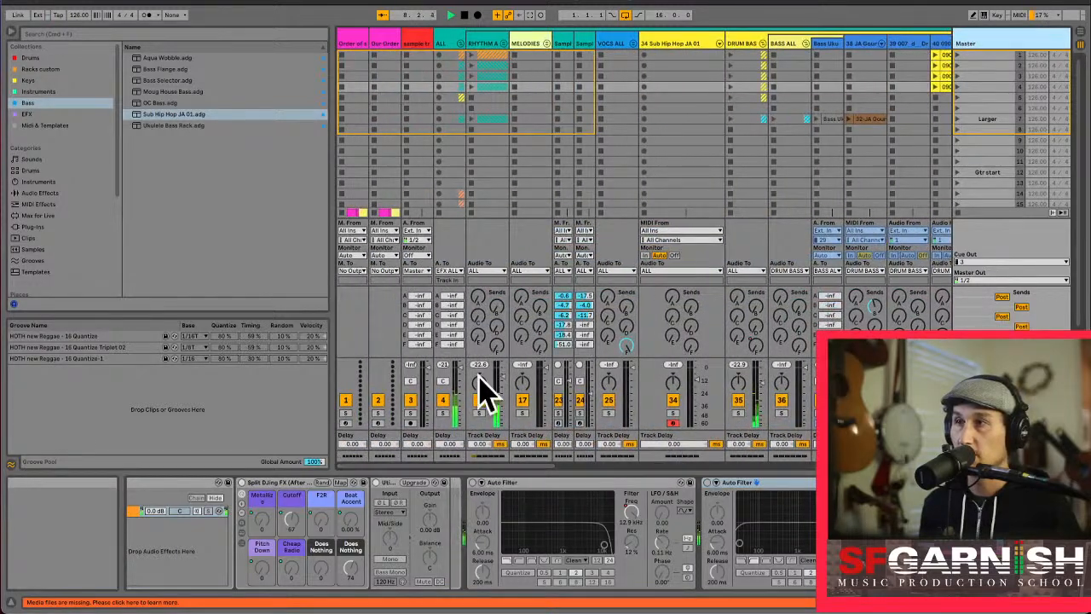
{"action": "left_click", "coordinate": [504, 44]}
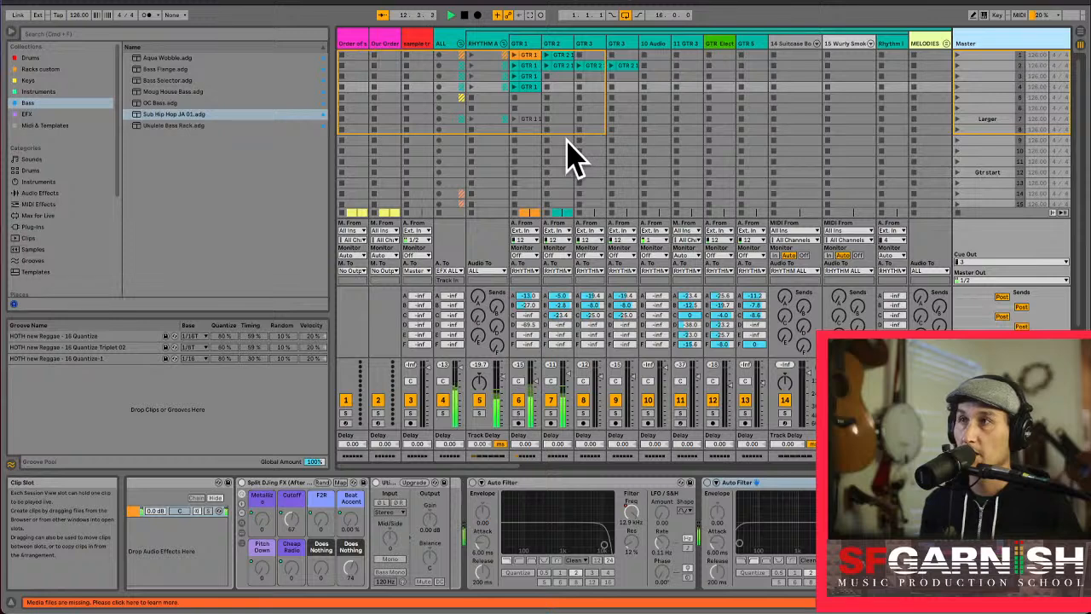
{"action": "left_click", "coordinate": [483, 44]}
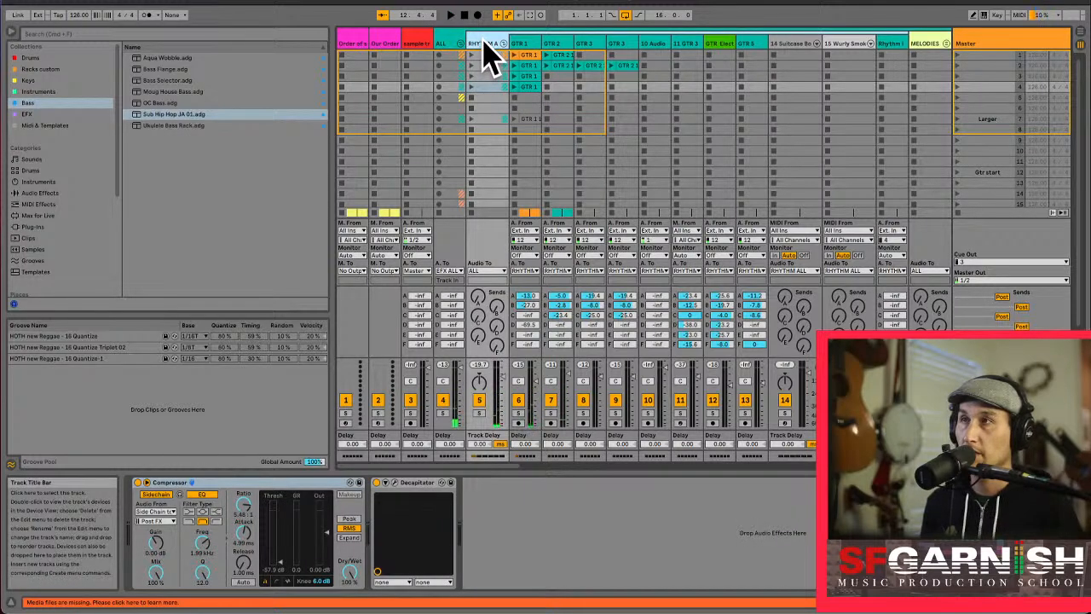
{"action": "right_click", "coordinate": [489, 56]}
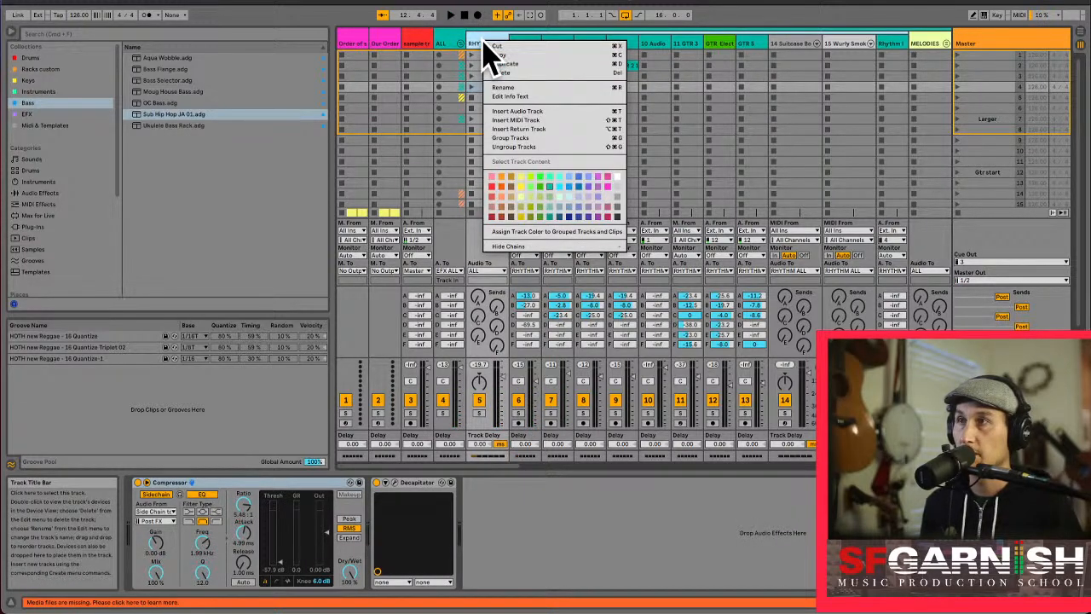
{"action": "key", "text": "Escape"}
Freeze the four adjacent guitar tracks in the RHYTHM ALL group, from GTR 1 through the second GTR 3.
{"action": "left_click", "coordinate": [530, 55]}
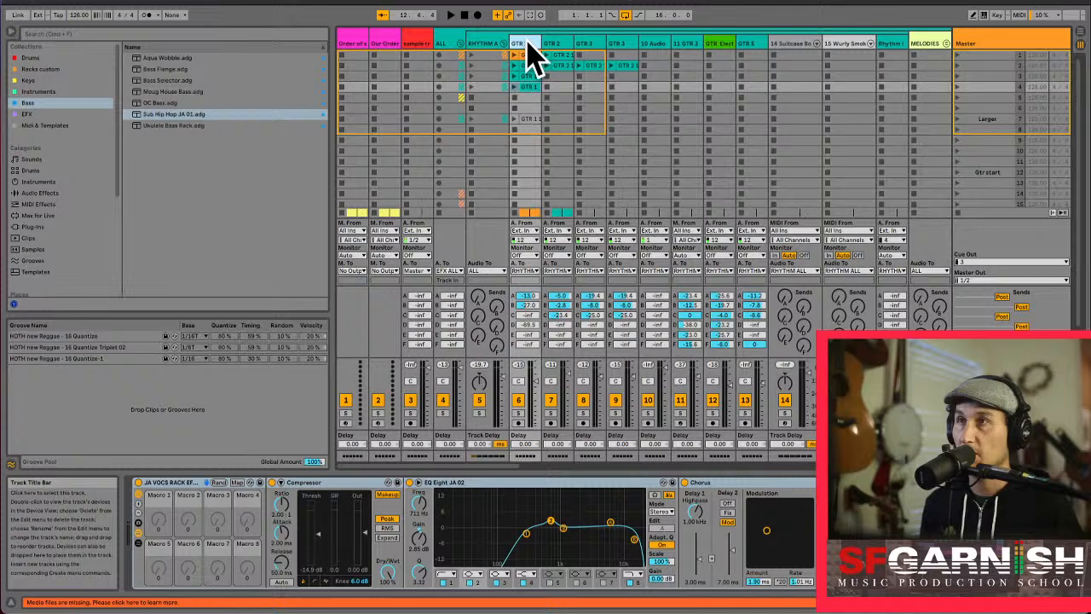
{"action": "left_click", "coordinate": [626, 54]}
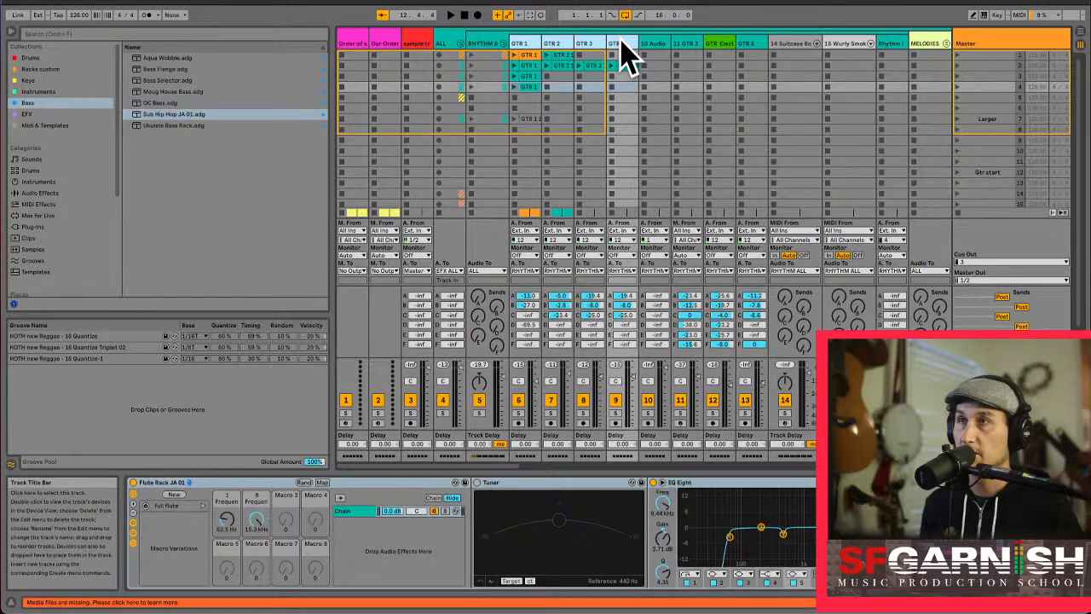
{"action": "right_click", "coordinate": [621, 41]}
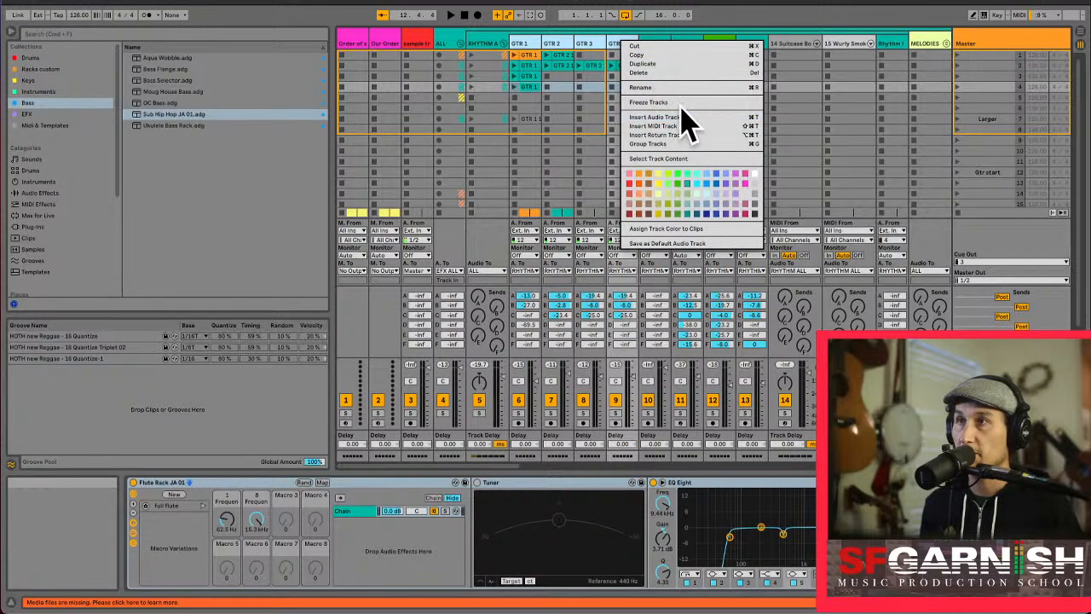
{"action": "left_click", "coordinate": [649, 102]}
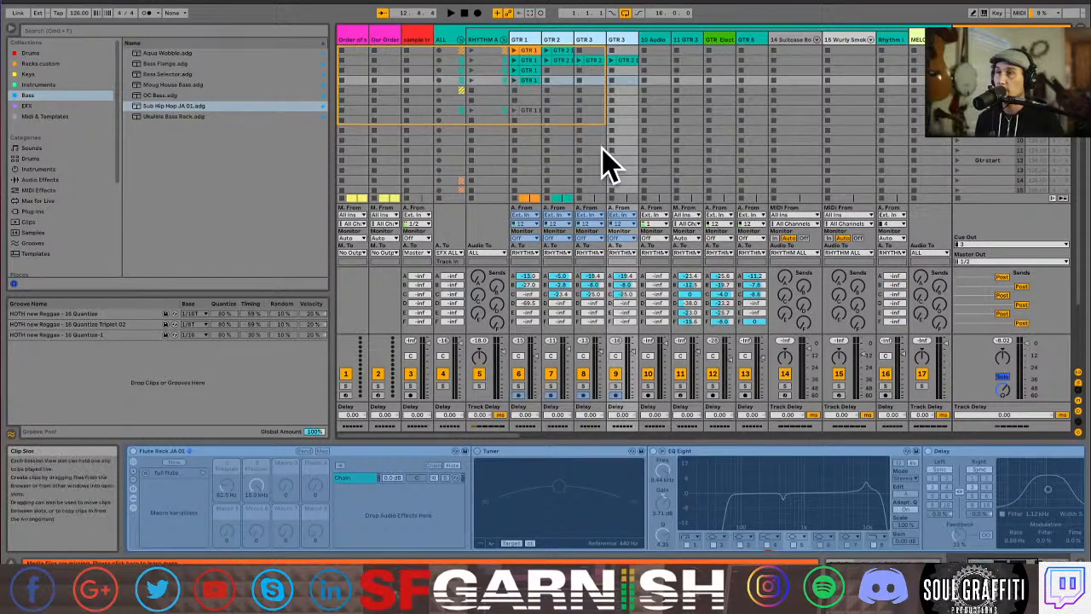
Switch to Arrangement View and place the insert marker at the start of the 34 Sub Hip Hop track.
{"action": "key", "text": "Tab"}
{"action": "scroll", "coordinate": [419, 230], "scroll_direction": "up", "scroll_amount": 3}
{"action": "scroll", "coordinate": [417, 228], "scroll_direction": "down", "scroll_amount": 5}
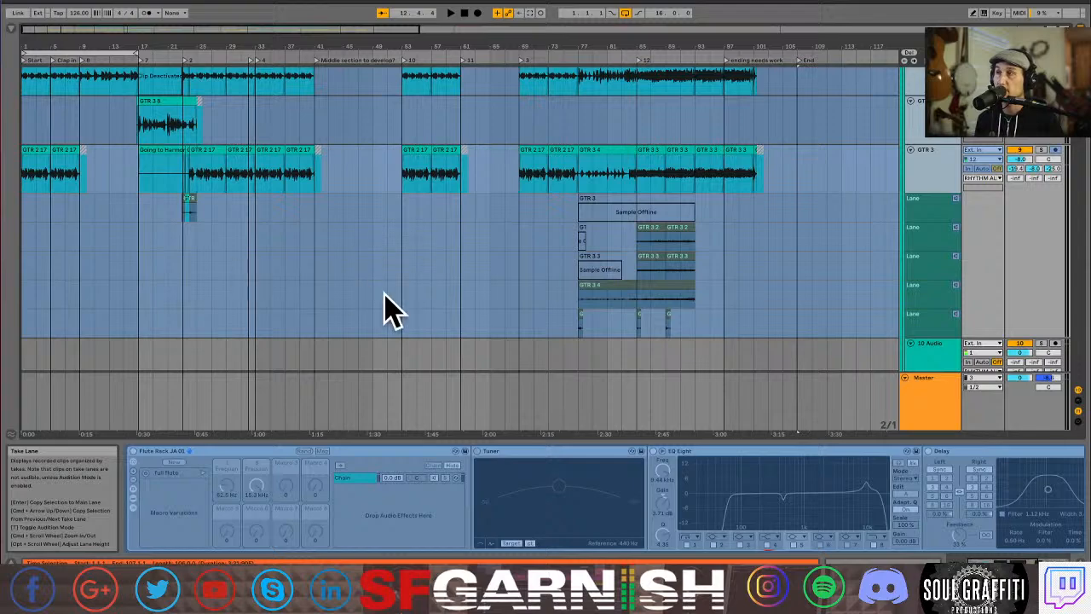
{"action": "scroll", "coordinate": [389, 310], "scroll_direction": "up", "scroll_amount": 6}
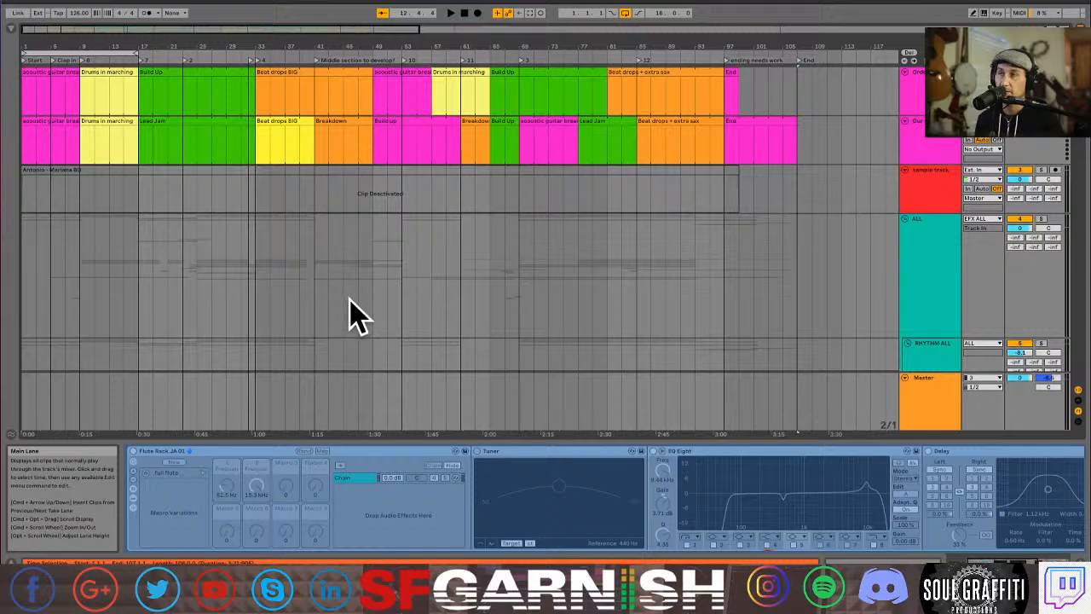
{"action": "scroll", "coordinate": [356, 316], "scroll_direction": "down", "scroll_amount": 15}
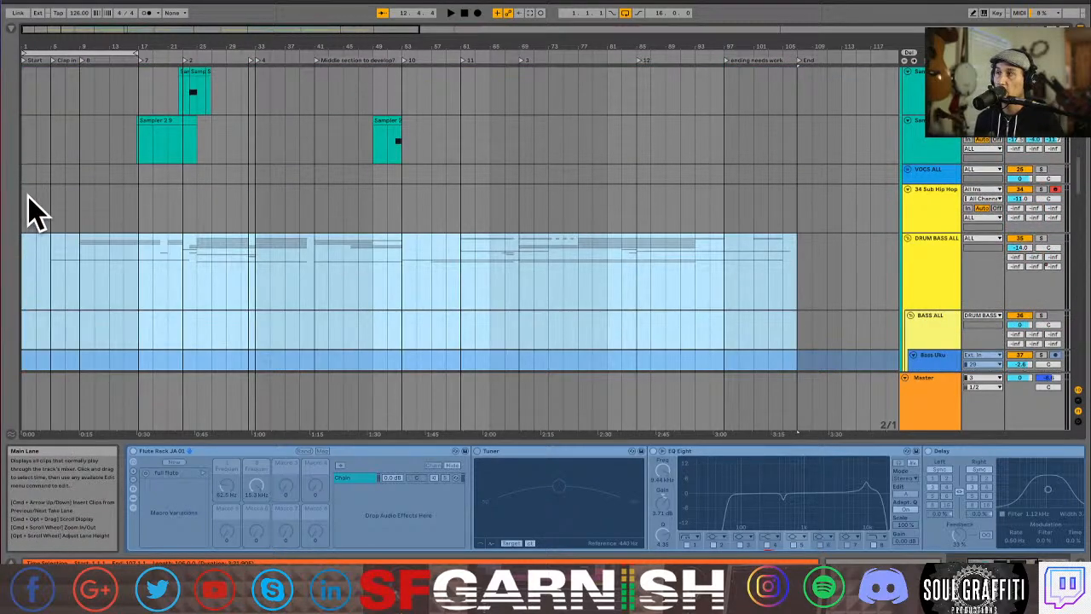
{"action": "left_click", "coordinate": [26, 209]}
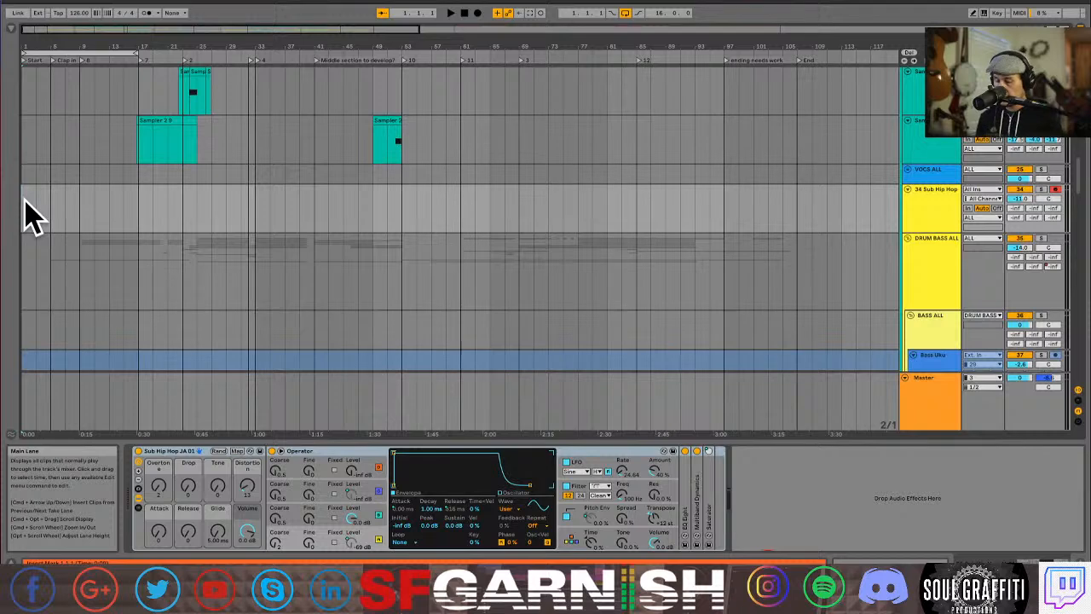
Set the audio buffer size to 128 Samples in the Preferences and close them.
{"action": "key", "text": "super+comma"}
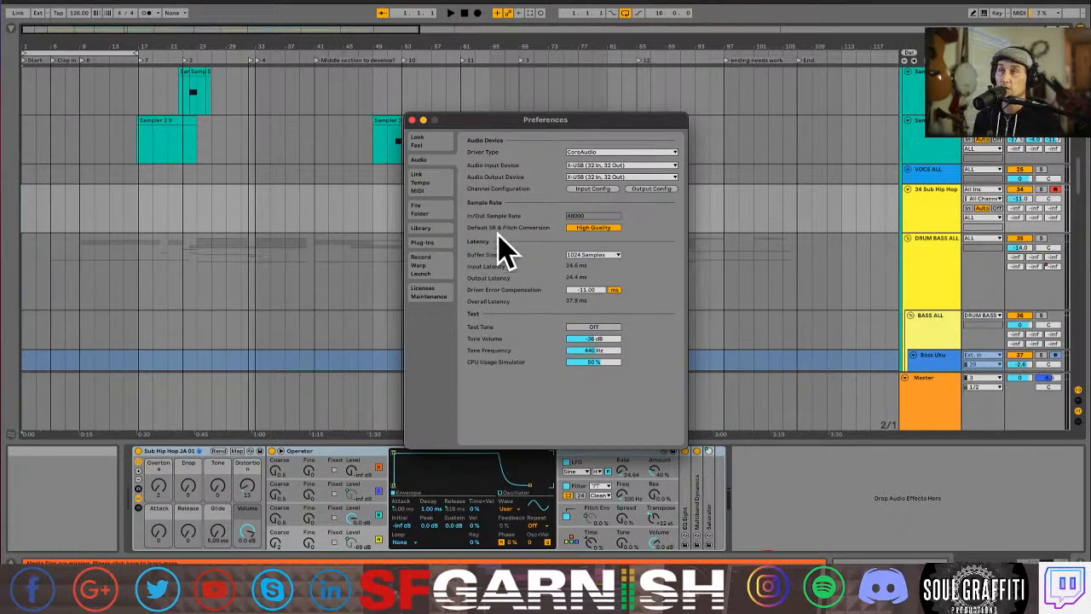
{"action": "left_click", "coordinate": [615, 264]}
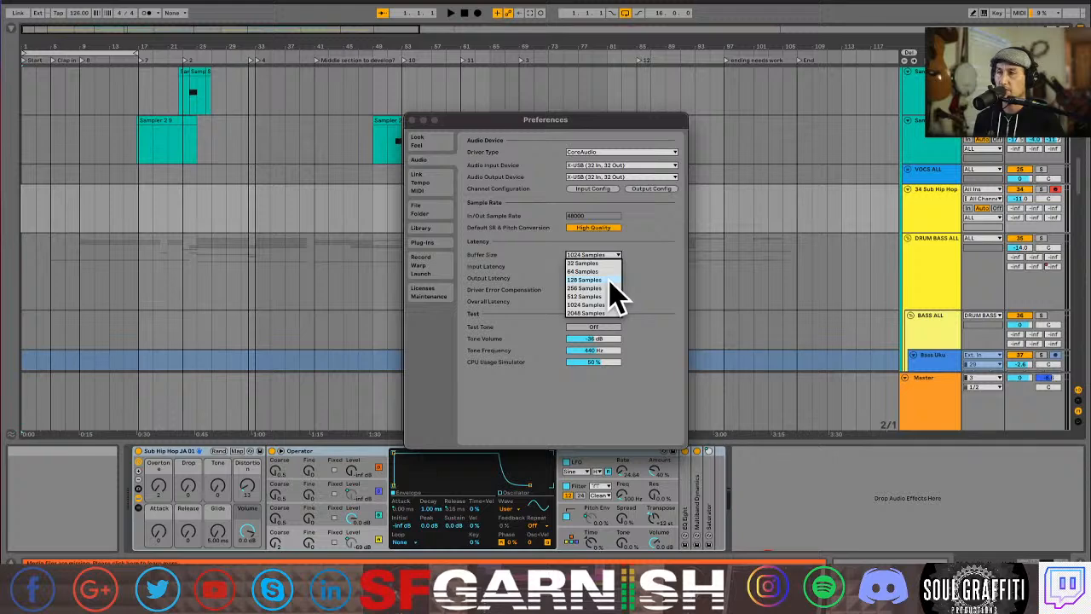
{"action": "left_click", "coordinate": [596, 281]}
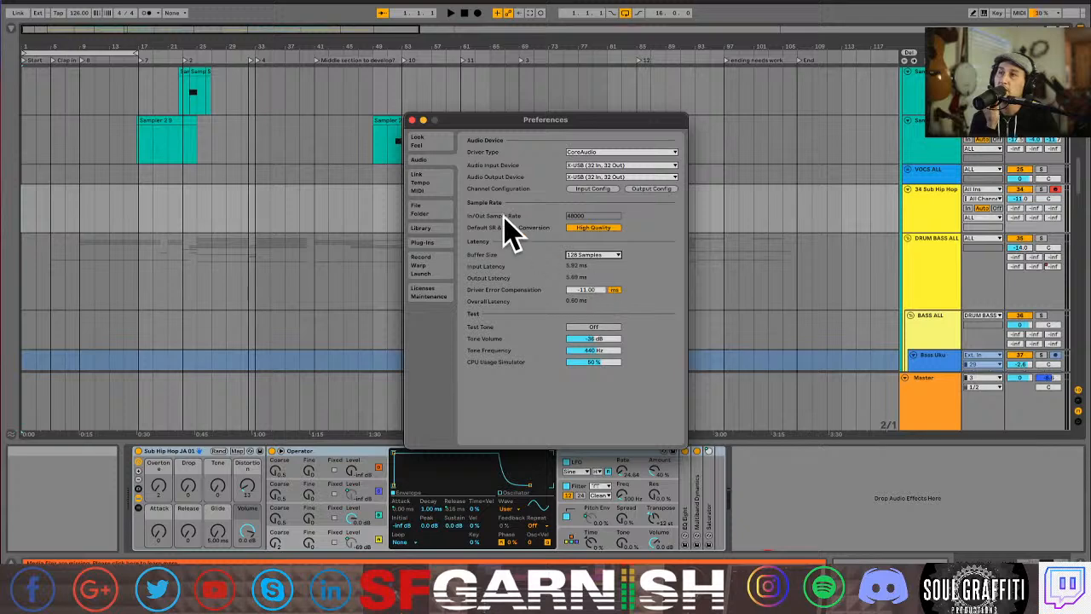
{"action": "left_click", "coordinate": [412, 121]}
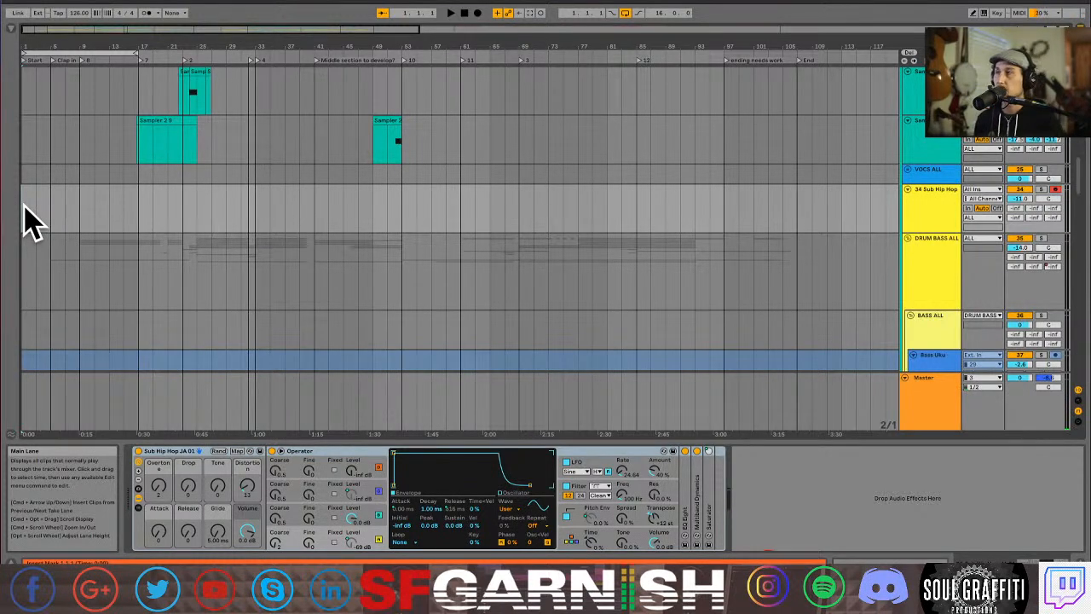
Record a MIDI bass part on the armed 34 Sub Hip Hop track over the 16-bar loop and stop playback.
{"action": "key", "text": "space"}
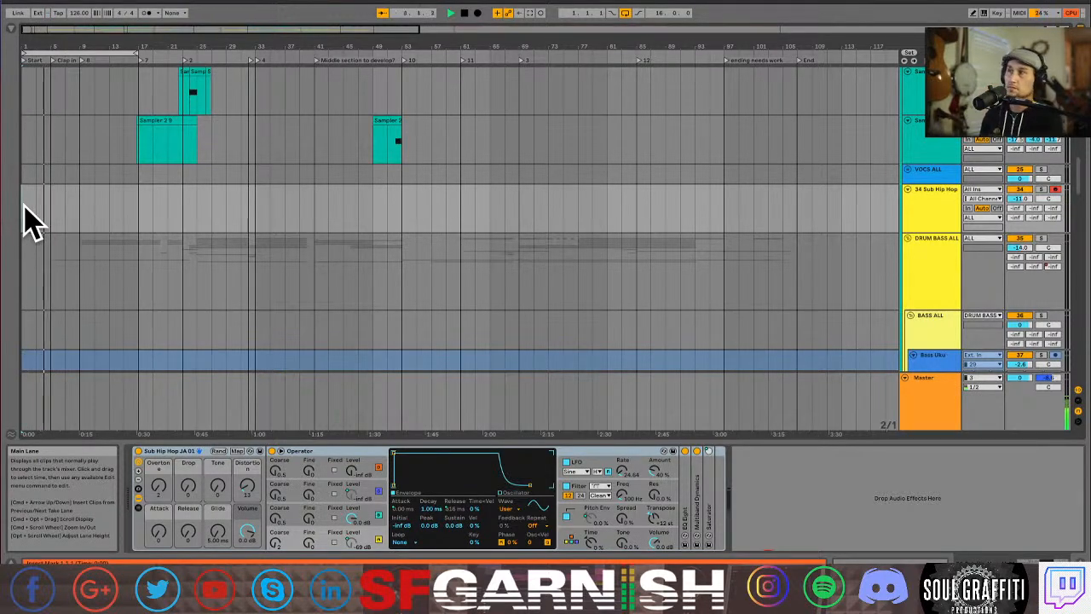
{"action": "key", "text": "F9"}
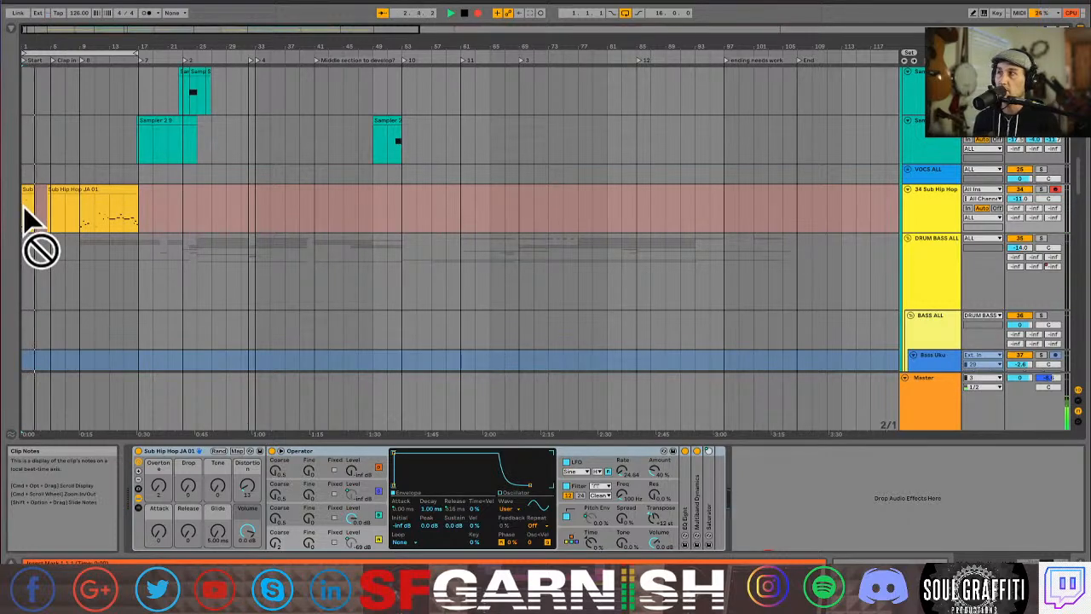
{"action": "key", "text": "space"}
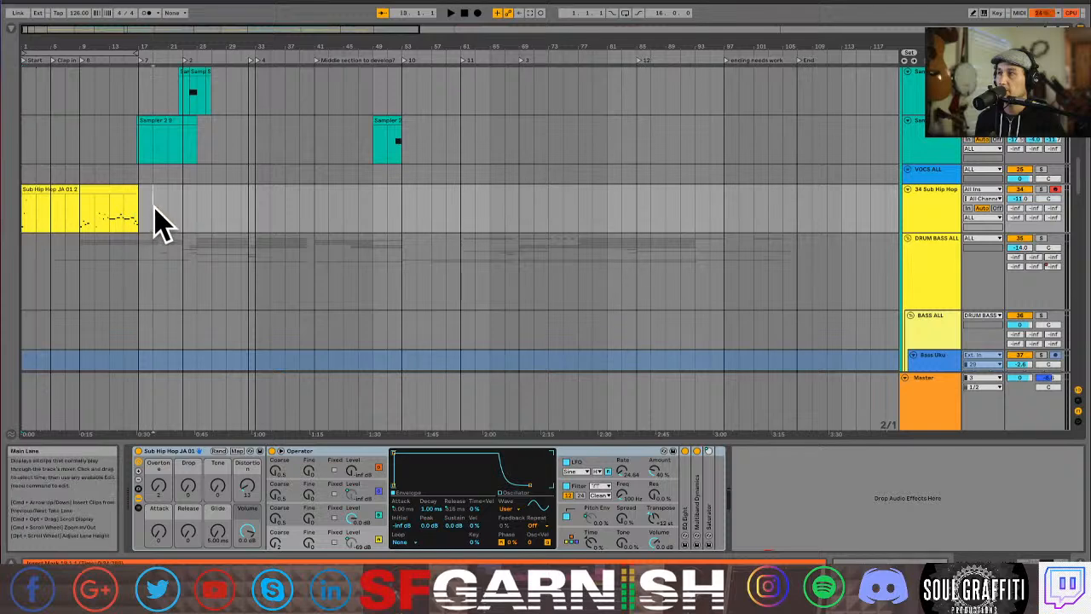
Delete the recorded bass clip at the start of the 34 Sub Hip Hop track.
{"action": "left_click_drag", "start_coordinate": [157, 222], "coordinate": [9, 215]}
{"action": "key", "text": "Delete"}
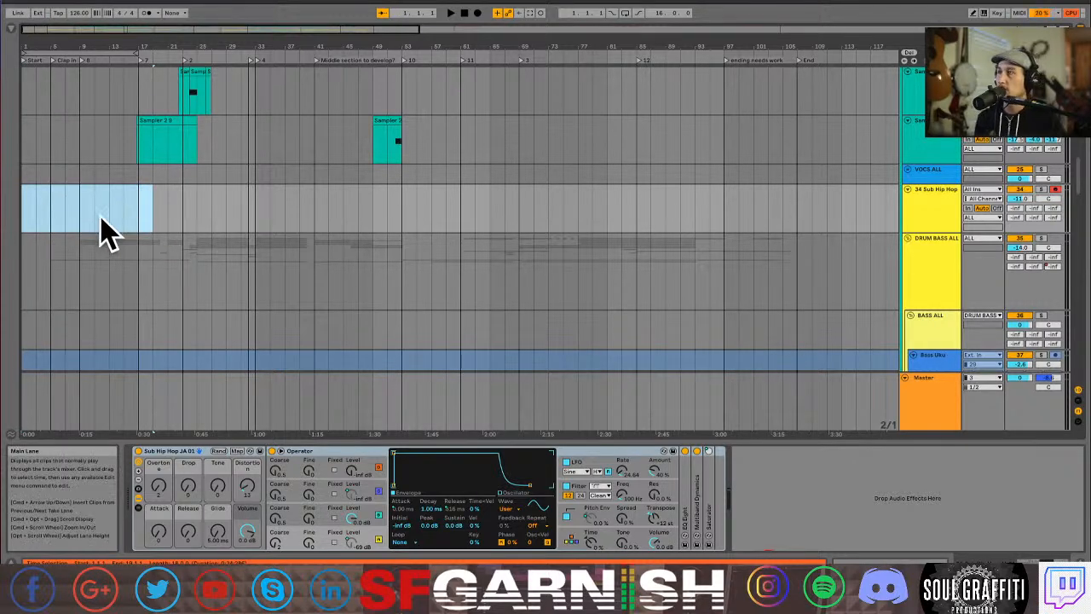
{"action": "left_click", "coordinate": [79, 216]}
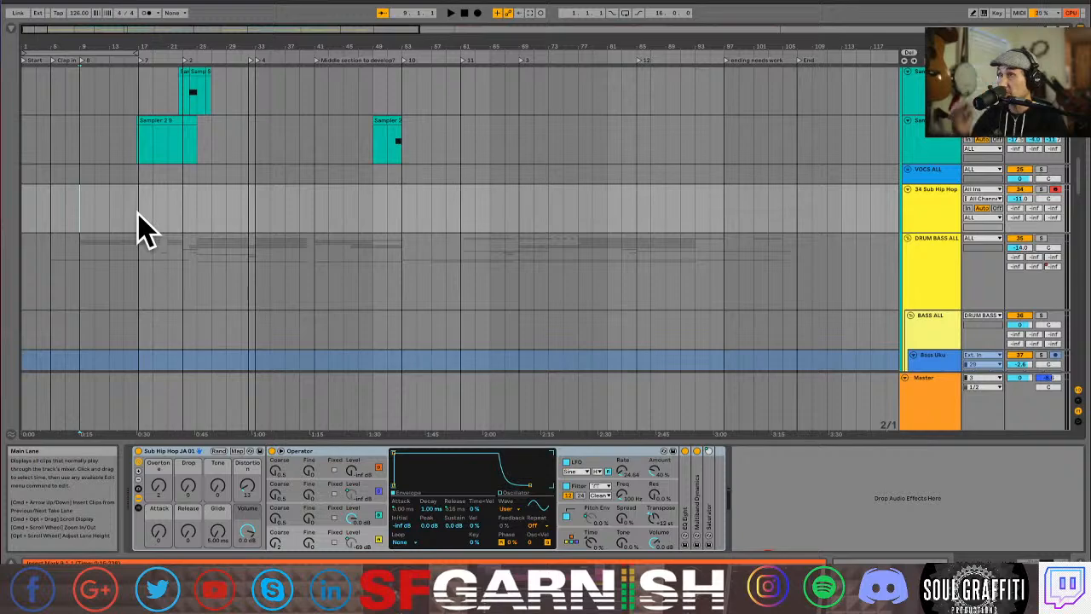
Rename the locator at bar 33, where the Beat drops BIG section starts, to Add Bass.
{"action": "scroll", "coordinate": [140, 229], "scroll_direction": "up", "scroll_amount": 15}
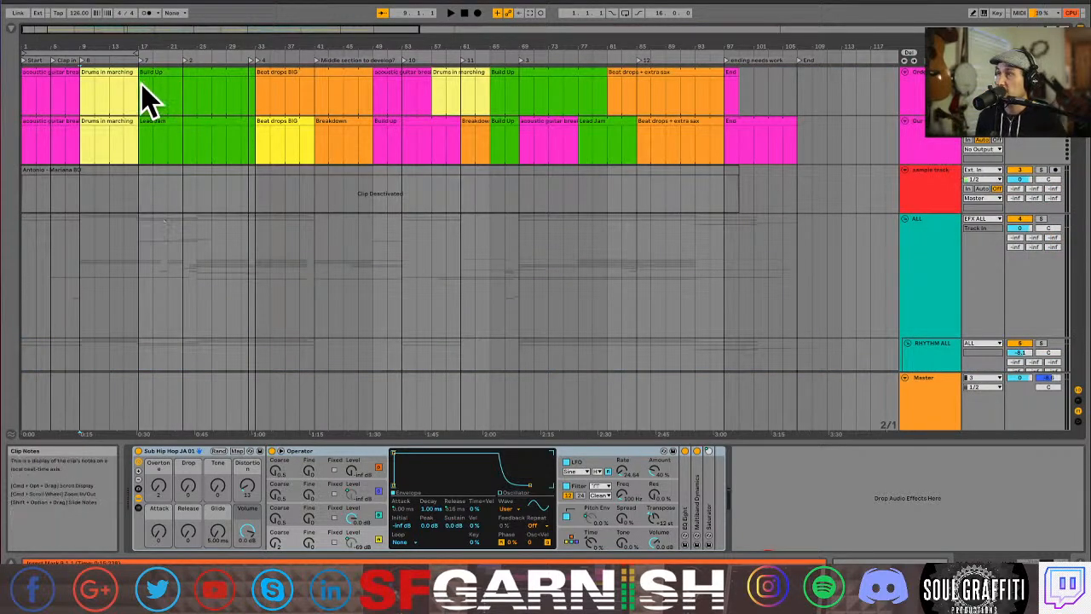
{"action": "left_click", "coordinate": [256, 106]}
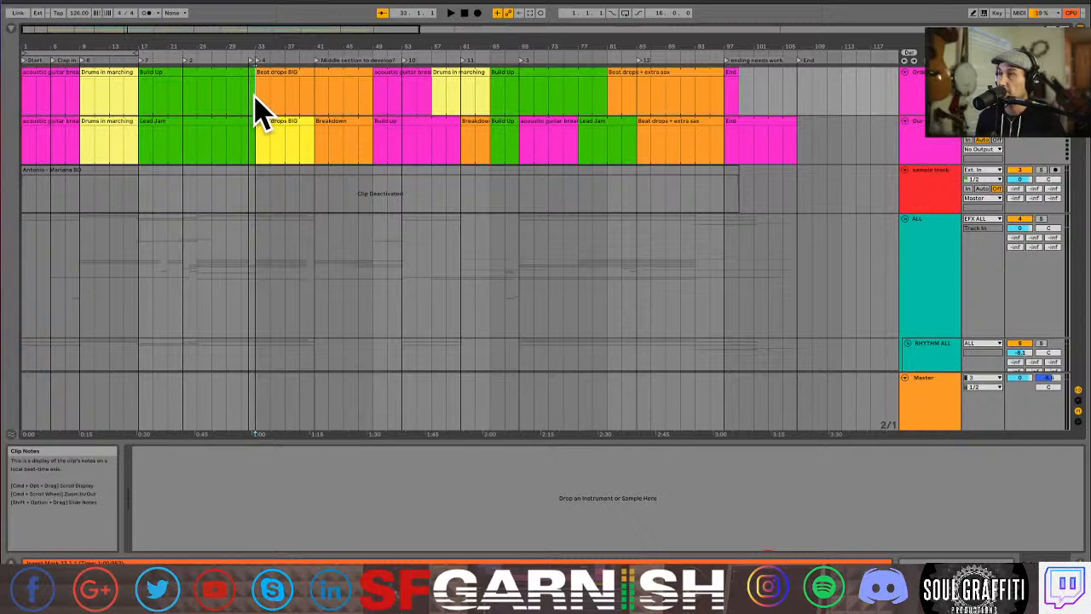
{"action": "scroll", "coordinate": [260, 110], "scroll_direction": "down", "scroll_amount": 15}
{"action": "scroll", "coordinate": [260, 111], "scroll_direction": "down", "scroll_amount": 5}
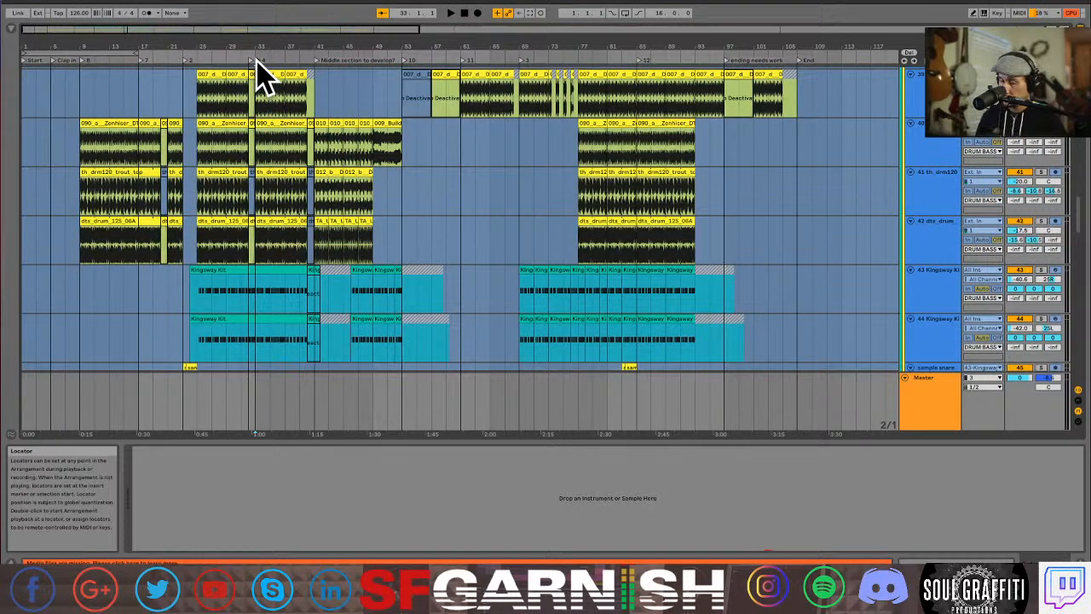
{"action": "key", "text": "super+r"}
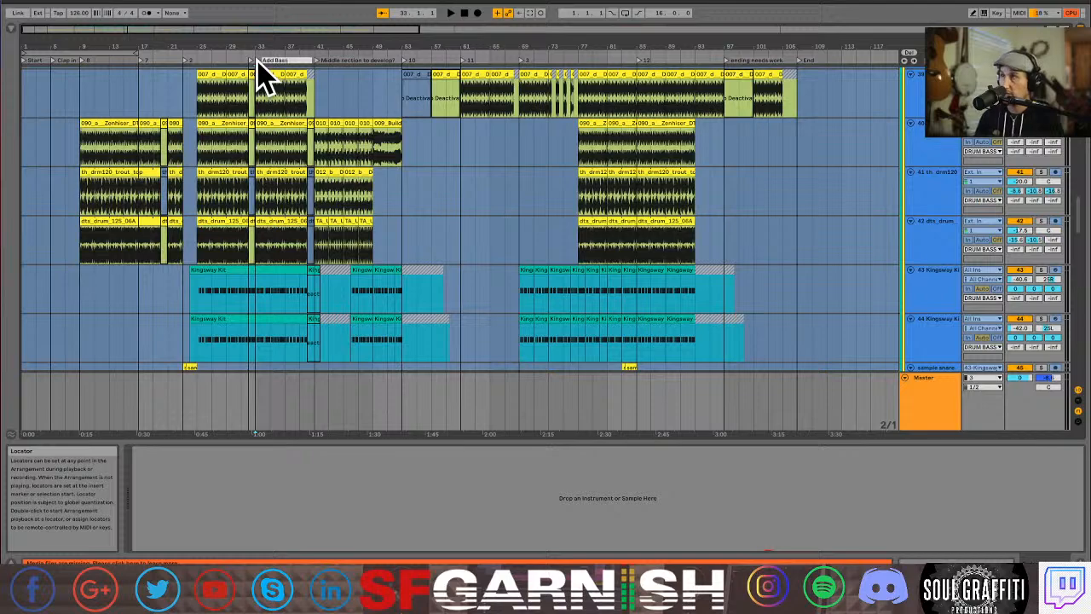
Find the 34 Sub Hip Hop track and place its insert marker at bar 33 by the Add Bass locator.
{"action": "scroll", "coordinate": [288, 218], "scroll_direction": "down", "scroll_amount": 10}
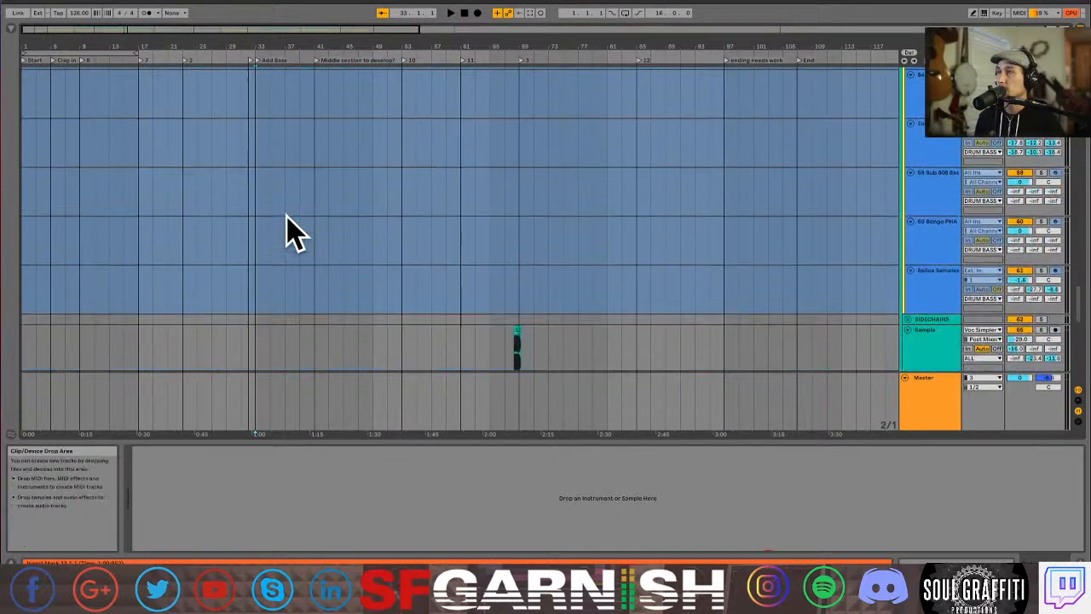
{"action": "scroll", "coordinate": [294, 230], "scroll_direction": "down", "scroll_amount": 5}
{"action": "scroll", "coordinate": [294, 230], "scroll_direction": "down", "scroll_amount": 1}
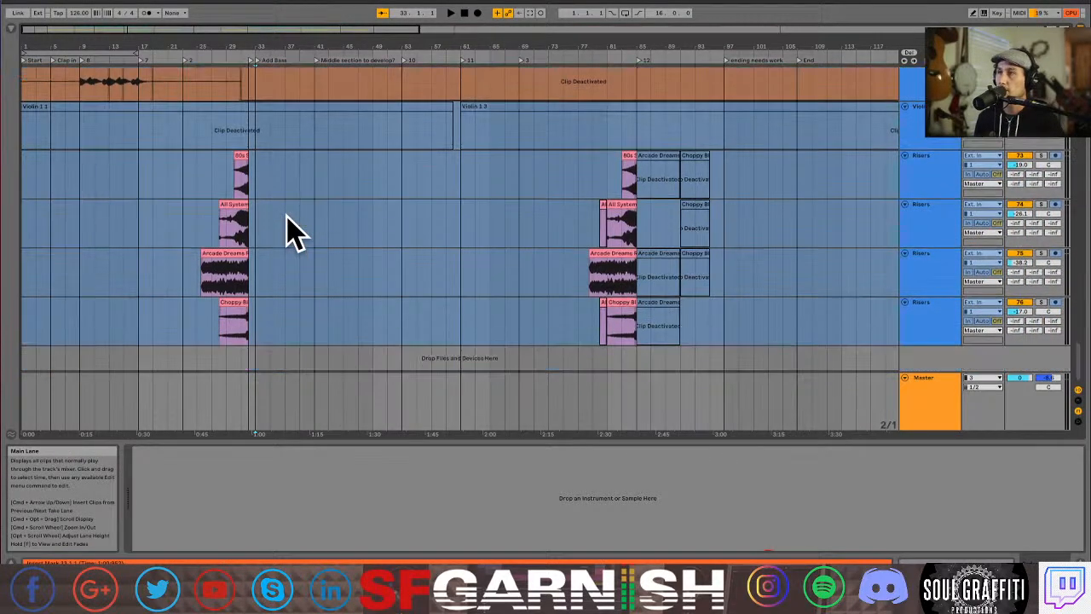
{"action": "scroll", "coordinate": [294, 230], "scroll_direction": "up", "scroll_amount": 6}
{"action": "scroll", "coordinate": [294, 230], "scroll_direction": "up", "scroll_amount": 5}
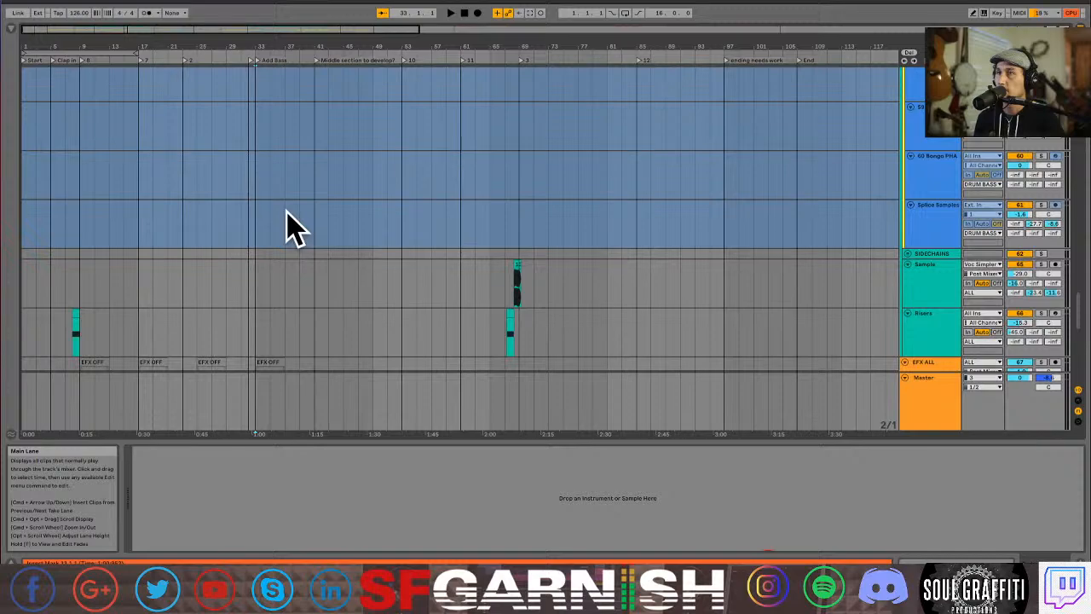
{"action": "scroll", "coordinate": [290, 228], "scroll_direction": "down", "scroll_amount": 4}
{"action": "scroll", "coordinate": [294, 230], "scroll_direction": "up", "scroll_amount": 7}
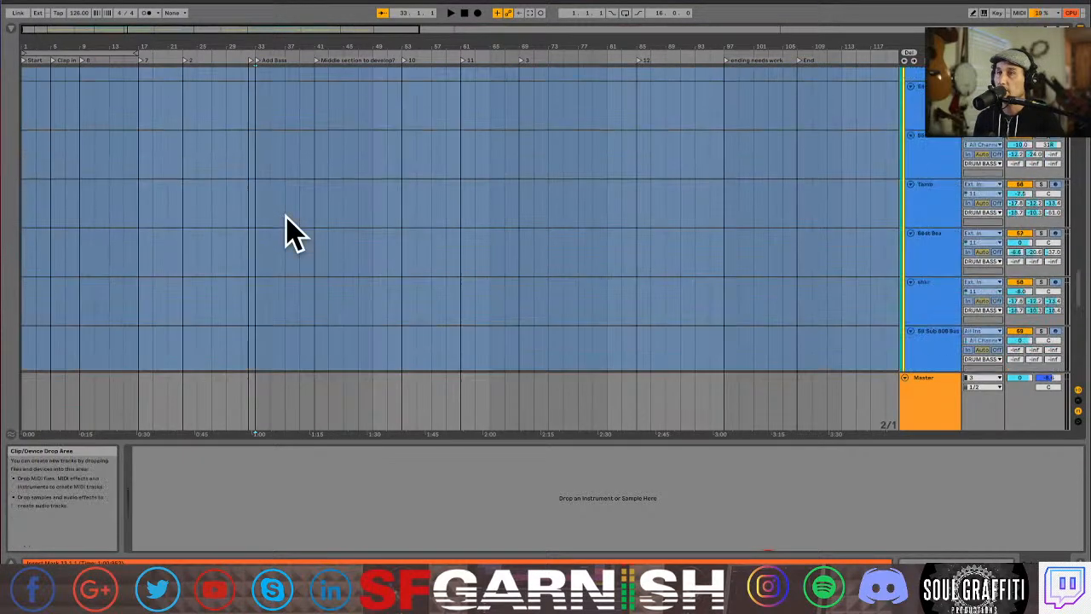
{"action": "scroll", "coordinate": [290, 230], "scroll_direction": "down", "scroll_amount": 6}
{"action": "scroll", "coordinate": [287, 220], "scroll_direction": "up", "scroll_amount": 3}
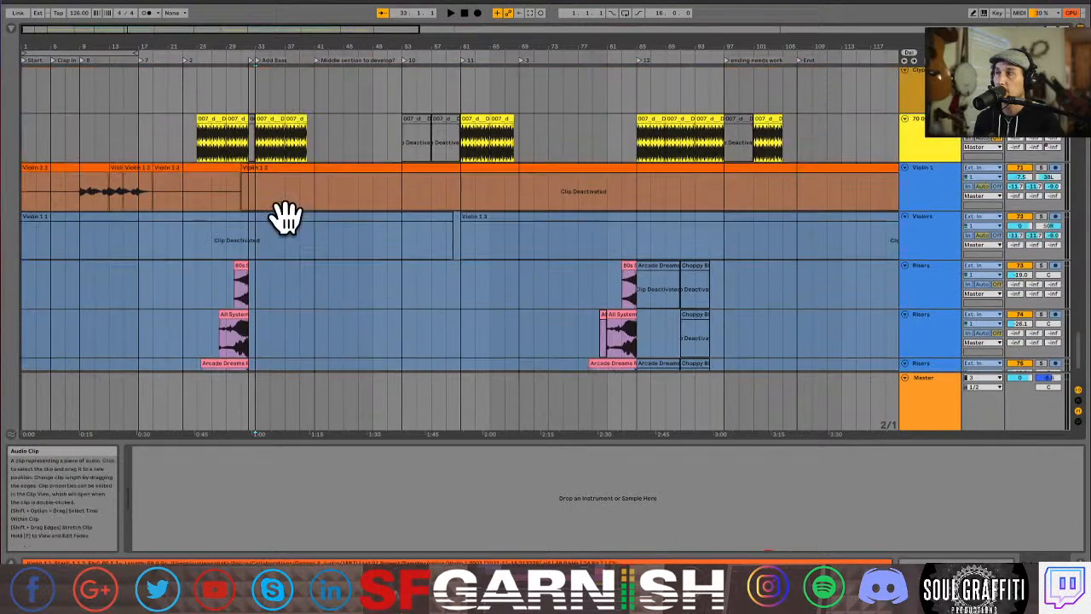
{"action": "scroll", "coordinate": [287, 226], "scroll_direction": "up", "scroll_amount": 5}
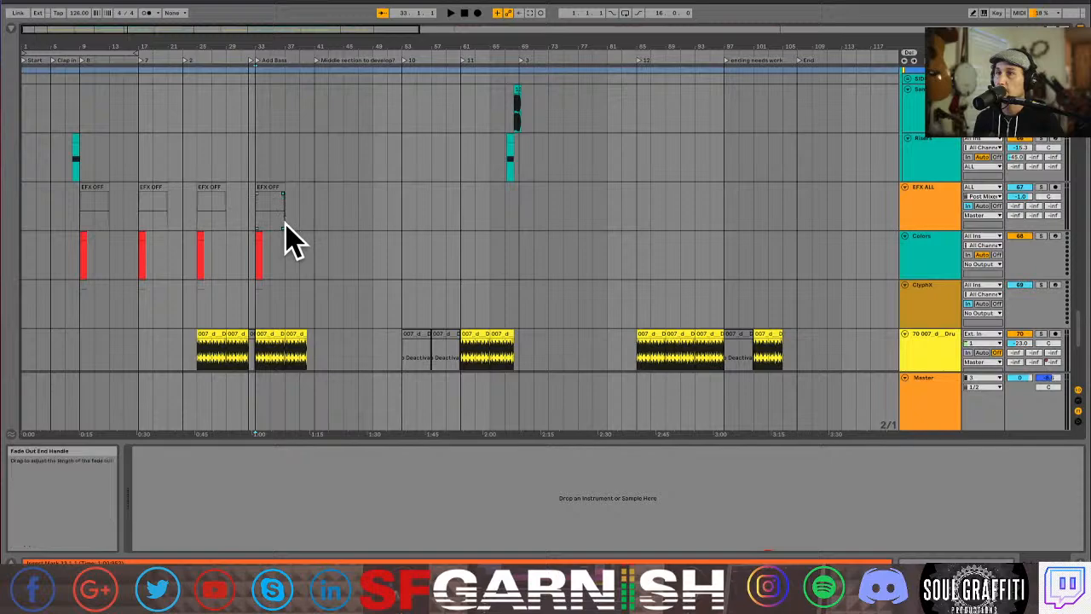
{"action": "scroll", "coordinate": [290, 235], "scroll_direction": "up", "scroll_amount": 3}
{"action": "scroll", "coordinate": [286, 226], "scroll_direction": "up", "scroll_amount": 10}
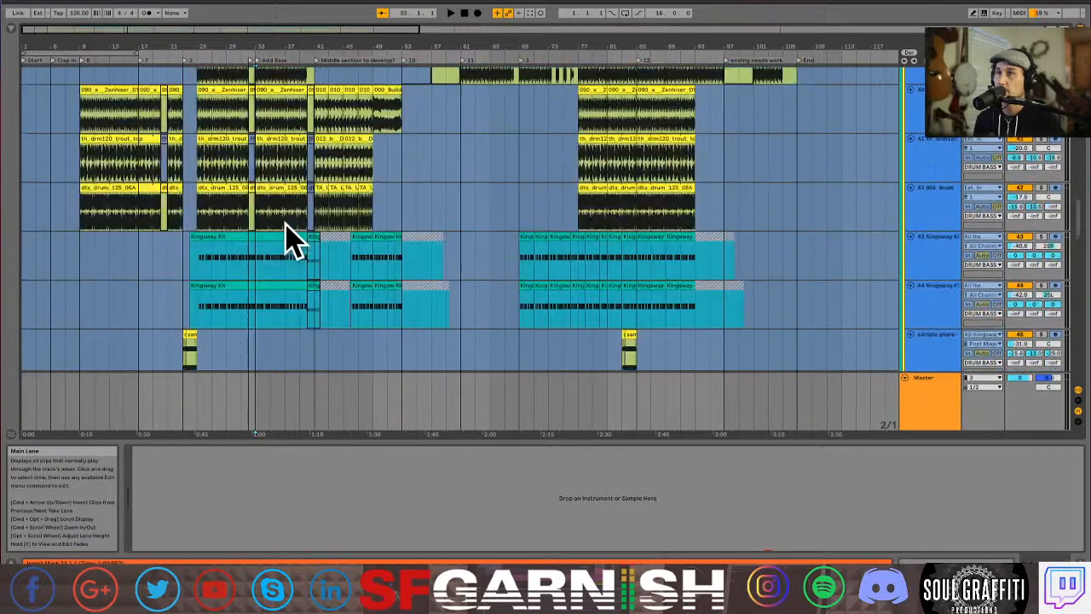
{"action": "scroll", "coordinate": [287, 235], "scroll_direction": "up", "scroll_amount": 10}
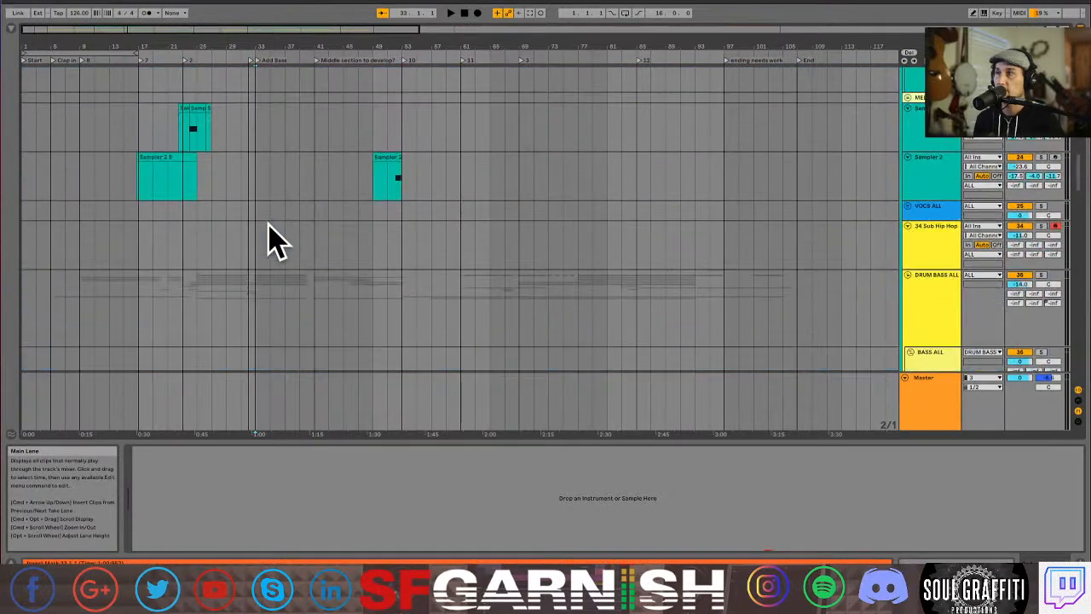
{"action": "left_click", "coordinate": [241, 261]}
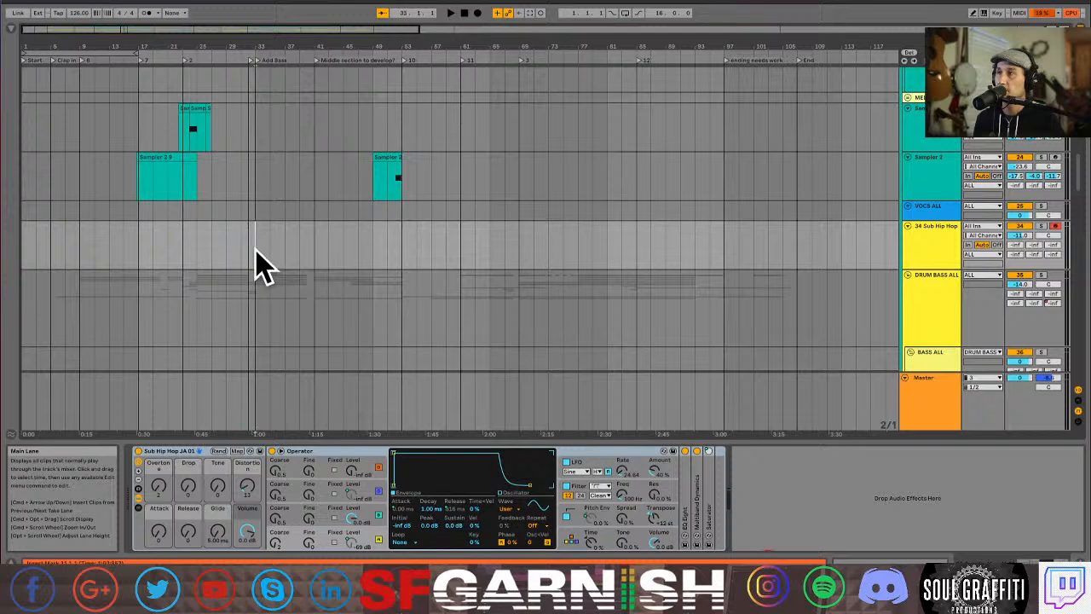
Play the arrangement from bar 33 several times to rehearse the bass part on the armed track.
{"action": "key", "text": "space"}
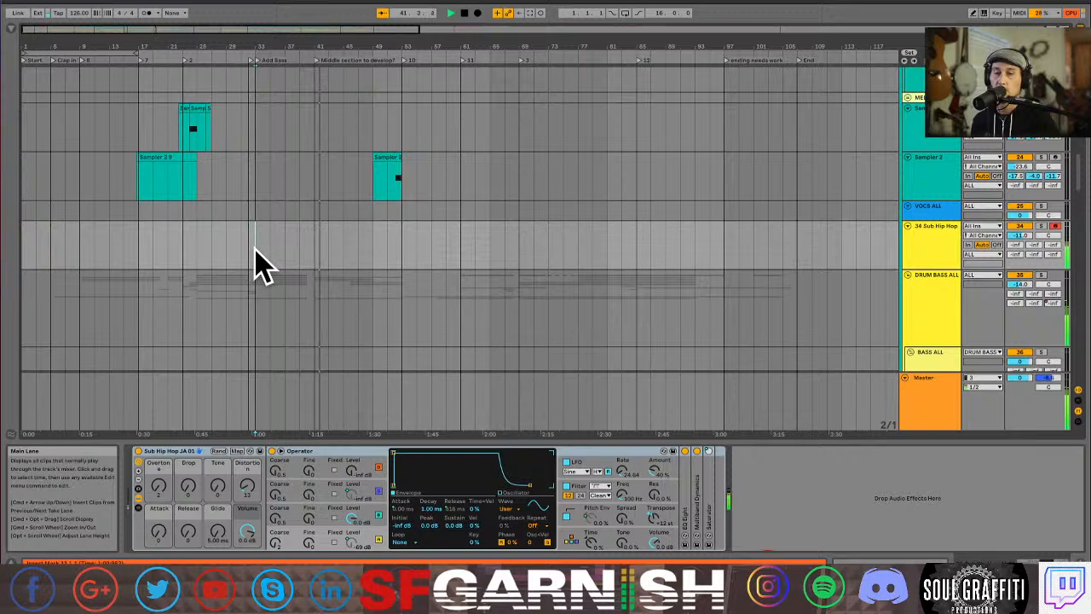
{"action": "key", "text": "space"}
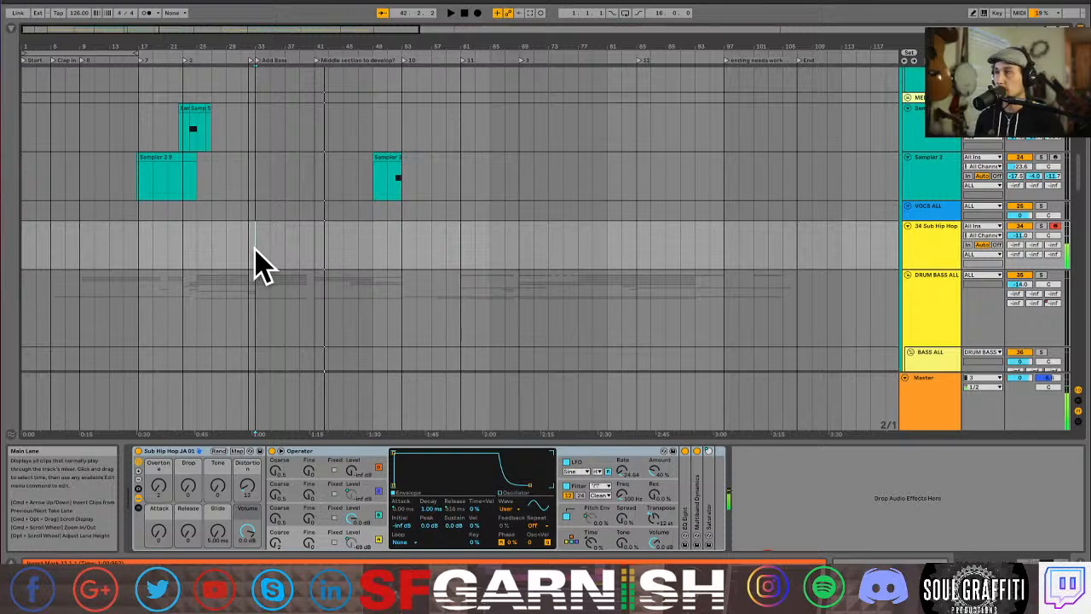
{"action": "key", "text": "space"}
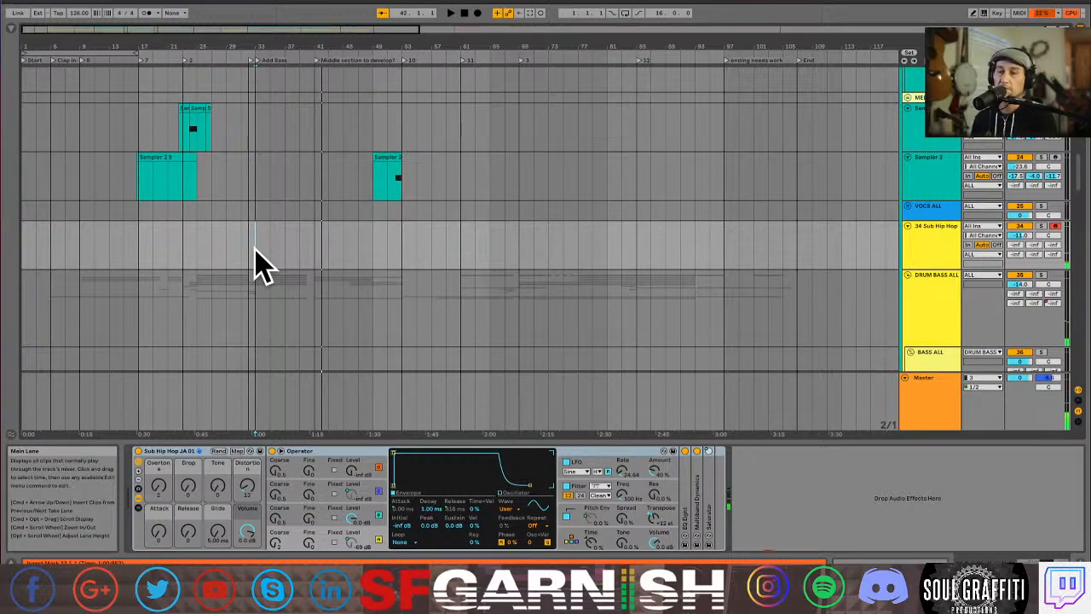
{"action": "key", "text": "space"}
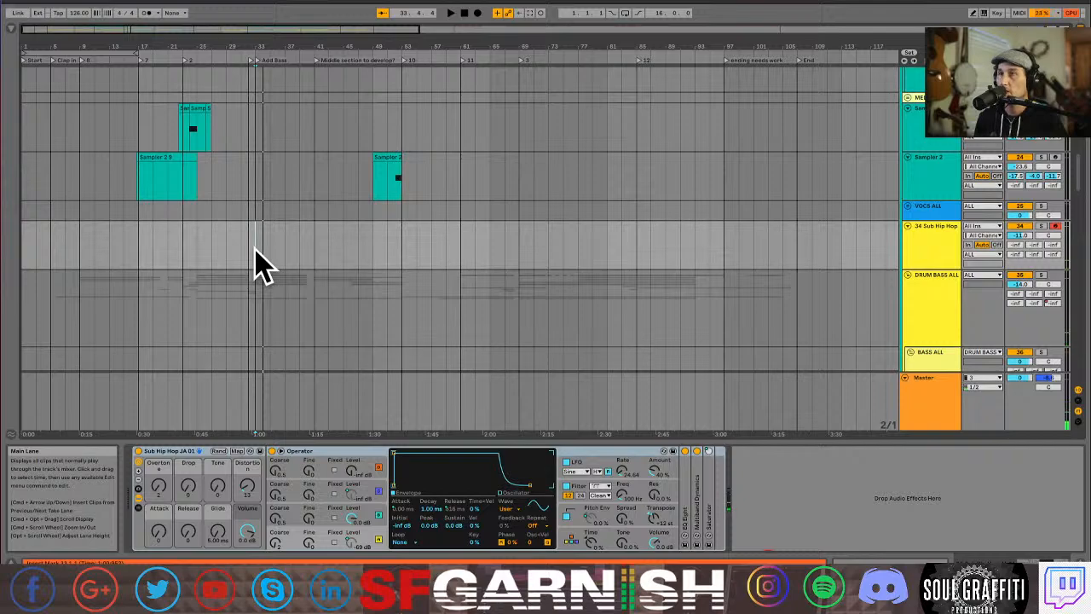
Listen to the reference song on the sample track from its Beat drops BIG section, and stop playback.
{"action": "scroll", "coordinate": [260, 264], "scroll_direction": "up", "scroll_amount": 10}
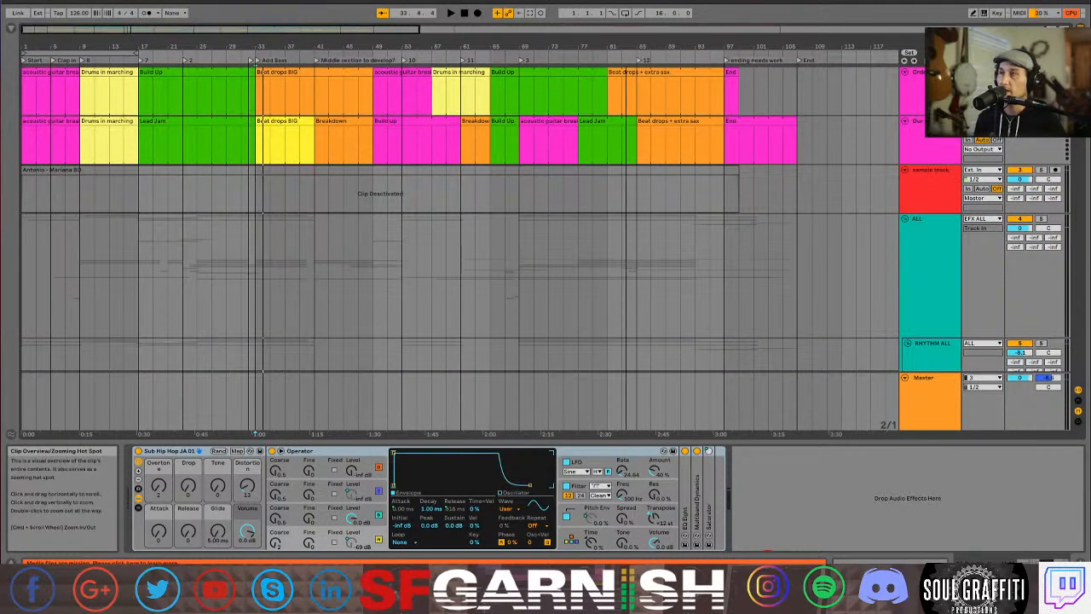
{"action": "left_click_drag", "start_coordinate": [286, 30], "coordinate": [586, 42]}
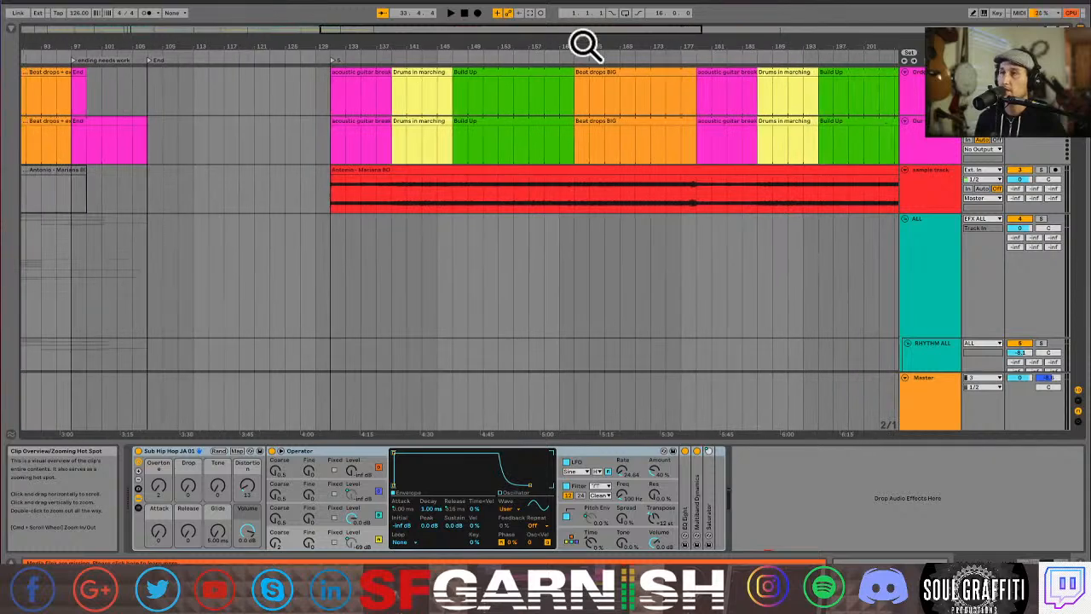
{"action": "left_click", "coordinate": [584, 213]}
{"action": "scroll", "coordinate": [610, 215], "scroll_direction": "right", "scroll_amount": 3}
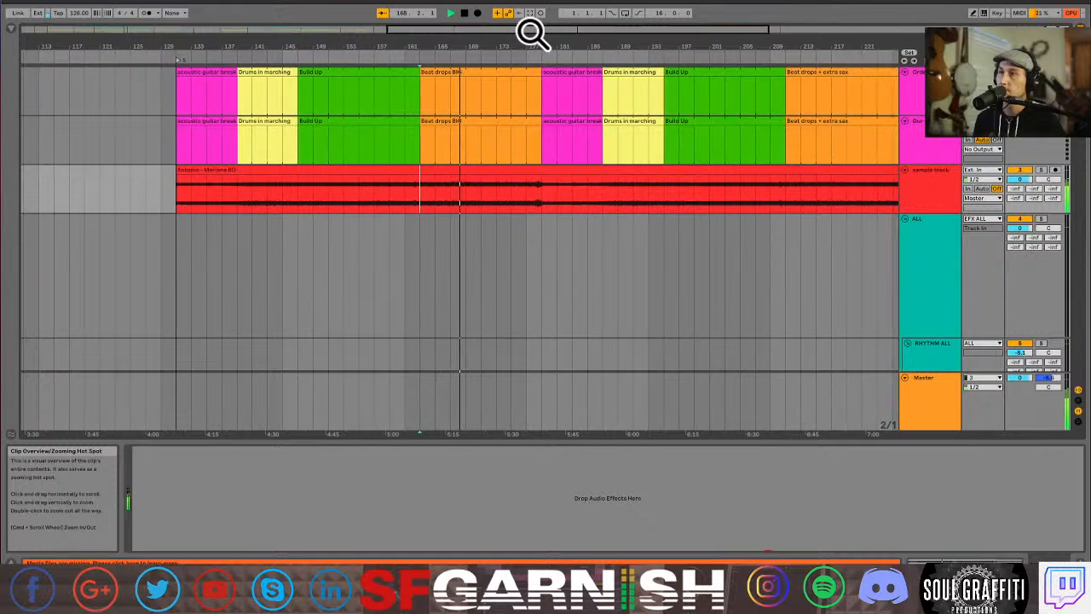
{"action": "key", "text": "space"}
Record a MIDI bass take on the armed 34 Sub Hip Hop track from bar 32 to bar 41.
{"action": "left_click_drag", "start_coordinate": [529, 32], "coordinate": [160, 33]}
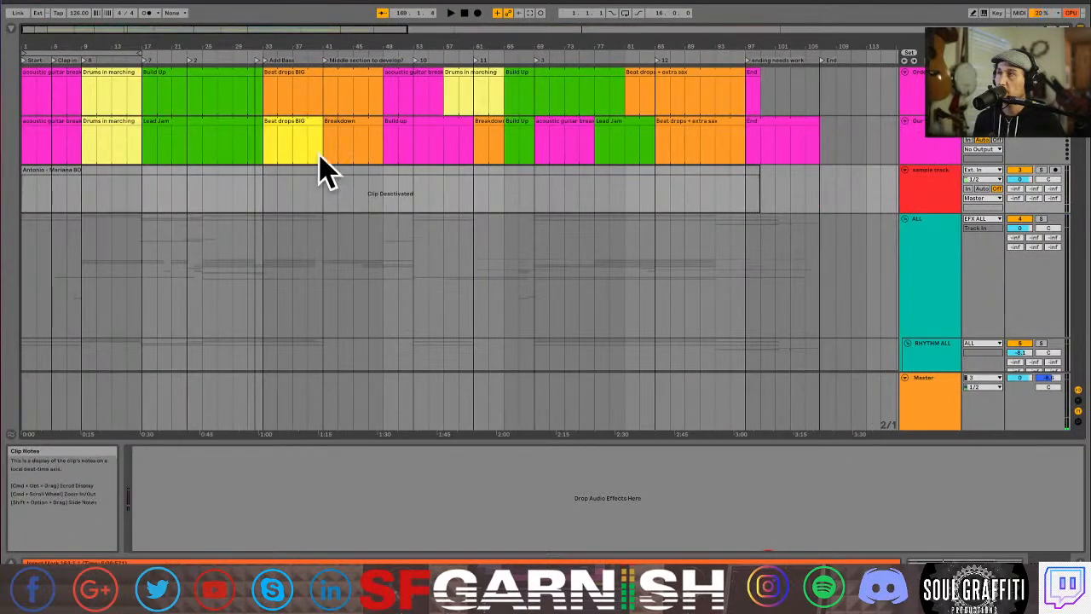
{"action": "left_click", "coordinate": [271, 143]}
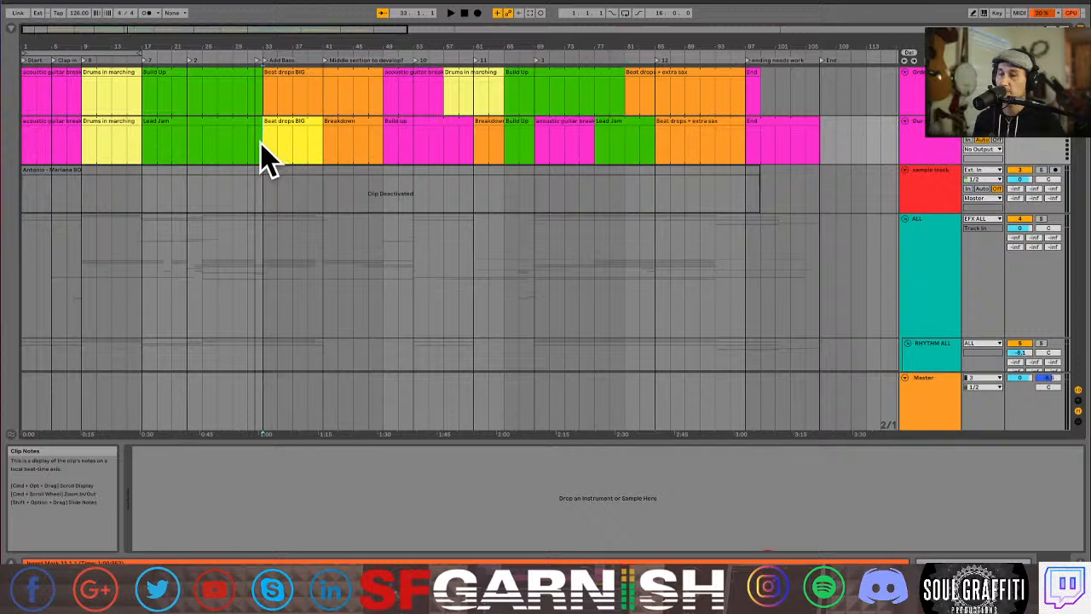
{"action": "key", "text": "space"}
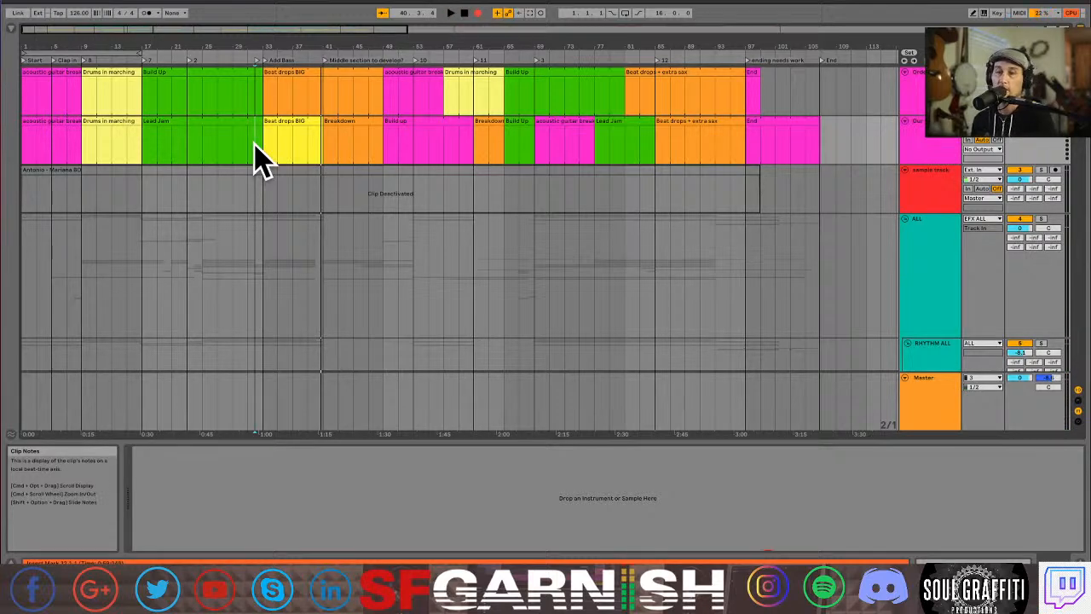
{"action": "key", "text": "space"}
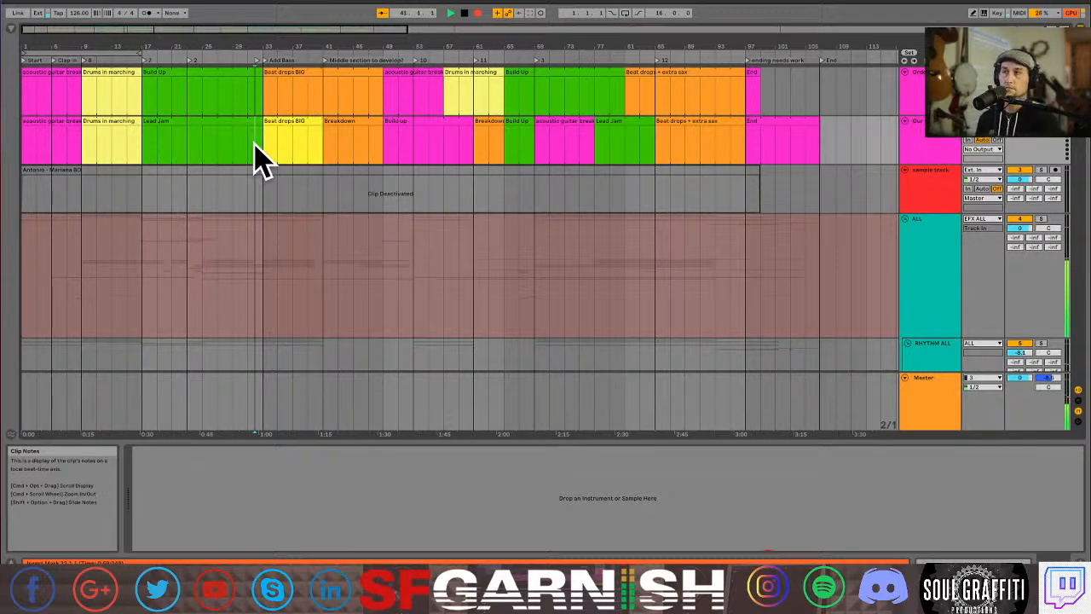
Zoom in on the recorded Sub Hip Hop JA 01 clip and open its notes in the MIDI Note Editor.
{"action": "scroll", "coordinate": [299, 216], "scroll_direction": "down", "scroll_amount": 15}
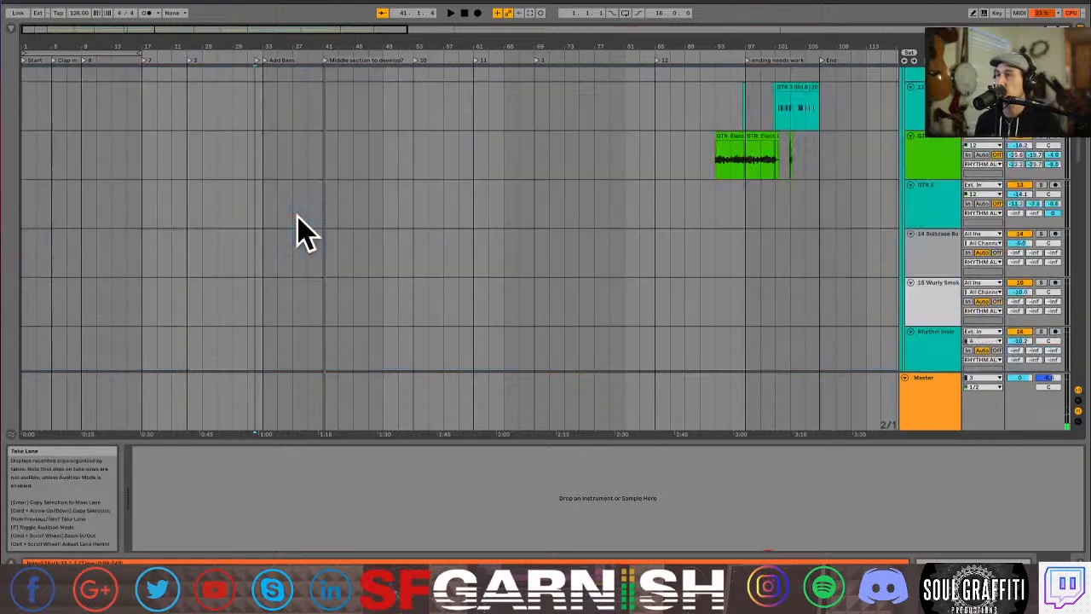
{"action": "scroll", "coordinate": [299, 229], "scroll_direction": "up", "scroll_amount": 5}
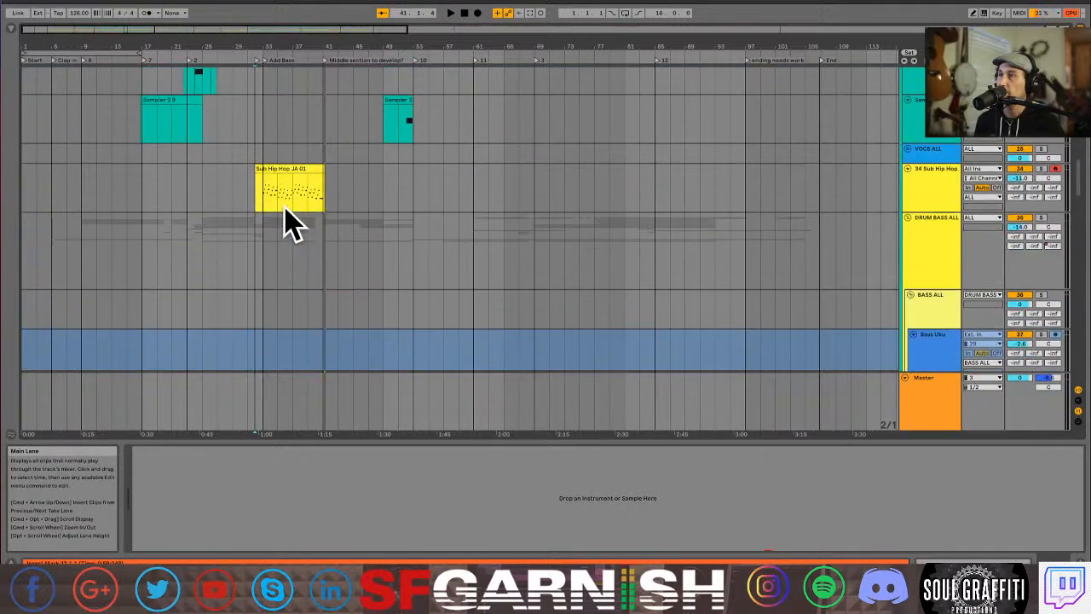
{"action": "left_click", "coordinate": [273, 212]}
{"action": "key", "text": "z"}
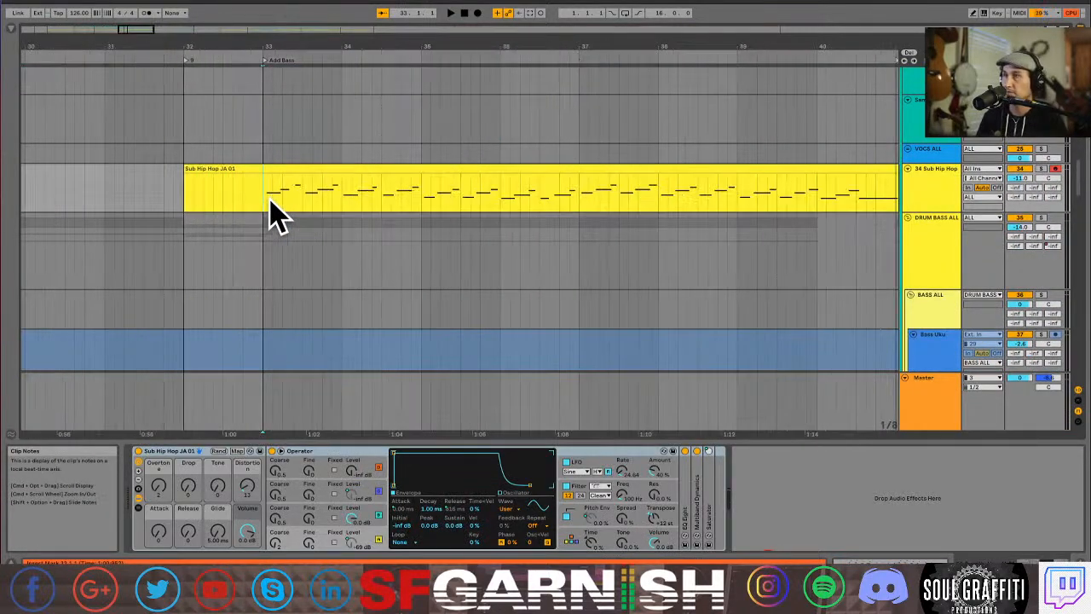
{"action": "left_click", "coordinate": [500, 165]}
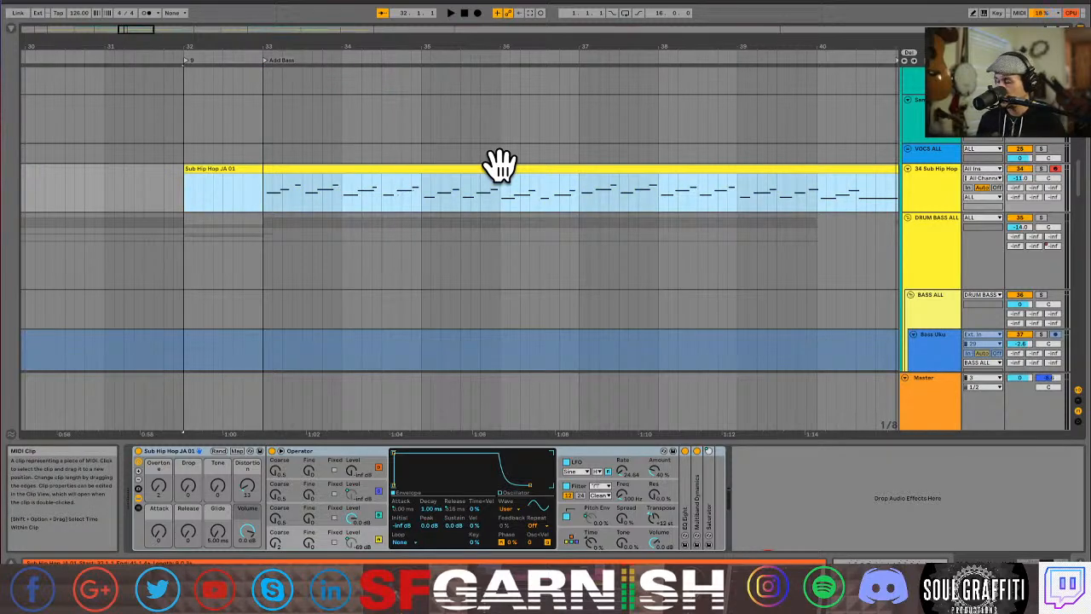
{"action": "double_click", "coordinate": [499, 165]}
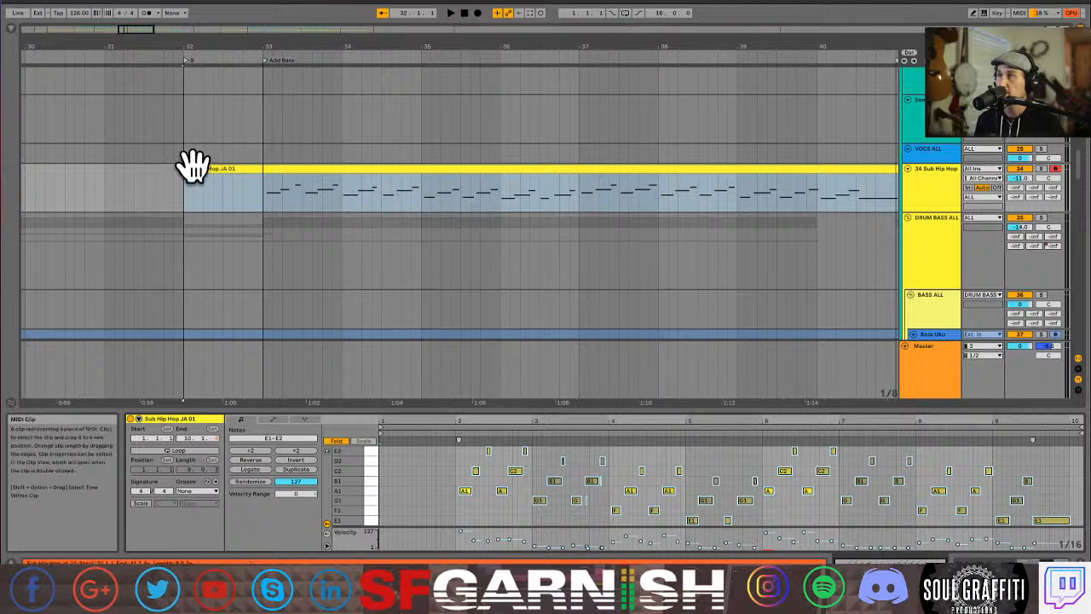
Trim the clip's start to bar 33 at the Add Bass locator and set position 1.1.1 there.
{"action": "left_click_drag", "start_coordinate": [190, 169], "coordinate": [264, 168]}
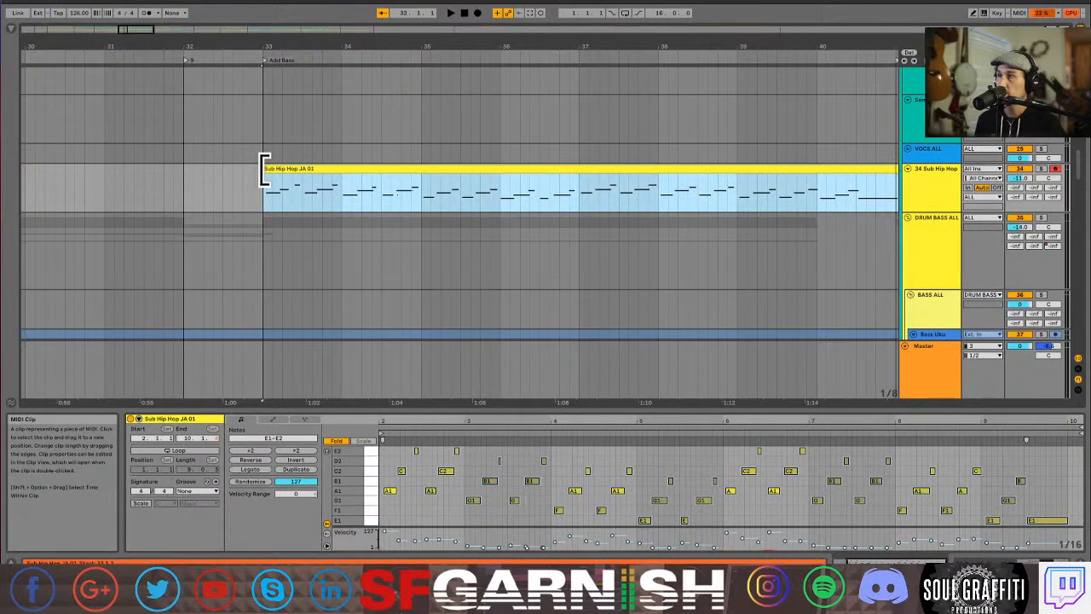
{"action": "right_click", "coordinate": [383, 435]}
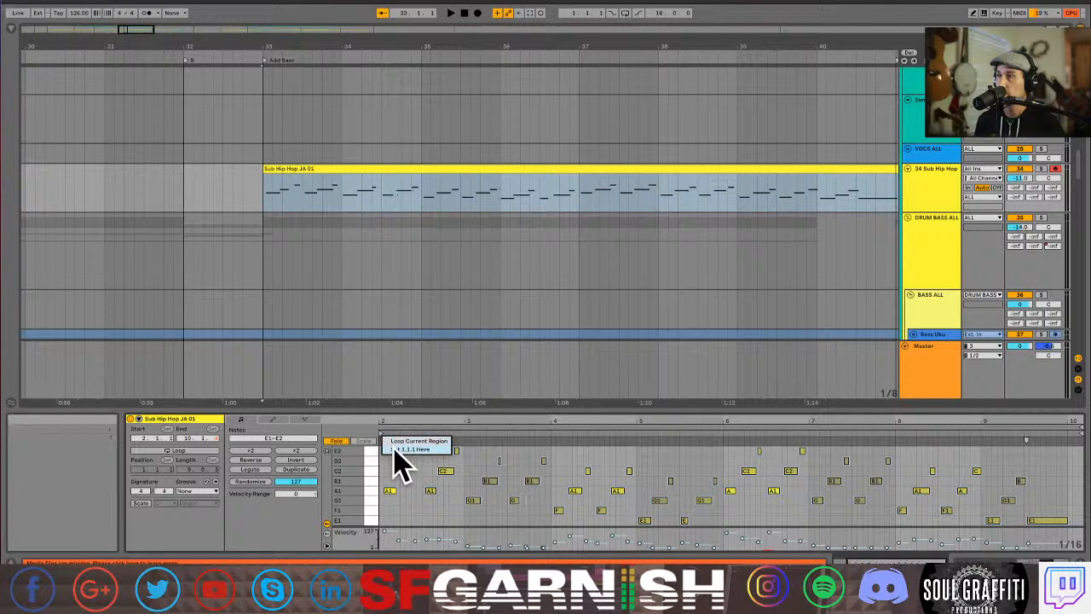
{"action": "left_click", "coordinate": [394, 450]}
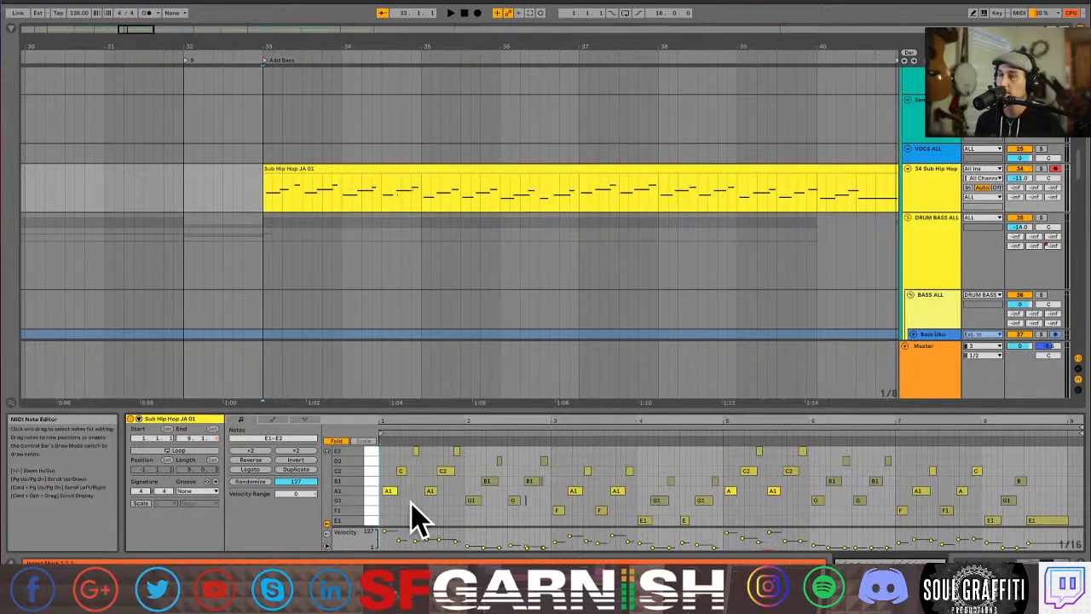
Quantize all the notes in the Sub Hip Hop JA 01 clip.
{"action": "key", "text": "space"}
{"action": "key", "text": "space"}
{"action": "key", "text": "ctrl+a"}
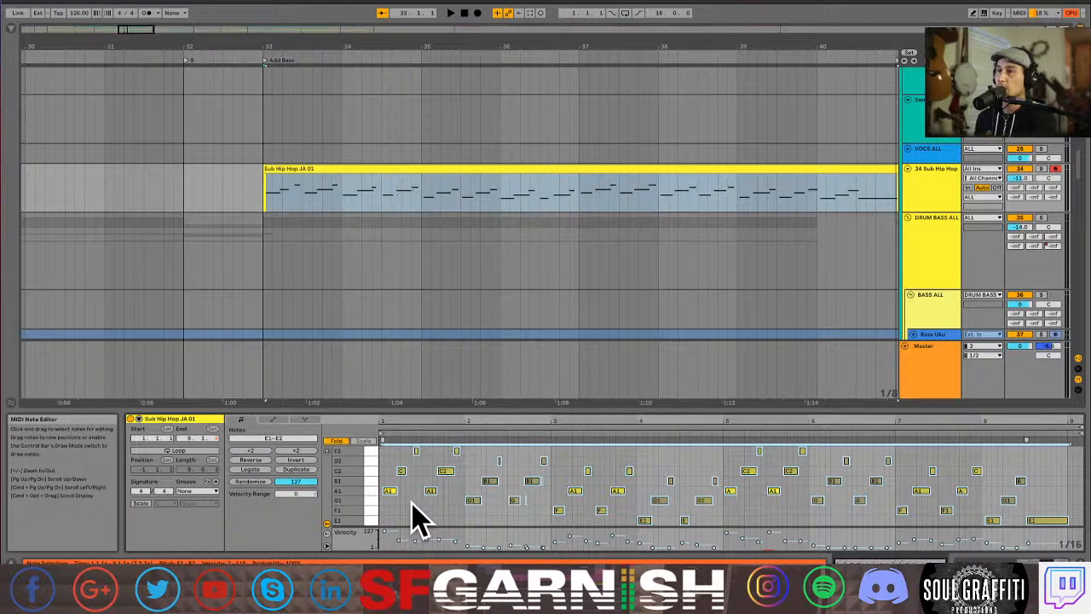
{"action": "key", "text": "super+u"}
{"action": "left_click", "coordinate": [418, 507]}
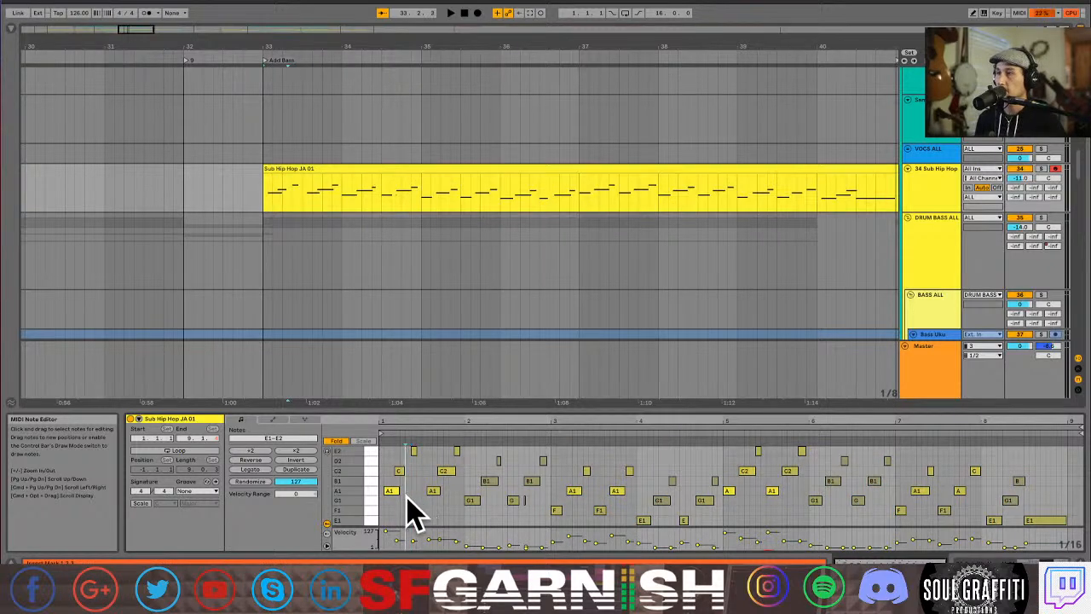
Move the first A1 note to the very start of the clip and play the clip back.
{"action": "left_click_drag", "start_coordinate": [407, 496], "coordinate": [392, 487]}
{"action": "key", "text": "Left"}
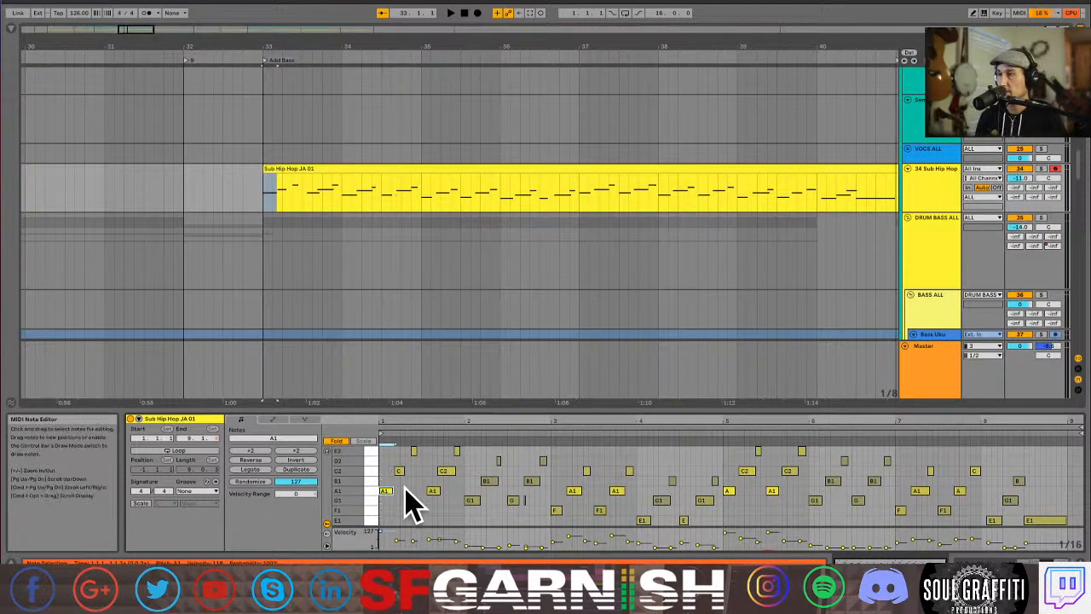
{"action": "key", "text": "space"}
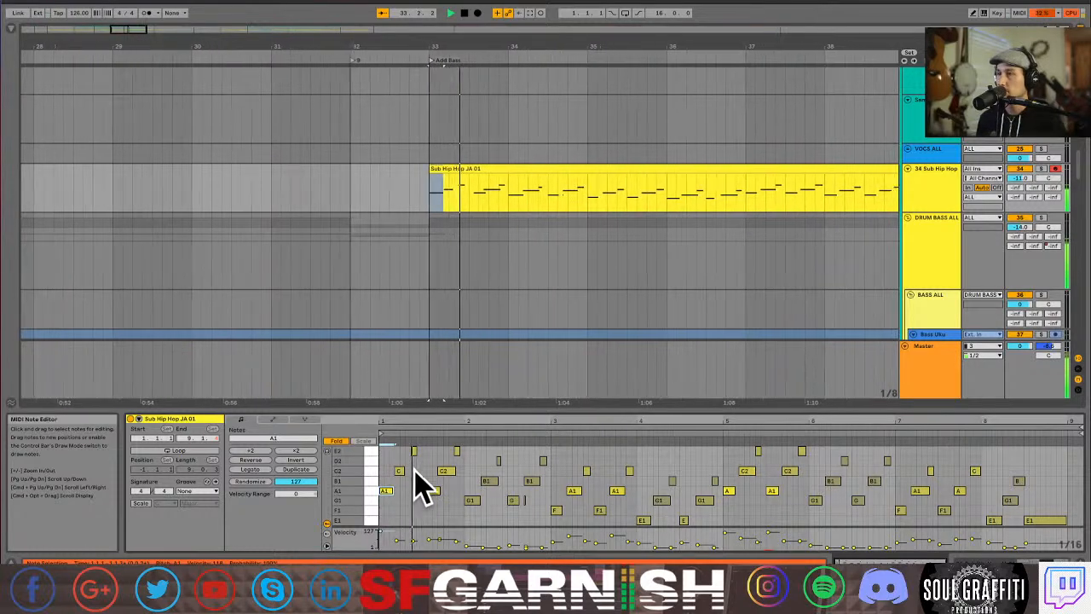
Tighten bar 1 by lengthening both E2 notes and the first C2, and moving the second A1 note earlier.
{"action": "left_click", "coordinate": [414, 450]}
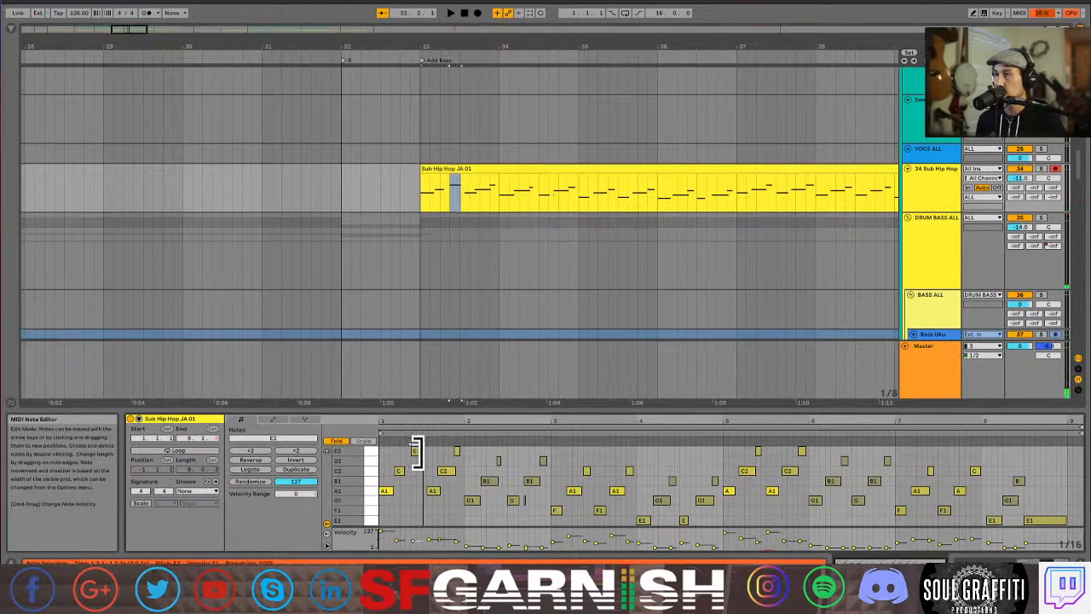
{"action": "left_click", "coordinate": [401, 471]}
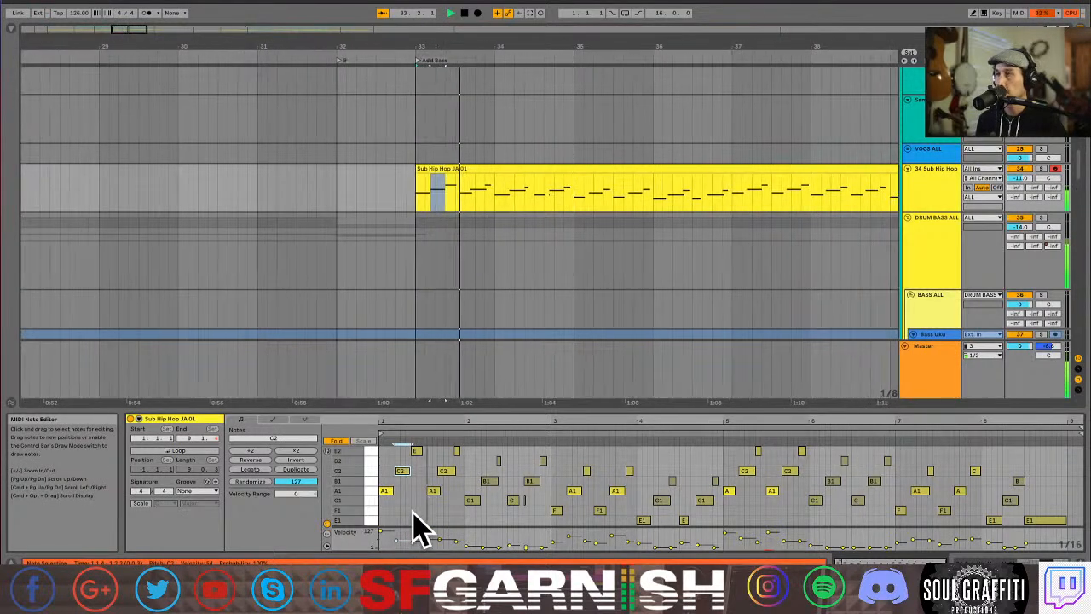
{"action": "left_click", "coordinate": [430, 491]}
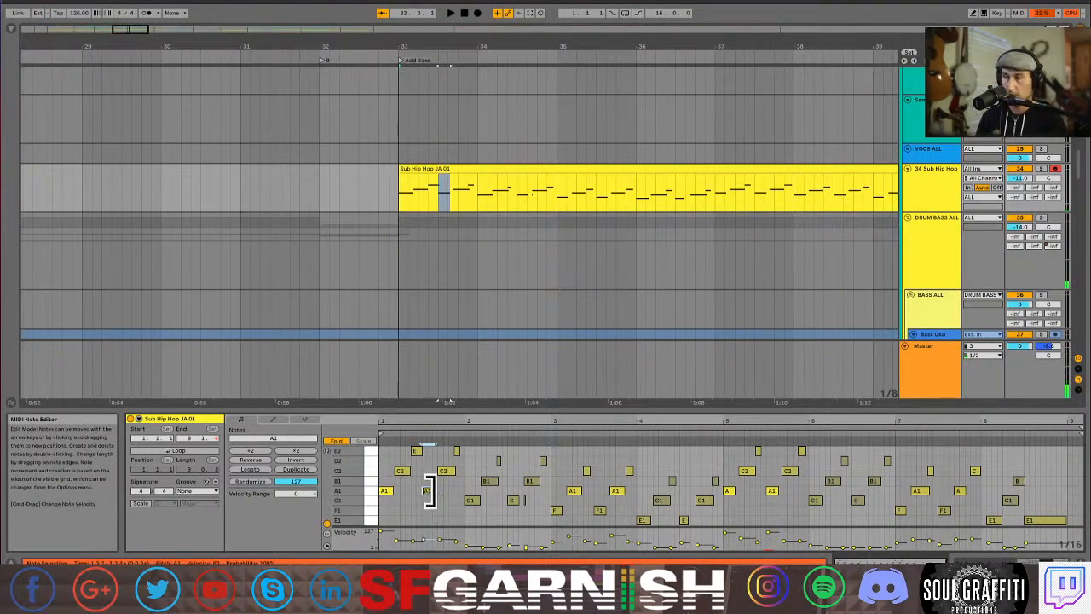
{"action": "left_click", "coordinate": [454, 451]}
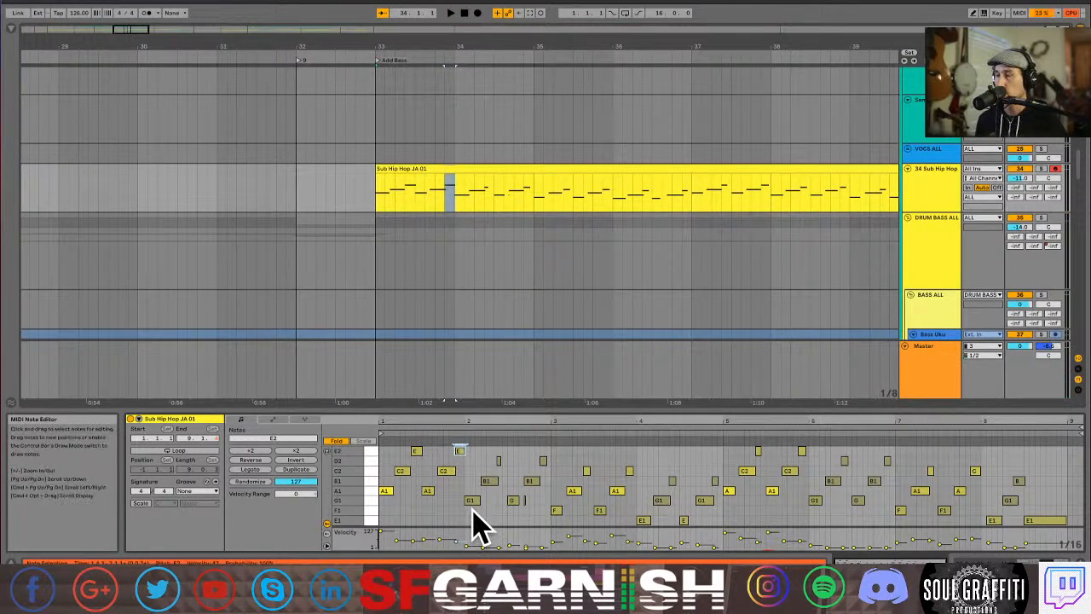
{"action": "key", "text": "space"}
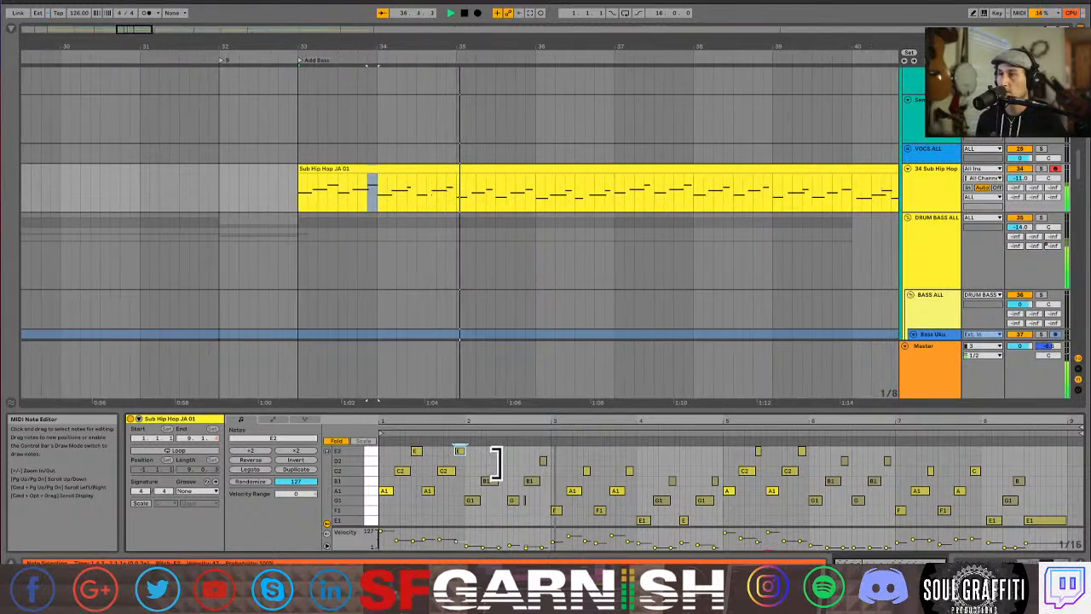
Delete the stray short G1 in bar 2, and lengthen both D2 notes, the second G1, bar 1's second A1 and bar 3's first F1.
{"action": "left_click", "coordinate": [499, 460]}
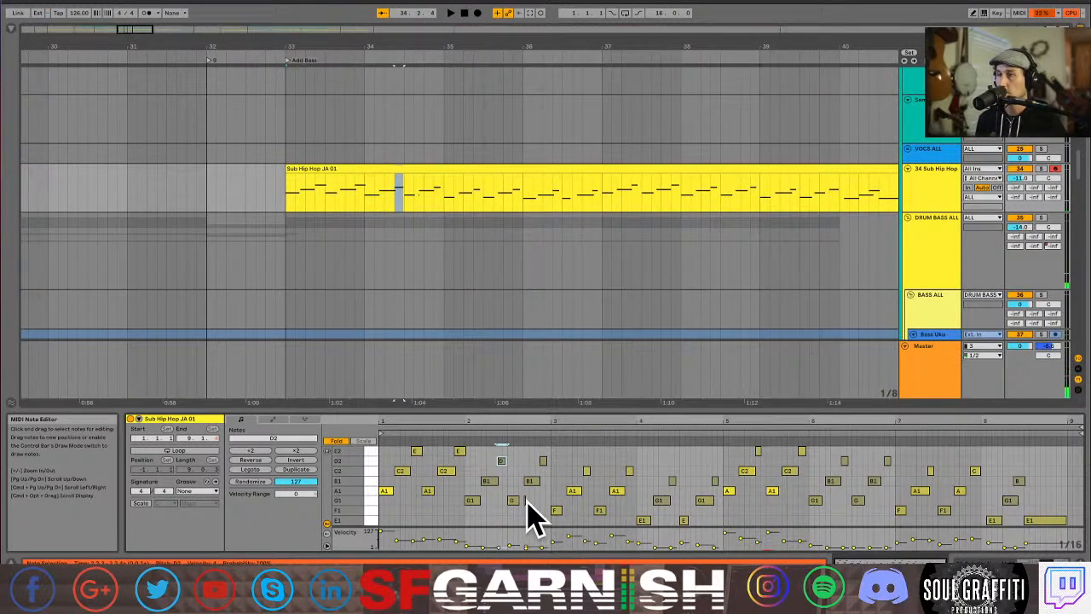
{"action": "left_click", "coordinate": [523, 500]}
{"action": "left_click", "coordinate": [513, 500]}
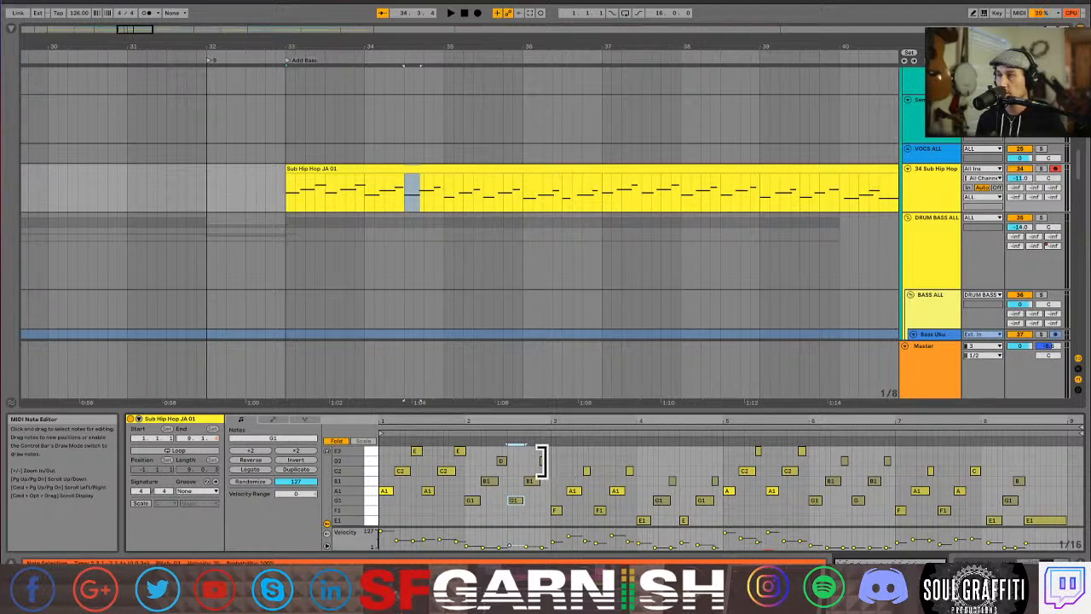
{"action": "key", "text": "space"}
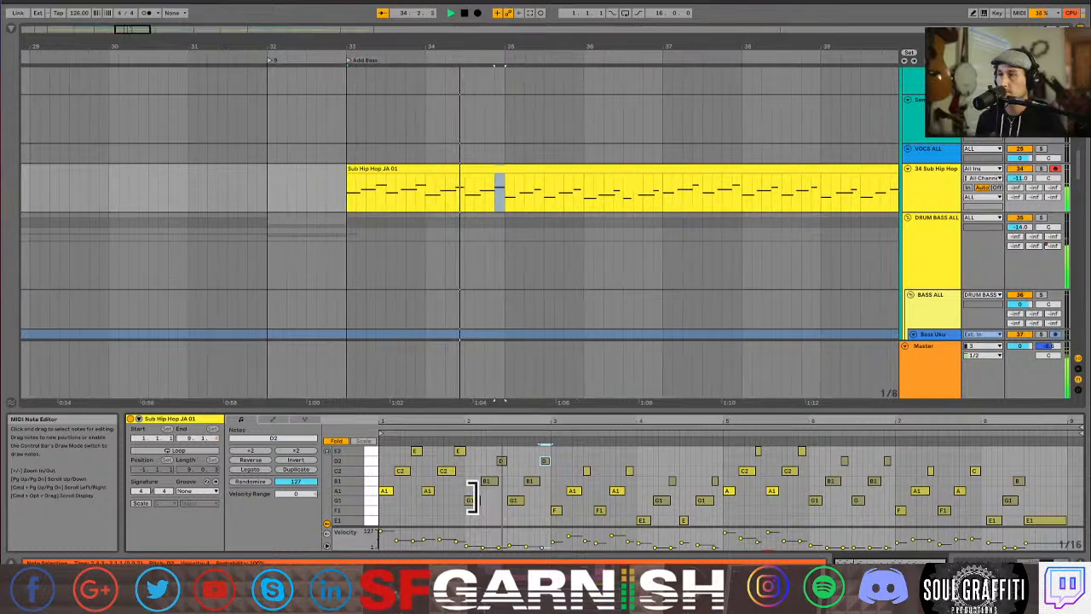
{"action": "left_click", "coordinate": [429, 490]}
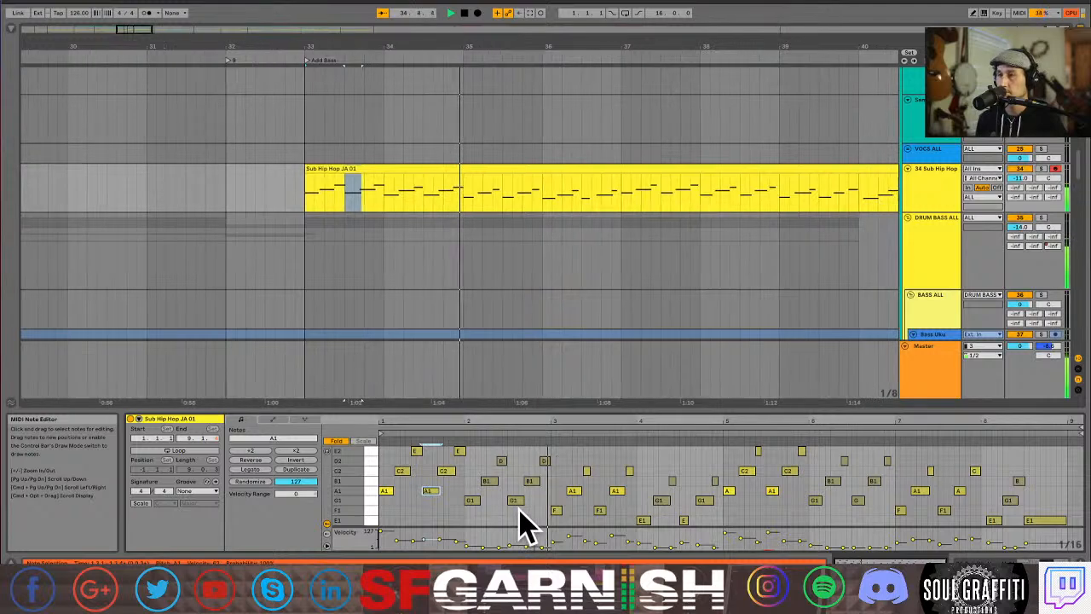
{"action": "left_click", "coordinate": [555, 509]}
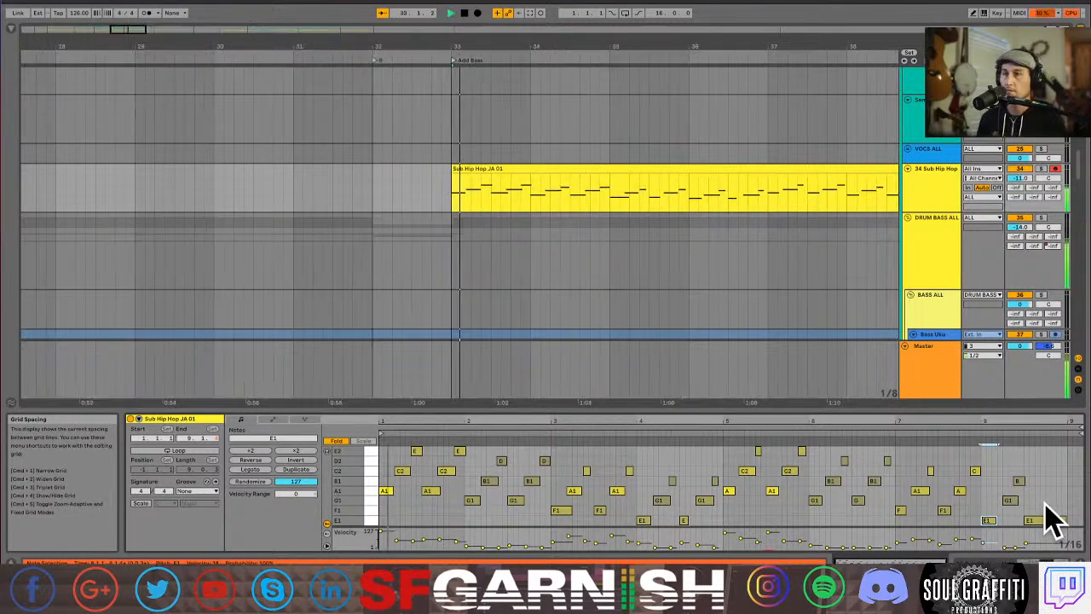
Move the G1 note in bar 8 slightly earlier, and deactivate the clip's last four notes between E1 and B1.
{"action": "left_click_drag", "start_coordinate": [1013, 501], "coordinate": [1007, 500]}
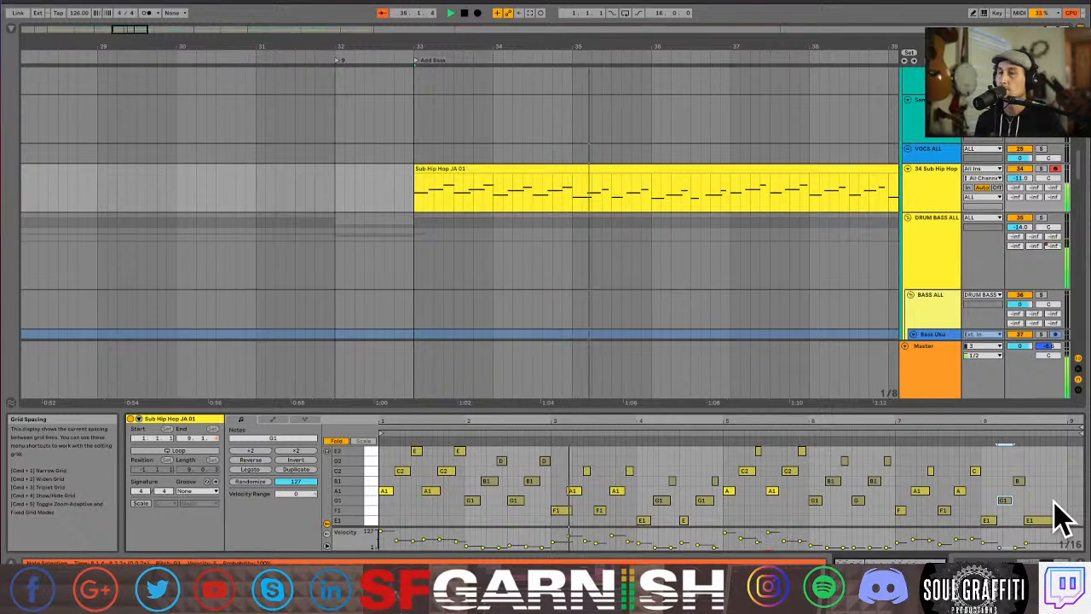
{"action": "left_click_drag", "start_coordinate": [985, 460], "coordinate": [1053, 518]}
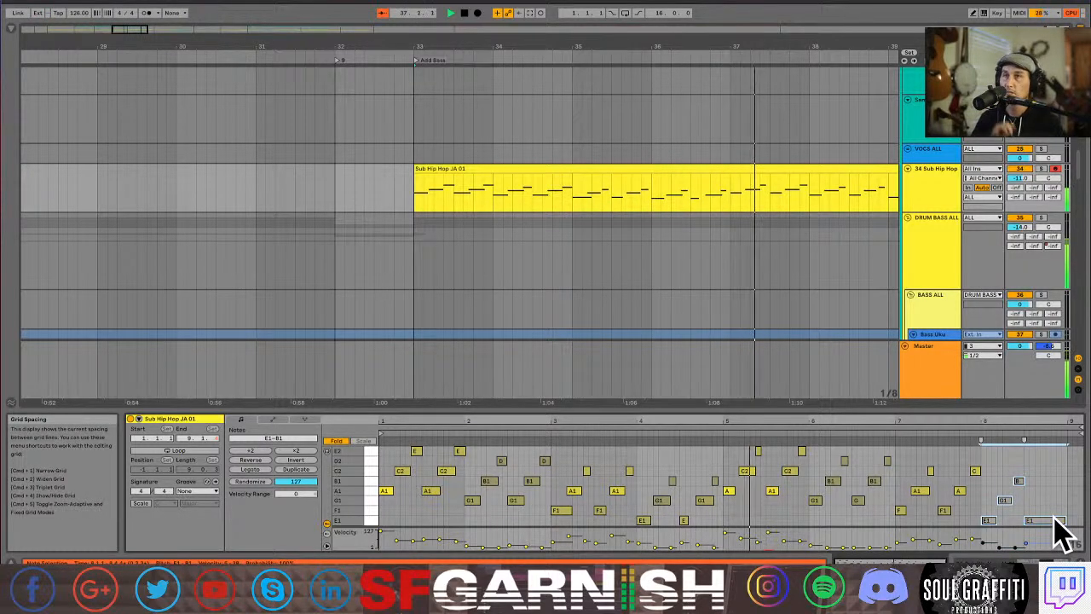
{"action": "left_click", "coordinate": [1052, 494]}
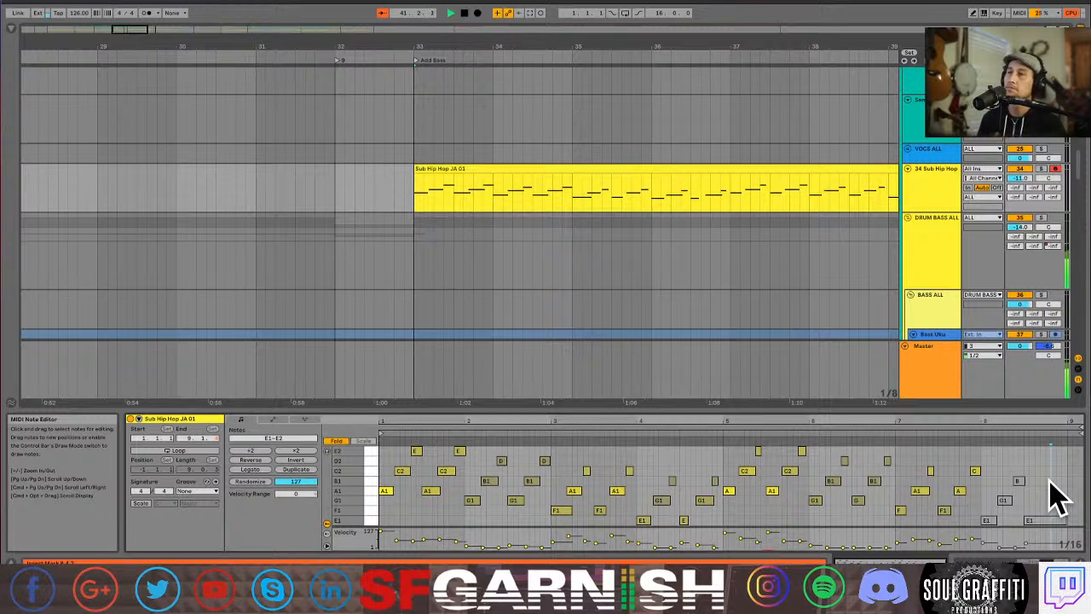
Listen to the arrangement from bar 39 past the Middle section to develop locator, and stop playback just after bar 41.
{"action": "left_click", "coordinate": [423, 194]}
{"action": "key", "text": "space"}
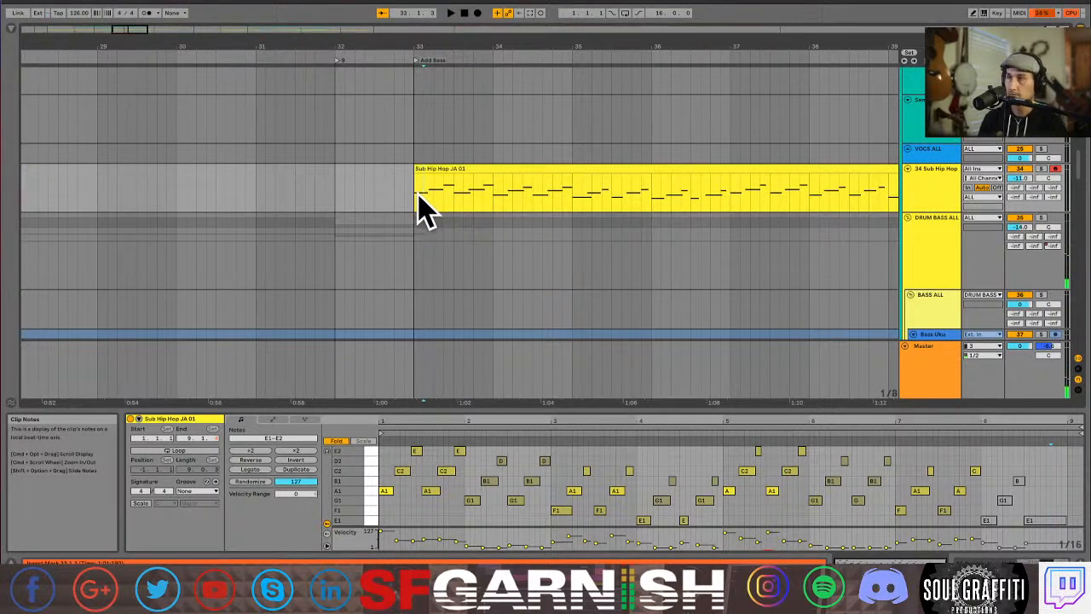
{"action": "key", "text": "minus"}
{"action": "key", "text": "minus"}
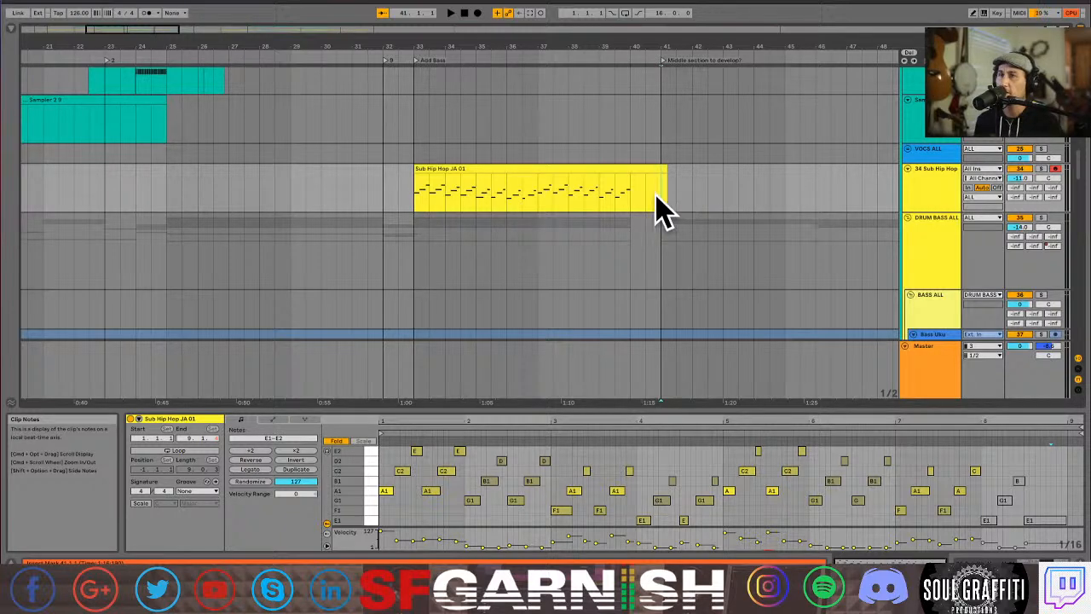
{"action": "left_click", "coordinate": [608, 213]}
{"action": "key", "text": "space"}
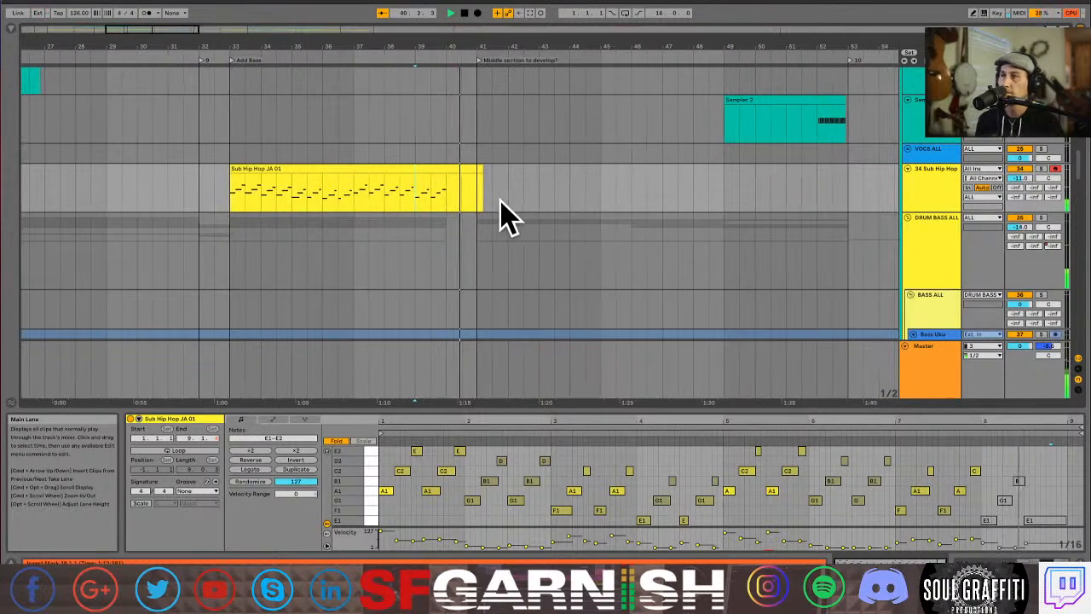
{"action": "key", "text": "space"}
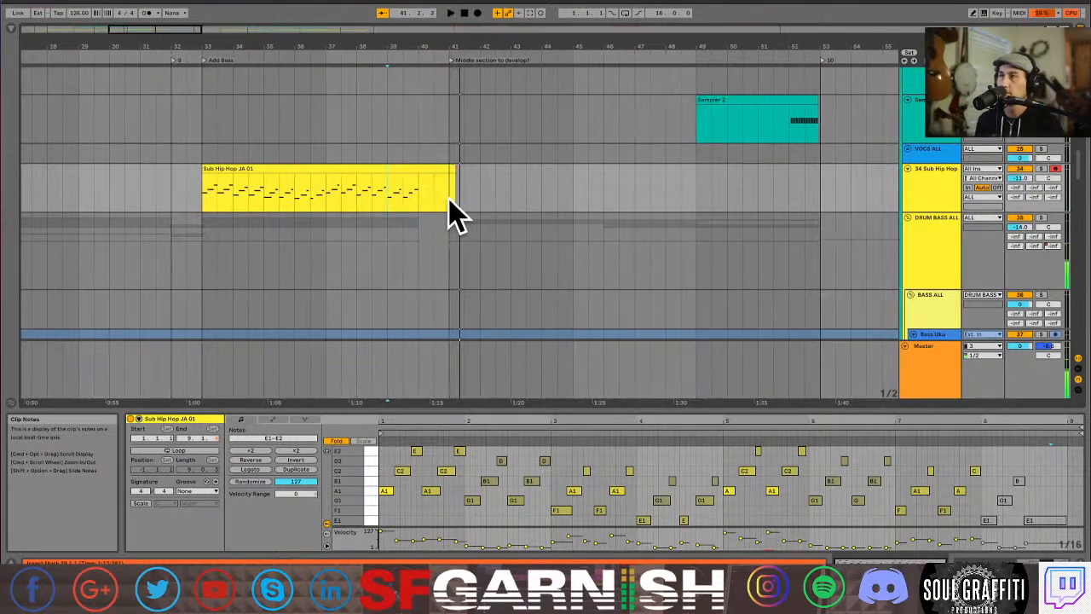
Set the loop region to the eight bars from 41 to 49, with looping off and punch-in on.
{"action": "left_click_drag", "start_coordinate": [450, 213], "coordinate": [573, 213]}
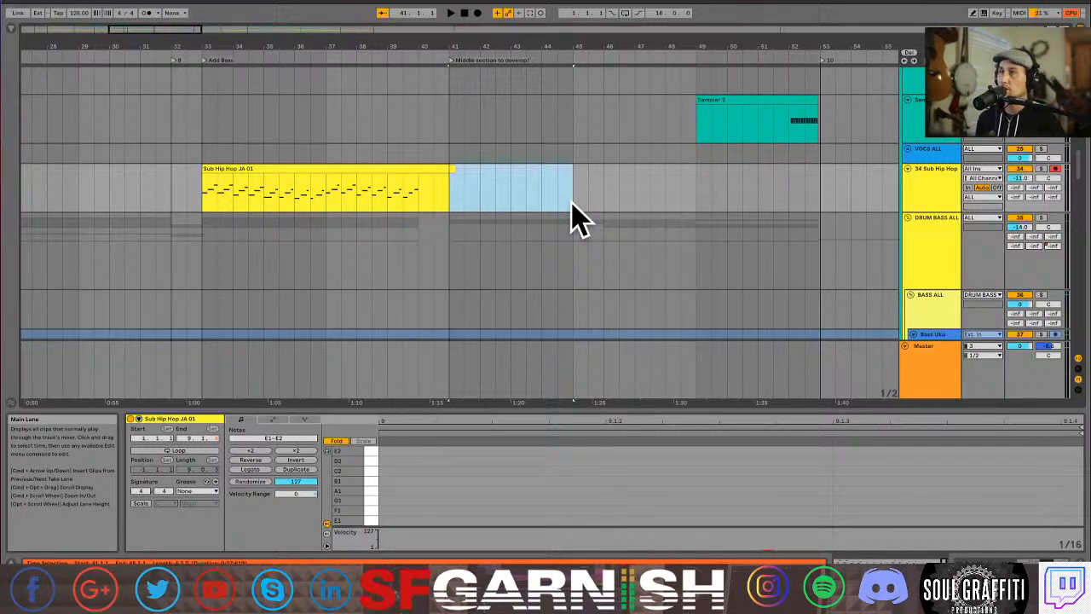
{"action": "left_click", "coordinate": [692, 189], "text": "shift"}
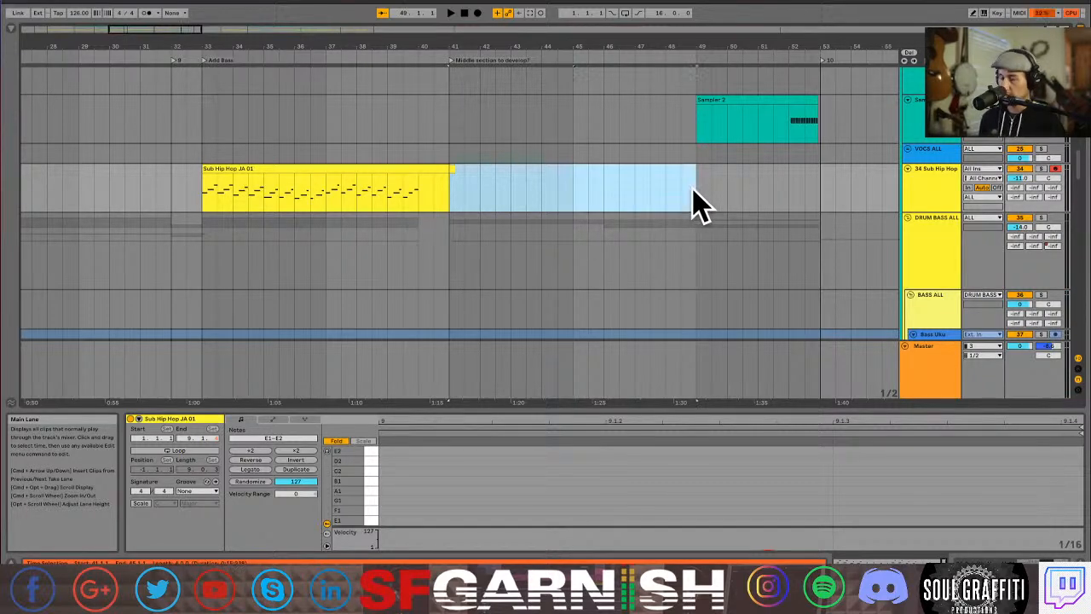
{"action": "key", "text": "super+l"}
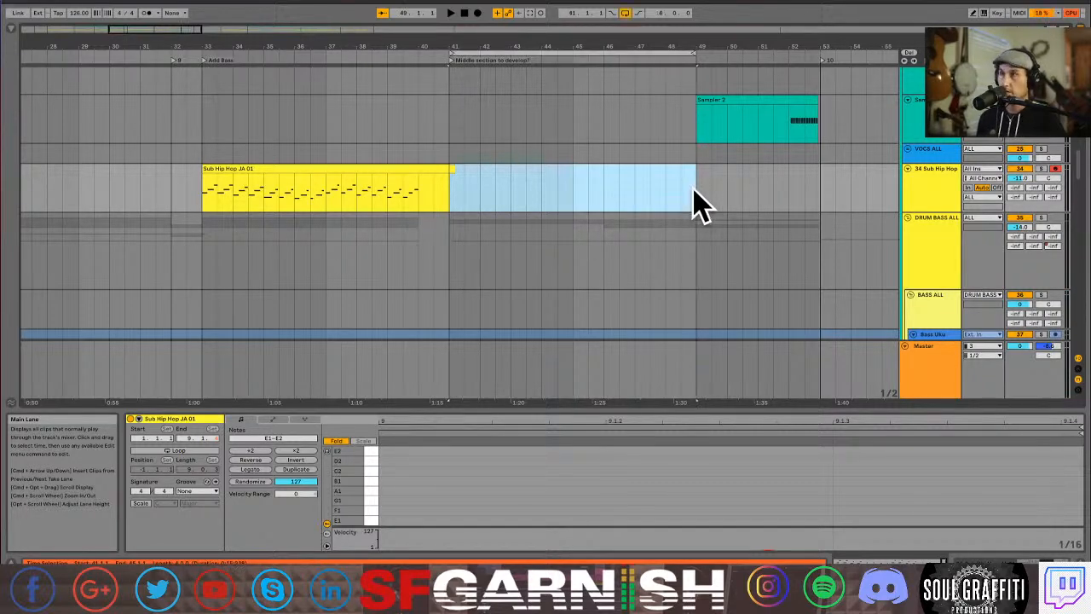
{"action": "left_click", "coordinate": [626, 14]}
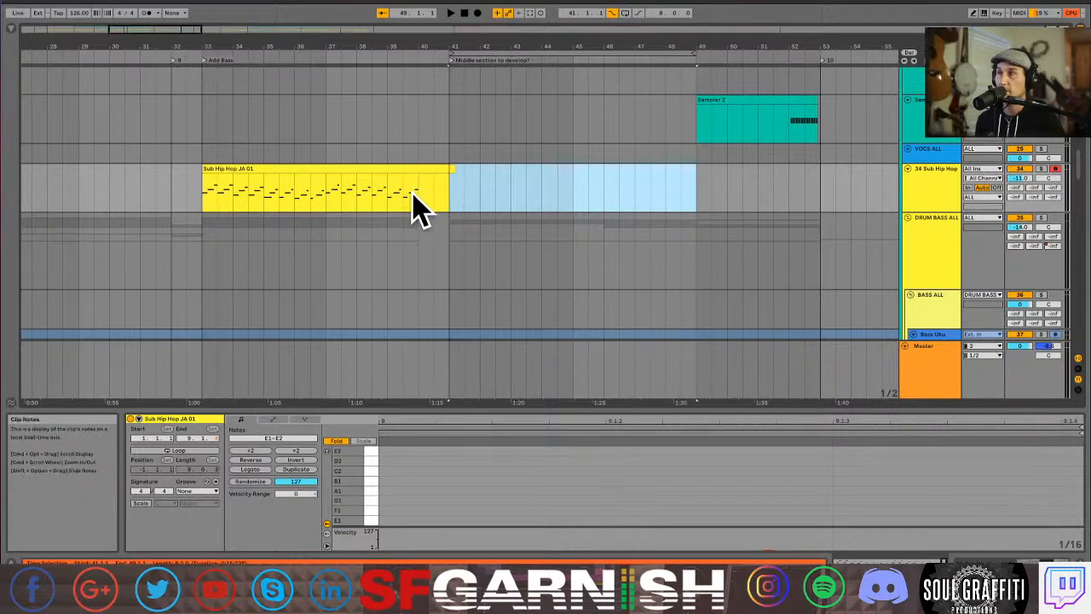
Record a second bass take on the 34 Sub Hip Hop track, starting playback at bar 39 and punching in at bar 41.
{"action": "left_click", "coordinate": [400, 211]}
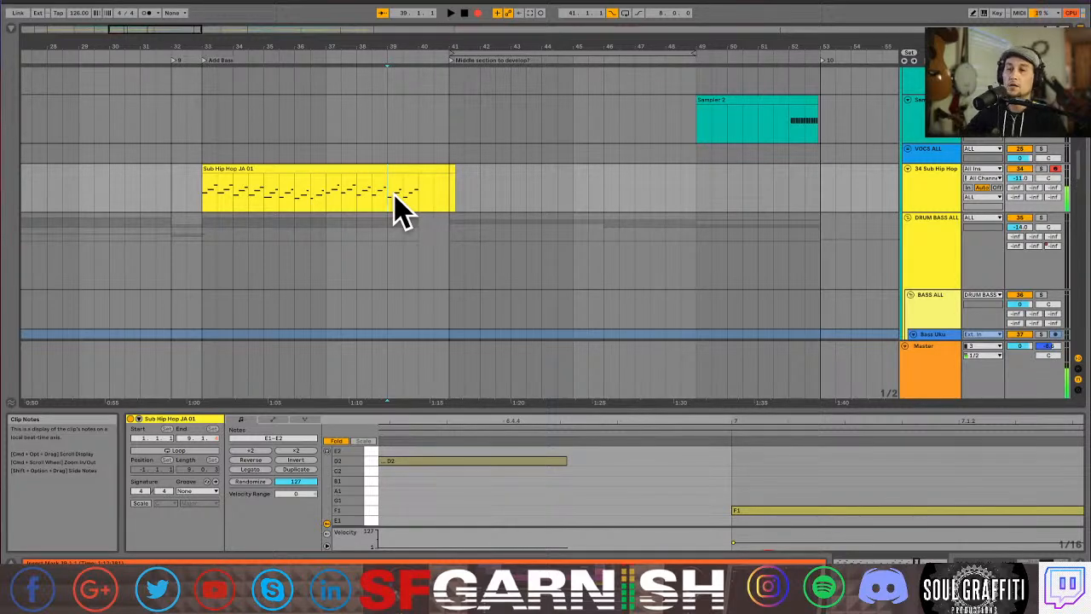
{"action": "key", "text": "space"}
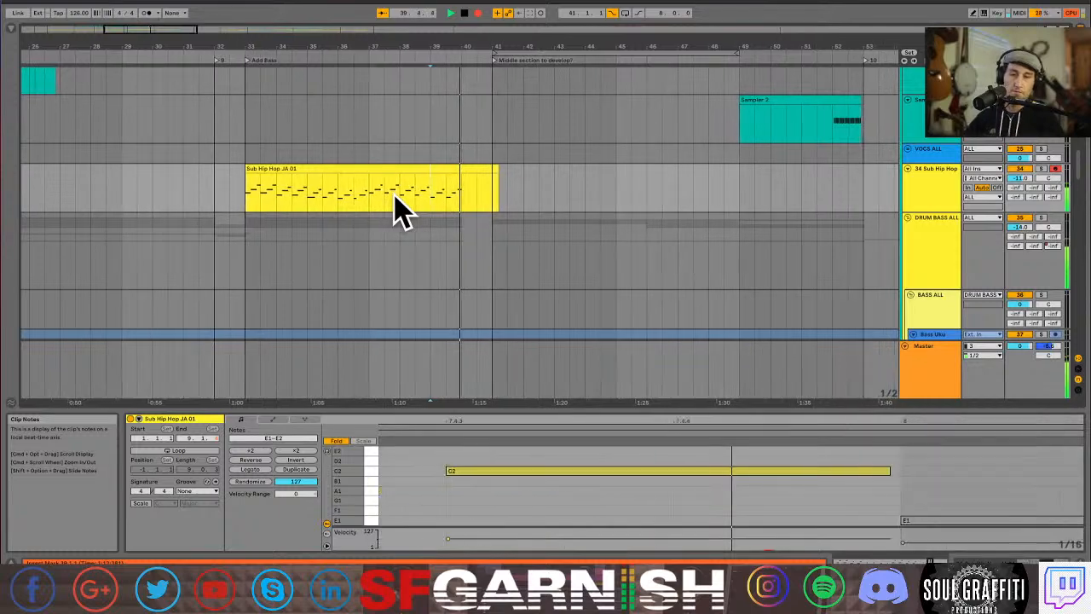
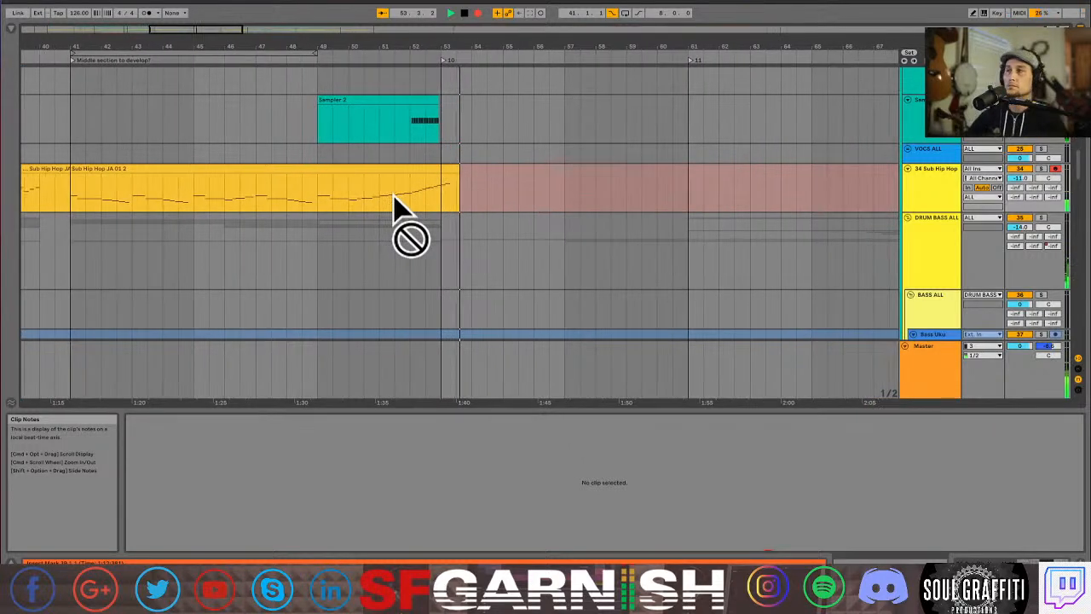
Play back the new Sub Hip Hop JA 01 2 clip from bar 47 and trim its end to bar 53.
{"action": "left_click", "coordinate": [317, 201]}
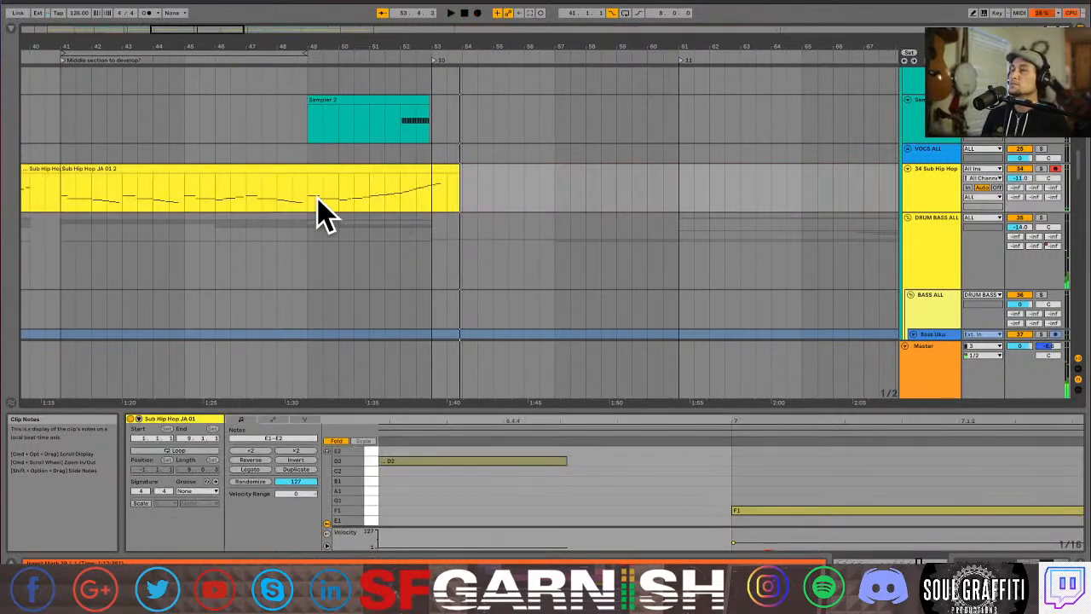
{"action": "left_click", "coordinate": [62, 193]}
{"action": "left_click", "coordinate": [184, 203]}
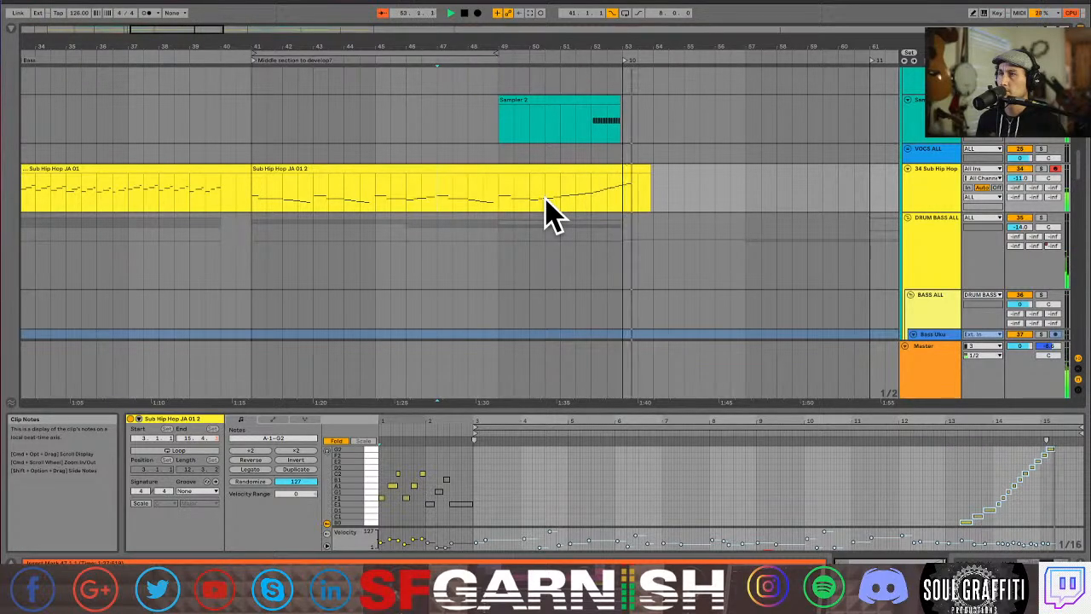
{"action": "key", "text": "space"}
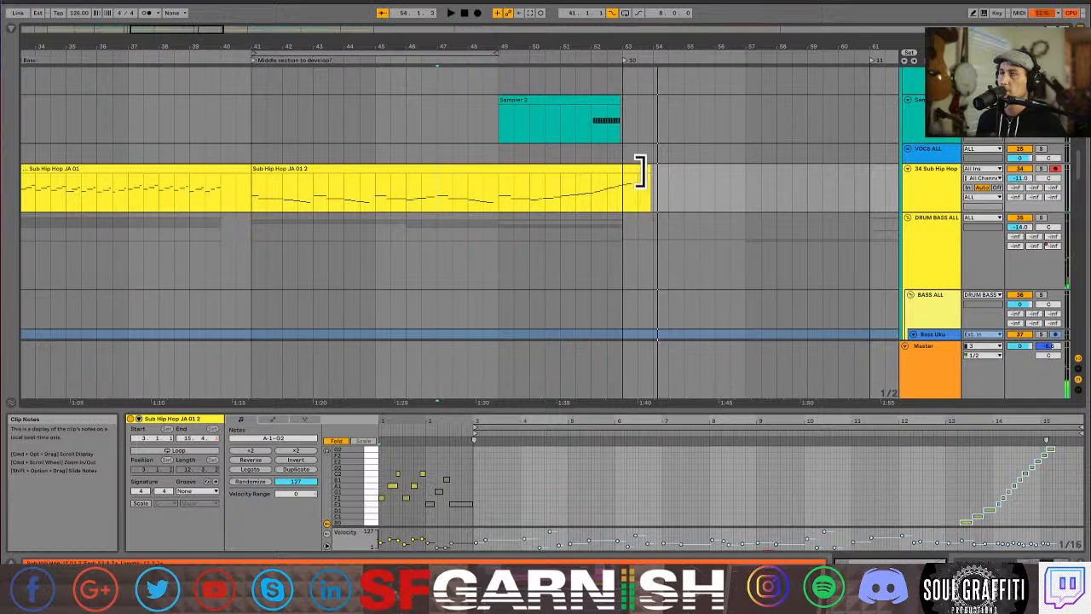
{"action": "left_click_drag", "start_coordinate": [639, 170], "coordinate": [623, 167]}
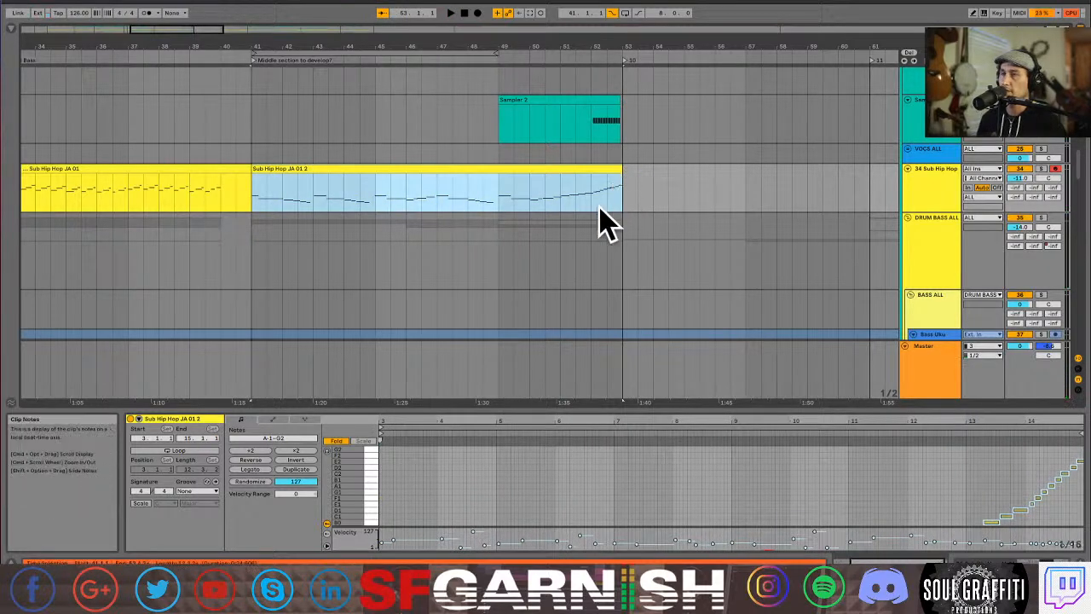
Show the automation lanes and select the EFX ALL track at bar 52 to examine its effect devices.
{"action": "left_click", "coordinate": [605, 390]}
{"action": "key", "text": "a"}
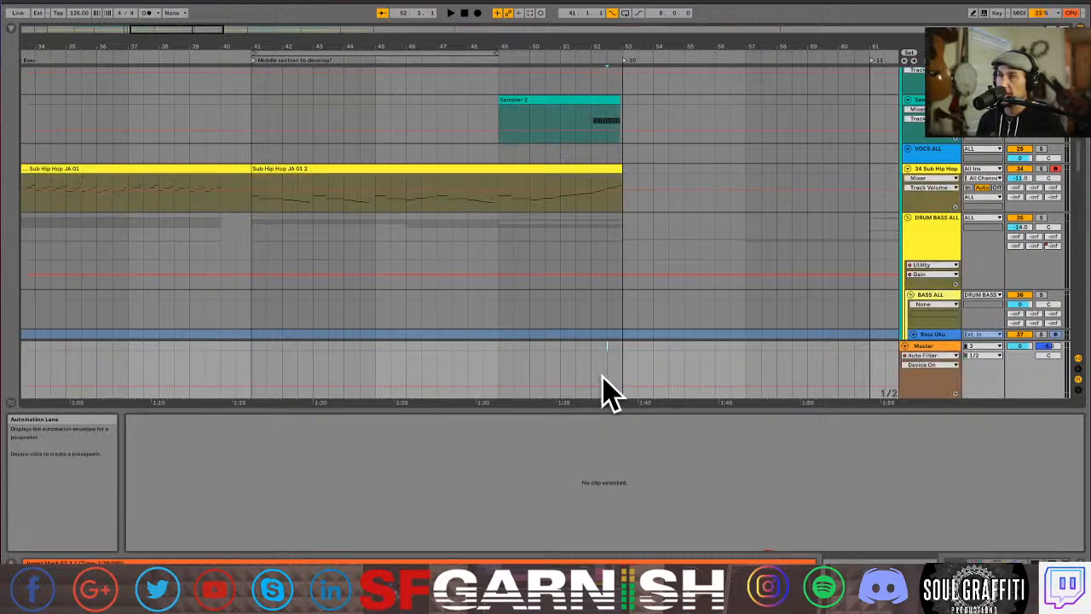
{"action": "key", "text": "shift+Tab"}
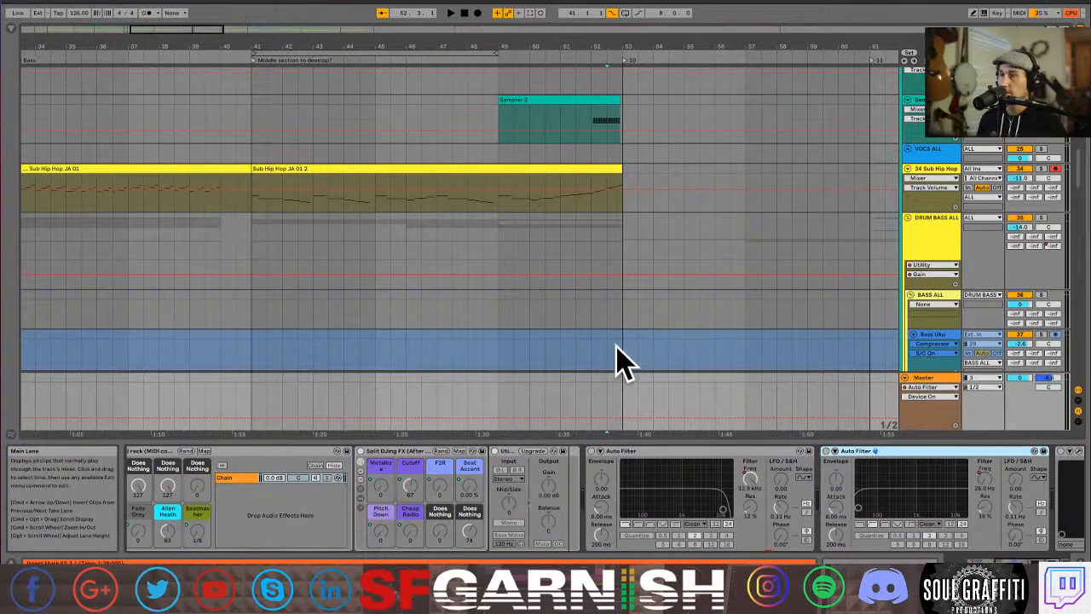
{"action": "scroll", "coordinate": [591, 287], "scroll_direction": "down", "scroll_amount": 15}
{"action": "scroll", "coordinate": [599, 287], "scroll_direction": "down", "scroll_amount": 10}
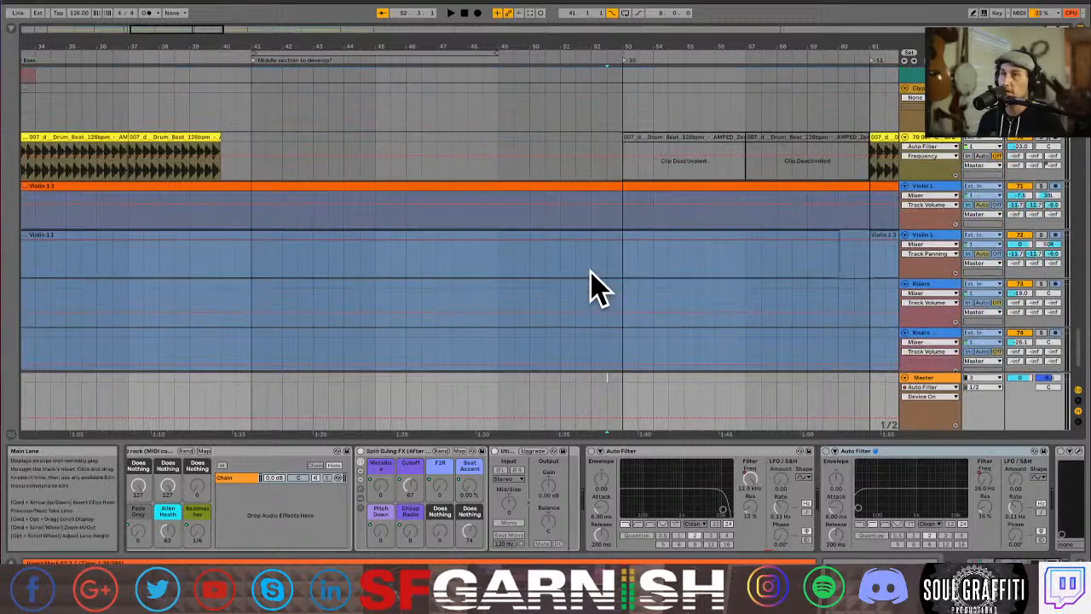
{"action": "scroll", "coordinate": [599, 222], "scroll_direction": "up", "scroll_amount": 1}
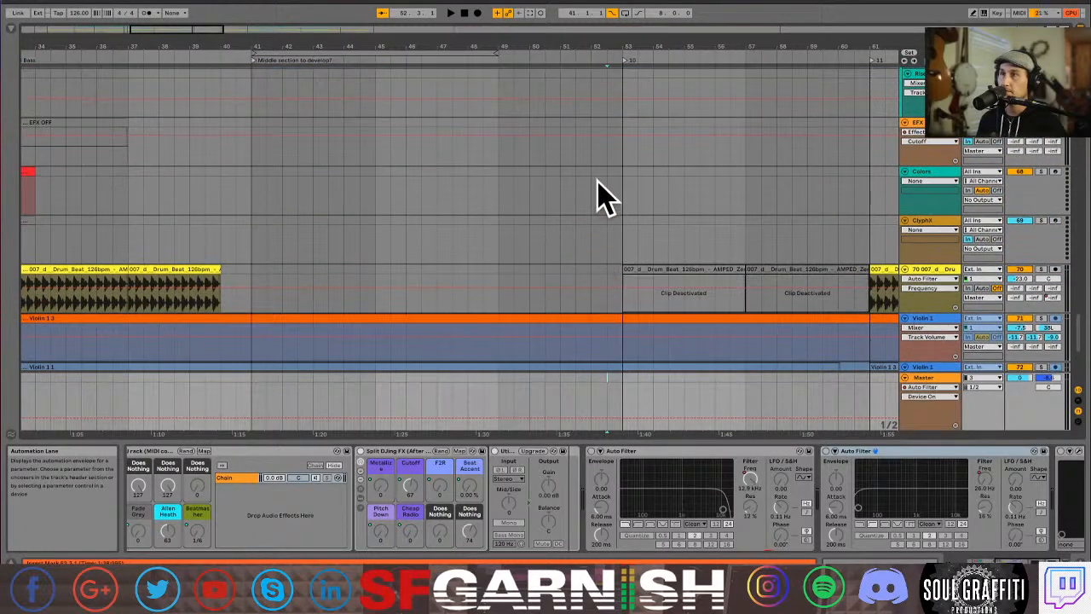
{"action": "left_click", "coordinate": [591, 161]}
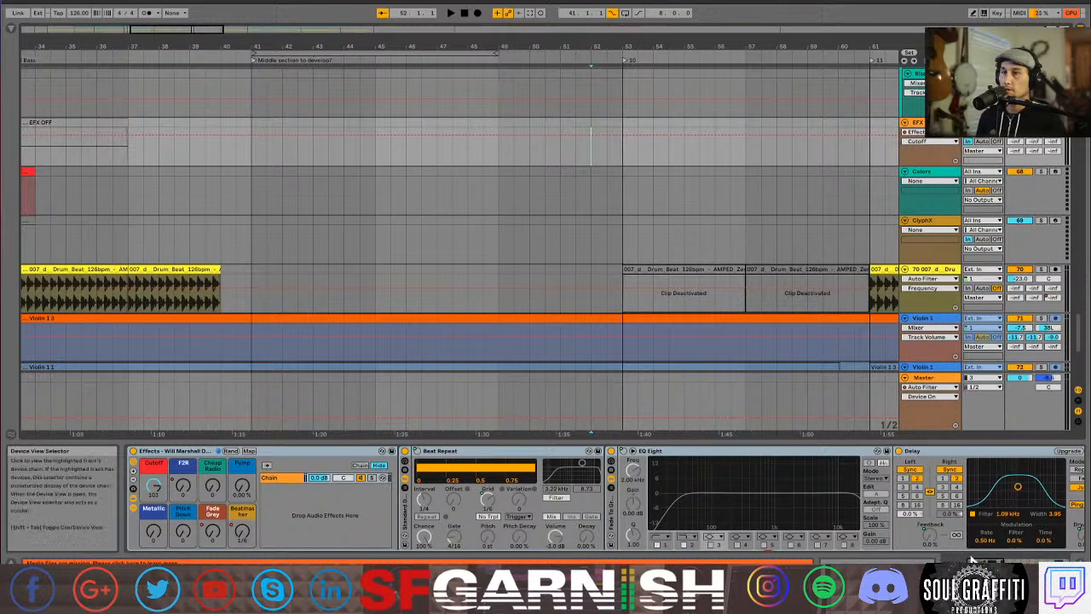
{"action": "scroll", "coordinate": [980, 559], "scroll_direction": "right", "scroll_amount": 3}
{"action": "scroll", "coordinate": [988, 559], "scroll_direction": "right", "scroll_amount": 5}
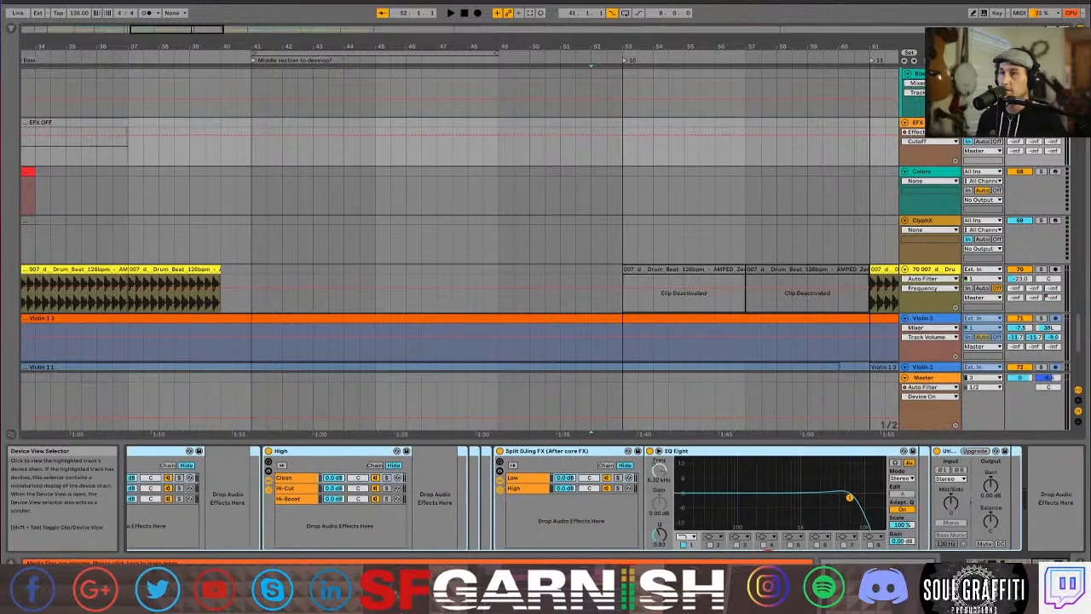
Draw a Fade Grey automation ramp on the EFX ALL track rising from bar 52 to bar 53, and audition it.
{"action": "key", "text": "space"}
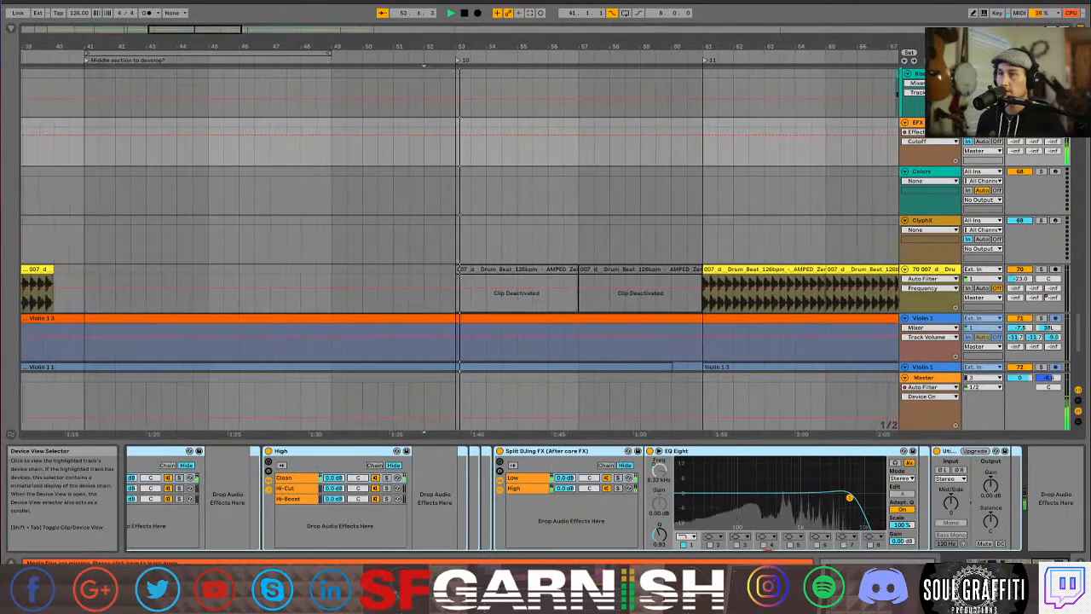
{"action": "left_click_drag", "start_coordinate": [1023, 564], "coordinate": [933, 564]}
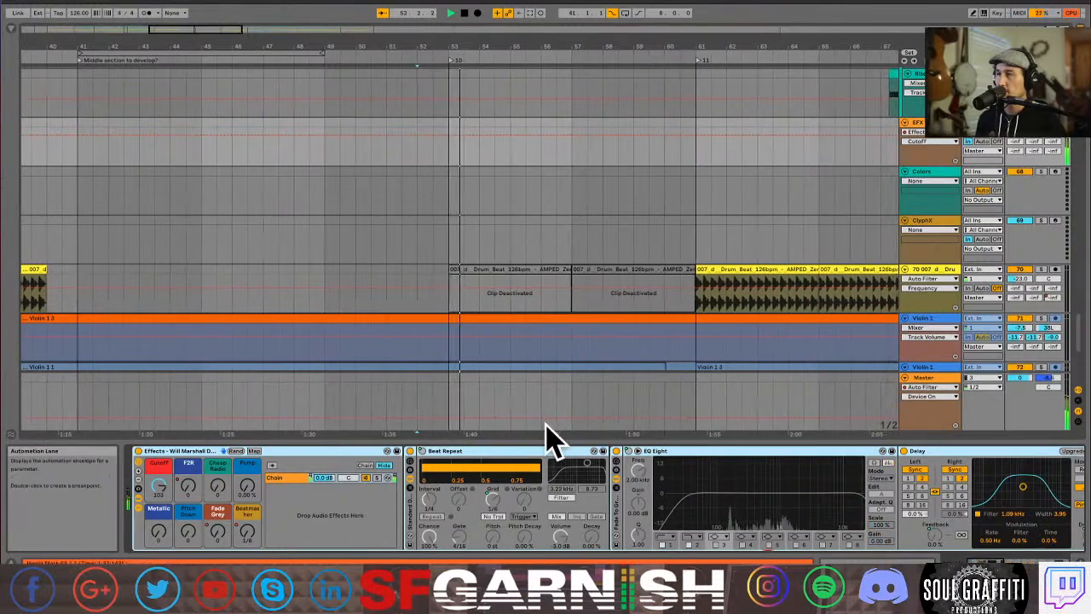
{"action": "left_click", "coordinate": [219, 533]}
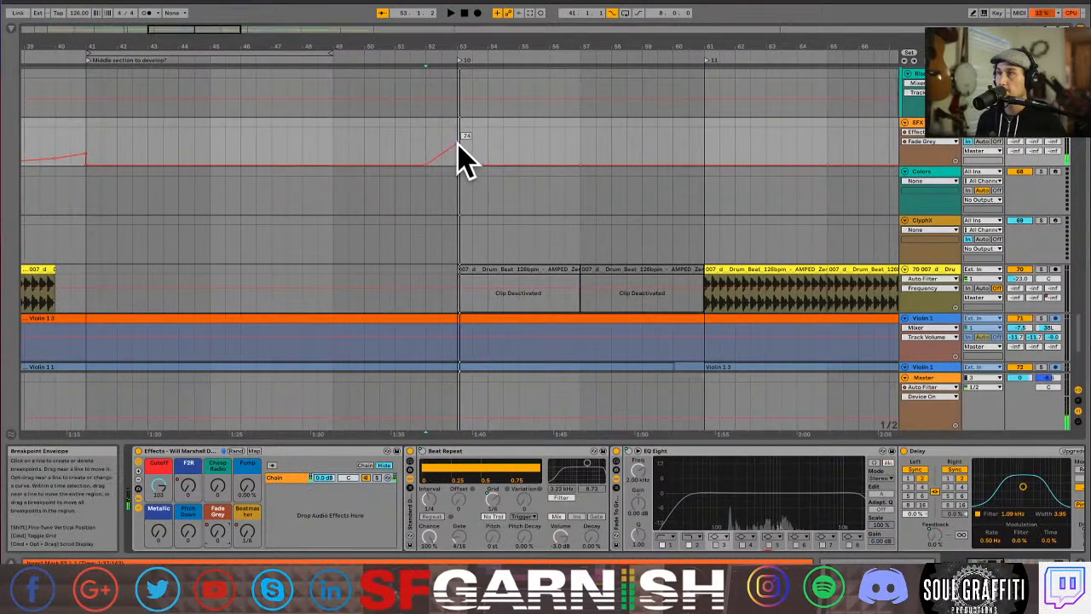
{"action": "left_click_drag", "start_coordinate": [457, 143], "coordinate": [457, 147]}
{"action": "key", "text": "space"}
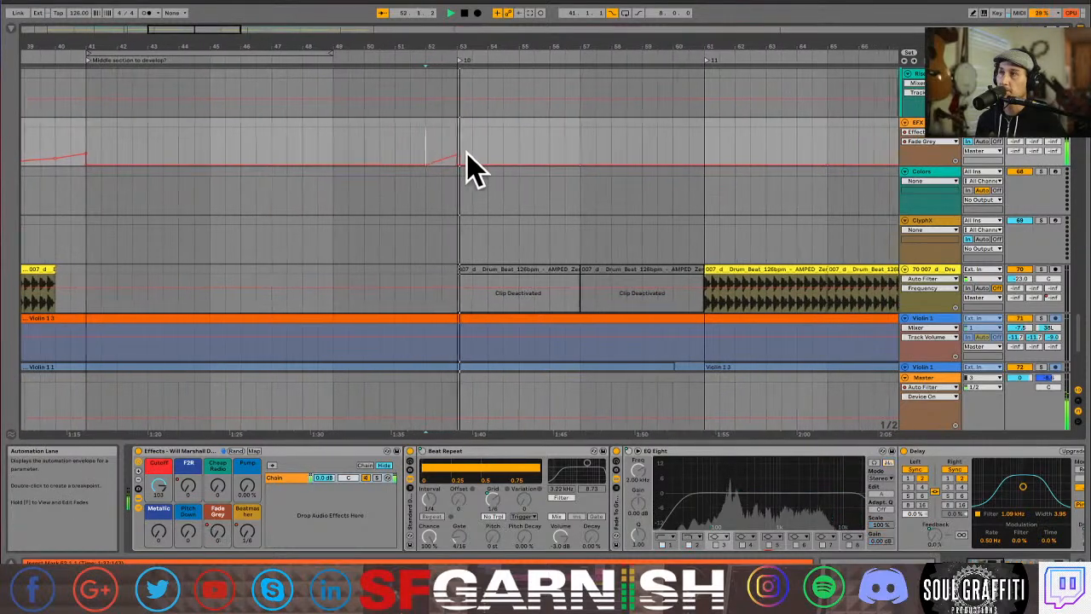
{"action": "key", "text": "space"}
{"action": "key", "text": "space"}
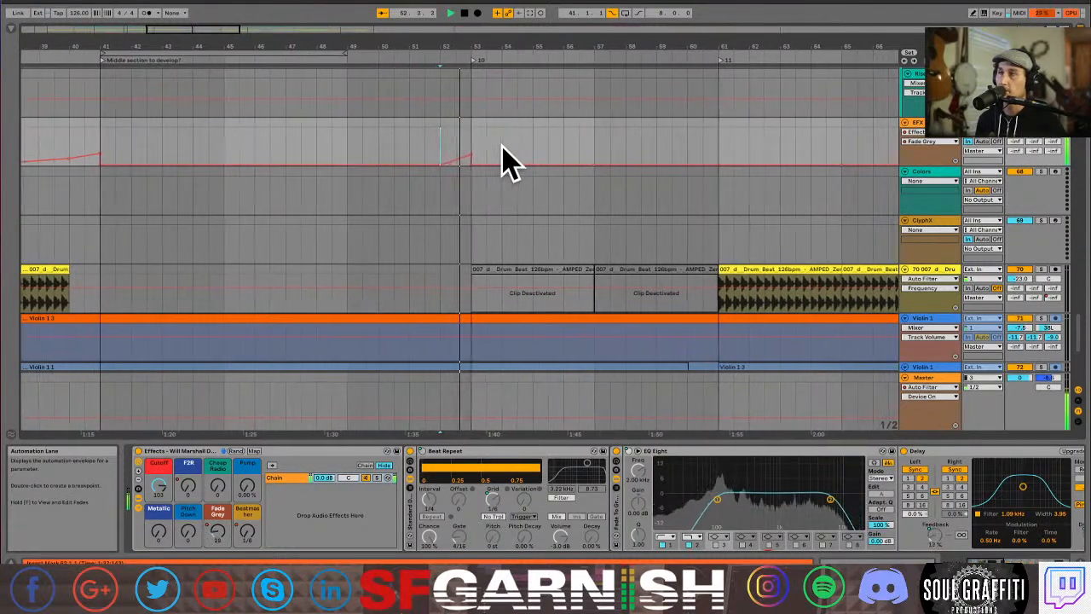
Hide the automation lanes and open the Sub Hip Hop JA 01 2 clip on the 34 Sub Hip Hop track for note editing.
{"action": "scroll", "coordinate": [503, 162], "scroll_direction": "up", "scroll_amount": 2}
{"action": "scroll", "coordinate": [503, 162], "scroll_direction": "up", "scroll_amount": 10}
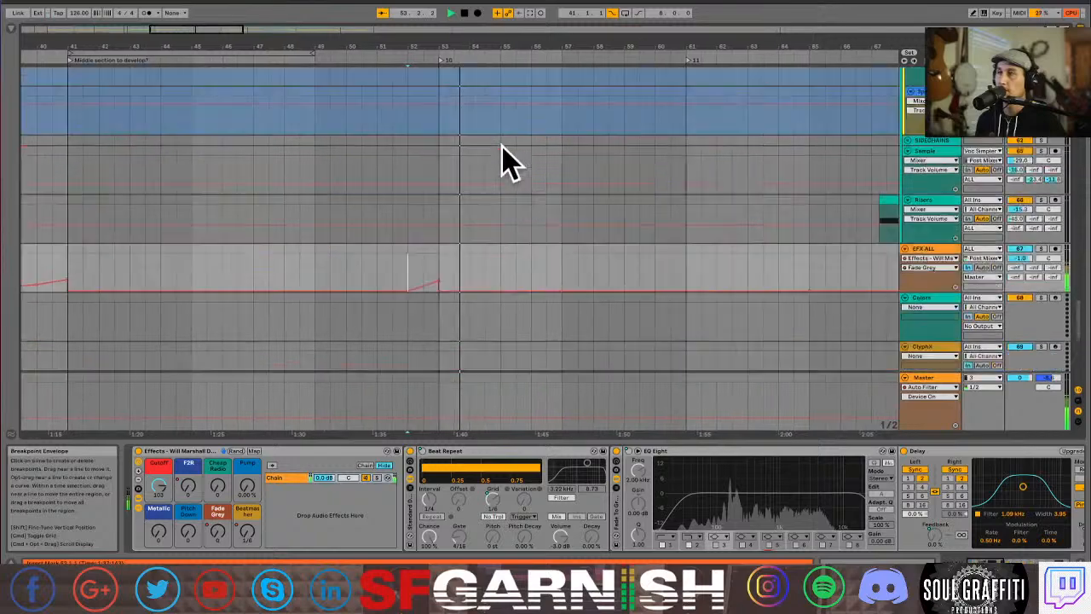
{"action": "scroll", "coordinate": [461, 189], "scroll_direction": "up", "scroll_amount": 8}
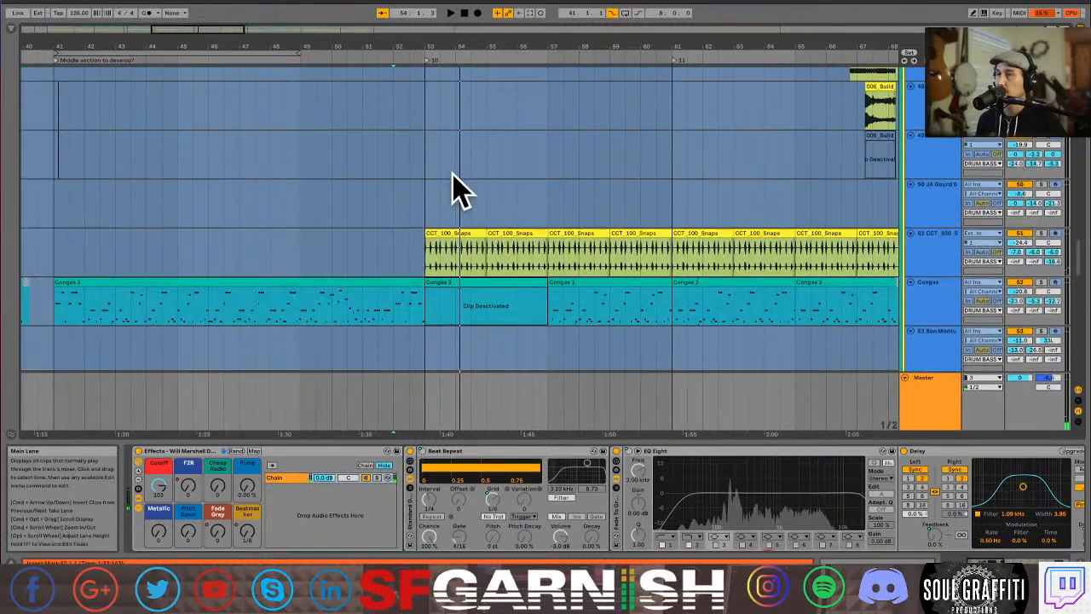
{"action": "scroll", "coordinate": [456, 186], "scroll_direction": "up", "scroll_amount": 10}
{"action": "scroll", "coordinate": [456, 185], "scroll_direction": "down", "scroll_amount": 5}
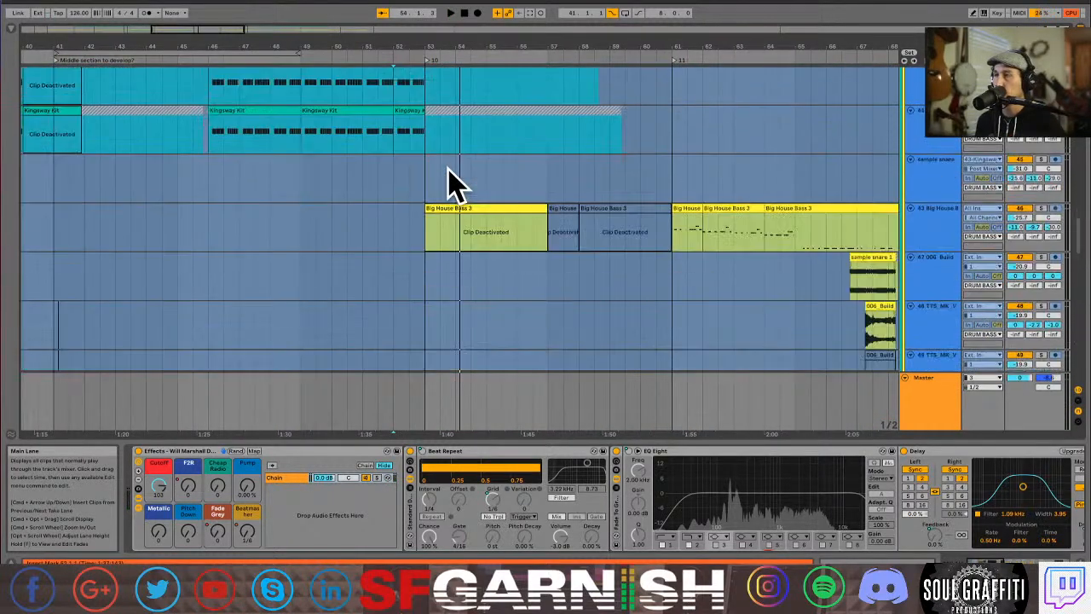
{"action": "scroll", "coordinate": [449, 182], "scroll_direction": "up", "scroll_amount": 6}
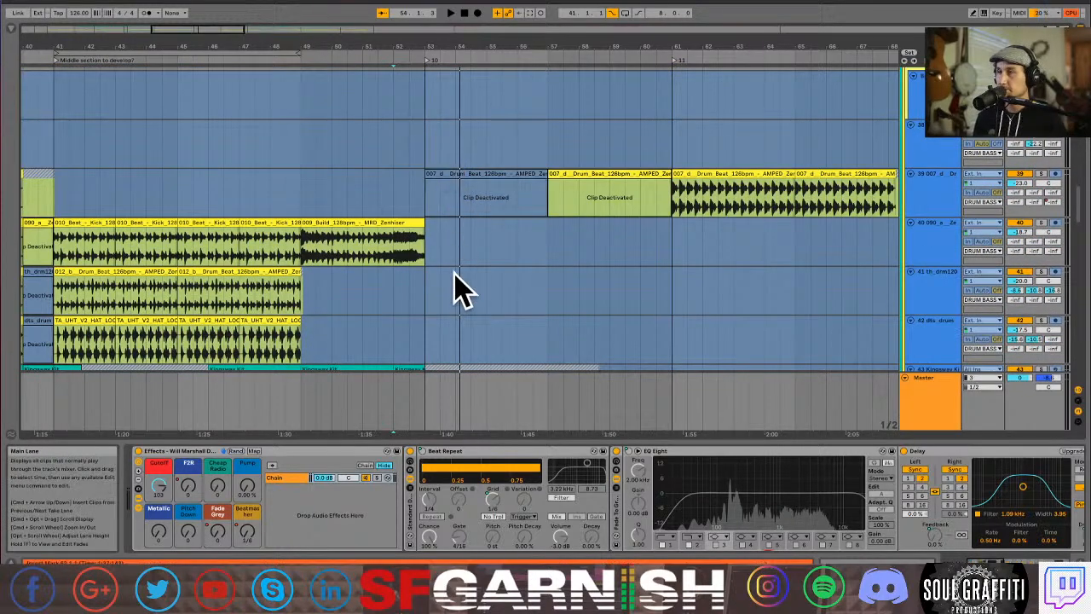
{"action": "scroll", "coordinate": [456, 290], "scroll_direction": "up", "scroll_amount": 10}
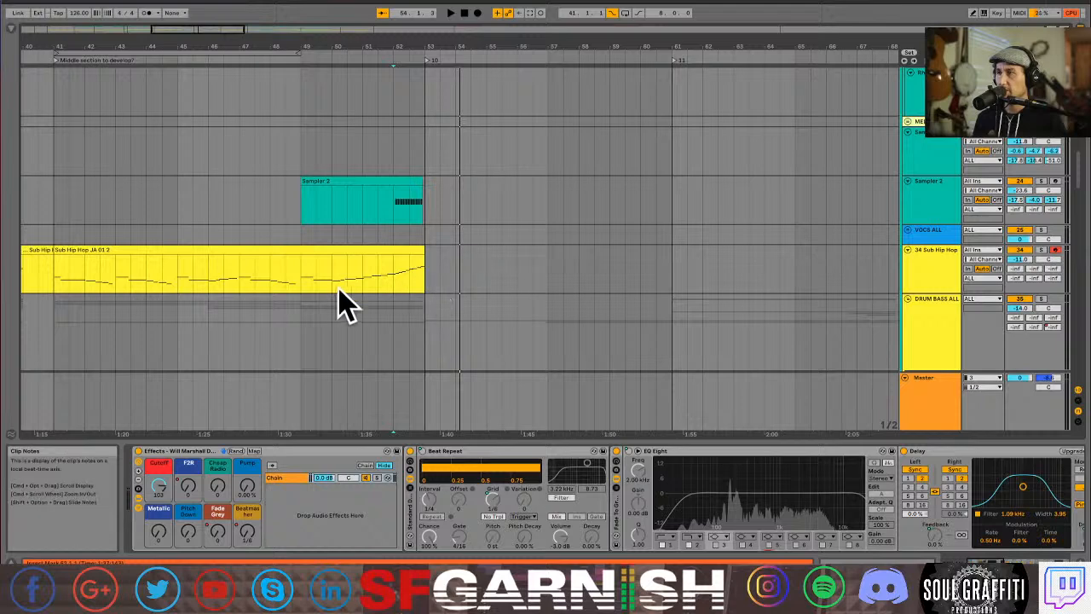
{"action": "left_click", "coordinate": [371, 281]}
{"action": "left_click", "coordinate": [370, 249]}
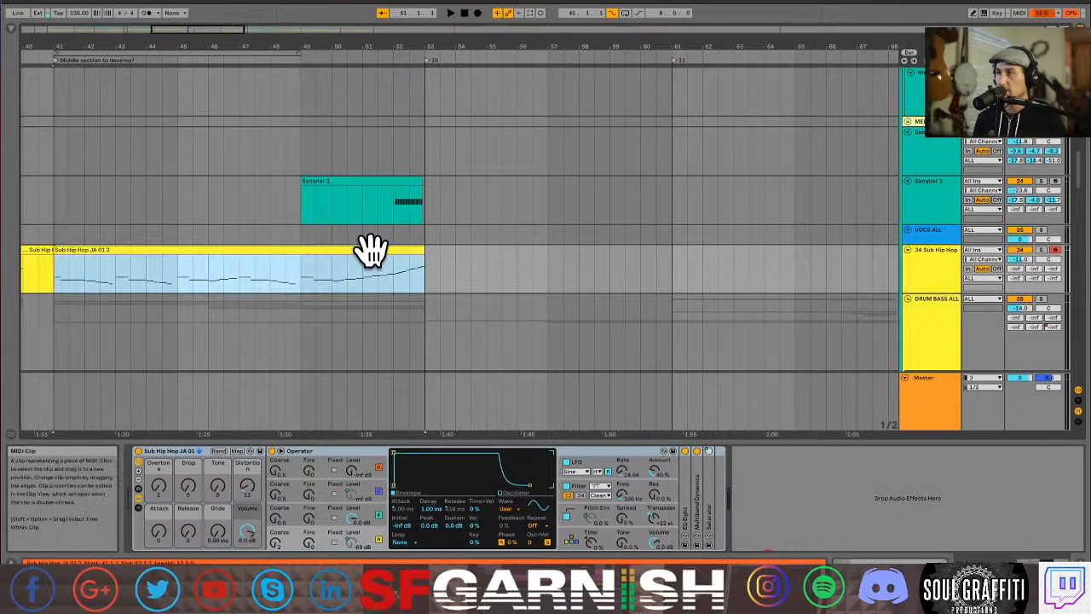
{"action": "key", "text": "shift+Tab"}
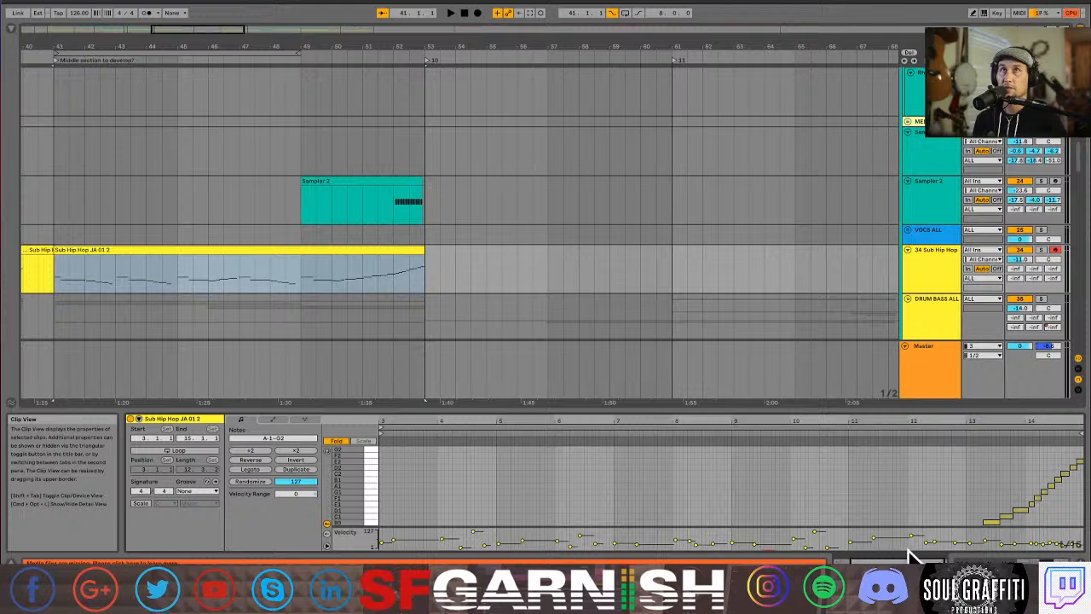
Extend the D1 note in the final rise to the clip's end and deactivate the E1 to D2 notes climbing above it.
{"action": "left_click_drag", "start_coordinate": [912, 560], "coordinate": [915, 560]}
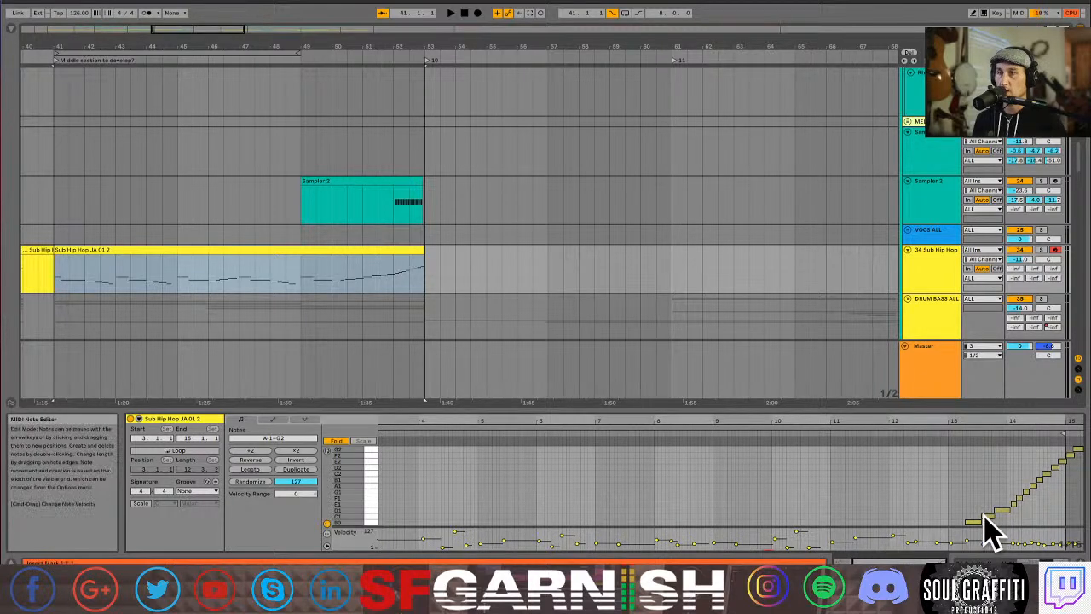
{"action": "scroll", "coordinate": [961, 494], "scroll_direction": "down", "scroll_amount": 3}
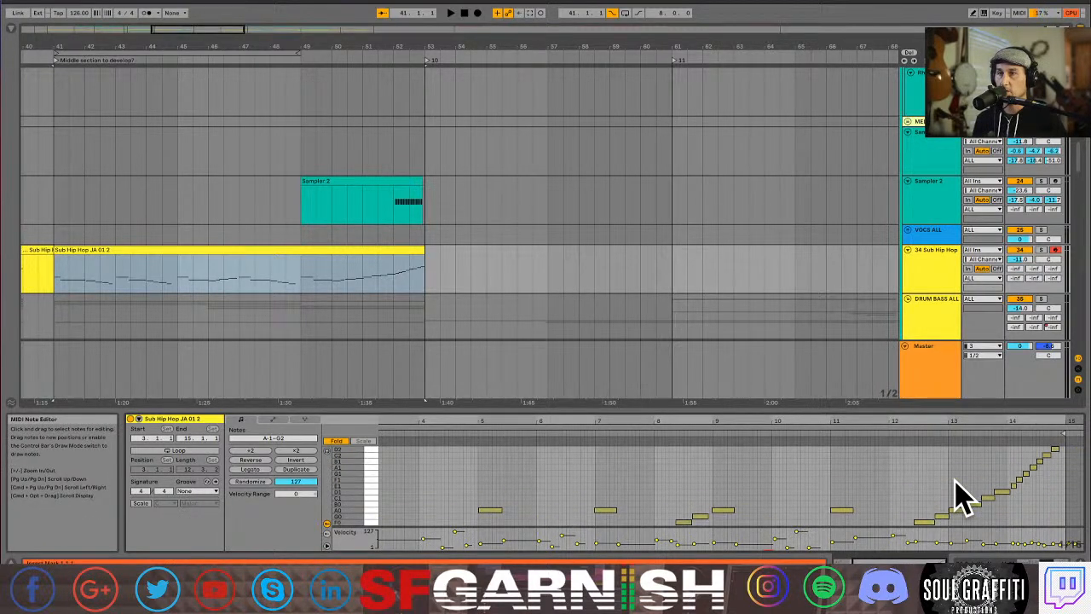
{"action": "left_click", "coordinate": [1018, 488]}
{"action": "left_click_drag", "start_coordinate": [1024, 492], "coordinate": [1055, 492]}
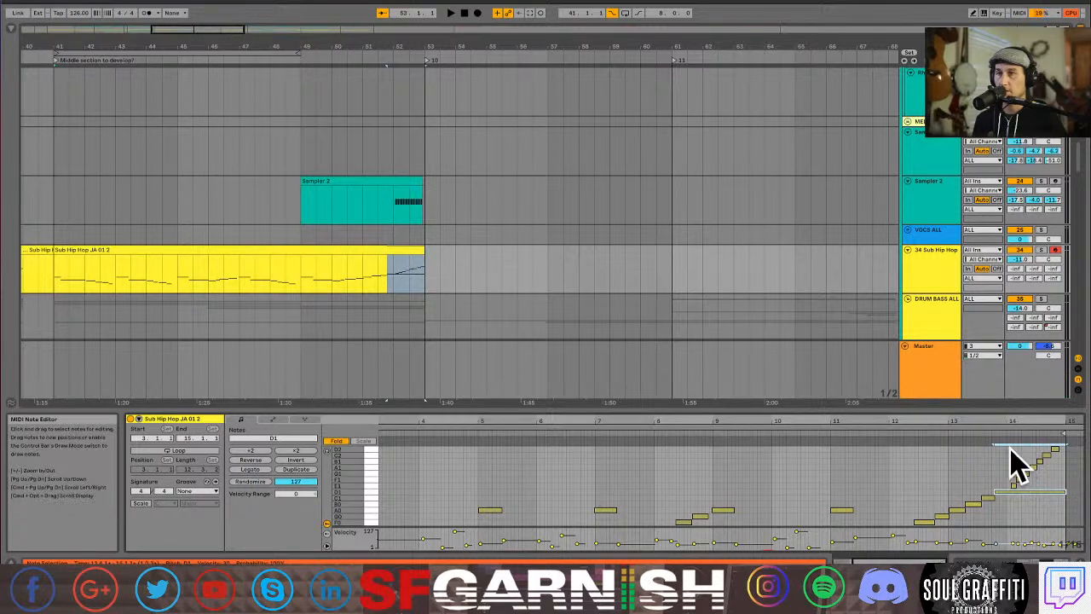
{"action": "left_click_drag", "start_coordinate": [1011, 441], "coordinate": [1063, 483]}
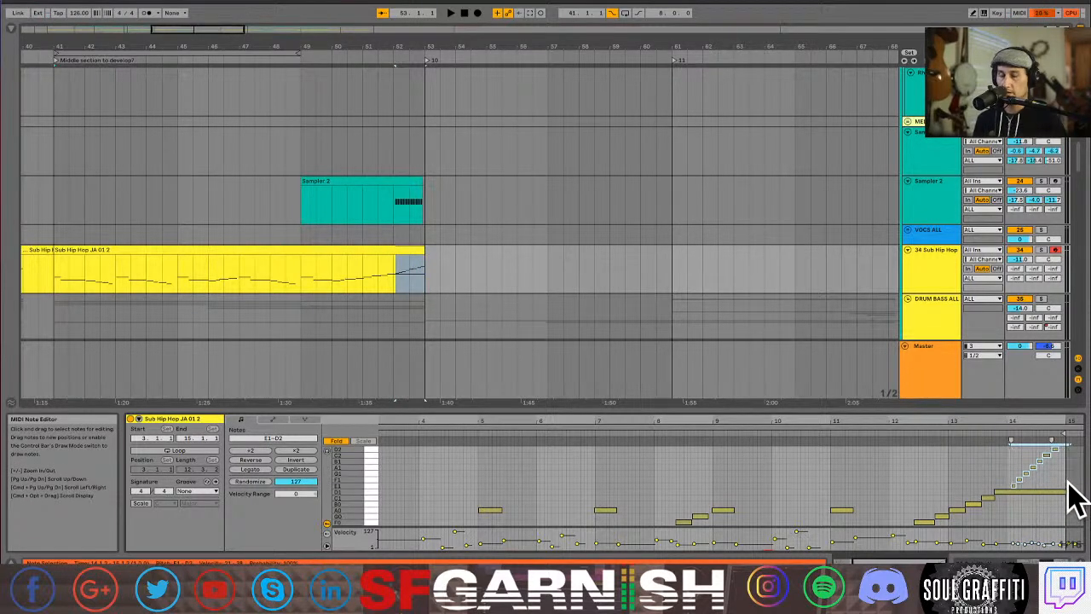
{"action": "left_click", "coordinate": [997, 477]}
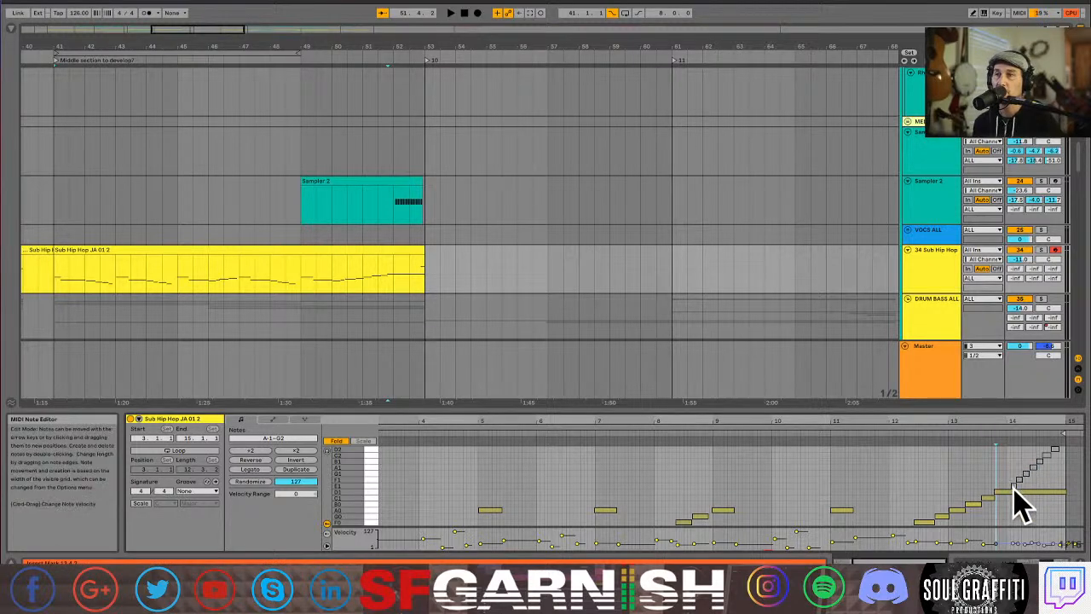
Check the clip's envelope view, and deactivate the remaining E2 to G2 notes at the clip's end.
{"action": "left_click", "coordinate": [274, 419]}
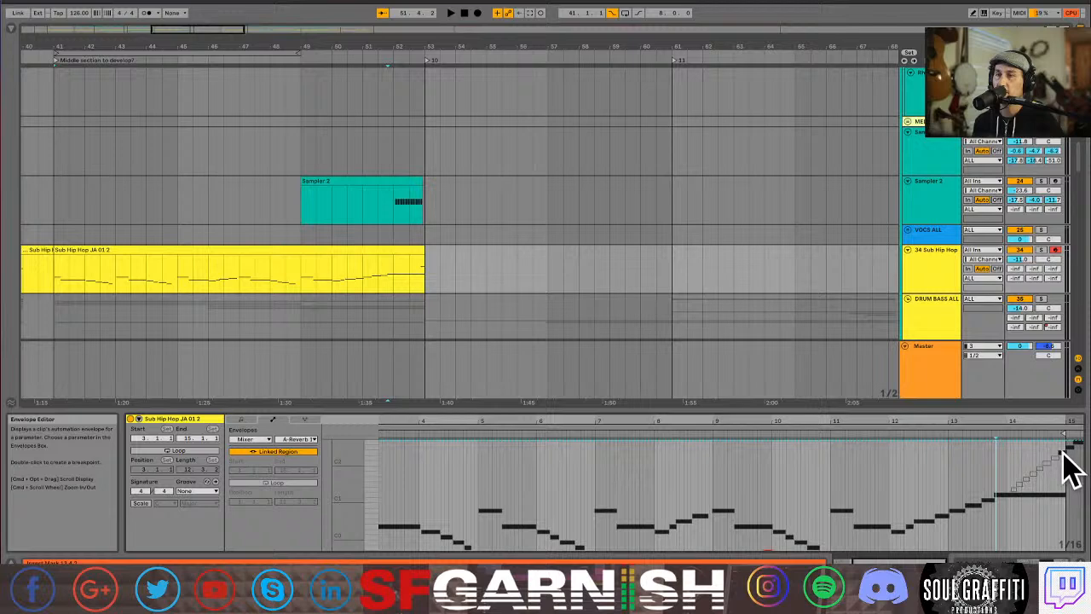
{"action": "left_click", "coordinate": [242, 419]}
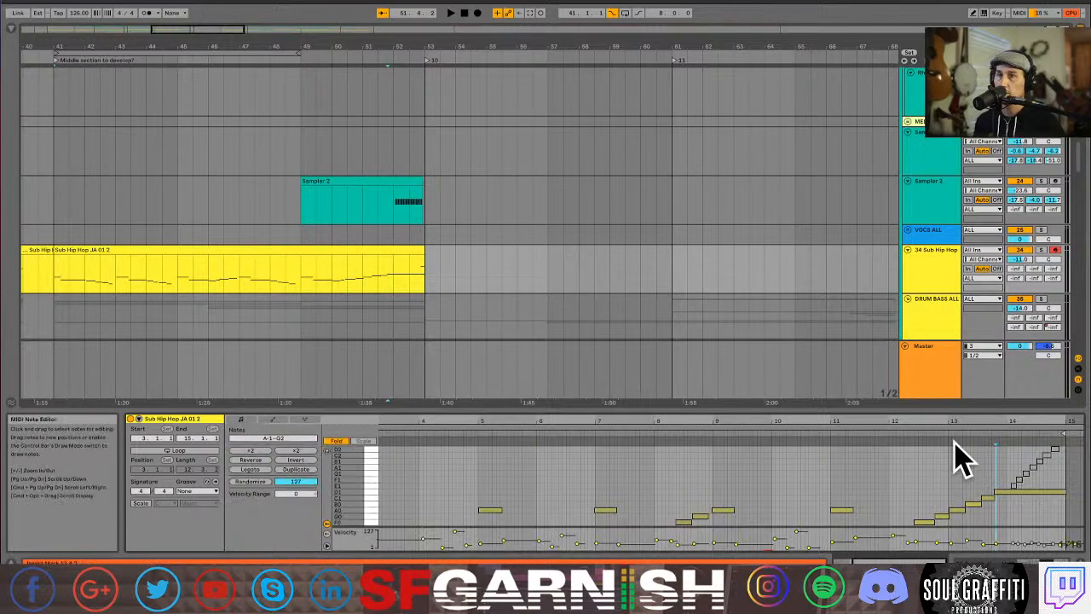
{"action": "scroll", "coordinate": [1071, 475], "scroll_direction": "up", "scroll_amount": 2}
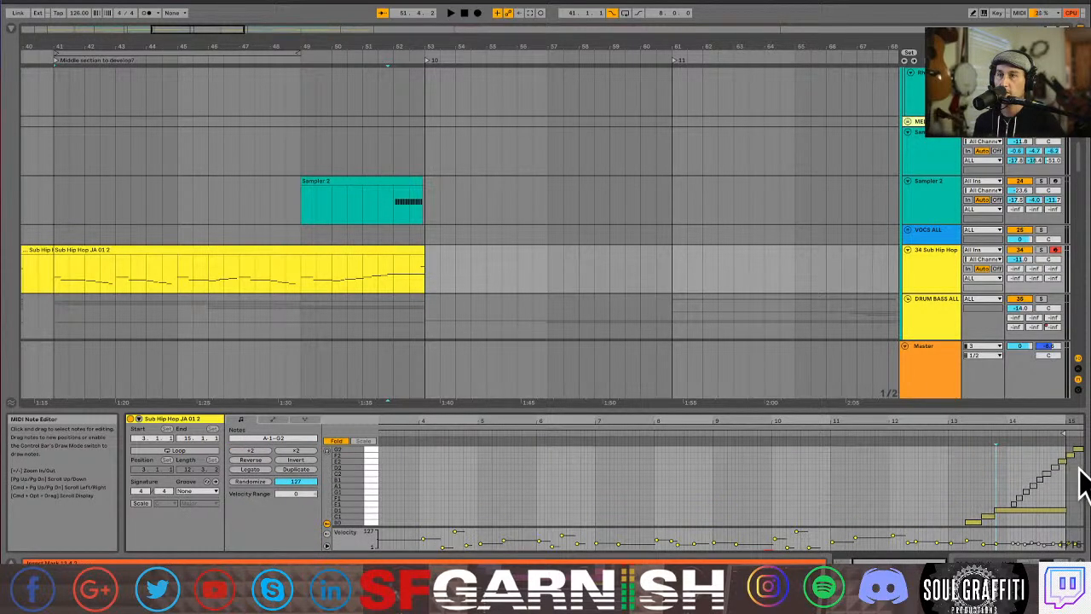
{"action": "left_click_drag", "start_coordinate": [1080, 469], "coordinate": [1061, 441]}
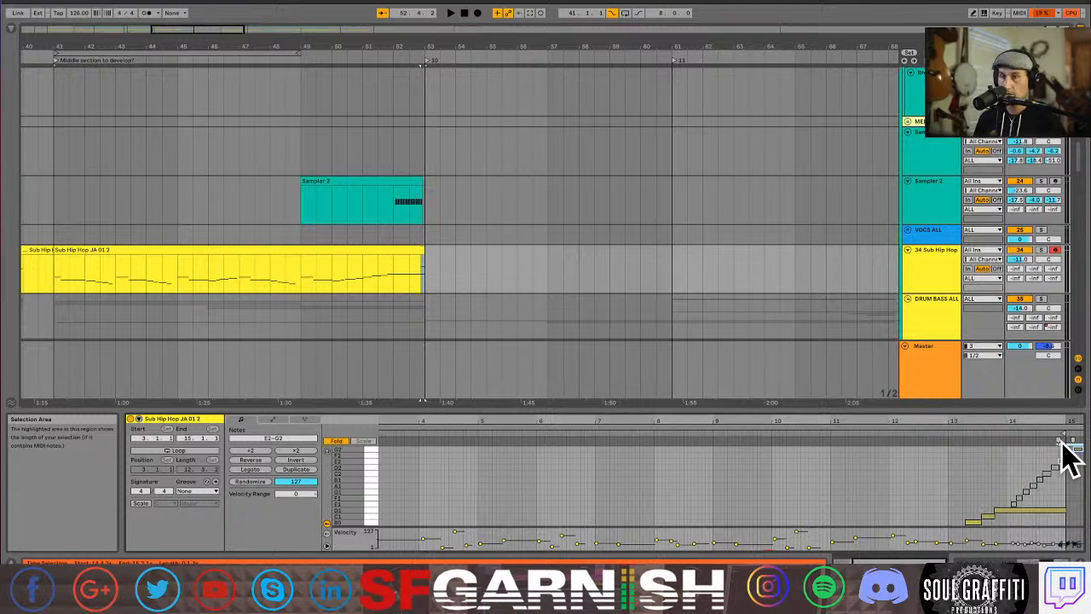
In the clip's MIDI Ctrl Pitch Bend envelope, draw a ramp rising over the long D1 note and enter 0 for the point at bar 15.
{"action": "left_click", "coordinate": [272, 420]}
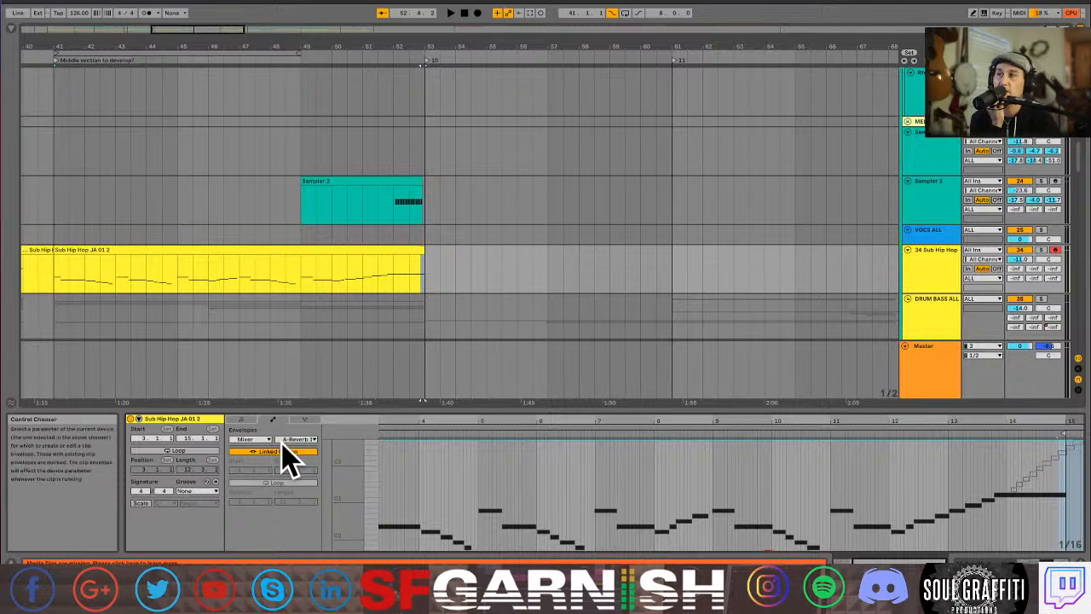
{"action": "left_click", "coordinate": [264, 439]}
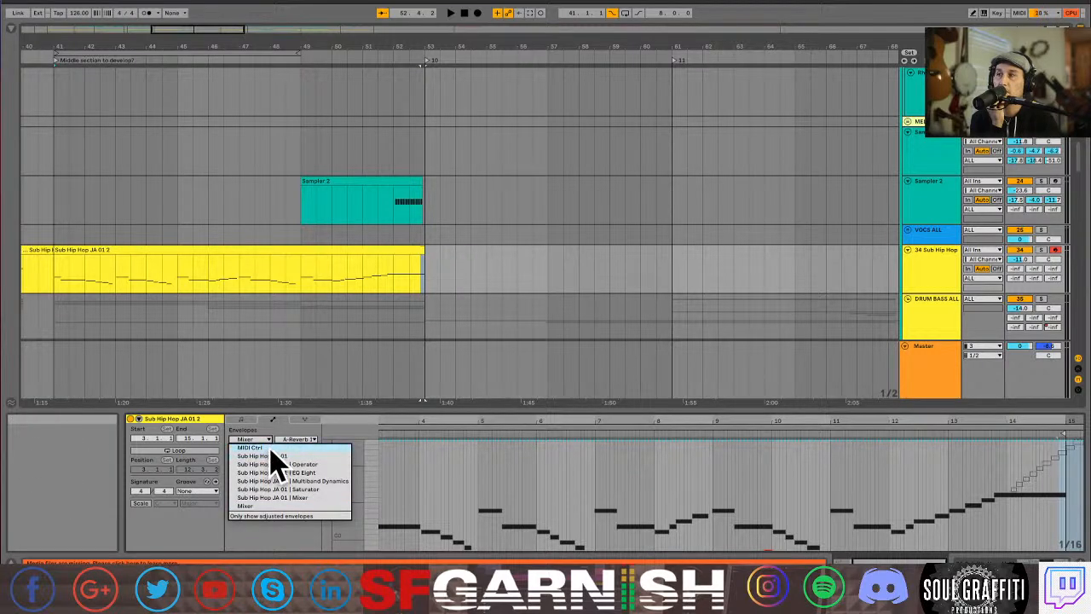
{"action": "left_click", "coordinate": [282, 447]}
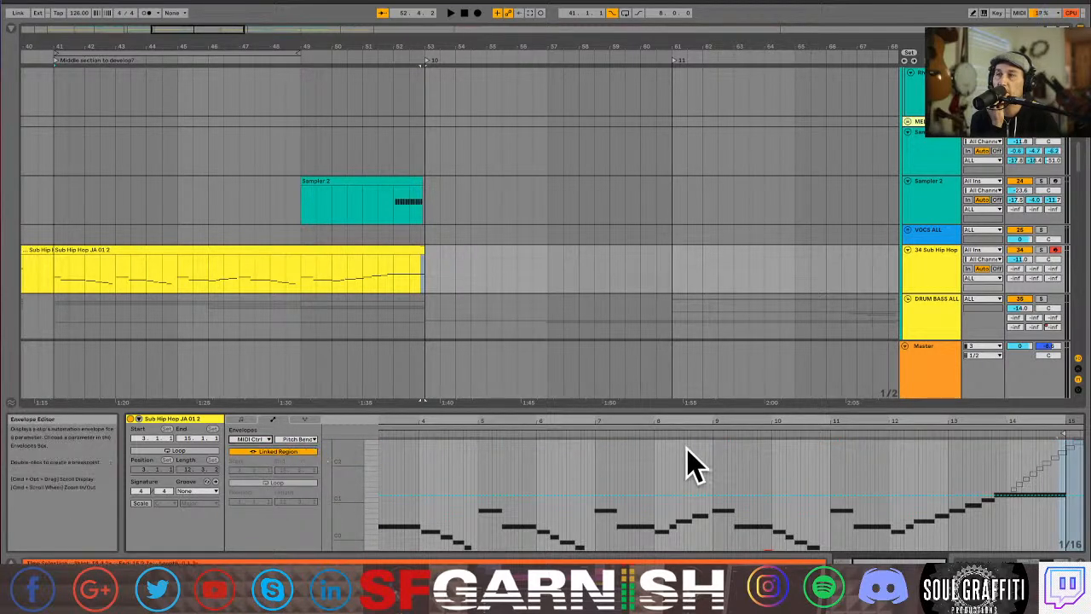
{"action": "left_click", "coordinate": [998, 494]}
{"action": "left_click", "coordinate": [1013, 494]}
{"action": "left_click_drag", "start_coordinate": [1058, 494], "coordinate": [1059, 479]}
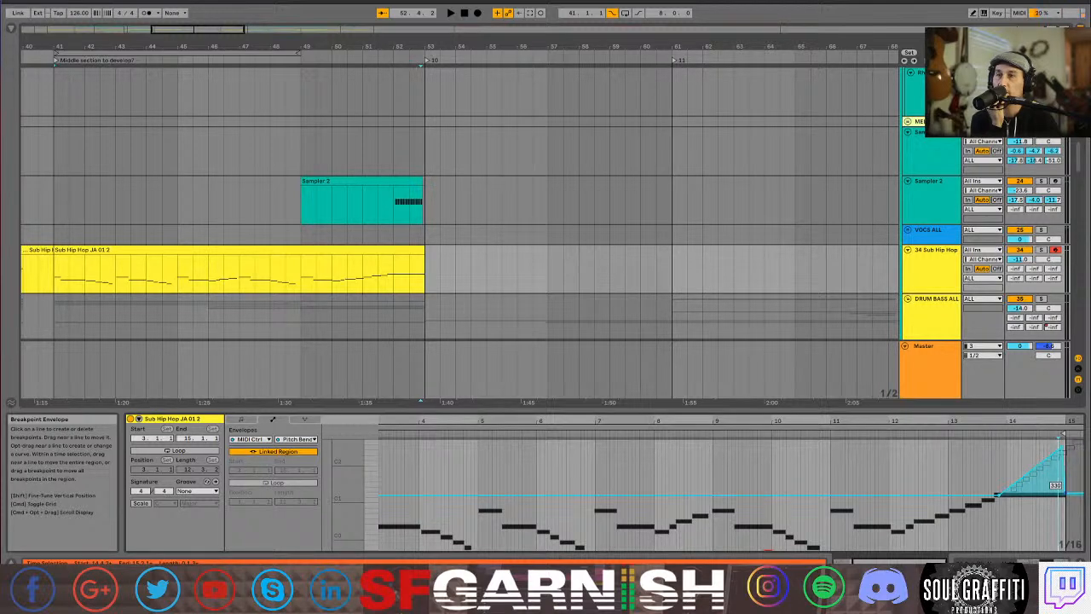
{"action": "right_click", "coordinate": [1069, 497]}
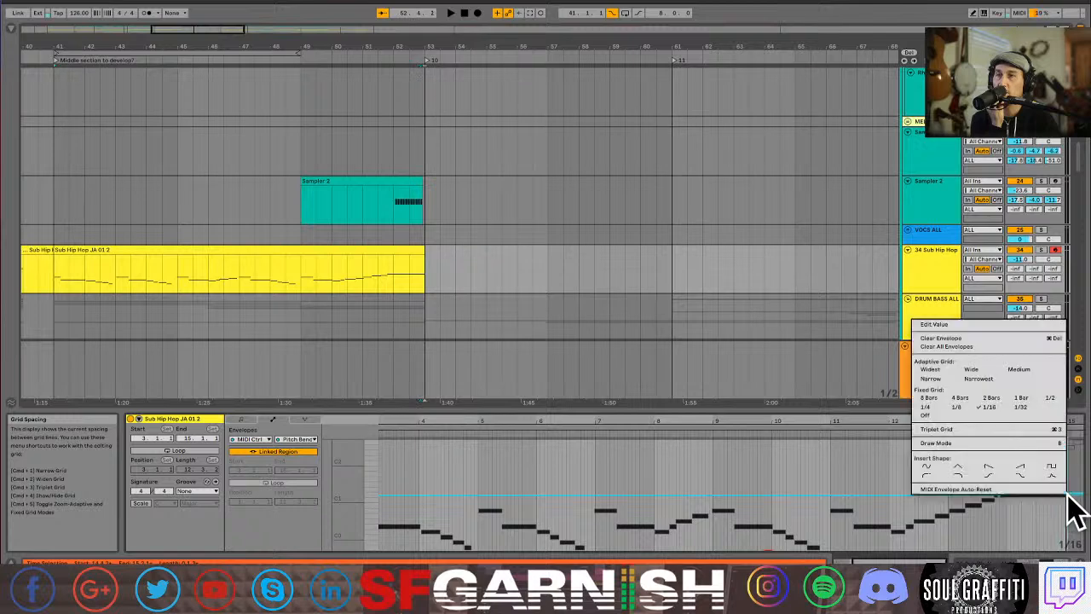
{"action": "left_click", "coordinate": [964, 324]}
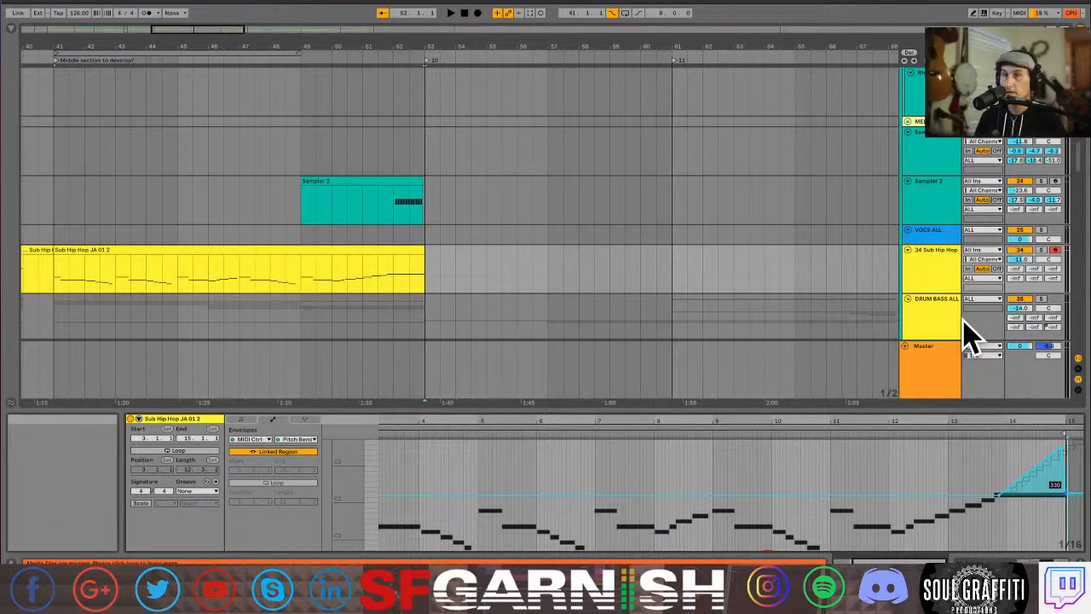
{"action": "type", "text": "0"}
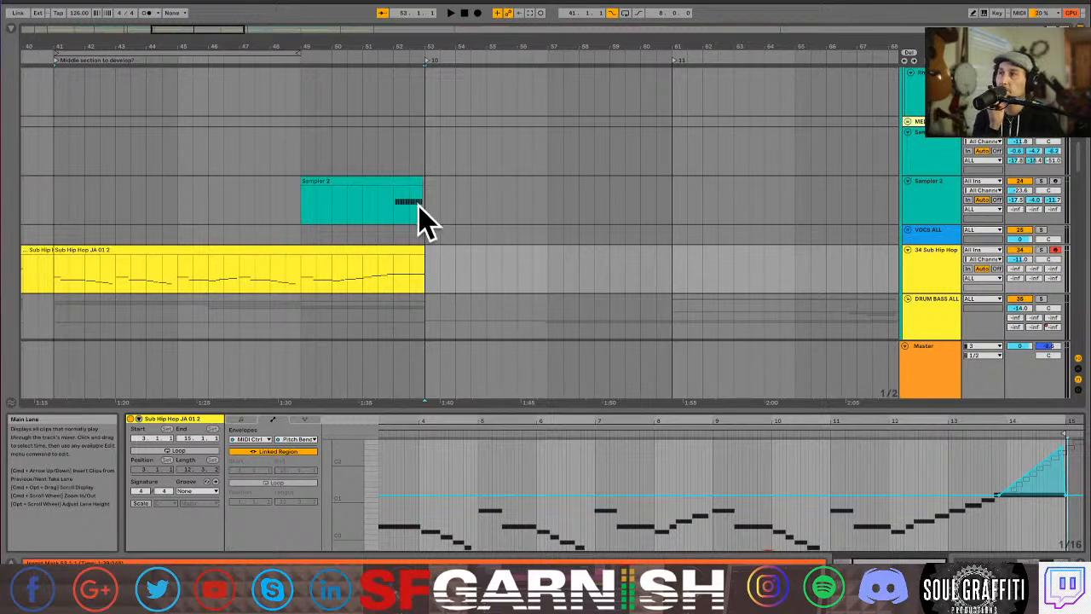
Play back the transition into bar 53 from bars 52 and 51 to check the bass rise with the Sampler 2 part.
{"action": "left_click", "coordinate": [396, 209]}
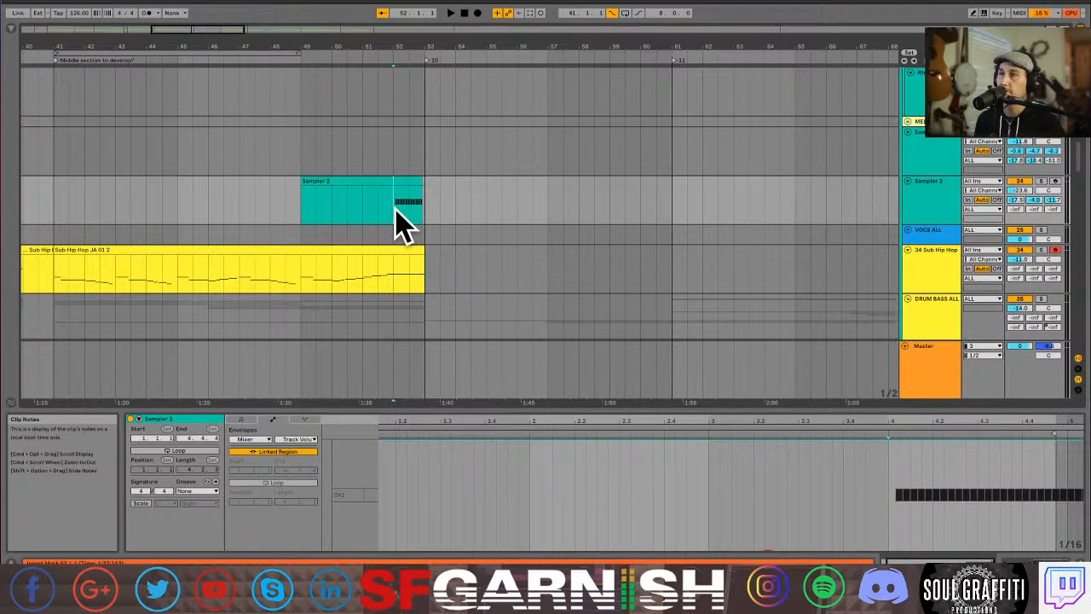
{"action": "key", "text": "space"}
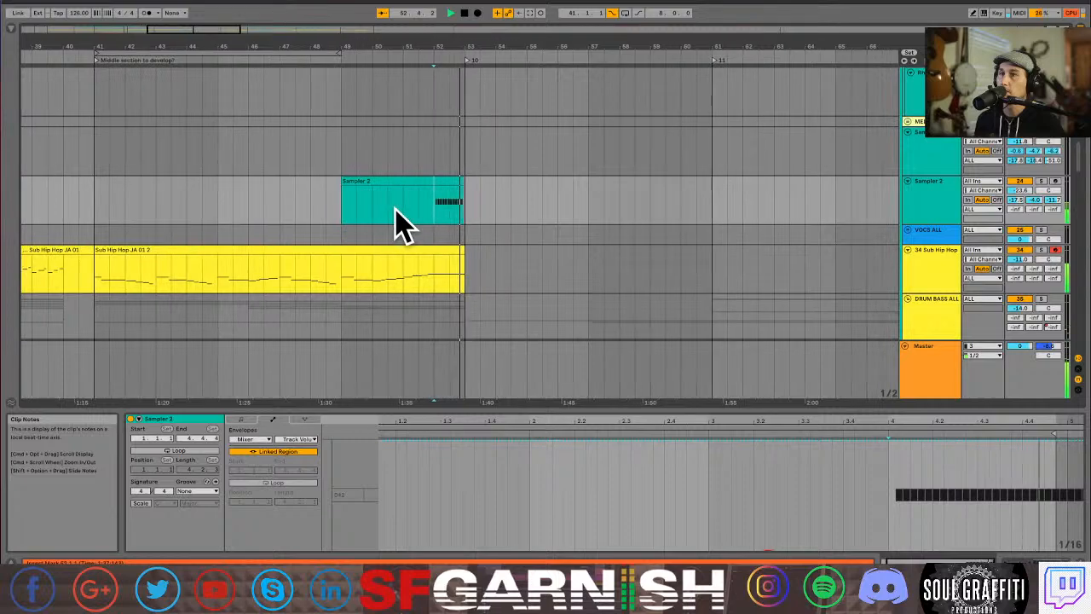
{"action": "key", "text": "space"}
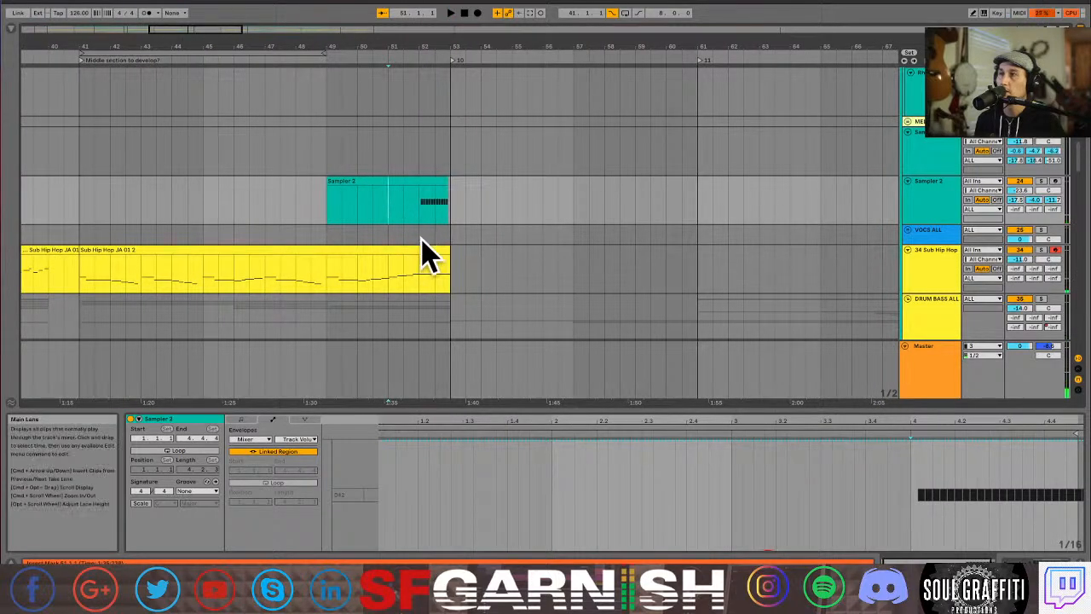
{"action": "key", "text": "space"}
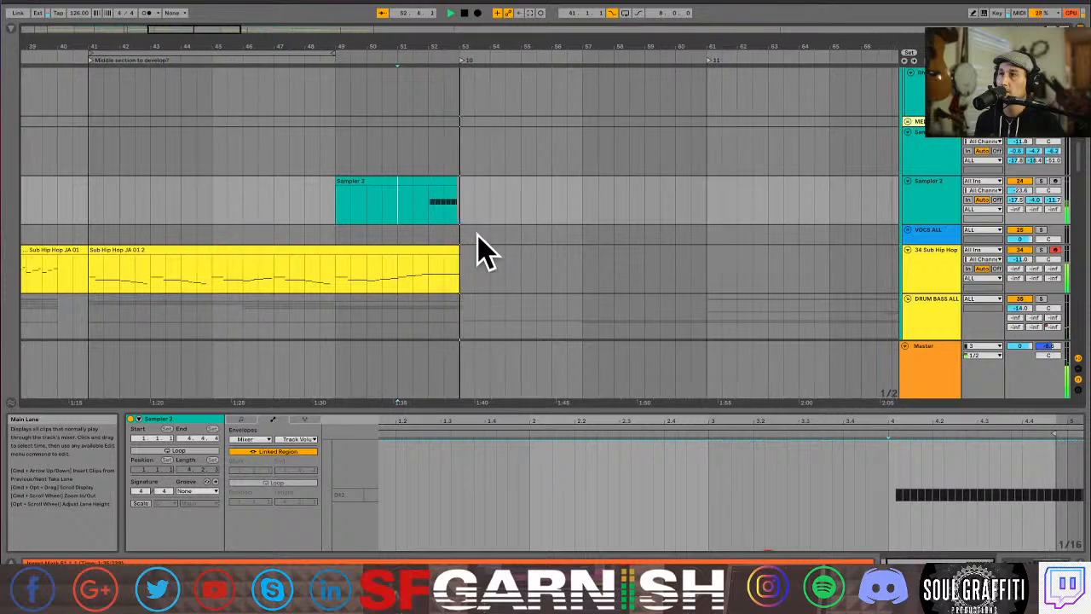
{"action": "key", "text": "space"}
Reopen the Sub Hip Hop JA 01 2 clip with a taller note editor and raise the Pitch Bend ramp's peak to 8191.
{"action": "left_click", "coordinate": [426, 287]}
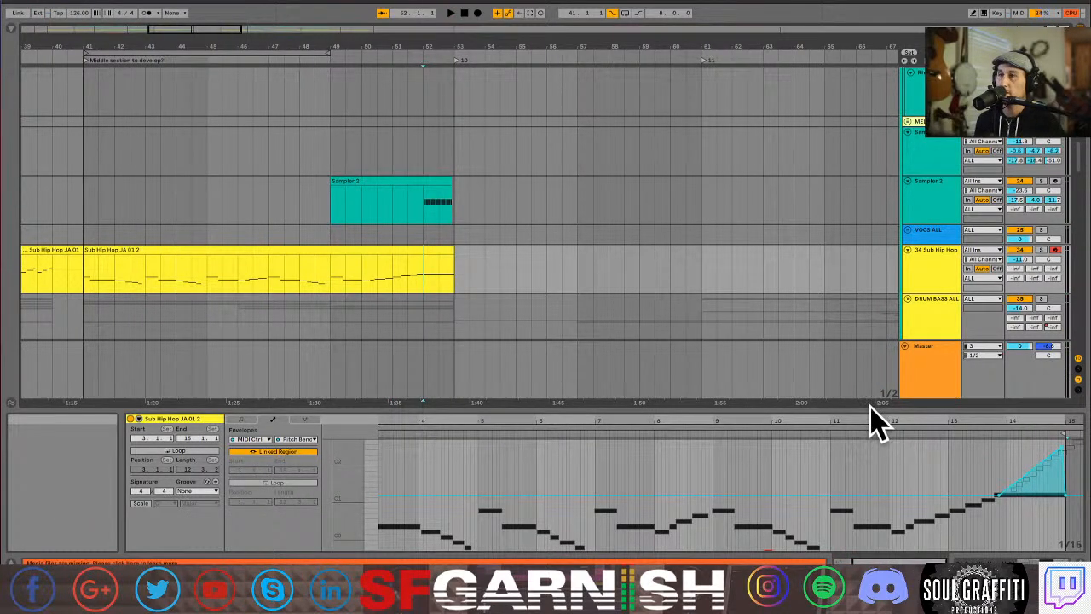
{"action": "left_click_drag", "start_coordinate": [868, 408], "coordinate": [814, 111]}
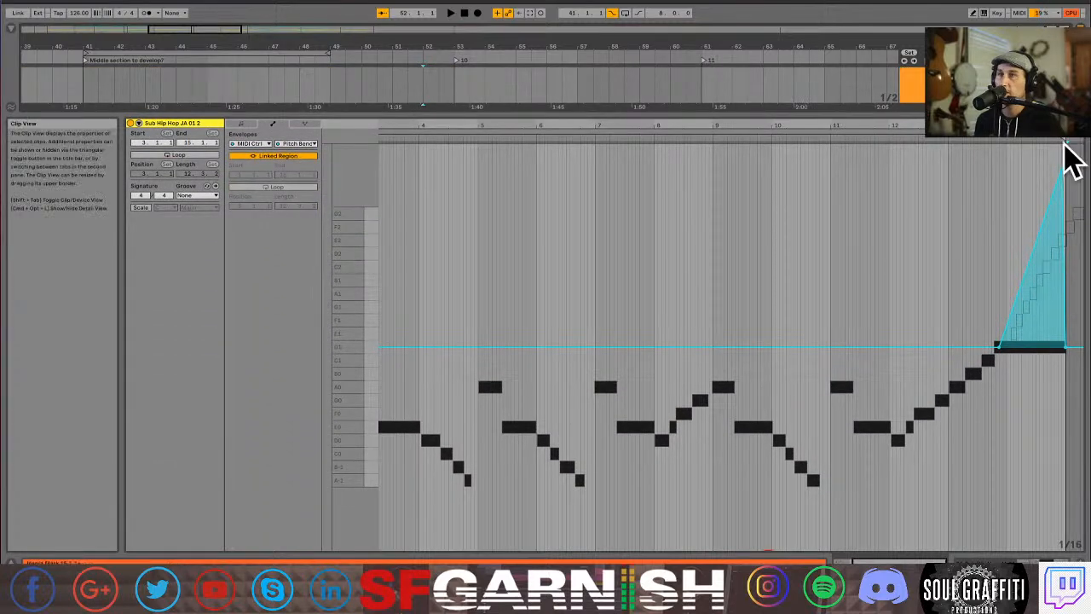
{"action": "left_click_drag", "start_coordinate": [1062, 169], "coordinate": [1064, 143]}
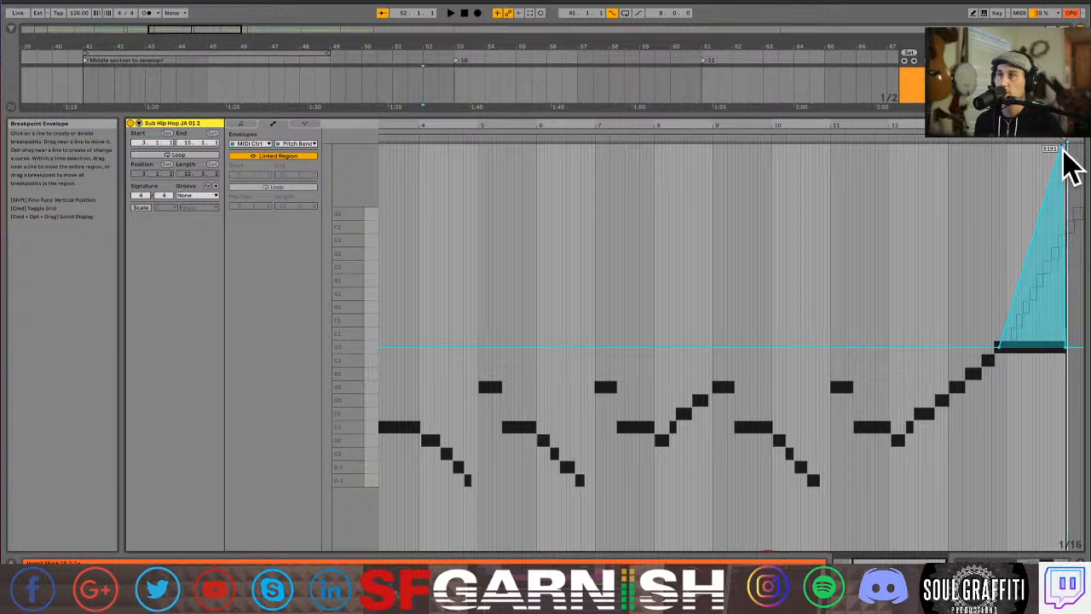
Shrink the clip editor to show the bass track and play back the pitch bend transition into bar 53.
{"action": "key", "text": "space"}
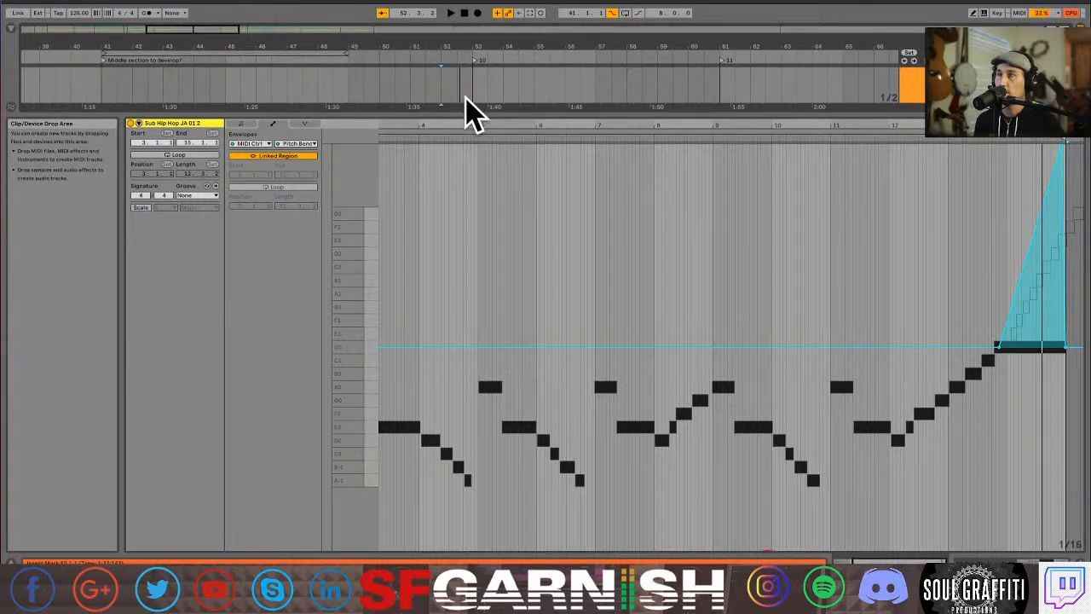
{"action": "left_click_drag", "start_coordinate": [484, 114], "coordinate": [491, 256]}
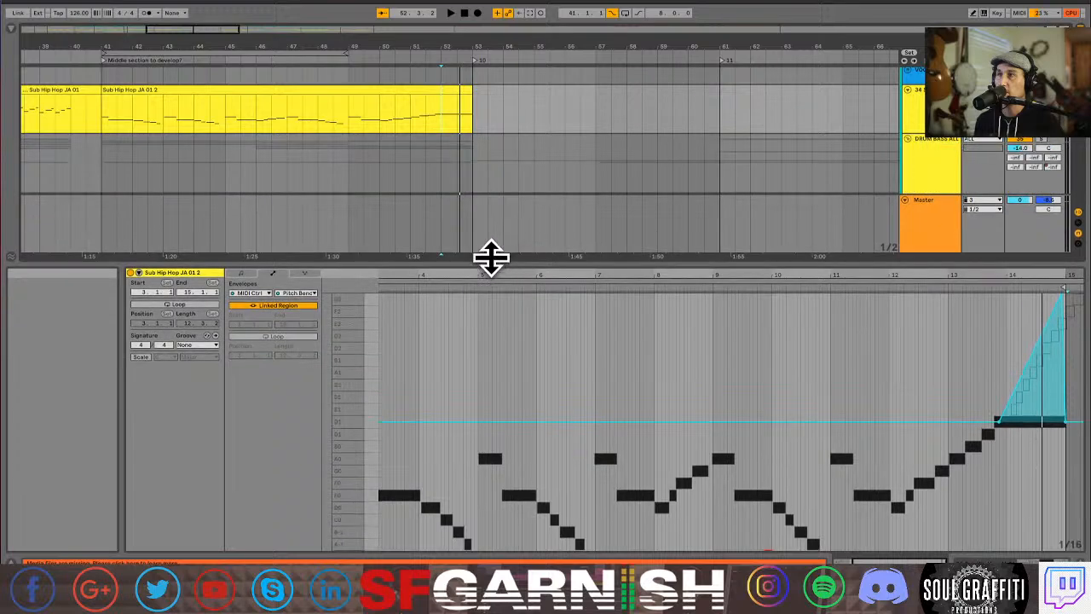
{"action": "key", "text": "space"}
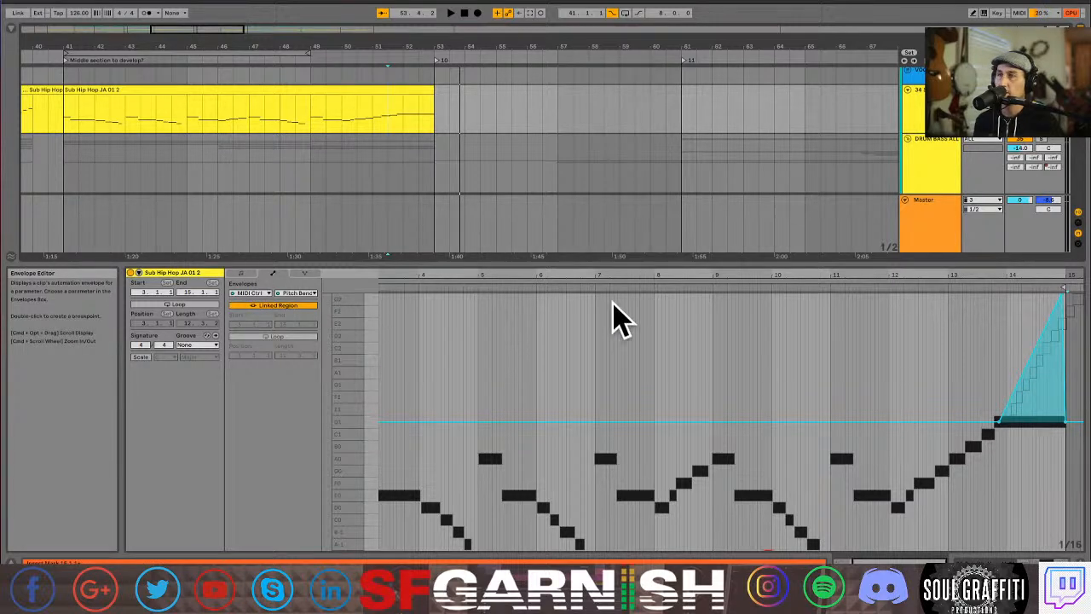
{"action": "key", "text": "space"}
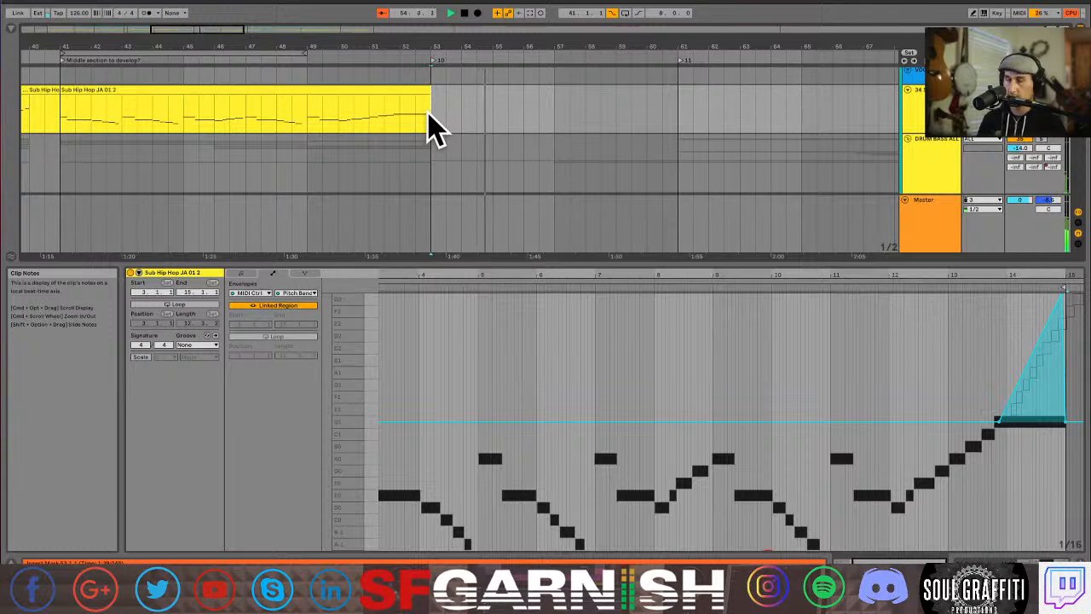
Activate the deactivated full-length reference audio clip on the red track near the arrangement's start, and solo its track.
{"action": "key", "text": "plus"}
{"action": "key", "text": "plus"}
{"action": "key", "text": "plus"}
{"action": "key", "text": "plus"}
{"action": "key", "text": "minus"}
{"action": "key", "text": "minus"}
{"action": "key", "text": "minus"}
{"action": "key", "text": "minus"}
{"action": "key", "text": "minus"}
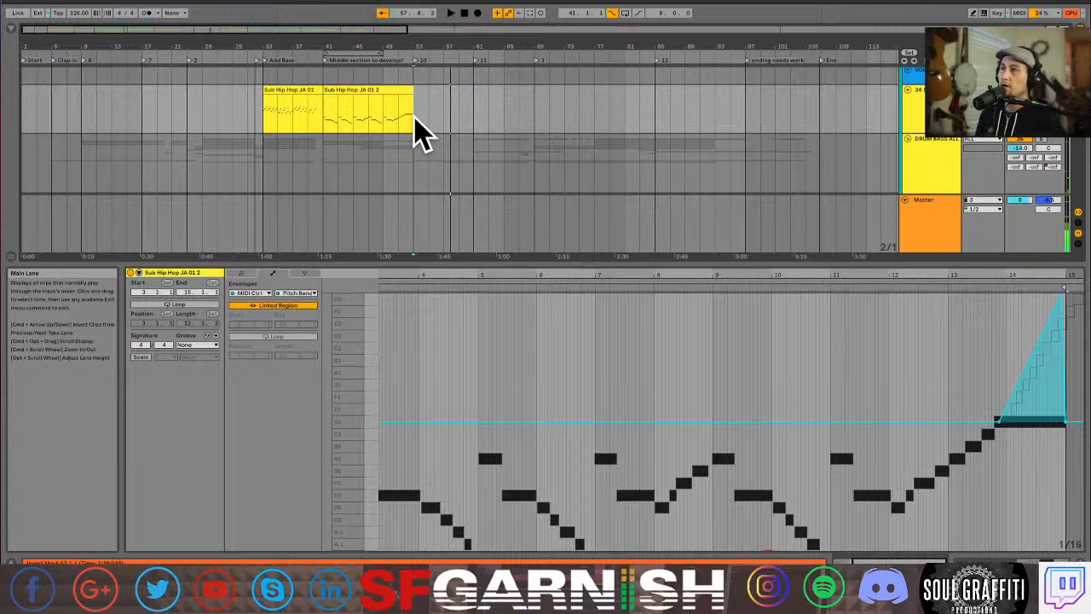
{"action": "scroll", "coordinate": [422, 132], "scroll_direction": "down", "scroll_amount": 3}
{"action": "scroll", "coordinate": [422, 144], "scroll_direction": "down", "scroll_amount": 5}
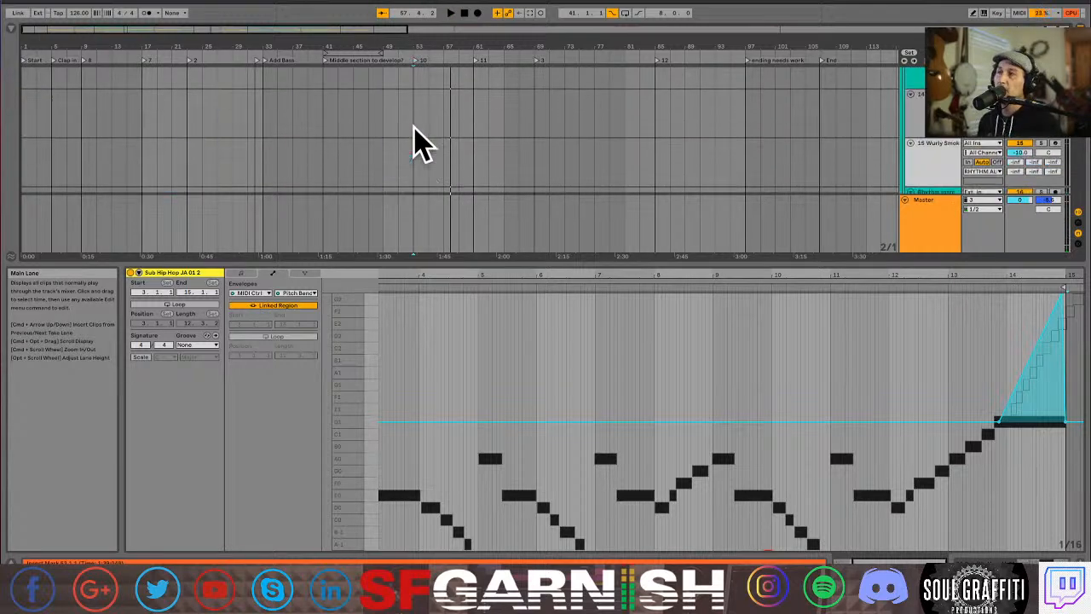
{"action": "scroll", "coordinate": [422, 144], "scroll_direction": "down", "scroll_amount": 5}
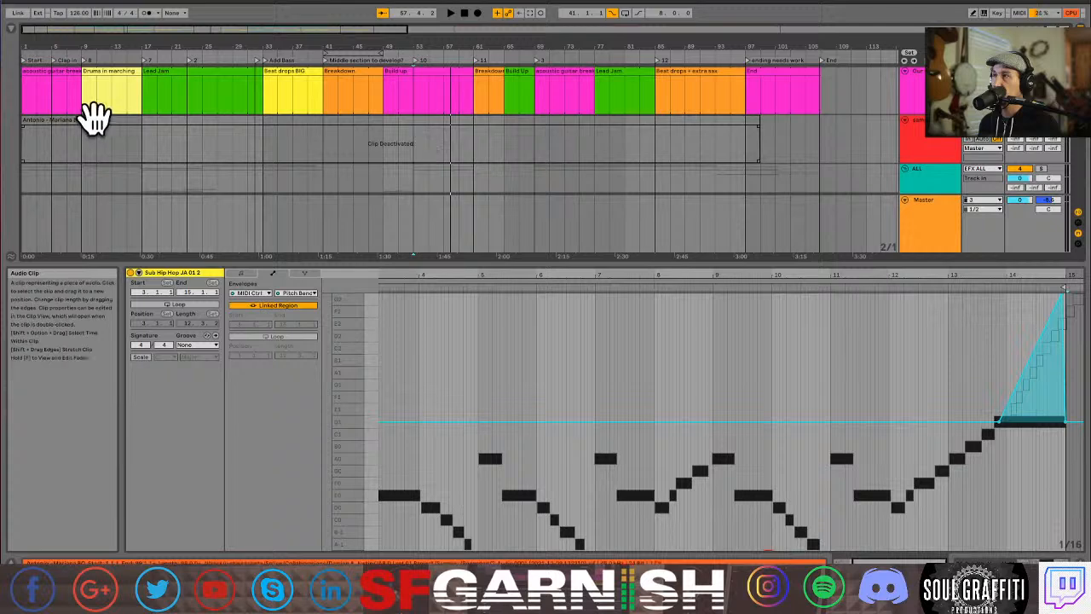
{"action": "left_click", "coordinate": [94, 120]}
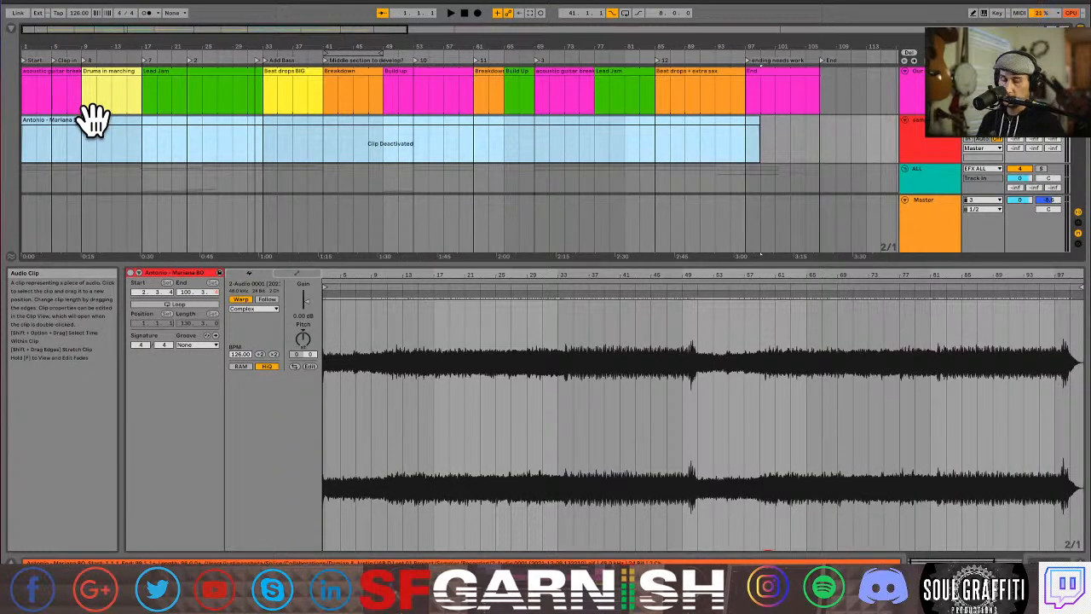
{"action": "key", "text": "0"}
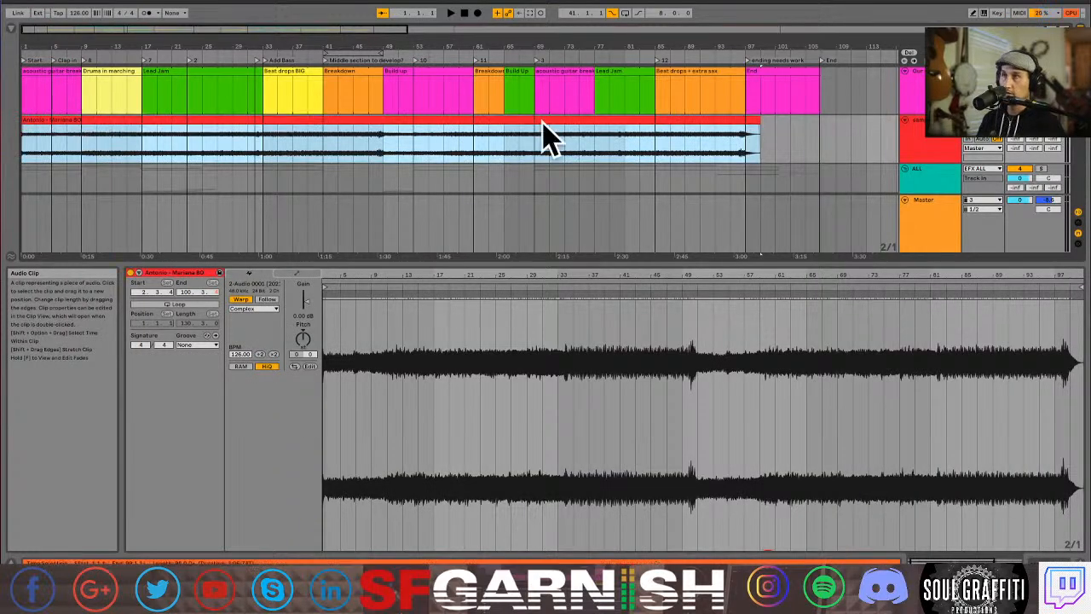
{"action": "left_click", "coordinate": [1045, 121]}
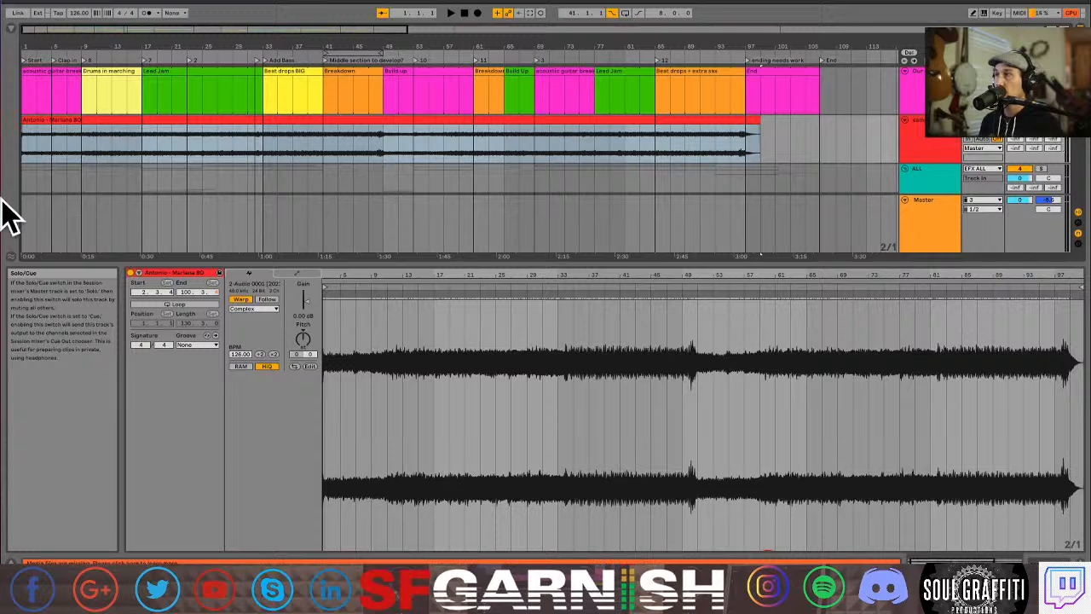
Play the reference audio clip from bar 1 to hear its opening.
{"action": "left_click", "coordinate": [24, 149]}
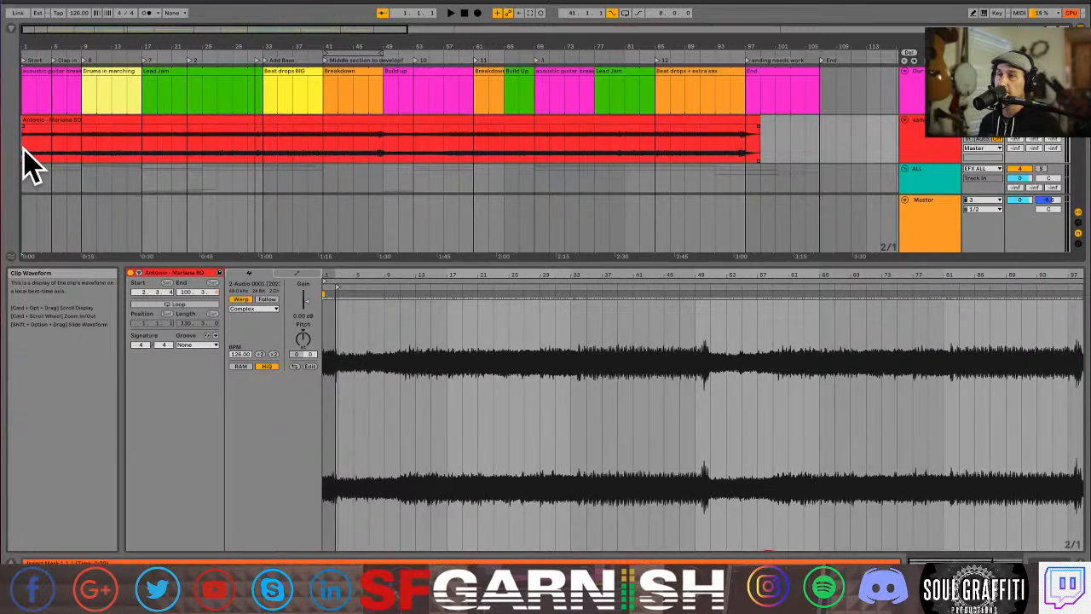
{"action": "key", "text": "space"}
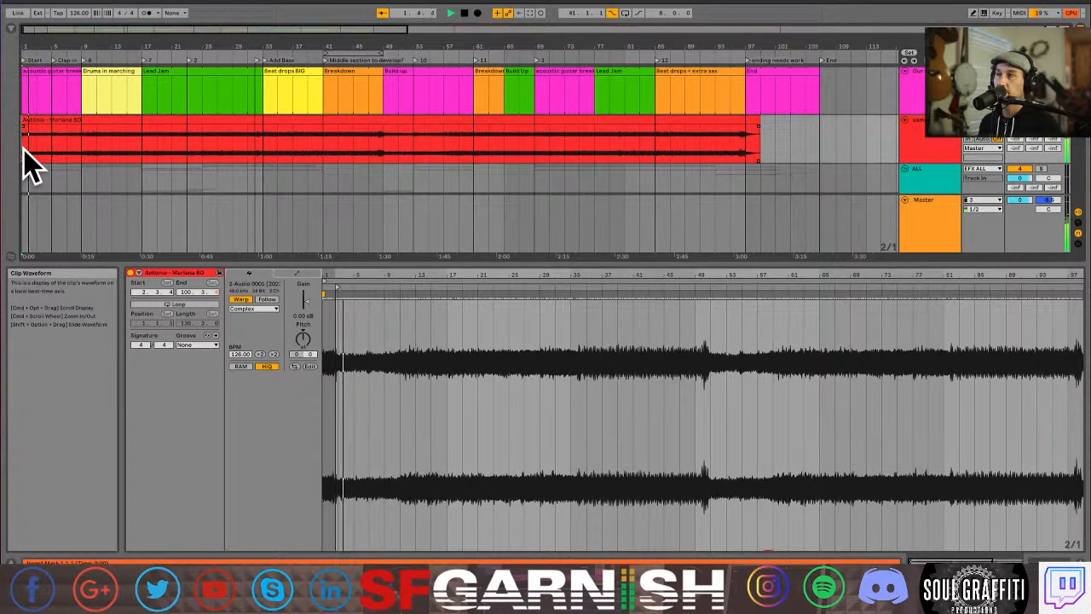
{"action": "key", "text": "space"}
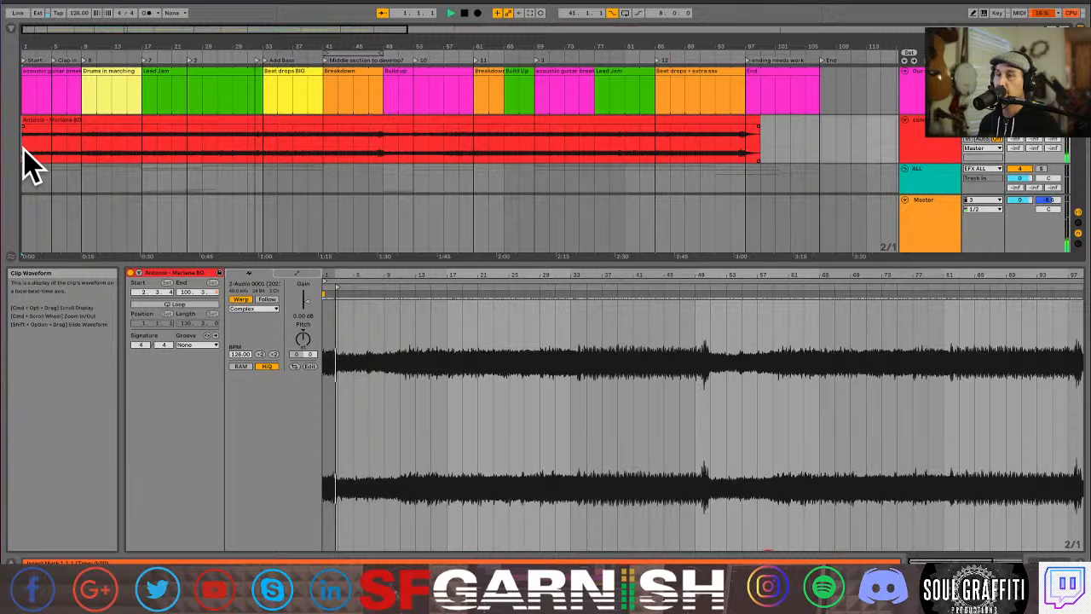
{"action": "key", "text": "space"}
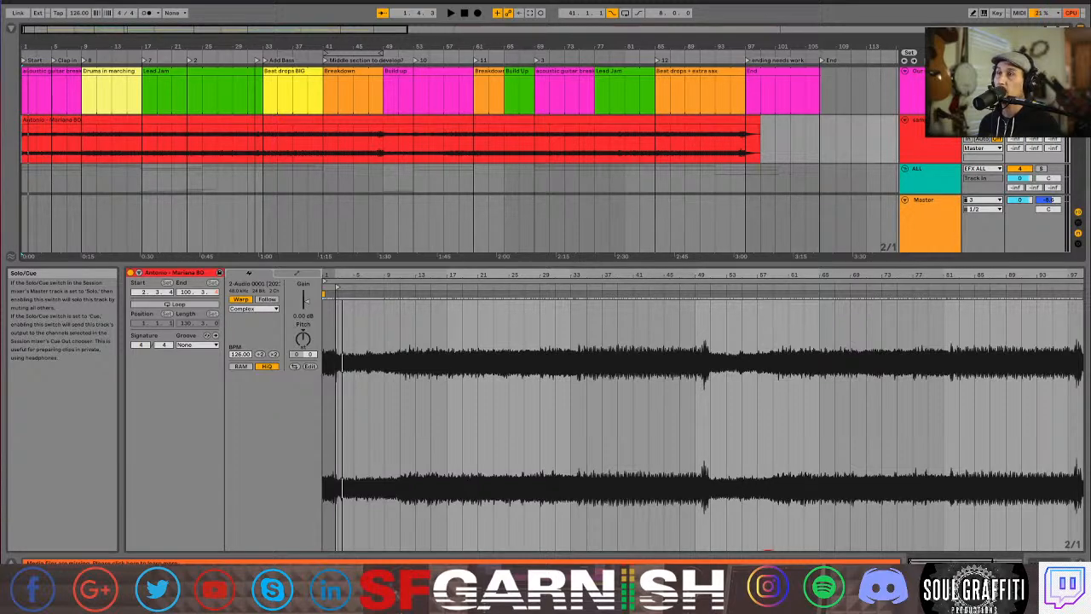
Switch to Splice in the browser and search its Sounds library for "big house hit".
{"action": "left_click_drag", "start_coordinate": [917, 0], "coordinate": [998, 12]}
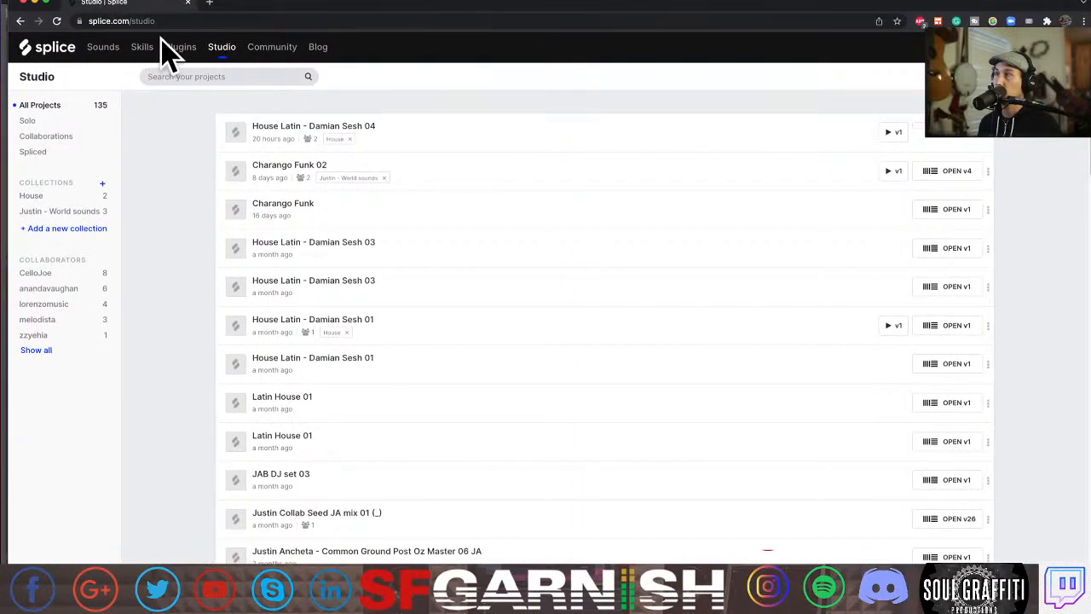
{"action": "left_click", "coordinate": [104, 51]}
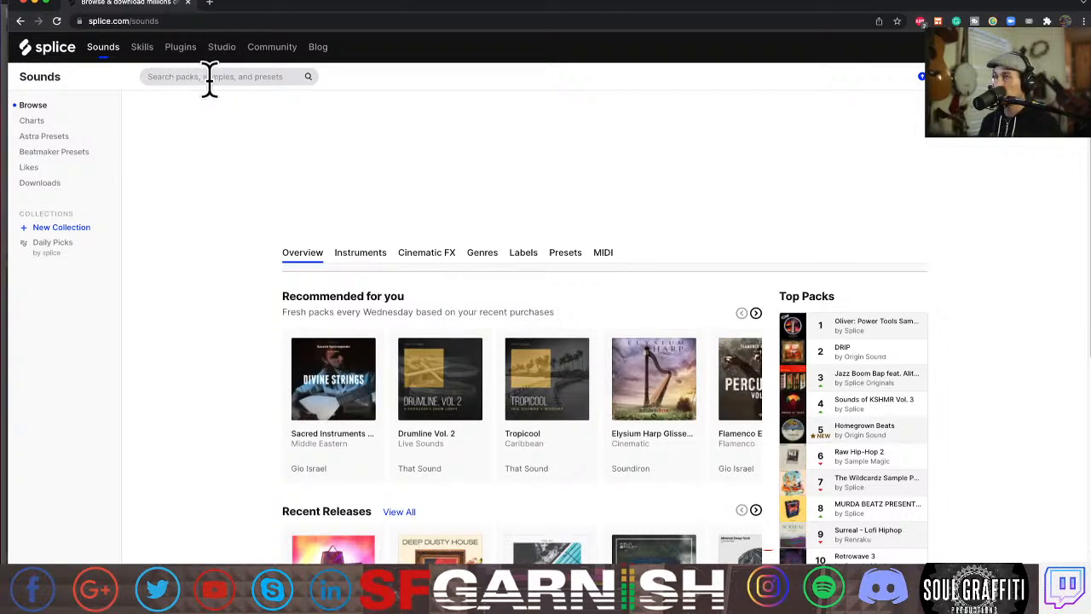
{"action": "left_click", "coordinate": [304, 76]}
{"action": "type", "text": "big house"}
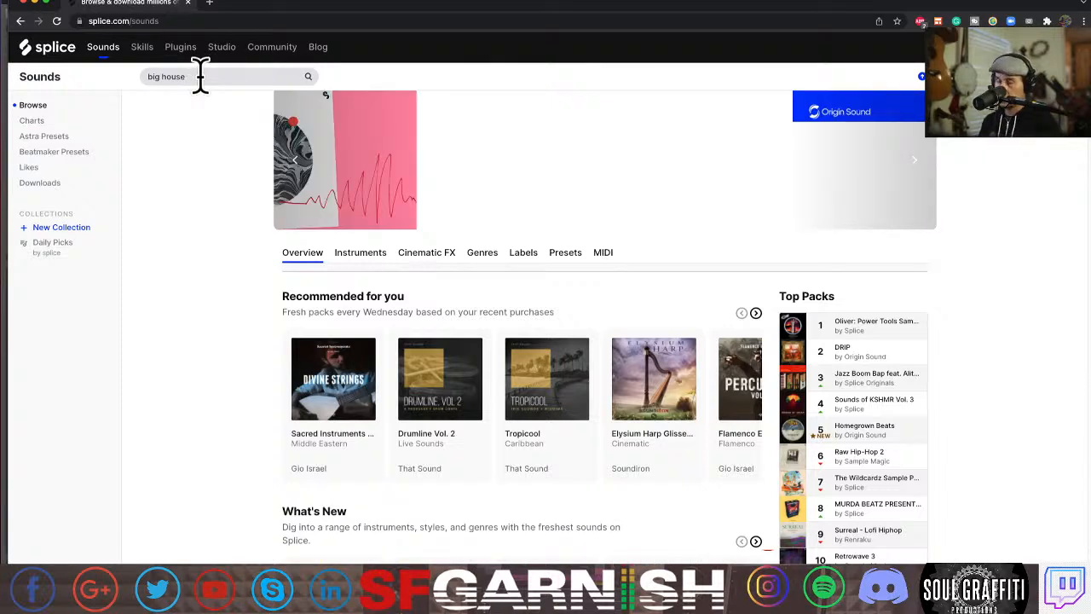
{"action": "type", "text": " hit"}
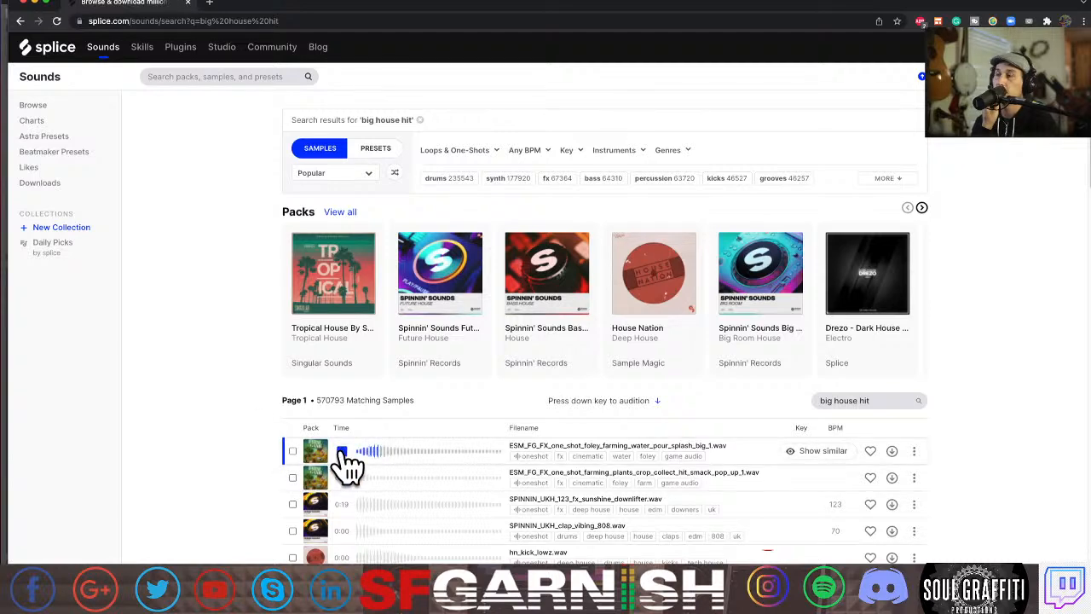
Audition the big house hit results, including SPINNIN_UKH_fx_sunshine_rev_909_crash.wav, Reverse_Cymbal.wav and hn_clap_taunte.wav.
{"action": "scroll", "coordinate": [347, 464], "scroll_direction": "down", "scroll_amount": 4}
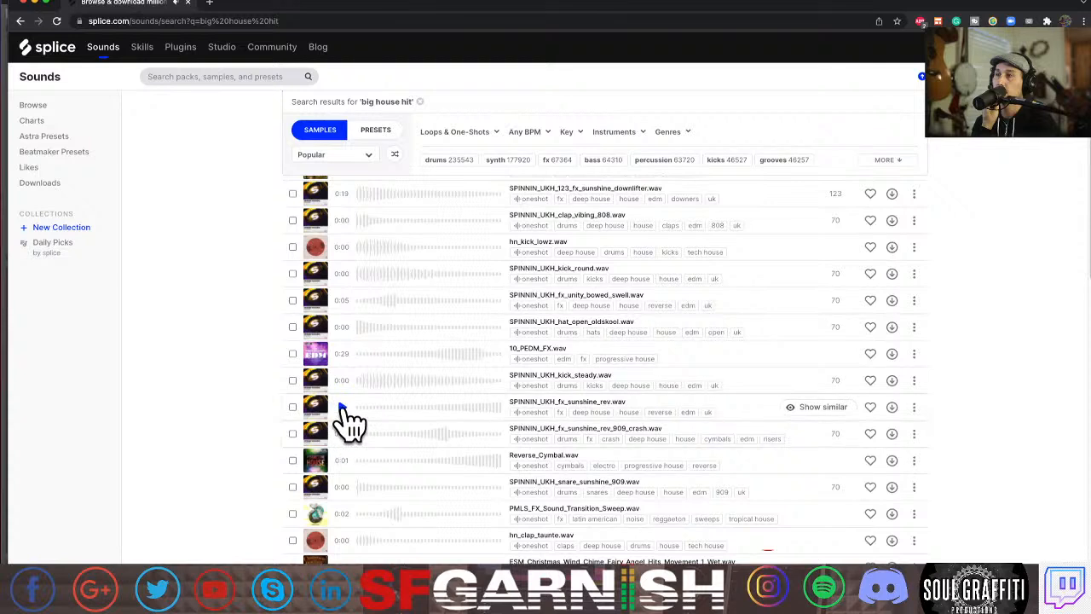
{"action": "left_click", "coordinate": [341, 433]}
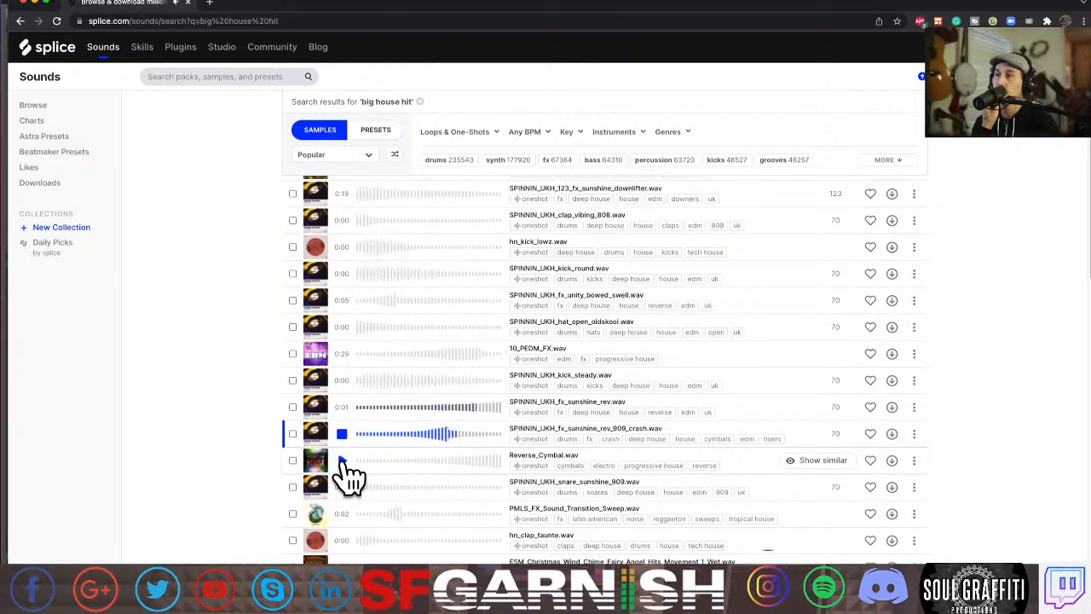
{"action": "left_click", "coordinate": [341, 461]}
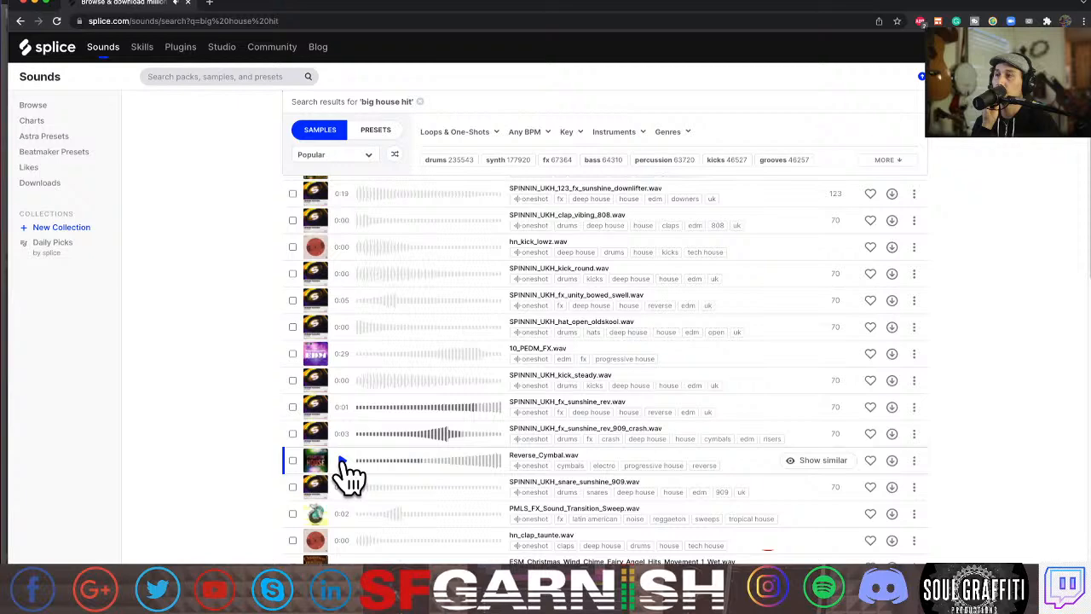
{"action": "left_click", "coordinate": [341, 546]}
{"action": "scroll", "coordinate": [345, 550], "scroll_direction": "down", "scroll_amount": 3}
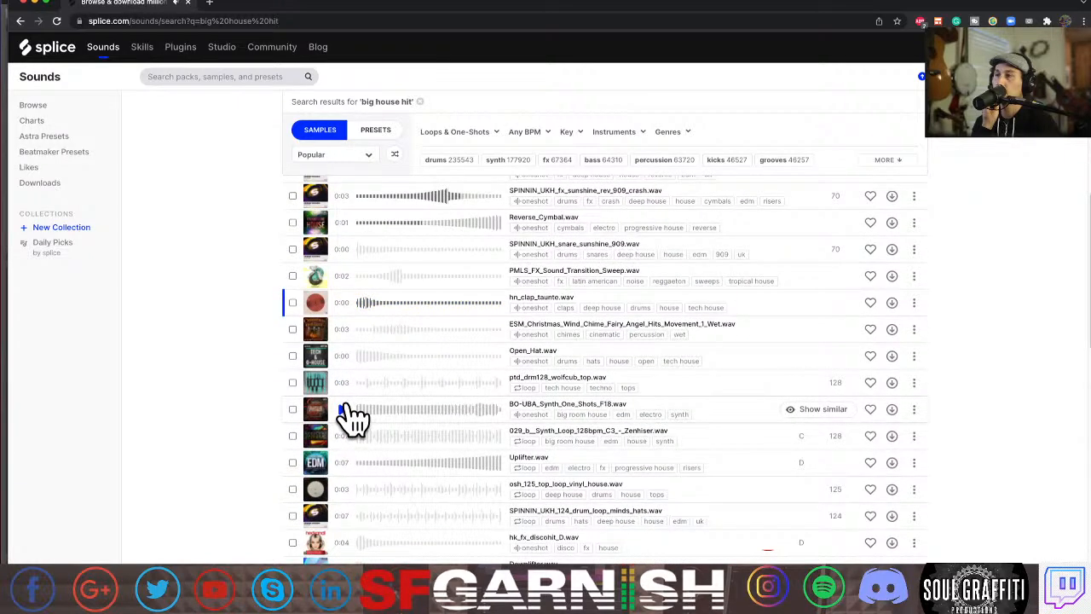
Search the Sounds library for "big drop" and select the sample OLIVER_fx_misc_sub_drop_long_F.wav in the results.
{"action": "scroll", "coordinate": [354, 417], "scroll_direction": "up", "scroll_amount": 5}
{"action": "left_click", "coordinate": [230, 75]}
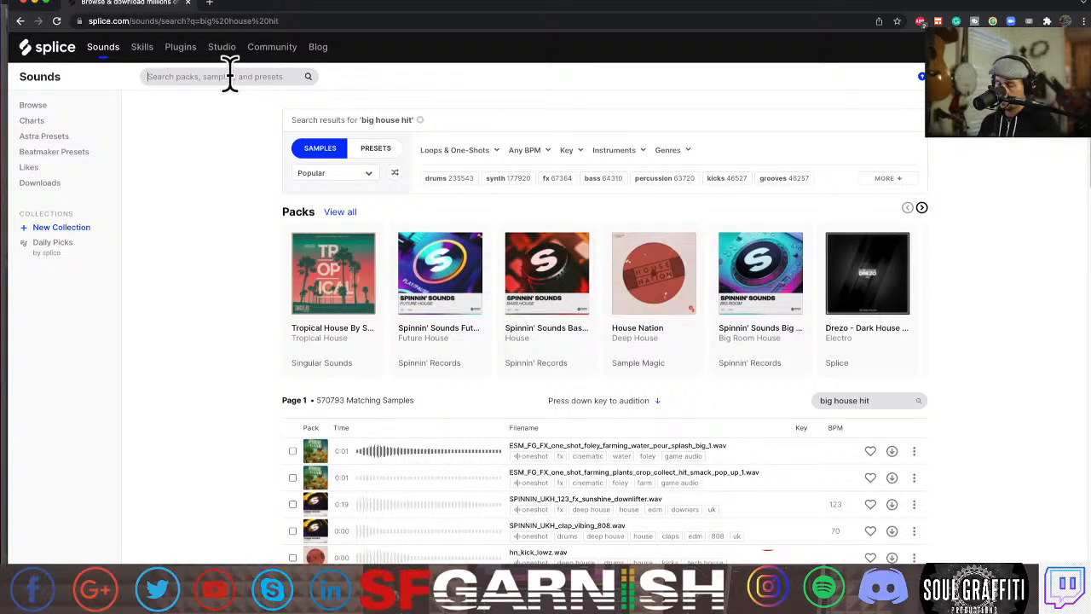
{"action": "type", "text": "big drop"}
{"action": "key", "text": "Return"}
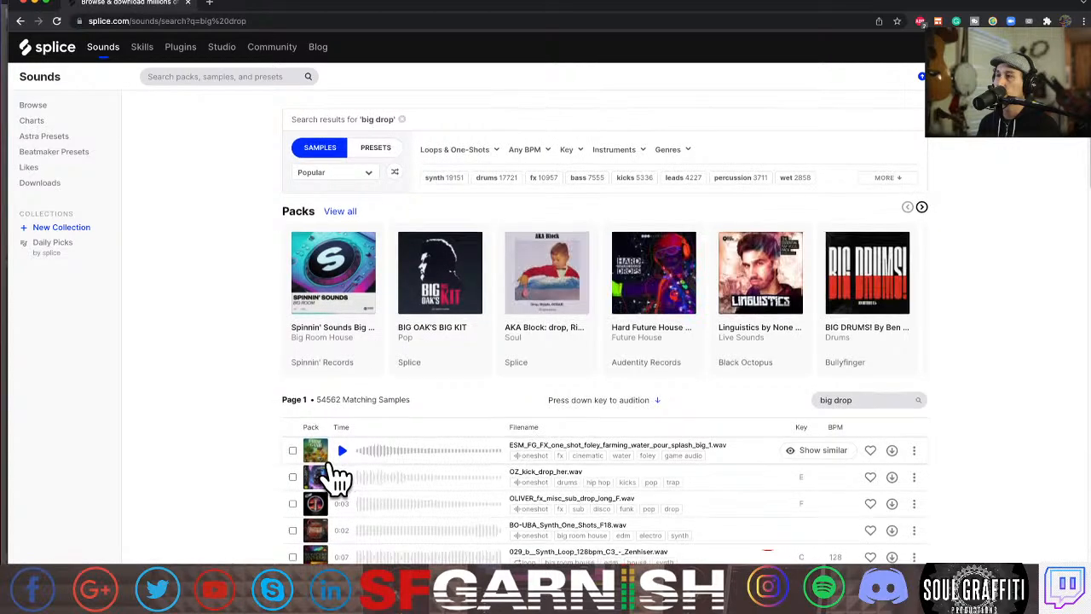
{"action": "scroll", "coordinate": [339, 479], "scroll_direction": "down", "scroll_amount": 1}
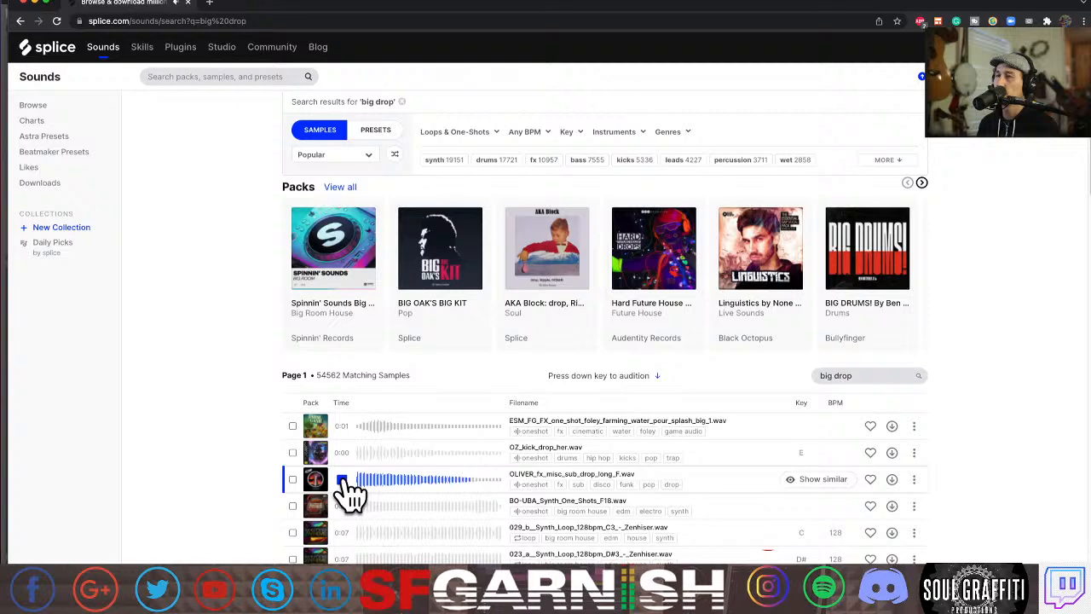
{"action": "left_click", "coordinate": [292, 479]}
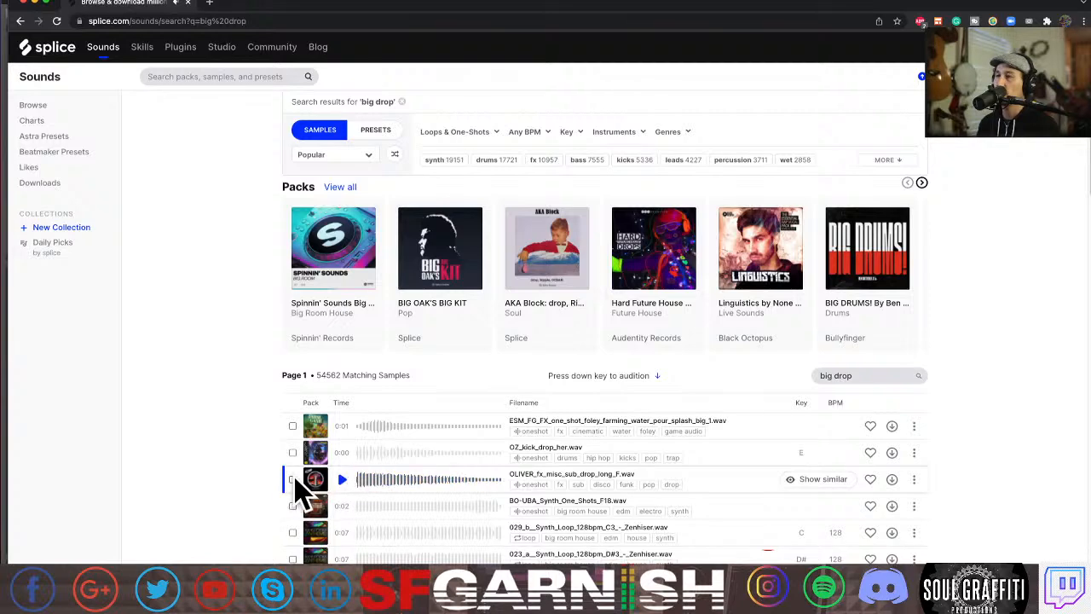
{"action": "scroll", "coordinate": [260, 505], "scroll_direction": "down", "scroll_amount": 1}
{"action": "scroll", "coordinate": [256, 503], "scroll_direction": "down", "scroll_amount": 5}
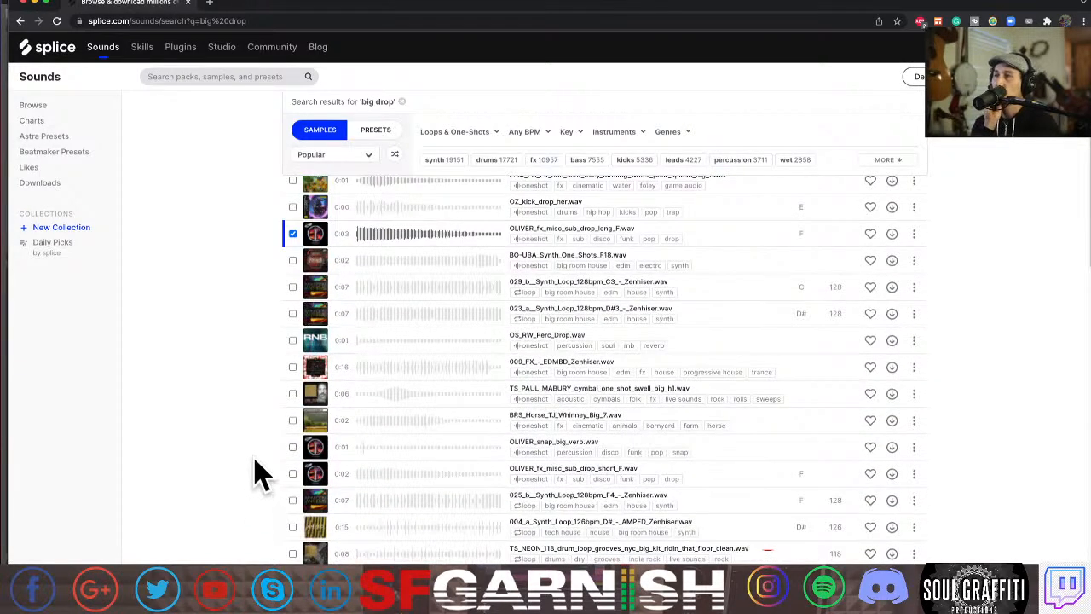
{"action": "scroll", "coordinate": [258, 486], "scroll_direction": "up", "scroll_amount": 2}
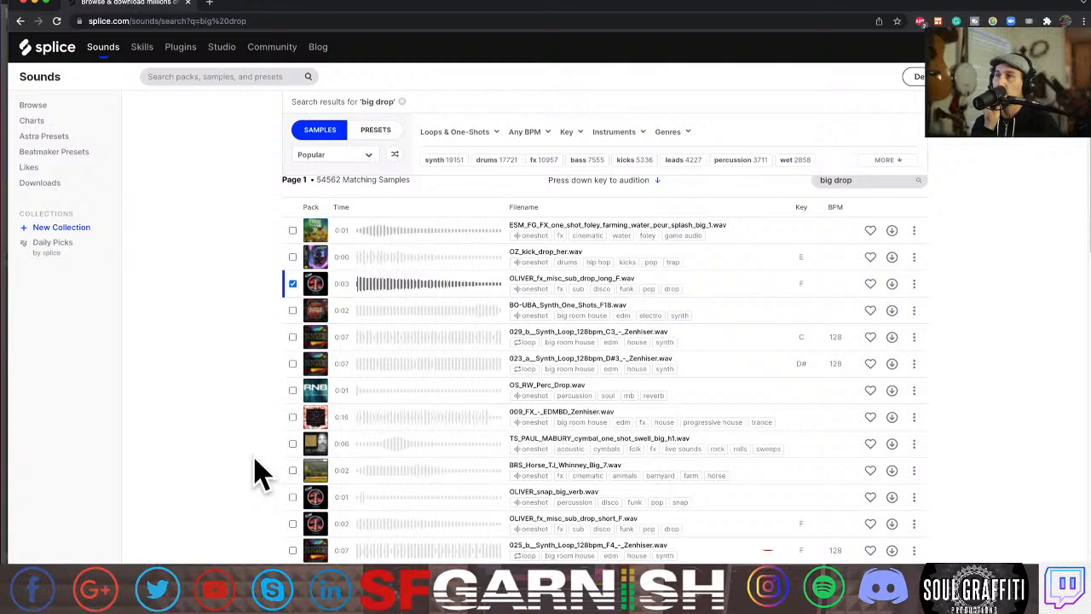
Download OLIVER_fx_misc_sub_drop_long_F.wav, audition the lower big drop results, and download BRS_Horse_TJ_Whinney_Big_7.wav.
{"action": "left_click", "coordinate": [891, 284]}
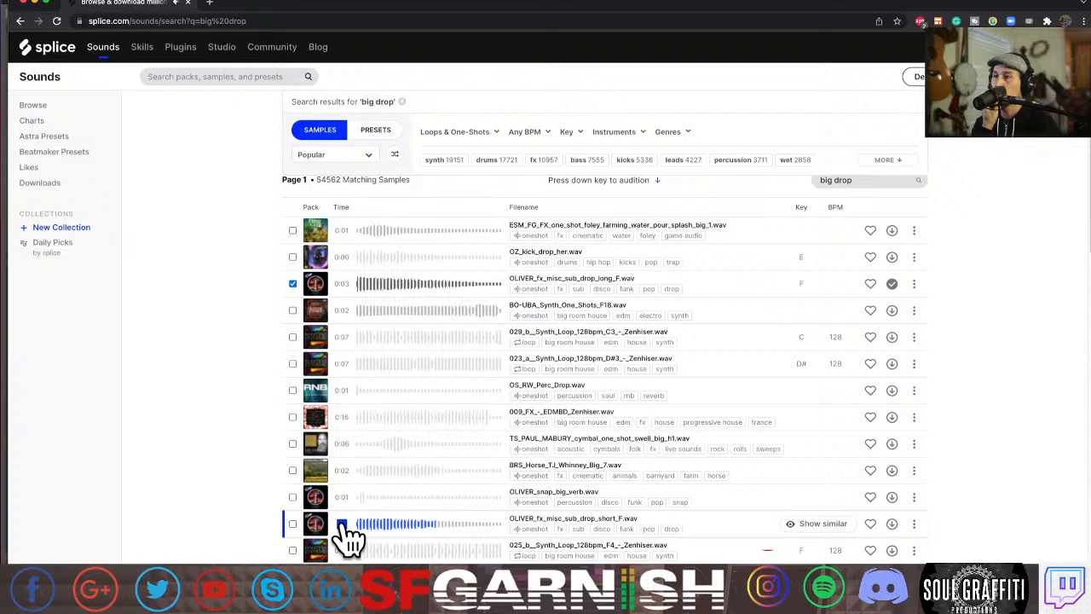
{"action": "left_click", "coordinate": [344, 499]}
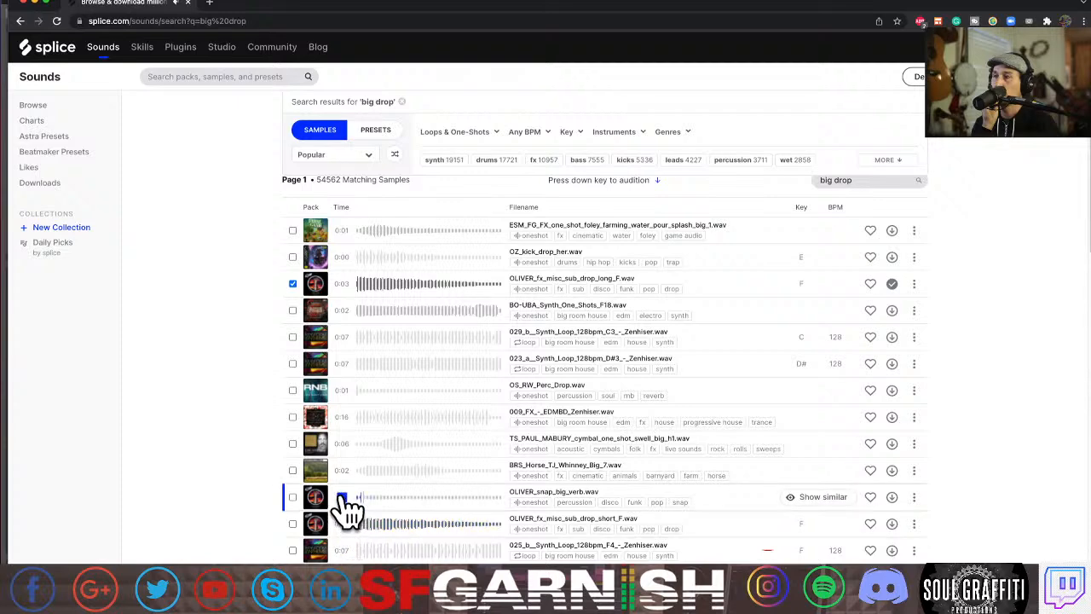
{"action": "left_click", "coordinate": [343, 473]}
{"action": "left_click", "coordinate": [342, 445]}
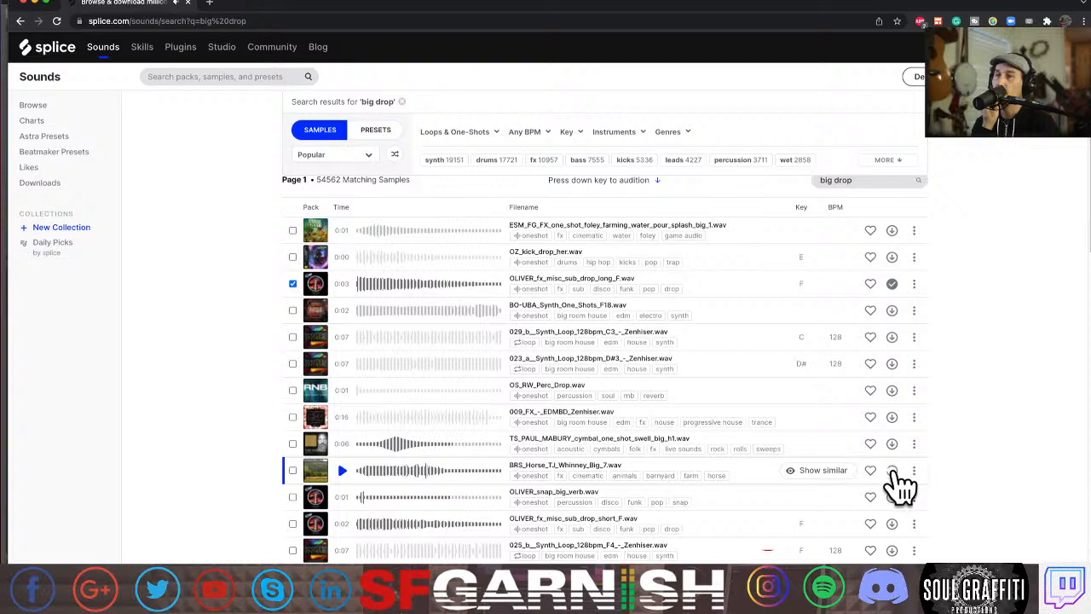
{"action": "left_click", "coordinate": [891, 471]}
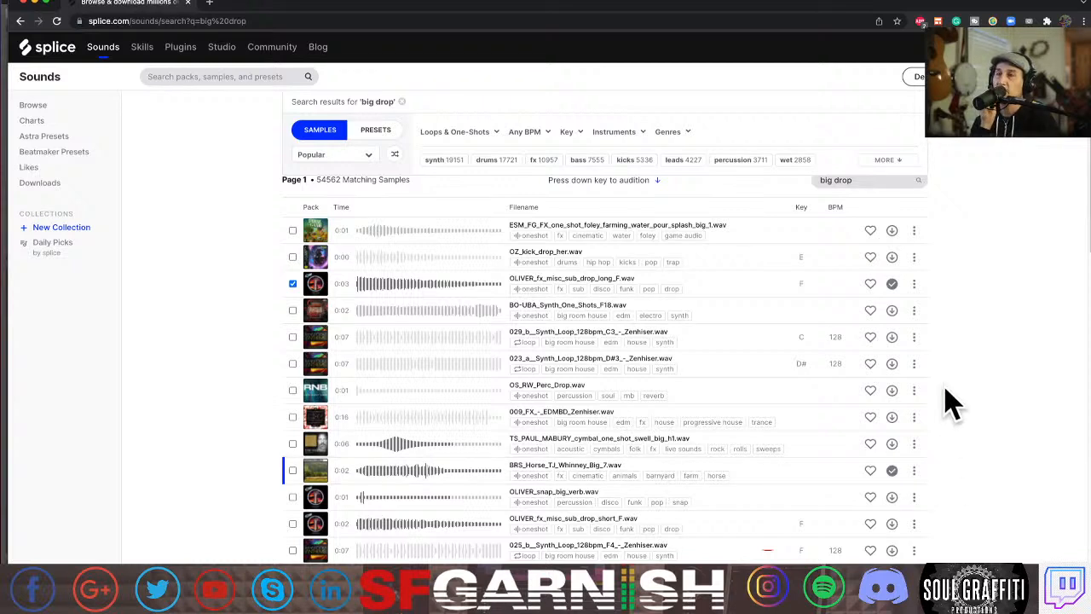
Check the additional options for OLIVER_fx_misc_sub_drop_long_F.wav and download the sample again.
{"action": "left_click", "coordinate": [914, 284]}
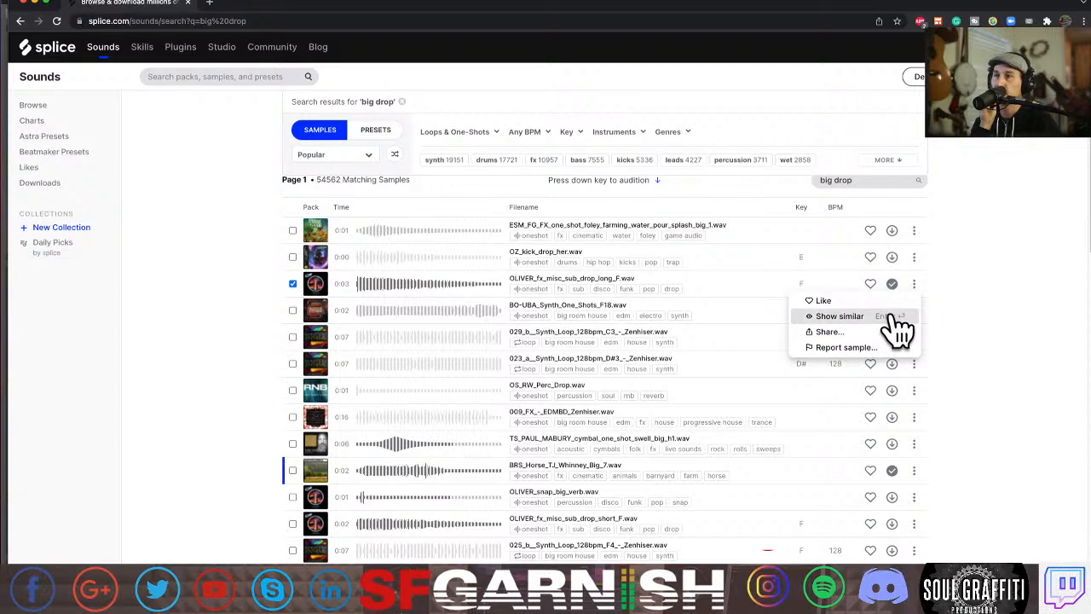
{"action": "left_click", "coordinate": [915, 285]}
{"action": "right_click", "coordinate": [915, 280]}
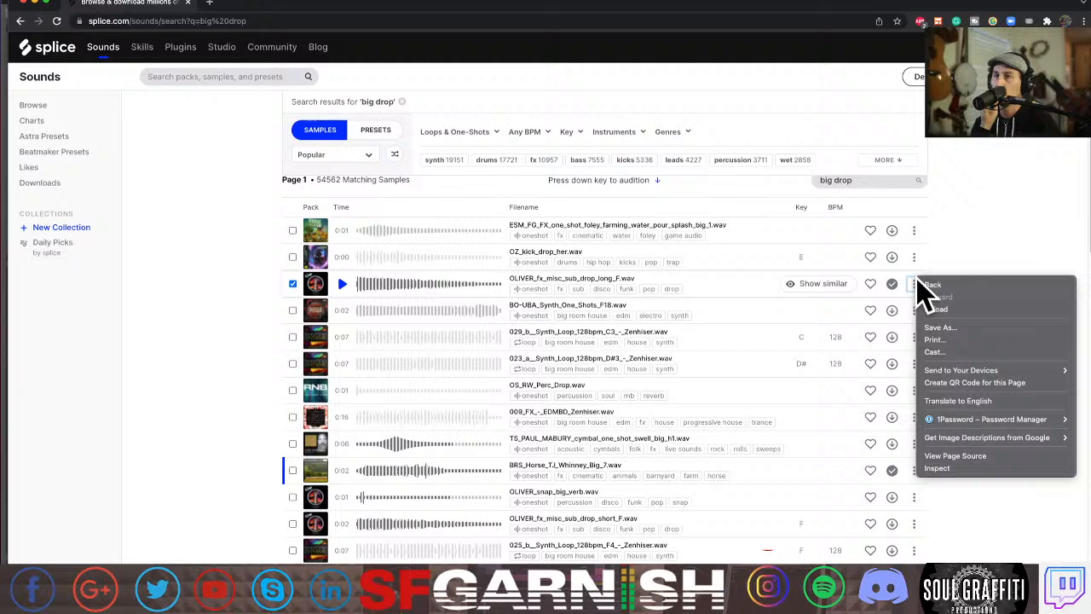
{"action": "left_click", "coordinate": [967, 268]}
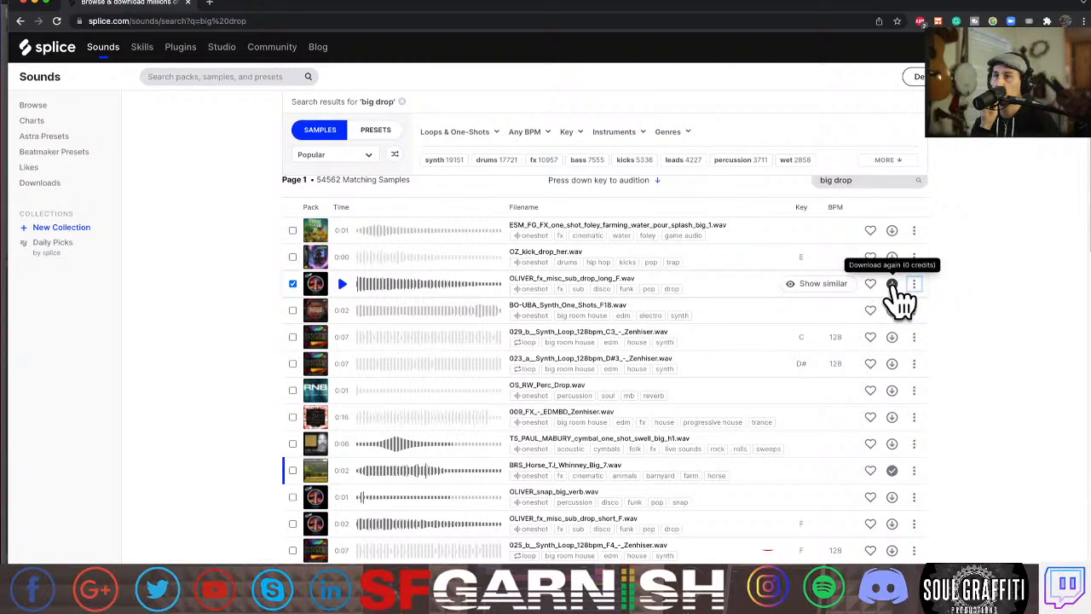
{"action": "left_click", "coordinate": [892, 283]}
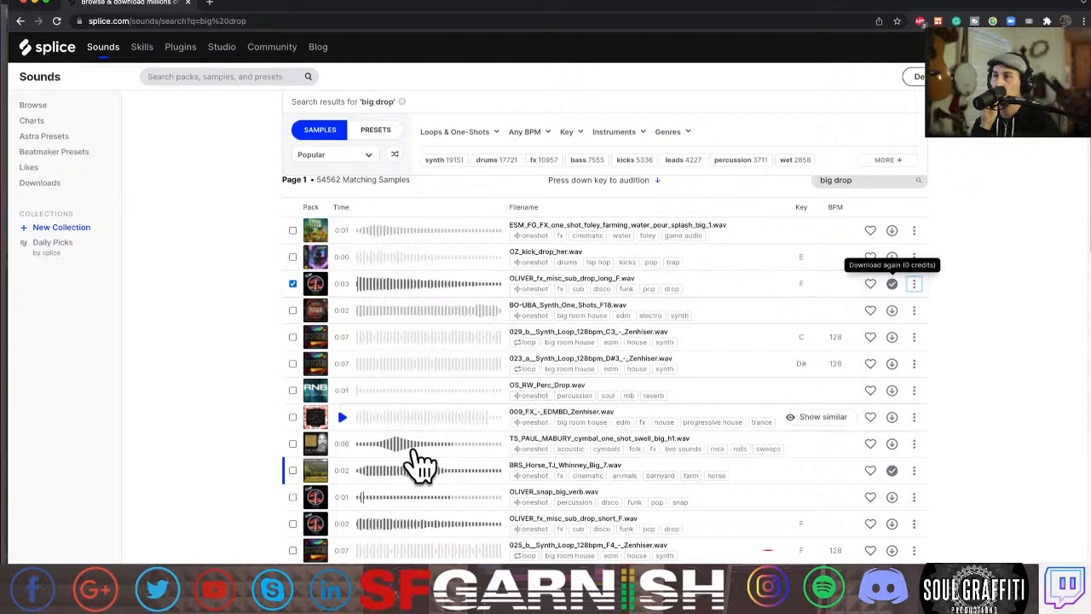
Audition further big drop results, including OLIVER_fx_misc_sub_drop_short_F.wav, 025_b_Synth_Loop_128bpm_F4_-_Zenhiser.wav and 004_a_Synth_Loop_126bpm_D#_-_AMPED_Zenhiser.wav.
{"action": "scroll", "coordinate": [371, 512], "scroll_direction": "down", "scroll_amount": 1}
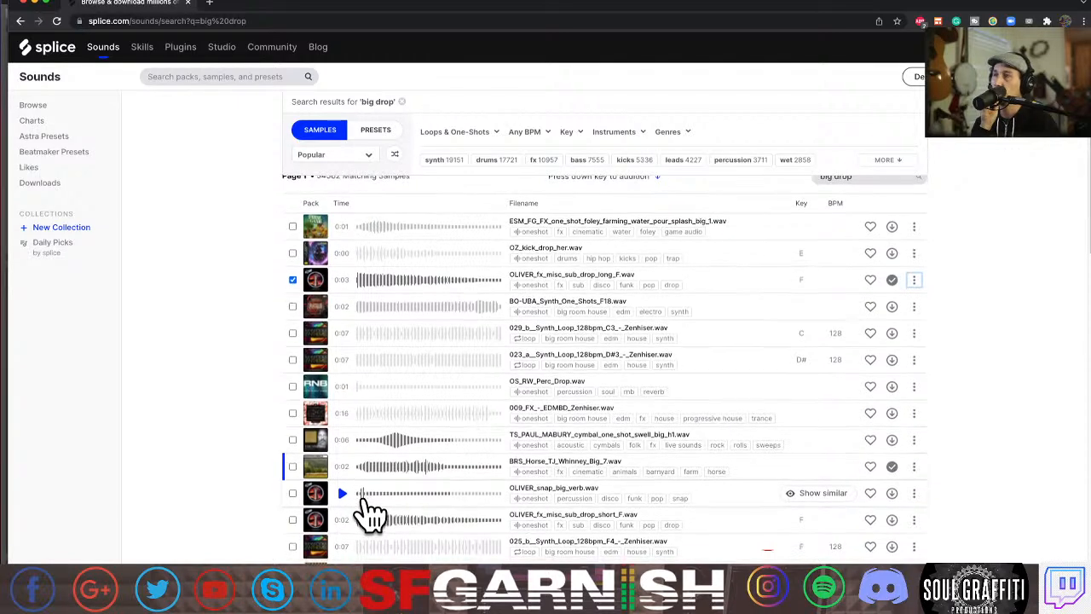
{"action": "scroll", "coordinate": [392, 514], "scroll_direction": "down", "scroll_amount": 1}
{"action": "scroll", "coordinate": [395, 514], "scroll_direction": "down", "scroll_amount": 2}
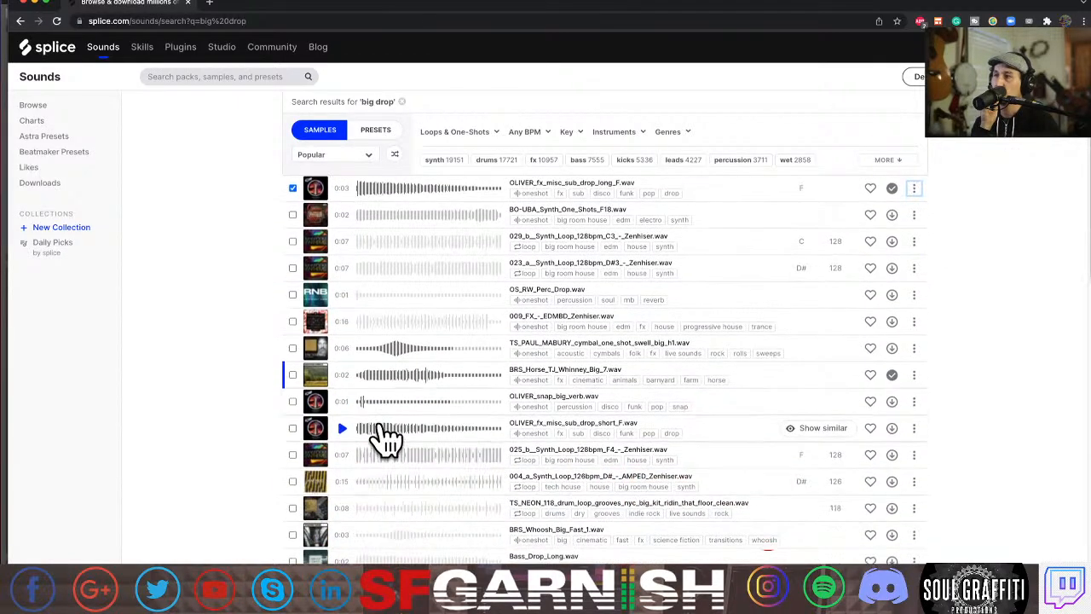
{"action": "left_click", "coordinate": [342, 427]}
{"action": "left_click", "coordinate": [344, 453]}
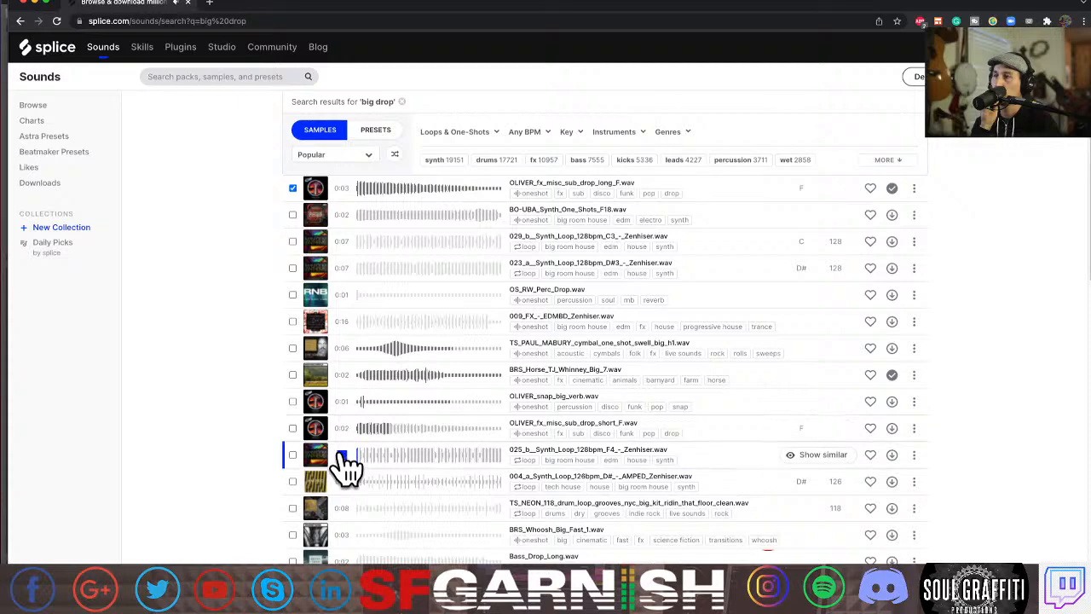
{"action": "left_click", "coordinate": [344, 481]}
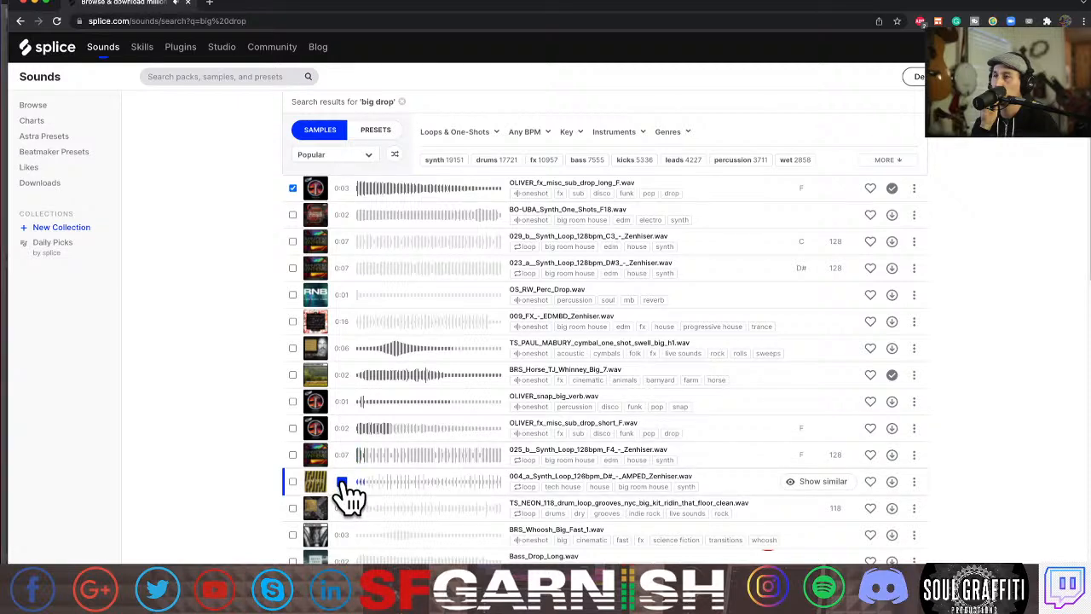
{"action": "scroll", "coordinate": [349, 499], "scroll_direction": "down", "scroll_amount": 10}
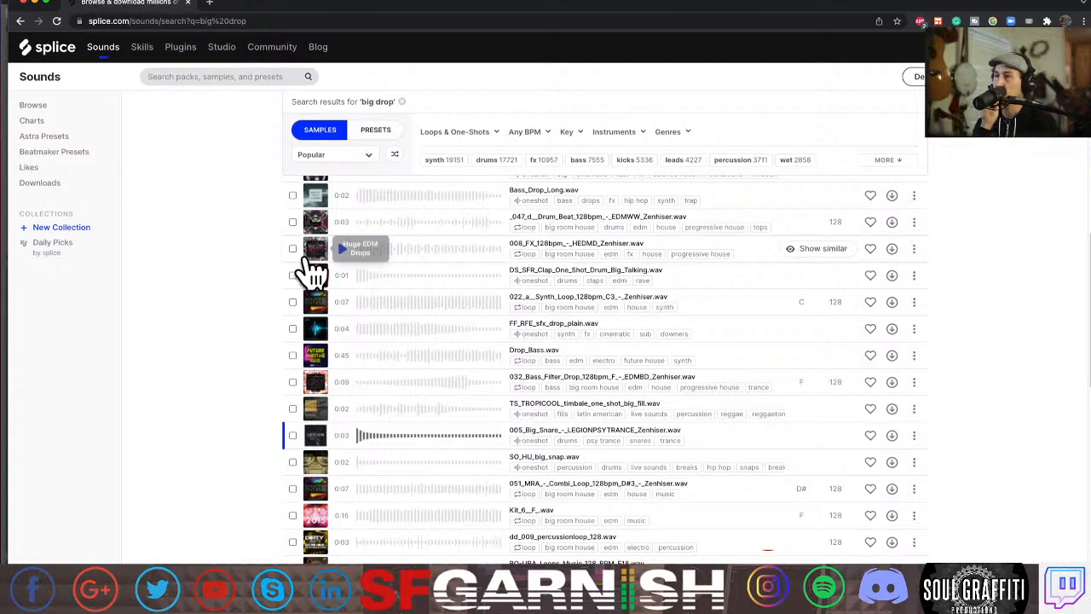
Search the Sounds library for "big kick" and audition the samples from hn_kick_lowz.wav through OLIVER_kick_retro_mixready_vintage_beater.wav.
{"action": "left_click", "coordinate": [199, 76]}
{"action": "type", "text": "big kick"}
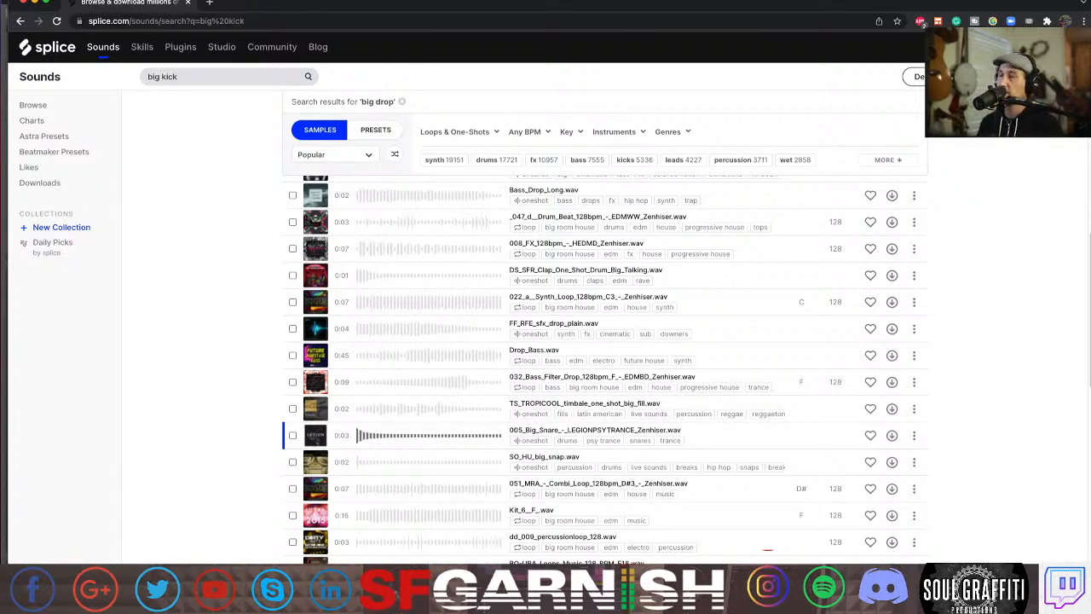
{"action": "key", "text": "Return"}
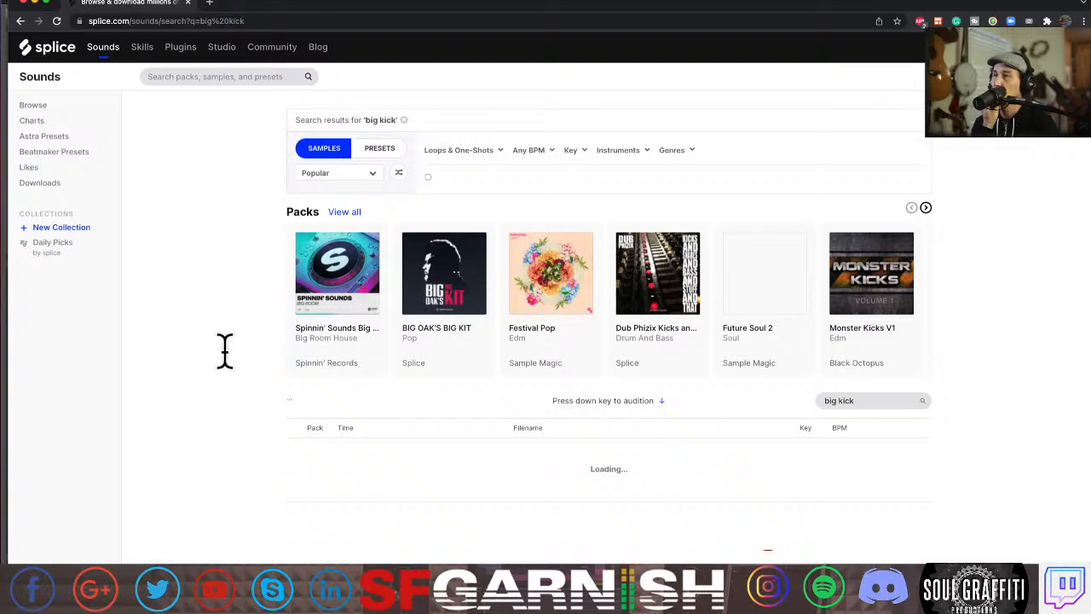
{"action": "scroll", "coordinate": [265, 471], "scroll_direction": "down", "scroll_amount": 5}
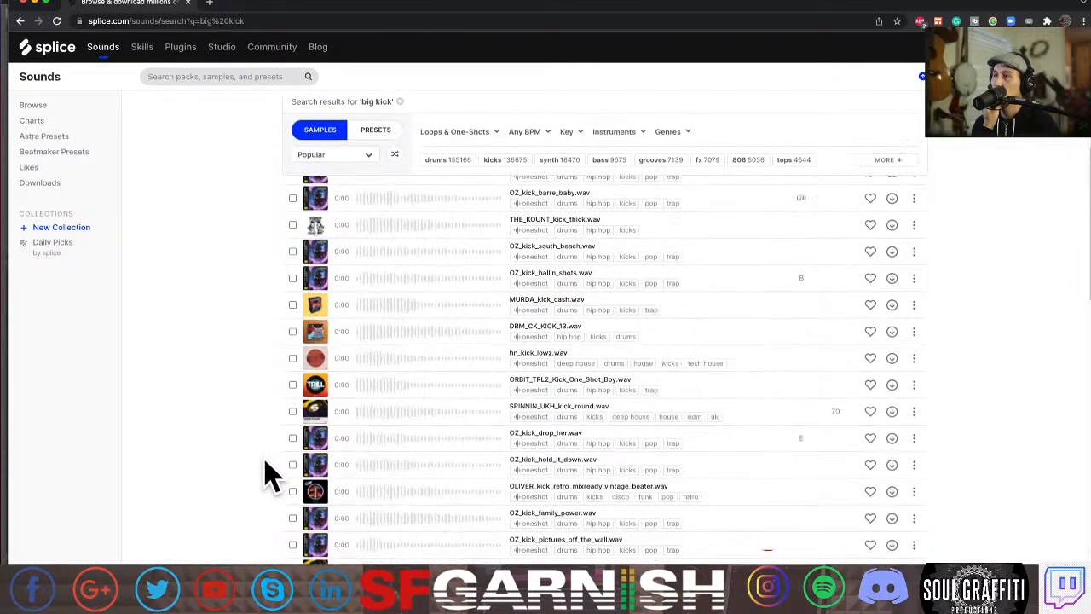
{"action": "left_click", "coordinate": [343, 358]}
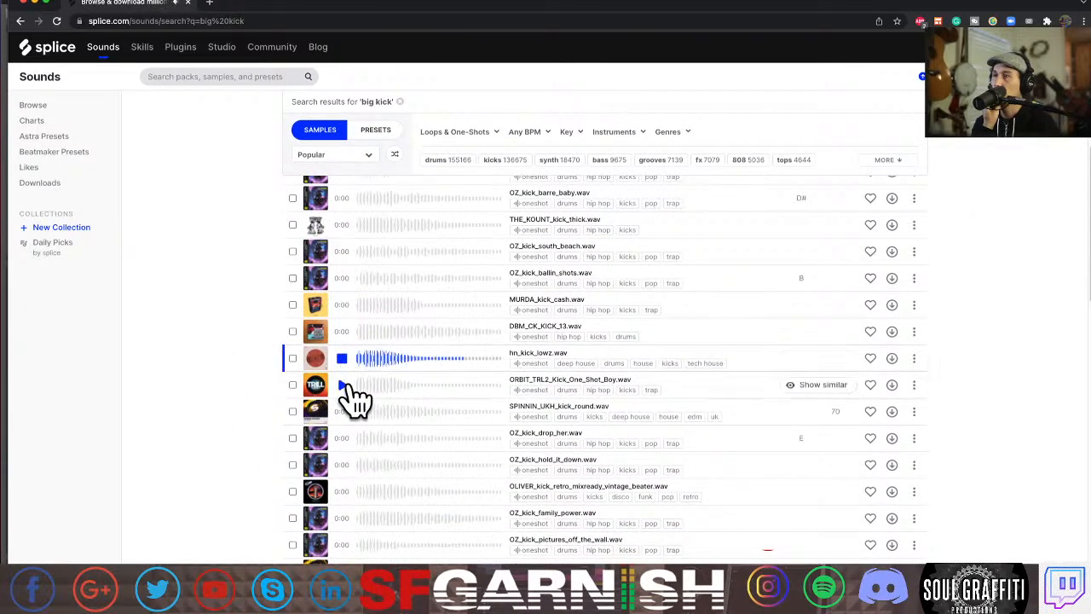
{"action": "left_click", "coordinate": [343, 384]}
{"action": "left_click", "coordinate": [342, 411]}
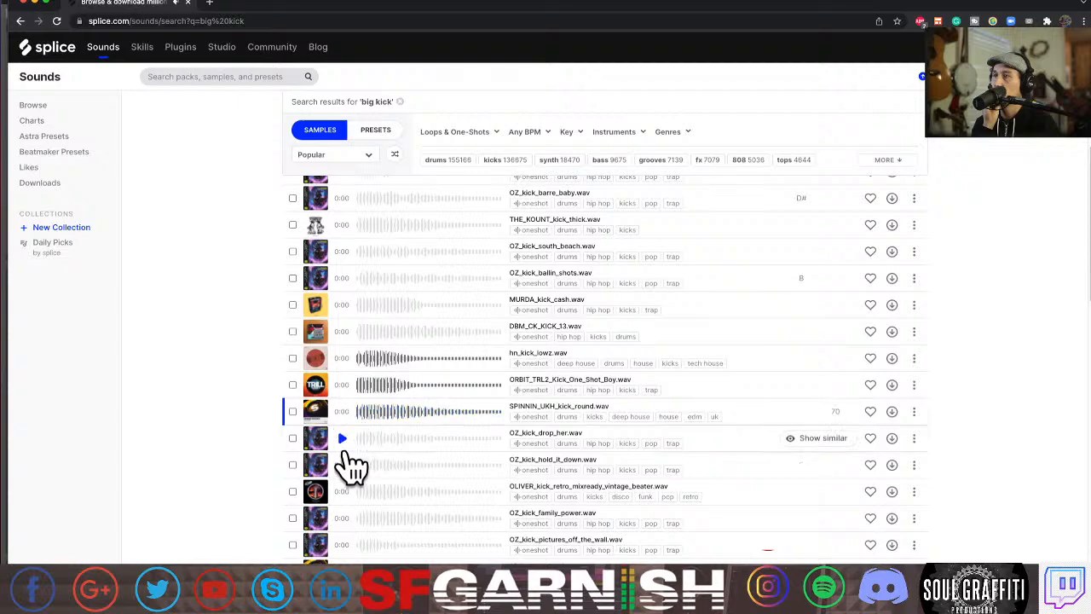
{"action": "left_click", "coordinate": [342, 437]}
{"action": "left_click", "coordinate": [342, 464]}
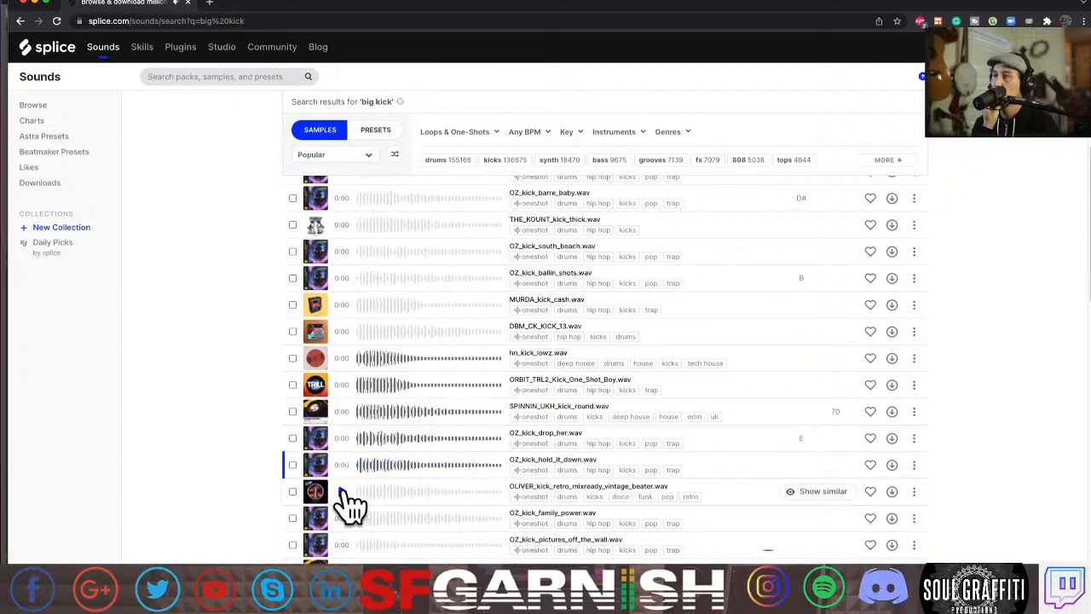
{"action": "left_click", "coordinate": [341, 491]}
Audition the next big kick results, from OZ_kick_family_power.wav through BRLY_ALVE_kick_lovely.wav.
{"action": "scroll", "coordinate": [343, 491], "scroll_direction": "down", "scroll_amount": 1}
{"action": "scroll", "coordinate": [343, 493], "scroll_direction": "down", "scroll_amount": 3}
{"action": "left_click", "coordinate": [342, 383]}
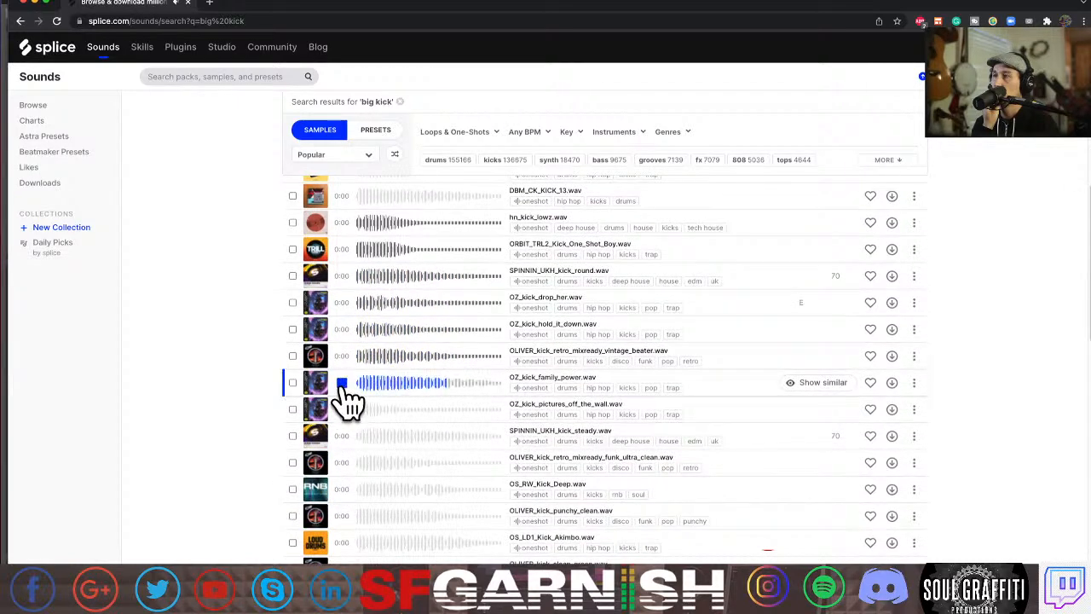
{"action": "left_click", "coordinate": [342, 411]}
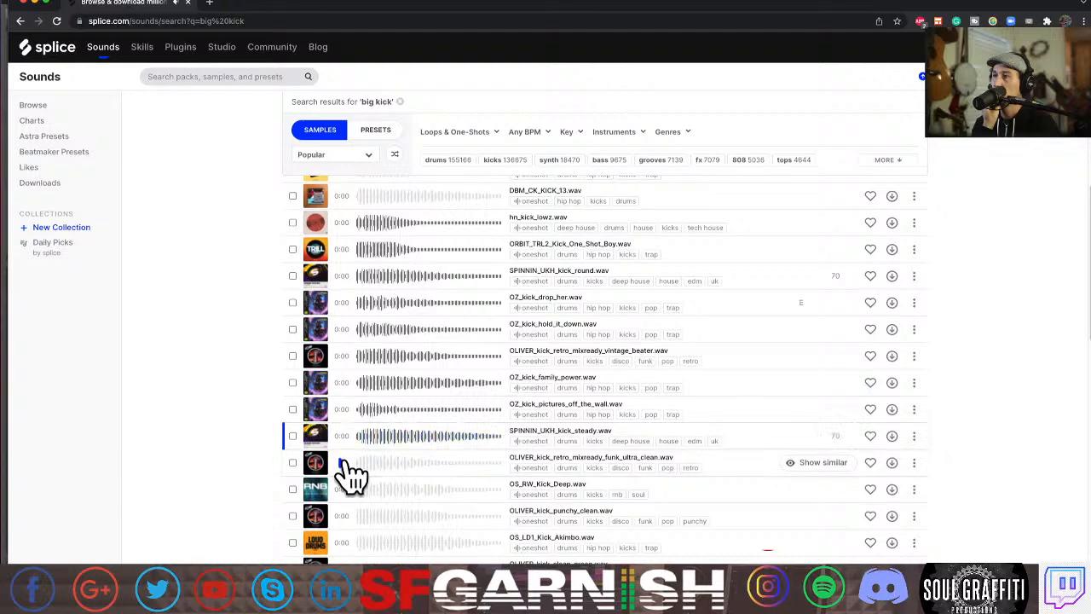
{"action": "left_click", "coordinate": [343, 465]}
{"action": "left_click", "coordinate": [346, 490]}
{"action": "left_click", "coordinate": [342, 516]}
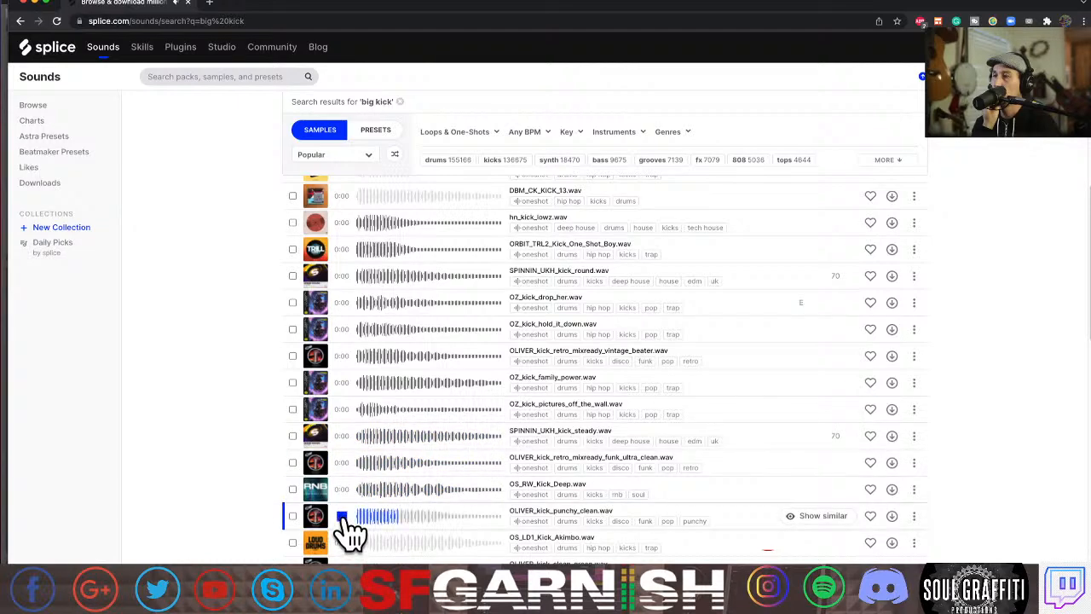
{"action": "scroll", "coordinate": [345, 520], "scroll_direction": "down", "scroll_amount": 2}
{"action": "left_click", "coordinate": [342, 475]}
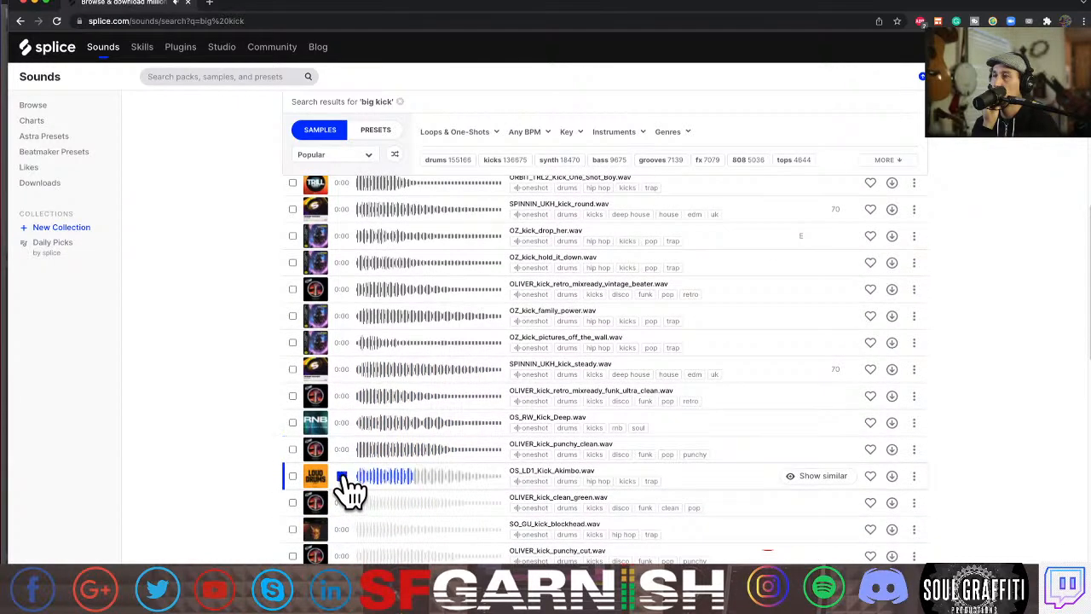
{"action": "left_click", "coordinate": [342, 503]}
{"action": "scroll", "coordinate": [348, 516], "scroll_direction": "down", "scroll_amount": 3}
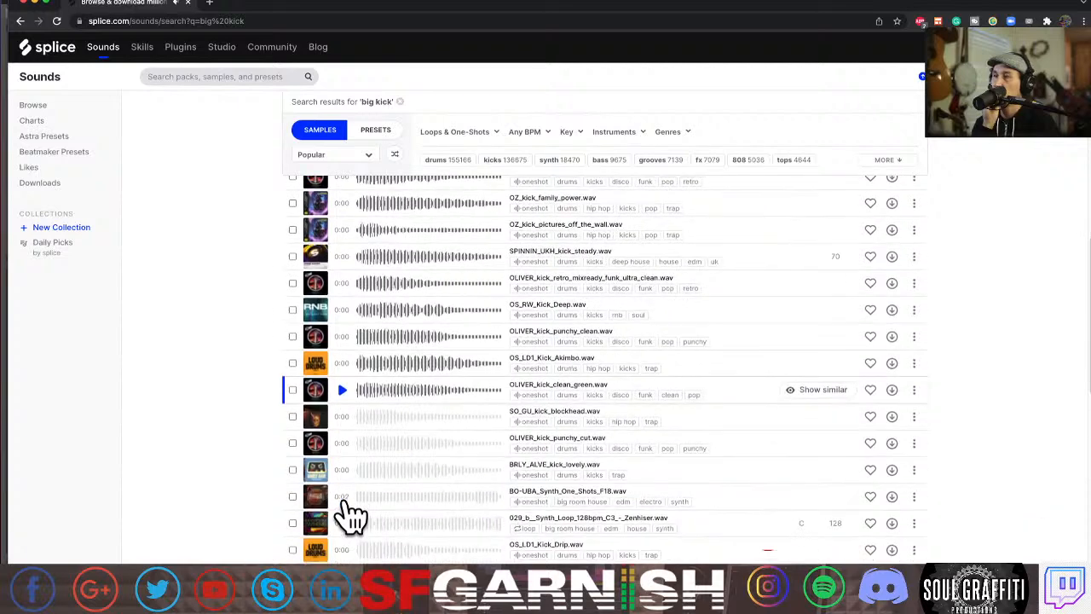
{"action": "left_click", "coordinate": [342, 418]}
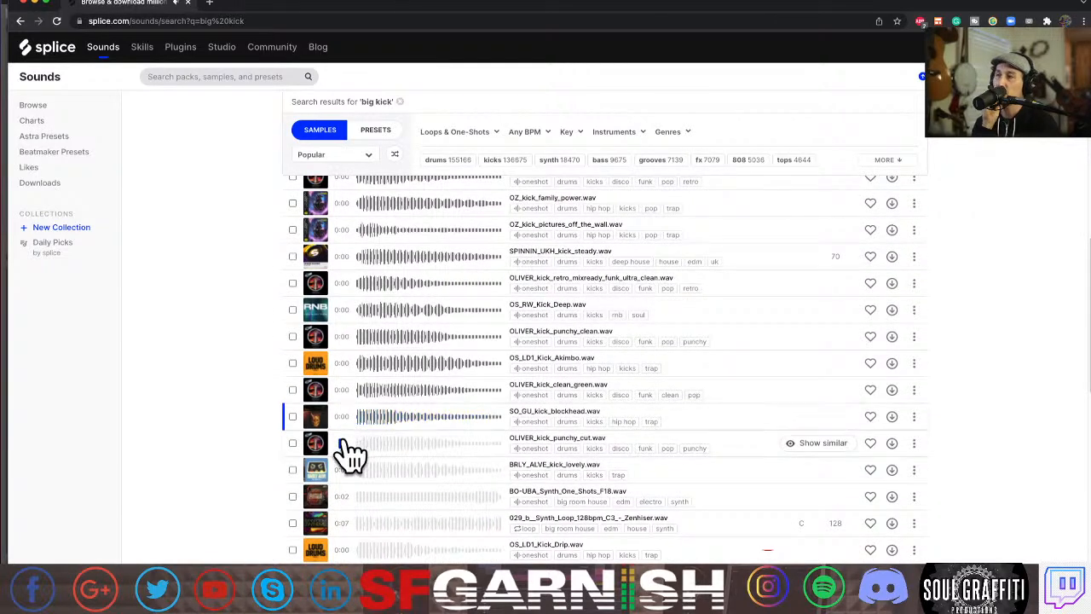
{"action": "left_click", "coordinate": [342, 444]}
{"action": "left_click", "coordinate": [342, 471]}
Audition the kick samples further down the results, between dhh3_kick_processed_knock.wav and MURDA_kick_deck.wav.
{"action": "scroll", "coordinate": [345, 477], "scroll_direction": "down", "scroll_amount": 10}
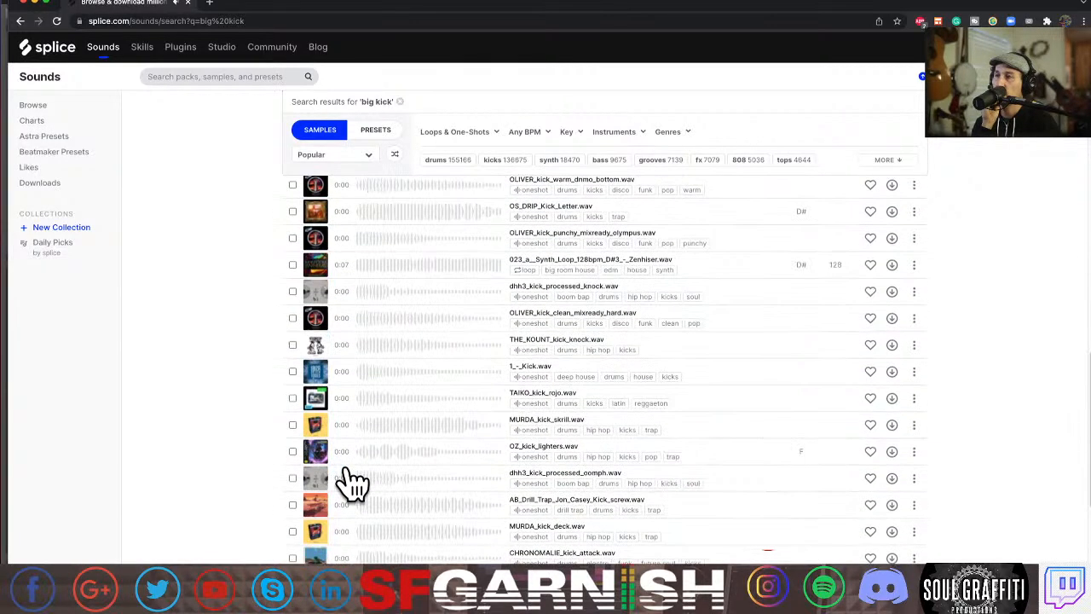
{"action": "left_click", "coordinate": [342, 424]}
{"action": "left_click", "coordinate": [341, 397]}
{"action": "left_click", "coordinate": [342, 371]}
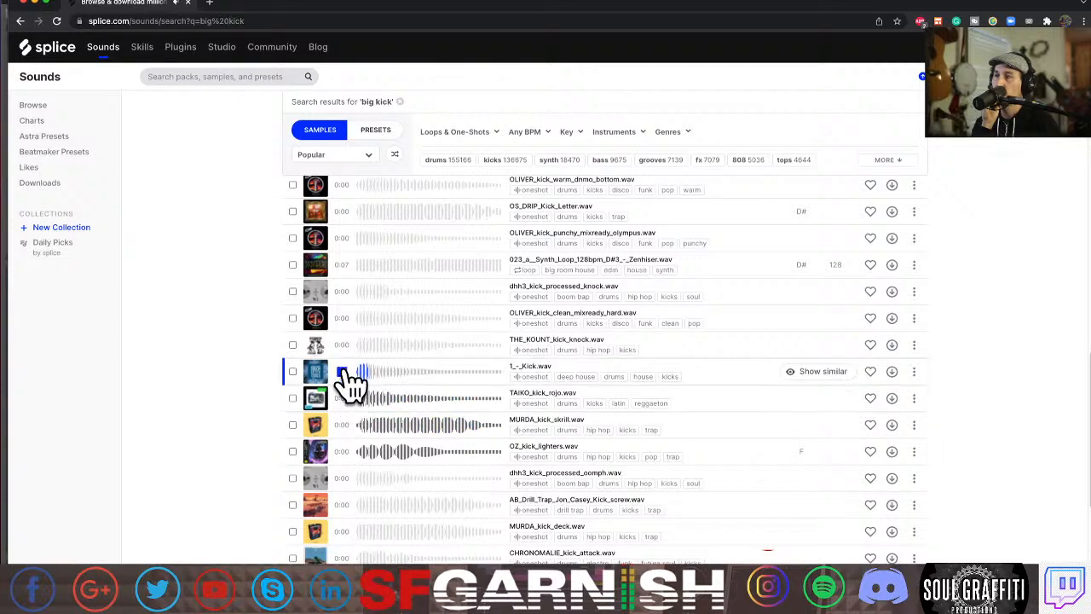
{"action": "left_click", "coordinate": [342, 344]}
{"action": "left_click", "coordinate": [342, 318]}
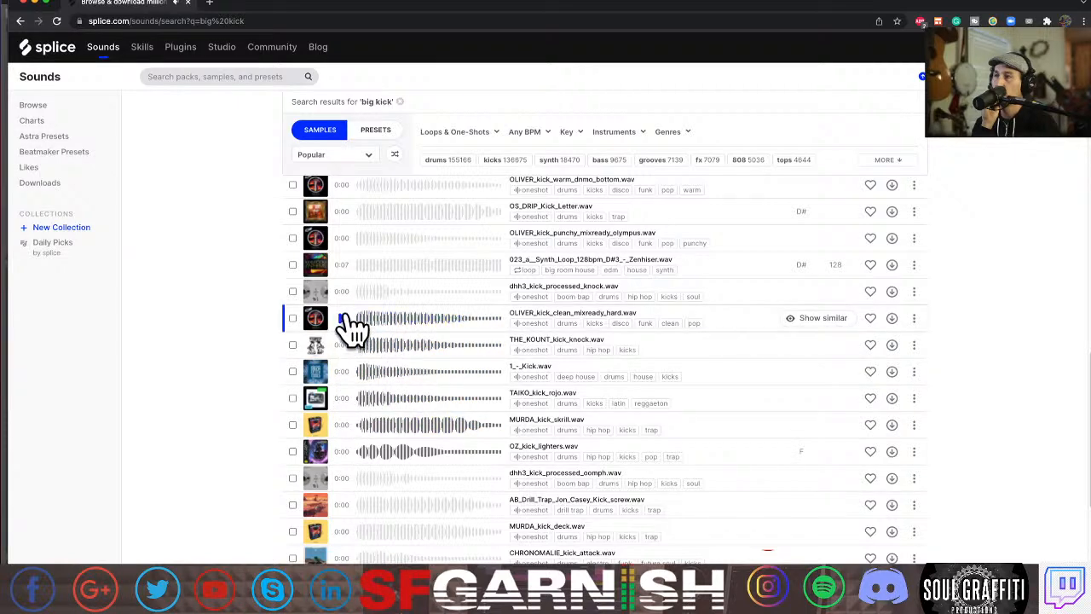
{"action": "left_click", "coordinate": [342, 290]}
{"action": "left_click", "coordinate": [341, 477]}
{"action": "left_click", "coordinate": [342, 504]}
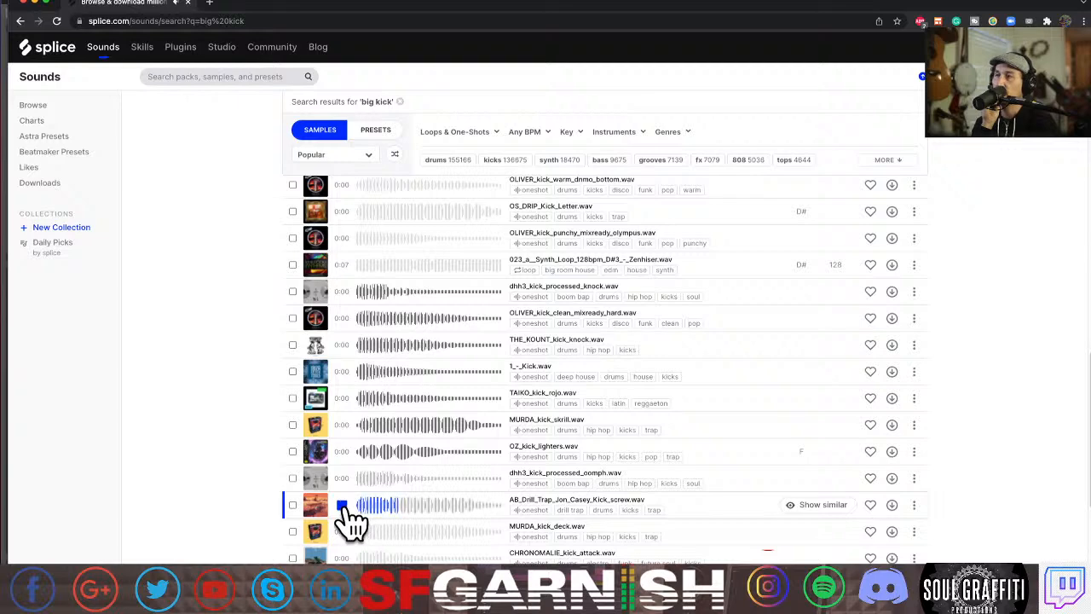
{"action": "left_click", "coordinate": [342, 531]}
Audition the last kicks on the results page and download TA_MK3_KICK_ONESHOT_WEIGT.wav.
{"action": "scroll", "coordinate": [350, 545], "scroll_direction": "down", "scroll_amount": 2}
{"action": "left_click", "coordinate": [342, 504]}
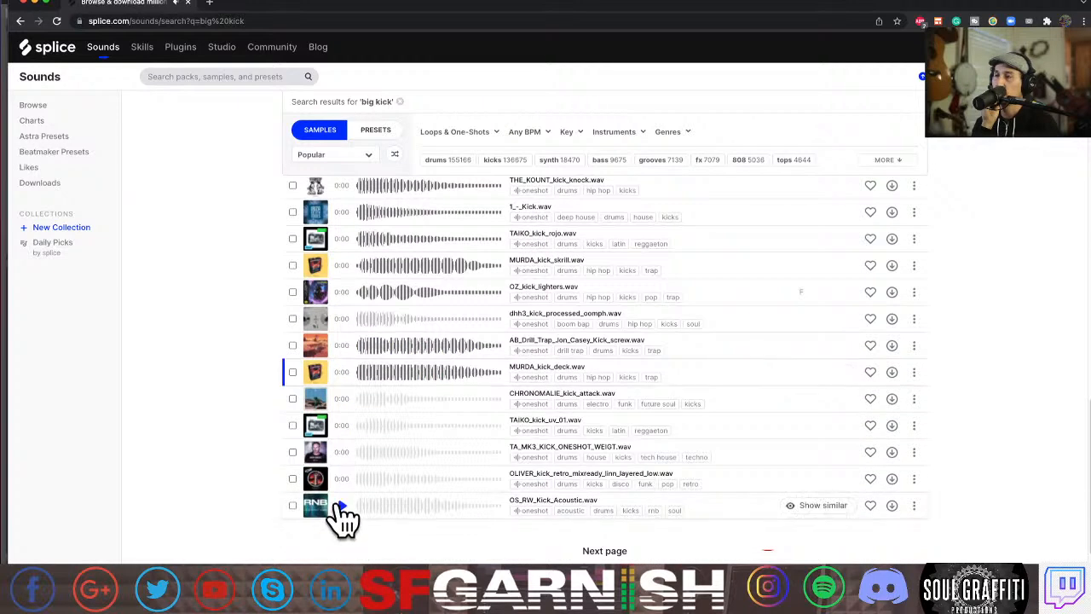
{"action": "left_click", "coordinate": [341, 478]}
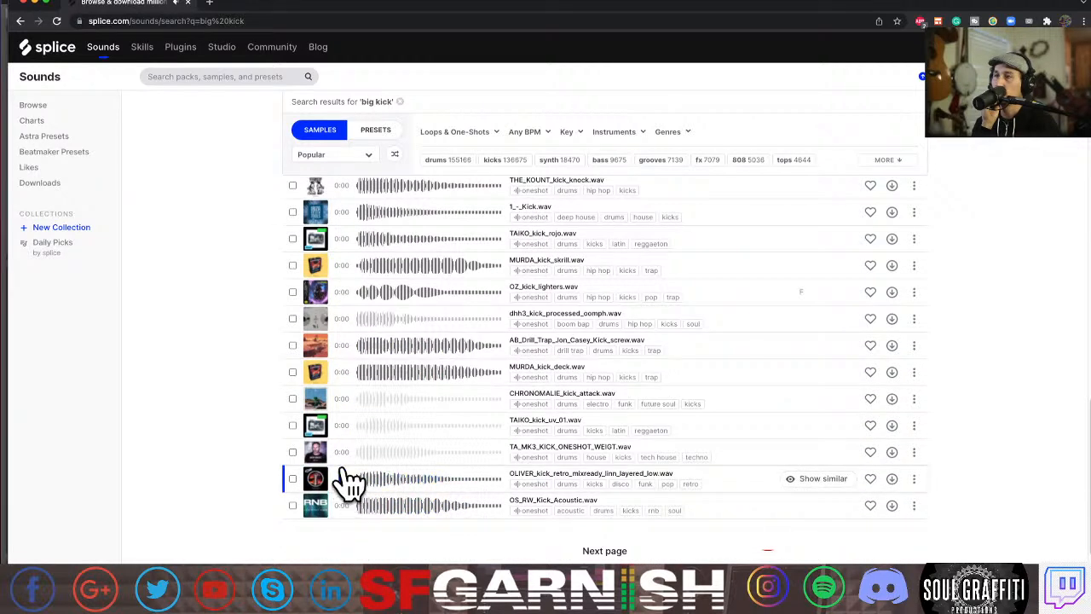
{"action": "left_click", "coordinate": [341, 451]}
{"action": "left_click", "coordinate": [342, 426]}
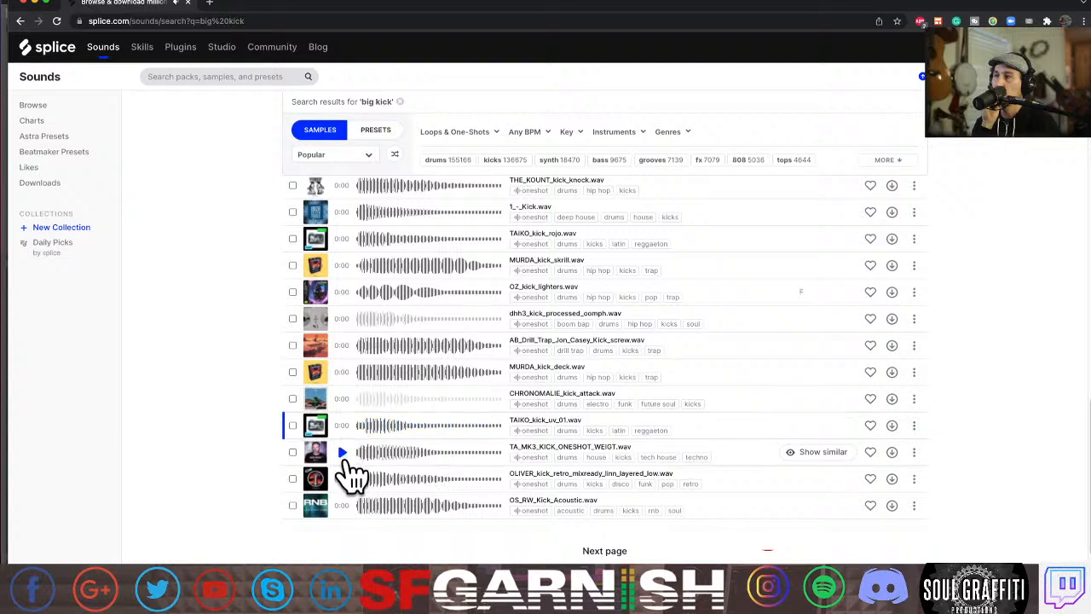
{"action": "left_click", "coordinate": [341, 452]}
{"action": "left_click", "coordinate": [345, 398]}
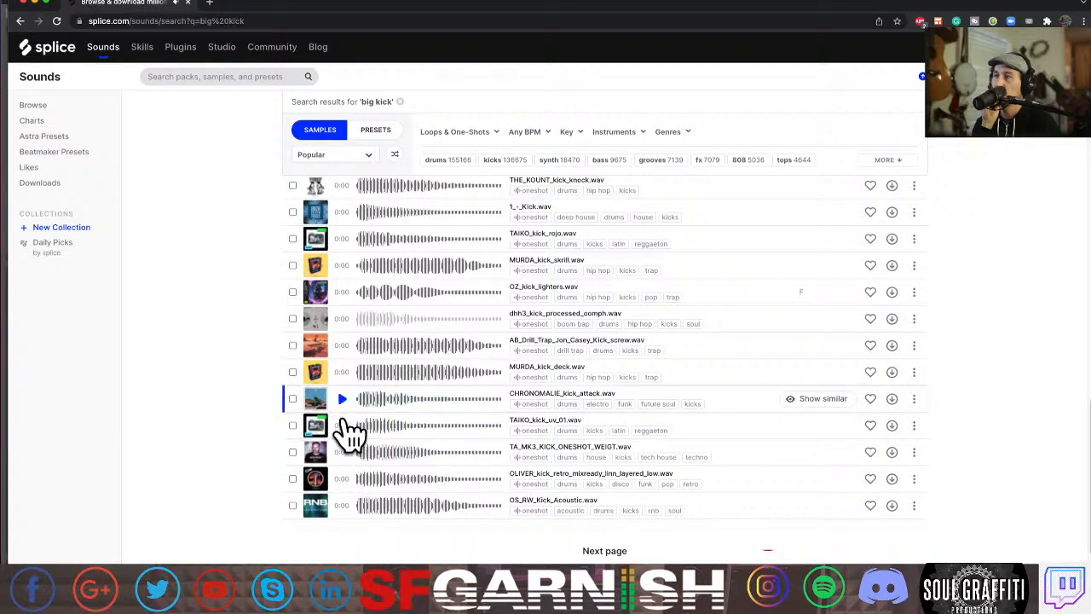
{"action": "left_click", "coordinate": [348, 452]}
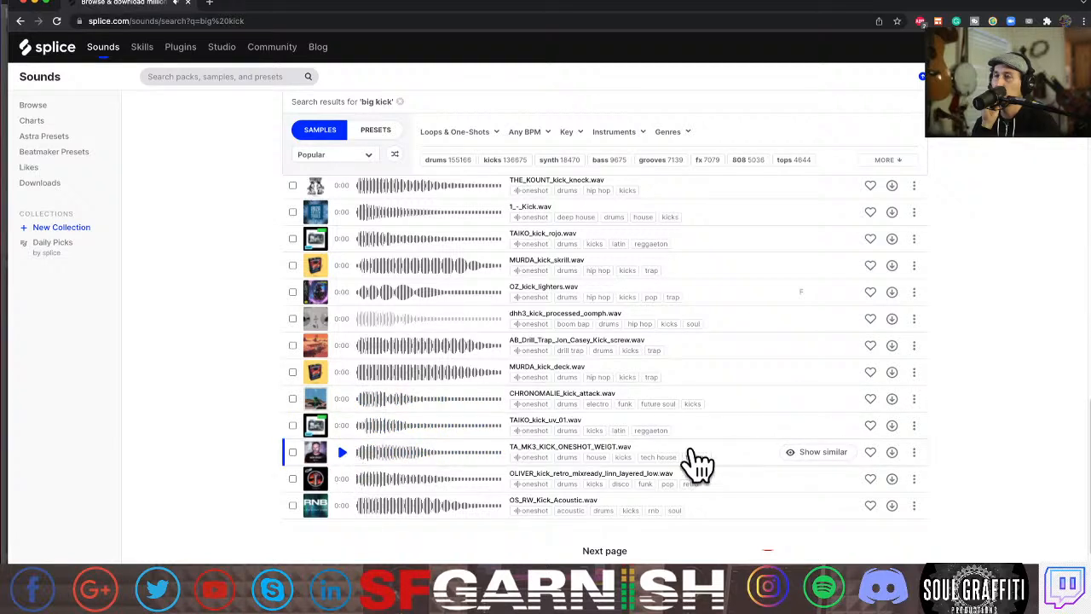
{"action": "left_click", "coordinate": [894, 454]}
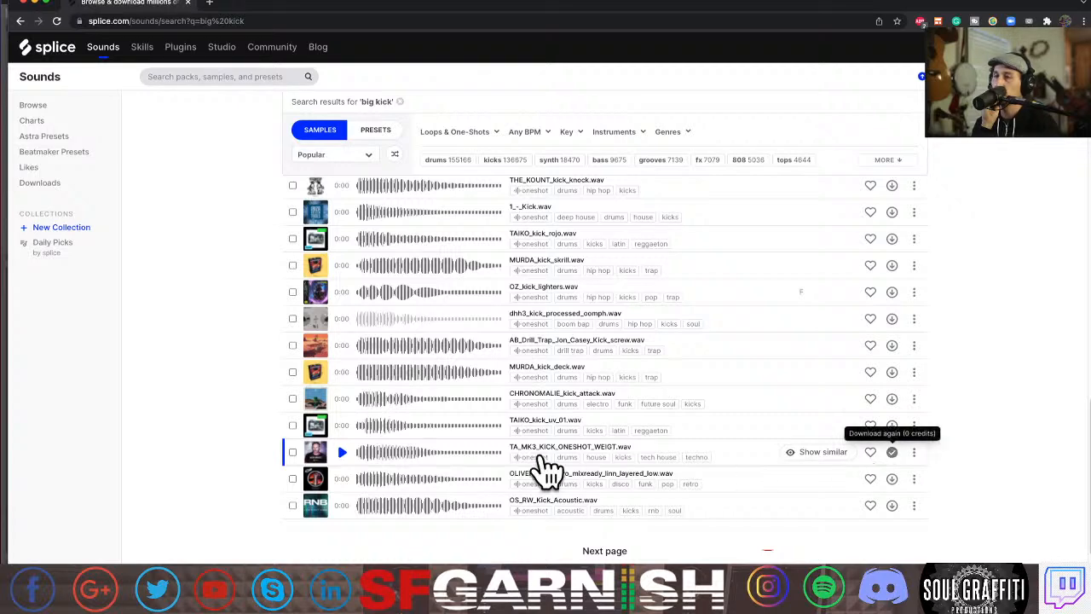
Re-audition kicks further up the results, from THE_KOUNT_kick_knock.wav back to OLIVER_kick_punchy_mixready_olympus.wav.
{"action": "scroll", "coordinate": [487, 462], "scroll_direction": "up", "scroll_amount": 3}
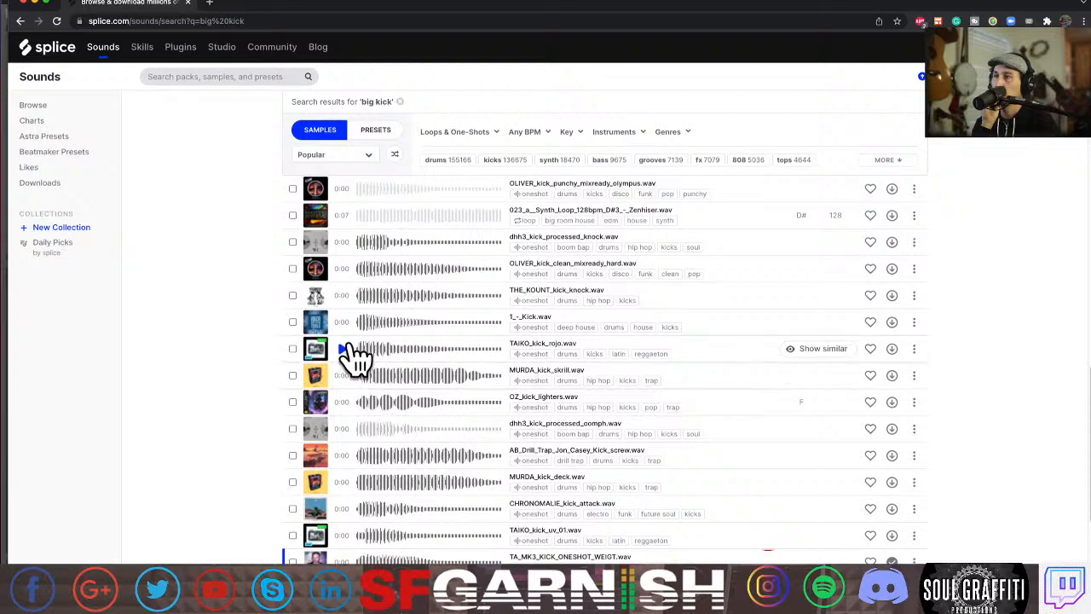
{"action": "left_click", "coordinate": [343, 296]}
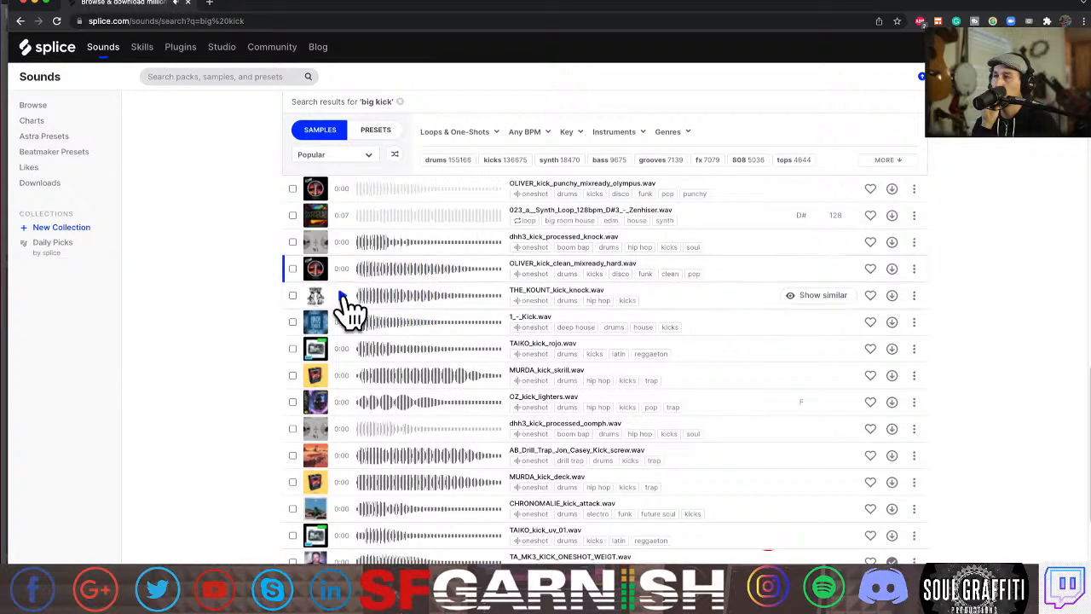
{"action": "scroll", "coordinate": [346, 298], "scroll_direction": "up", "scroll_amount": 1}
{"action": "left_click", "coordinate": [342, 275]}
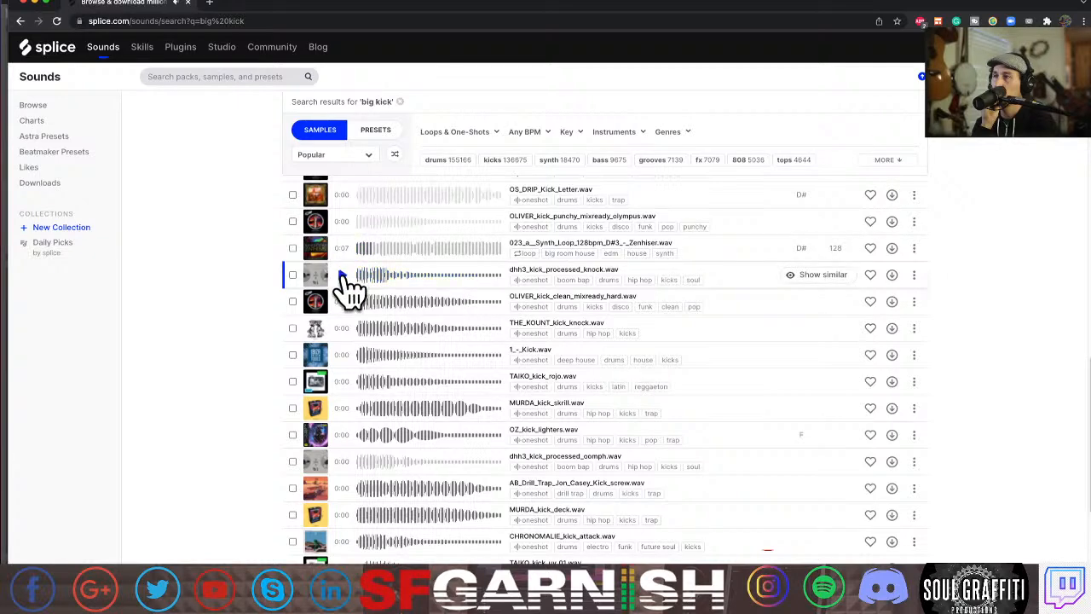
{"action": "scroll", "coordinate": [342, 273], "scroll_direction": "up", "scroll_amount": 1}
{"action": "left_click", "coordinate": [342, 236]}
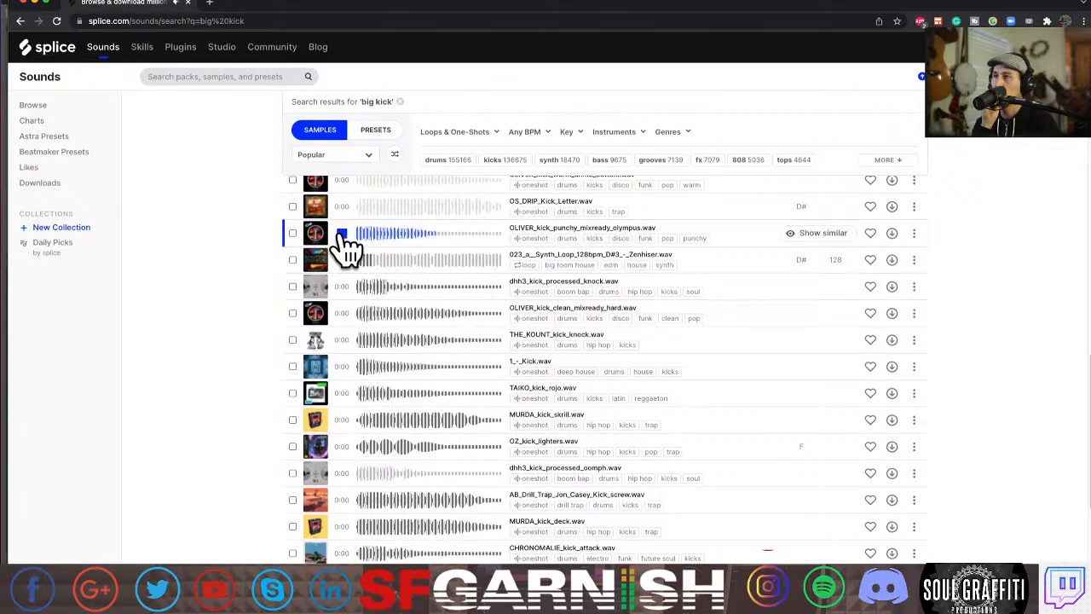
Compare OS_DRIP_Kick_Letter.wav with OLIVER_kick_punchy_mixready_olympus.wav and download the OLIVER kick.
{"action": "scroll", "coordinate": [343, 241], "scroll_direction": "up", "scroll_amount": 1}
{"action": "left_click", "coordinate": [342, 238]}
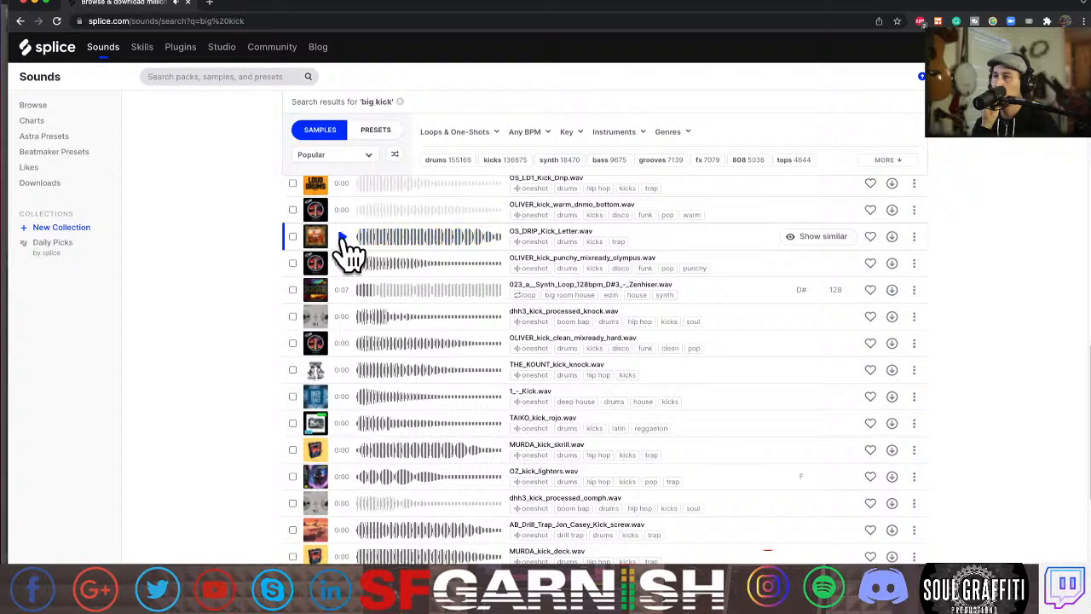
{"action": "left_click", "coordinate": [345, 260]}
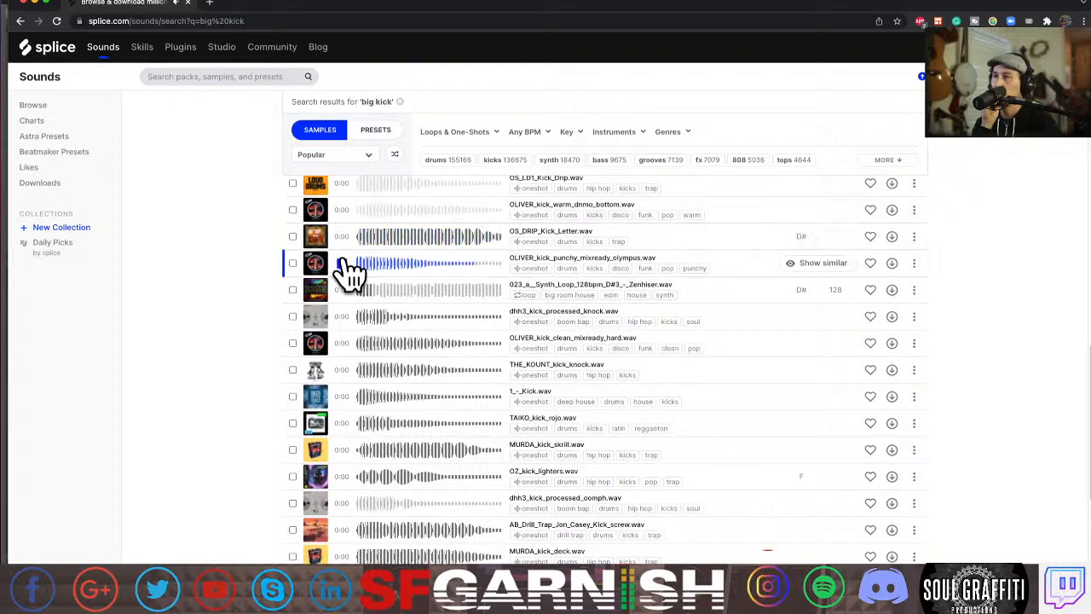
{"action": "left_click", "coordinate": [893, 265]}
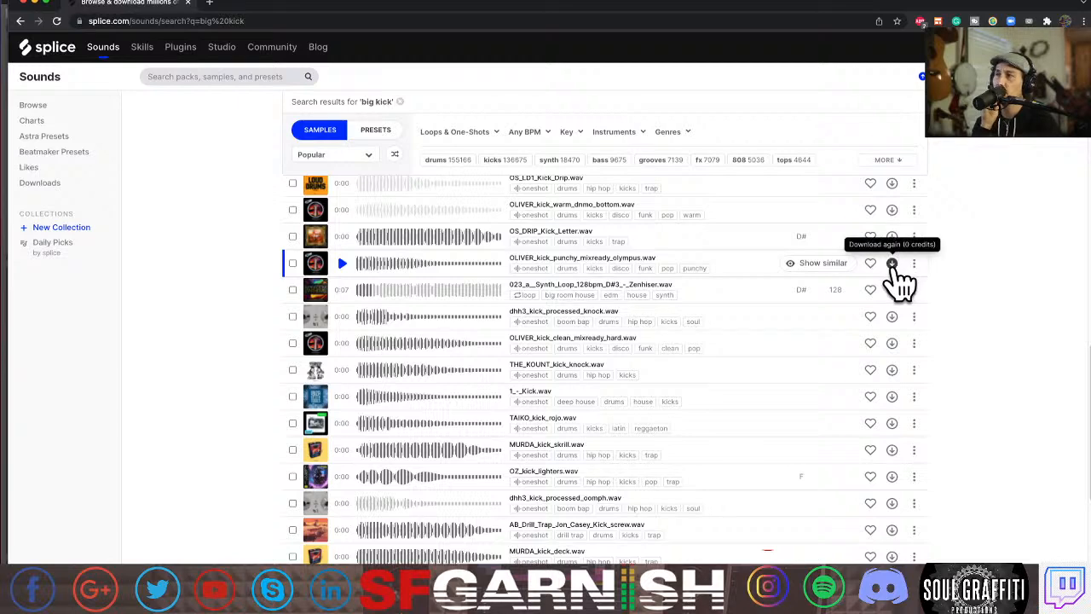
Open the list of downloaded samples and check the available options for OLIVER_fx_misc_sub_drop_long_F.wav.
{"action": "left_click", "coordinate": [42, 184]}
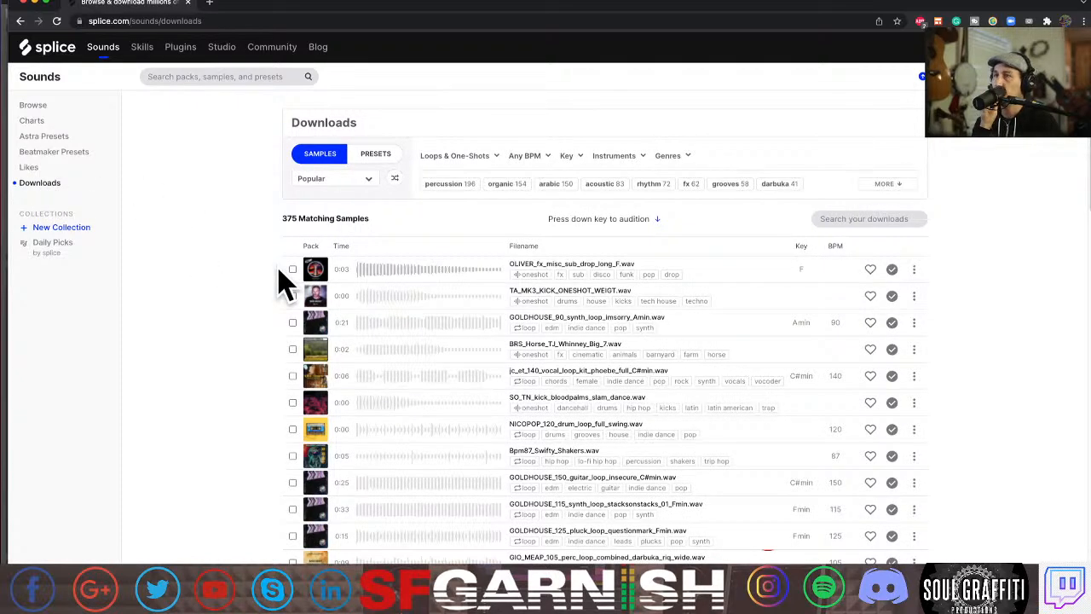
{"action": "left_click", "coordinate": [914, 271]}
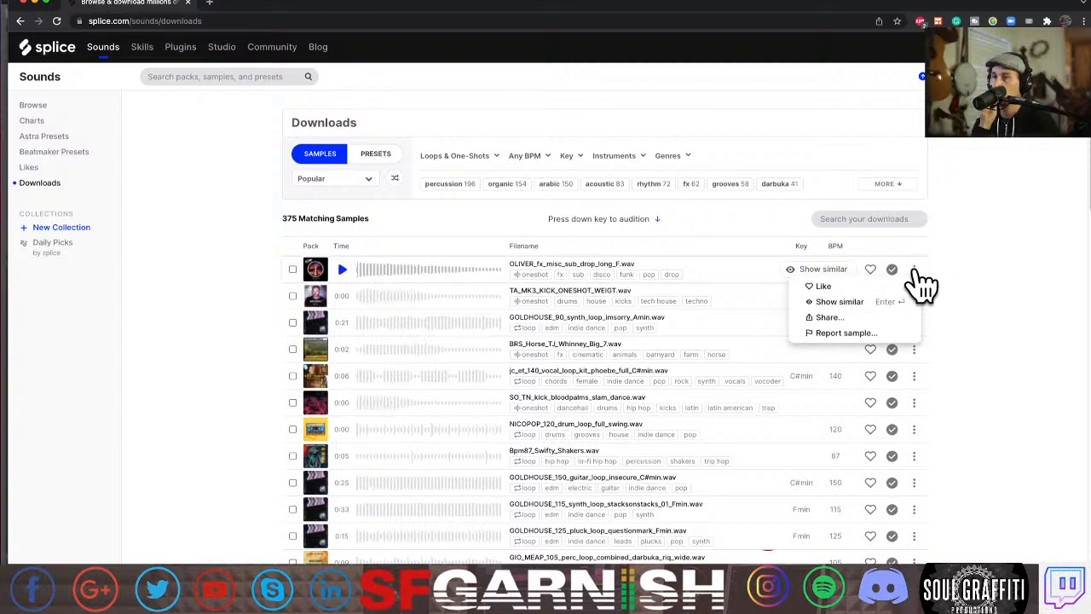
{"action": "left_click", "coordinate": [914, 270]}
{"action": "right_click", "coordinate": [915, 265]}
{"action": "left_click", "coordinate": [978, 238]}
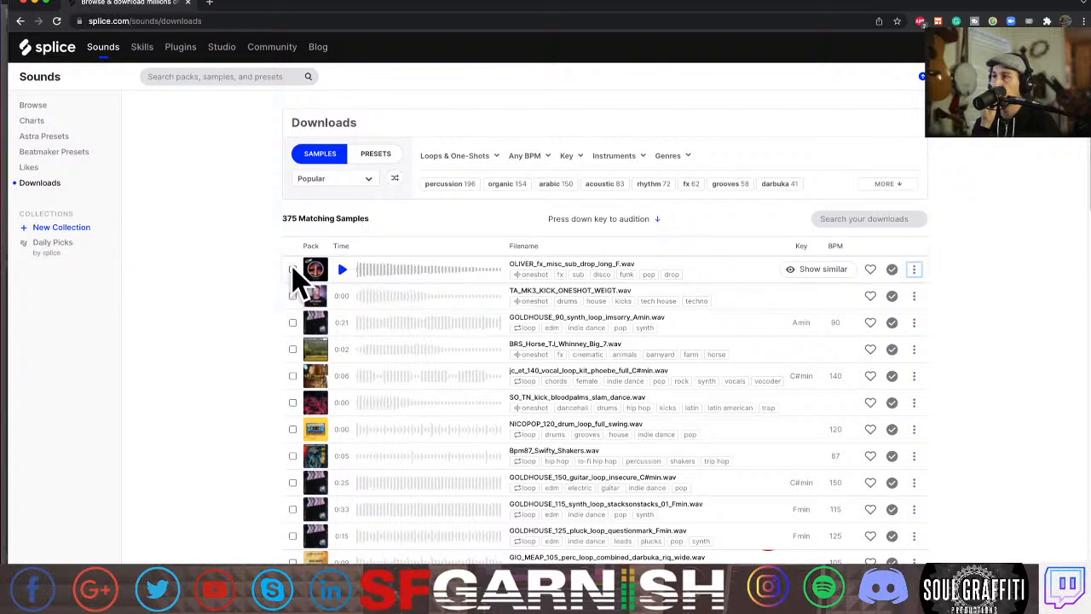
Select the first six samples in the downloads list, auditioning the horse whinny, the vocal loop and the slam dance kick.
{"action": "left_click", "coordinate": [292, 269]}
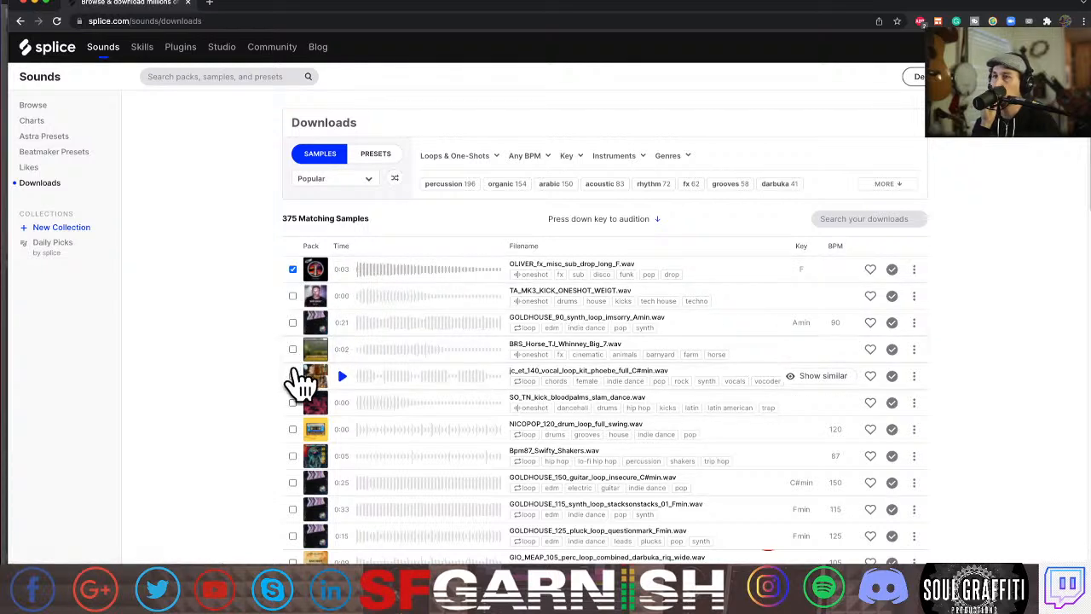
{"action": "left_click", "coordinate": [294, 270]}
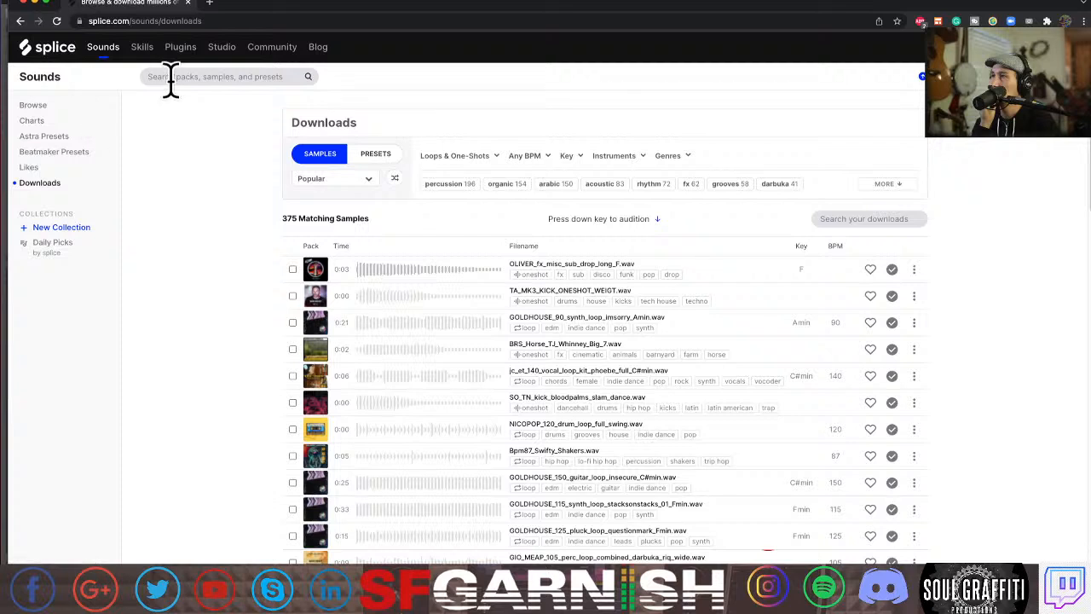
{"action": "left_click", "coordinate": [293, 269]}
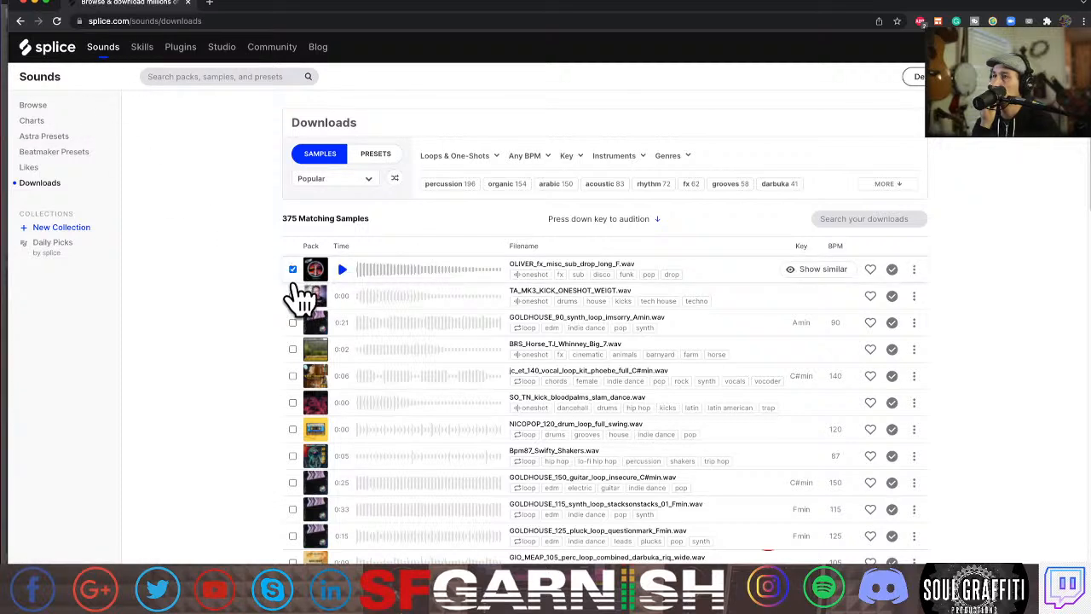
{"action": "left_click", "coordinate": [292, 295]}
{"action": "left_click", "coordinate": [292, 322]}
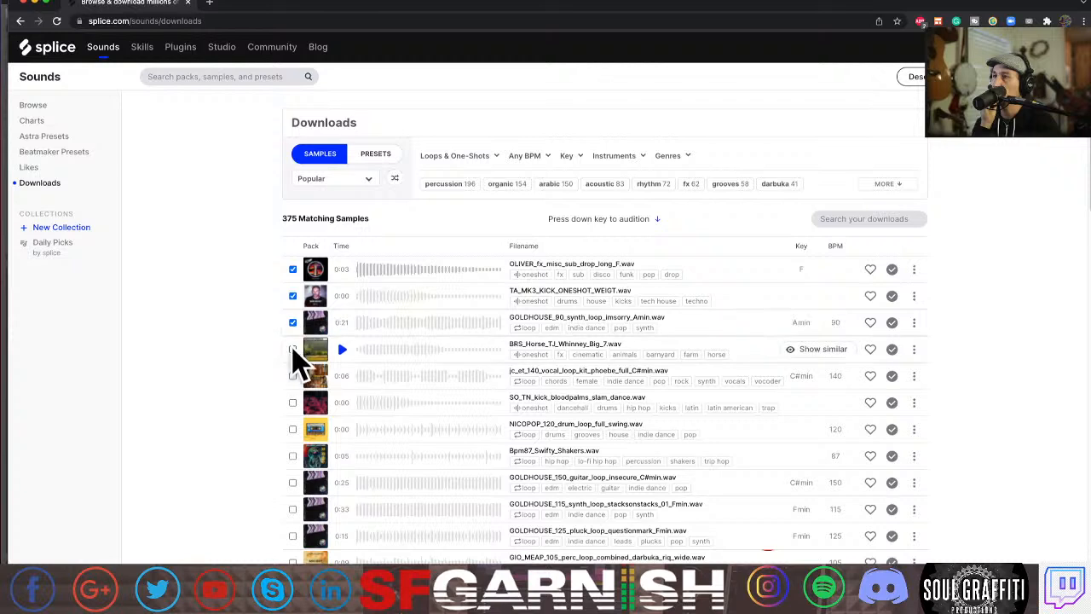
{"action": "left_click", "coordinate": [293, 349]}
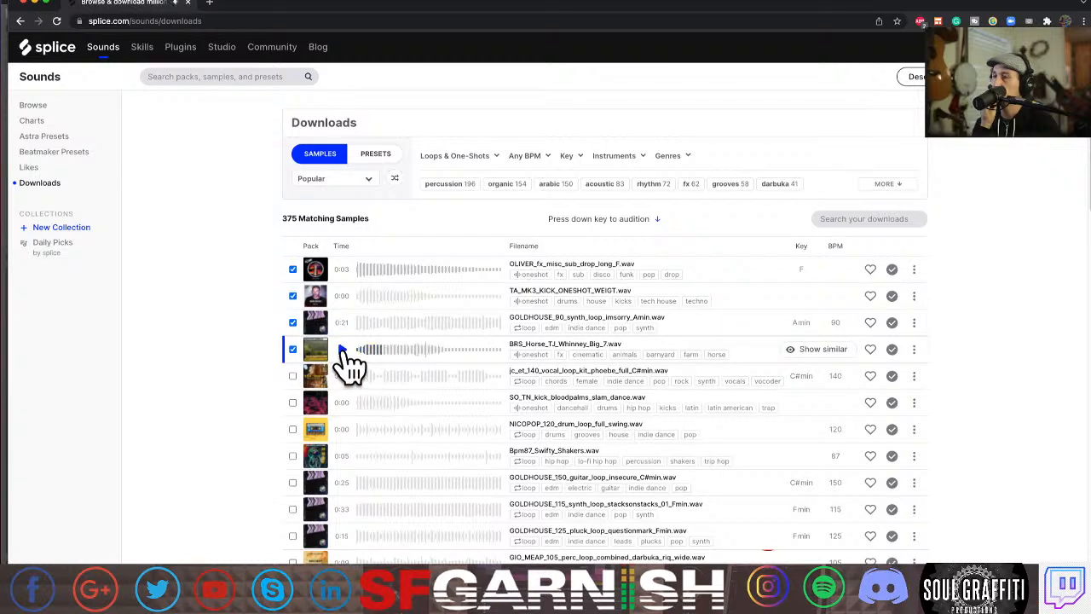
{"action": "left_click", "coordinate": [292, 375]}
{"action": "left_click", "coordinate": [345, 381]}
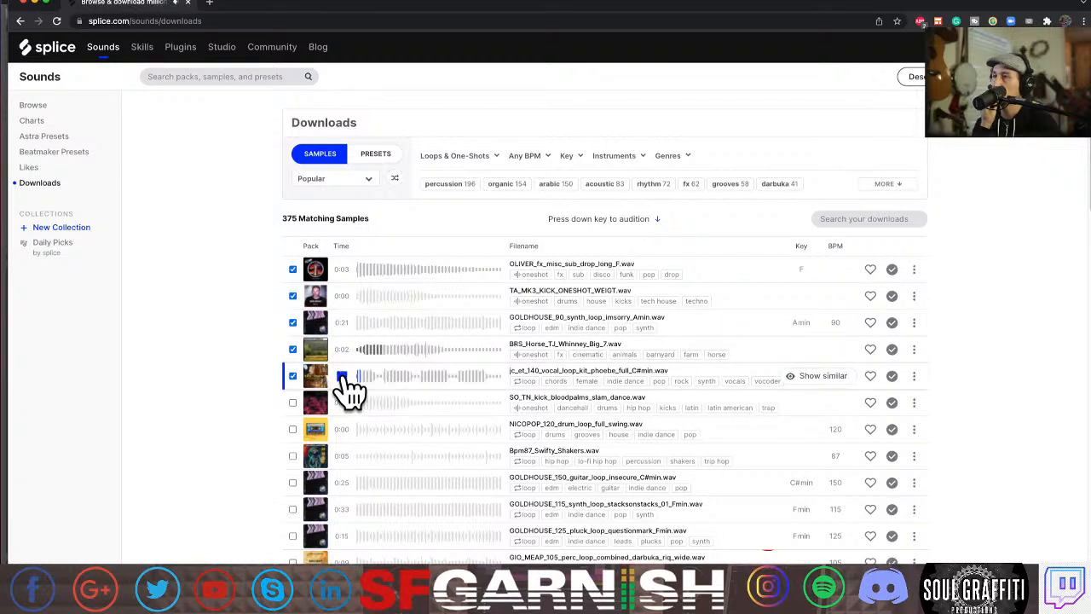
{"action": "left_click", "coordinate": [292, 375]}
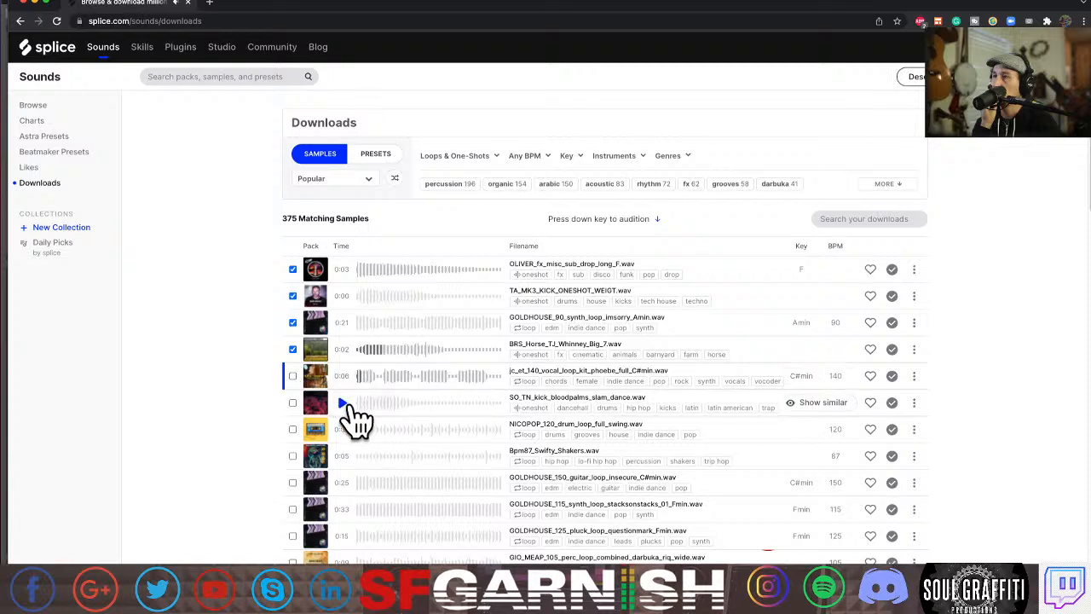
{"action": "left_click", "coordinate": [342, 403]}
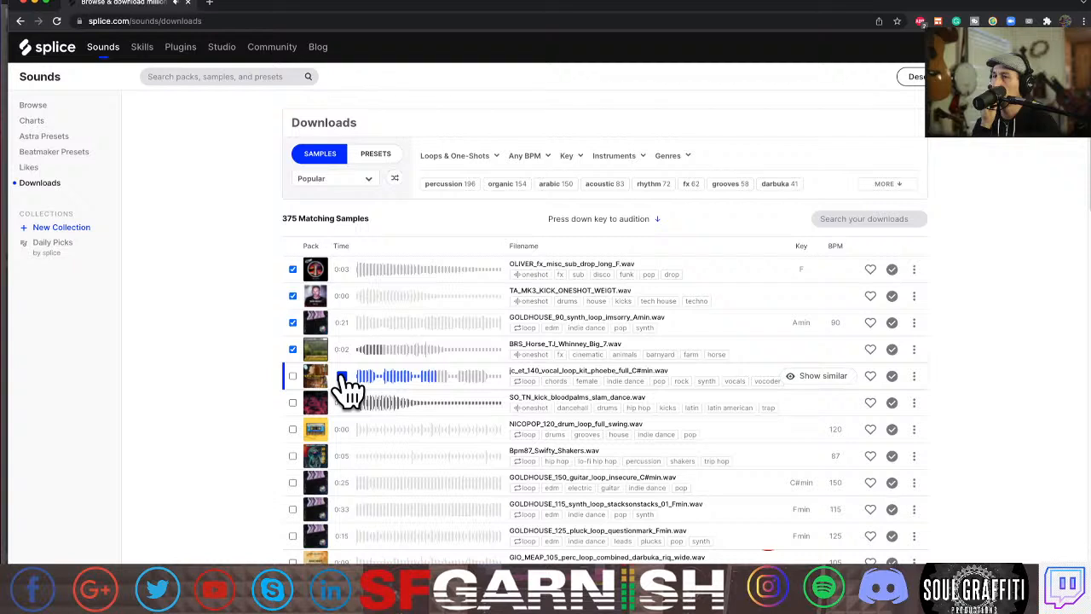
{"action": "left_click", "coordinate": [292, 376]}
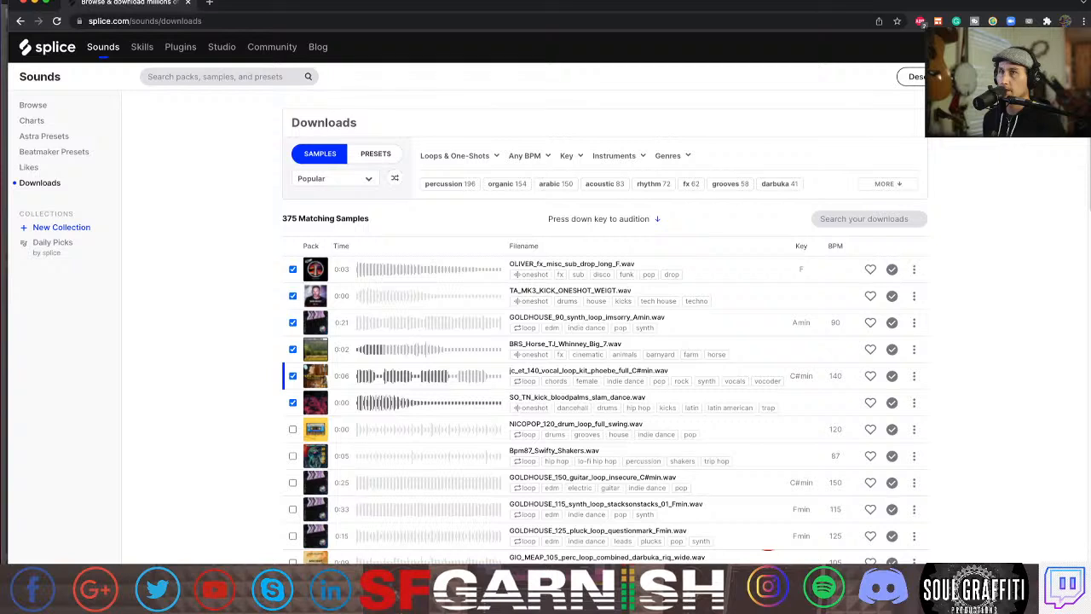
{"action": "left_click", "coordinate": [1023, 77]}
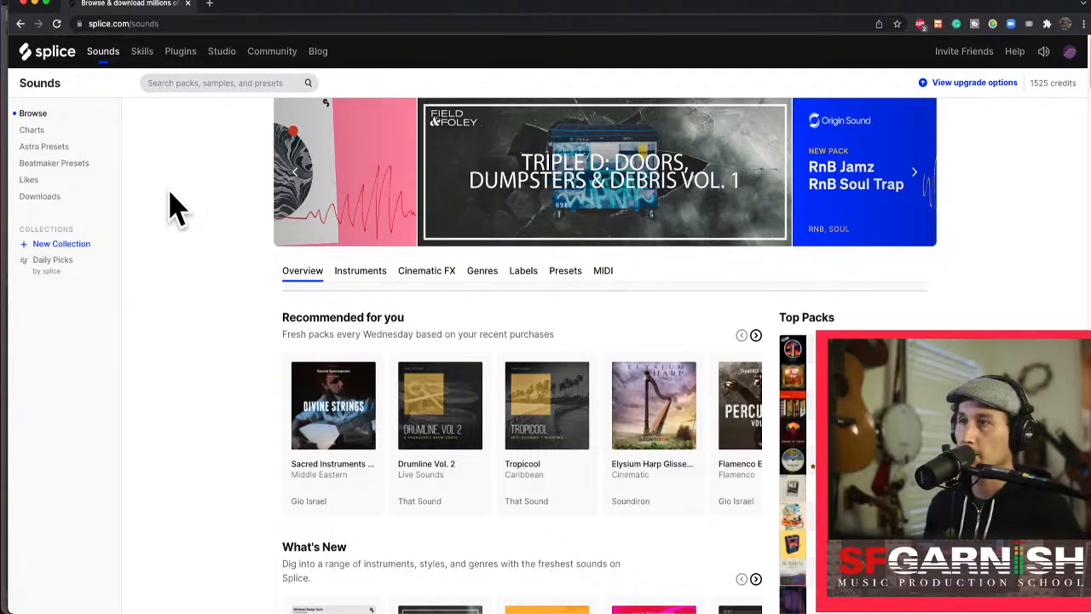
Reopen the downloaded samples and add OLIVER_fx_misc_sub_drop_long_F.wav and TA_MK3_KICK_ONESHOT_WEIGT.wav to Likes.
{"action": "left_click", "coordinate": [36, 197]}
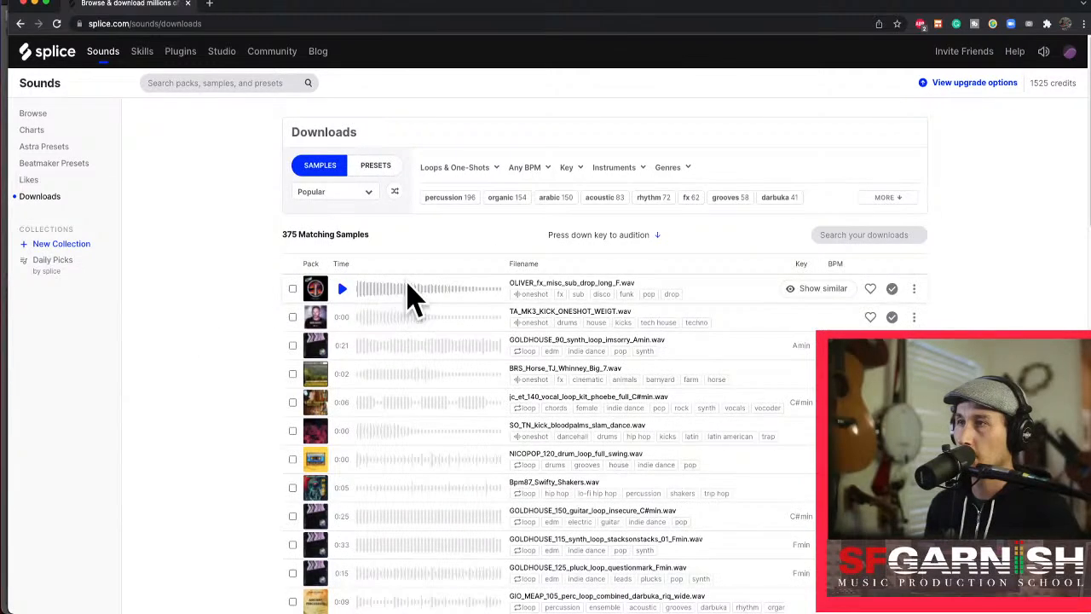
{"action": "right_click", "coordinate": [394, 283]}
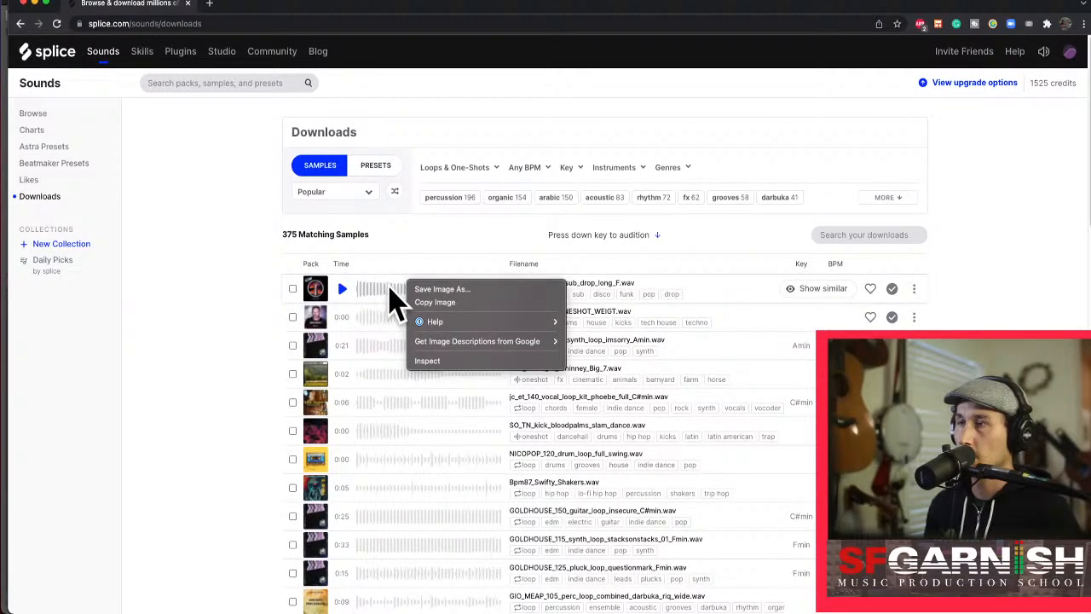
{"action": "left_click", "coordinate": [391, 299]}
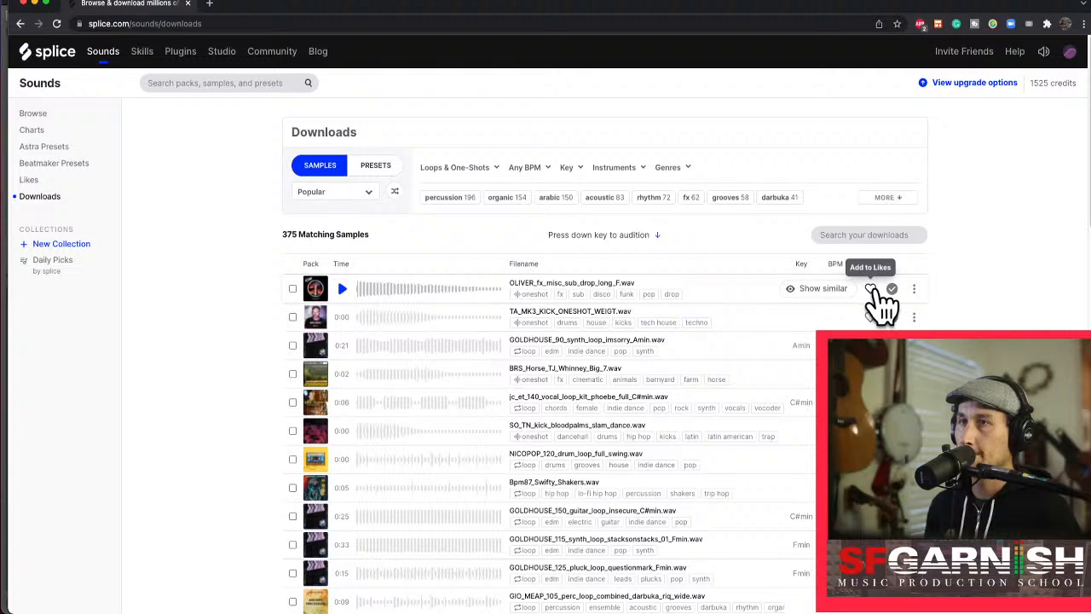
{"action": "left_click", "coordinate": [873, 290]}
{"action": "key", "text": "Down"}
{"action": "key", "text": "Down"}
{"action": "key", "text": "Down"}
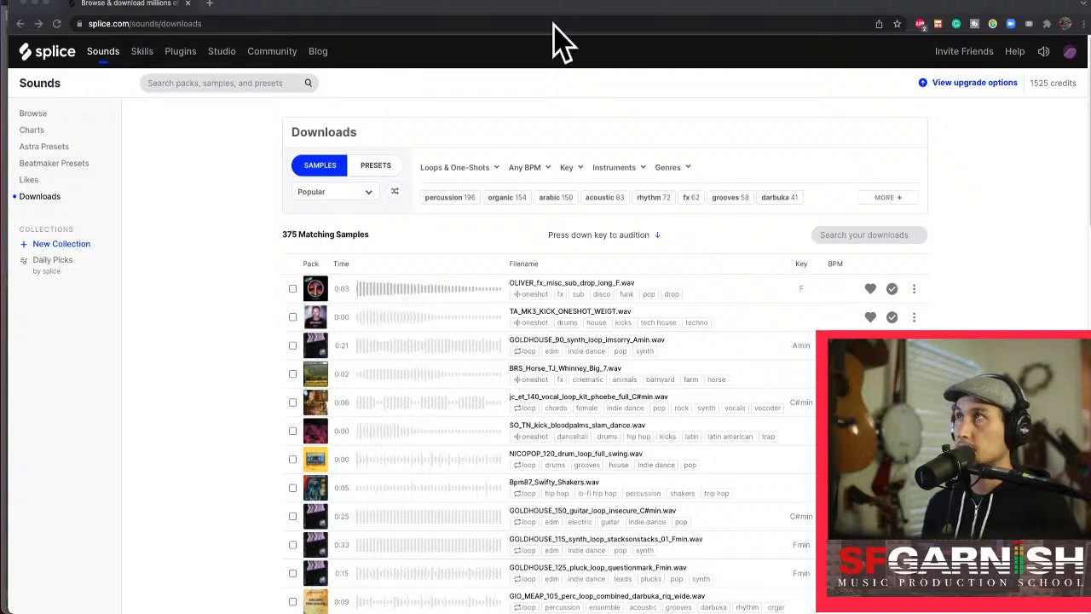
Switch to Finder, open the packs folder inside Splice's sounds folder, and enlarge the window over the web page.
{"action": "left_click_drag", "start_coordinate": [562, 2], "coordinate": [572, 176]}
{"action": "scroll", "coordinate": [360, 361], "scroll_direction": "up", "scroll_amount": 3}
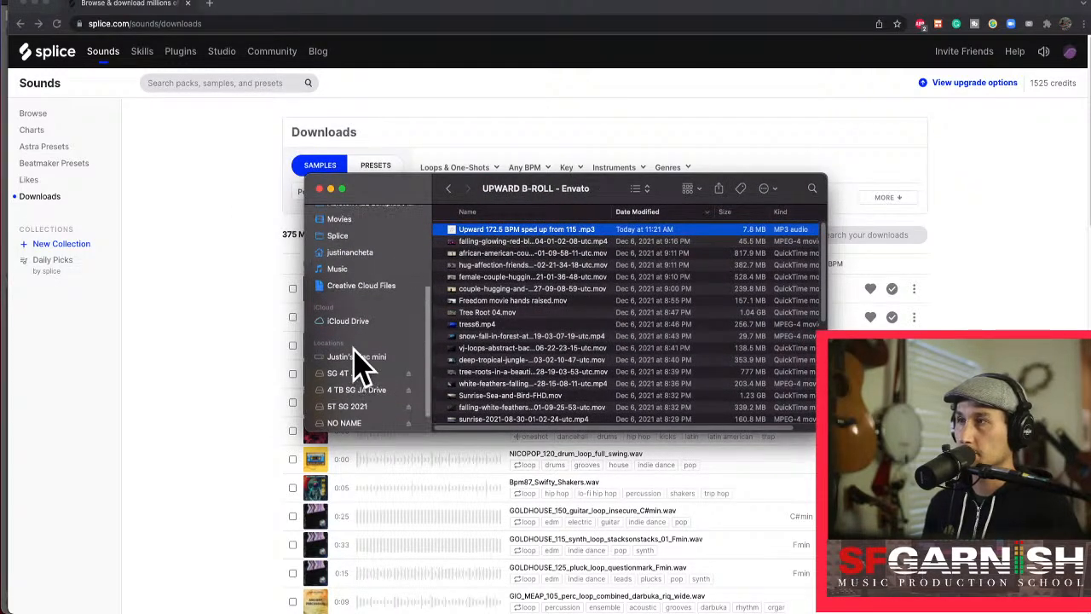
{"action": "left_click", "coordinate": [354, 276]}
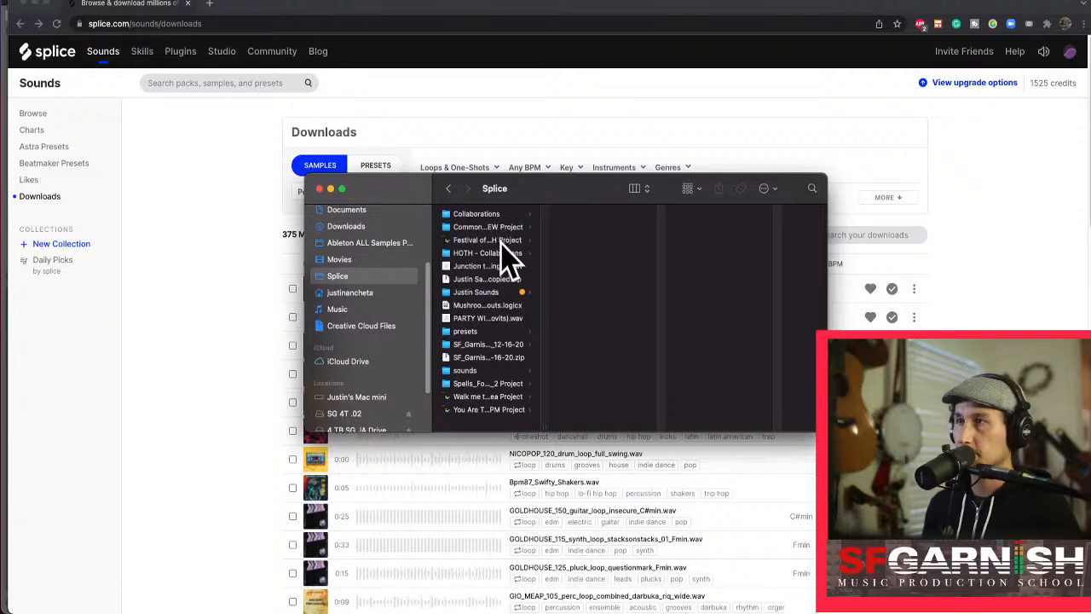
{"action": "left_click", "coordinate": [484, 369]}
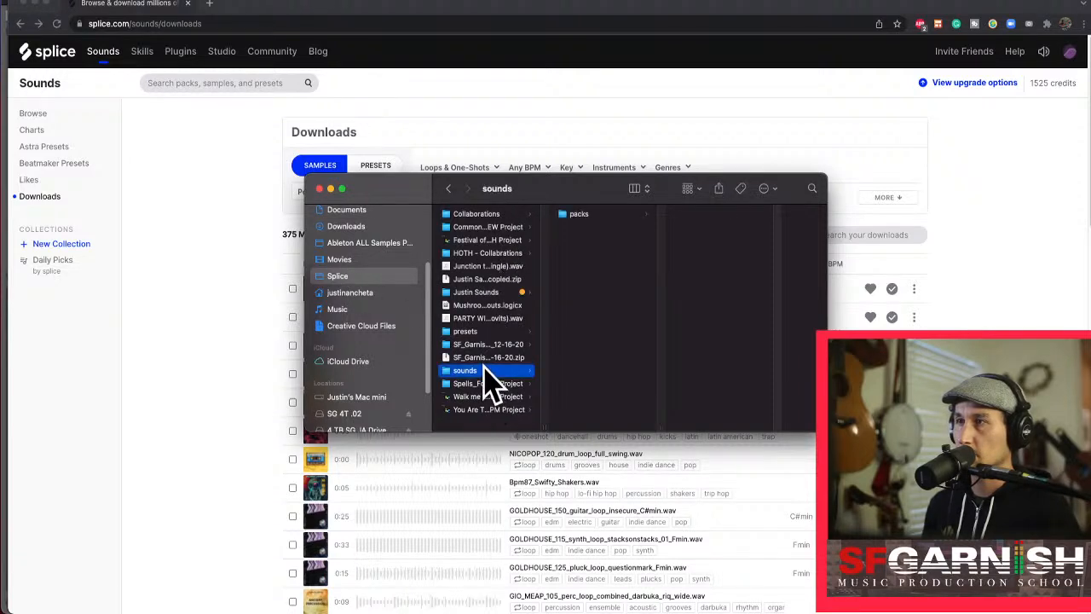
{"action": "left_click", "coordinate": [605, 214]}
{"action": "left_click_drag", "start_coordinate": [629, 189], "coordinate": [830, 166]}
{"action": "left_click_drag", "start_coordinate": [601, 183], "coordinate": [417, 213]}
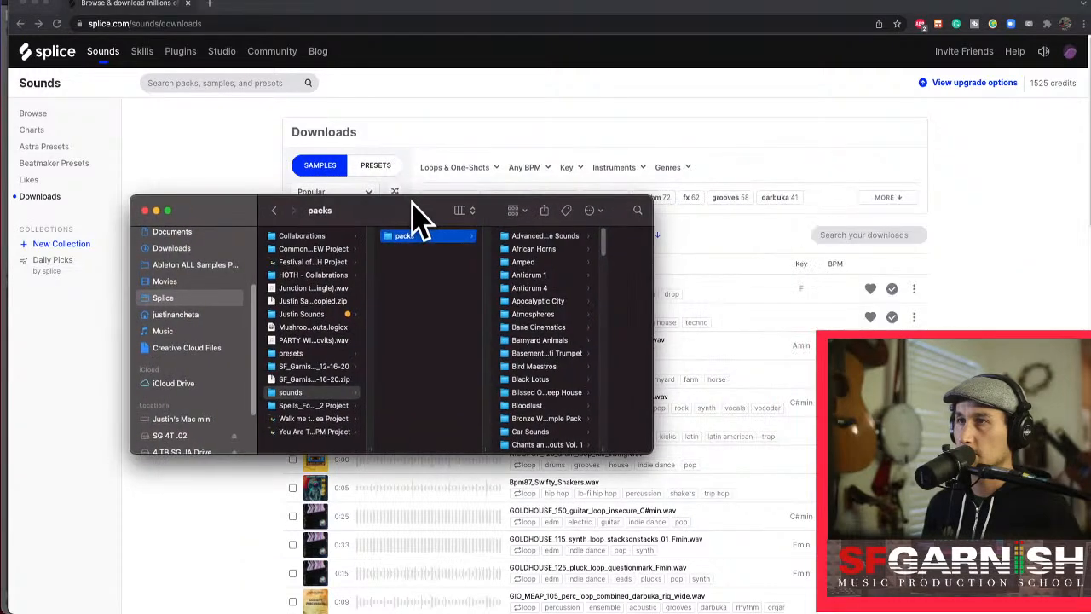
{"action": "left_click_drag", "start_coordinate": [648, 449], "coordinate": [962, 588]}
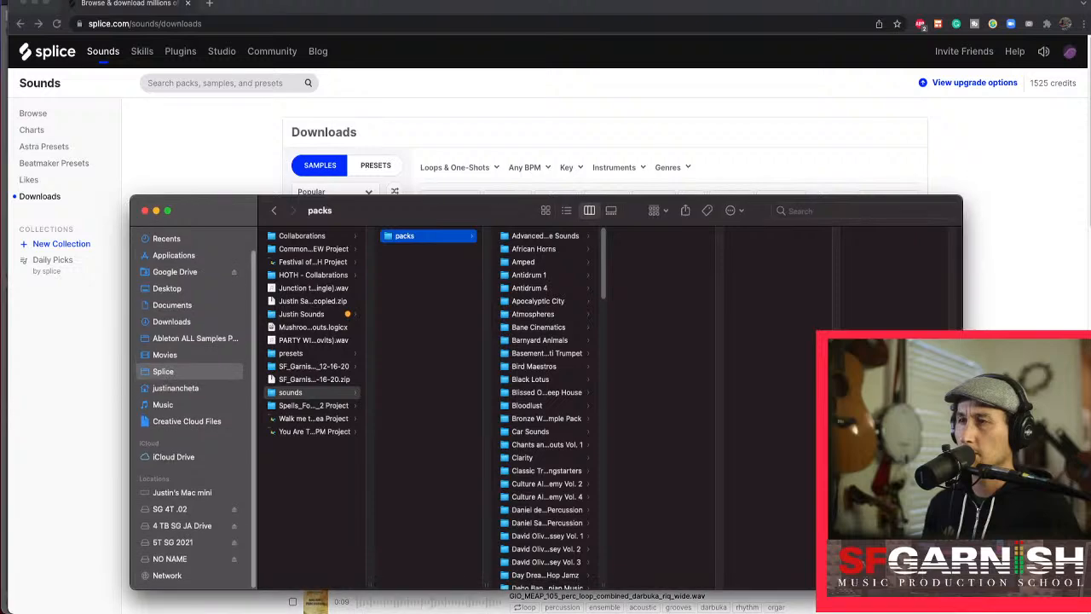
{"action": "left_click_drag", "start_coordinate": [495, 209], "coordinate": [541, 188]}
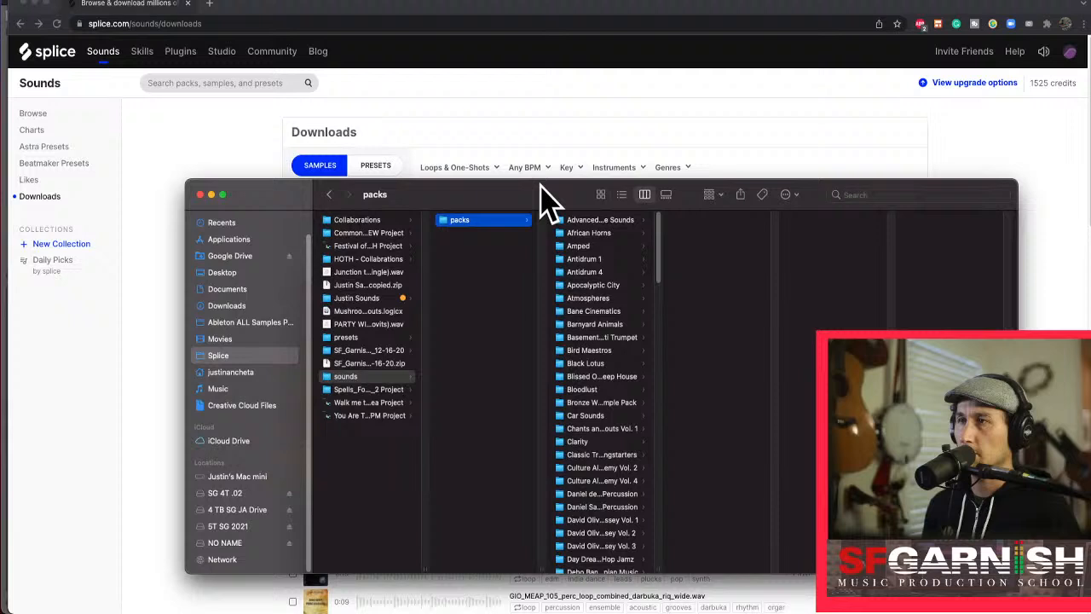
Search This Mac for "oliver" to locate the downloaded OLIVER samples.
{"action": "left_click", "coordinate": [897, 194]}
{"action": "type", "text": "olib"}
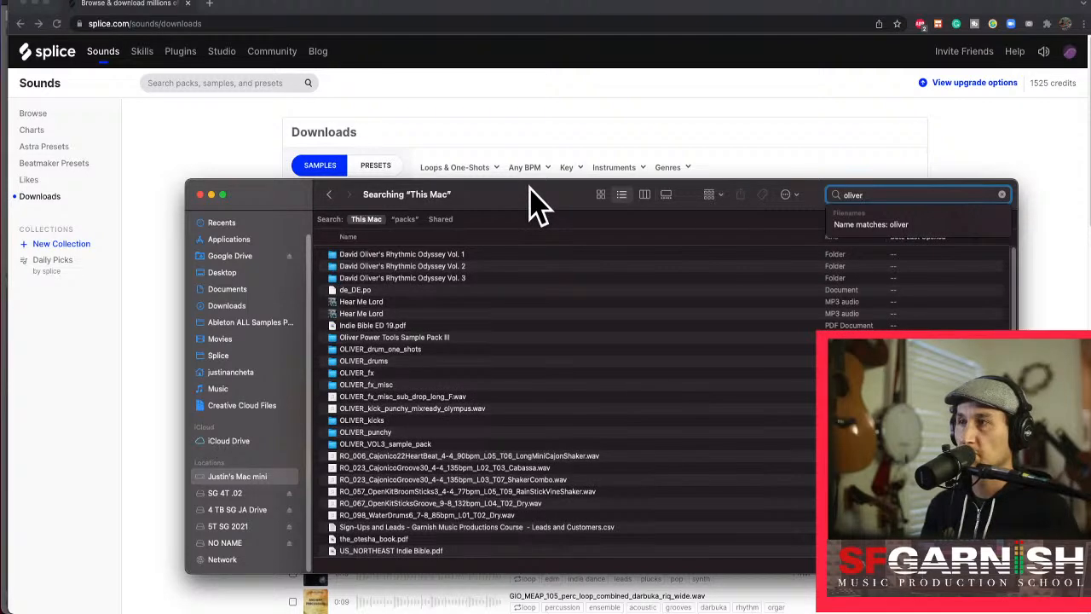
{"action": "mouse_move", "coordinate": [530, 187]}
{"action": "left_mouse_down"}
{"action": "mouse_move", "coordinate": [524, 363]}
{"action": "mouse_move", "coordinate": [511, 186]}
{"action": "left_mouse_up"}
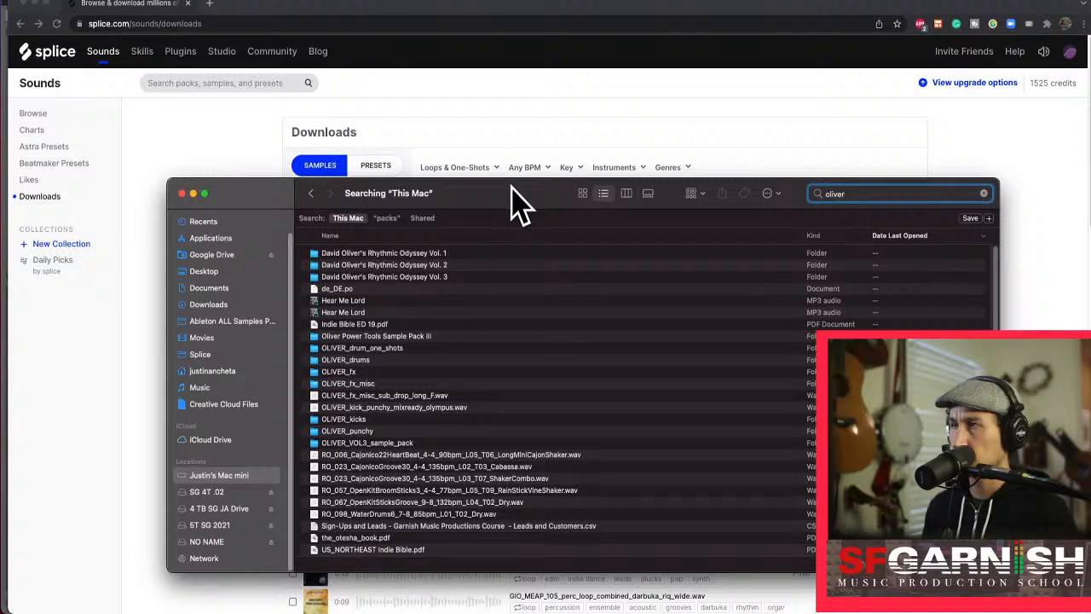
Open the OLIVER_fx_misc folder that contains OLIVER_fx_misc_sub_drop_long_F.wav and select the file there.
{"action": "left_click", "coordinate": [382, 397]}
{"action": "right_click", "coordinate": [381, 397]}
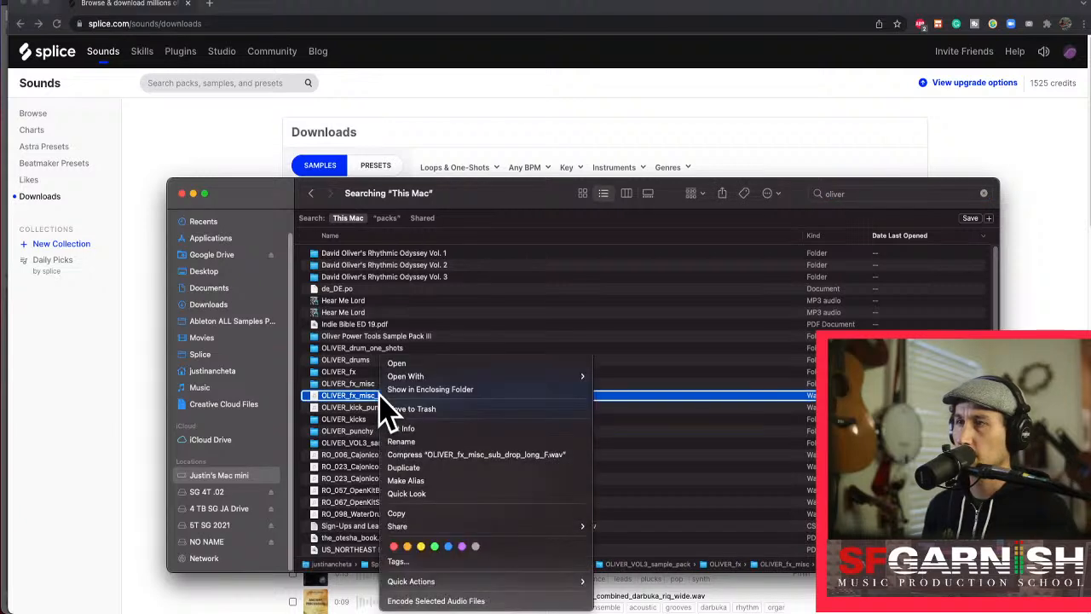
{"action": "mouse_move", "coordinate": [433, 375]}
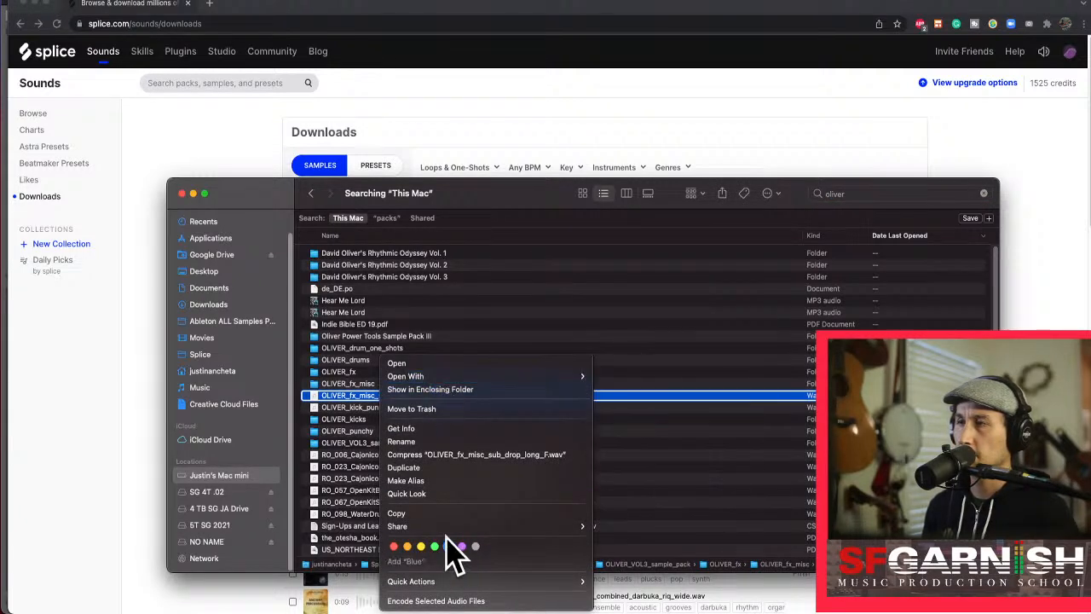
{"action": "mouse_move", "coordinate": [446, 528]}
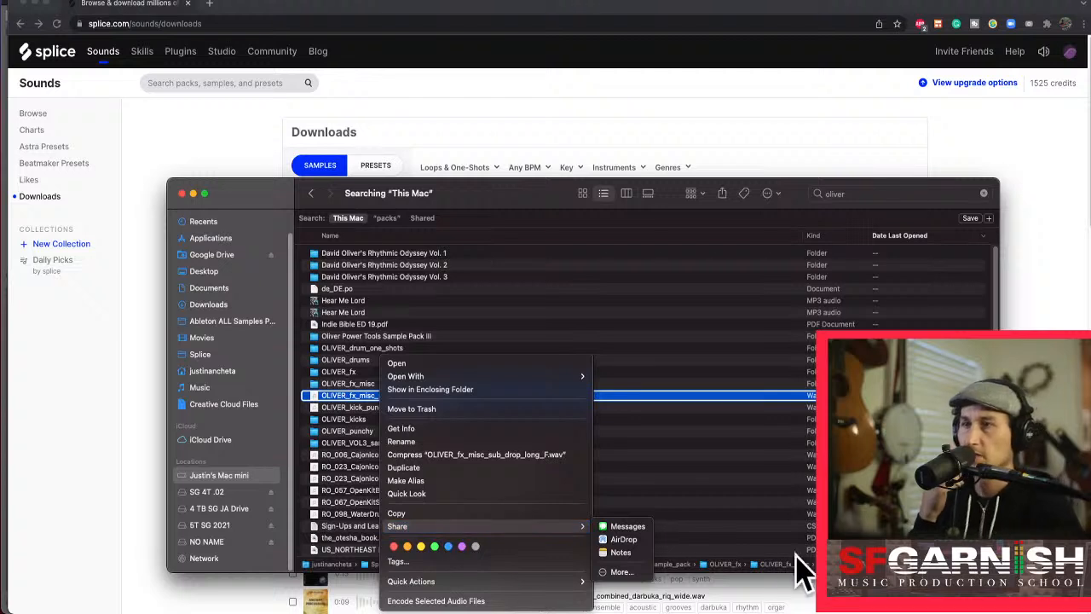
{"action": "left_click", "coordinate": [771, 567]}
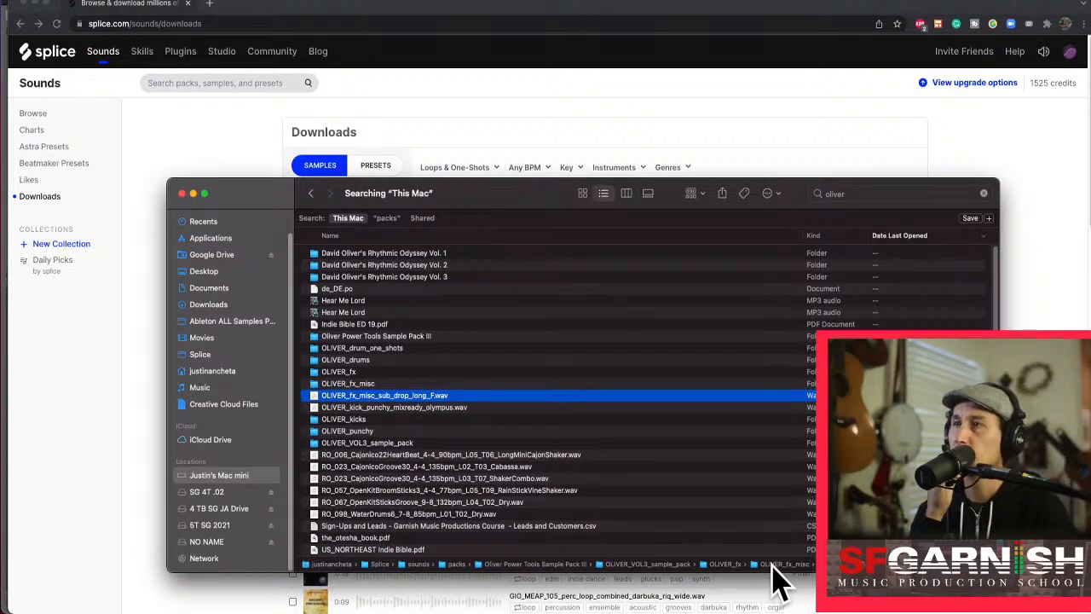
{"action": "double_click", "coordinate": [772, 567]}
{"action": "left_click", "coordinate": [382, 234]}
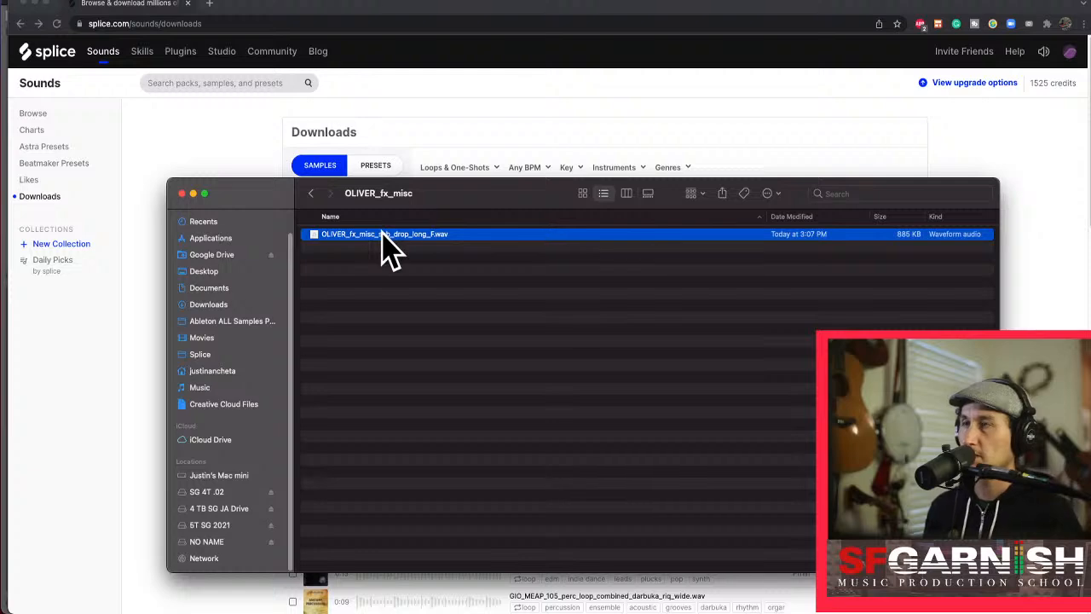
Switch to Ableton Live, keep the Finder window in front, and shrink and reposition it so the arrangement's track lanes stay reachable.
{"action": "key", "text": "super+Tab"}
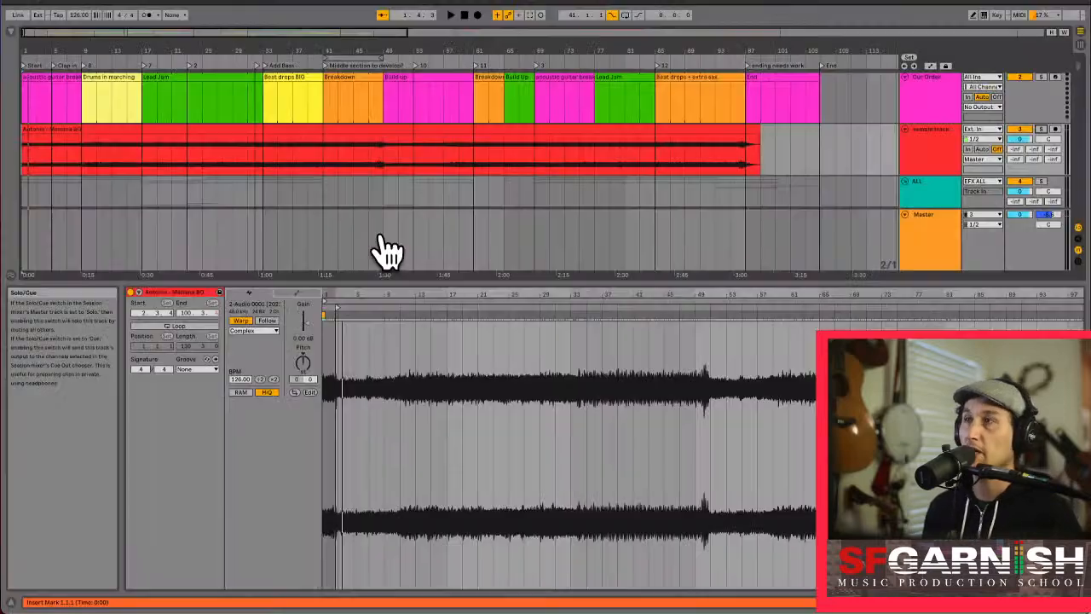
{"action": "key", "text": "super+Tab"}
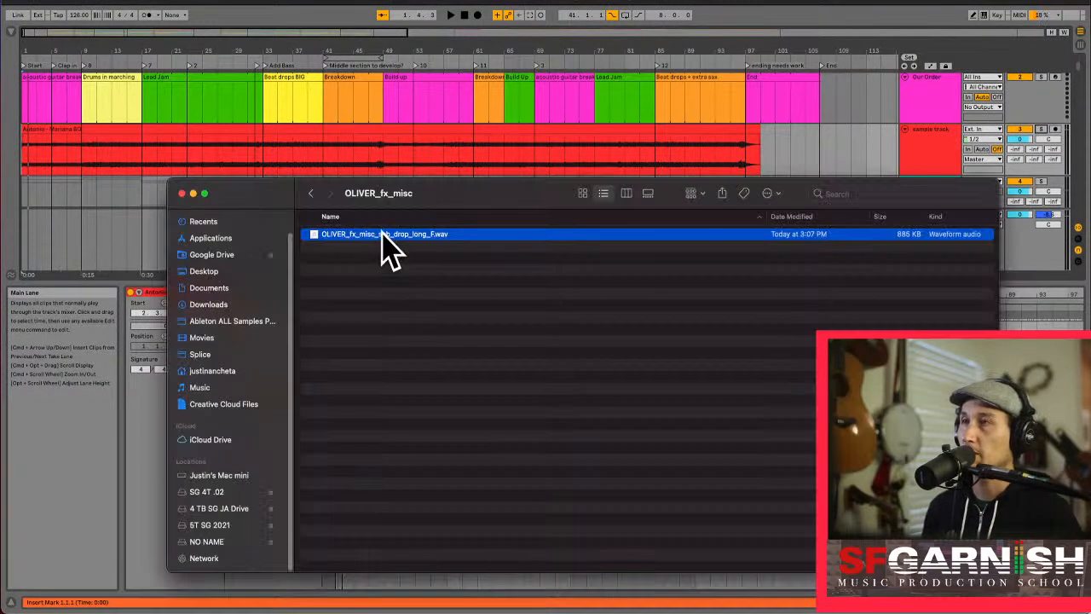
{"action": "left_click_drag", "start_coordinate": [446, 202], "coordinate": [645, 175]}
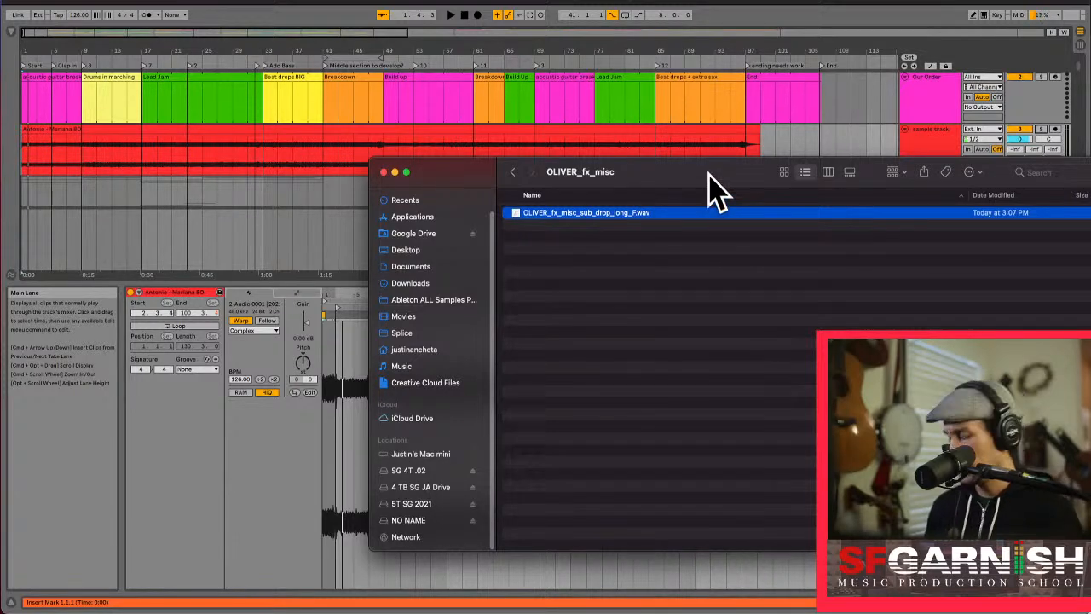
{"action": "left_click_drag", "start_coordinate": [707, 163], "coordinate": [568, 133]}
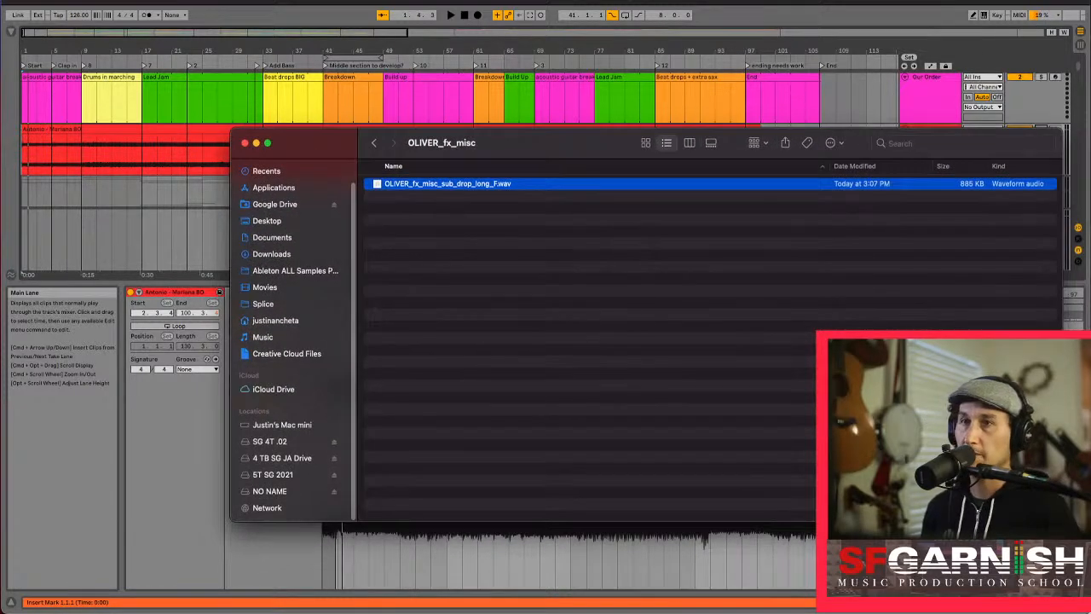
{"action": "left_click_drag", "start_coordinate": [1061, 520], "coordinate": [755, 487]}
{"action": "left_click_drag", "start_coordinate": [443, 144], "coordinate": [690, 204]}
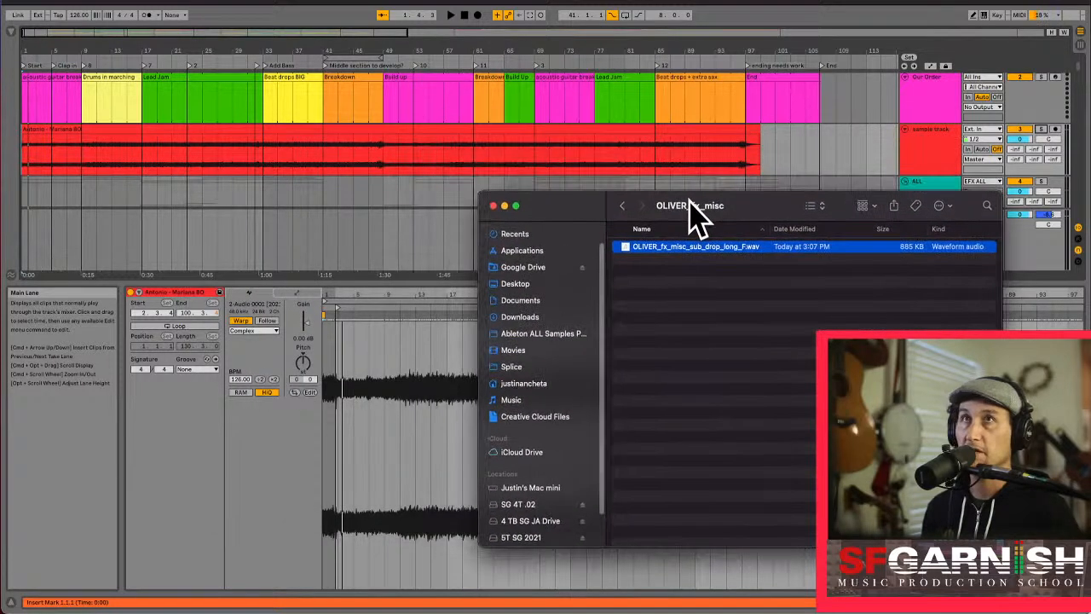
Reduce the height of the clip detail view to give the arrangement more room.
{"action": "scroll", "coordinate": [333, 192], "scroll_direction": "down", "scroll_amount": 2}
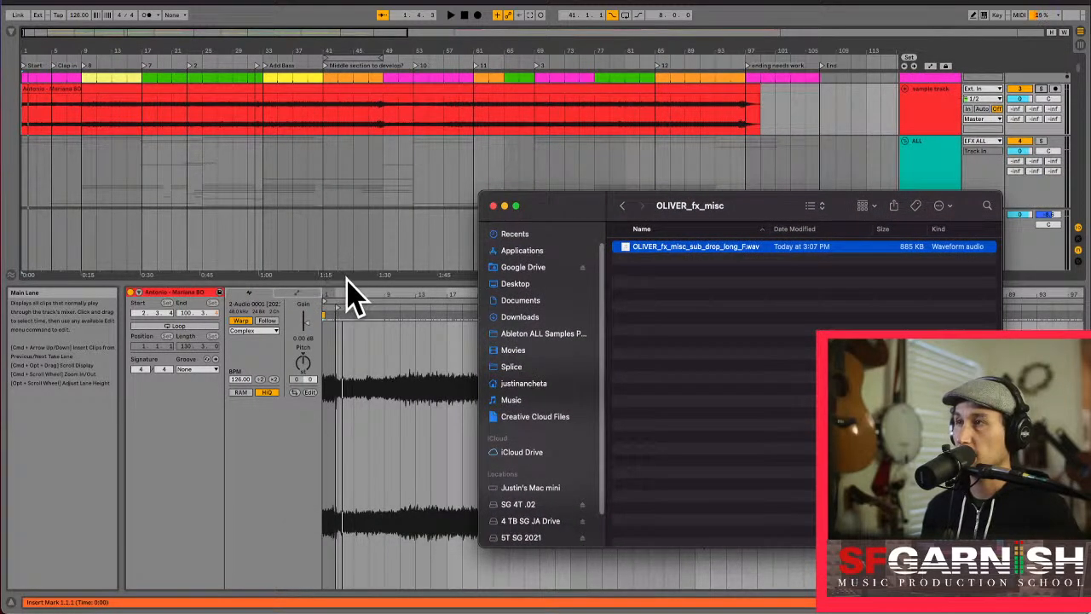
{"action": "left_click", "coordinate": [347, 284]}
{"action": "left_click_drag", "start_coordinate": [346, 284], "coordinate": [383, 477]}
Insert a new audio track after the BASS ALL group, directly below the Bass Uku track, and select it.
{"action": "scroll", "coordinate": [273, 267], "scroll_direction": "down", "scroll_amount": 10}
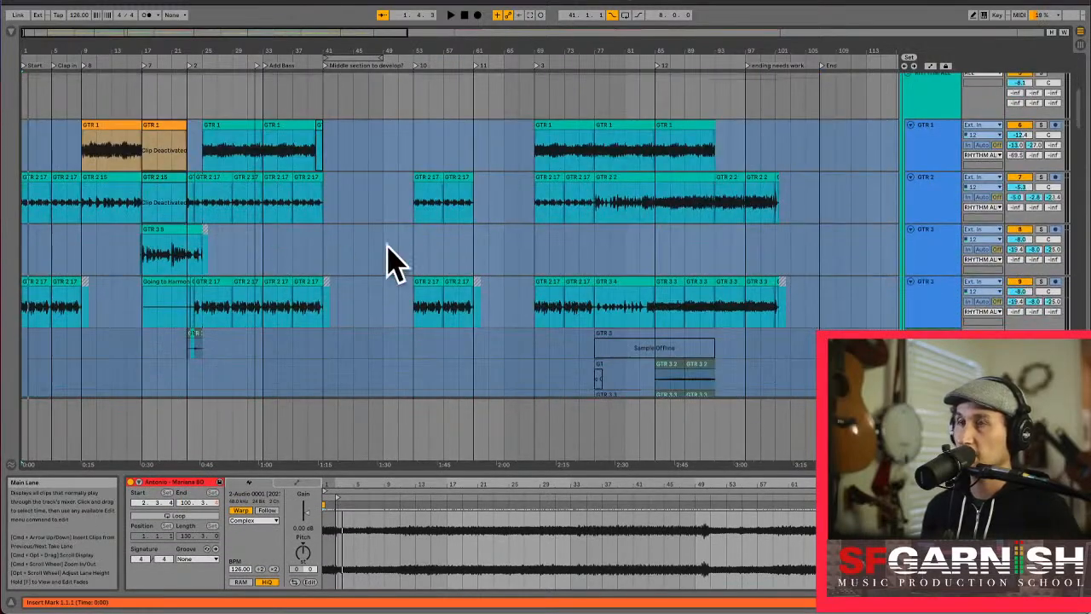
{"action": "scroll", "coordinate": [492, 251], "scroll_direction": "up", "scroll_amount": 8}
{"action": "scroll", "coordinate": [493, 252], "scroll_direction": "down", "scroll_amount": 10}
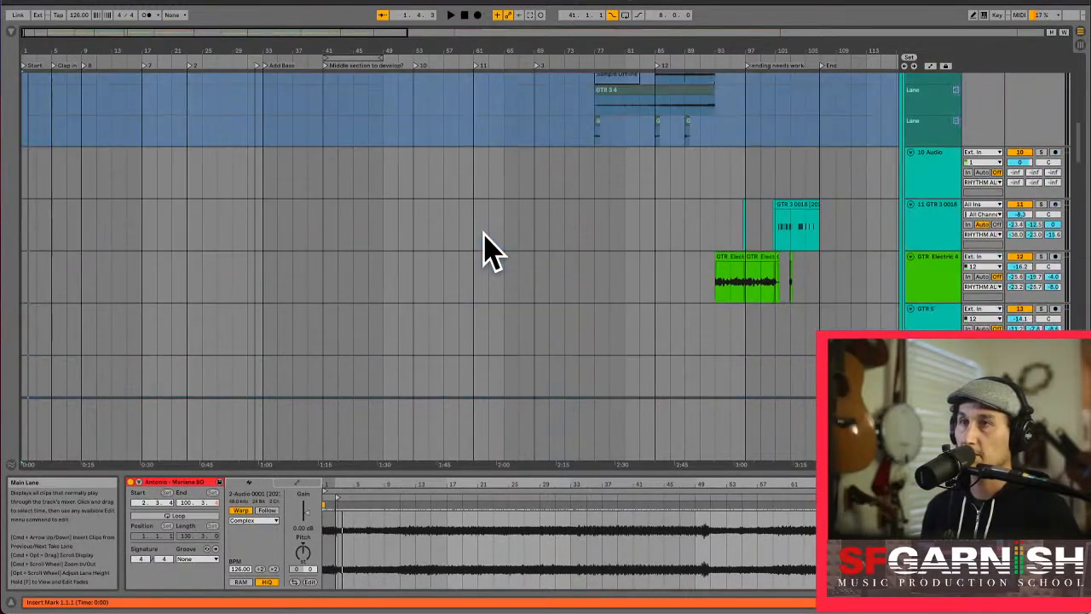
{"action": "scroll", "coordinate": [493, 252], "scroll_direction": "down", "scroll_amount": 5}
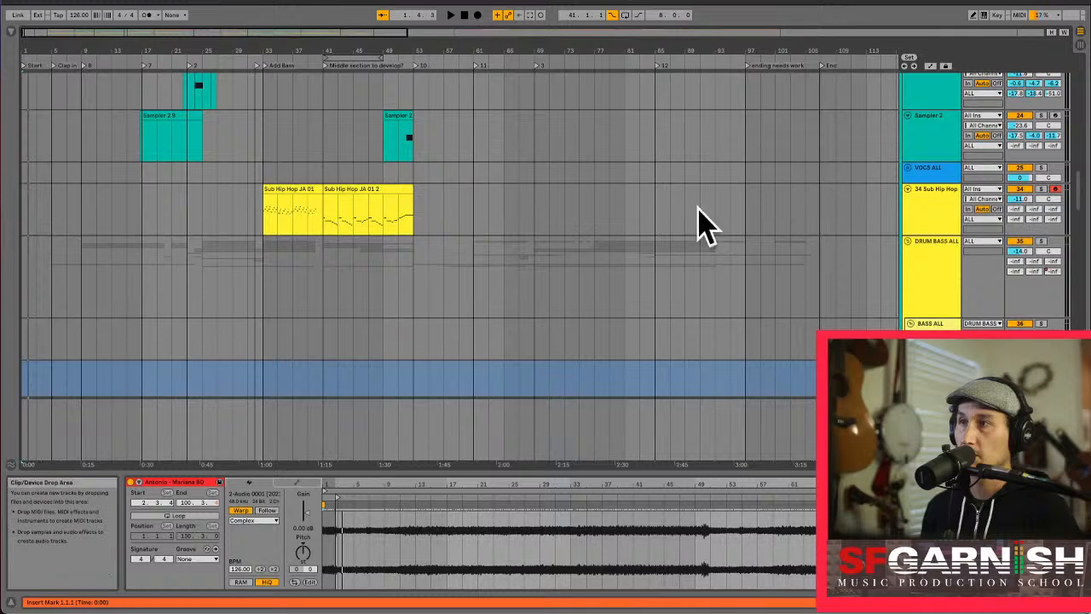
{"action": "left_click", "coordinate": [928, 168]}
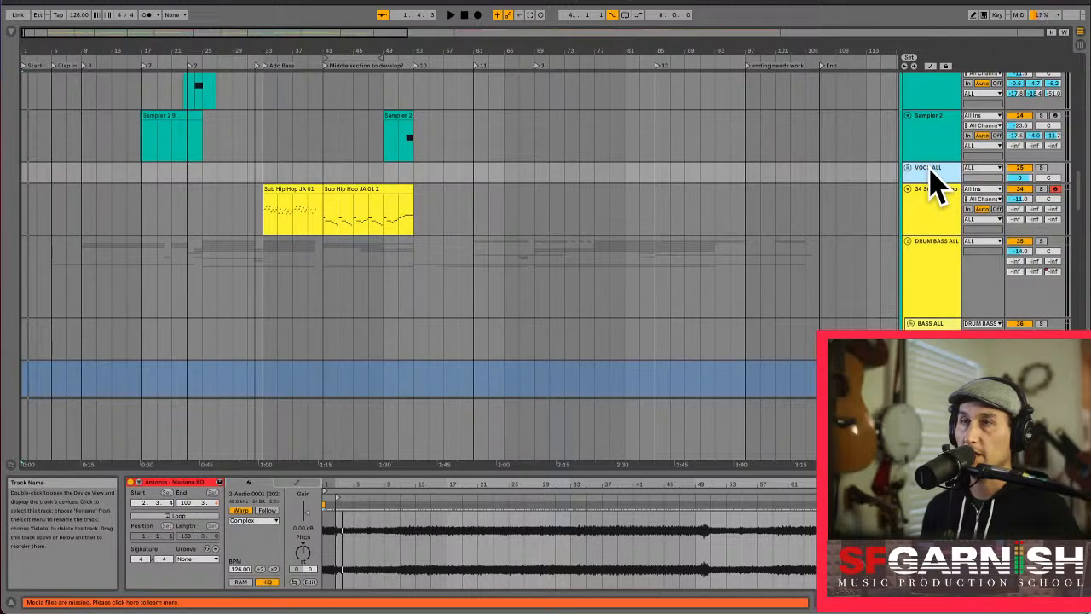
{"action": "left_click", "coordinate": [935, 194]}
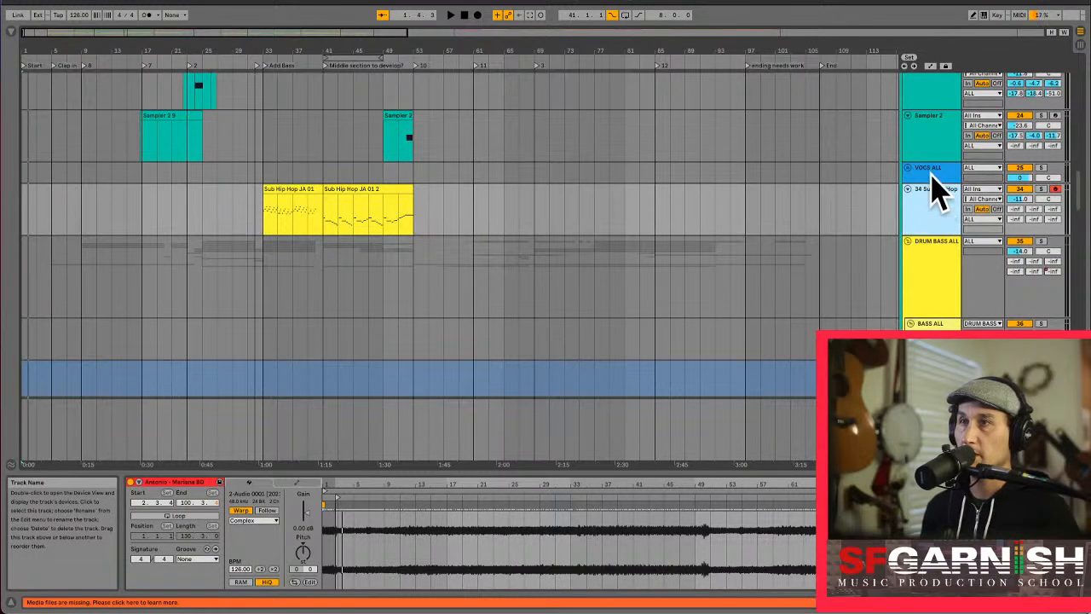
{"action": "scroll", "coordinate": [937, 222], "scroll_direction": "down", "scroll_amount": 4}
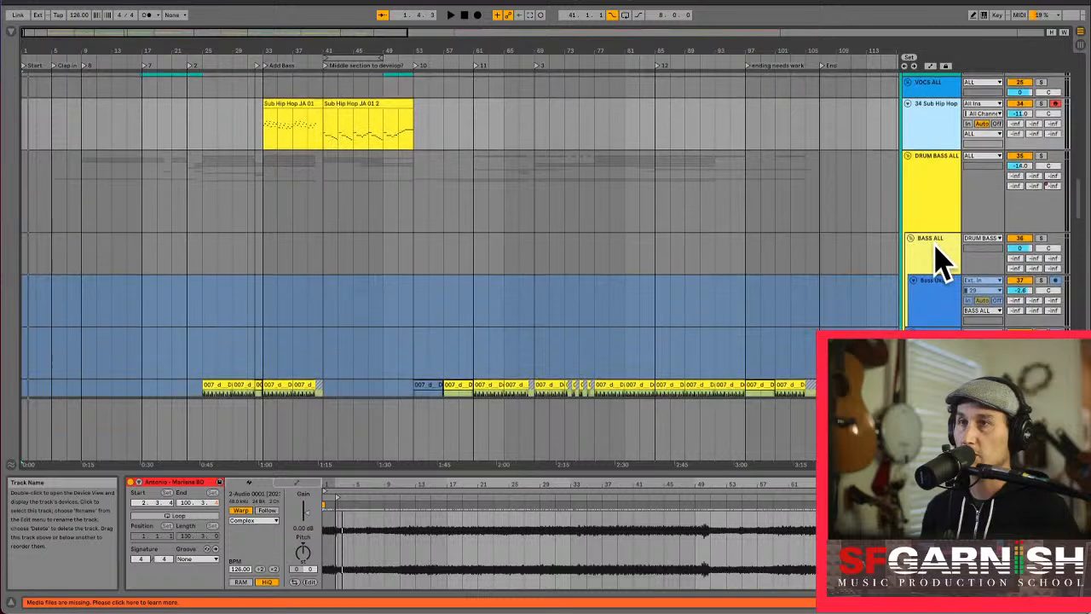
{"action": "scroll", "coordinate": [938, 230], "scroll_direction": "down", "scroll_amount": 2}
{"action": "left_click", "coordinate": [939, 213]}
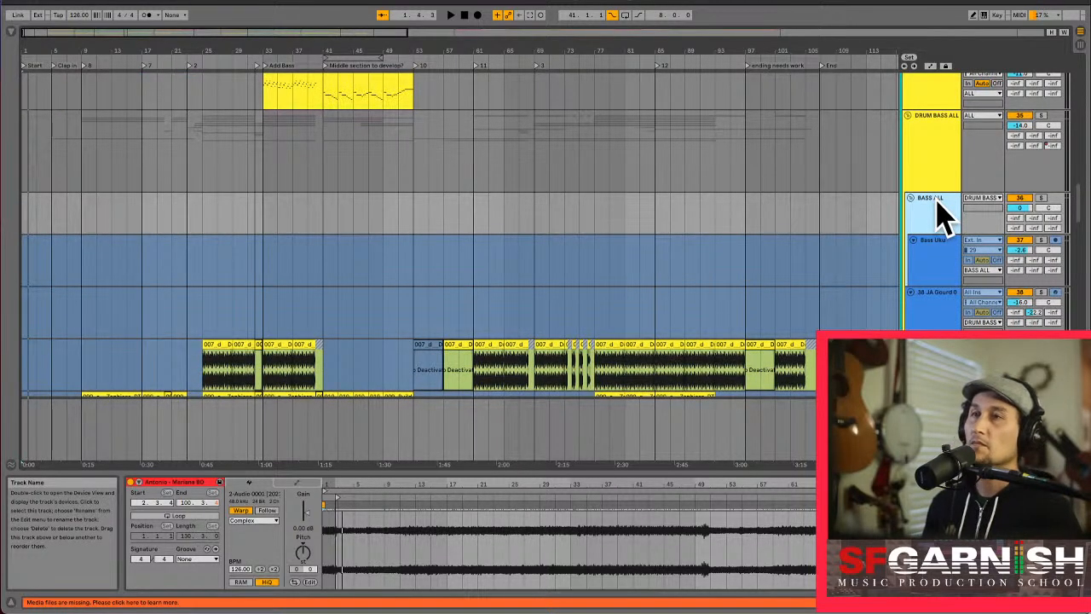
{"action": "key", "text": "super+t"}
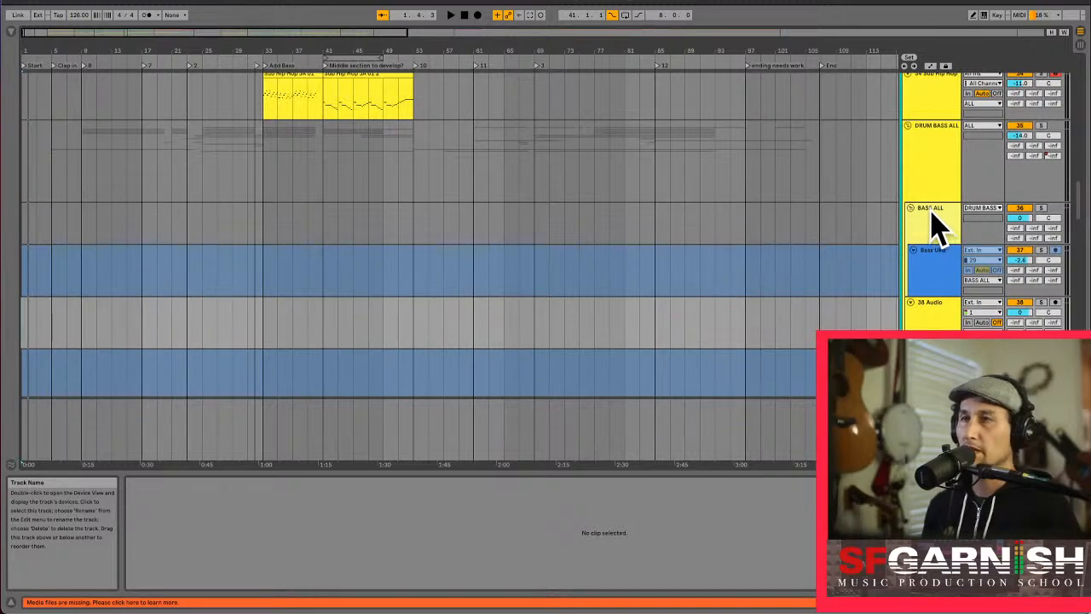
{"action": "left_click", "coordinate": [935, 226]}
{"action": "left_click", "coordinate": [942, 319]}
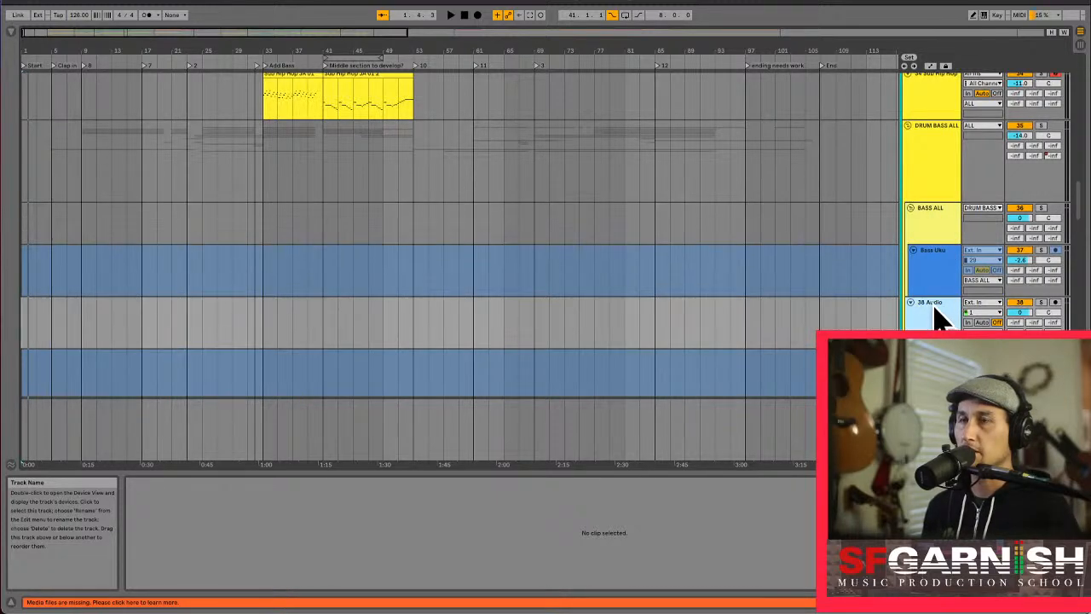
Place OLIVER_fx_misc_sub_drop_long_F.wav from Finder at bar 1 of the new audio track.
{"action": "left_click", "coordinate": [25, 328]}
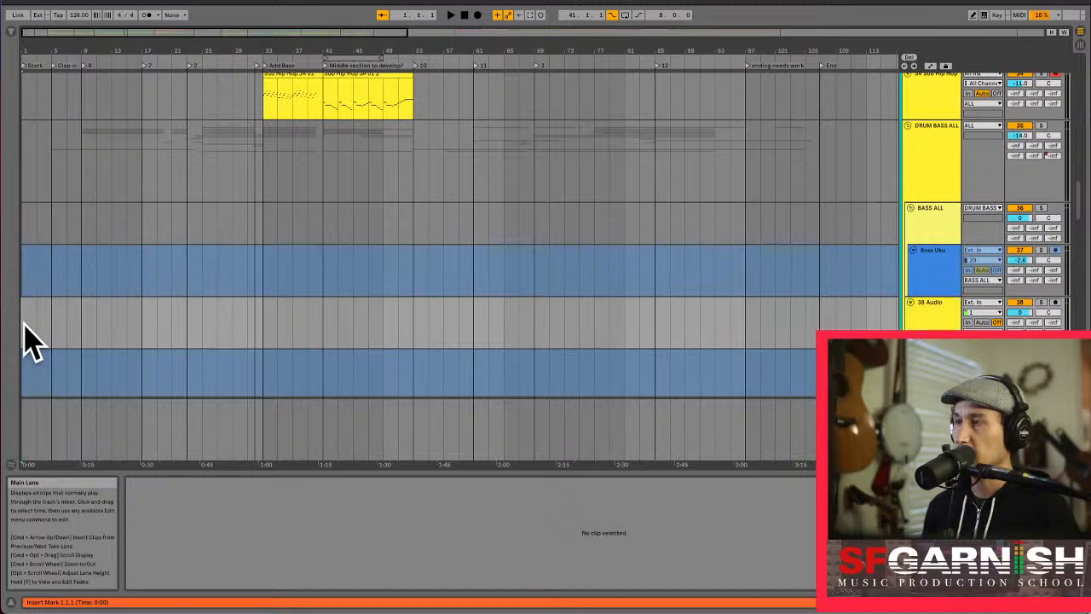
{"action": "key", "text": "super+Tab"}
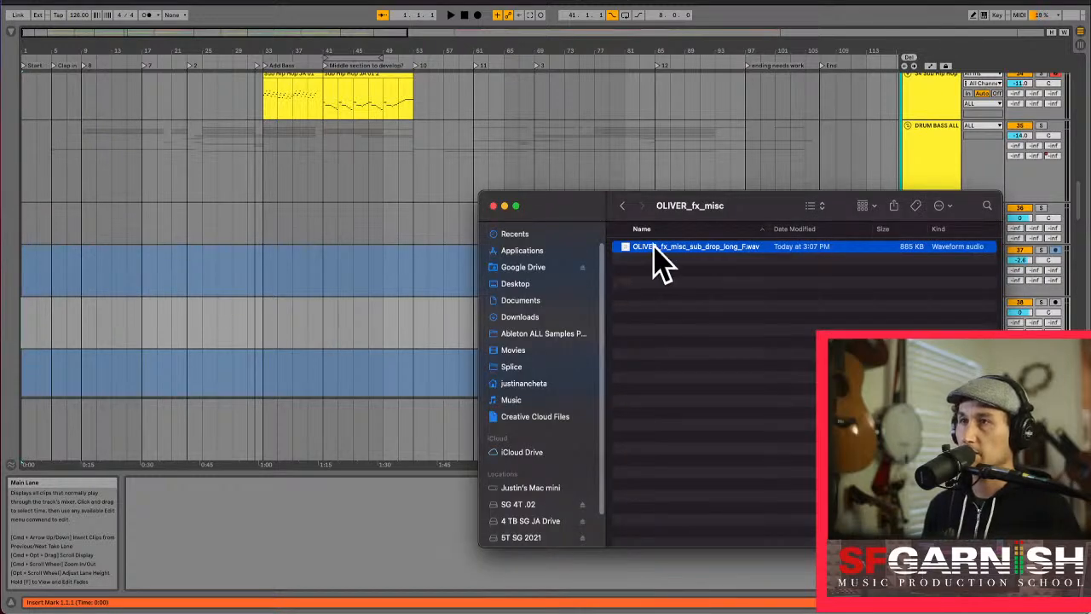
{"action": "left_click_drag", "start_coordinate": [654, 247], "coordinate": [29, 332]}
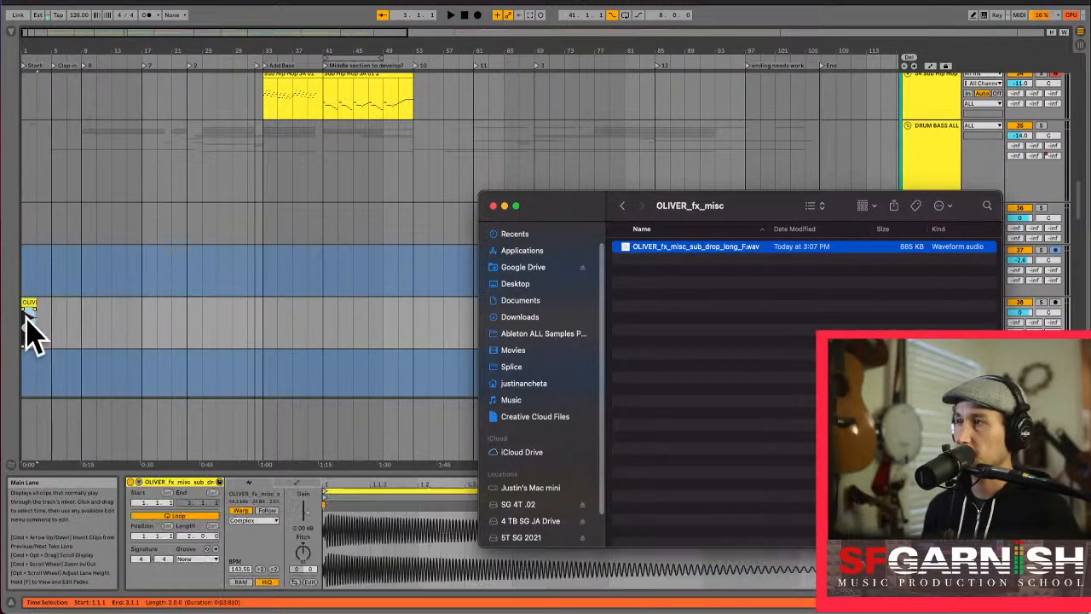
Audition the sub drop clip by playing the arrangement from bar 1, and check the upper tracks during playback.
{"action": "key", "text": "space"}
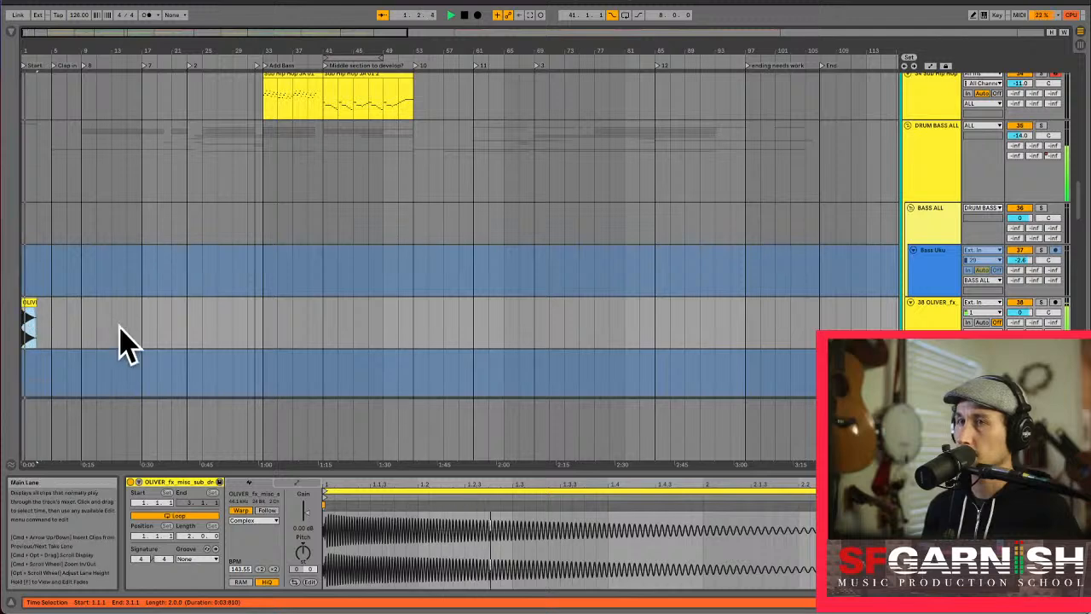
{"action": "left_click", "coordinate": [23, 330]}
{"action": "left_click", "coordinate": [22, 324]}
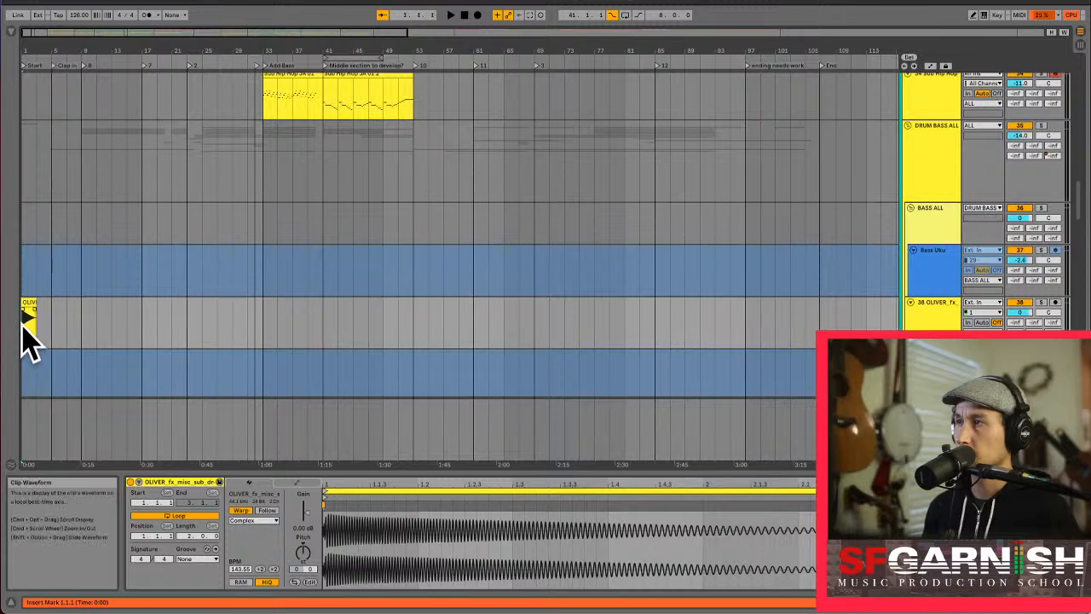
{"action": "key", "text": "space"}
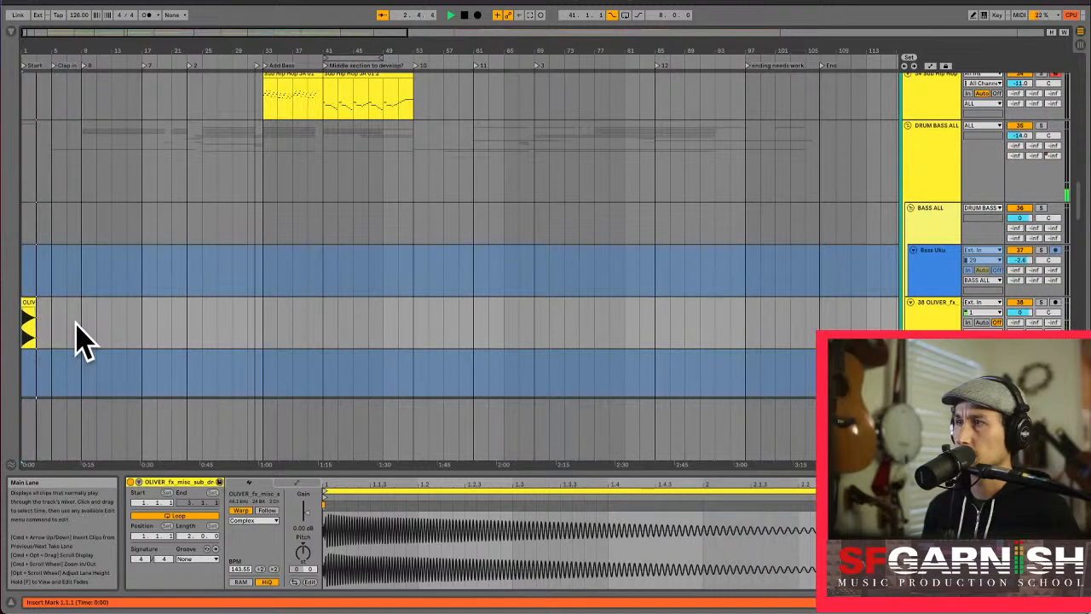
{"action": "scroll", "coordinate": [81, 340], "scroll_direction": "up", "scroll_amount": 15}
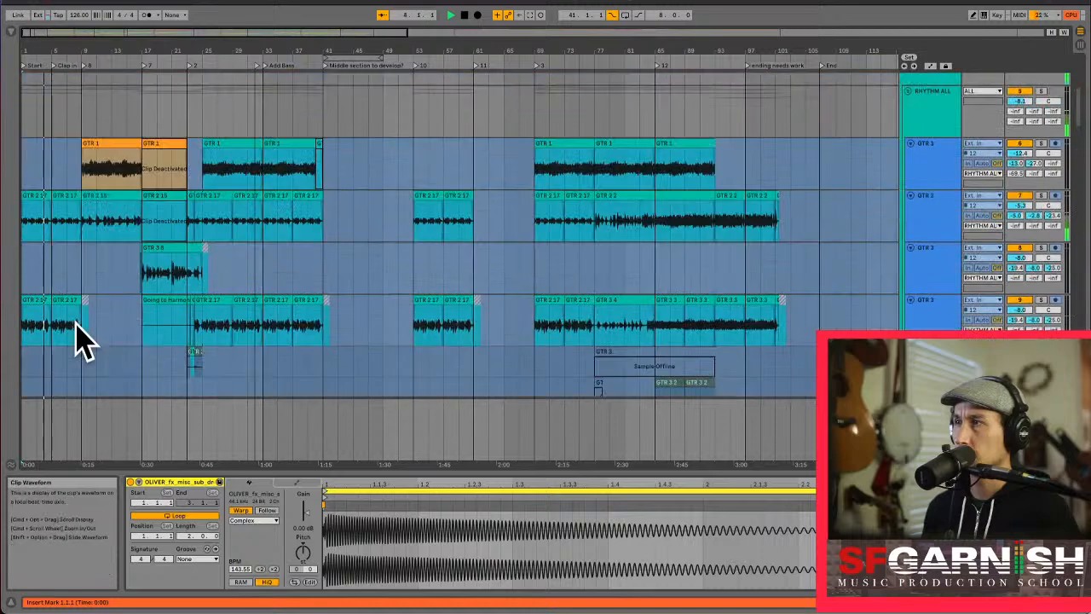
{"action": "scroll", "coordinate": [83, 325], "scroll_direction": "up", "scroll_amount": 5}
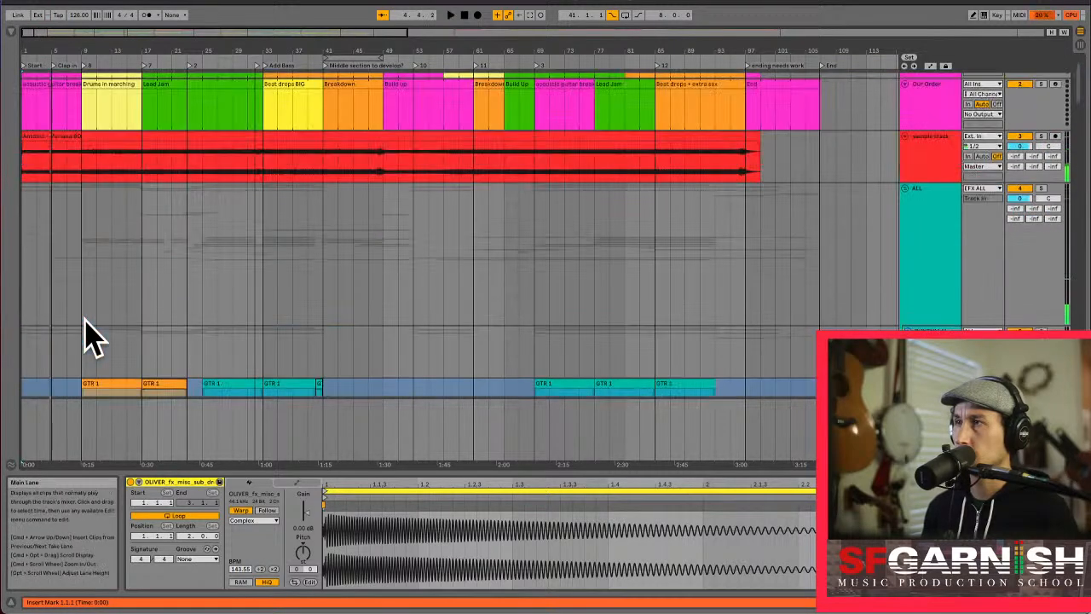
Stop all clips from the Master track in Session View and return to Arrangement View.
{"action": "key", "text": "Tab"}
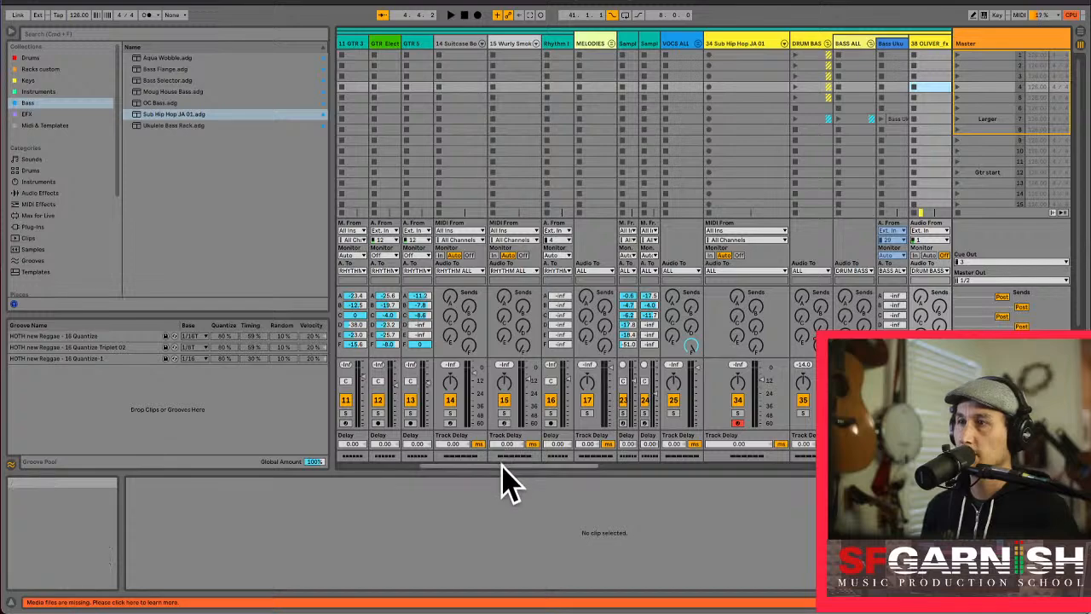
{"action": "left_click_drag", "start_coordinate": [506, 480], "coordinate": [767, 494]}
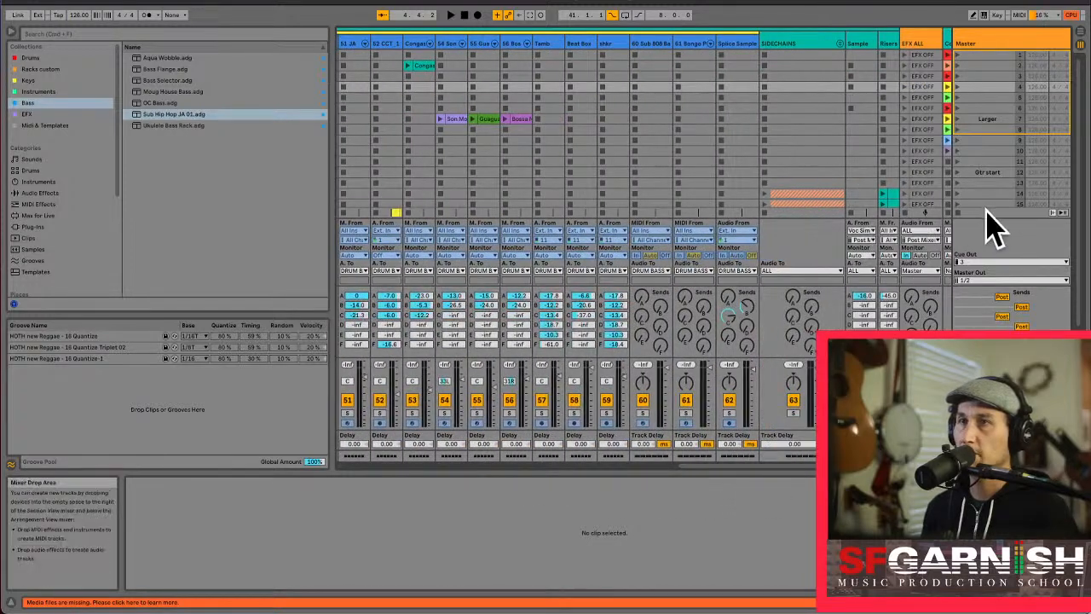
{"action": "key", "text": "Tab"}
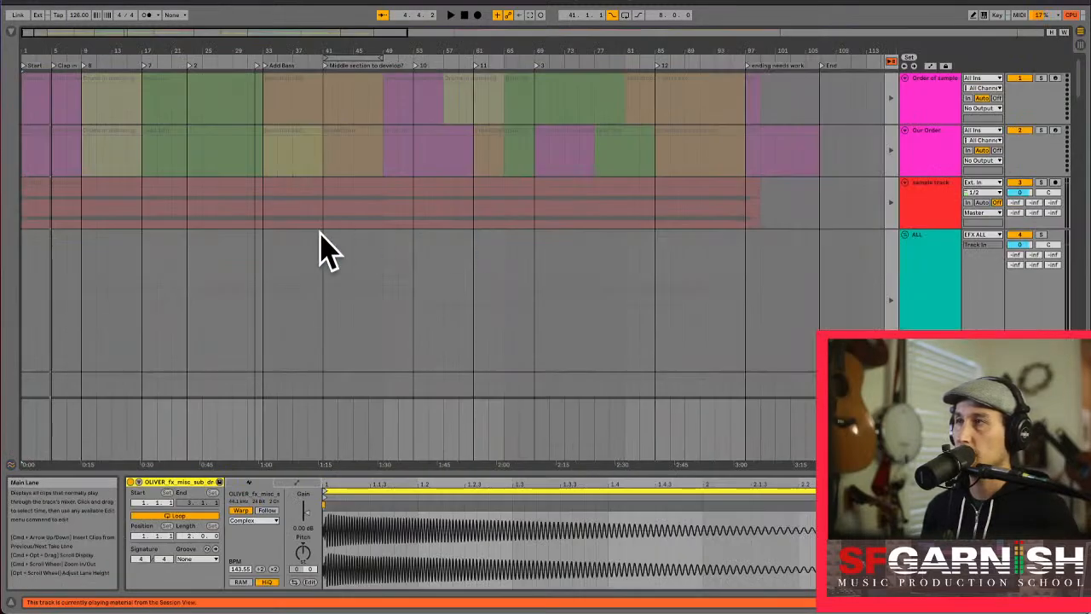
Restore arrangement playback for all tracks and play the song from bar 1 while looking through the guitar tracks.
{"action": "left_click", "coordinate": [24, 293]}
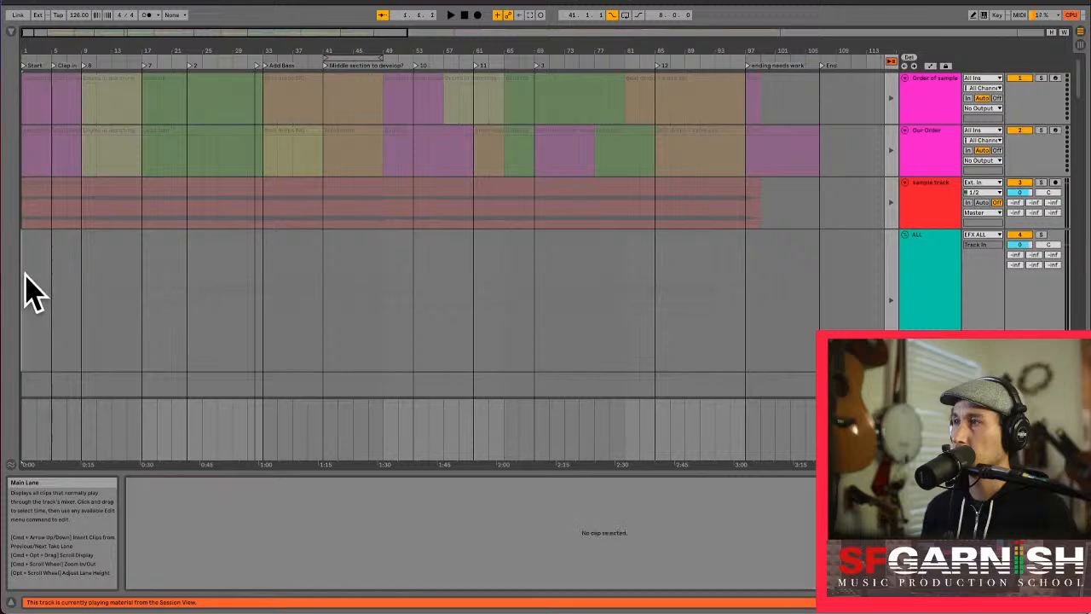
{"action": "left_click", "coordinate": [891, 61]}
{"action": "key", "text": "space"}
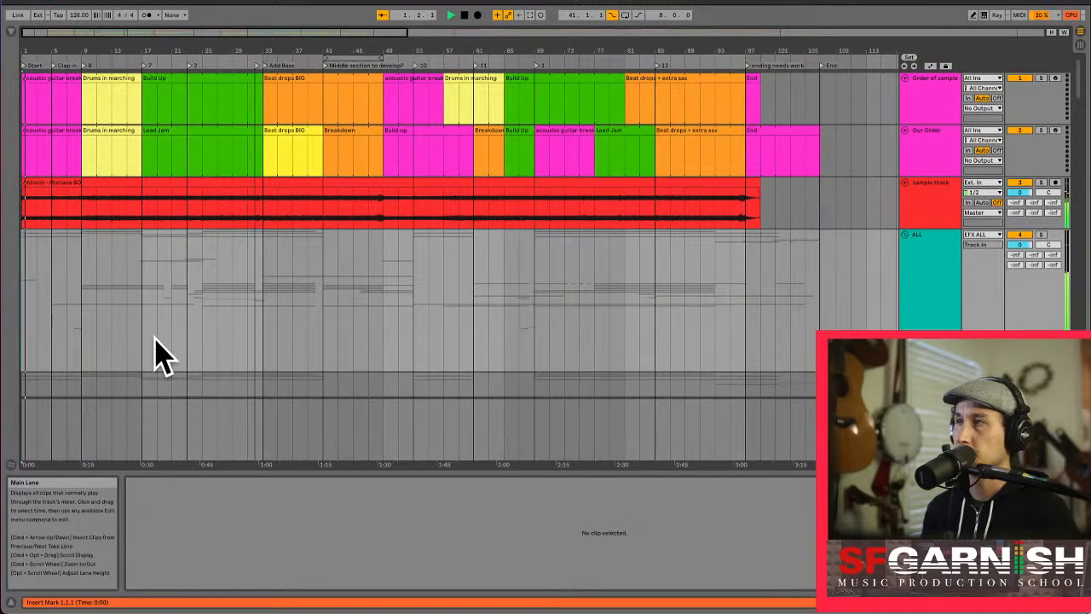
{"action": "scroll", "coordinate": [118, 286], "scroll_direction": "down", "scroll_amount": 5}
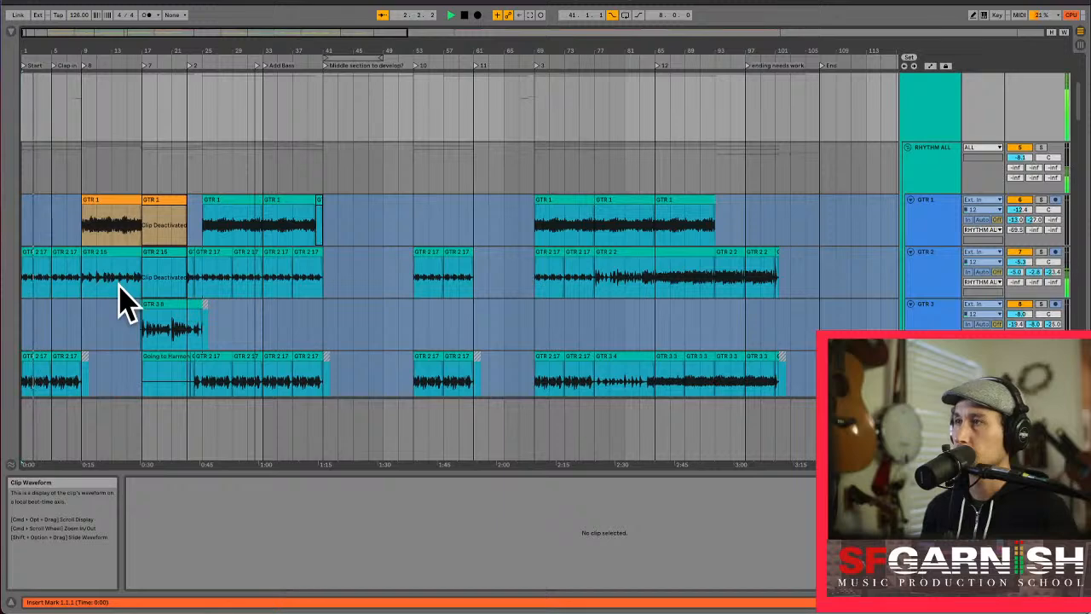
{"action": "scroll", "coordinate": [130, 281], "scroll_direction": "down", "scroll_amount": 3}
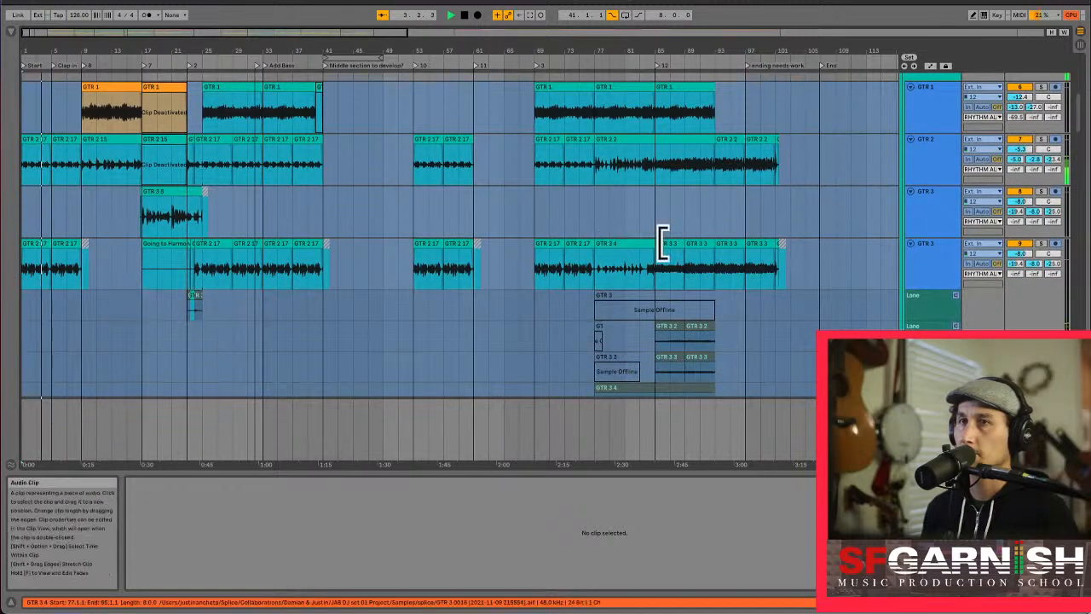
Solo the lower GTR 3 track and the GTR 2 track in turn during playback, and clear the solo.
{"action": "left_click", "coordinate": [1041, 243]}
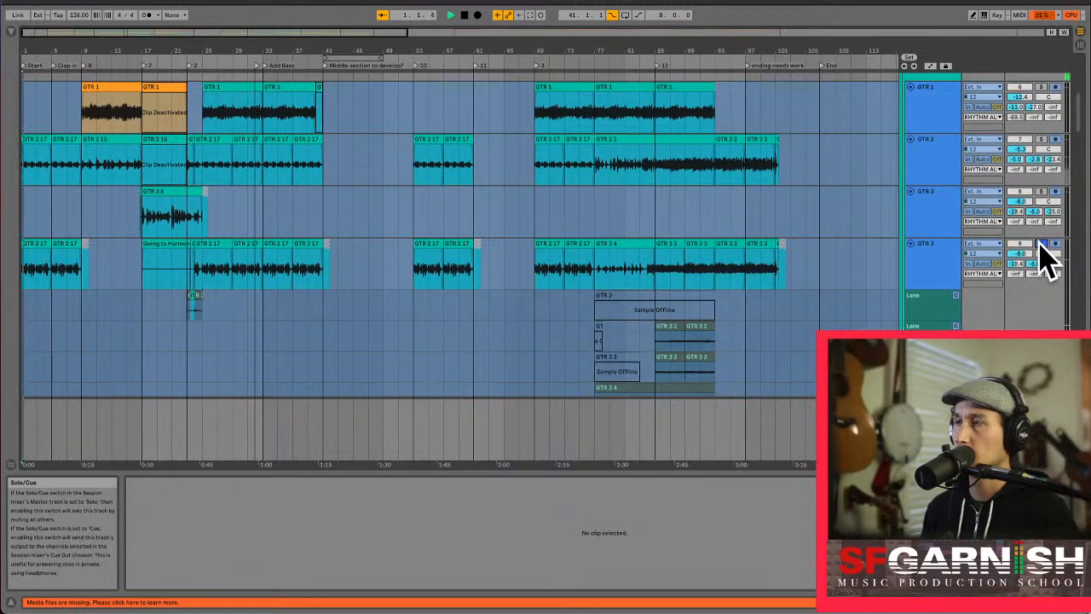
{"action": "left_click", "coordinate": [1041, 139]}
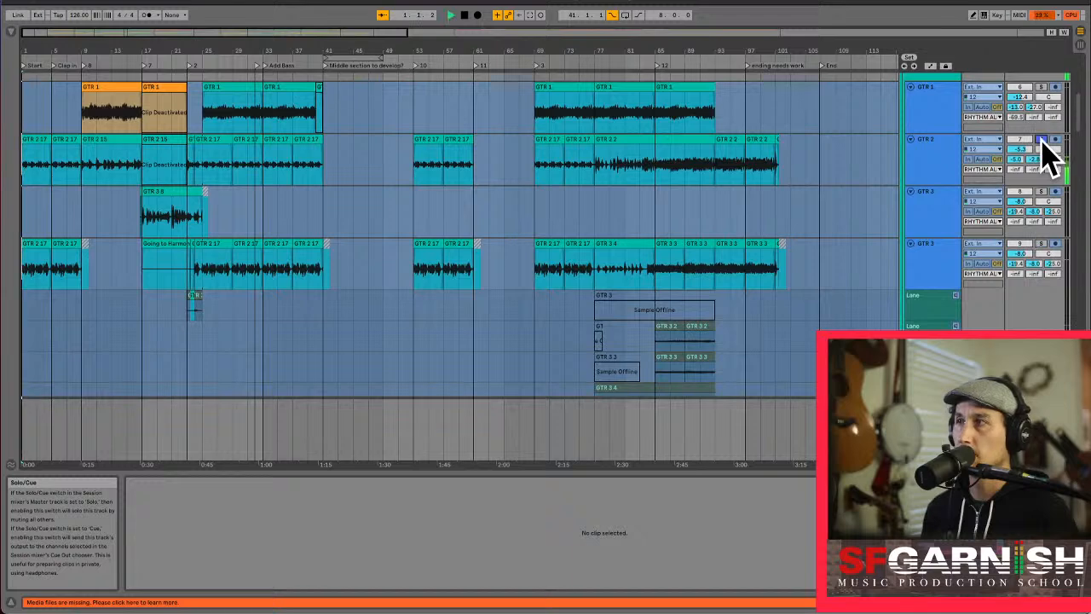
{"action": "scroll", "coordinate": [1046, 156], "scroll_direction": "up", "scroll_amount": 5}
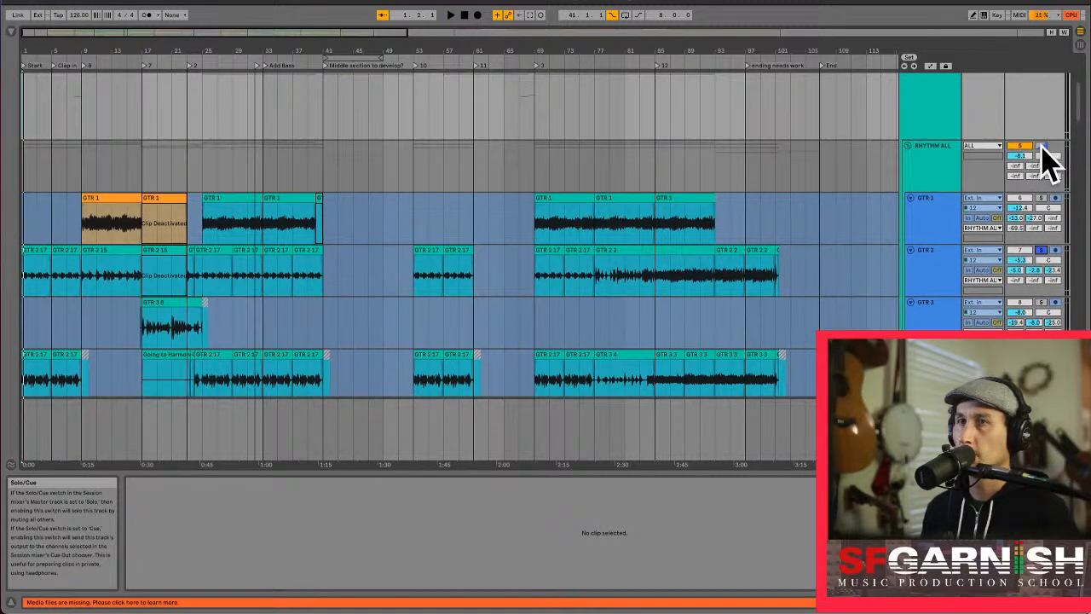
{"action": "left_click", "coordinate": [1041, 251]}
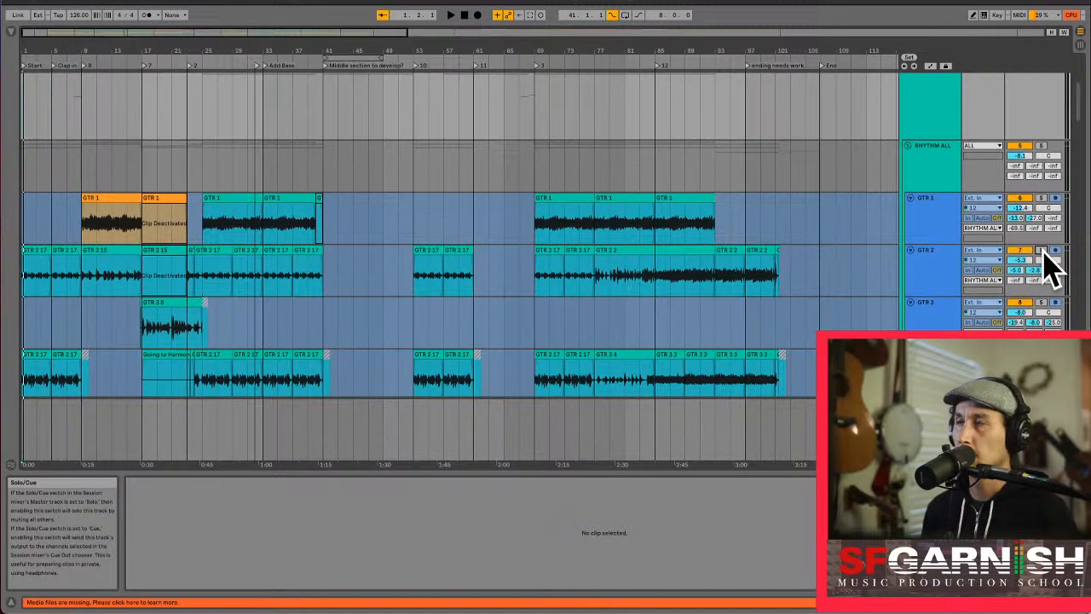
Audition GTR 1 in solo from bar 9, clear its solo, and play the full arrangement from bar 1.
{"action": "left_click", "coordinate": [85, 225]}
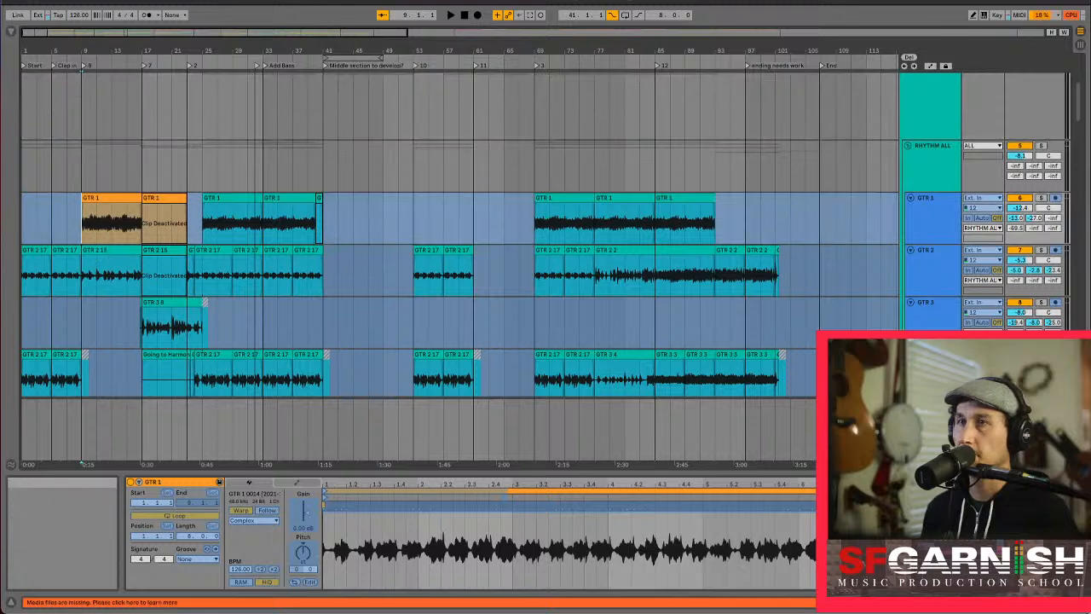
{"action": "left_click", "coordinate": [1041, 198]}
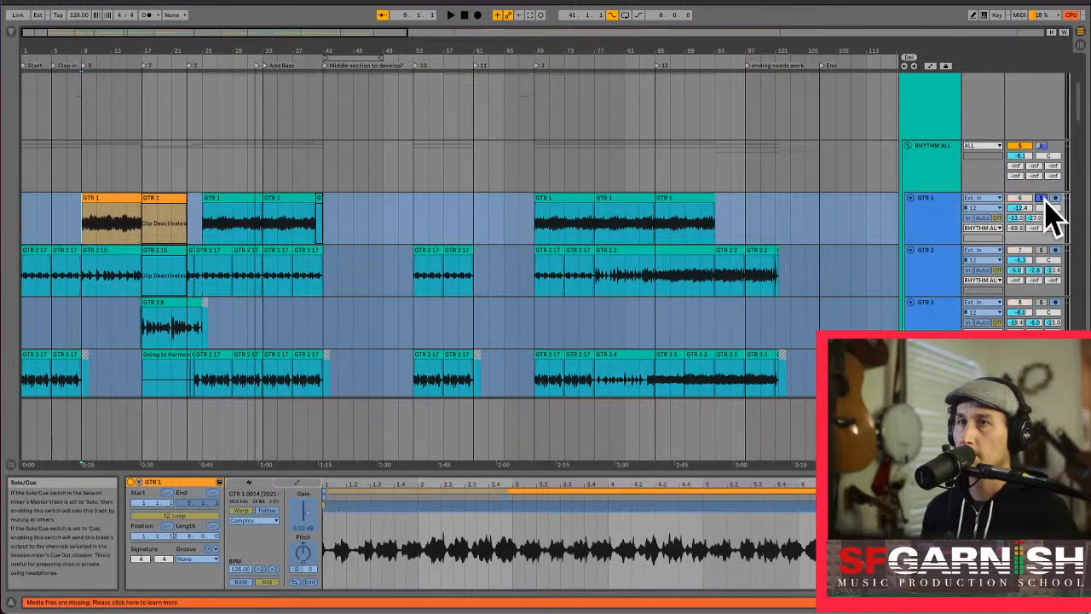
{"action": "key", "text": "space"}
{"action": "left_click", "coordinate": [1040, 199]}
{"action": "key", "text": "space"}
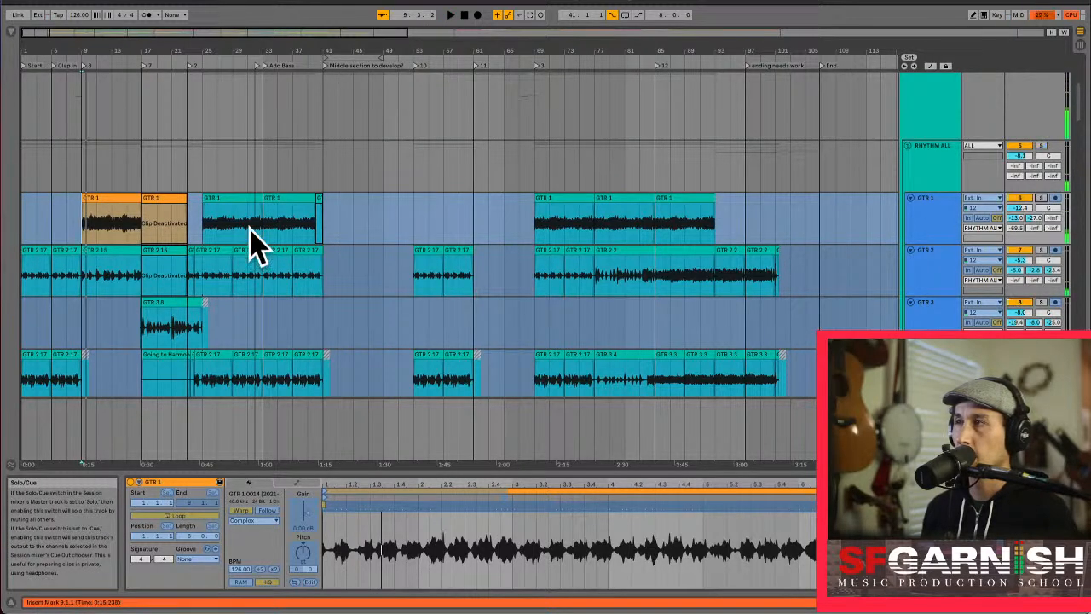
{"action": "left_click", "coordinate": [21, 226]}
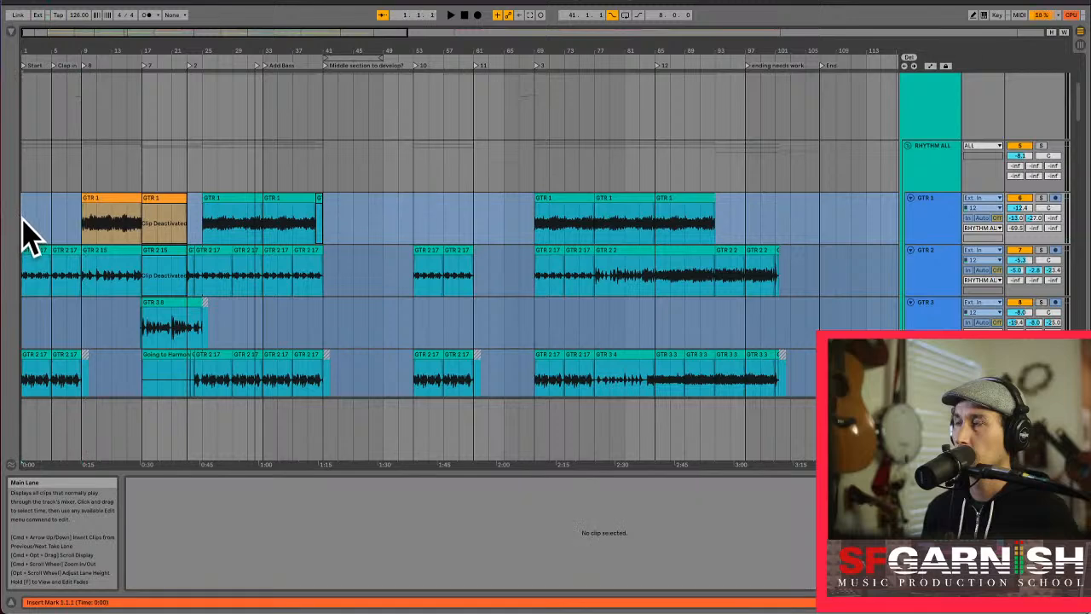
{"action": "key", "text": "space"}
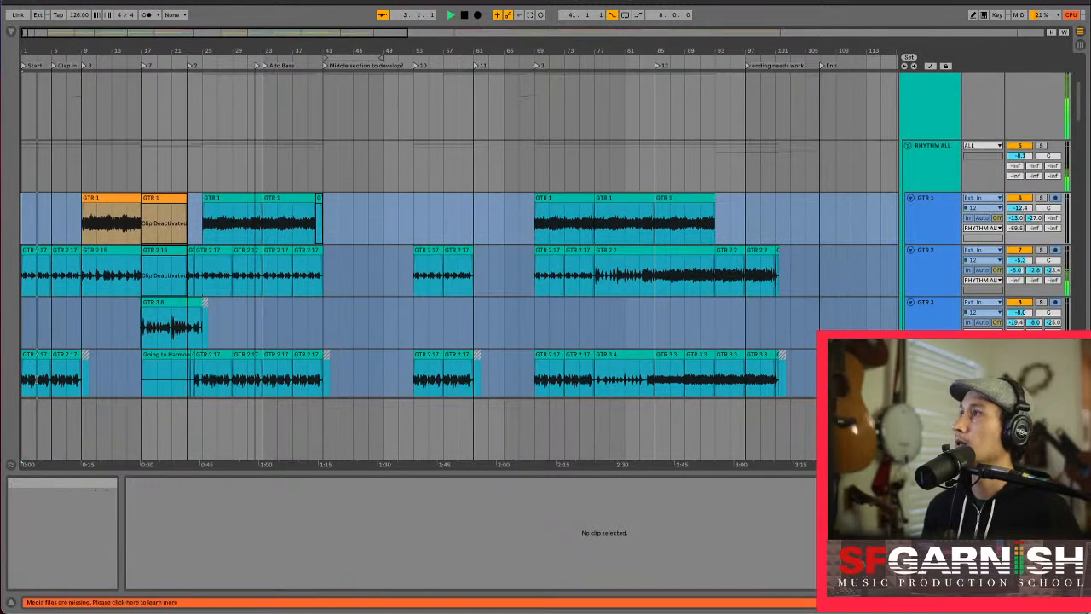
Deactivate the full-length reference clip on the sample track and play the arrangement from bar 1.
{"action": "left_click", "coordinate": [685, 198]}
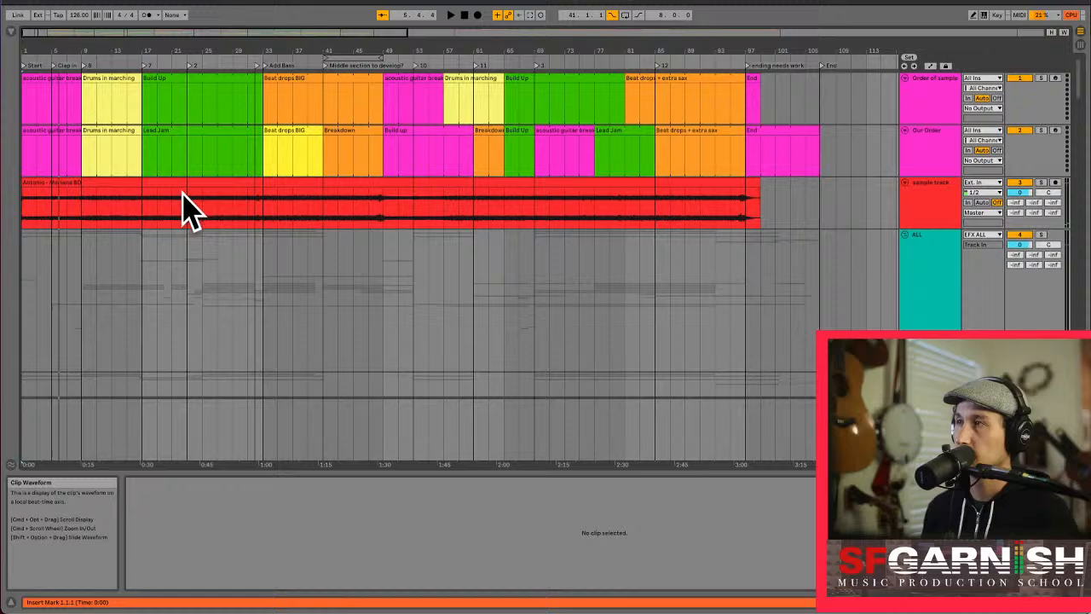
{"action": "left_click", "coordinate": [181, 182]}
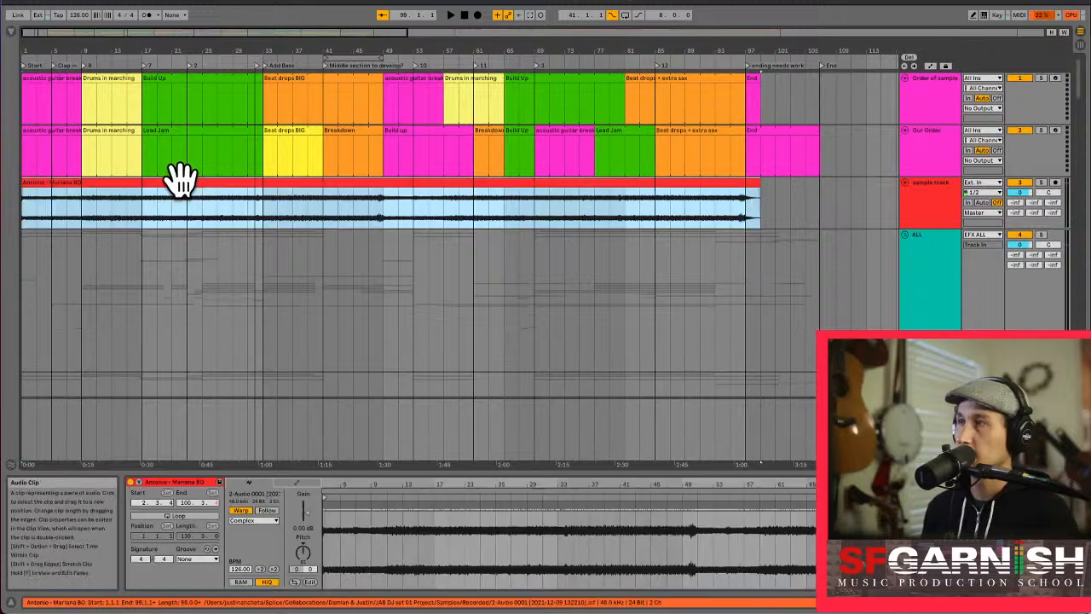
{"action": "key", "text": "0"}
{"action": "key", "text": "space"}
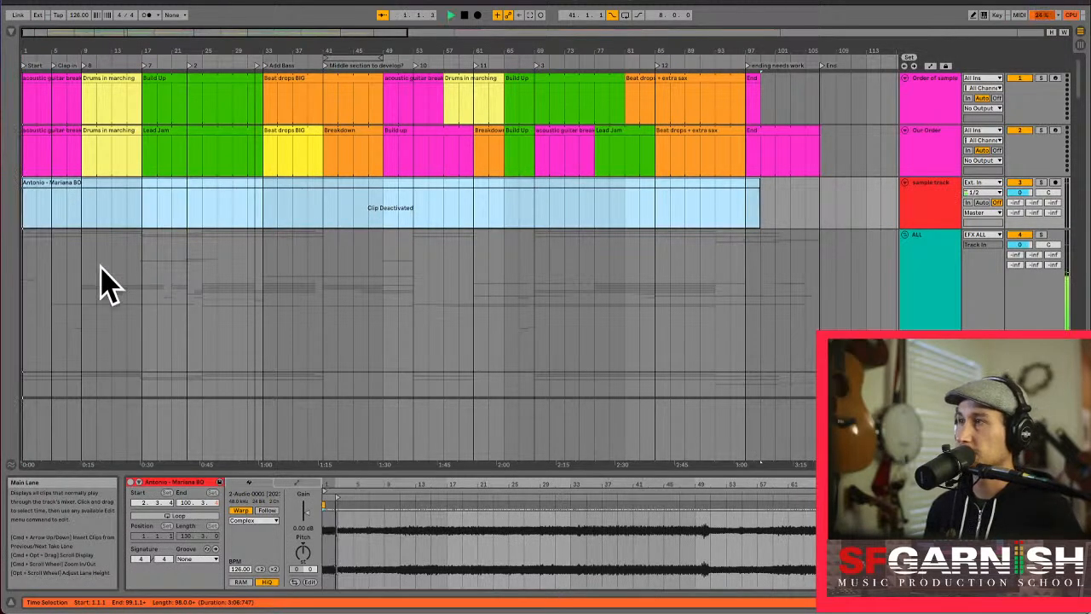
Move the OLIVER sub drop clip from bar 1 to bar 32, just ahead of the Add Bass marker.
{"action": "scroll", "coordinate": [82, 339], "scroll_direction": "down", "scroll_amount": 15}
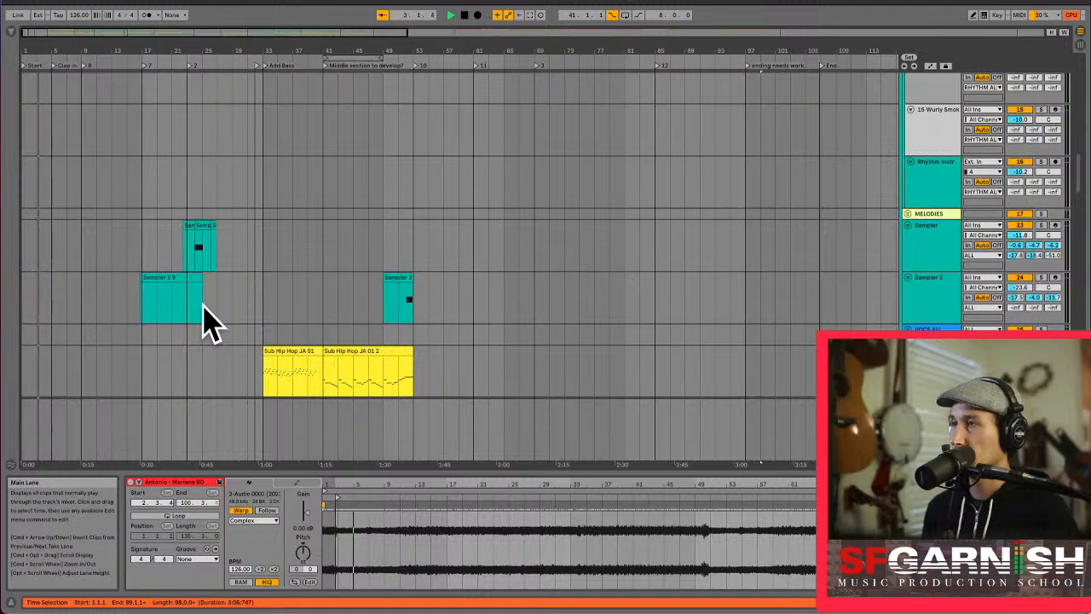
{"action": "scroll", "coordinate": [209, 323], "scroll_direction": "down", "scroll_amount": 5}
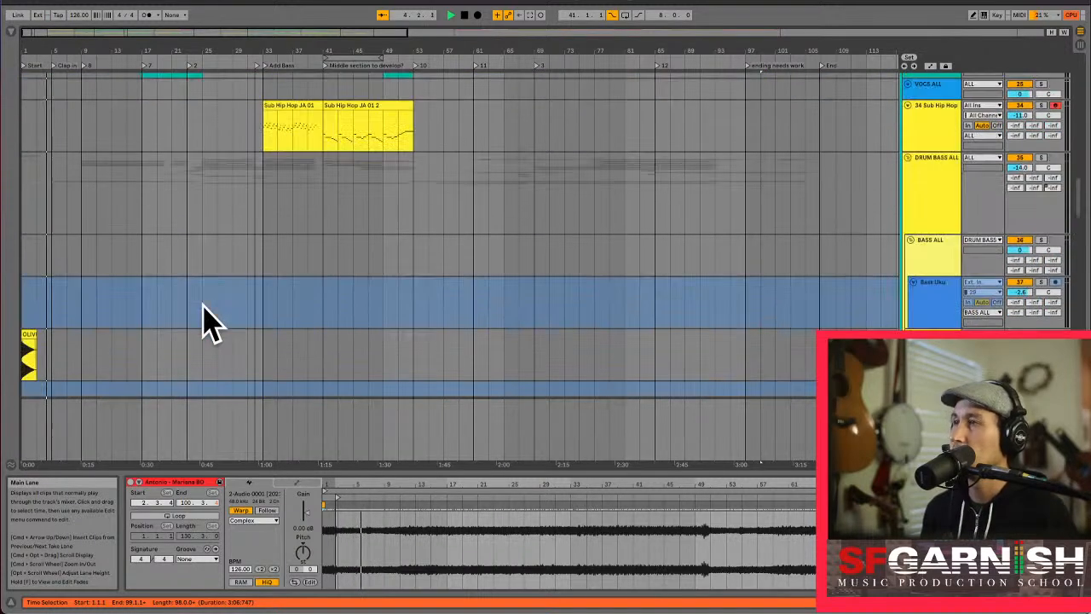
{"action": "scroll", "coordinate": [209, 324], "scroll_direction": "down", "scroll_amount": 2}
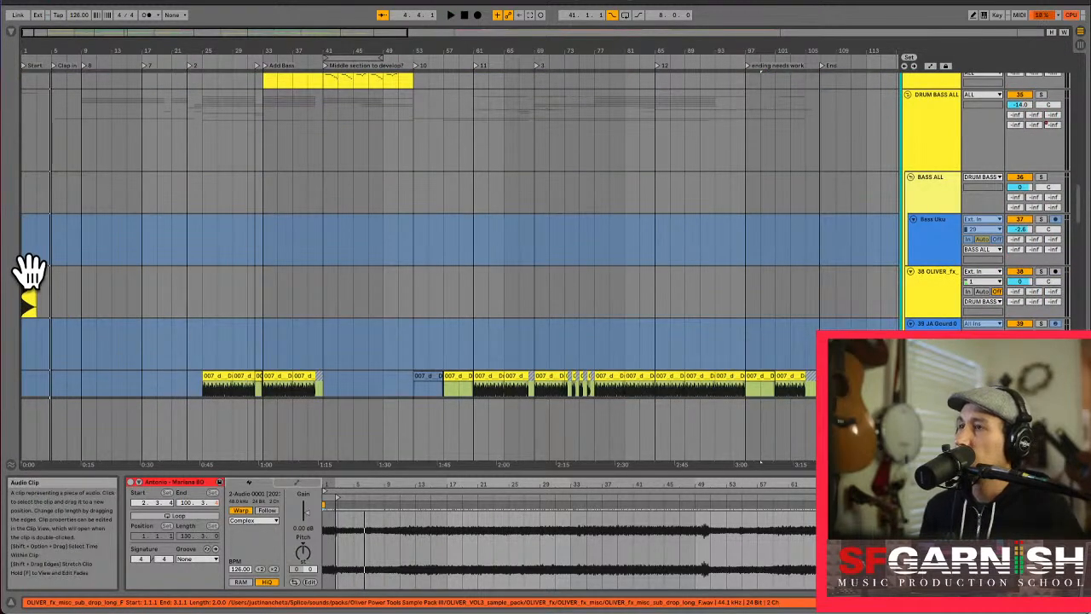
{"action": "left_click_drag", "start_coordinate": [30, 271], "coordinate": [246, 294]}
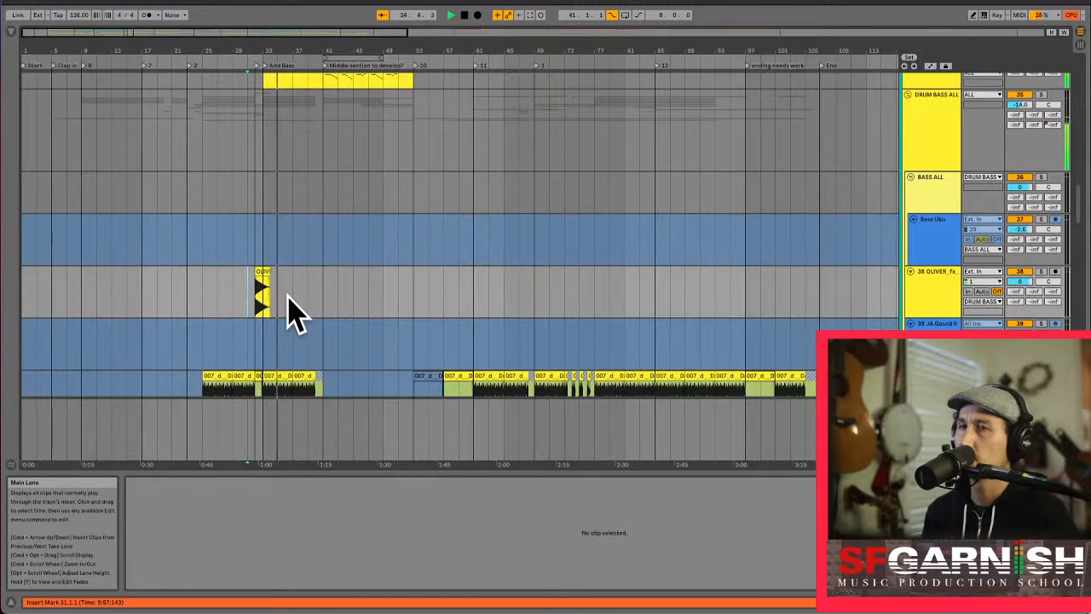
Lower the OLIVER sub drop track's volume to -13.2 dB while playing the transition from bar 31.
{"action": "key", "text": "space"}
{"action": "key", "text": "space"}
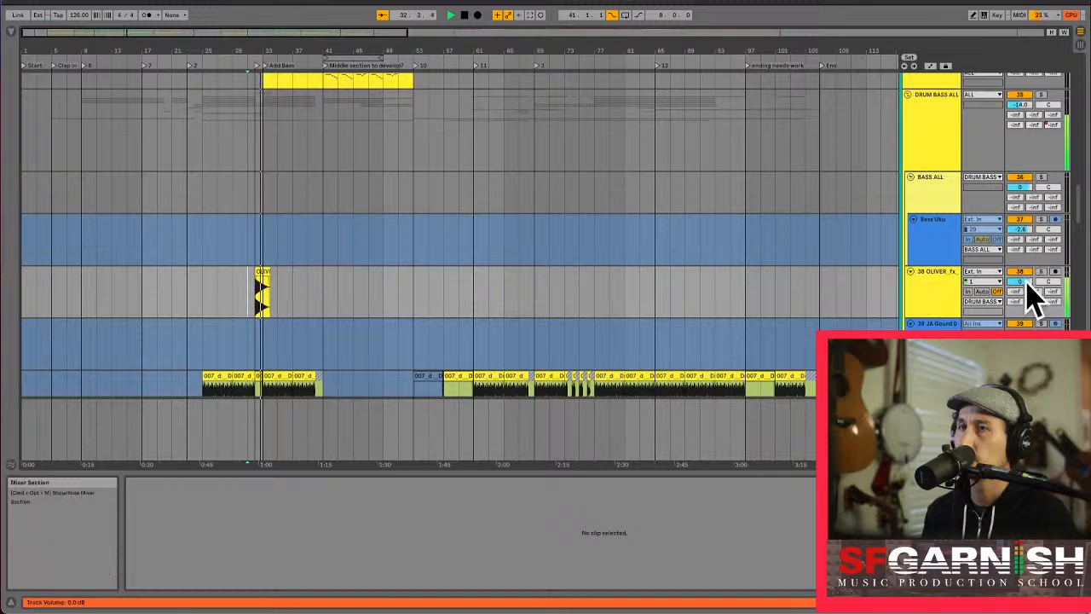
{"action": "left_click_drag", "start_coordinate": [1023, 283], "coordinate": [1026, 298]}
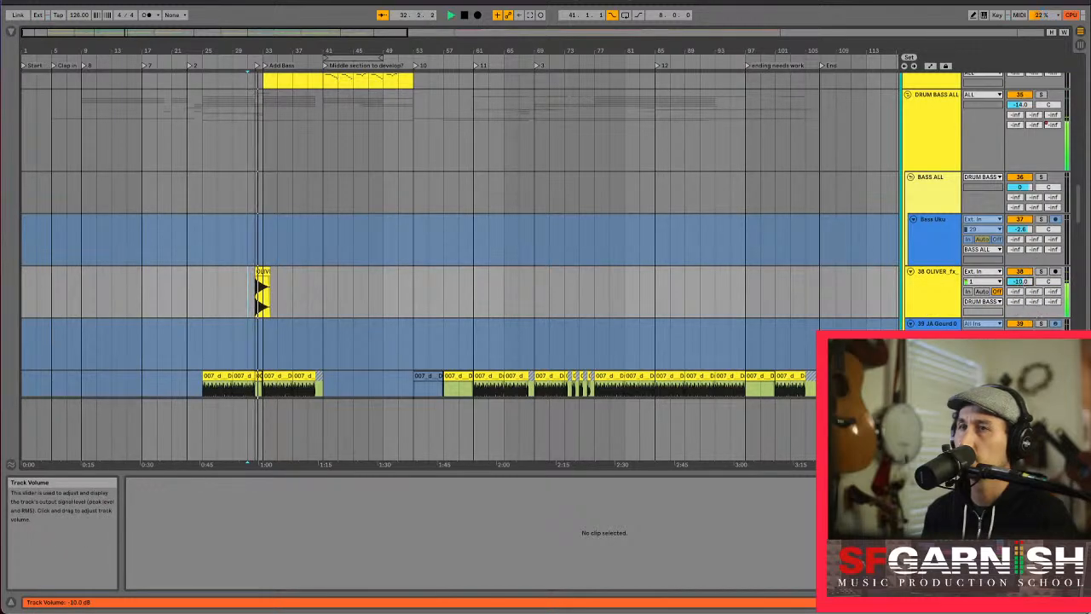
{"action": "left_click_drag", "start_coordinate": [1023, 282], "coordinate": [1022, 293]}
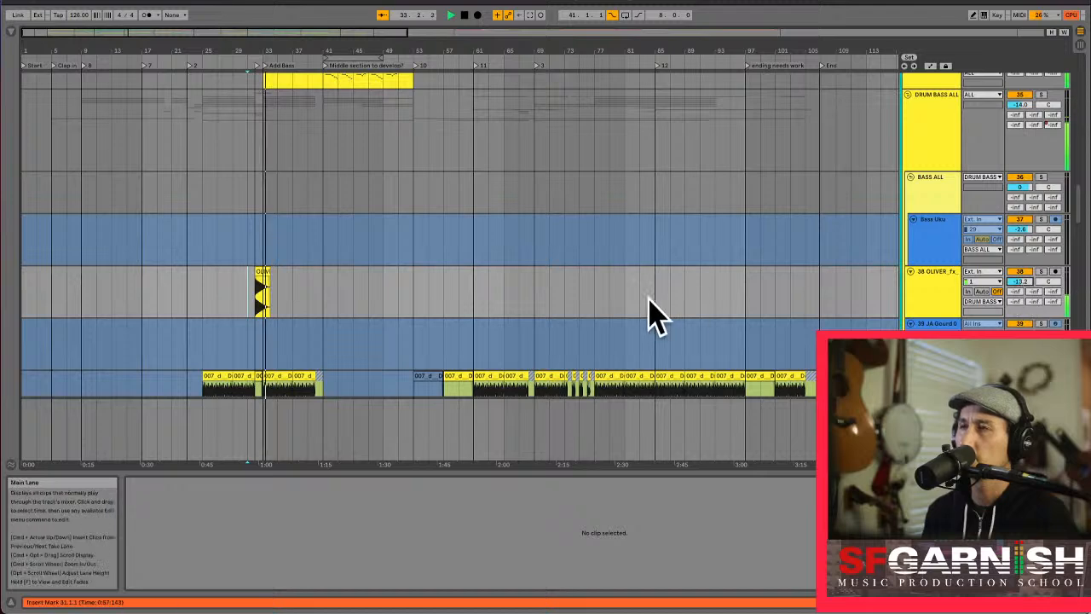
{"action": "left_click", "coordinate": [285, 294]}
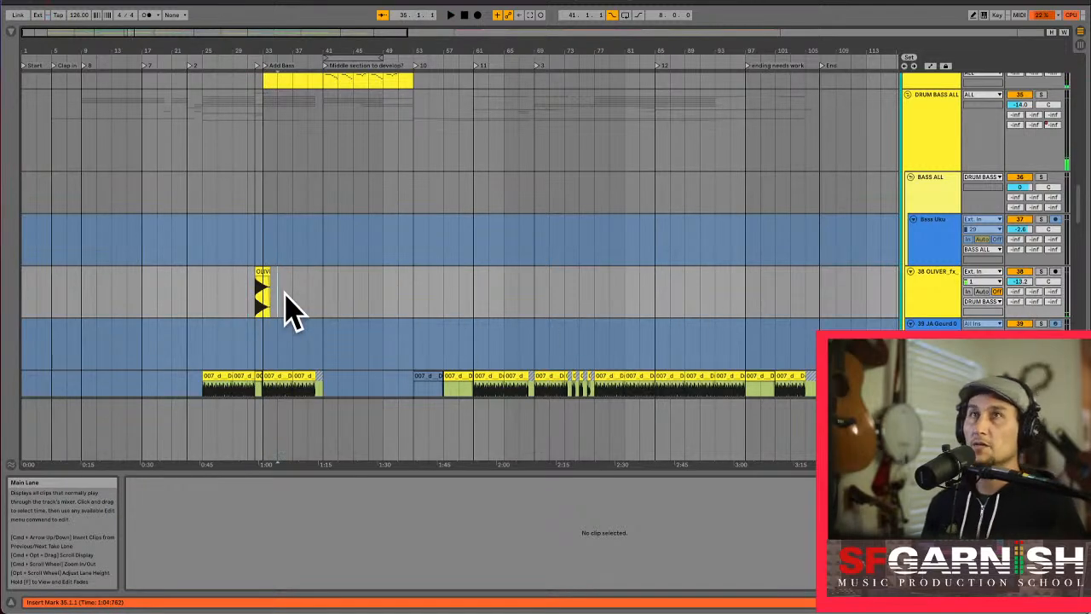
Check the Finder results for the downloaded samples, then switch to Splice Downloads and audition the synth loop, kick one-shot and sub drop.
{"action": "key", "text": "super+Tab"}
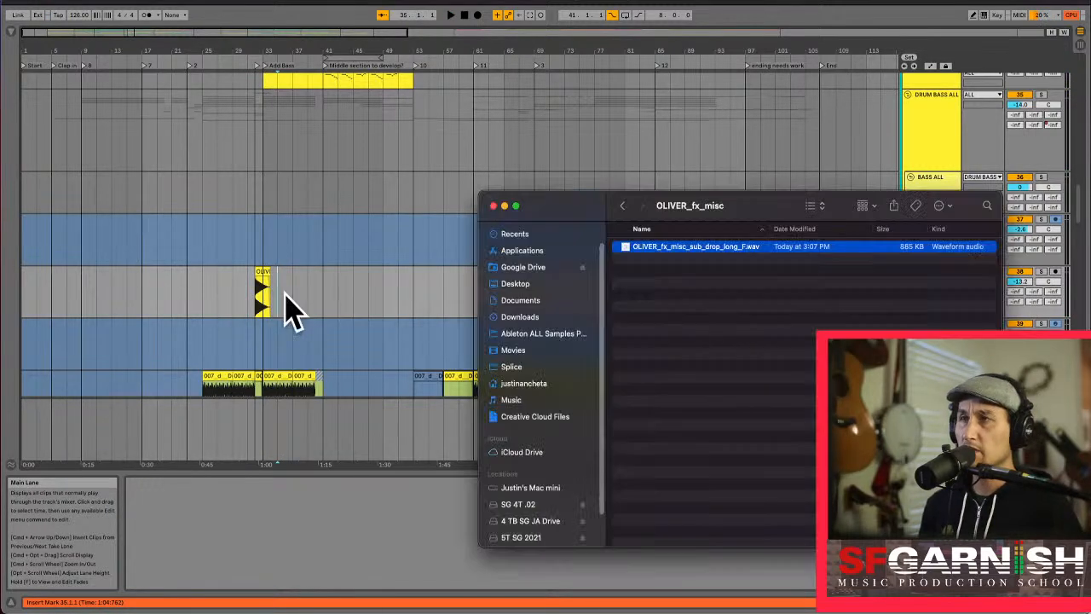
{"action": "left_click", "coordinate": [623, 206]}
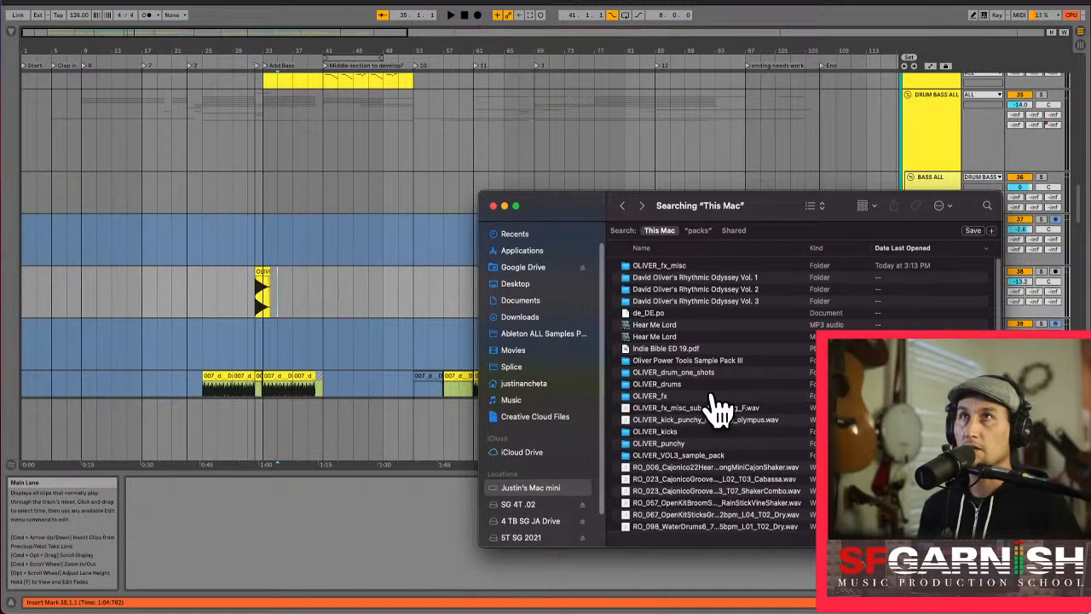
{"action": "key", "text": "super+Tab"}
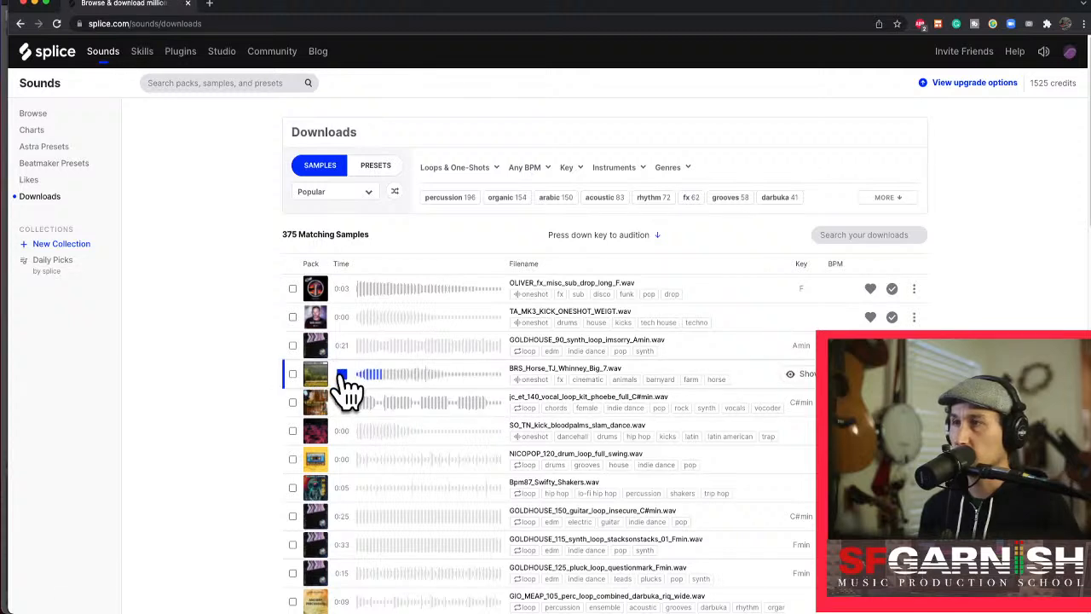
{"action": "left_click", "coordinate": [343, 346]}
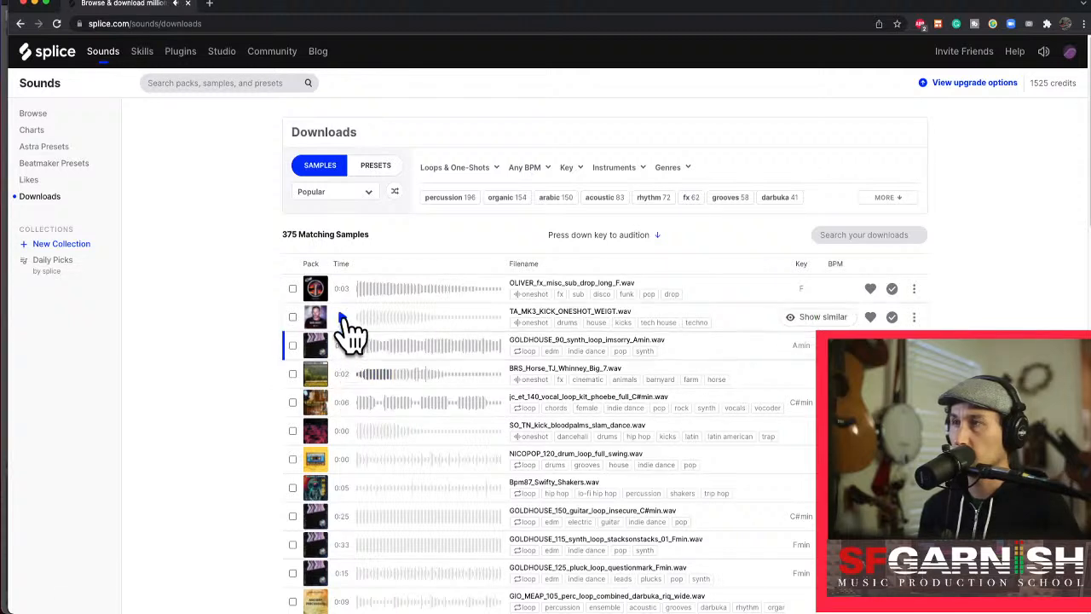
{"action": "left_click", "coordinate": [344, 316]}
{"action": "left_click", "coordinate": [341, 290]}
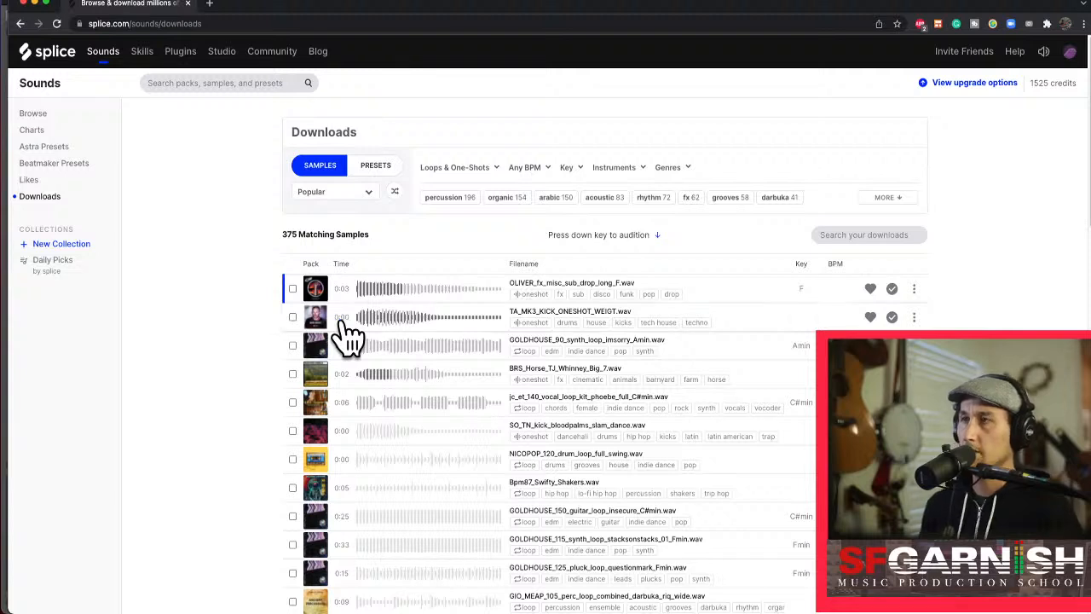
Switch to Finder, search This Mac for "TA_", and select TA_MK3_KICK_ONESHOT_WEIGT.wav.
{"action": "key", "text": "super+Tab"}
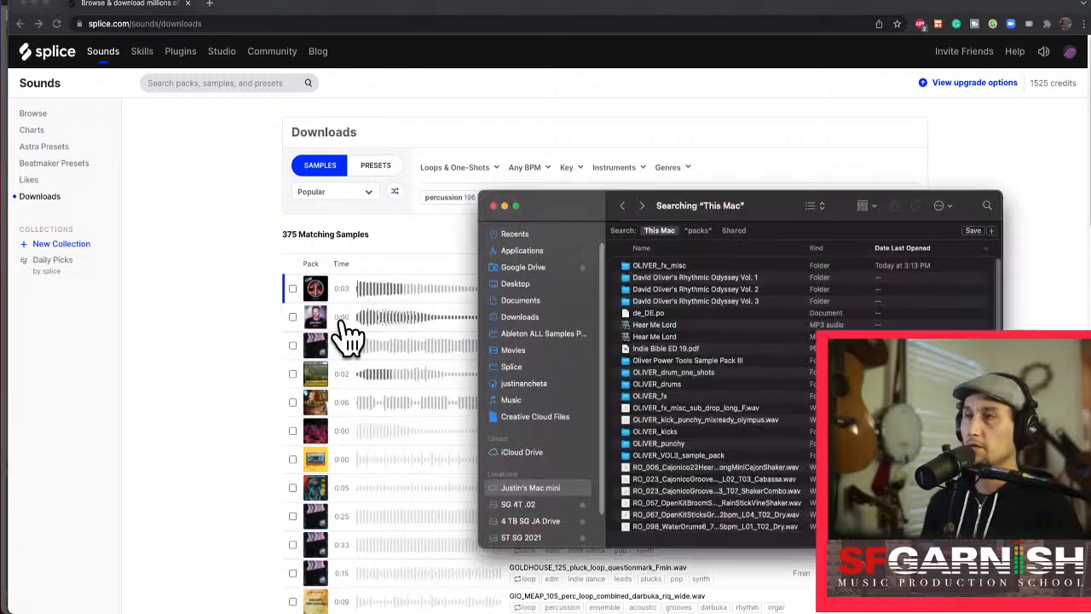
{"action": "left_click", "coordinate": [986, 206]}
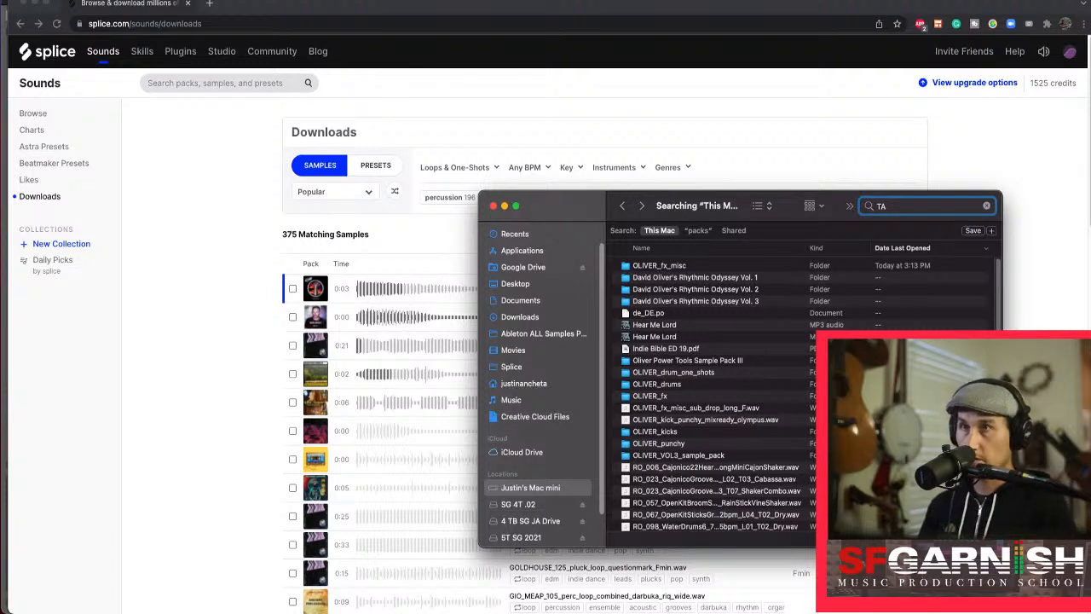
{"action": "type", "text": "TA_"}
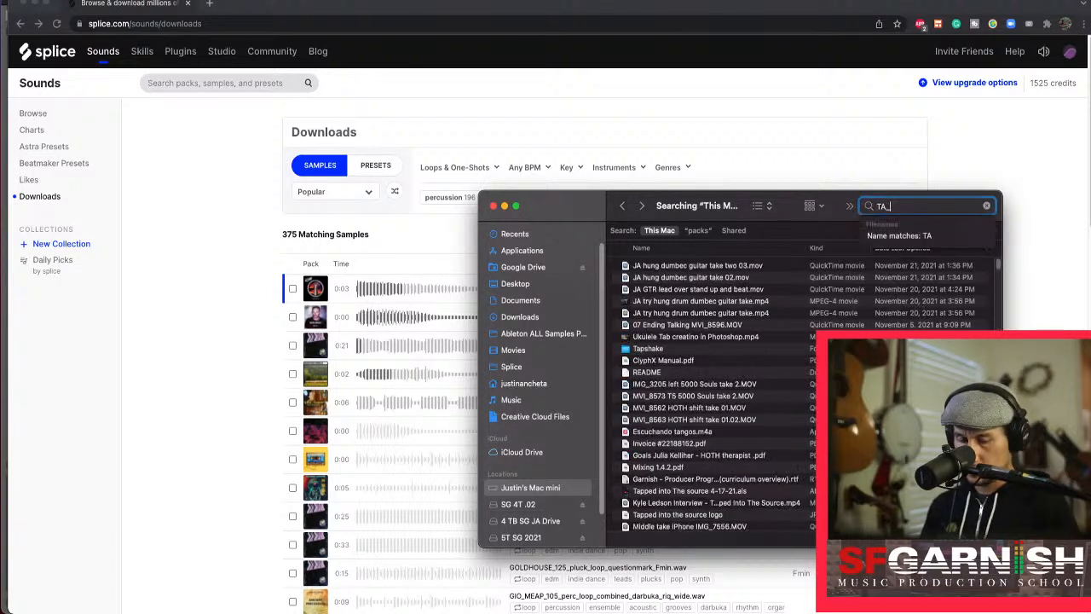
{"action": "type", "text": "_"}
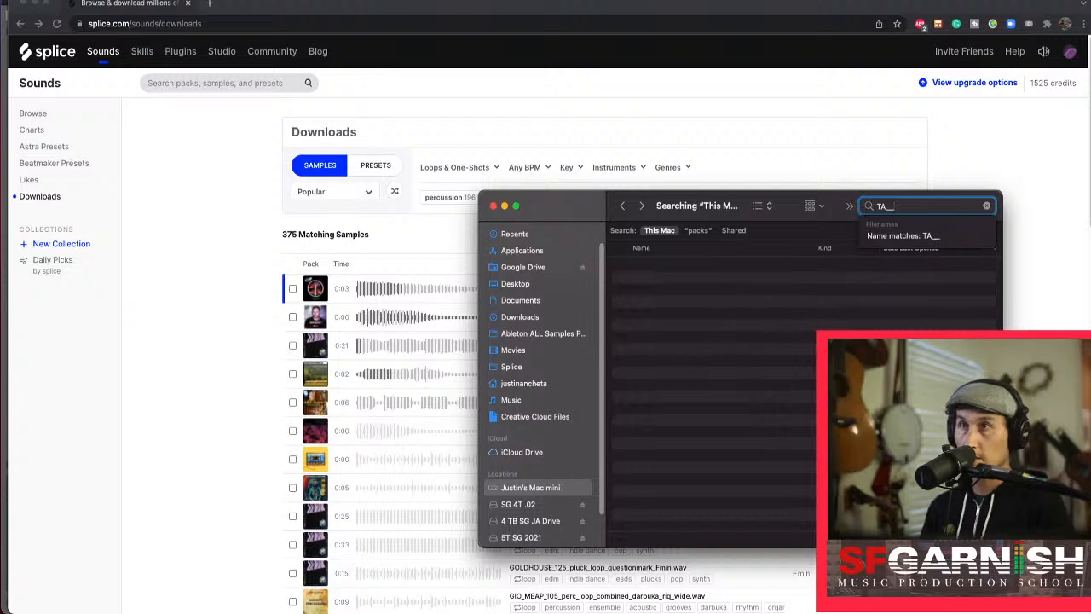
{"action": "key", "text": "BackSpace"}
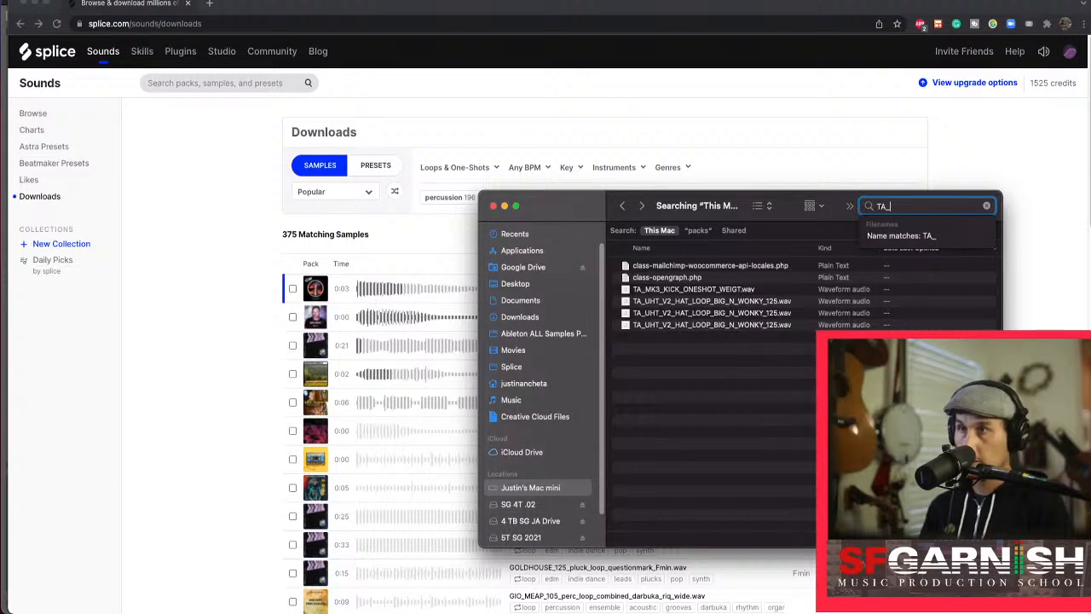
{"action": "left_click", "coordinate": [694, 294]}
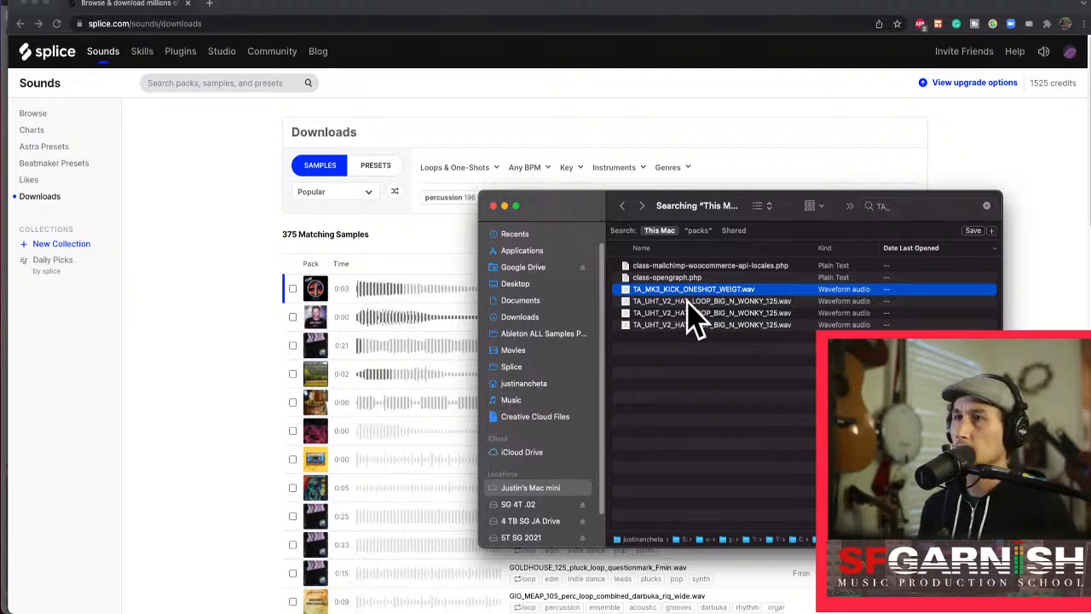
Show the Finder results in column view and look through the previews of the TA_MK3 kick and TA_UHT_V2 hat loop files.
{"action": "left_click", "coordinate": [765, 206]}
{"action": "left_click", "coordinate": [775, 221]}
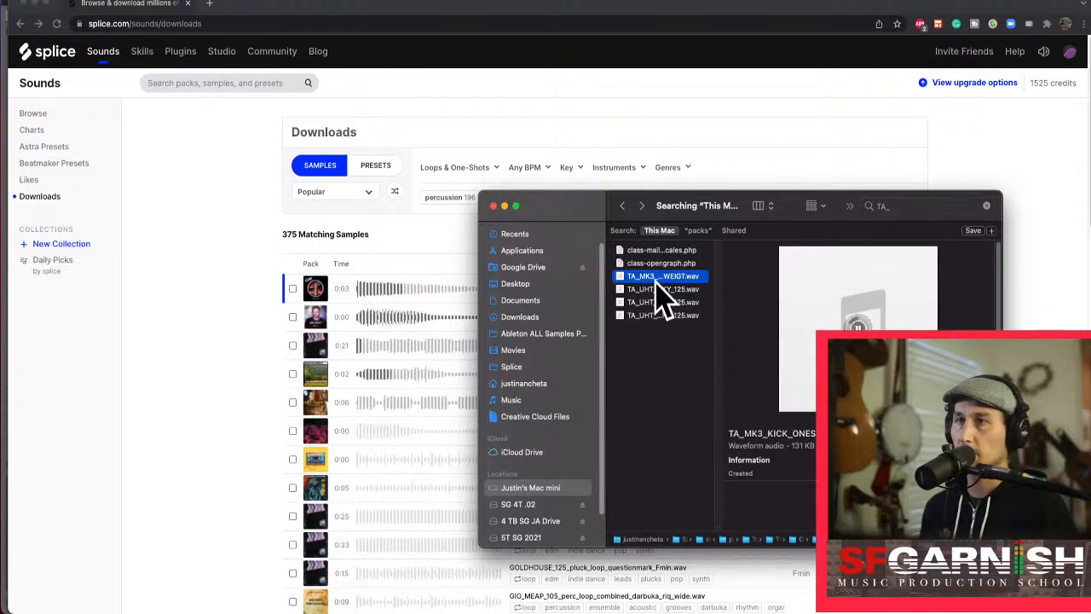
{"action": "key", "text": "Down"}
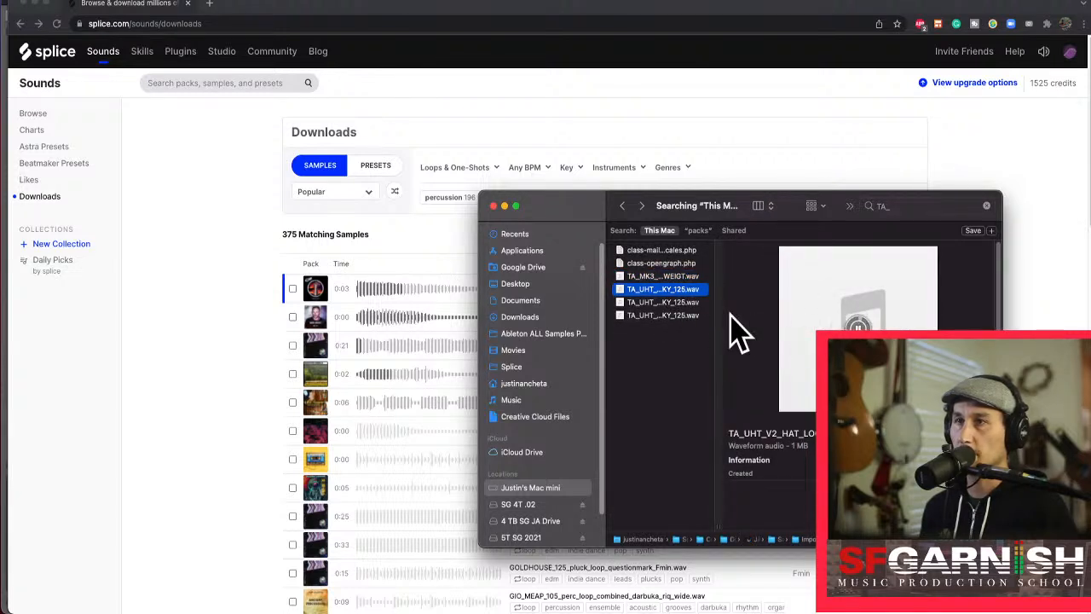
{"action": "key", "text": "Down"}
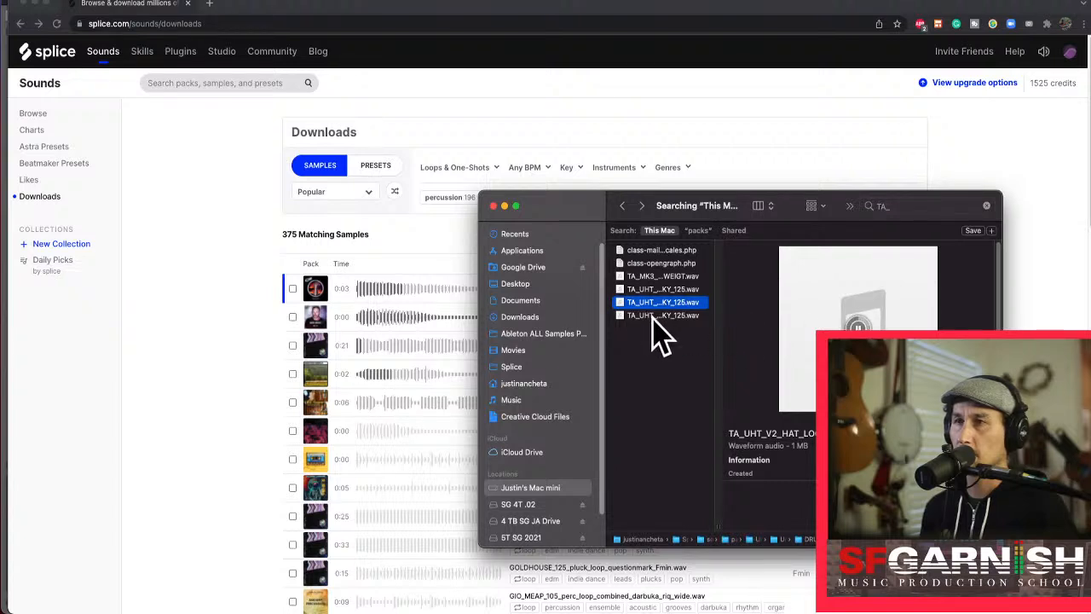
{"action": "key", "text": "Down"}
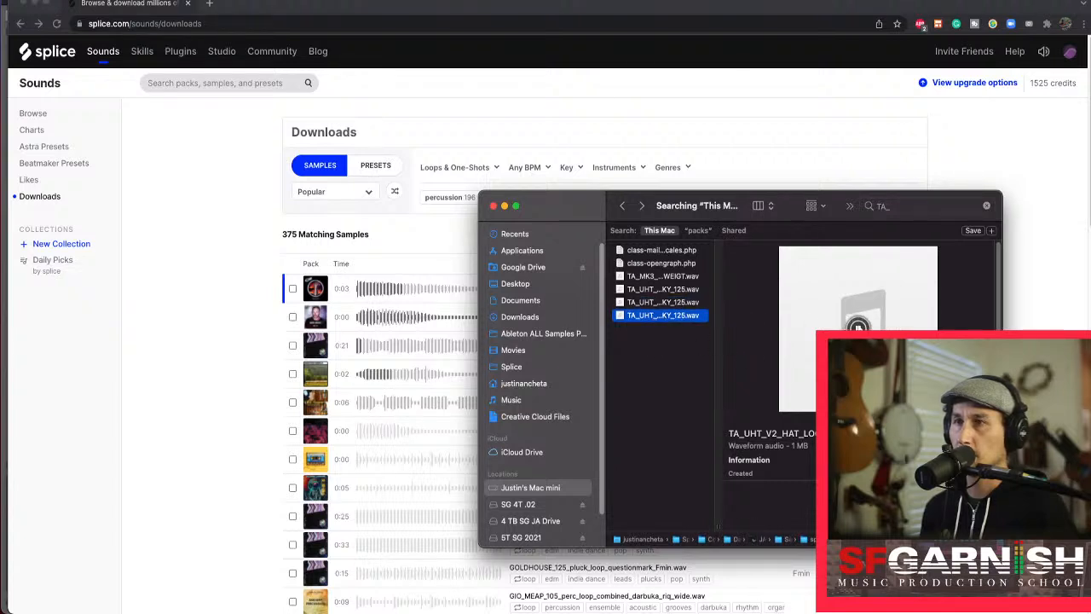
Insert an audio track below the OLIVER sub drop track and import TA_MK3_KICK_ONESHOT_WEIGT.wav from Finder at bar 1.
{"action": "left_click", "coordinate": [652, 276]}
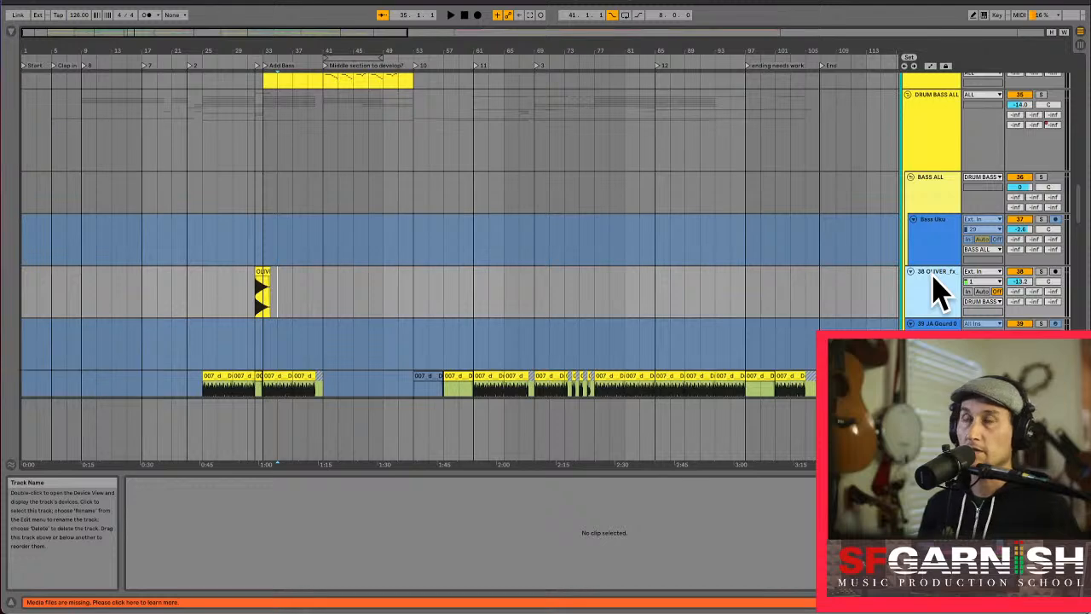
{"action": "key", "text": "super+t"}
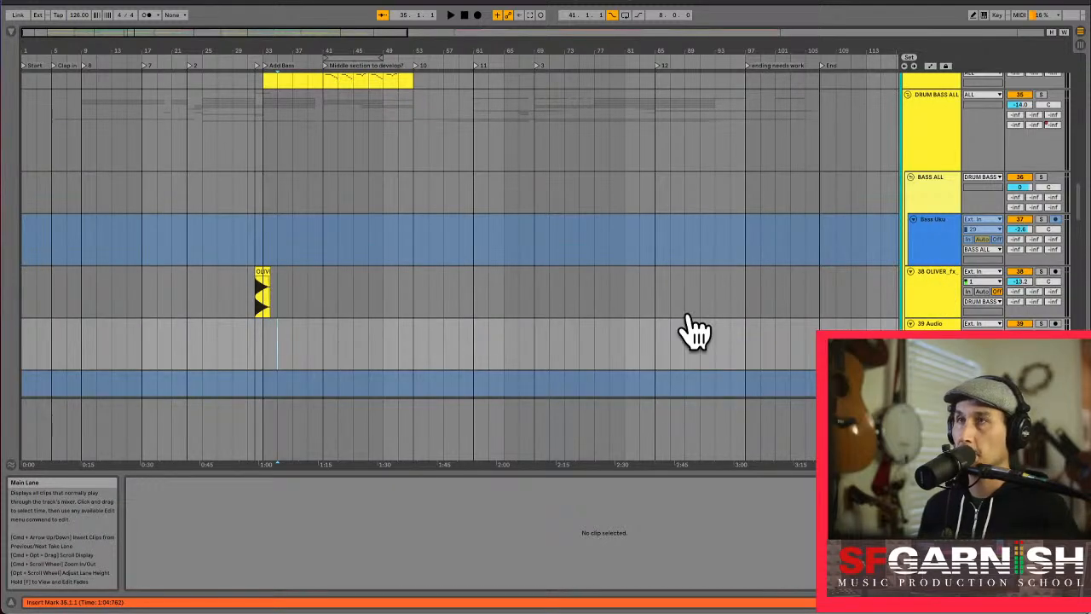
{"action": "key", "text": "super+Tab"}
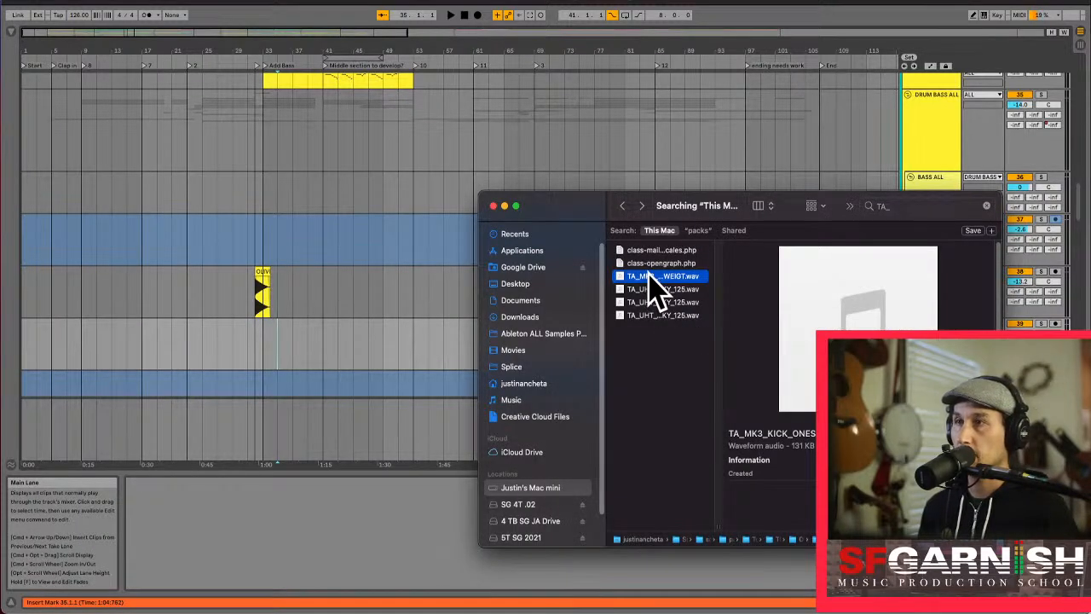
{"action": "left_click_drag", "start_coordinate": [654, 286], "coordinate": [28, 350]}
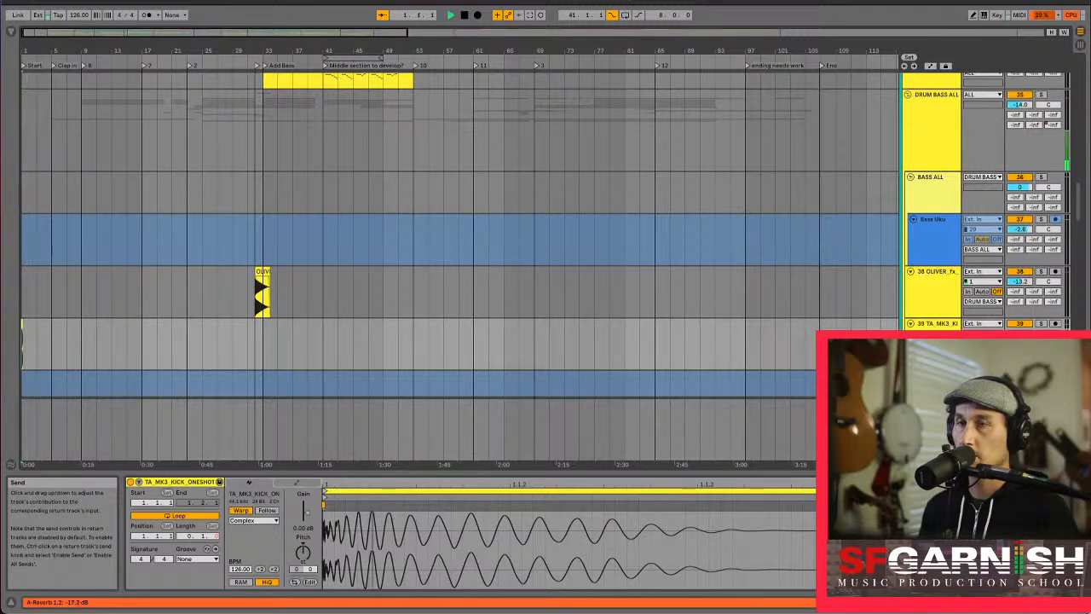
Raise the kick track's A-Reverb send to -6.0 dB while auditioning the kick from bar 1.
{"action": "left_click_drag", "start_coordinate": [1019, 344], "coordinate": [1020, 320]}
{"action": "key", "text": "space"}
{"action": "key", "text": "space"}
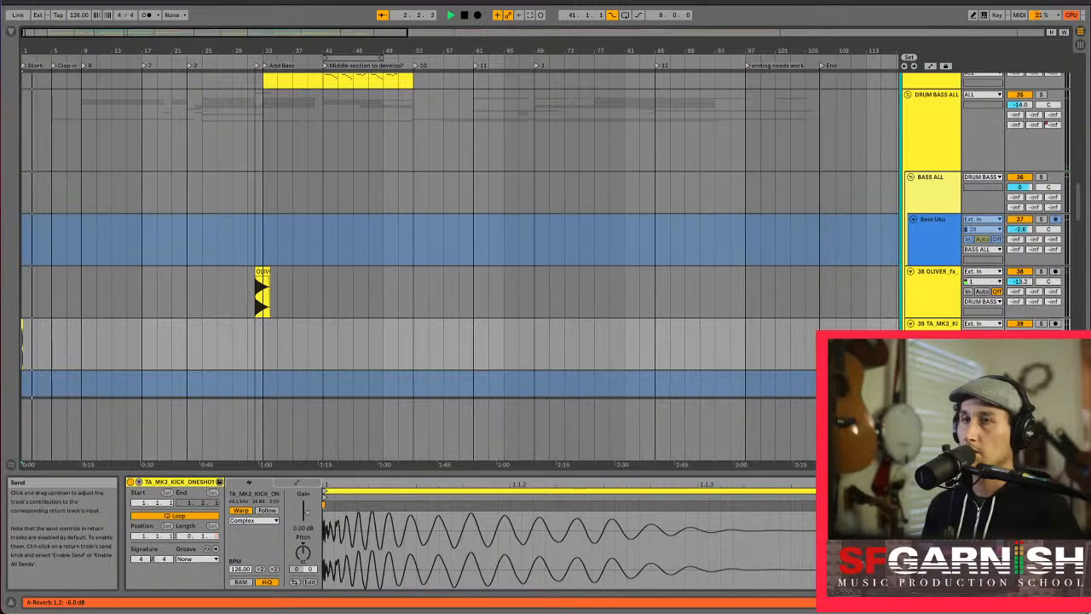
{"action": "key", "text": "space"}
{"action": "key", "text": "space"}
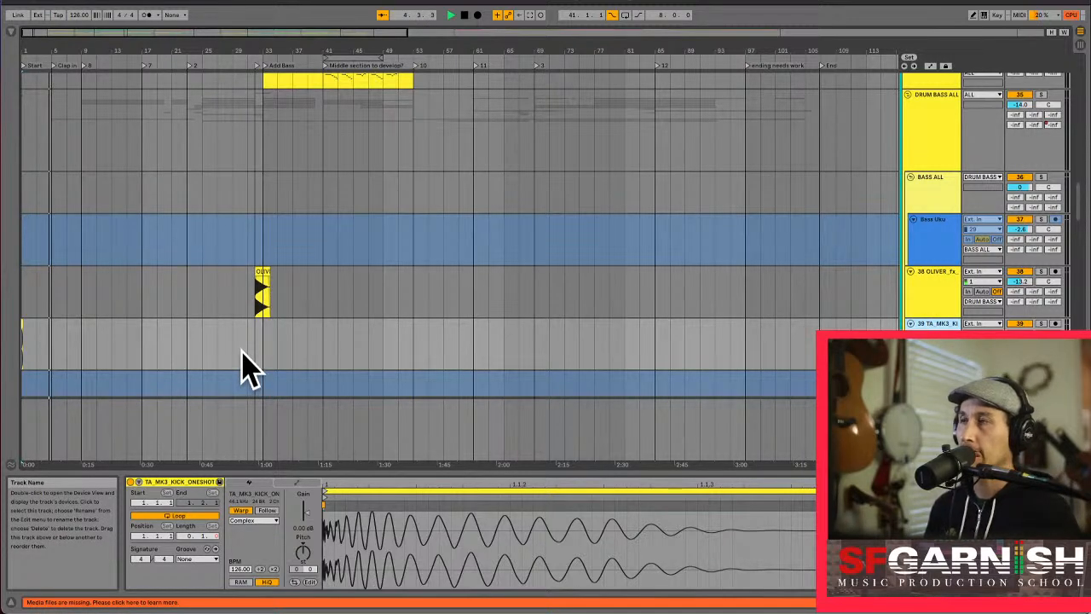
Insert an audio track below the kick track and import the TA_UHT_V2_HAT_LOOP_BIG_N_WONKY_125 file from Finder at bar 33.
{"action": "key", "text": "super+t"}
{"action": "key", "text": "space"}
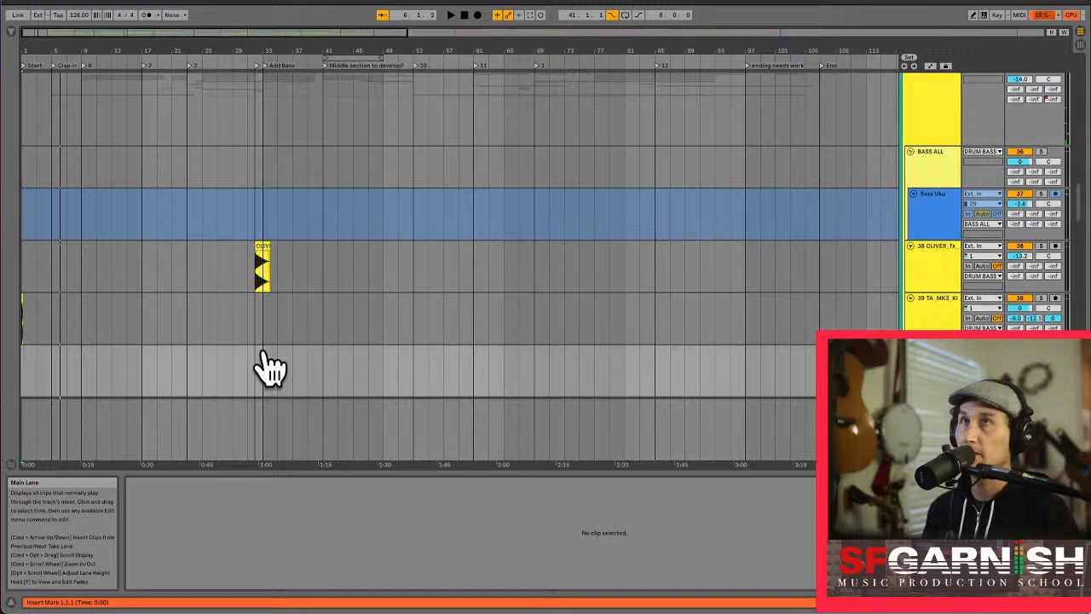
{"action": "key", "text": "super+Tab"}
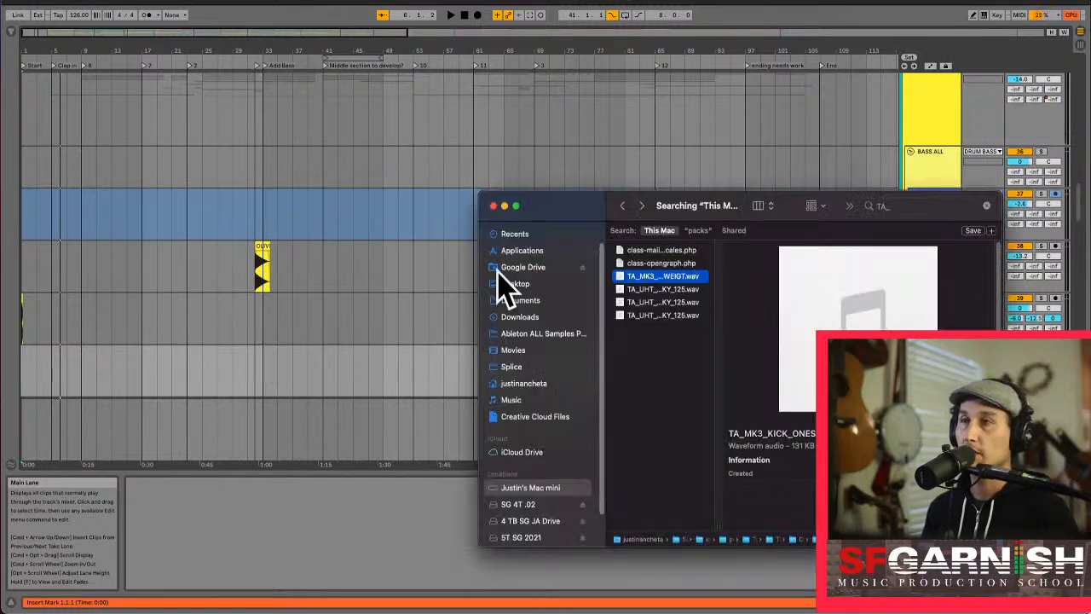
{"action": "left_click", "coordinate": [662, 291]}
{"action": "left_click_drag", "start_coordinate": [671, 308], "coordinate": [265, 370]}
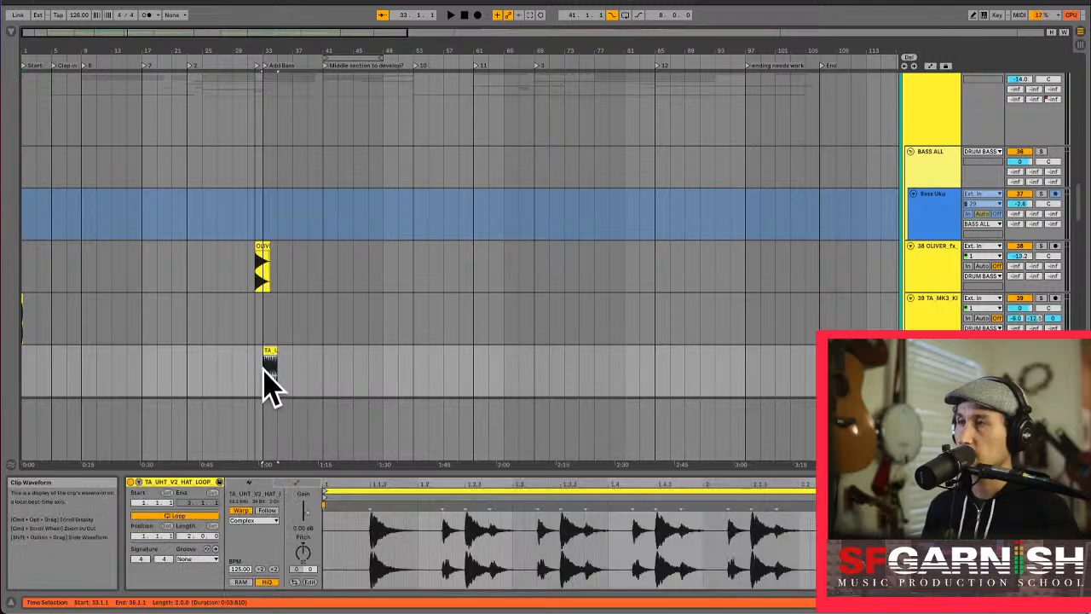
Lower the hat loop track's volume while playing from bar 33.
{"action": "key", "text": "space"}
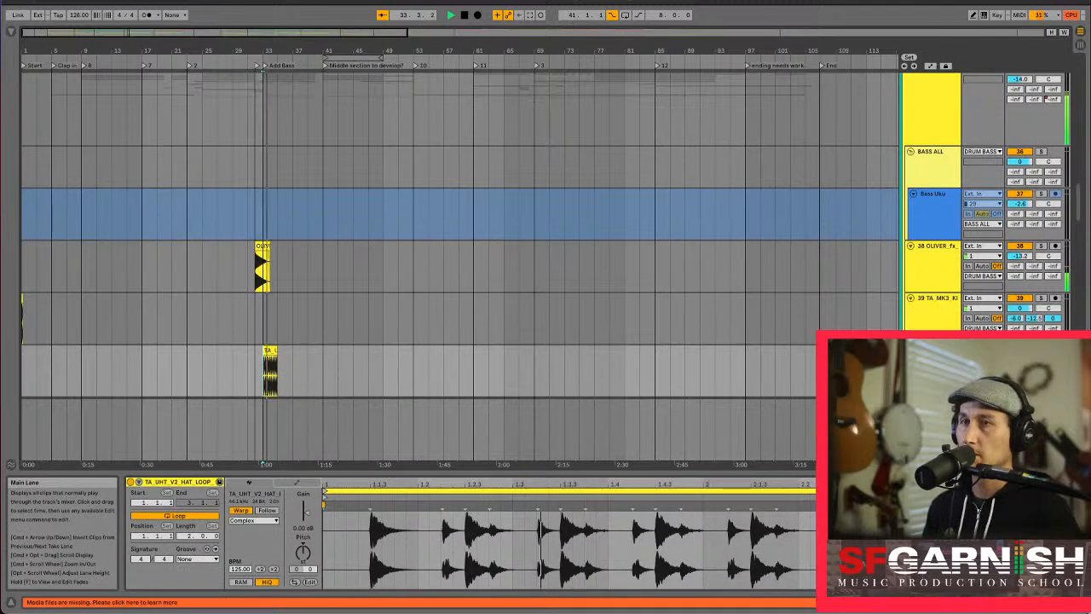
{"action": "mouse_move", "coordinate": [1019, 360]}
{"action": "left_mouse_down"}
{"action": "mouse_move", "coordinate": [1020, 379]}
{"action": "mouse_move", "coordinate": [1020, 370]}
{"action": "left_mouse_up"}
{"action": "key", "text": "space"}
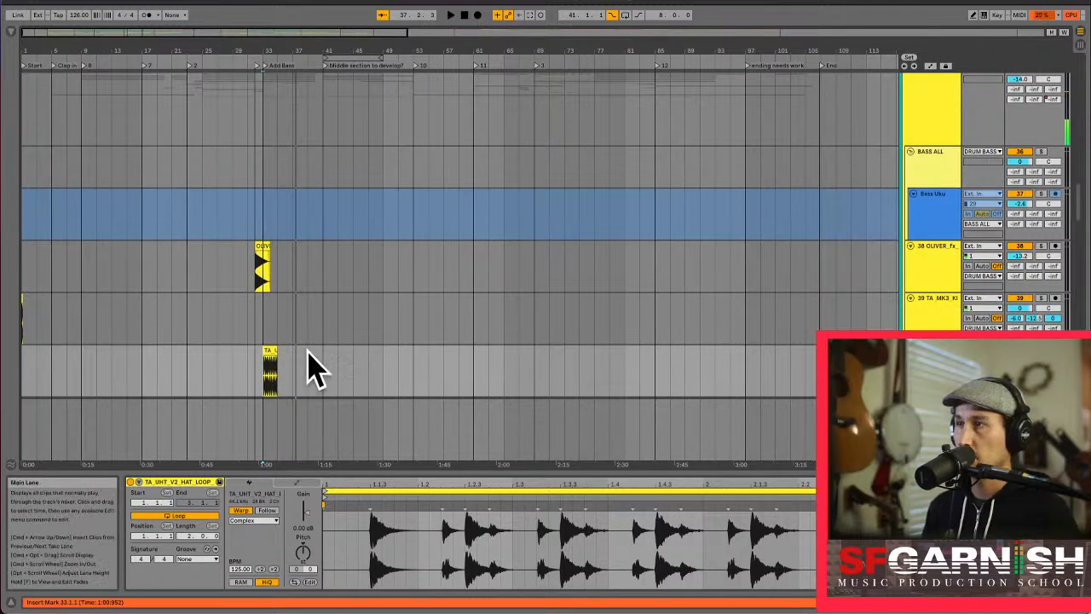
Duplicate the hat loop to fill bars 33 to 41, delete the extra copy past bar 41, and play from bar 33.
{"action": "key", "text": "ctrl+d"}
{"action": "key", "text": "ctrl+d"}
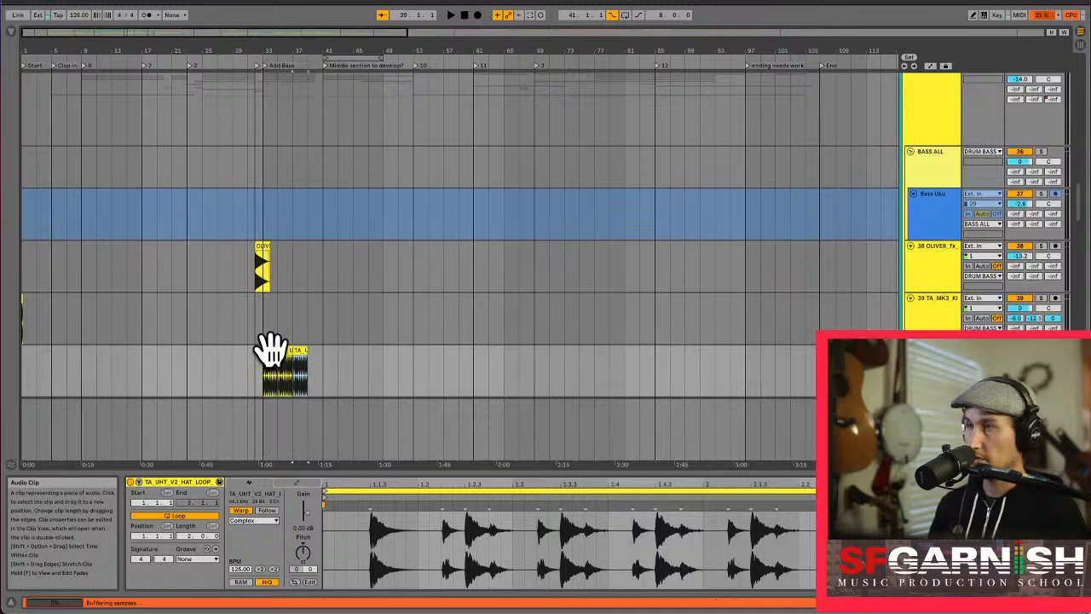
{"action": "key", "text": "ctrl+d"}
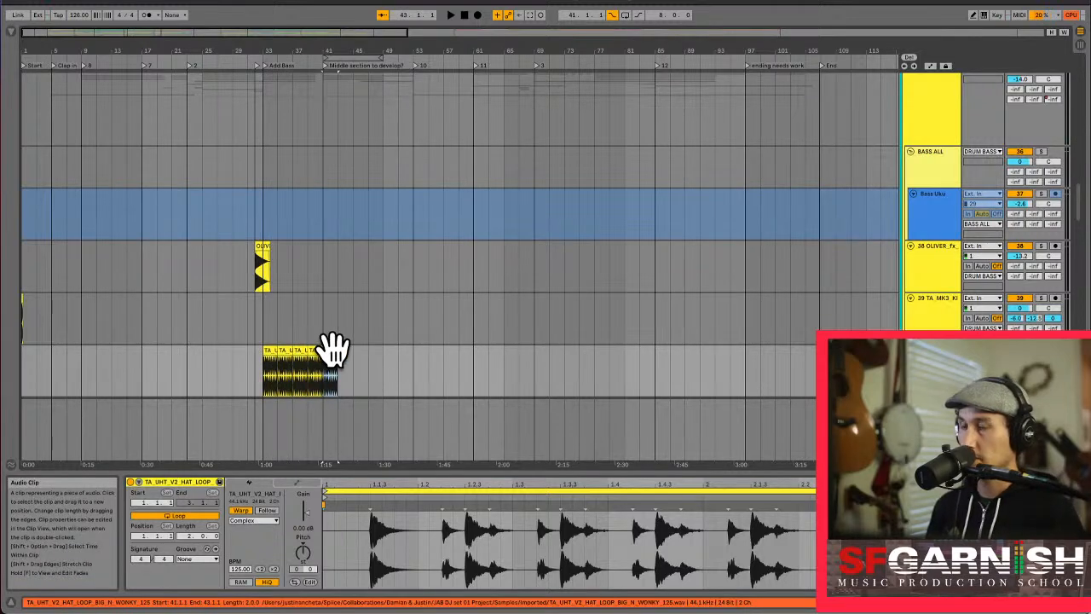
{"action": "key", "text": "Delete"}
{"action": "left_click", "coordinate": [271, 392]}
{"action": "key", "text": "space"}
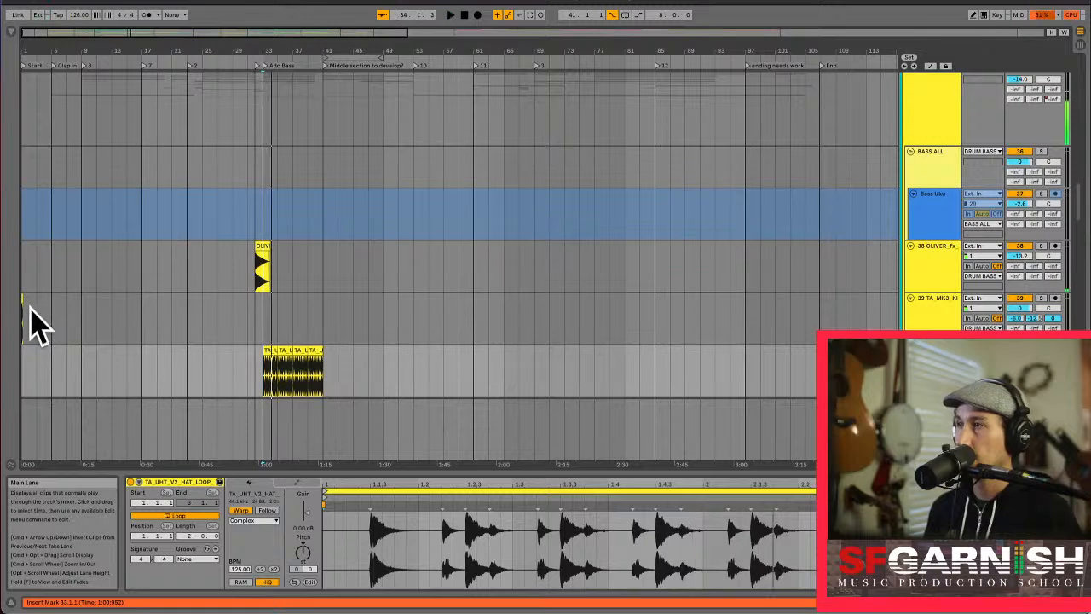
Copy the kick clip from bar 1 and paste it on the same track at bar 33.
{"action": "key", "text": "plus"}
{"action": "key", "text": "plus"}
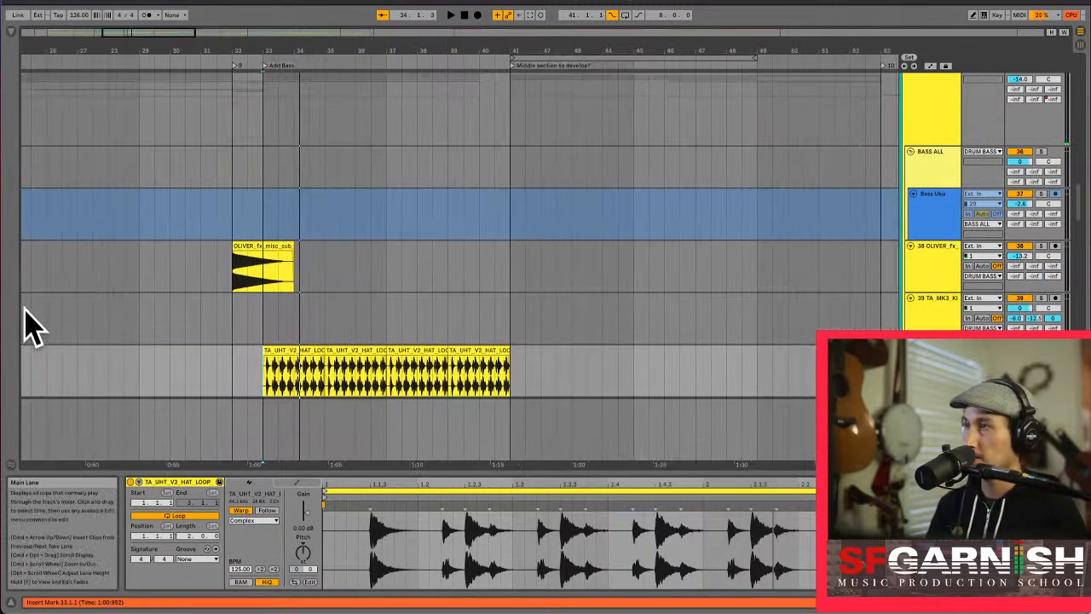
{"action": "left_click_drag", "start_coordinate": [156, 31], "coordinate": [69, 34]}
{"action": "left_click", "coordinate": [26, 309]}
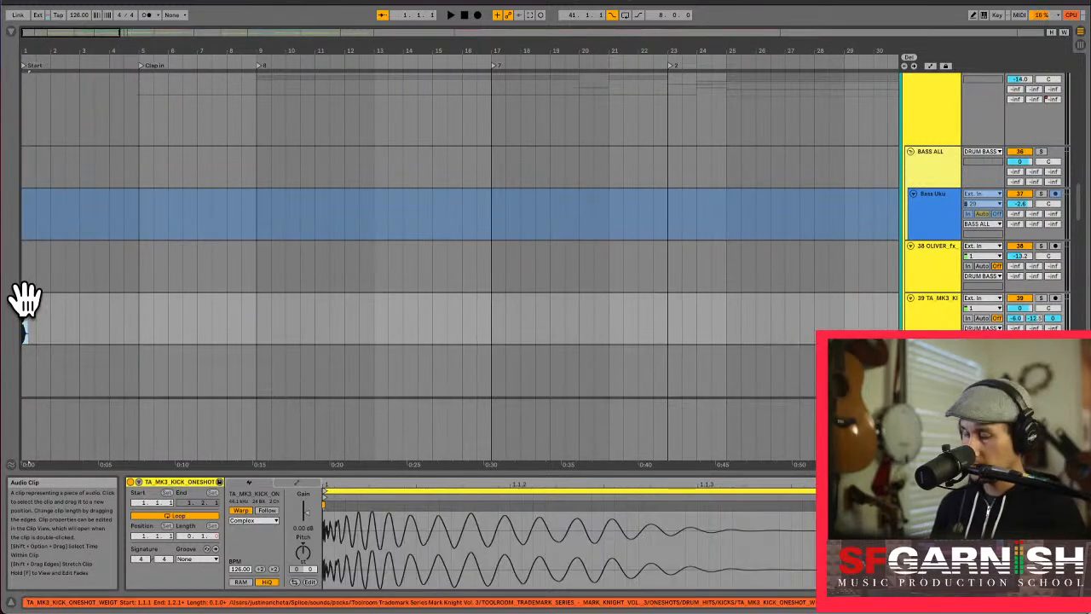
{"action": "key", "text": "minus"}
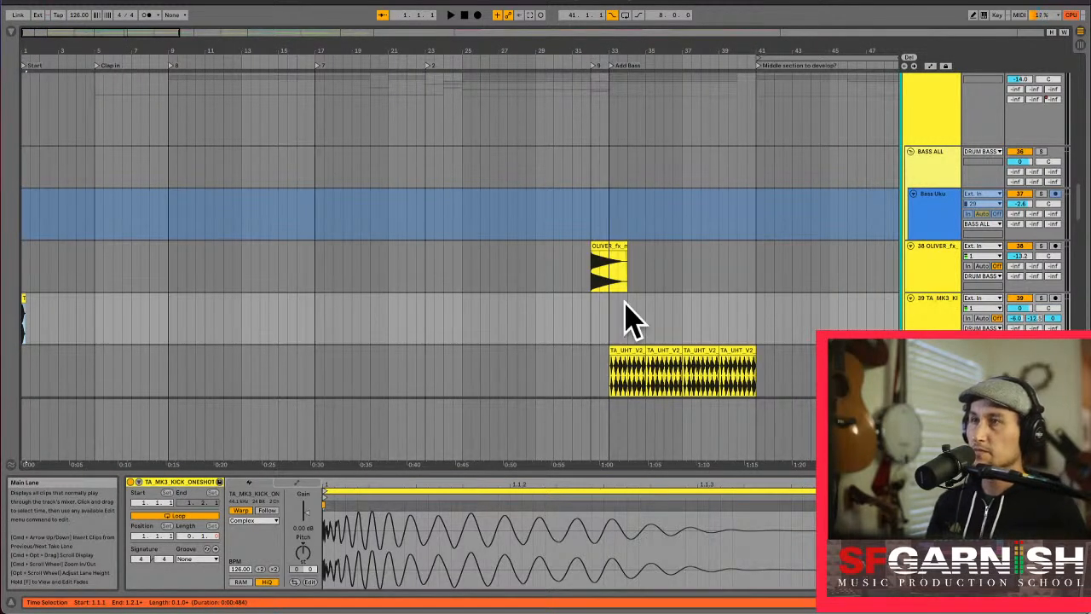
{"action": "left_click", "coordinate": [610, 323]}
{"action": "key", "text": "super+v"}
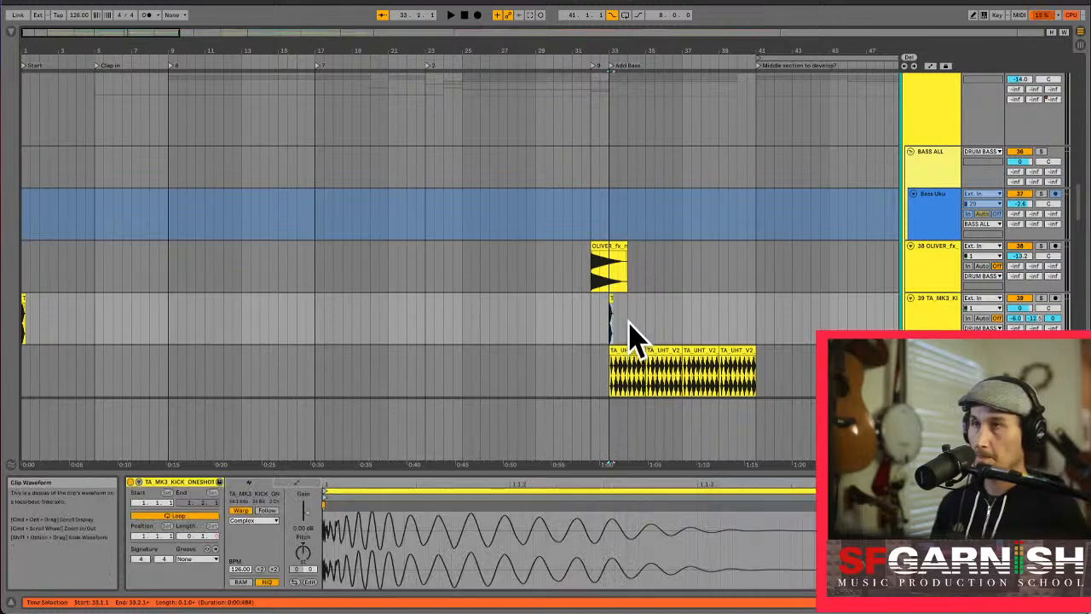
Audition the pasted kick at bar 33 and duplicate it three times to fill the bar with four kicks.
{"action": "scroll", "coordinate": [639, 336], "scroll_direction": "right", "scroll_amount": 5}
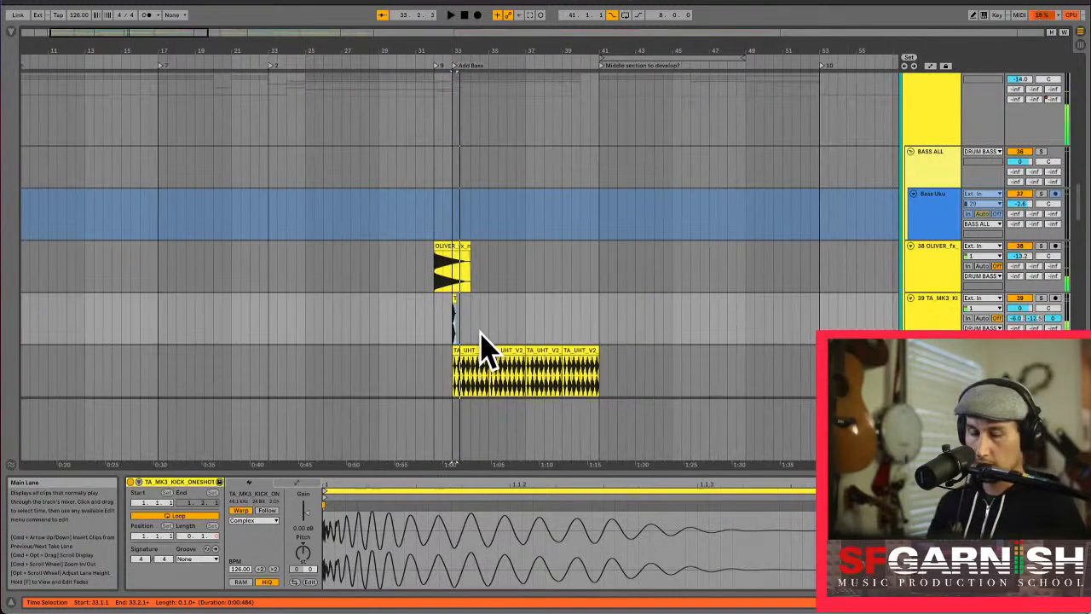
{"action": "key", "text": "plus"}
{"action": "key", "text": "plus"}
{"action": "left_click", "coordinate": [457, 300]}
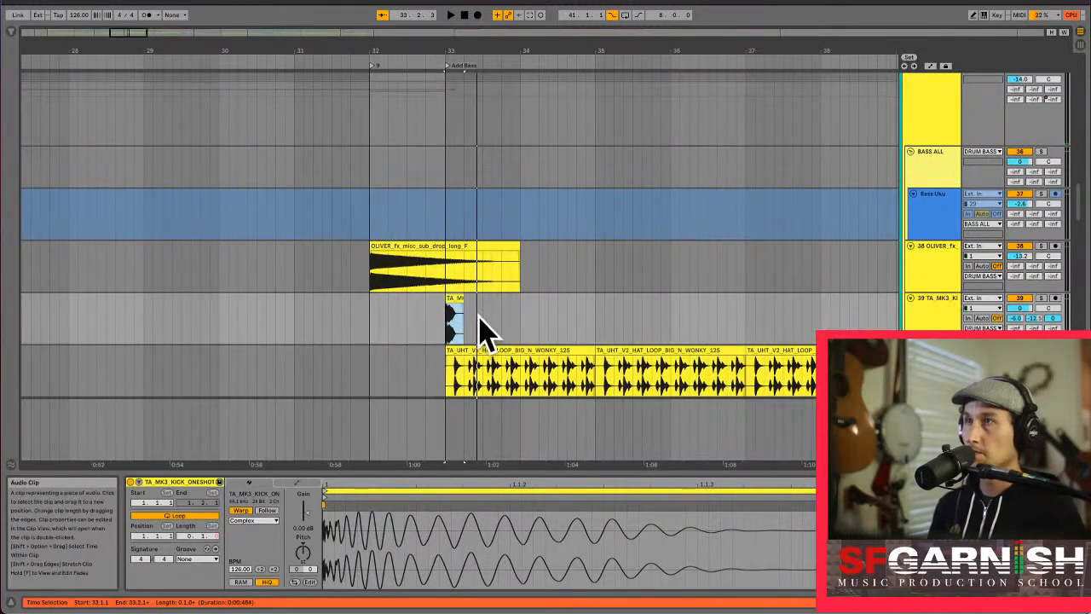
{"action": "key", "text": "space"}
{"action": "key", "text": "space"}
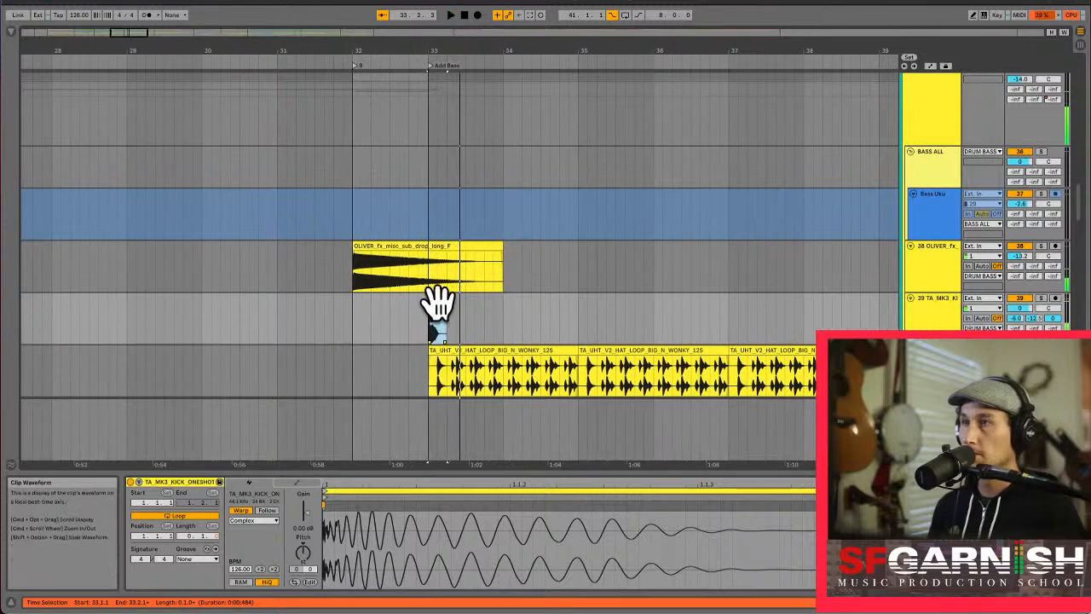
{"action": "left_click", "coordinate": [437, 294]}
{"action": "key", "text": "super+d"}
{"action": "key", "text": "super+d"}
{"action": "key", "text": "super+d"}
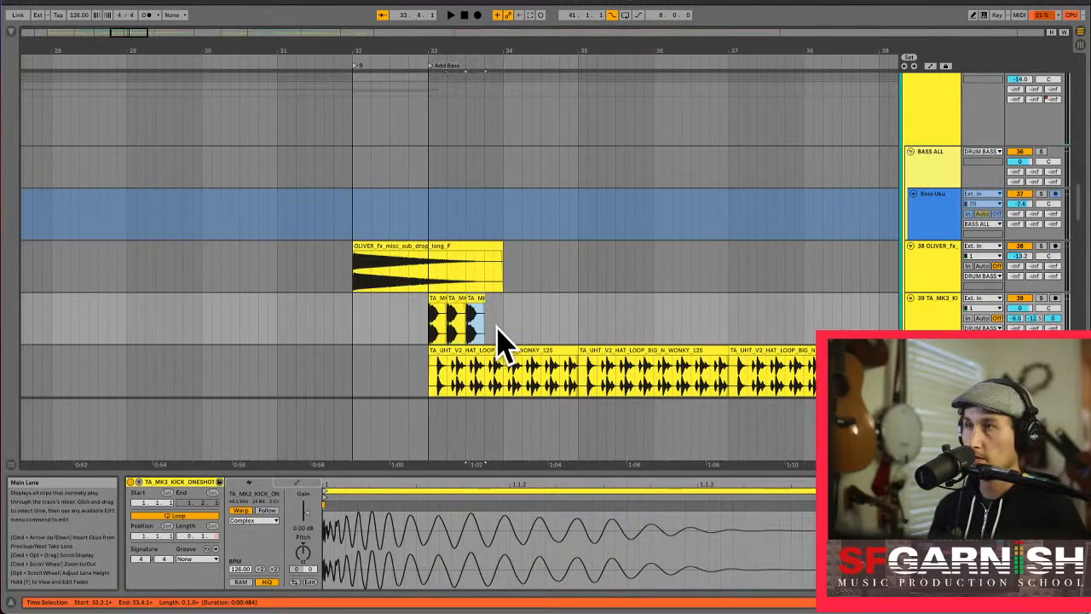
Lower the kick track's volume to -10.5 dB while playing from bar 33.
{"action": "left_click", "coordinate": [433, 334]}
{"action": "key", "text": "space"}
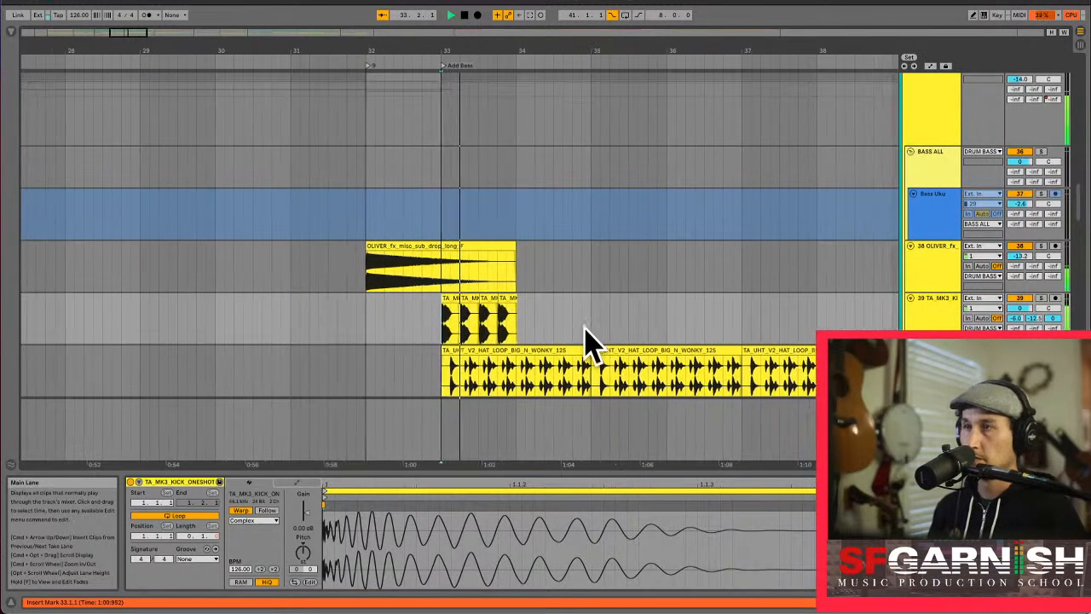
{"action": "left_click_drag", "start_coordinate": [1022, 302], "coordinate": [1023, 341]}
{"action": "key", "text": "space"}
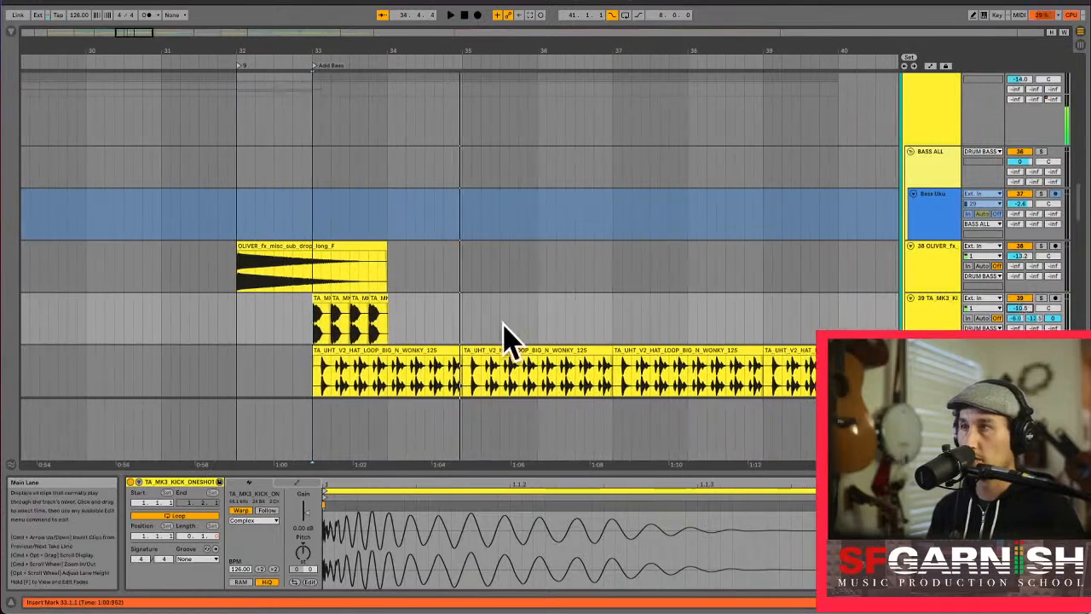
Select the four kick clips in bar 33 and duplicate the group four times, up to bar 38.
{"action": "left_click", "coordinate": [321, 298]}
{"action": "left_click", "coordinate": [378, 298], "text": "shift"}
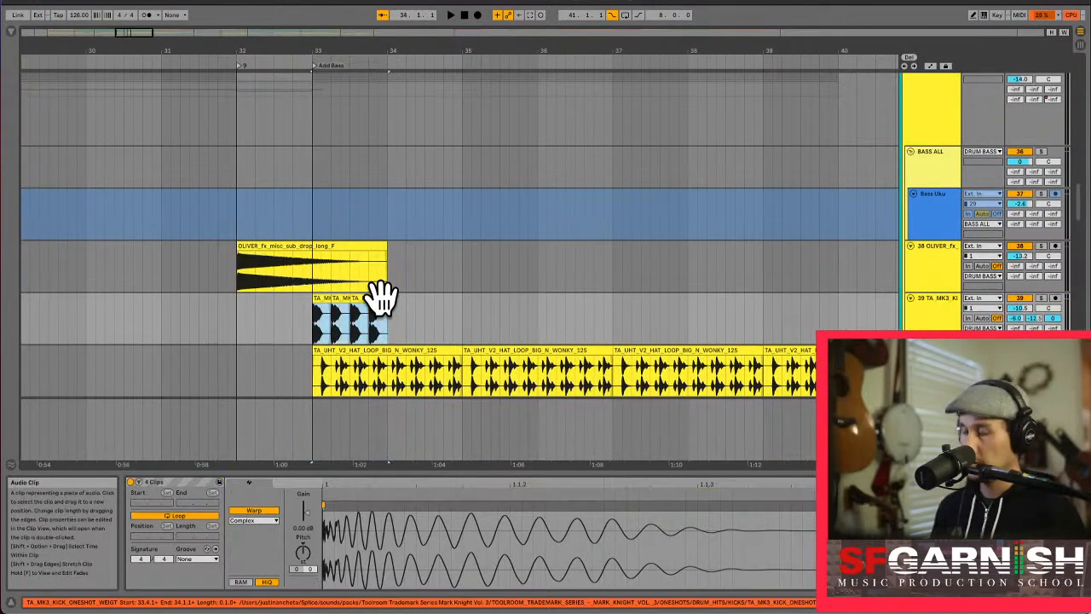
{"action": "key", "text": "ctrl+d"}
{"action": "key", "text": "ctrl+d"}
{"action": "key", "text": "ctrl+d"}
{"action": "key", "text": "ctrl+d"}
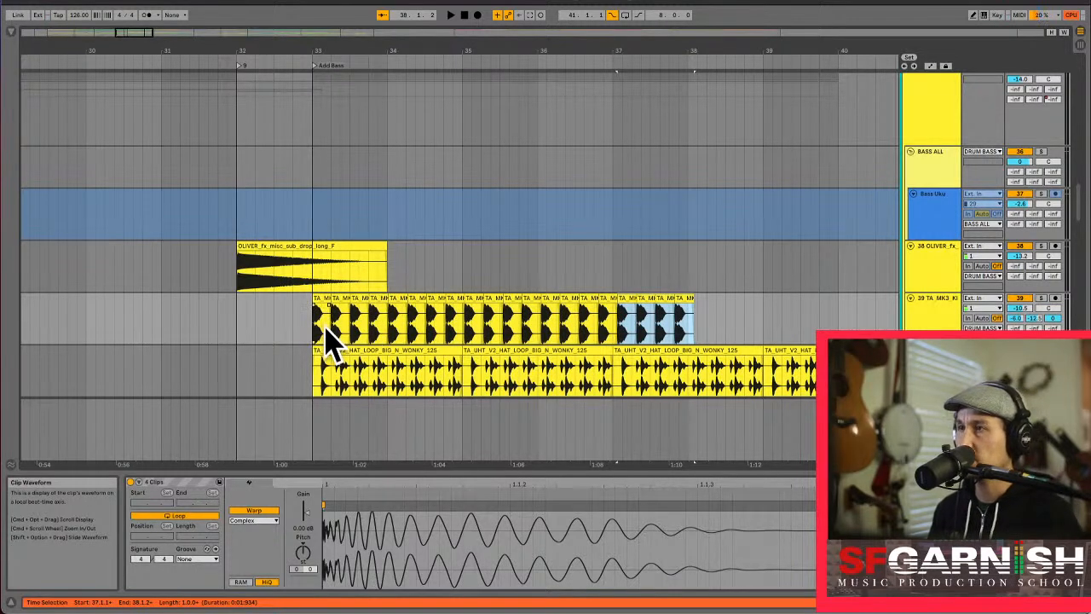
Move the second, third and fourth kick clips slightly earlier so they start exactly on beats 33.2, 33.3 and 33.4.
{"action": "left_click", "coordinate": [388, 332]}
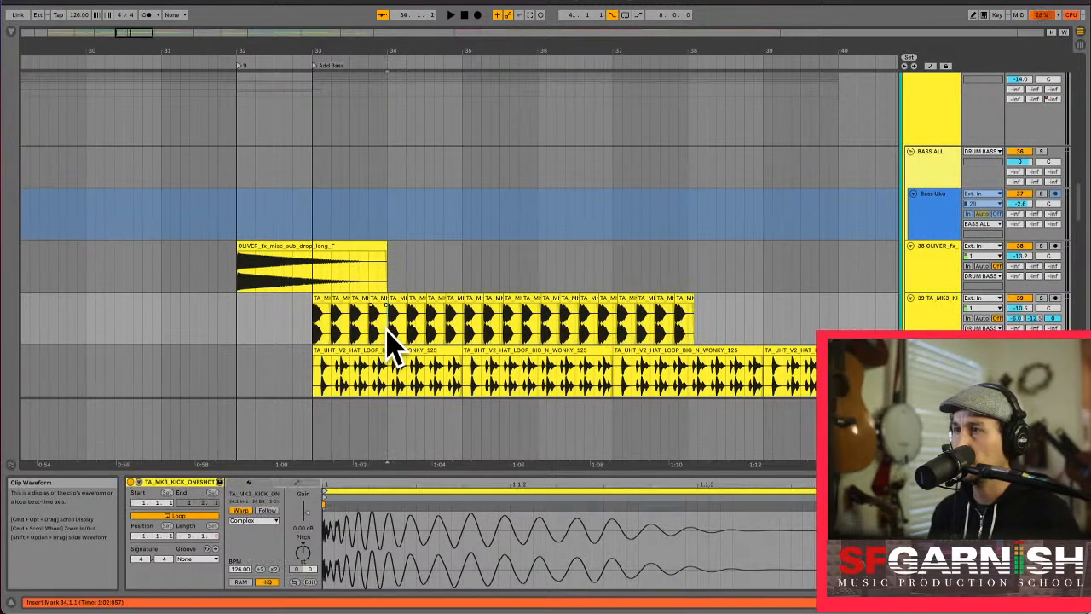
{"action": "key", "text": "plus"}
{"action": "key", "text": "plus"}
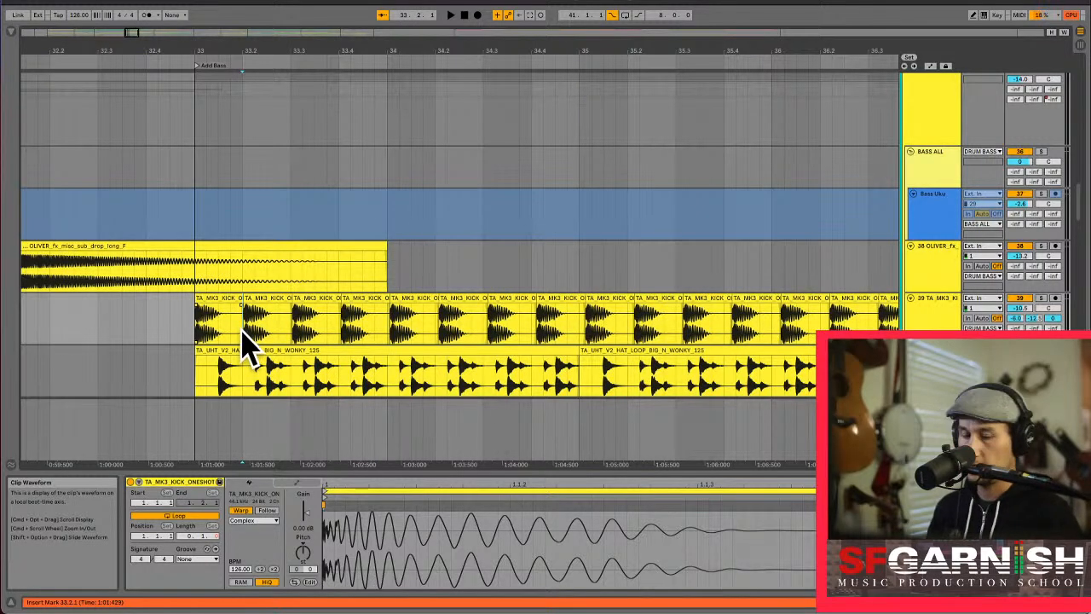
{"action": "key", "text": "plus"}
{"action": "key", "text": "plus"}
{"action": "left_click", "coordinate": [258, 299]}
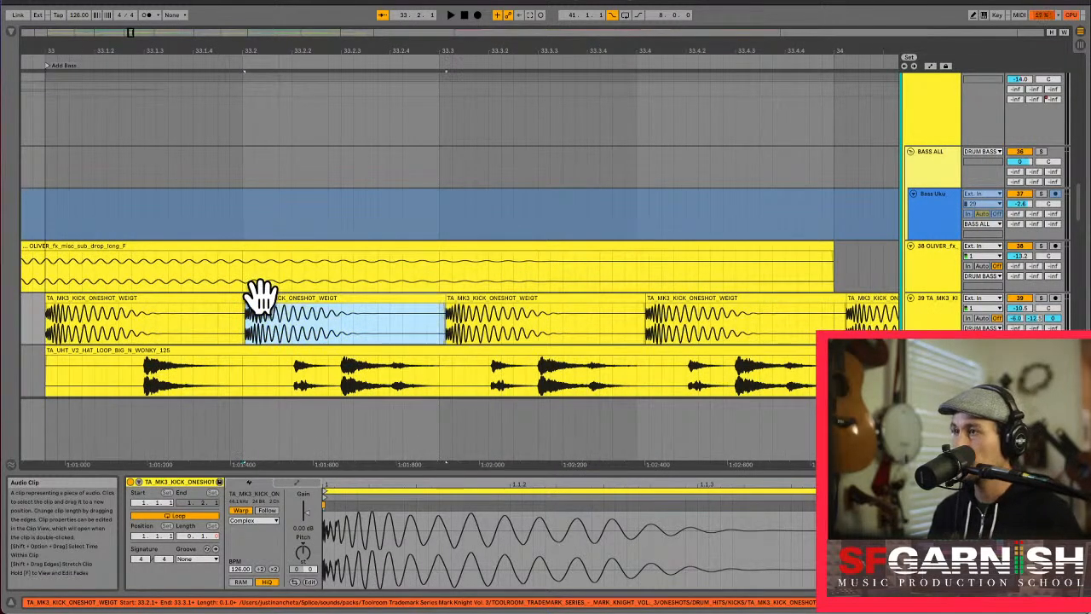
{"action": "left_click_drag", "start_coordinate": [260, 294], "coordinate": [257, 298]}
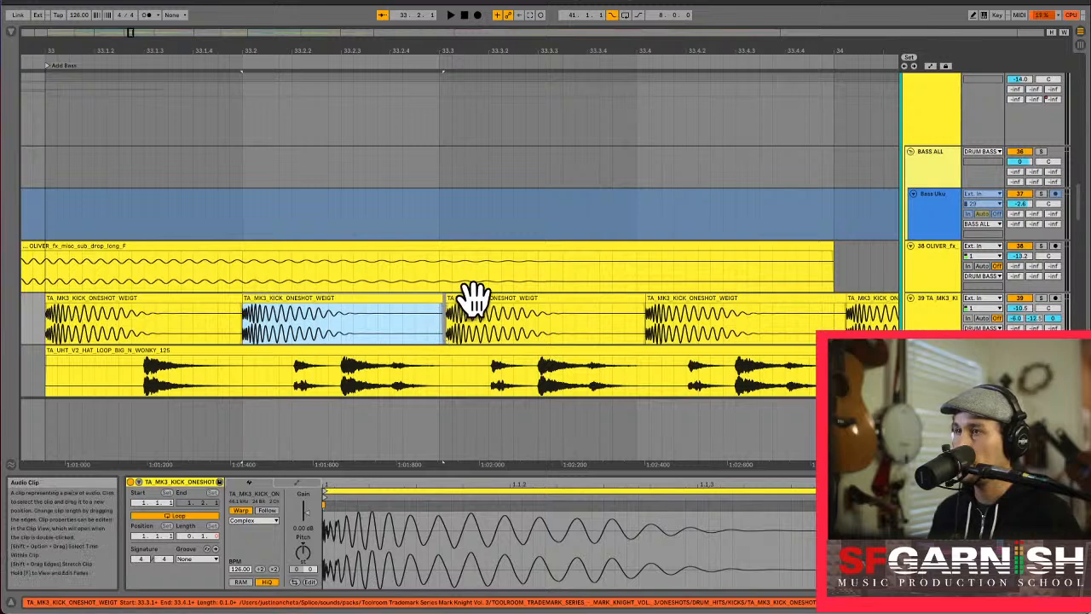
{"action": "mouse_move", "coordinate": [472, 297]}
{"action": "left_mouse_down"}
{"action": "mouse_move", "coordinate": [458, 309]}
{"action": "mouse_move", "coordinate": [468, 312]}
{"action": "left_mouse_up"}
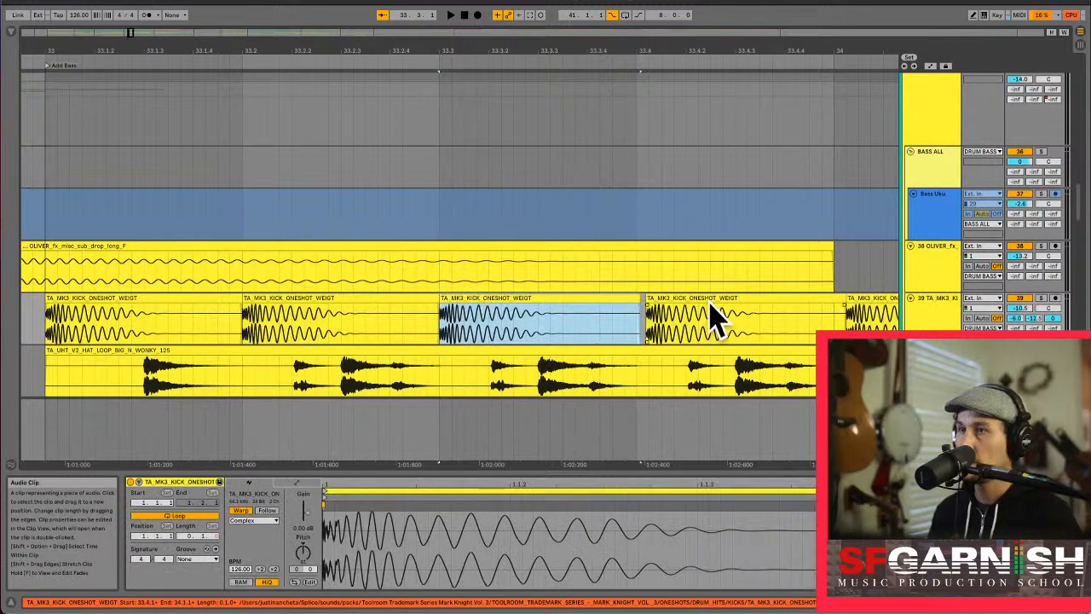
{"action": "mouse_move", "coordinate": [701, 298]}
{"action": "left_mouse_down"}
{"action": "mouse_move", "coordinate": [696, 312]}
{"action": "mouse_move", "coordinate": [690, 298]}
{"action": "left_mouse_up"}
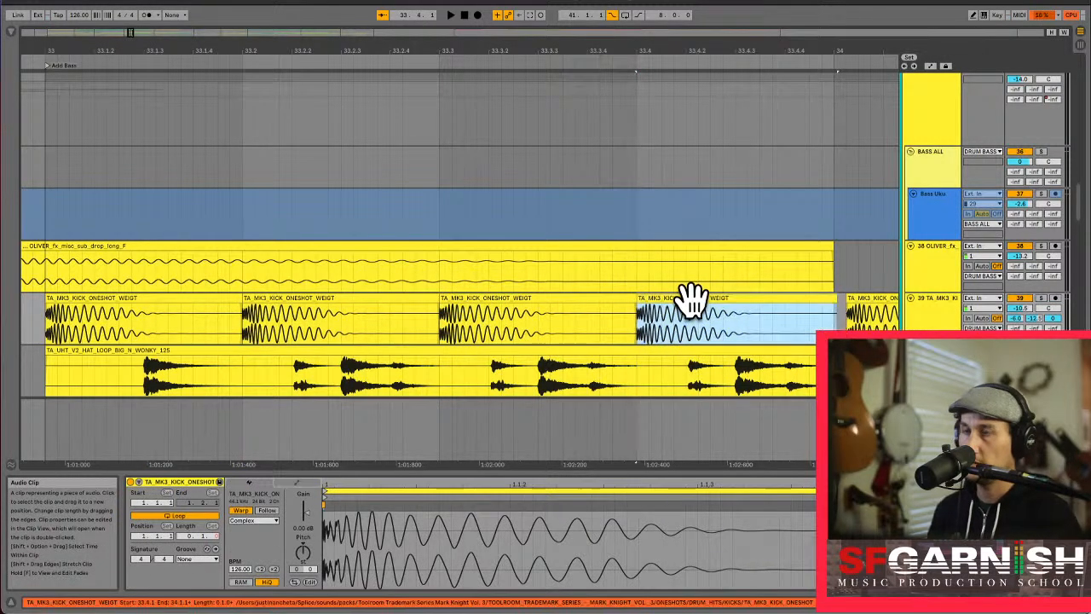
Select the realigned kicks from bar 33 to 34 and duplicate them over bar 34.
{"action": "scroll", "coordinate": [691, 299], "scroll_direction": "down", "scroll_amount": 4}
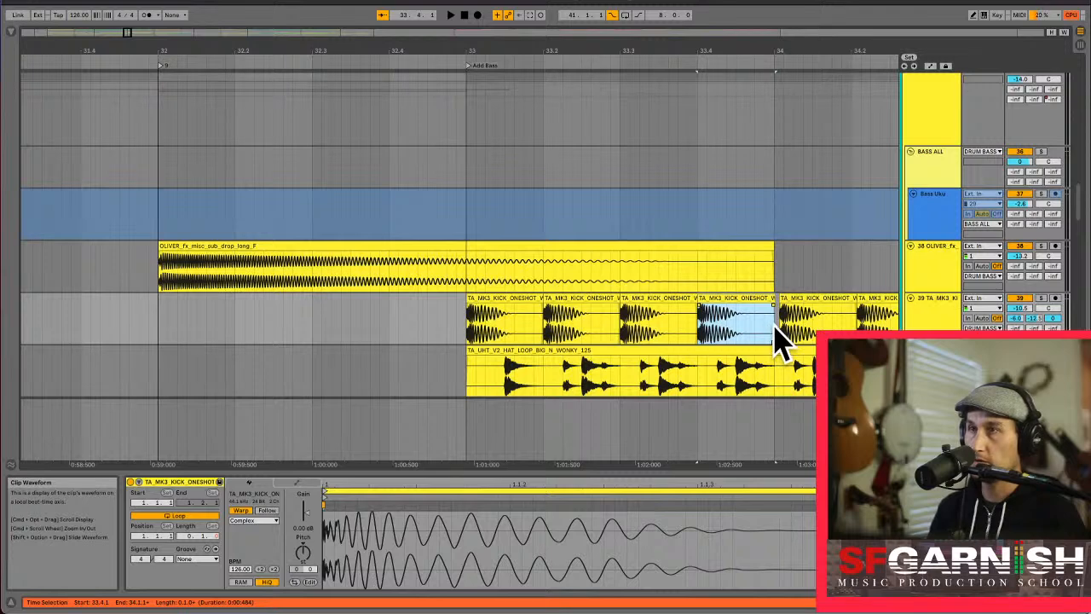
{"action": "left_click_drag", "start_coordinate": [777, 339], "coordinate": [473, 345]}
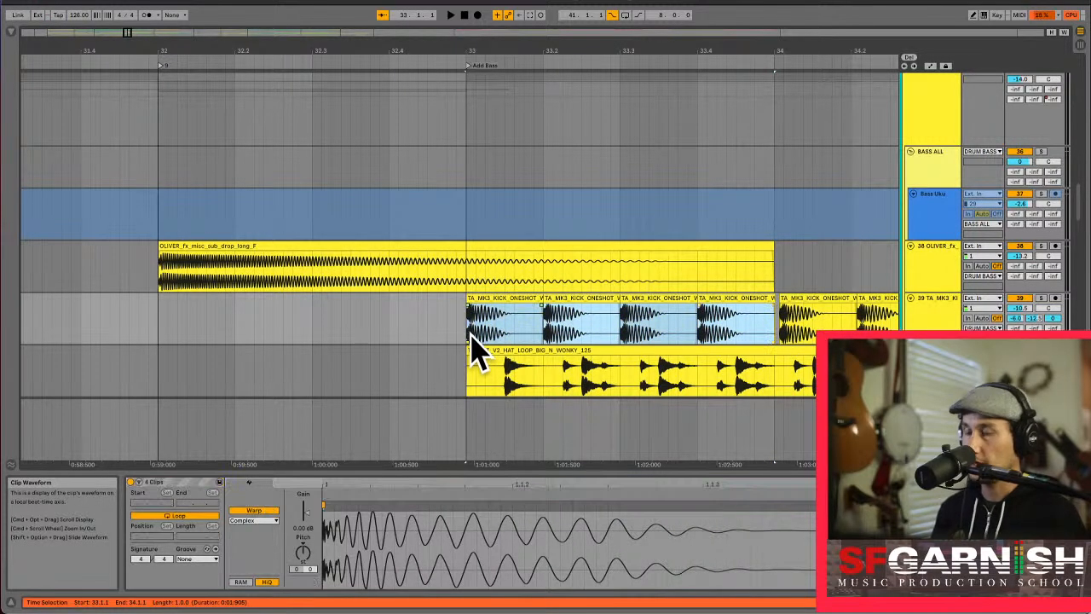
{"action": "key", "text": "super+d"}
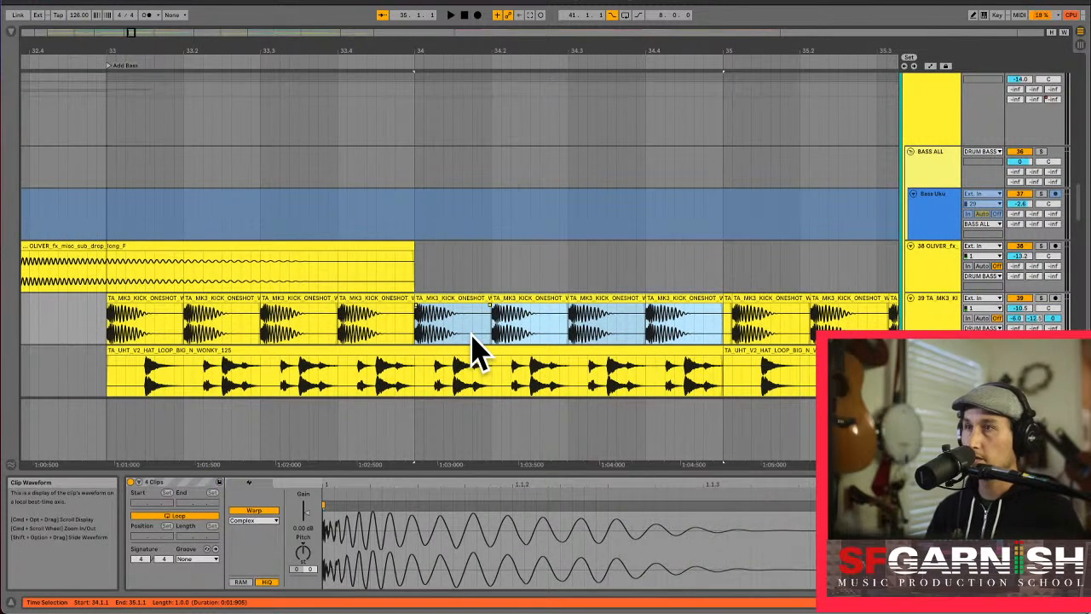
Duplicate the selected one-bar group of kicks from bar 34 repeatedly until the kicks reach bar 41.
{"action": "scroll", "coordinate": [473, 349], "scroll_direction": "down", "scroll_amount": 5}
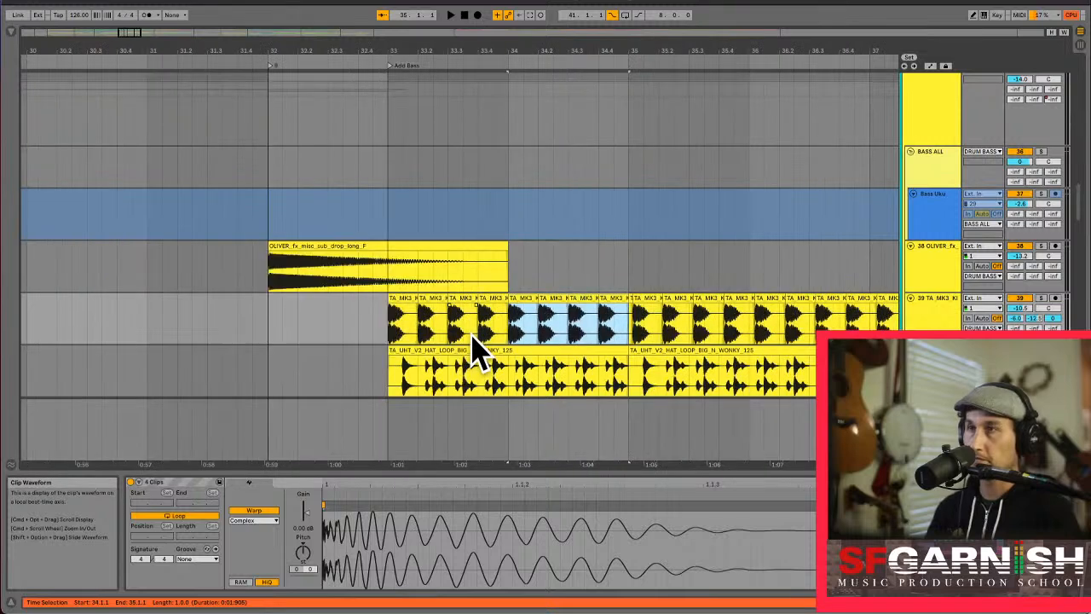
{"action": "key", "text": "super+d"}
{"action": "scroll", "coordinate": [474, 349], "scroll_direction": "down", "scroll_amount": 2}
{"action": "key", "text": "super+d"}
{"action": "key", "text": "super+d"}
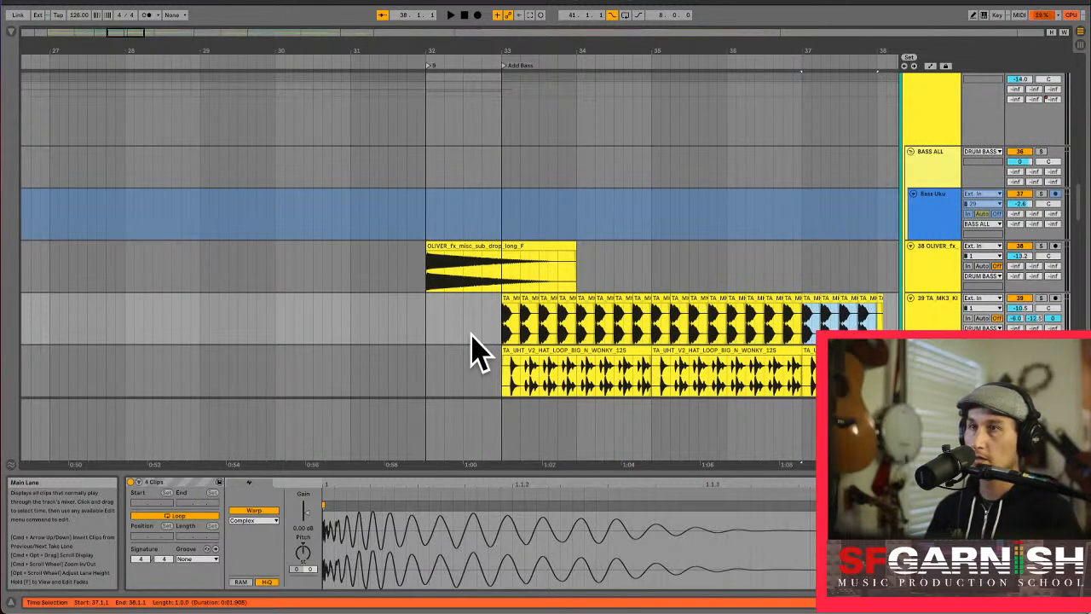
{"action": "key", "text": "super+d"}
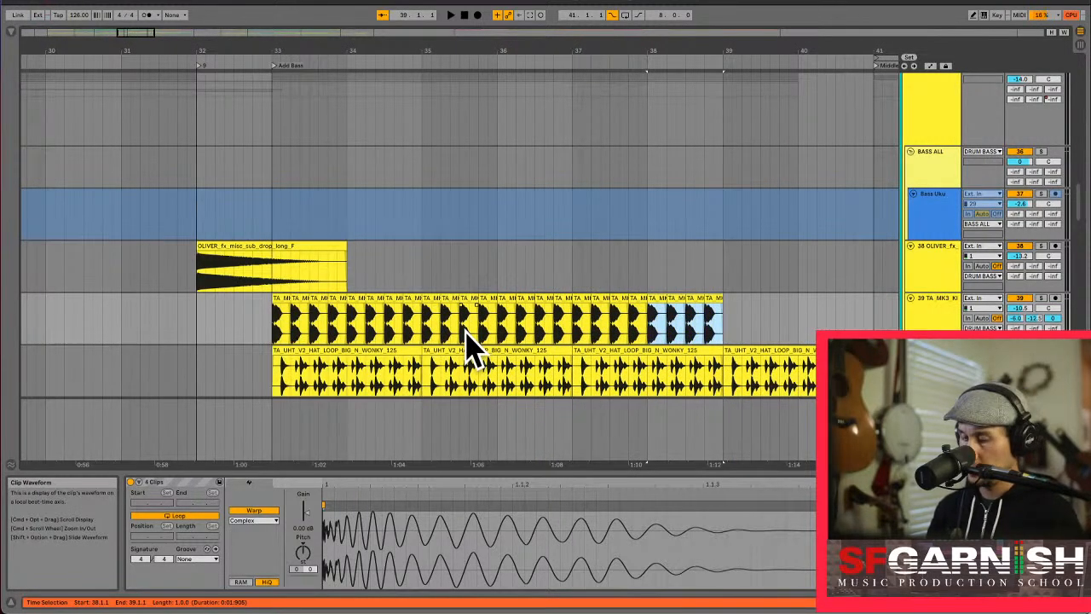
{"action": "key", "text": "super+d"}
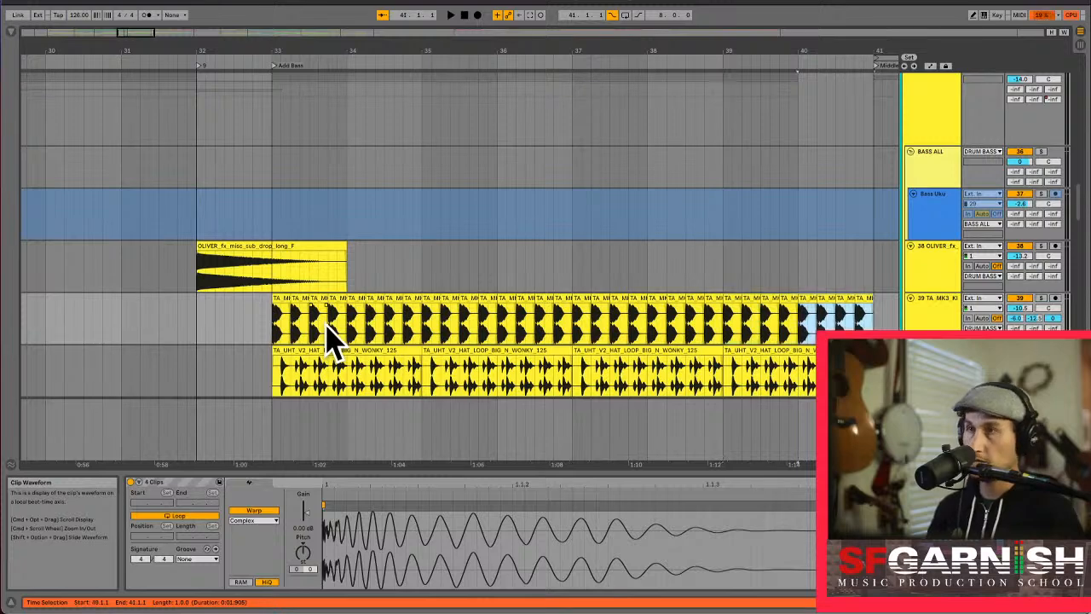
Play from bar 33 and lower the kick track's volume to -15.4 dB.
{"action": "left_click", "coordinate": [281, 333]}
{"action": "key", "text": "space"}
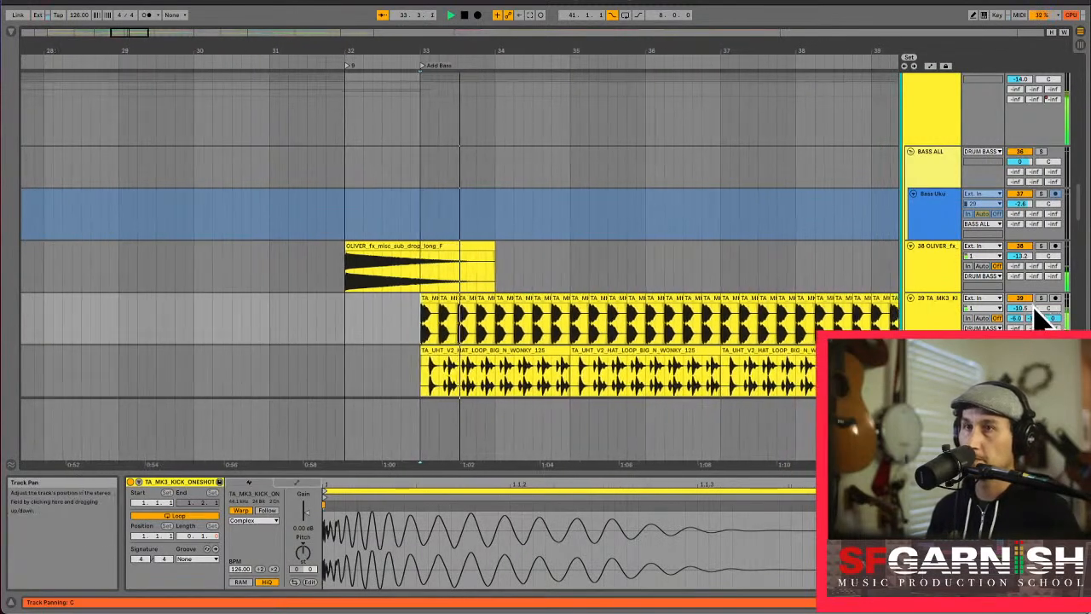
{"action": "left_click_drag", "start_coordinate": [1024, 308], "coordinate": [1024, 315]}
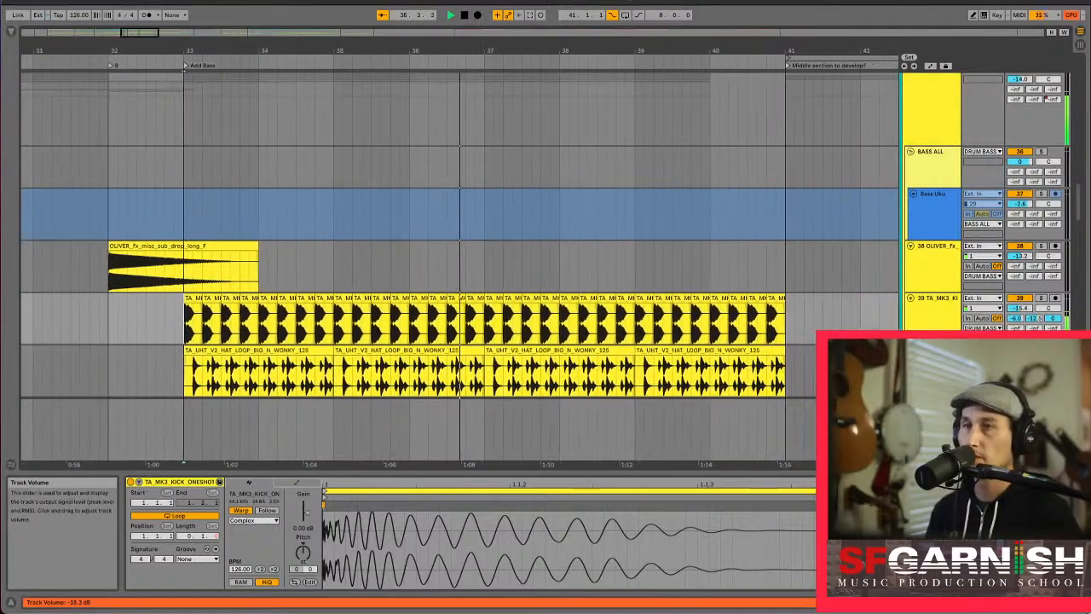
{"action": "left_click", "coordinate": [34, 322]}
{"action": "key", "text": "minus"}
{"action": "key", "text": "minus"}
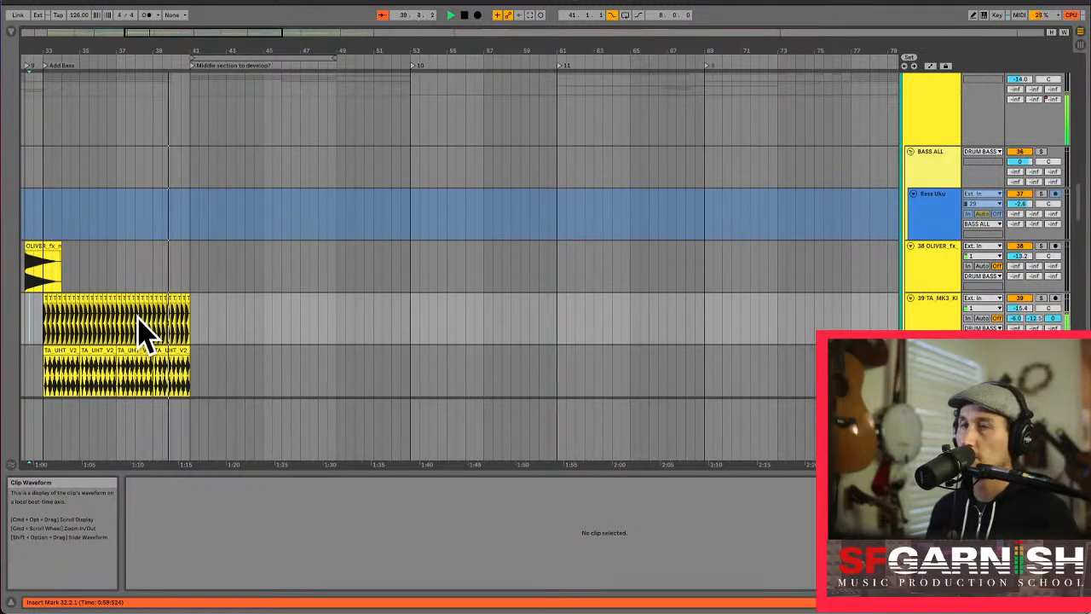
{"action": "left_click", "coordinate": [45, 324]}
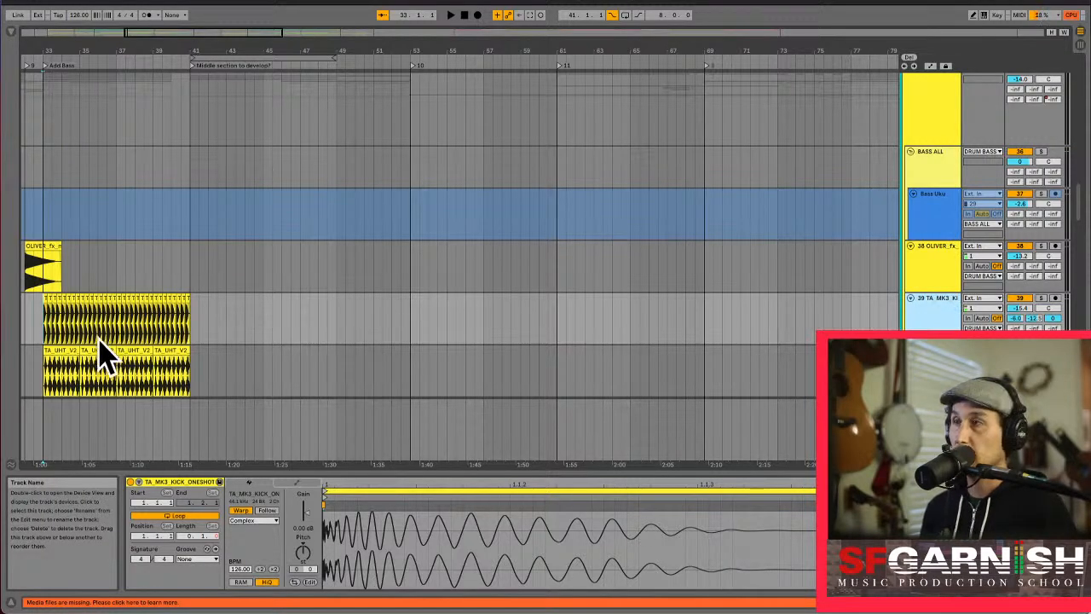
Add a Compressor at the end of the Sub Hip Hop JA 01 track's device chain.
{"action": "scroll", "coordinate": [69, 336], "scroll_direction": "up", "scroll_amount": 5}
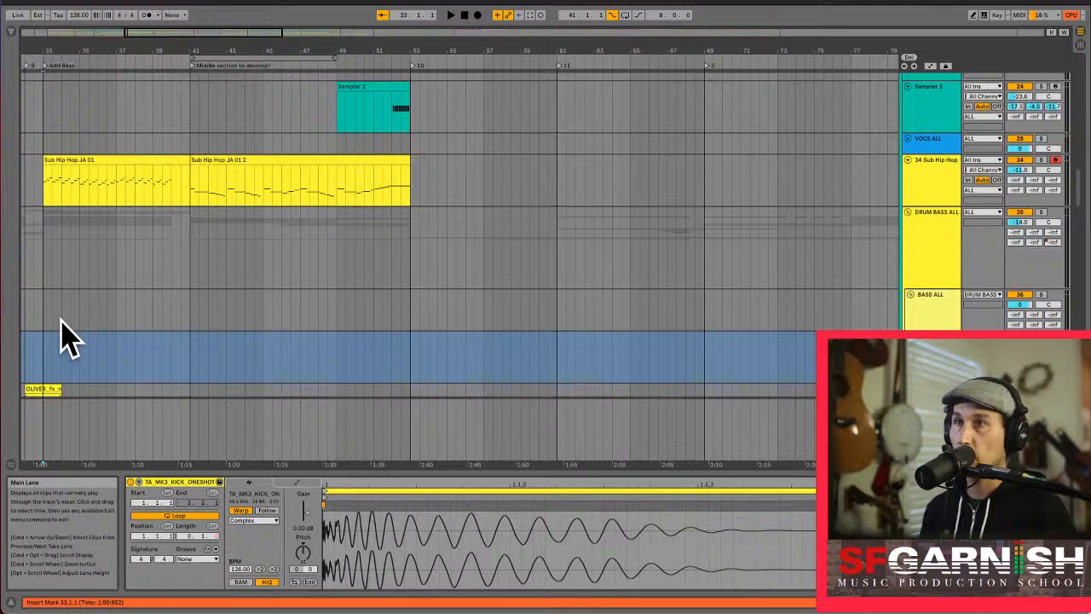
{"action": "left_click", "coordinate": [51, 196]}
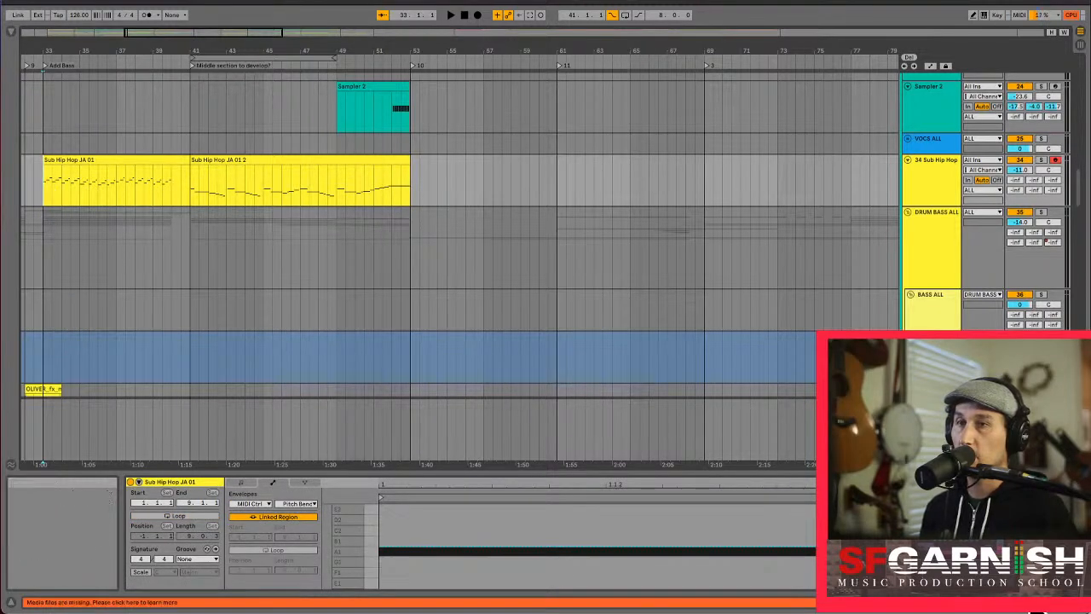
{"action": "left_click", "coordinate": [1028, 601]}
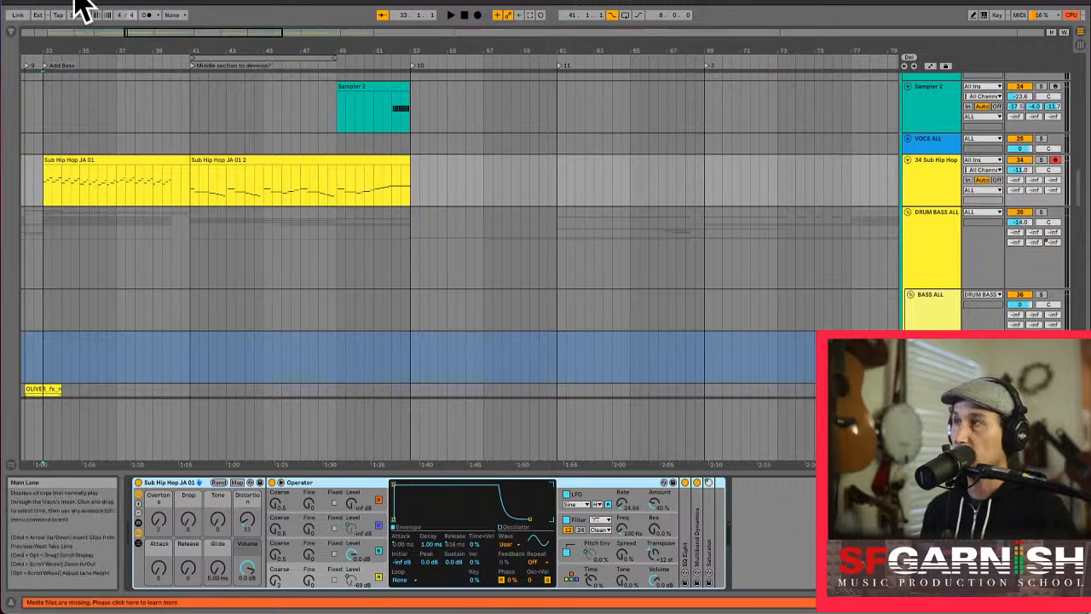
{"action": "left_click", "coordinate": [10, 32]}
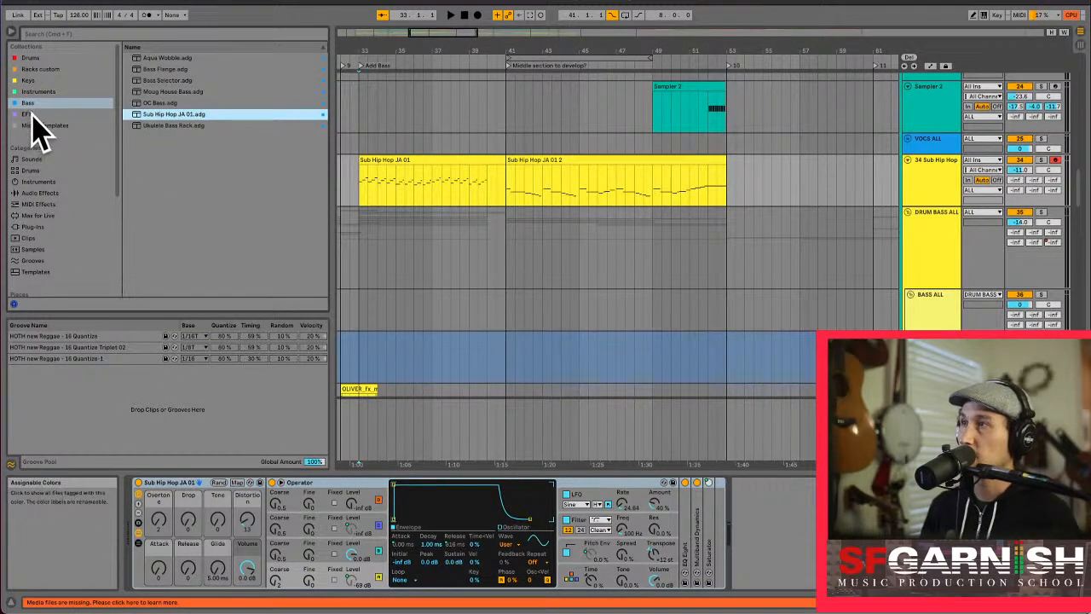
{"action": "left_click", "coordinate": [48, 192]}
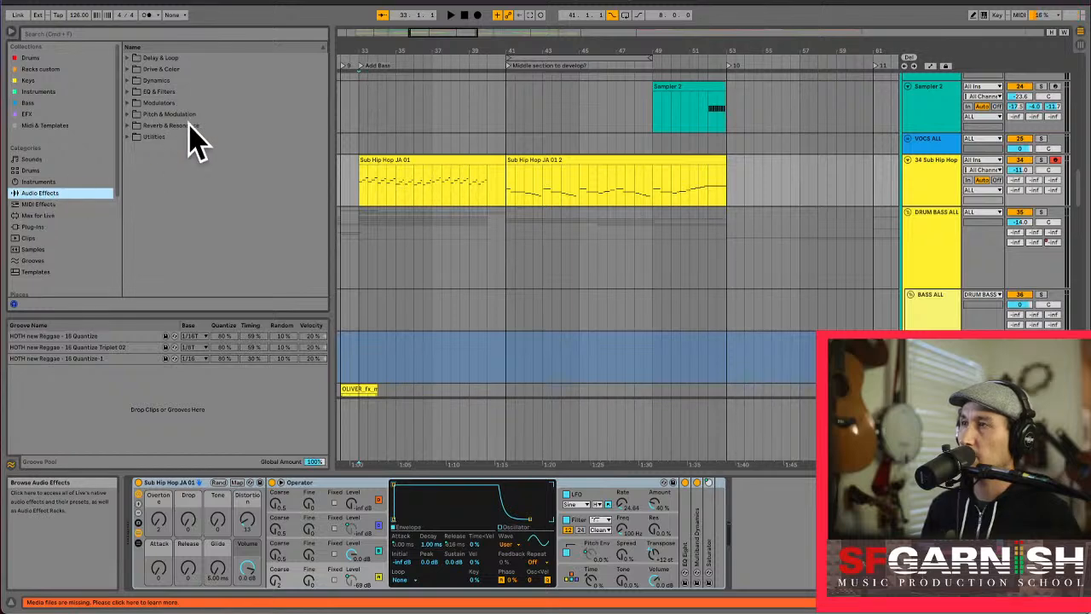
{"action": "left_click", "coordinate": [127, 69]}
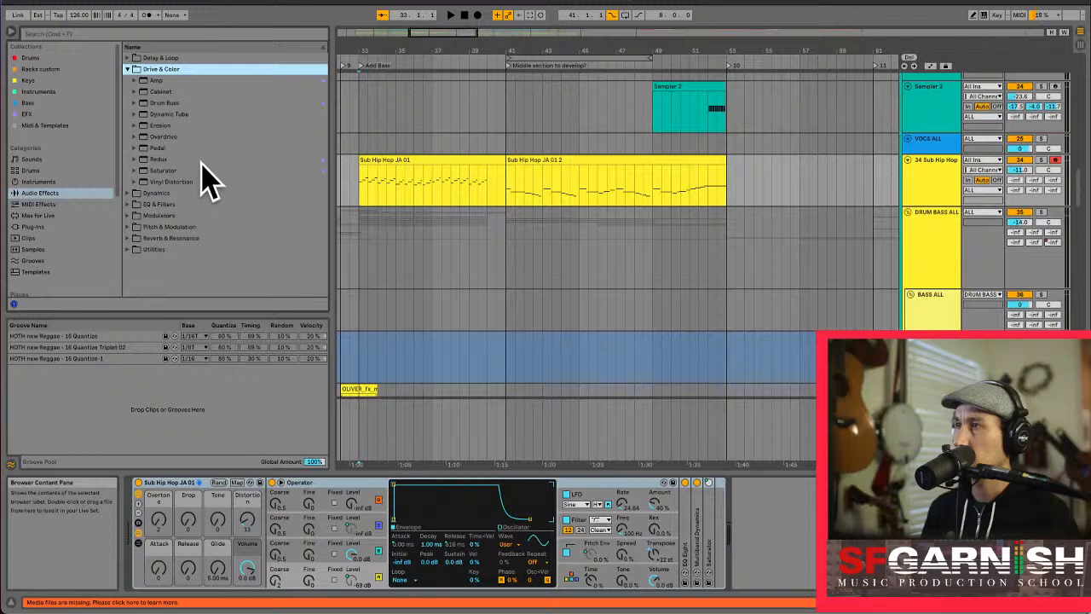
{"action": "left_click", "coordinate": [132, 195]}
{"action": "left_click", "coordinate": [163, 104]}
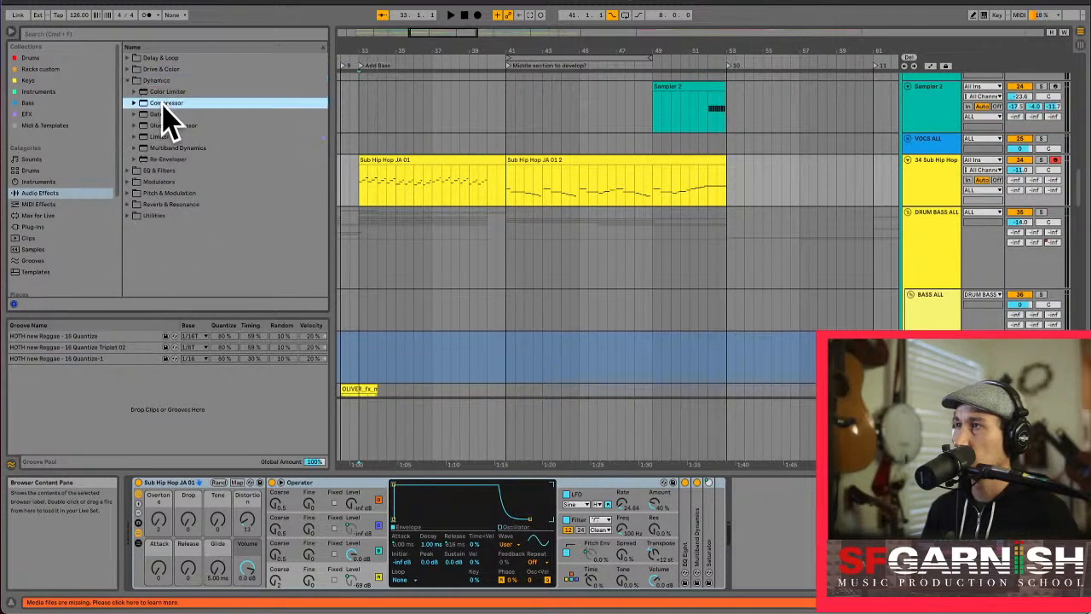
{"action": "left_click_drag", "start_coordinate": [163, 109], "coordinate": [743, 526]}
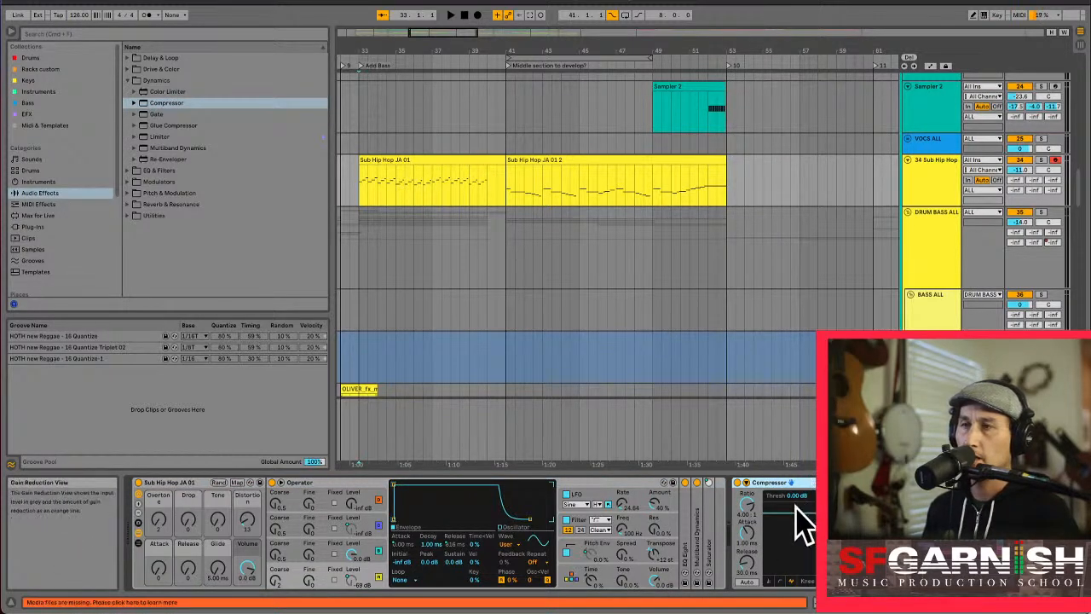
Enable the Compressor's sidechain with the 39-TA MK3 KICK ONESHOT track as its source, and play from bar 33.
{"action": "left_click", "coordinate": [747, 483]}
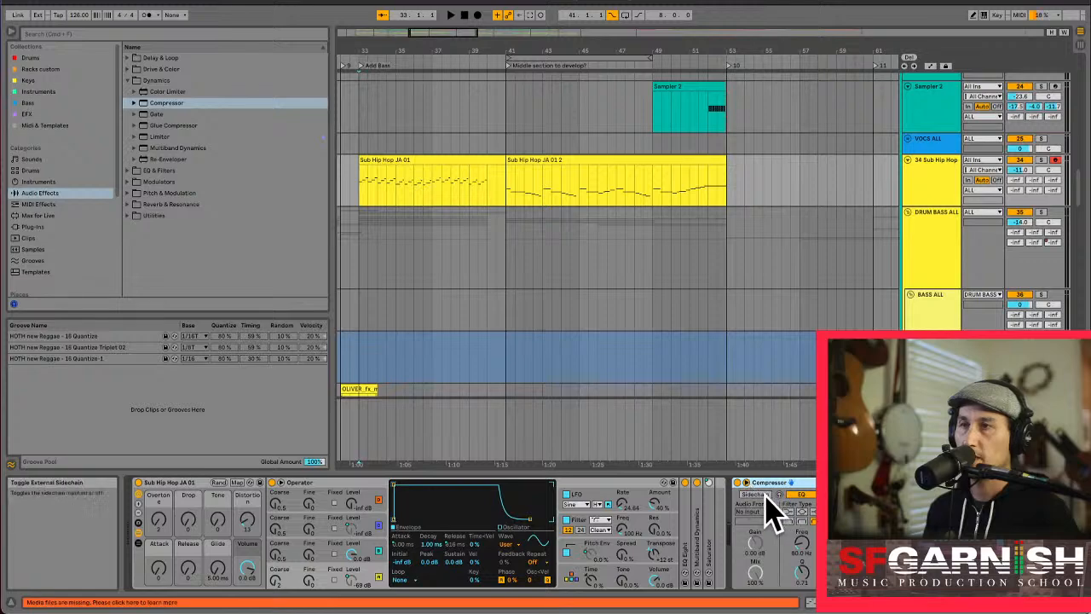
{"action": "left_click", "coordinate": [764, 512]}
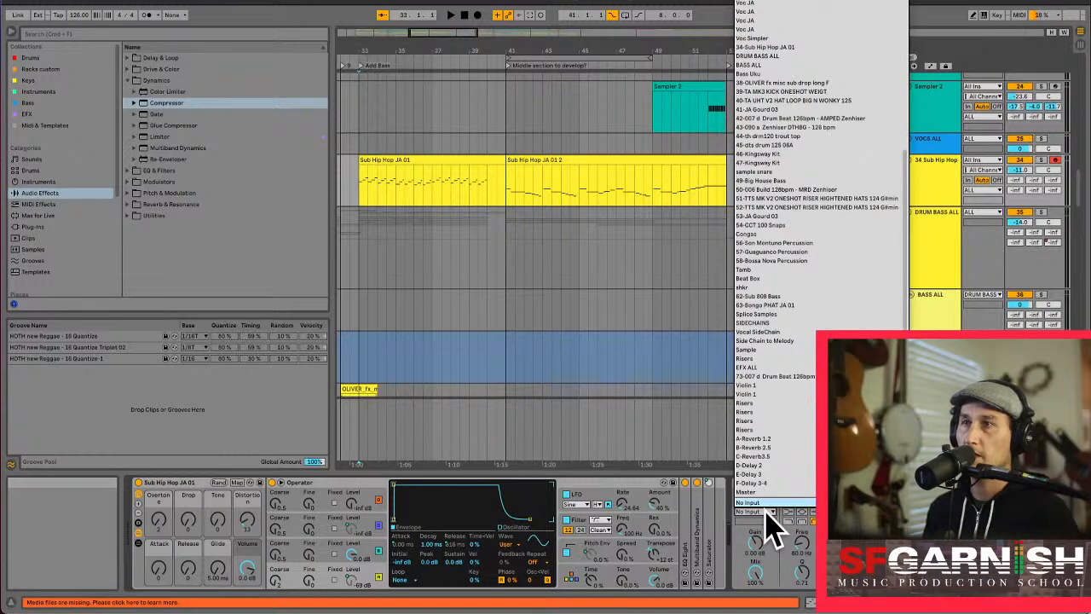
{"action": "left_click", "coordinate": [765, 515]}
{"action": "scroll", "coordinate": [672, 292], "scroll_direction": "down", "scroll_amount": 10}
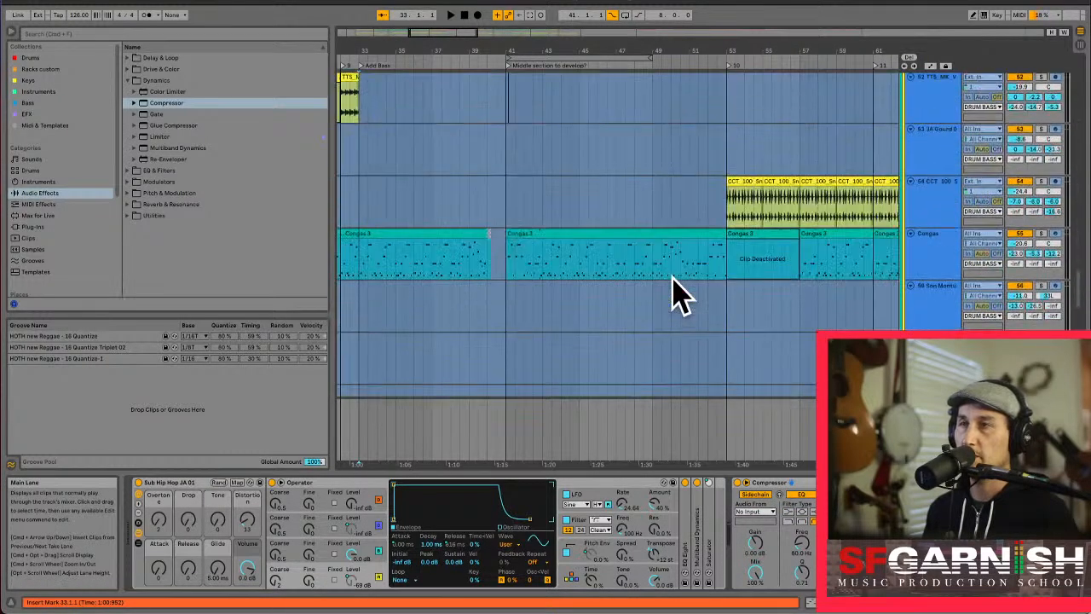
{"action": "scroll", "coordinate": [673, 293], "scroll_direction": "down", "scroll_amount": 15}
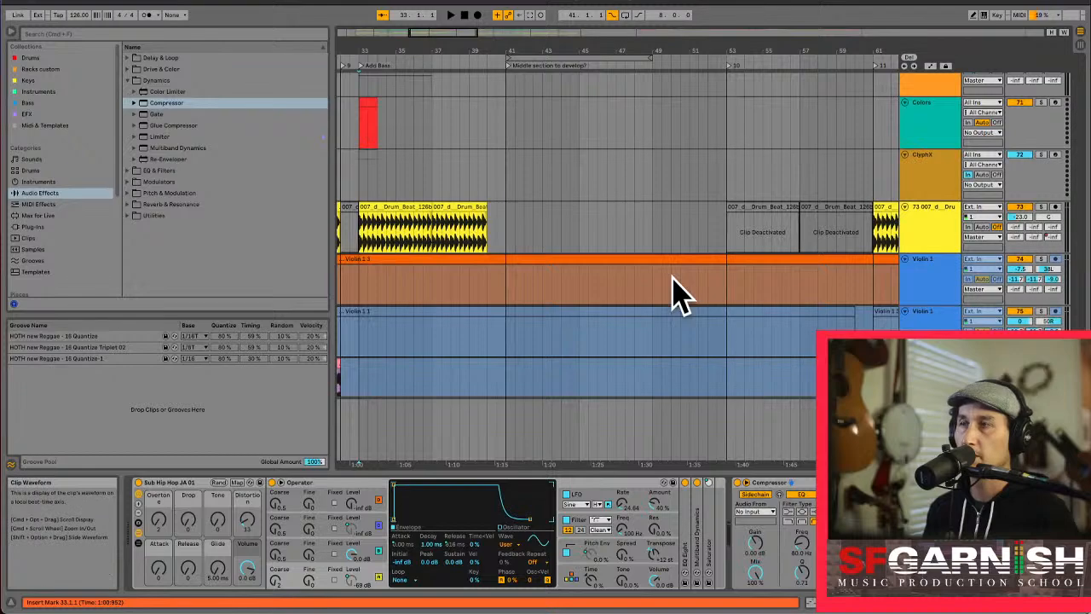
{"action": "scroll", "coordinate": [672, 292], "scroll_direction": "up", "scroll_amount": 10}
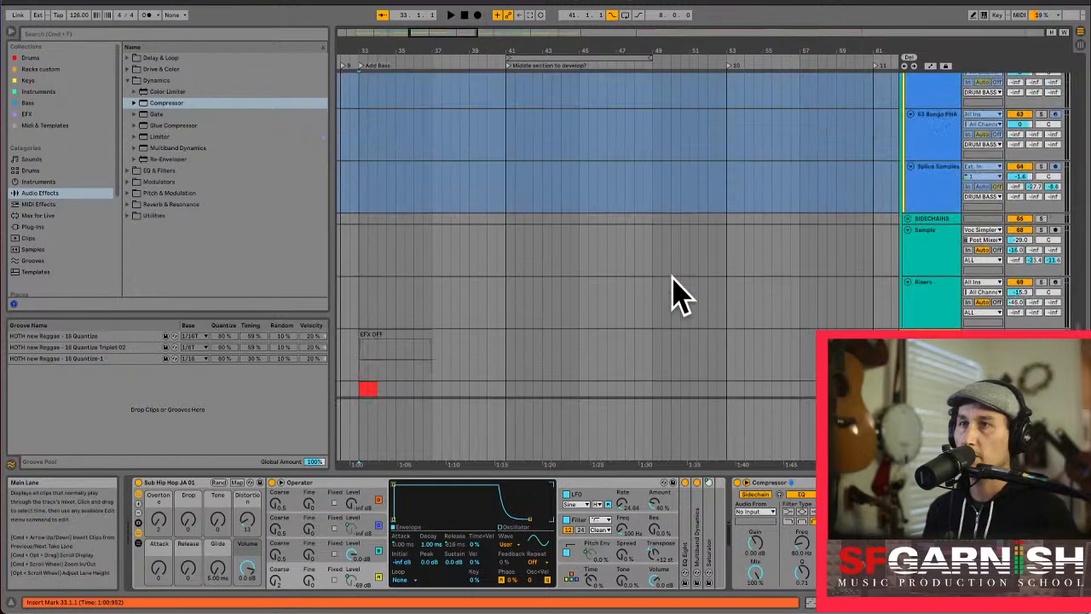
{"action": "scroll", "coordinate": [697, 381], "scroll_direction": "up", "scroll_amount": 10}
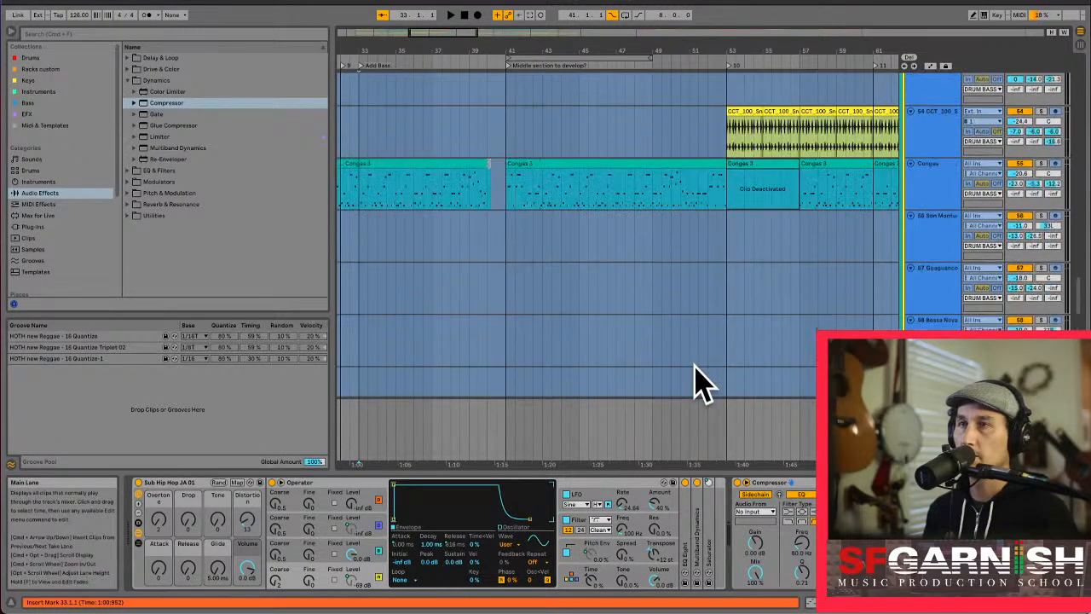
{"action": "scroll", "coordinate": [697, 381], "scroll_direction": "up", "scroll_amount": 12}
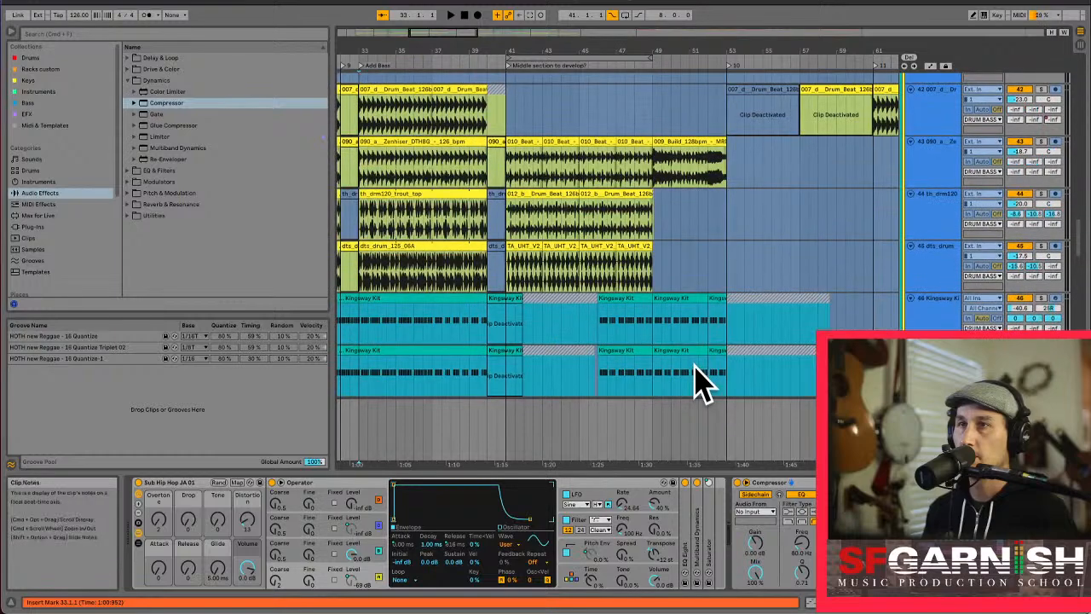
{"action": "scroll", "coordinate": [698, 381], "scroll_direction": "up", "scroll_amount": 2}
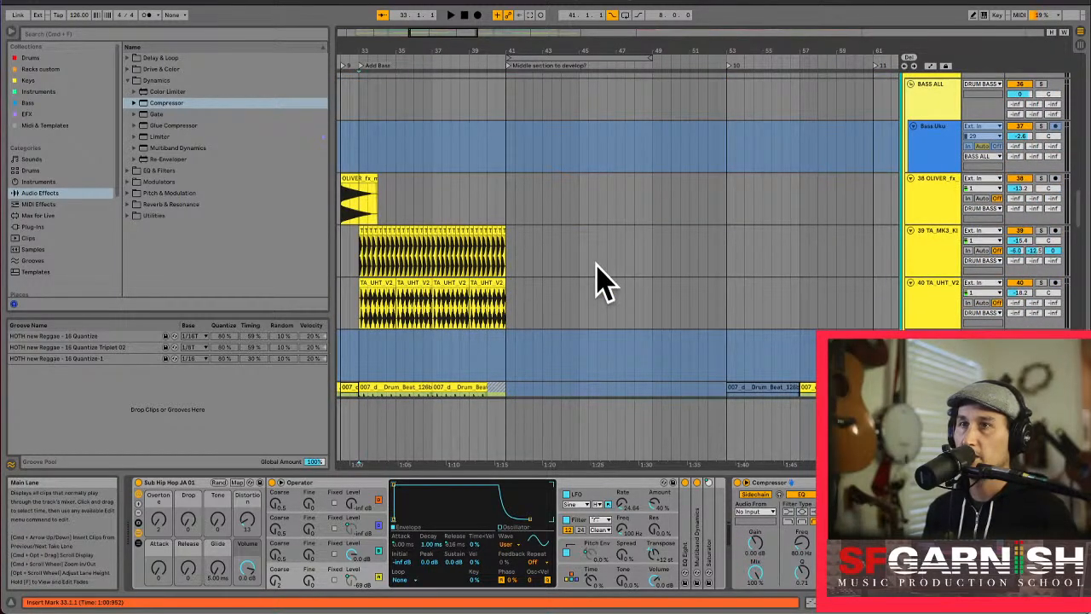
{"action": "left_click", "coordinate": [765, 512]}
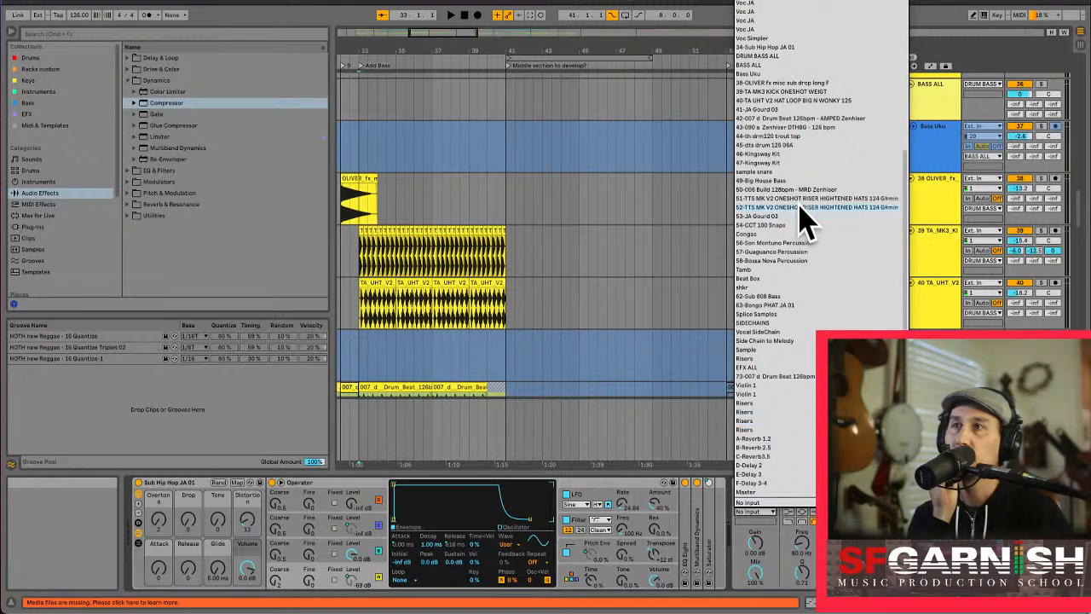
{"action": "left_click", "coordinate": [782, 92]}
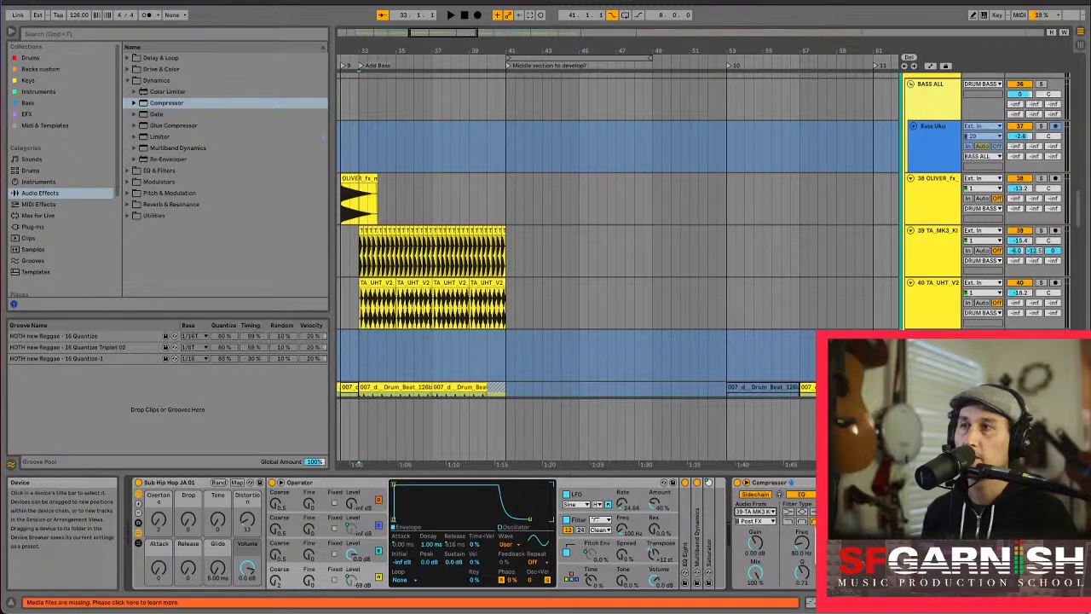
{"action": "key", "text": "space"}
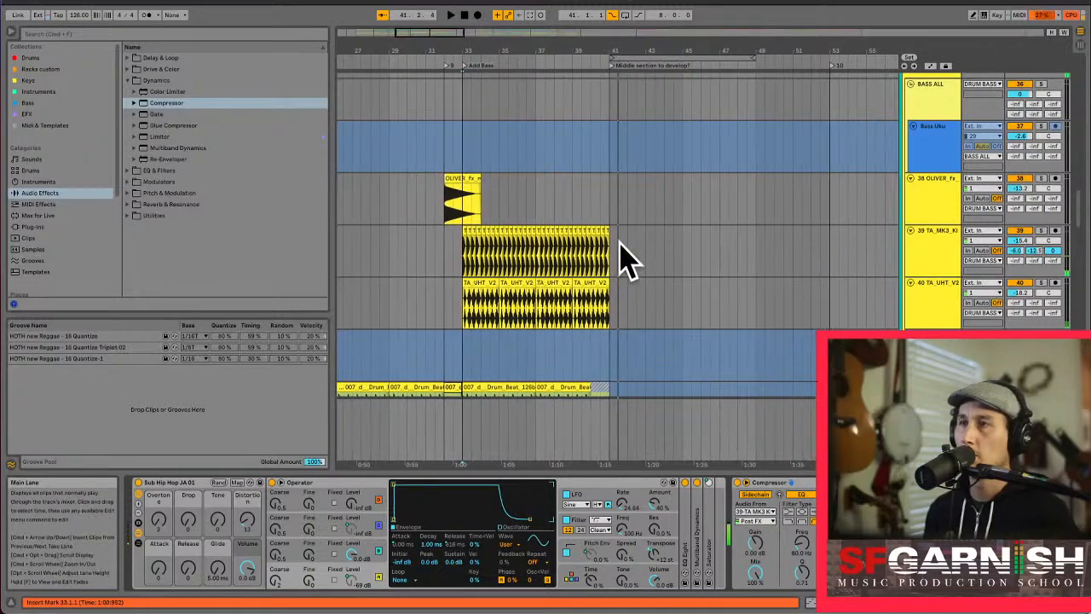
Deactivate the kick and hat loop clips from bar 40 to bar 41, and play the break from bar 39.3.
{"action": "left_click", "coordinate": [596, 257]}
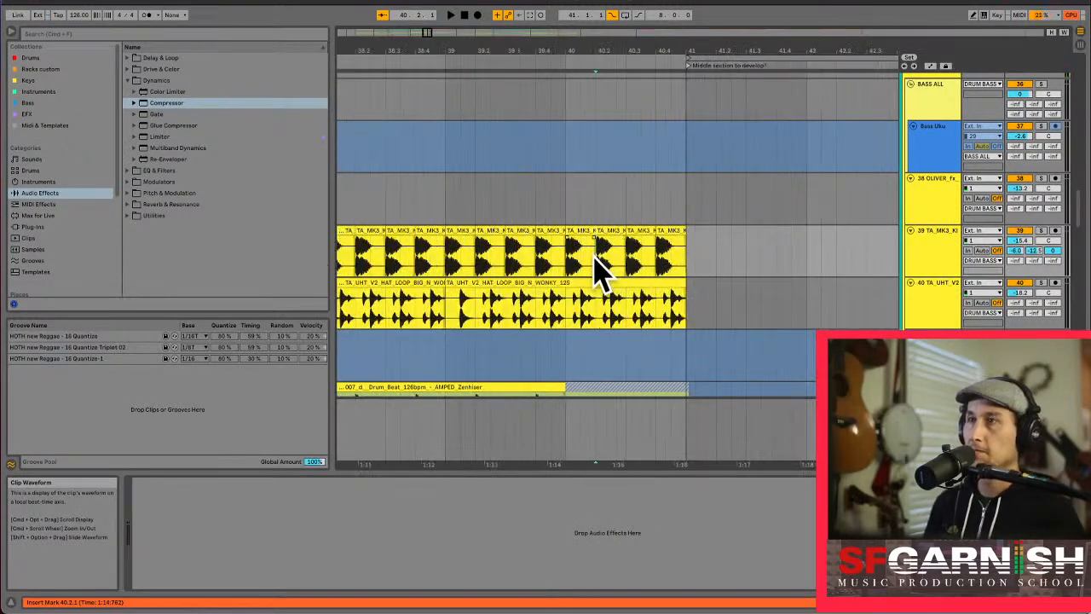
{"action": "left_click_drag", "start_coordinate": [569, 265], "coordinate": [680, 300]}
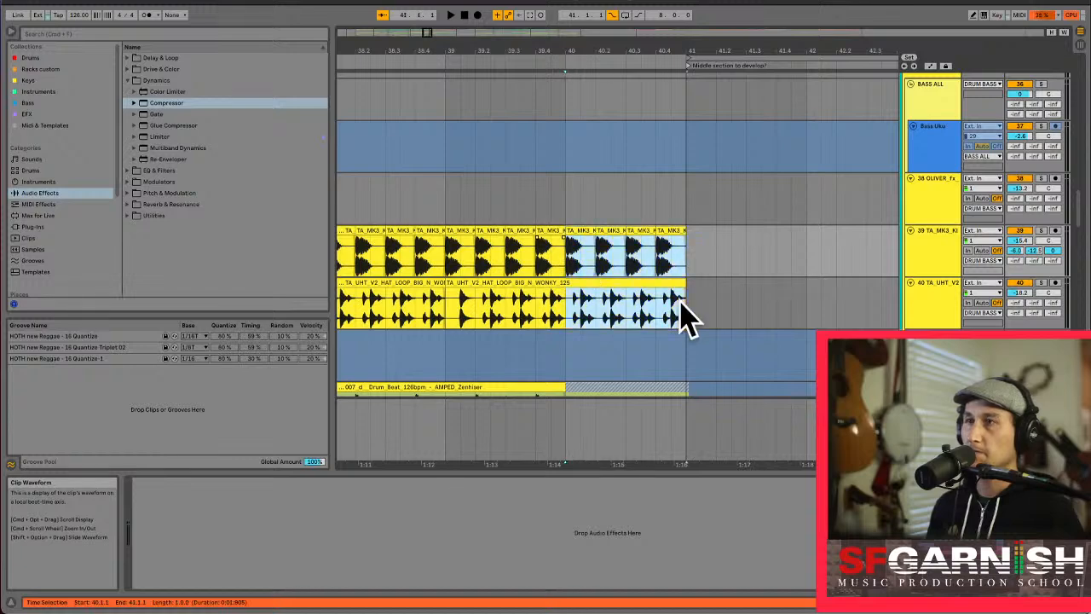
{"action": "left_click", "coordinate": [511, 267]}
{"action": "key", "text": "space"}
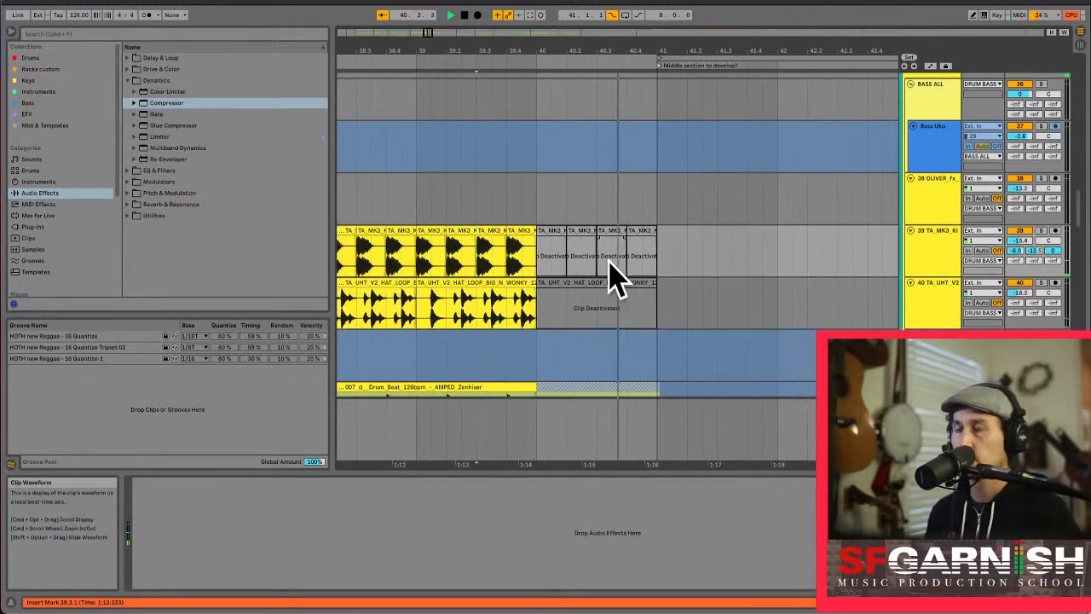
{"action": "left_click", "coordinate": [439, 206]}
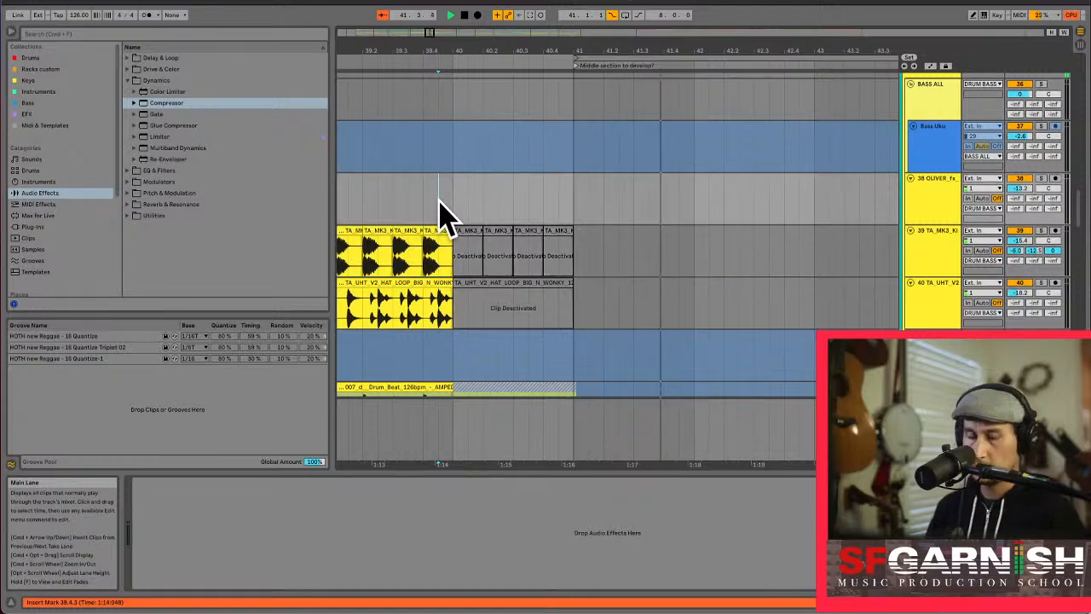
Duplicate the active kick clips from bars 33 to 40 so the copies start at bar 41, and play from there.
{"action": "key", "text": "minus"}
{"action": "key", "text": "minus"}
{"action": "left_click_drag", "start_coordinate": [459, 35], "coordinate": [454, 35]}
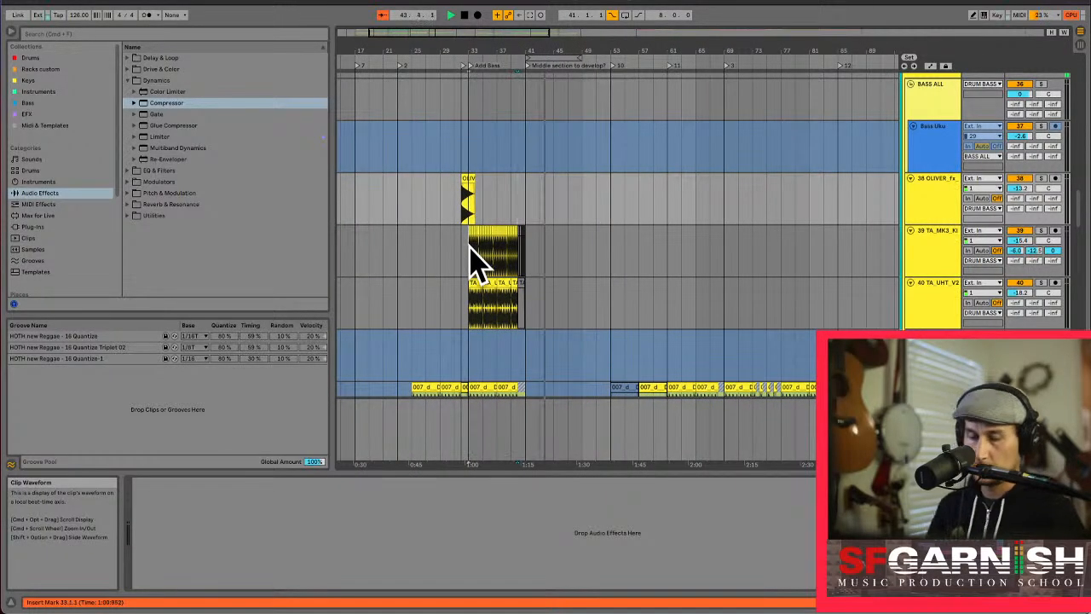
{"action": "left_click", "coordinate": [467, 246]}
{"action": "key", "text": "plus"}
{"action": "key", "text": "plus"}
{"action": "key", "text": "plus"}
{"action": "key", "text": "plus"}
{"action": "left_click", "coordinate": [471, 230]}
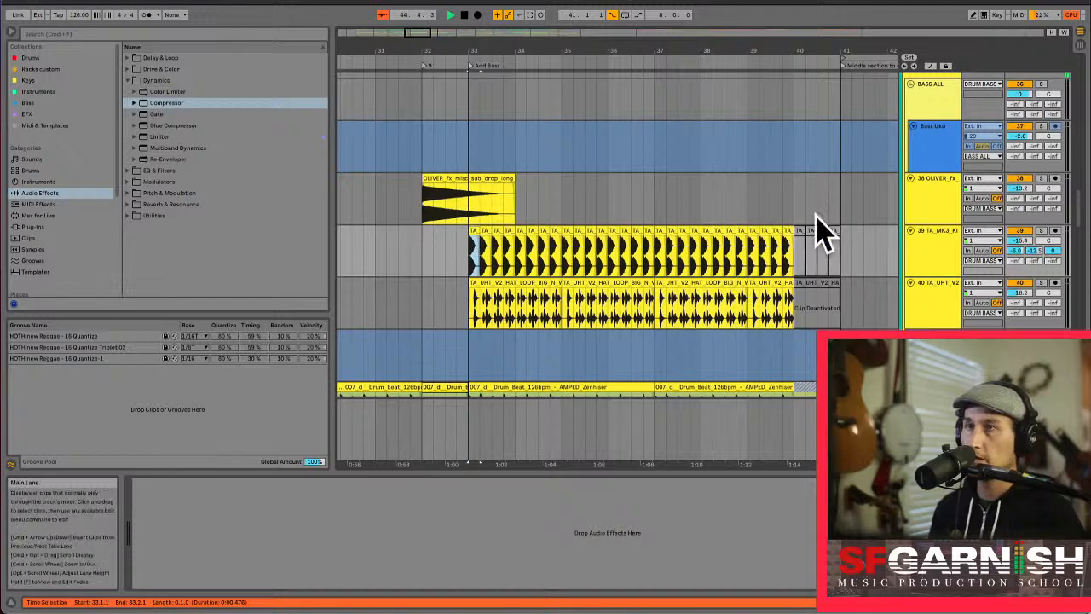
{"action": "left_click", "coordinate": [784, 227], "text": "shift"}
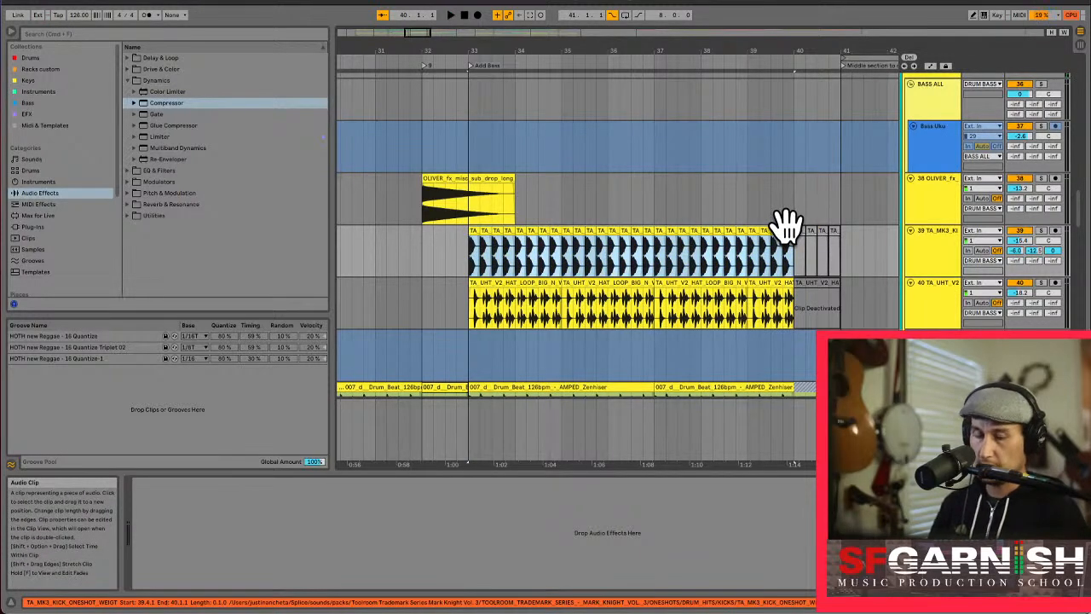
{"action": "key", "text": "minus"}
{"action": "key", "text": "minus"}
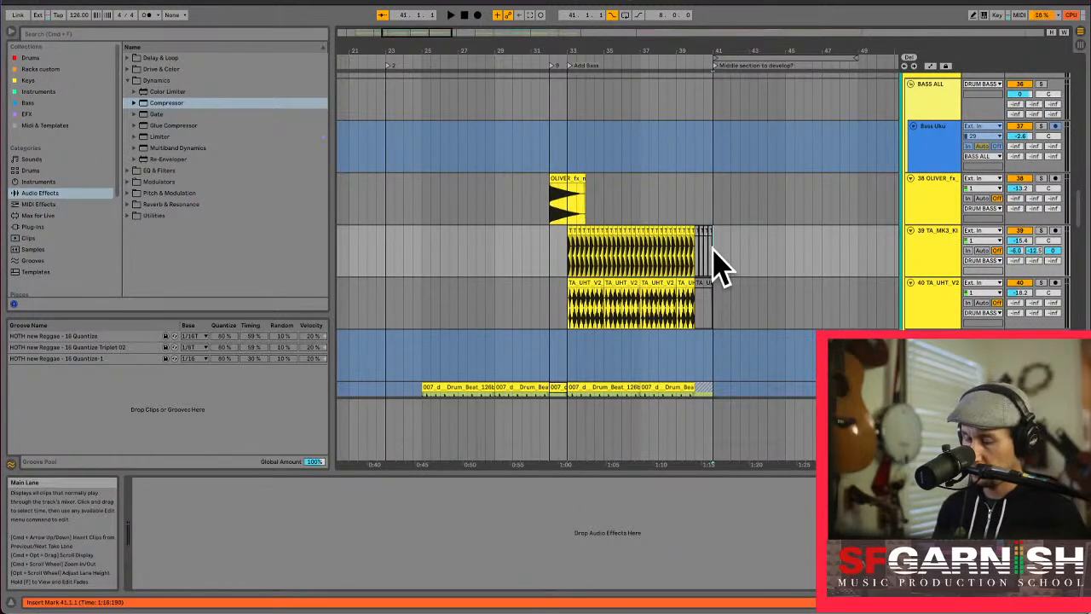
{"action": "key", "text": "super+d"}
{"action": "left_click", "coordinate": [710, 250]}
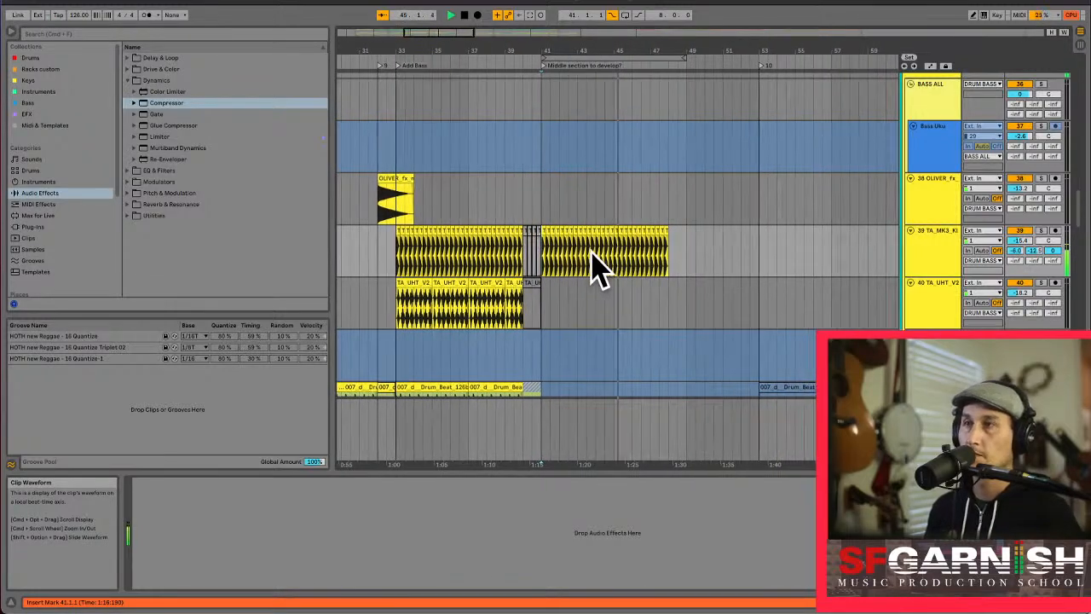
Deactivate the section of the second Sub Hip Hop JA 01 clip from bar 49 to bar 53.
{"action": "scroll", "coordinate": [596, 269], "scroll_direction": "down", "scroll_amount": 10}
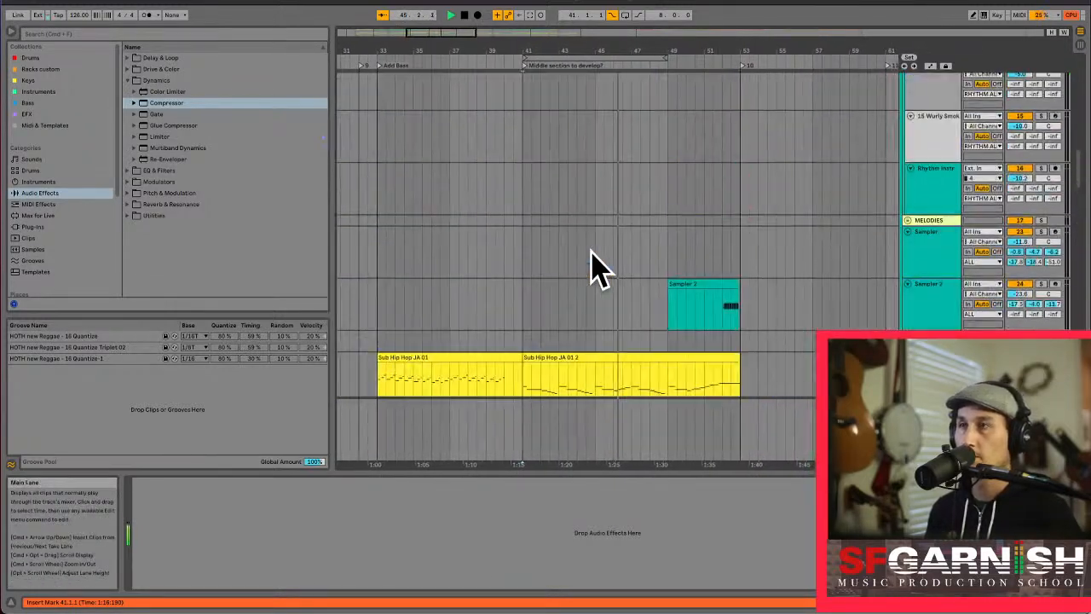
{"action": "scroll", "coordinate": [599, 268], "scroll_direction": "up", "scroll_amount": 15}
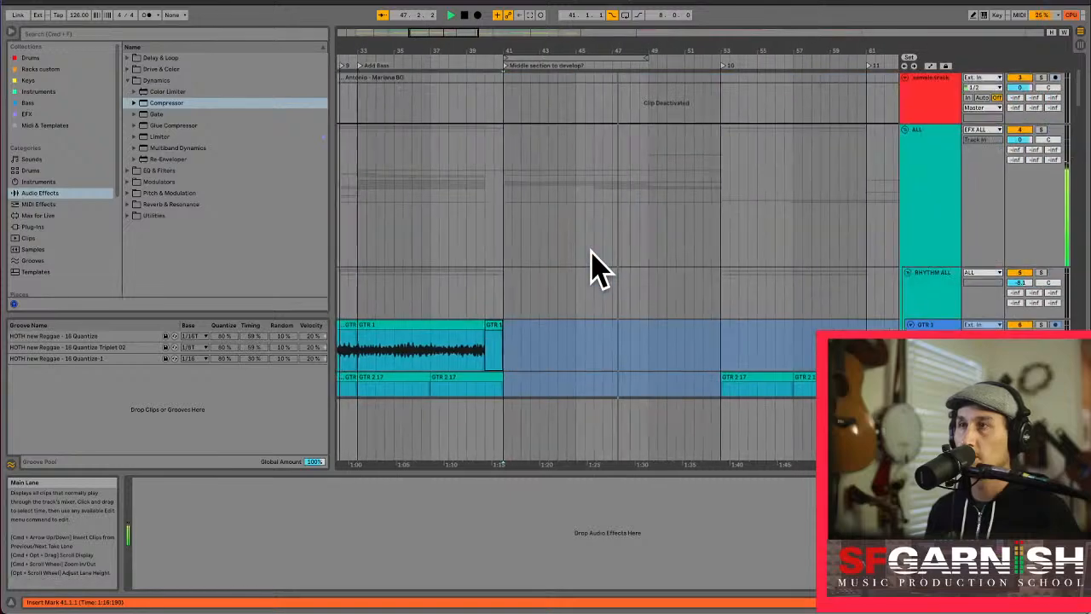
{"action": "scroll", "coordinate": [591, 253], "scroll_direction": "down", "scroll_amount": 15}
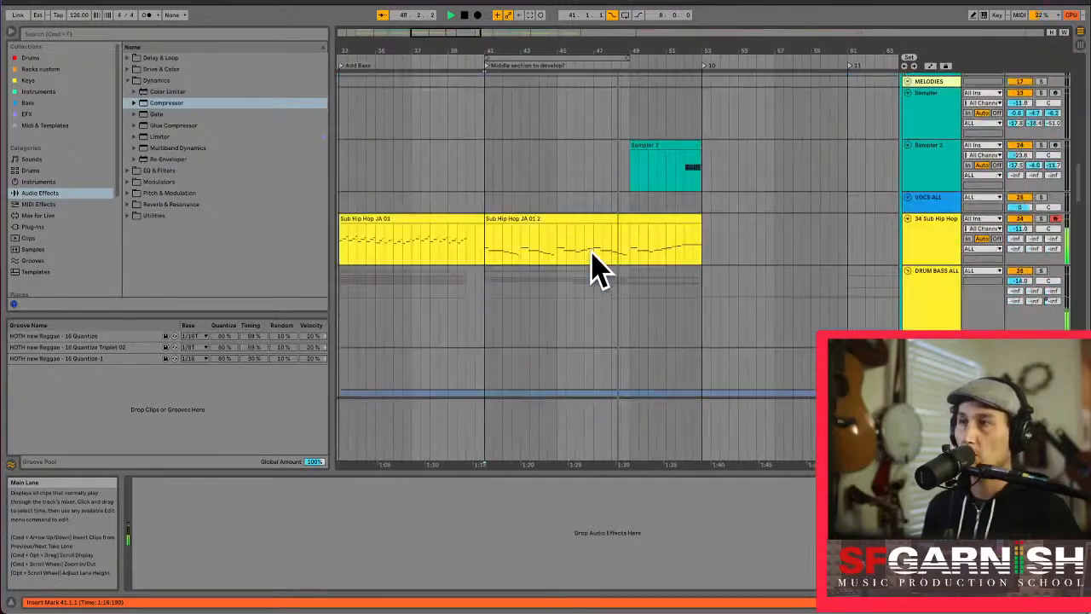
{"action": "left_click", "coordinate": [551, 242]}
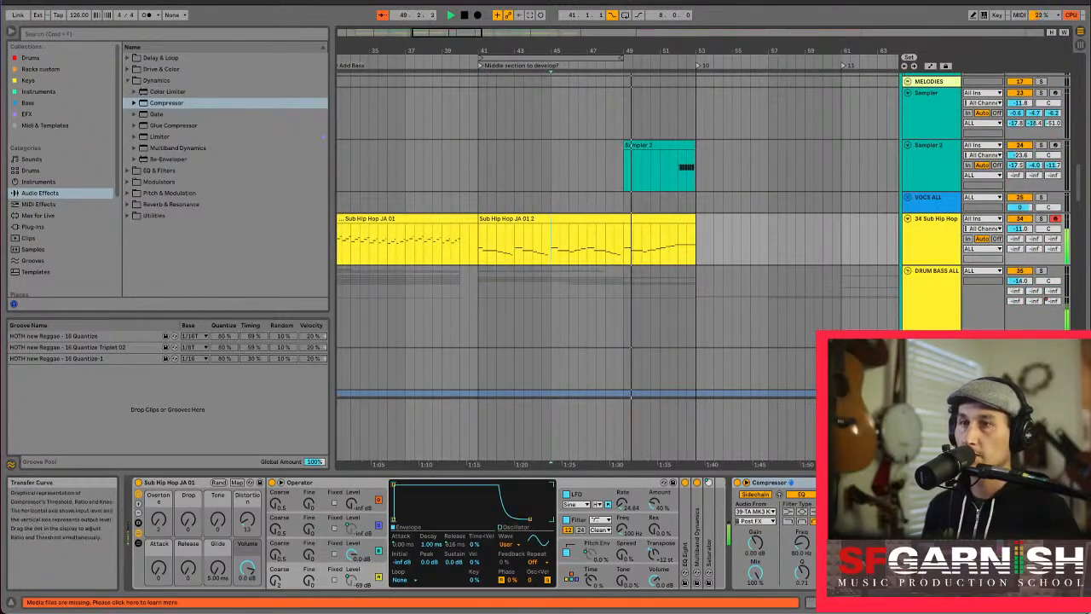
{"action": "scroll", "coordinate": [630, 332], "scroll_direction": "left", "scroll_amount": 3}
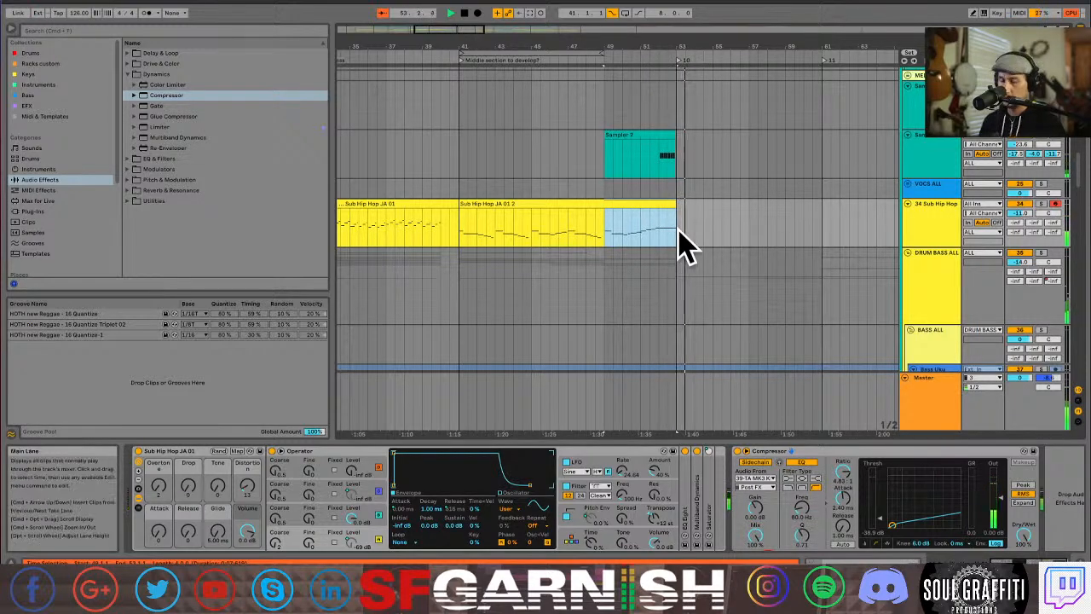
{"action": "key", "text": "0"}
Place the insert marker at bar 41, where the second Sub Hip Hop JA 01 clip begins.
{"action": "left_click", "coordinate": [460, 230]}
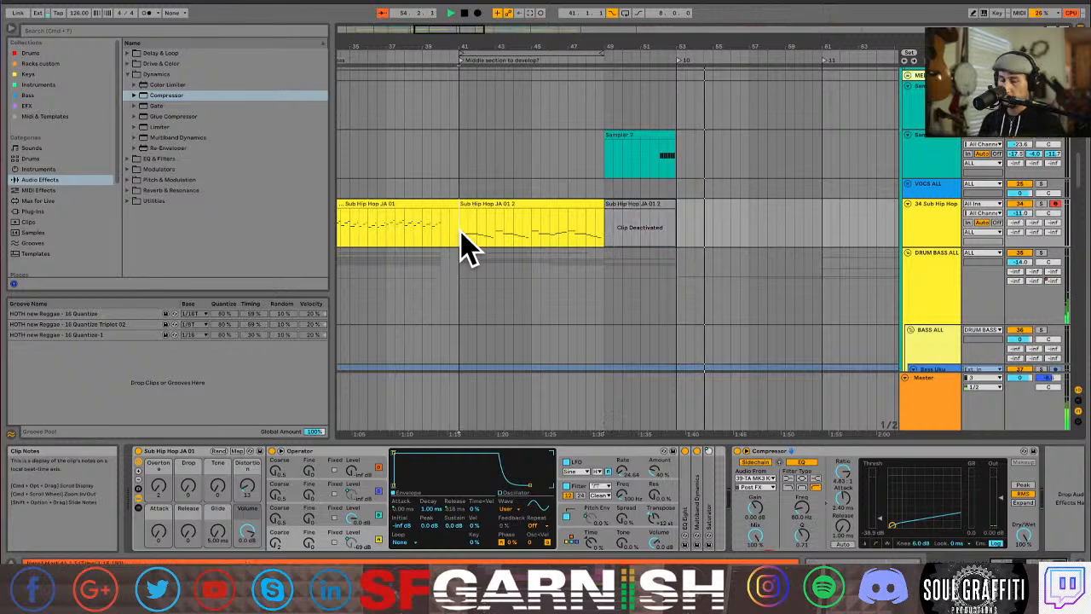
{"action": "scroll", "coordinate": [460, 230], "scroll_direction": "down", "scroll_amount": 5}
{"action": "scroll", "coordinate": [458, 235], "scroll_direction": "down", "scroll_amount": 3}
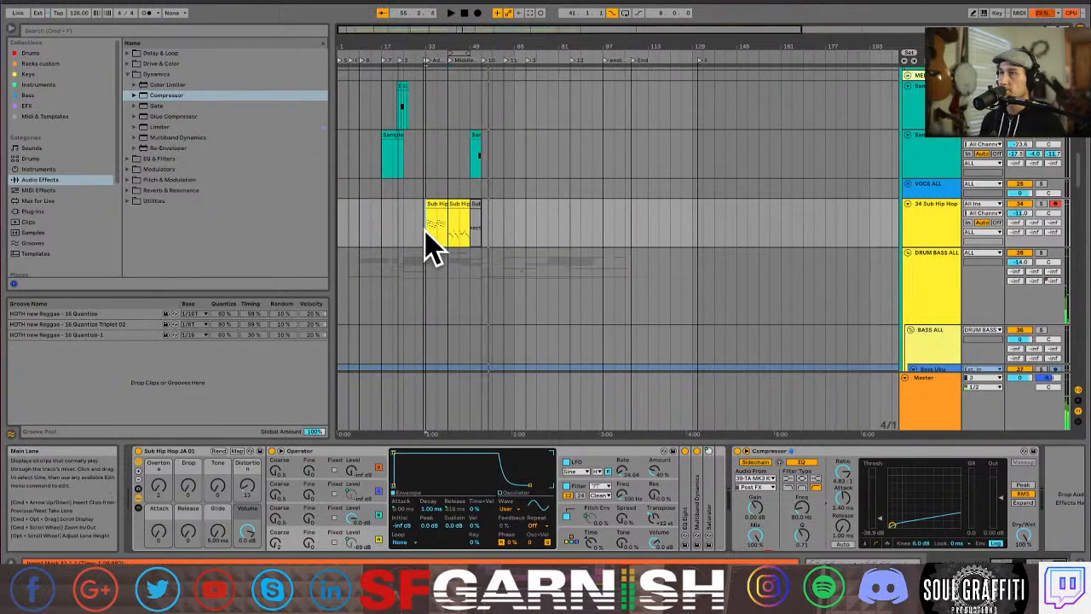